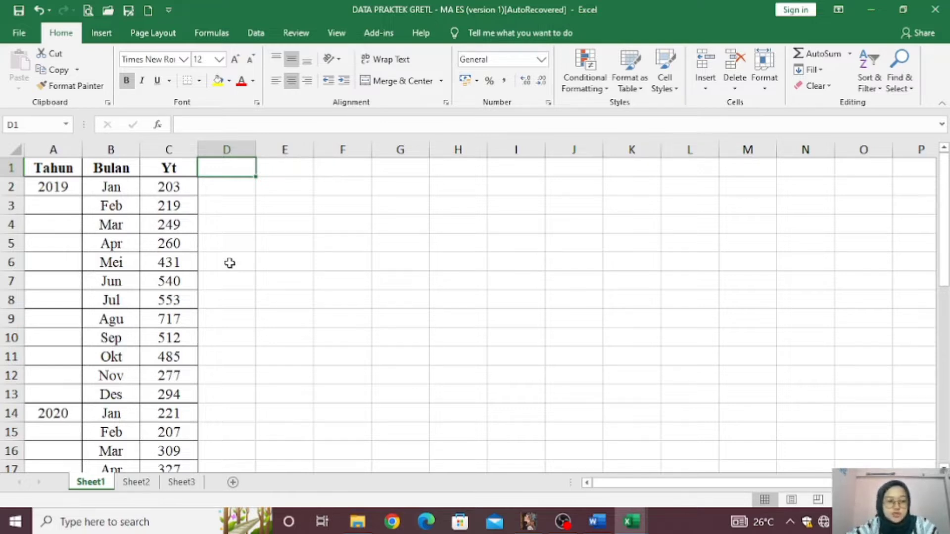
Look through the monthly Yt data for the years 2019, 2020 and 2021
{"action": "left_click", "coordinate": [74, 191]}
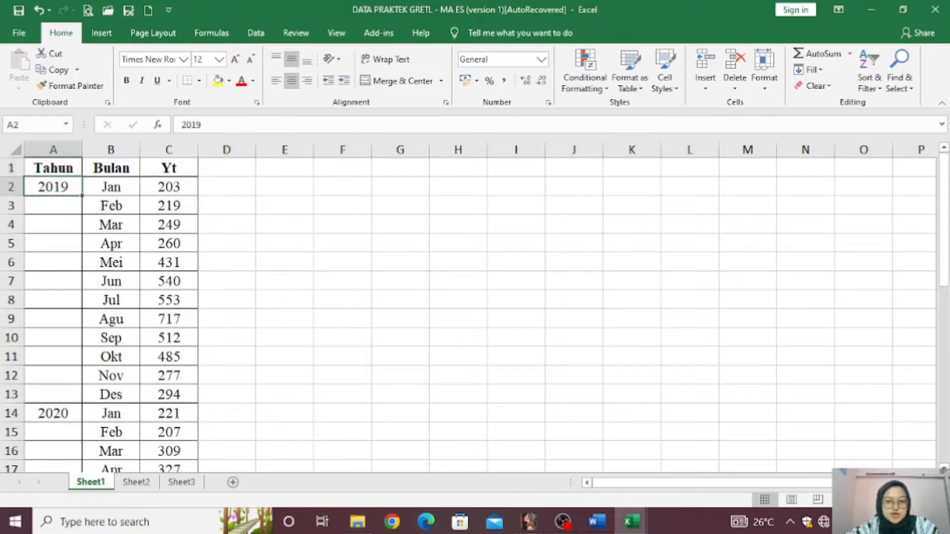
{"action": "left_click", "coordinate": [63, 412]}
{"action": "scroll", "coordinate": [228, 376], "scroll_direction": "down", "scroll_amount": 3}
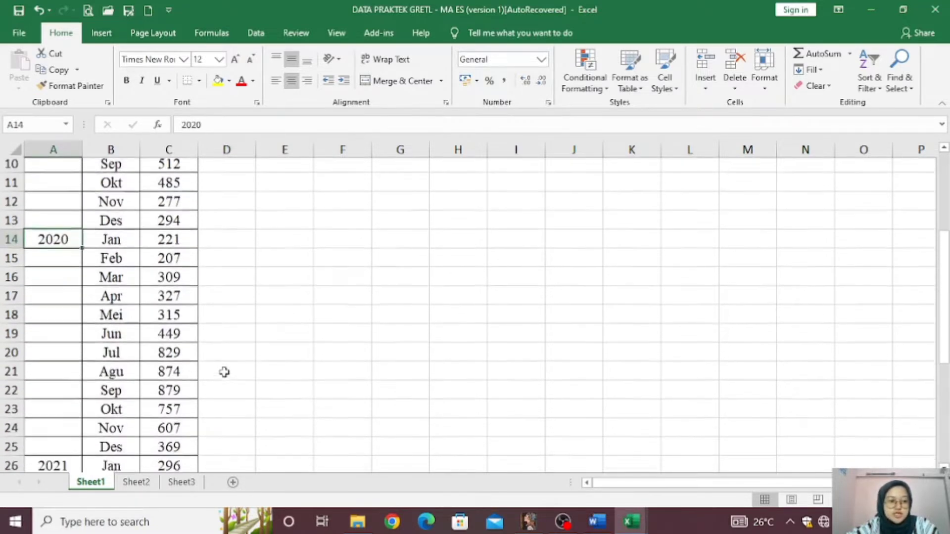
{"action": "scroll", "coordinate": [224, 372], "scroll_direction": "down", "scroll_amount": 3}
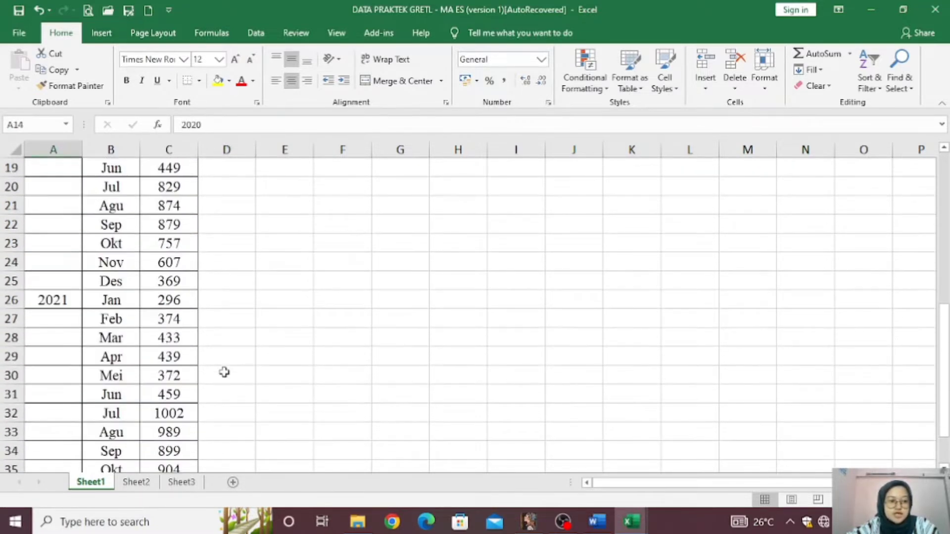
{"action": "left_click", "coordinate": [59, 302]}
{"action": "scroll", "coordinate": [224, 374], "scroll_direction": "up", "scroll_amount": 6}
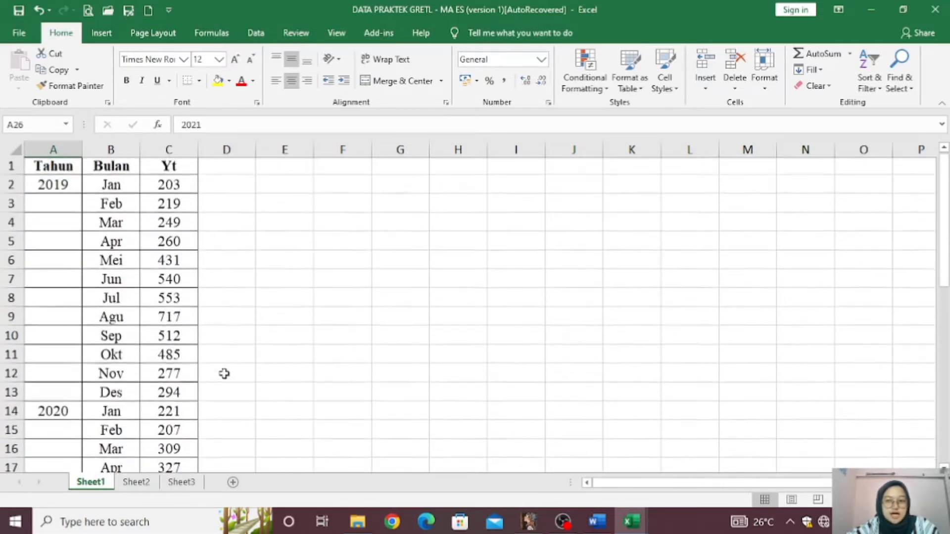
Enter the heading MA(3) in cell D1, beside the Yt column
{"action": "left_click", "coordinate": [234, 169]}
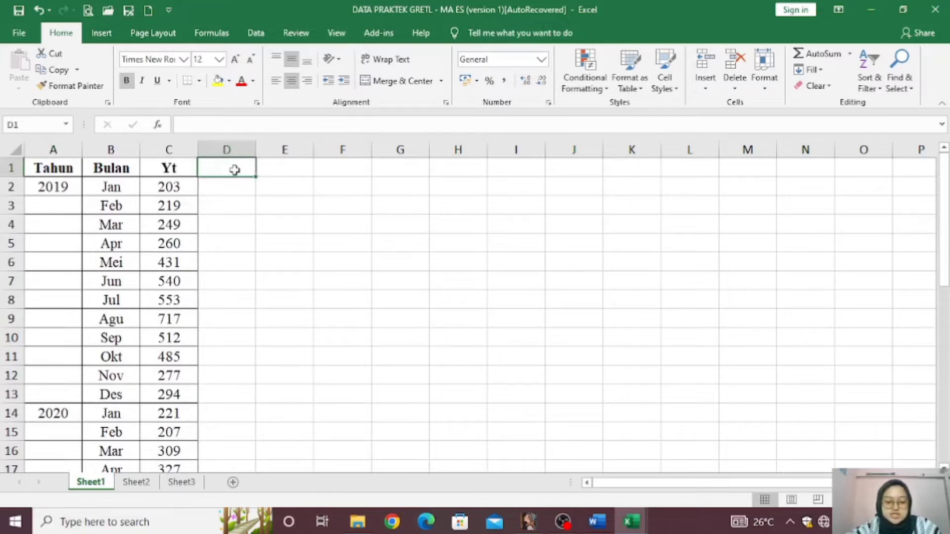
{"action": "type", "text": "MA"}
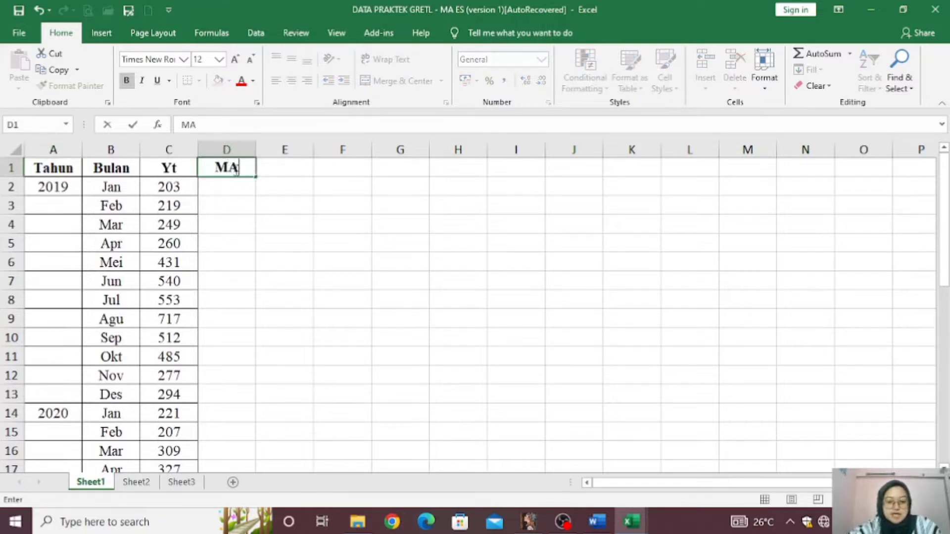
{"action": "type", "text": "(3"}
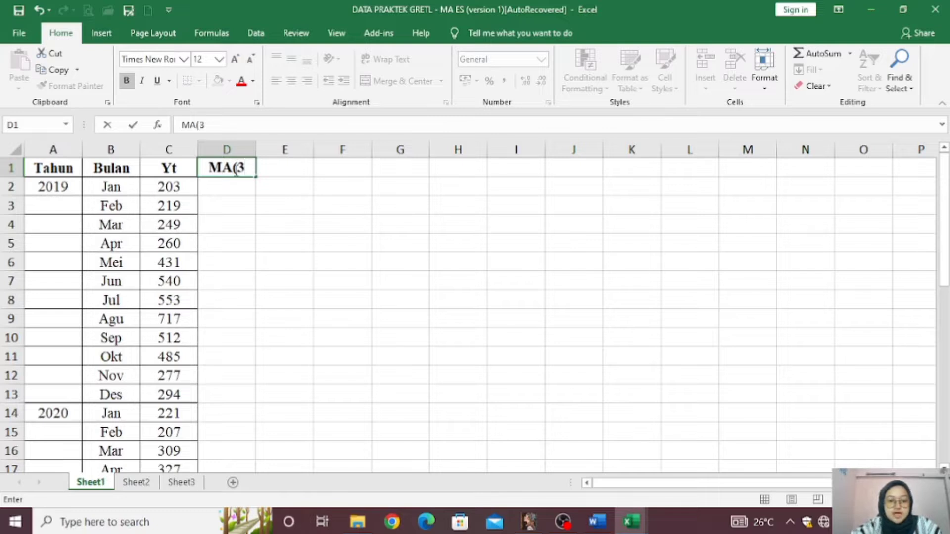
{"action": "type", "text": ")"}
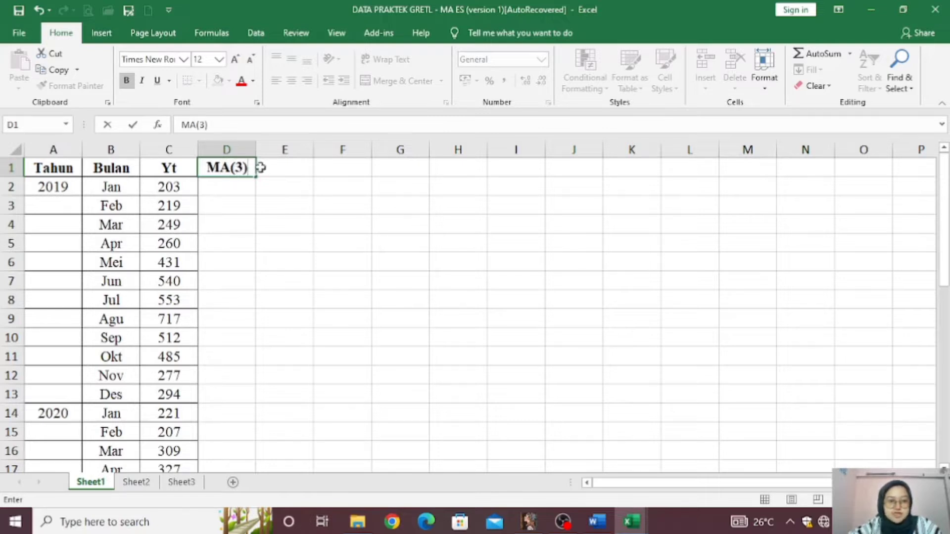
{"action": "left_click", "coordinate": [246, 184]}
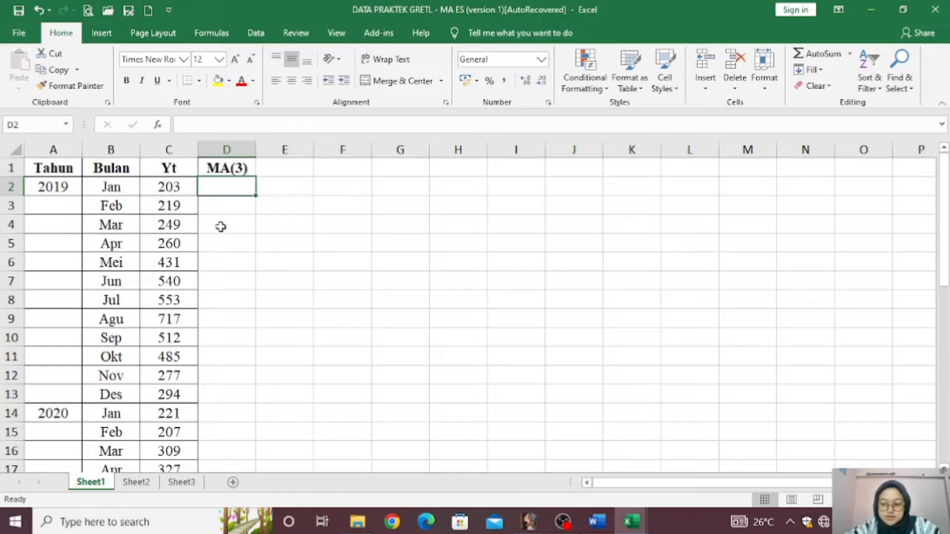
Calculate the first three-month moving average in D4 with the formula =AVERAGE(C2:C4)
{"action": "left_click", "coordinate": [237, 225]}
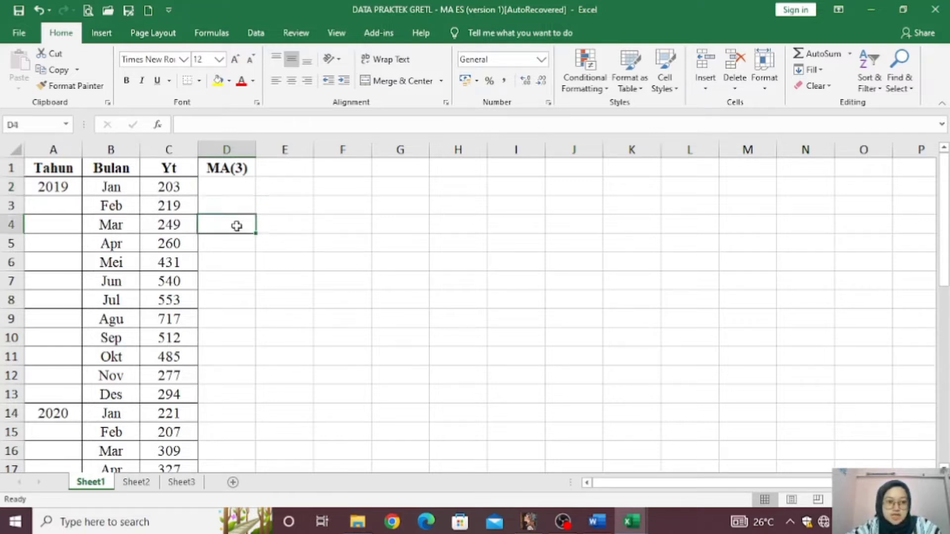
{"action": "type", "text": "="}
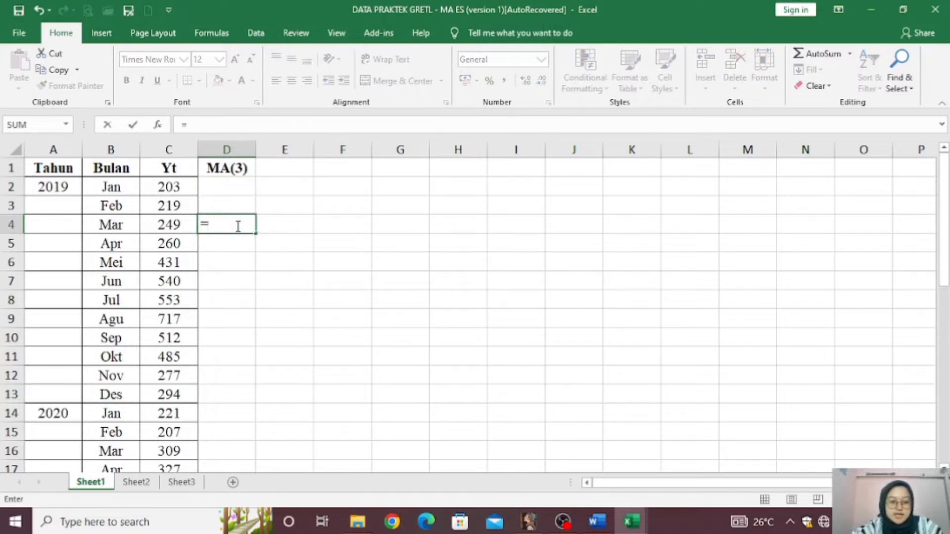
{"action": "type", "text": "average"}
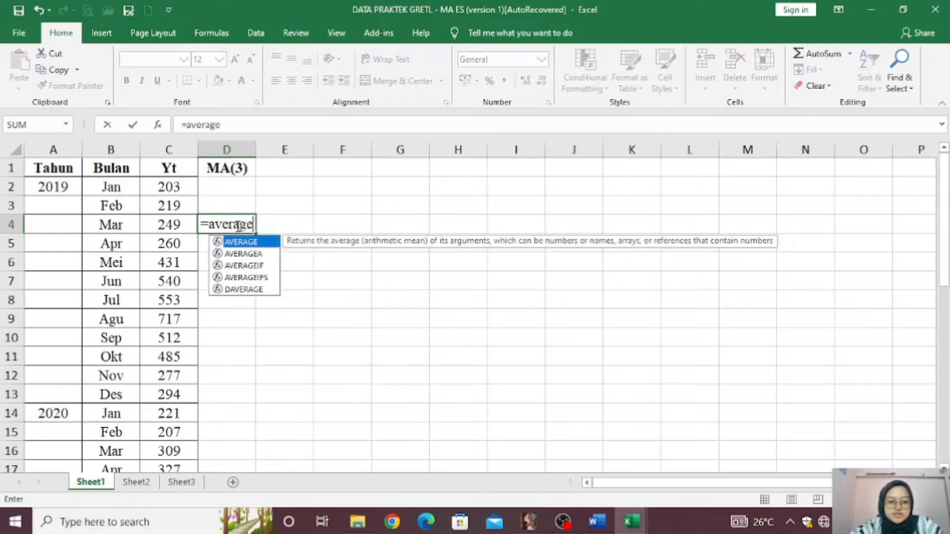
{"action": "type", "text": "("}
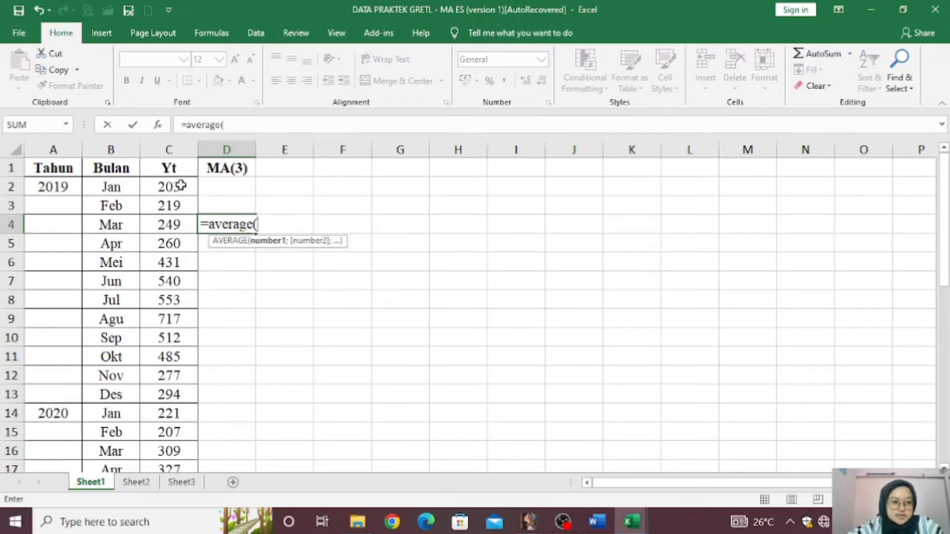
{"action": "left_click_drag", "start_coordinate": [180, 187], "coordinate": [179, 224]}
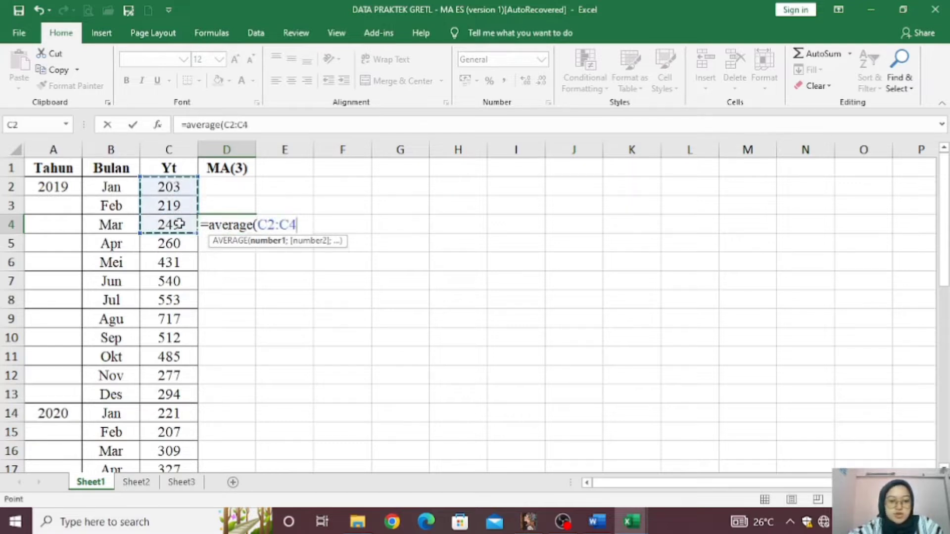
{"action": "type", "text": ")"}
{"action": "key", "text": "Return"}
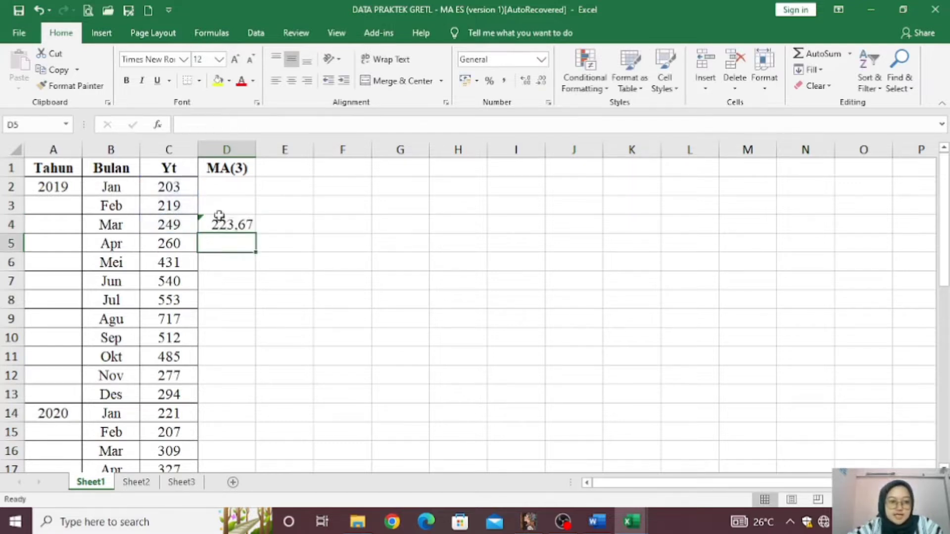
Fill the moving average formula from D4 down to the last data row, D37
{"action": "left_click", "coordinate": [246, 224]}
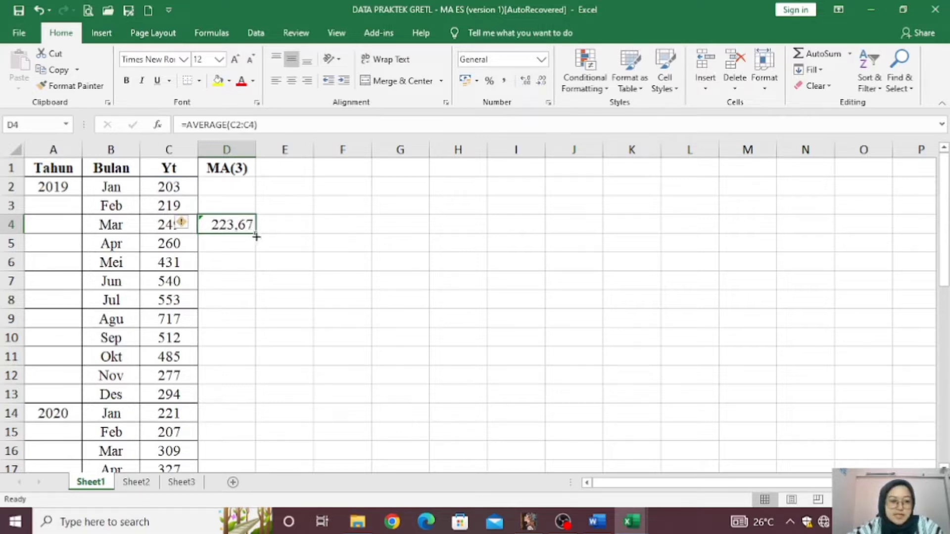
{"action": "left_click_drag", "start_coordinate": [257, 236], "coordinate": [246, 438]}
{"action": "scroll", "coordinate": [286, 376], "scroll_direction": "up", "scroll_amount": 7}
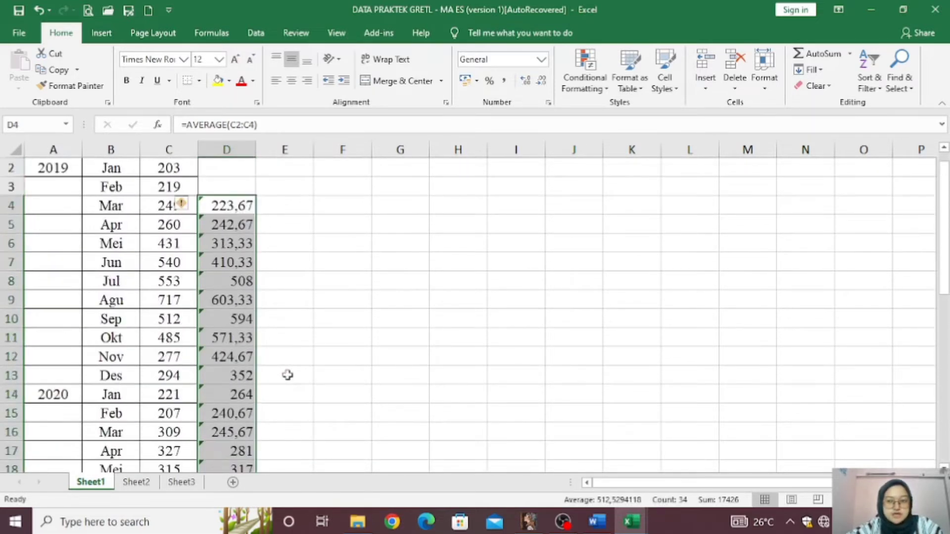
Enter the heading Forecast in cell E1 and widen column E slightly to fit it
{"action": "left_click", "coordinate": [291, 169]}
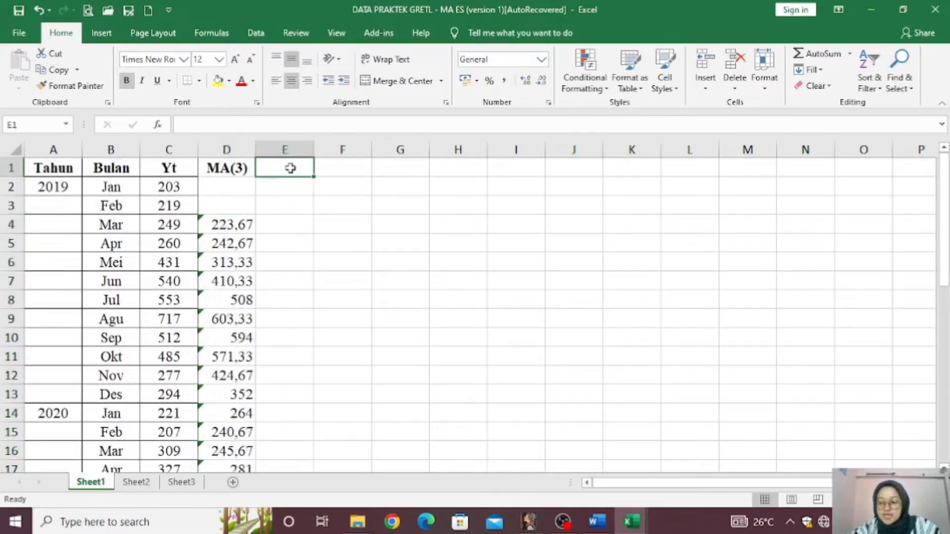
{"action": "type", "text": "Forecast"}
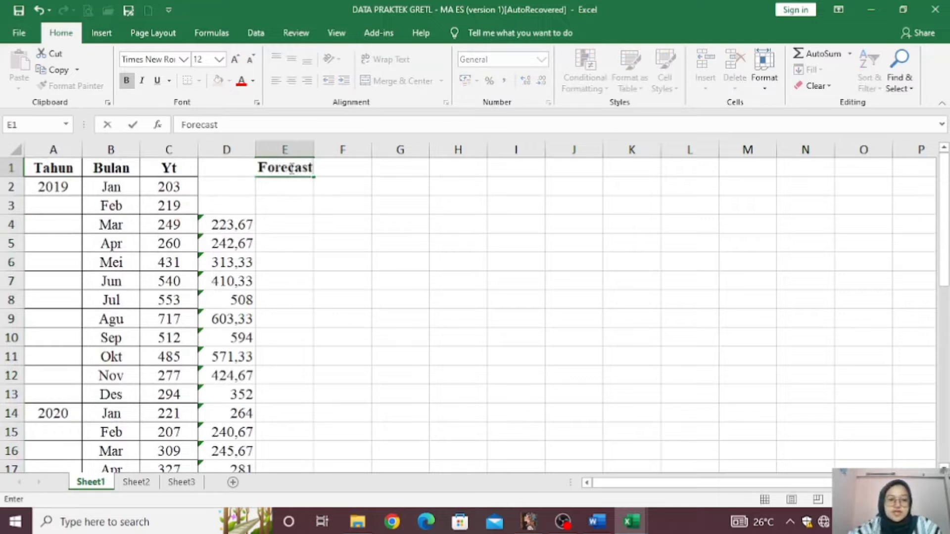
{"action": "key", "text": "Return"}
{"action": "left_click", "coordinate": [300, 167]}
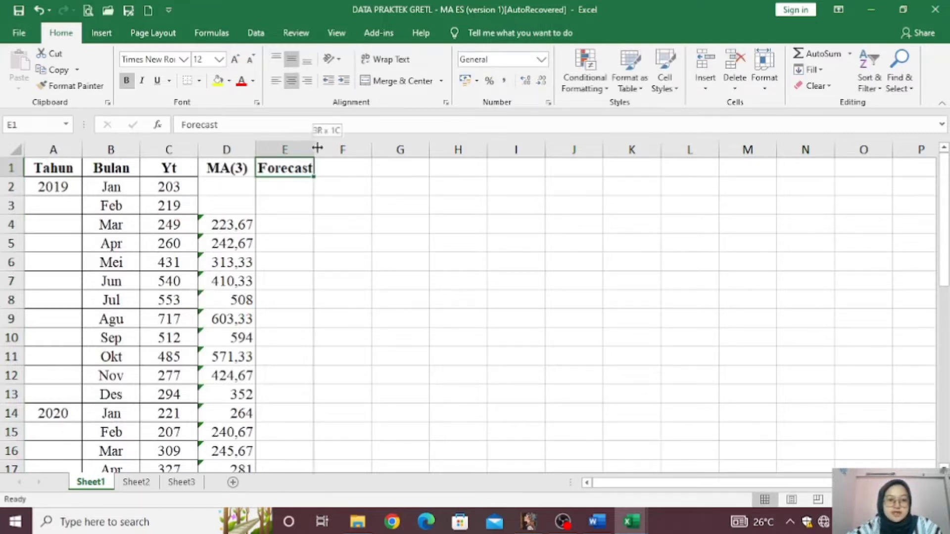
{"action": "left_click_drag", "start_coordinate": [317, 147], "coordinate": [324, 147]}
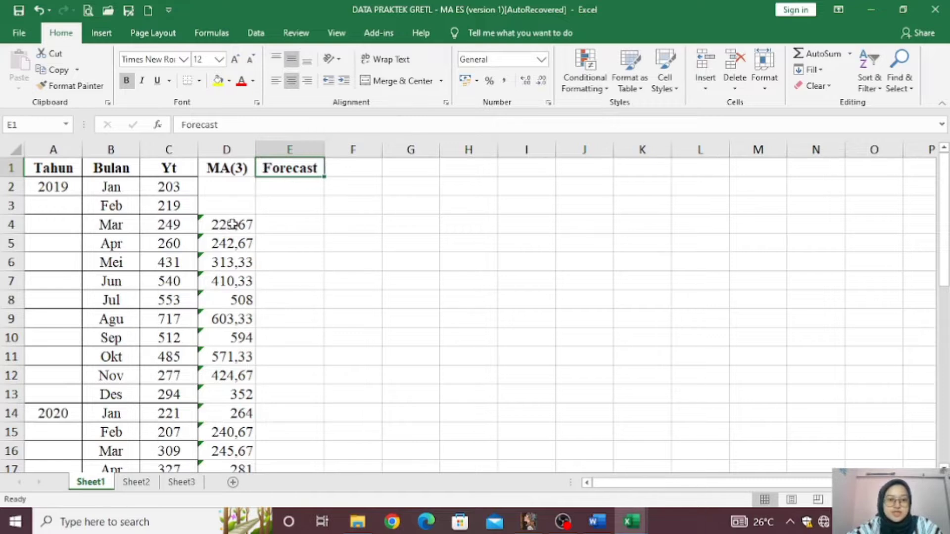
Enter the first forecast in E5 as =D4 and fill the formula down to E37
{"action": "left_click", "coordinate": [283, 245]}
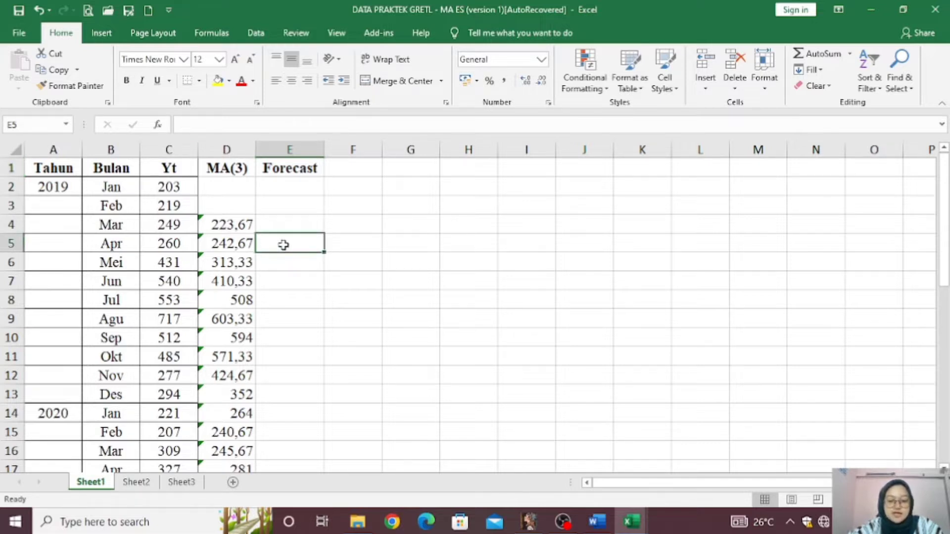
{"action": "type", "text": "="}
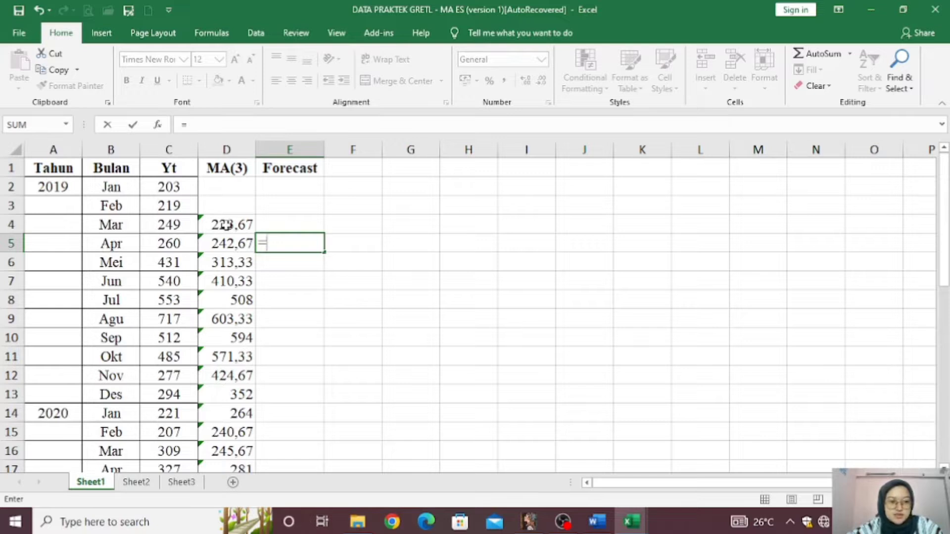
{"action": "left_click", "coordinate": [226, 226]}
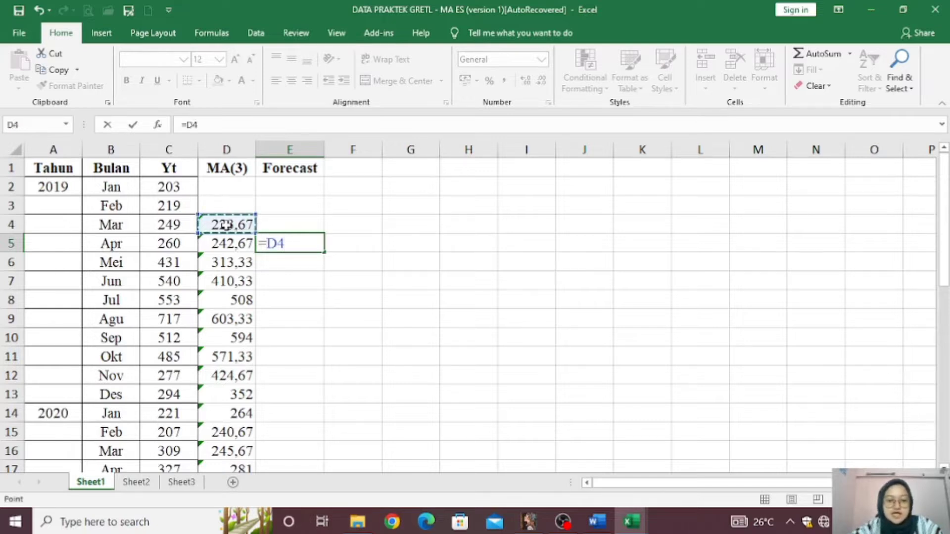
{"action": "key", "text": "Return"}
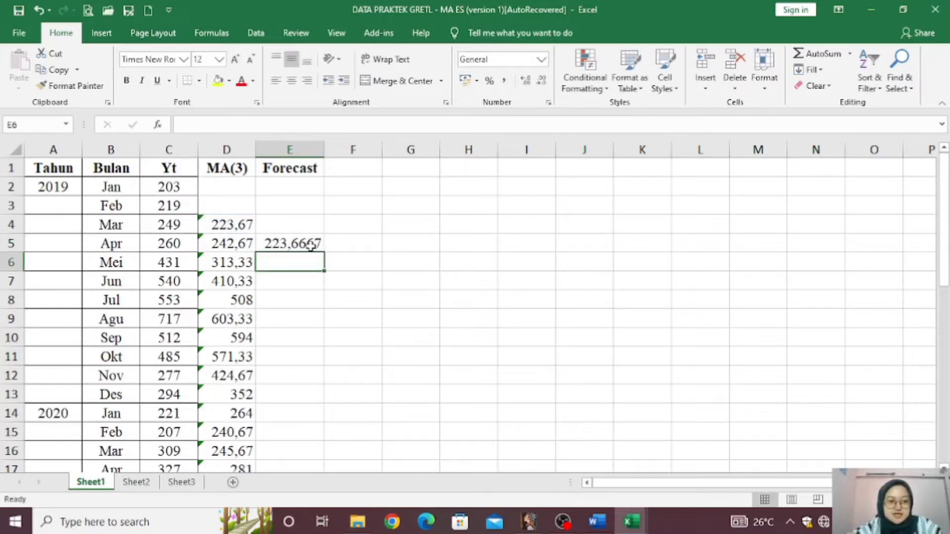
{"action": "left_click", "coordinate": [296, 243]}
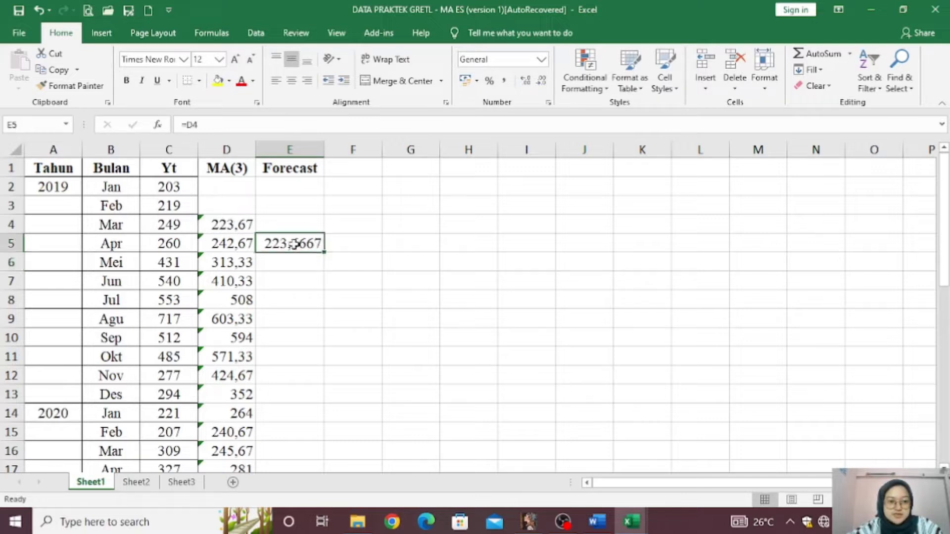
{"action": "left_click_drag", "start_coordinate": [323, 251], "coordinate": [311, 439]}
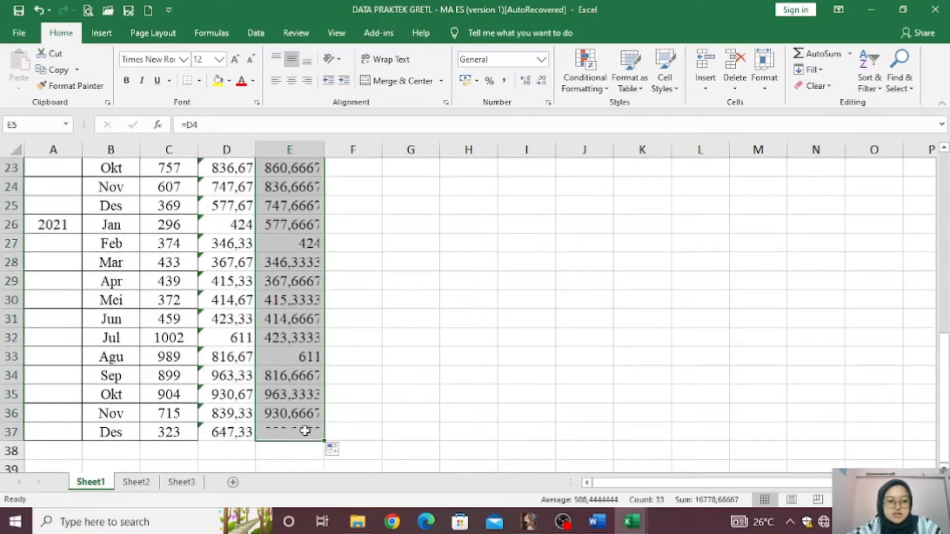
{"action": "scroll", "coordinate": [295, 324], "scroll_direction": "up", "scroll_amount": 7}
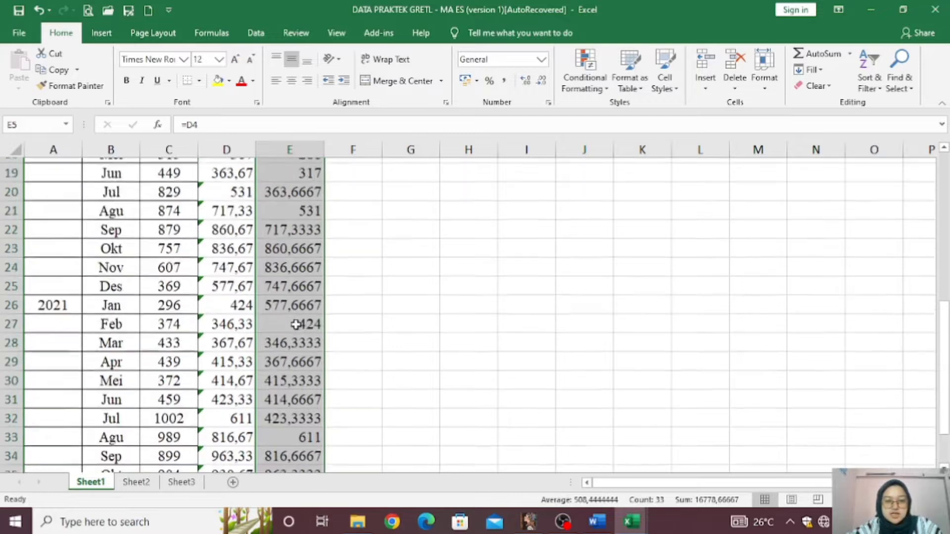
Insert a 2-D line chart of the data in A1:E37 and shift it slightly up and to the left
{"action": "left_click", "coordinate": [353, 170]}
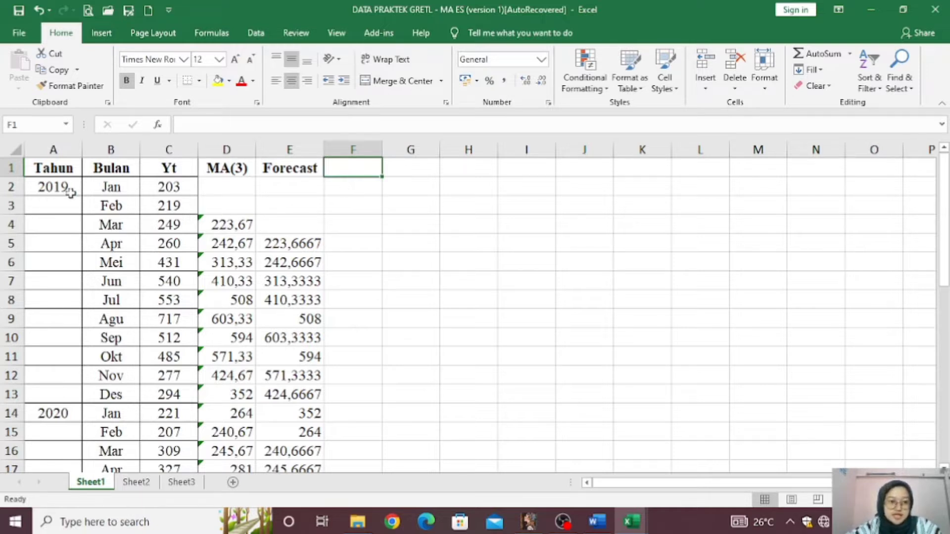
{"action": "left_click_drag", "start_coordinate": [58, 169], "coordinate": [284, 432]}
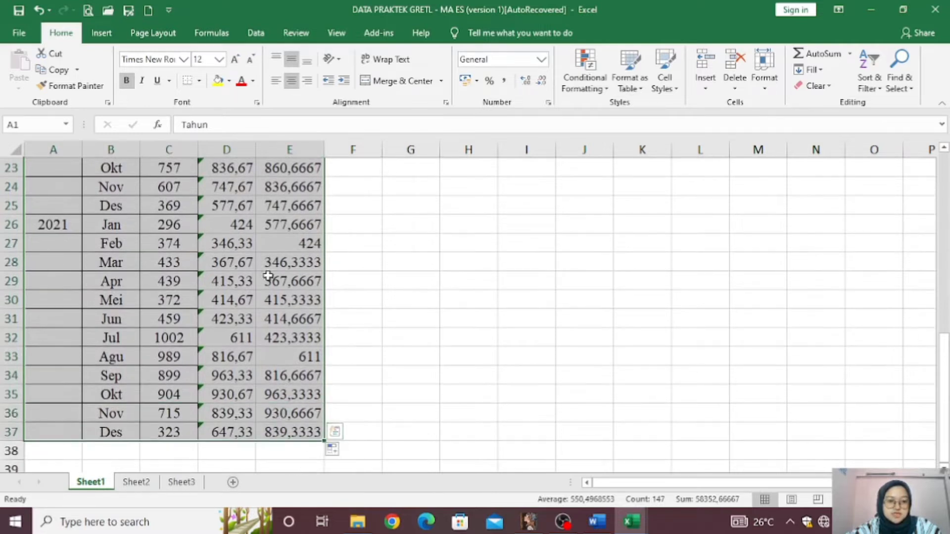
{"action": "left_click", "coordinate": [99, 35]}
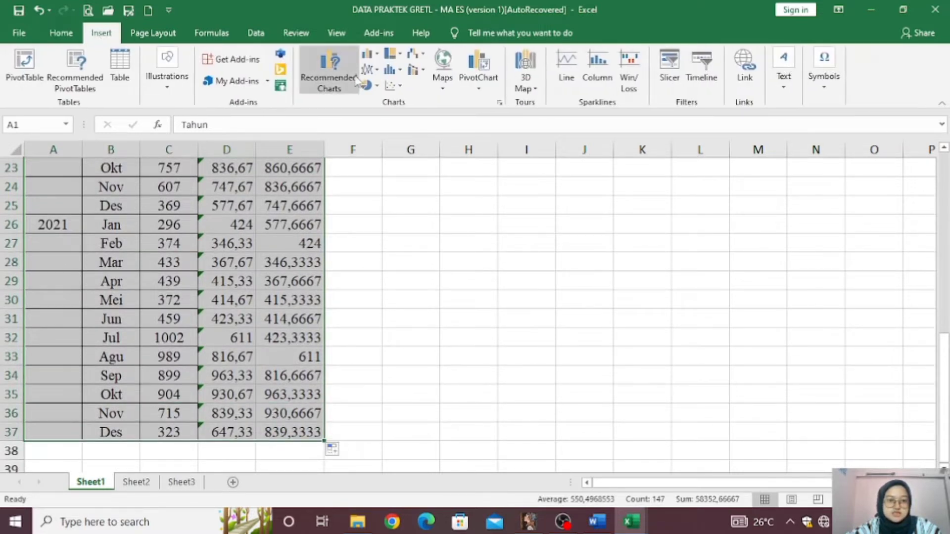
{"action": "left_click", "coordinate": [369, 70]}
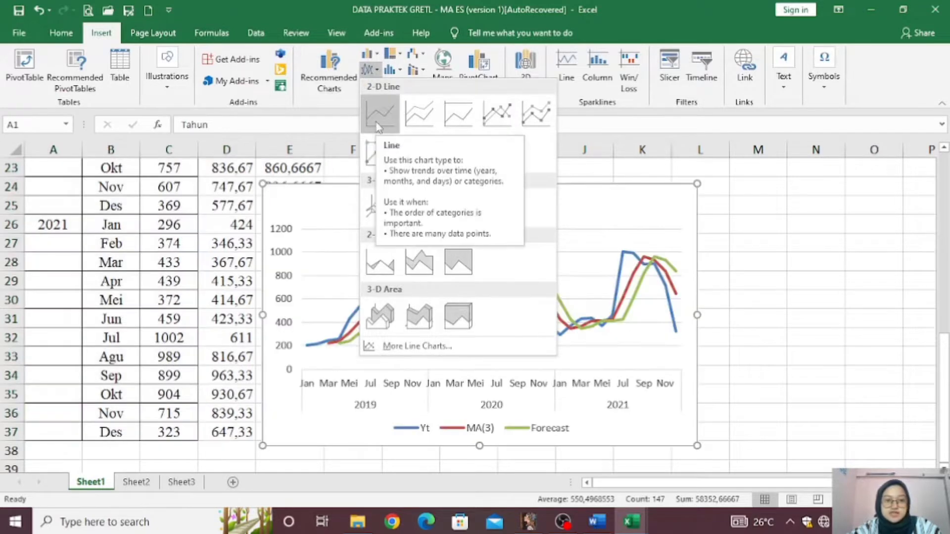
{"action": "left_click", "coordinate": [381, 124]}
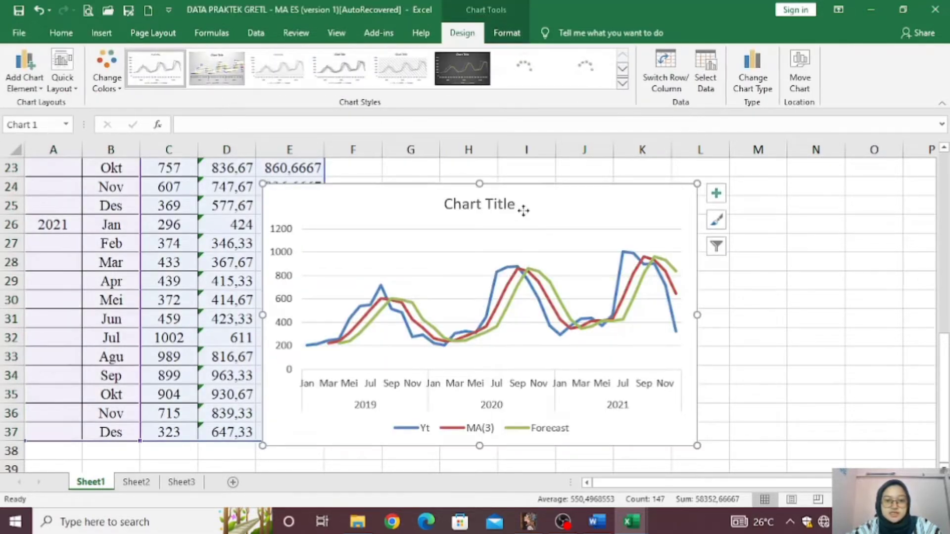
{"action": "mouse_move", "coordinate": [523, 209]}
{"action": "left_mouse_down"}
{"action": "mouse_move", "coordinate": [502, 197]}
{"action": "mouse_move", "coordinate": [514, 194]}
{"action": "left_mouse_up"}
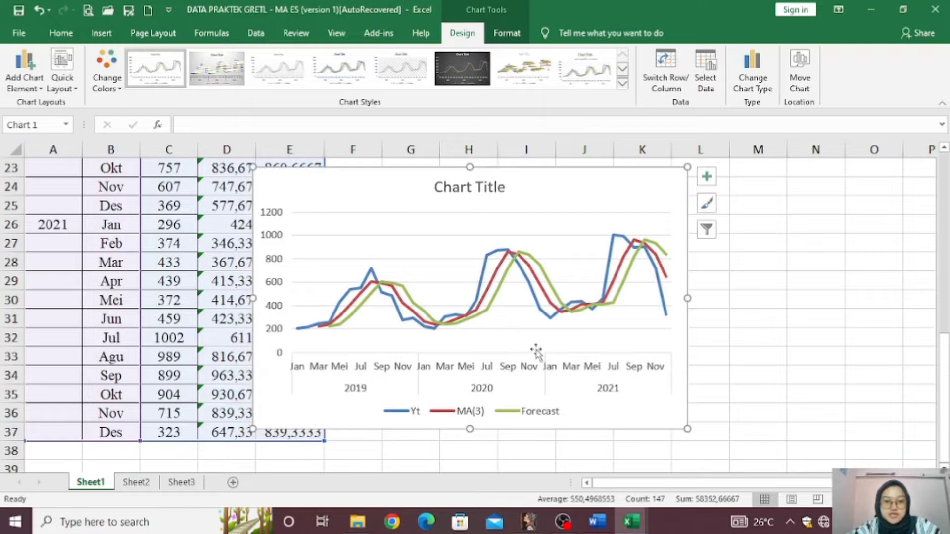
{"action": "left_click", "coordinate": [545, 276]}
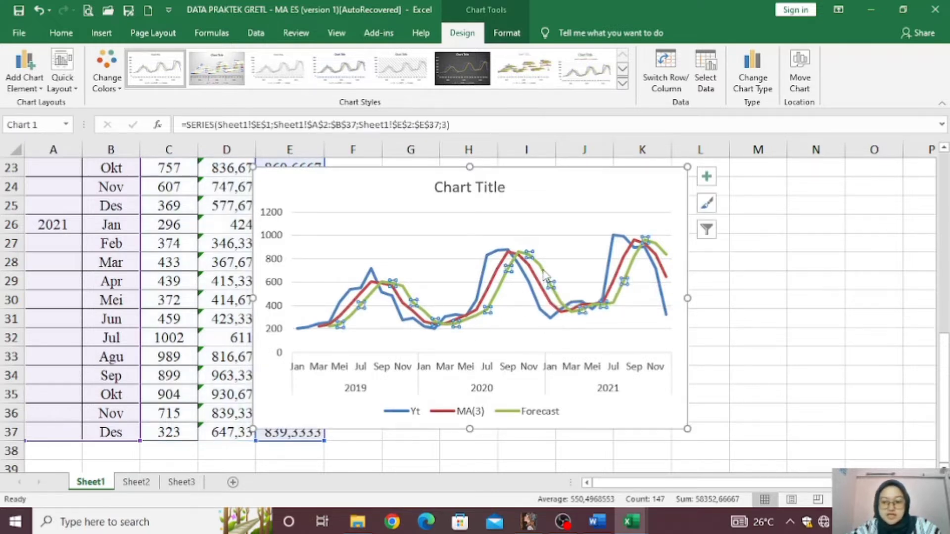
Remove the Forecast series from the line chart and move the chart to start over column A
{"action": "key", "text": "Delete"}
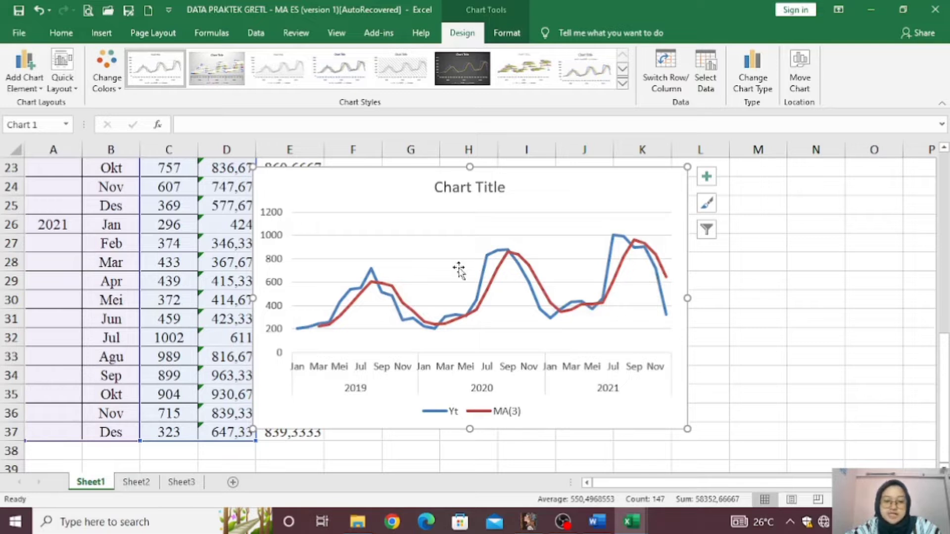
{"action": "left_click_drag", "start_coordinate": [543, 188], "coordinate": [322, 184]}
Switch to gretl and clear the currently loaded data set
{"action": "left_click", "coordinate": [531, 523]}
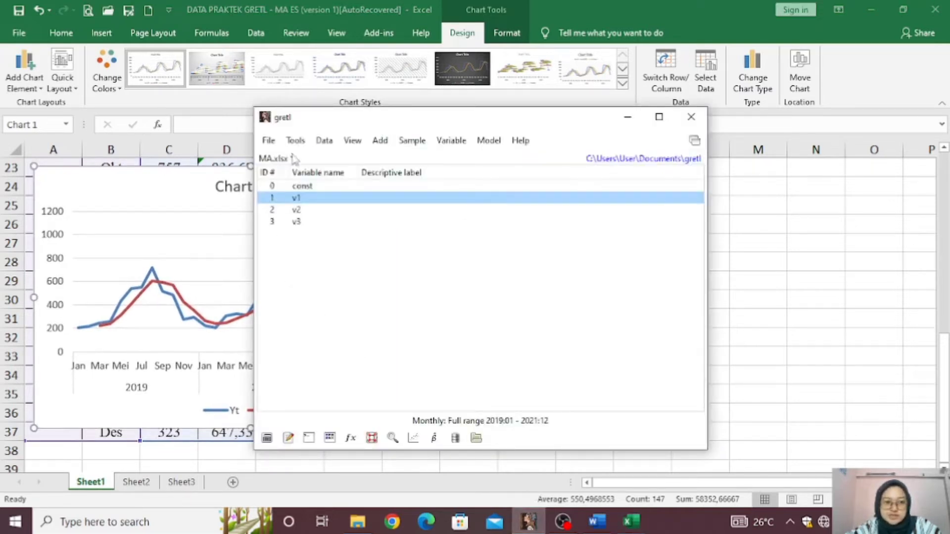
{"action": "left_click", "coordinate": [269, 141]}
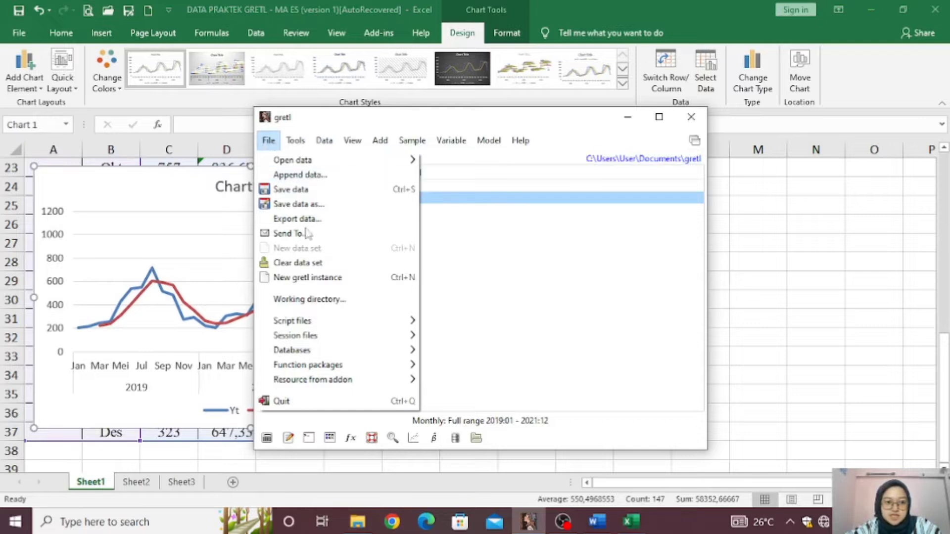
{"action": "left_click", "coordinate": [317, 264]}
{"action": "left_click", "coordinate": [457, 330]}
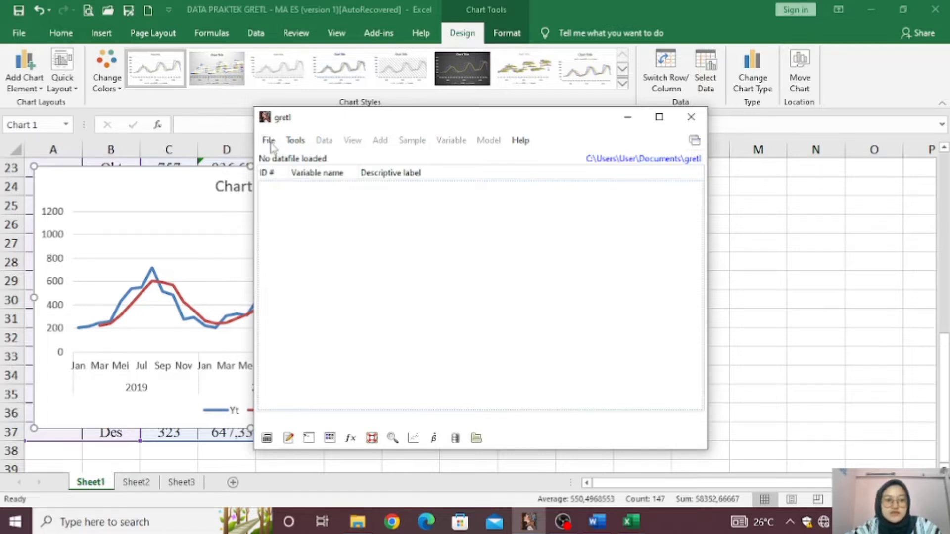
Open the Excel file DATA PRAKTEK GRETL - MA ES.xlsx from drive D as the data source
{"action": "left_click", "coordinate": [270, 142]}
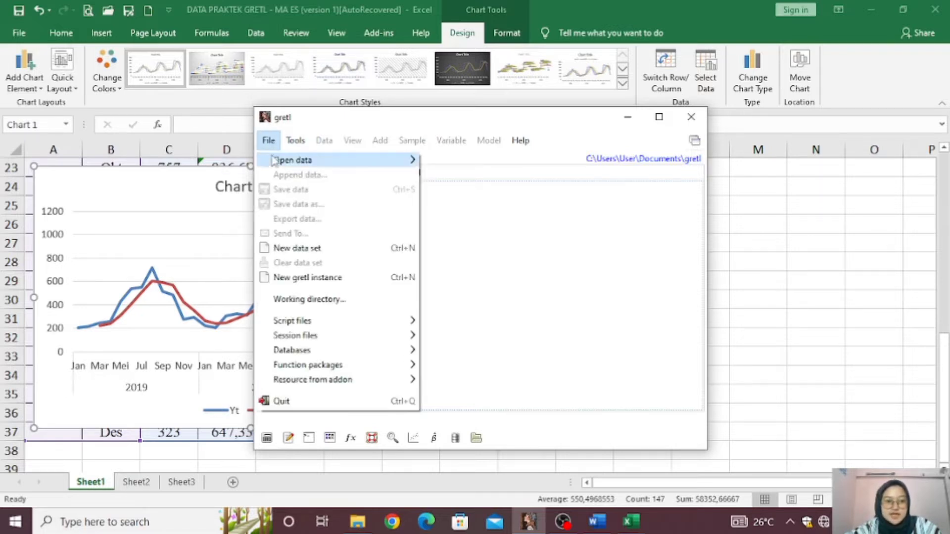
{"action": "mouse_move", "coordinate": [361, 160]}
{"action": "left_click", "coordinate": [438, 161]}
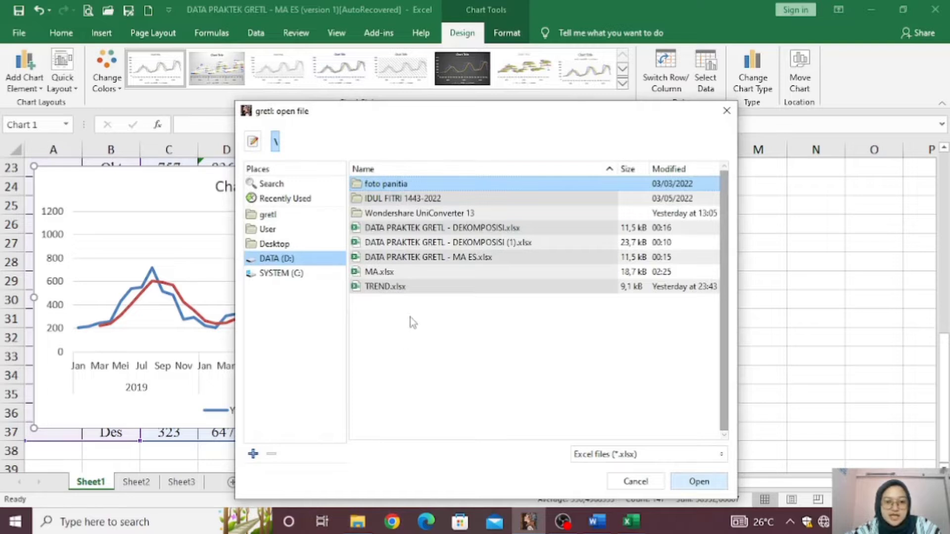
{"action": "left_click", "coordinate": [409, 258]}
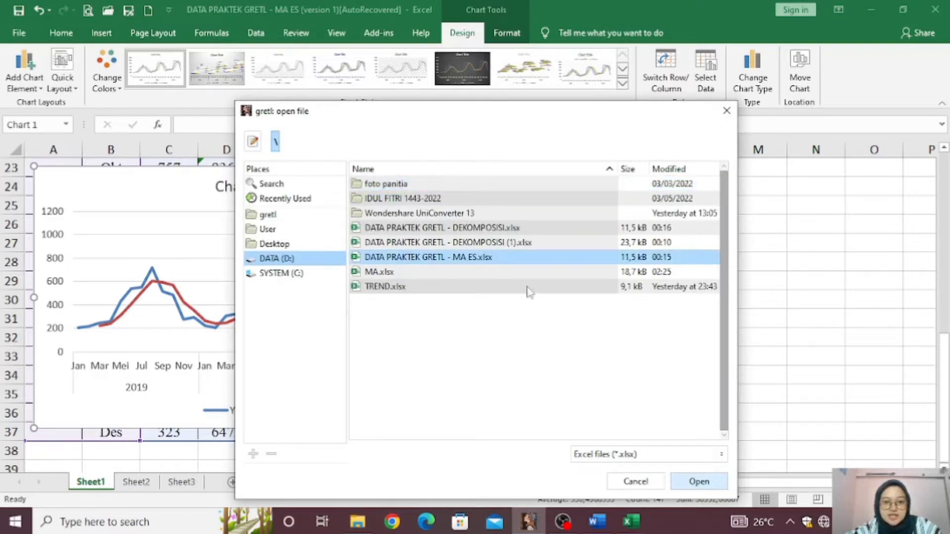
{"action": "left_click", "coordinate": [699, 483]}
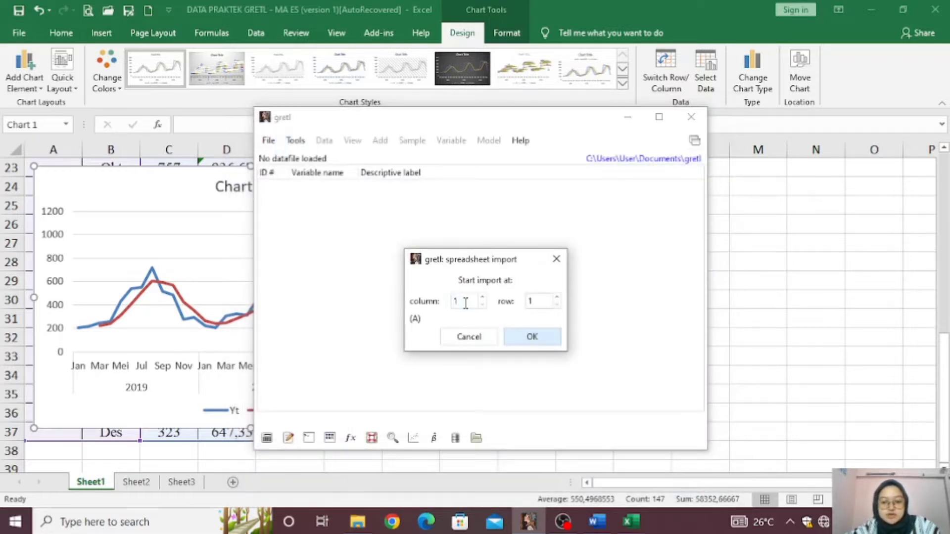
Import the spreadsheet data starting at column 3, row 2
{"action": "key", "text": "BackSpace"}
{"action": "type", "text": "3"}
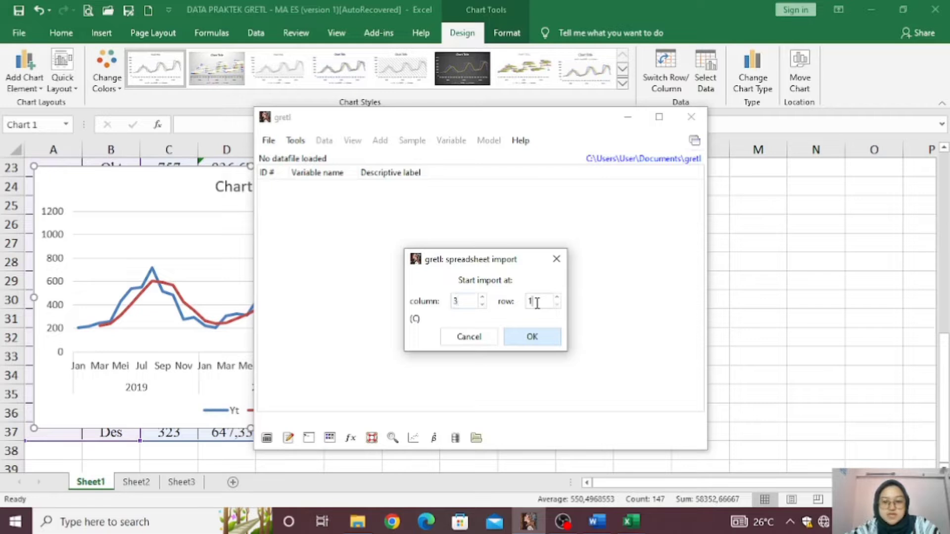
{"action": "key", "text": "BackSpace"}
{"action": "type", "text": "2"}
{"action": "left_click", "coordinate": [530, 341]}
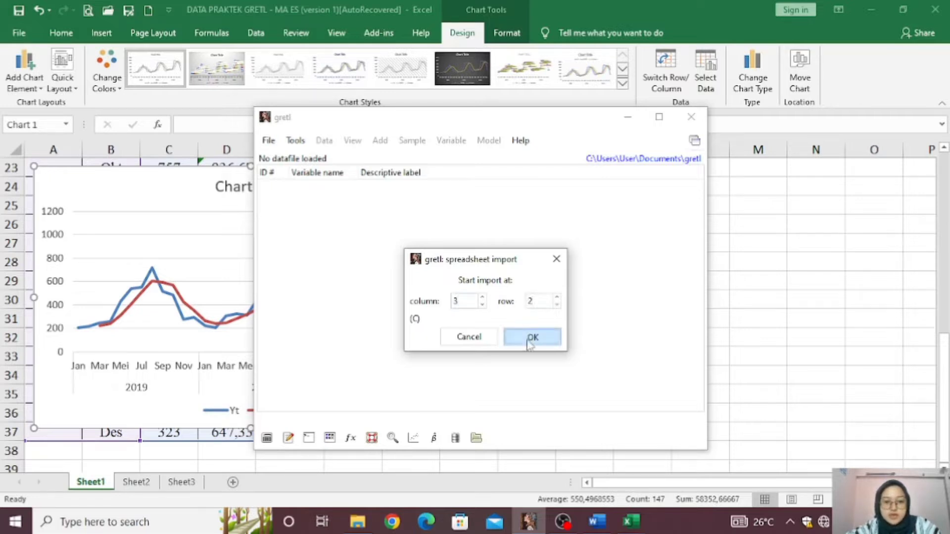
Define the imported data as a time series with monthly frequency
{"action": "left_click", "coordinate": [498, 337]}
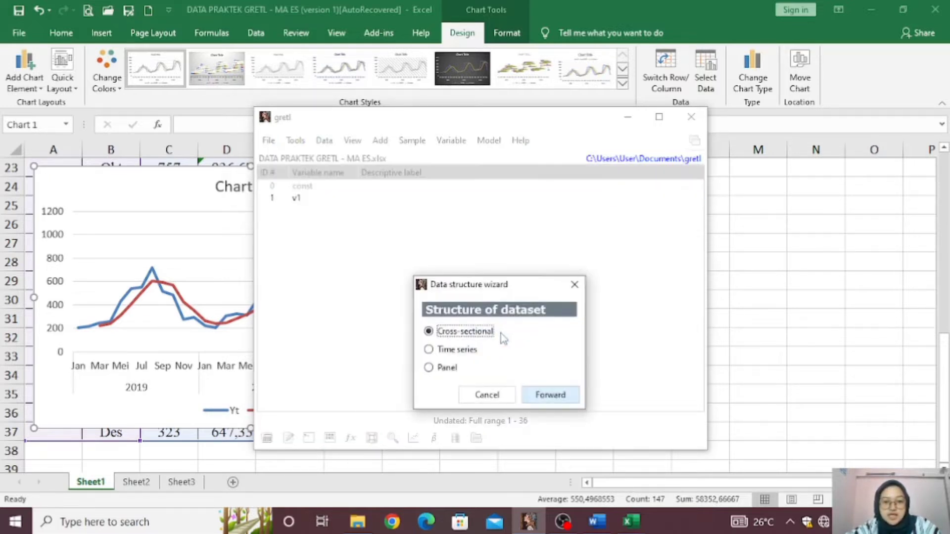
{"action": "left_click", "coordinate": [429, 351]}
{"action": "left_click_drag", "start_coordinate": [470, 292], "coordinate": [478, 214]}
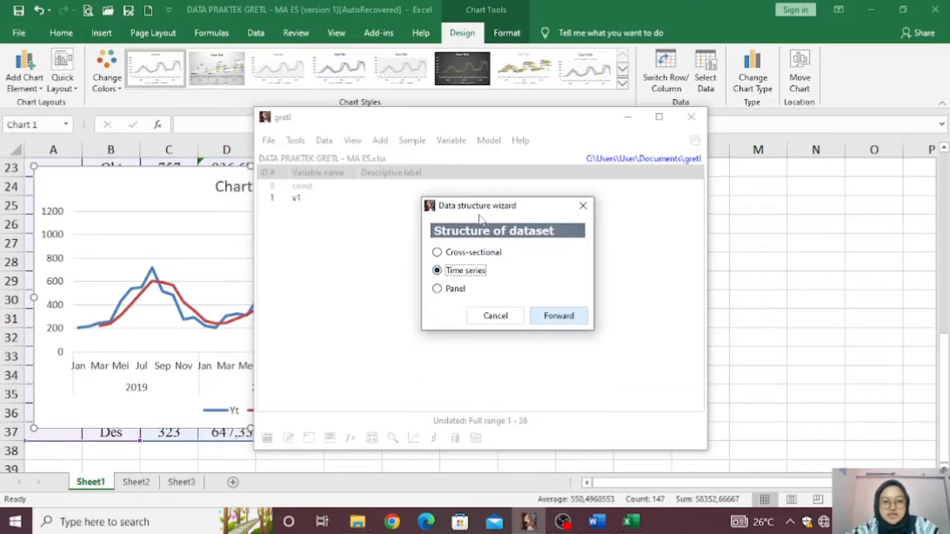
{"action": "left_click", "coordinate": [553, 319]}
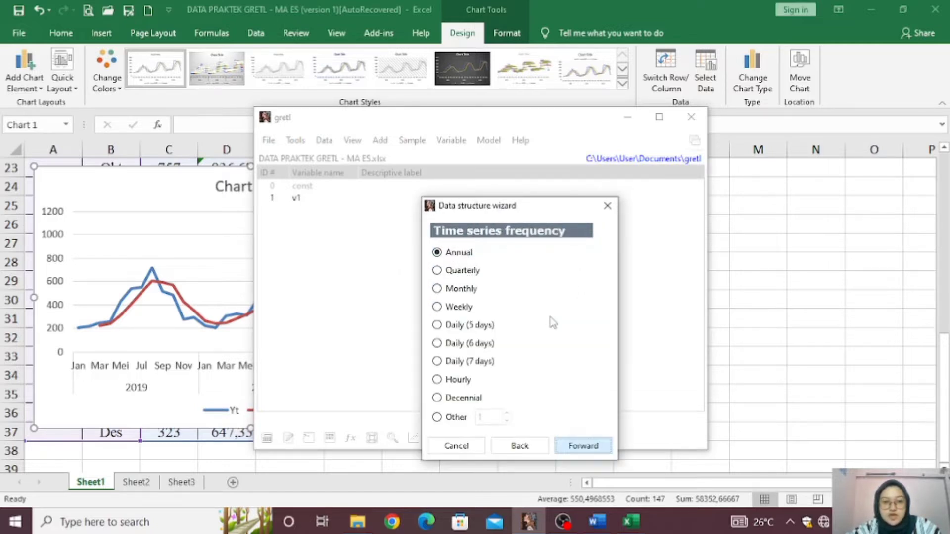
{"action": "left_click", "coordinate": [437, 290]}
{"action": "left_click", "coordinate": [584, 447]}
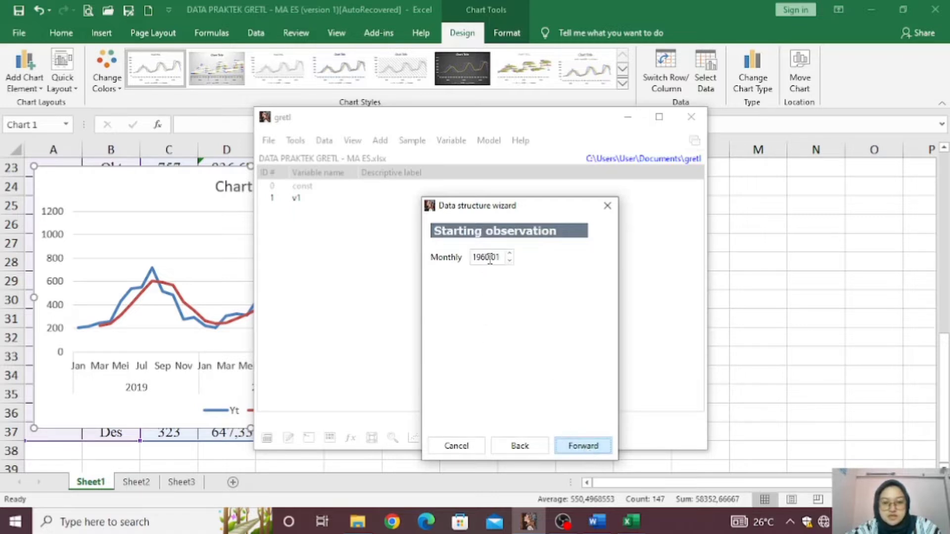
Set the starting observation to 2019:01 and apply the dataset structure
{"action": "key", "text": "BackSpace"}
{"action": "key", "text": "BackSpace"}
{"action": "key", "text": "BackSpace"}
{"action": "key", "text": "BackSpace"}
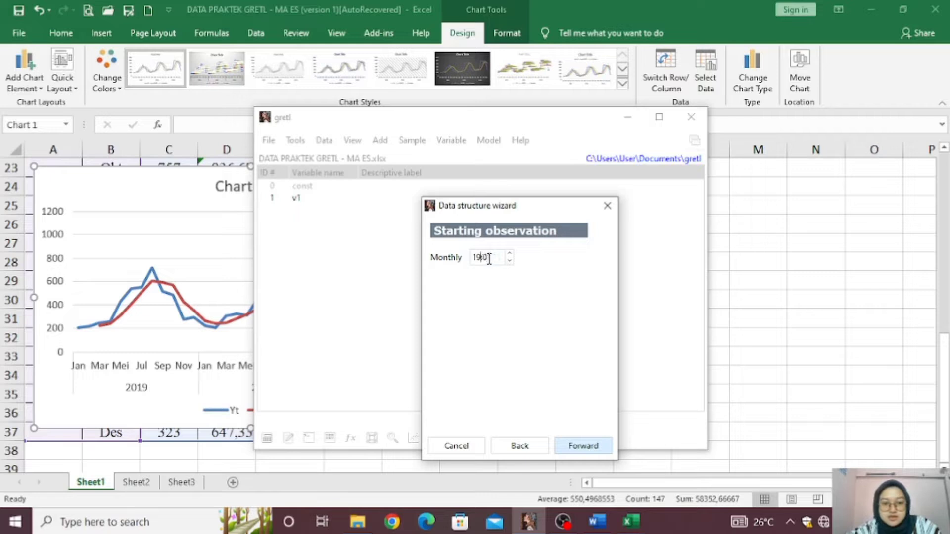
{"action": "key", "text": "BackSpace"}
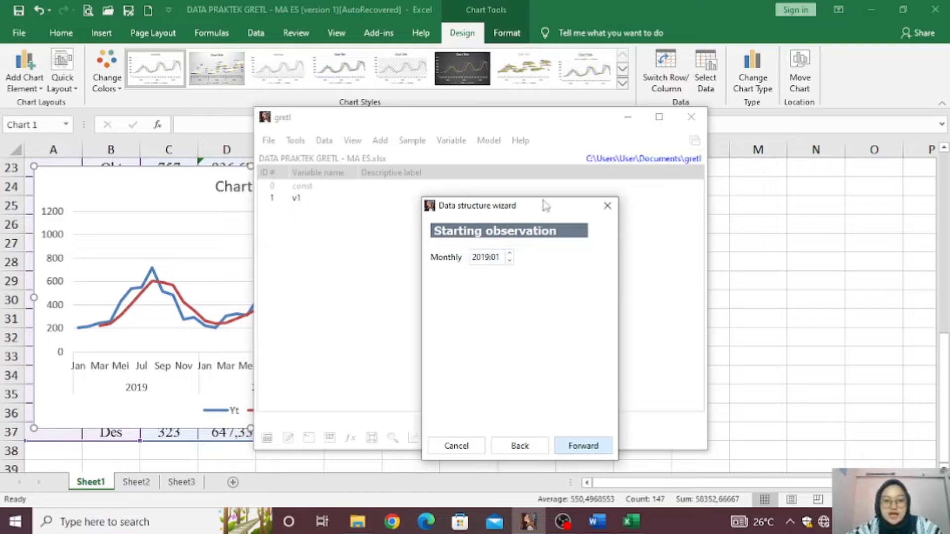
{"action": "left_click_drag", "start_coordinate": [544, 213], "coordinate": [534, 168]}
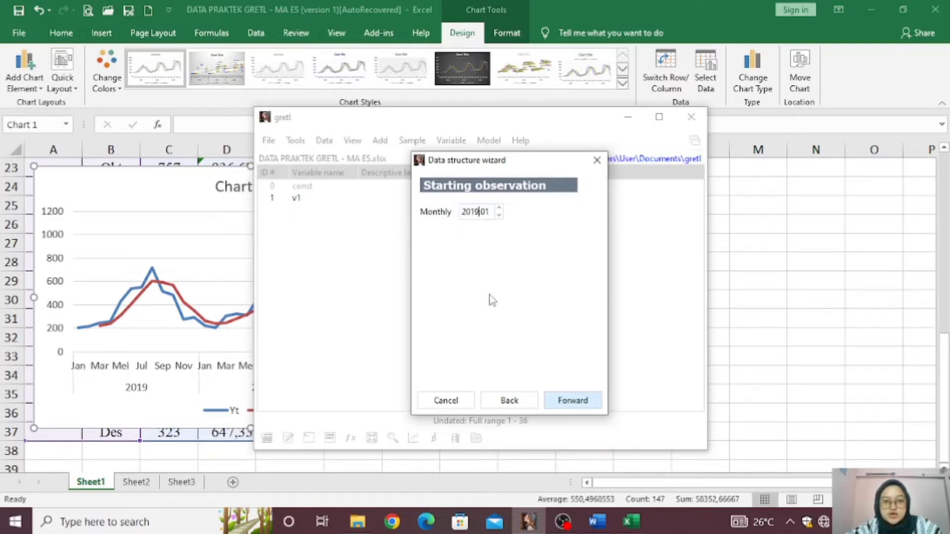
{"action": "left_click", "coordinate": [572, 400]}
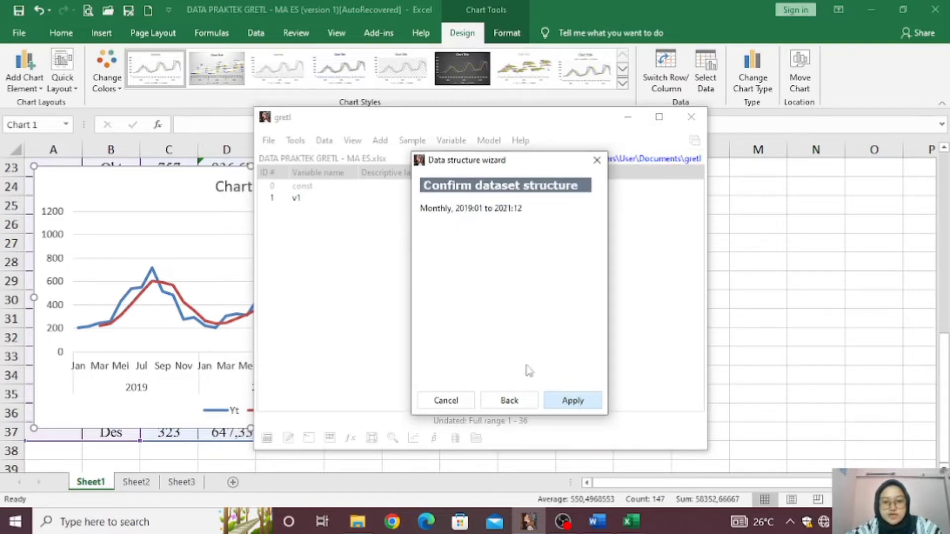
{"action": "left_click", "coordinate": [569, 402]}
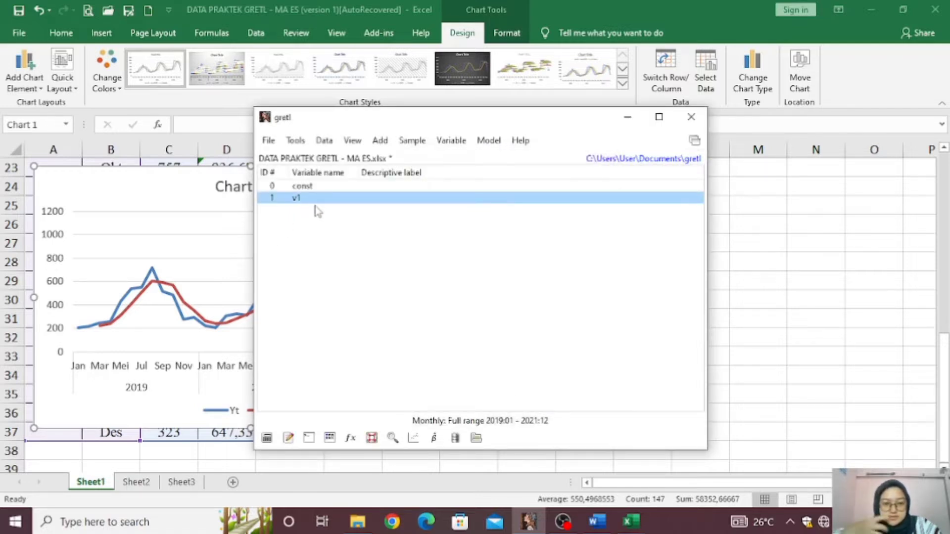
Rename the variable v1 to yt in its attributes
{"action": "right_click", "coordinate": [326, 198]}
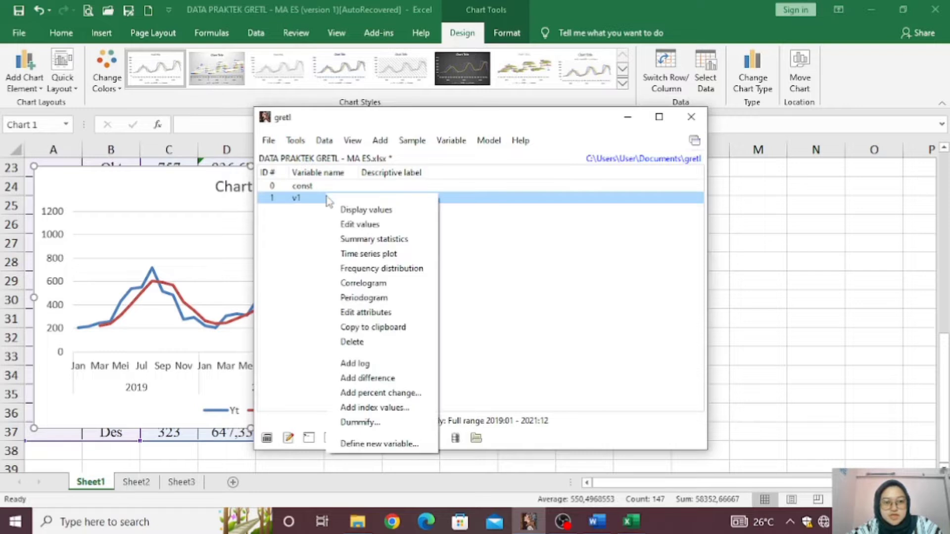
{"action": "left_click", "coordinate": [376, 313]}
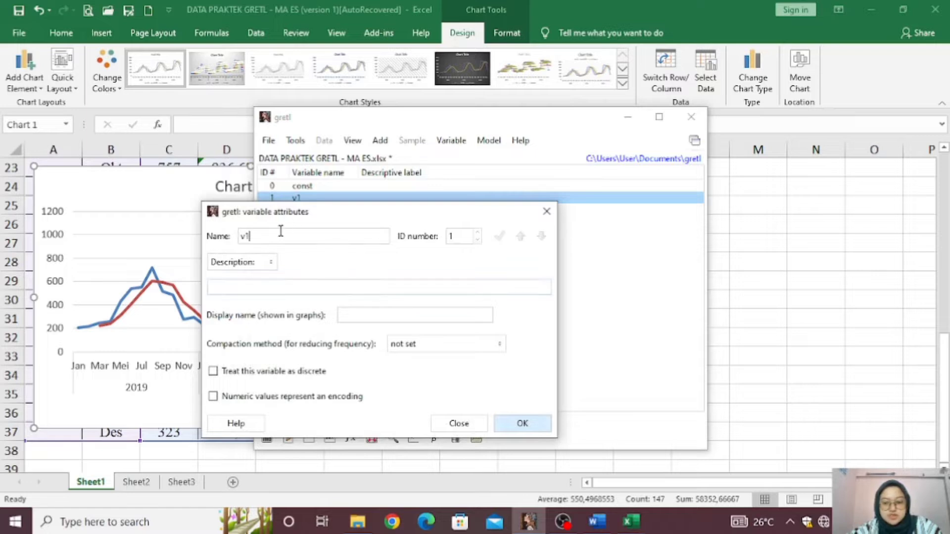
{"action": "key", "text": "BackSpace"}
{"action": "key", "text": "BackSpace"}
{"action": "type", "text": "y"}
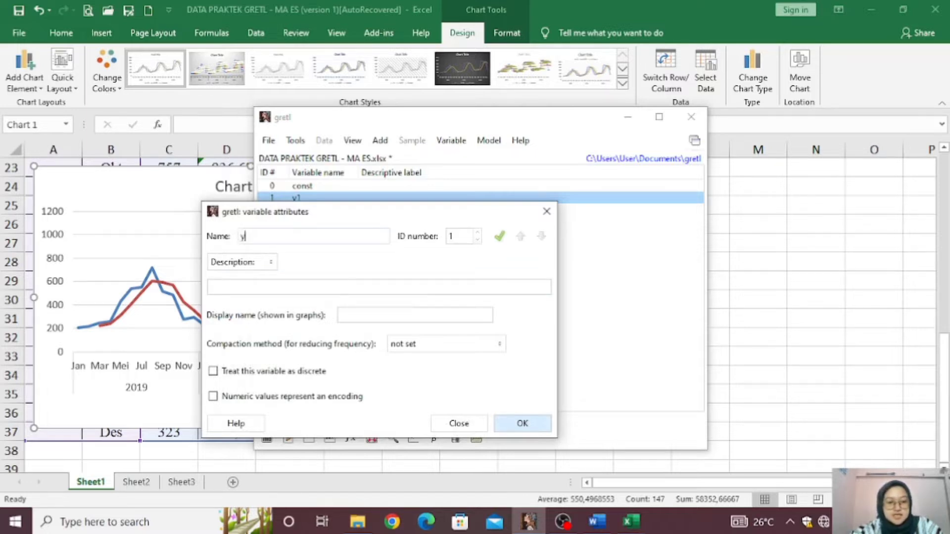
{"action": "type", "text": "t"}
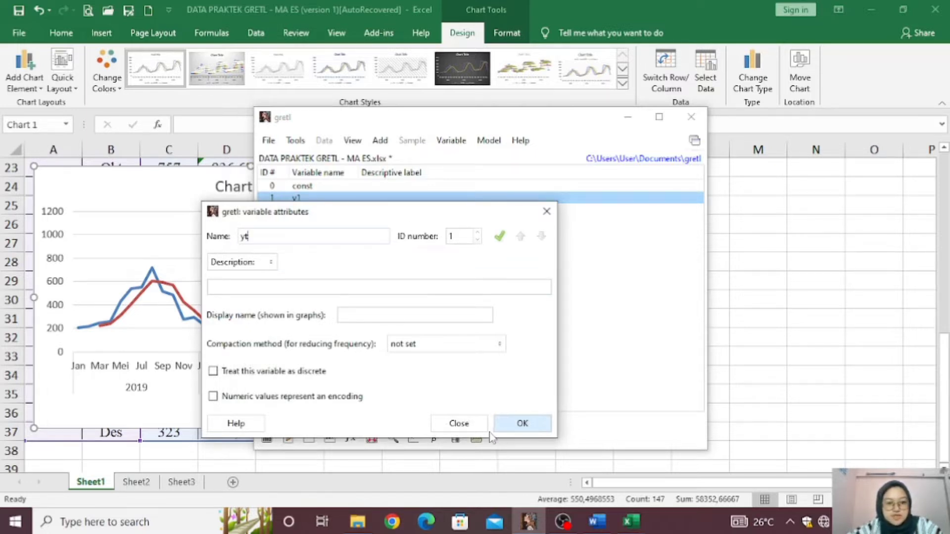
{"action": "left_click", "coordinate": [522, 423]}
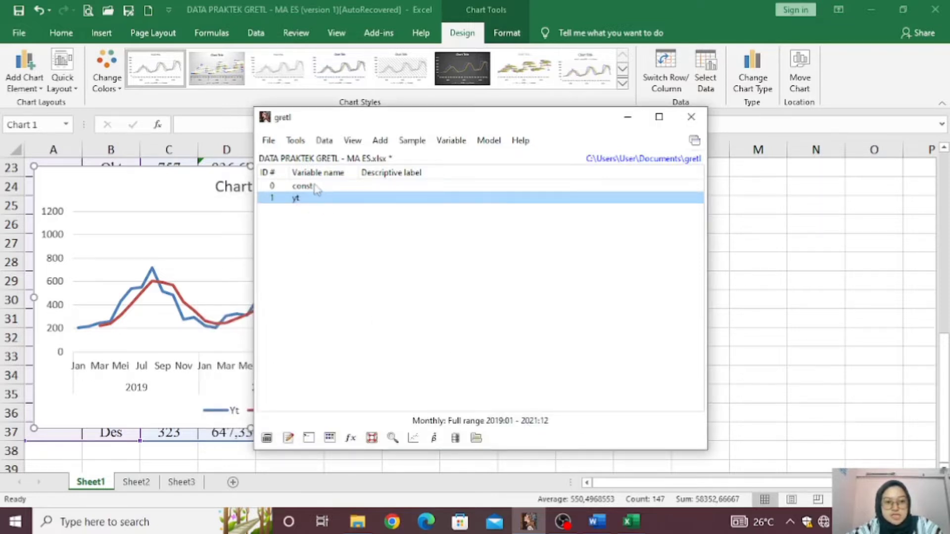
Set up a simple moving average filter on yt with 3 observations in the average
{"action": "left_click", "coordinate": [451, 142]}
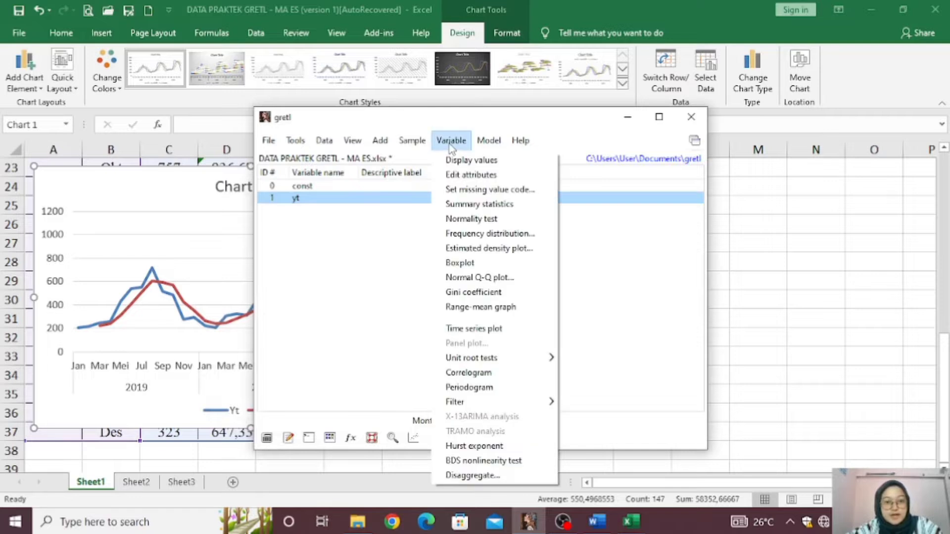
{"action": "mouse_move", "coordinate": [524, 403]}
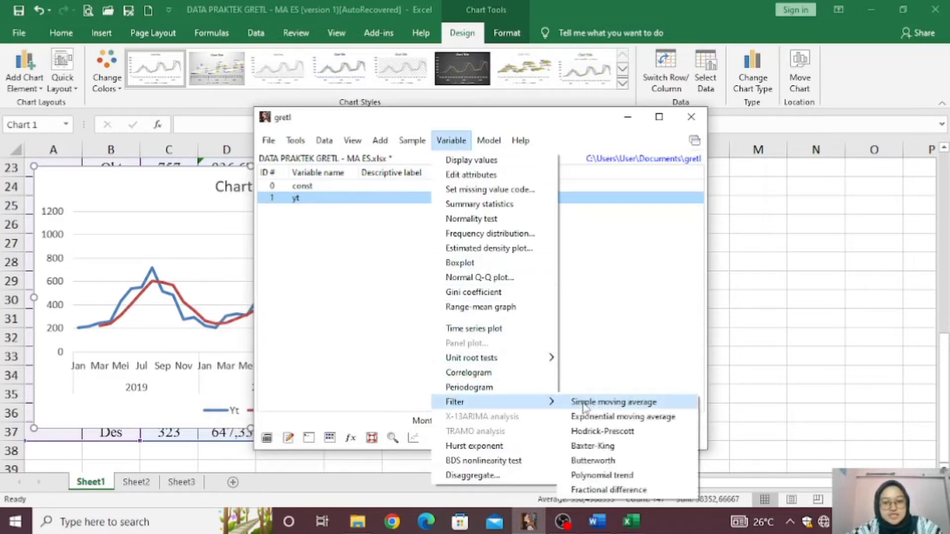
{"action": "left_click", "coordinate": [612, 402]}
{"action": "left_click_drag", "start_coordinate": [569, 330], "coordinate": [545, 164]}
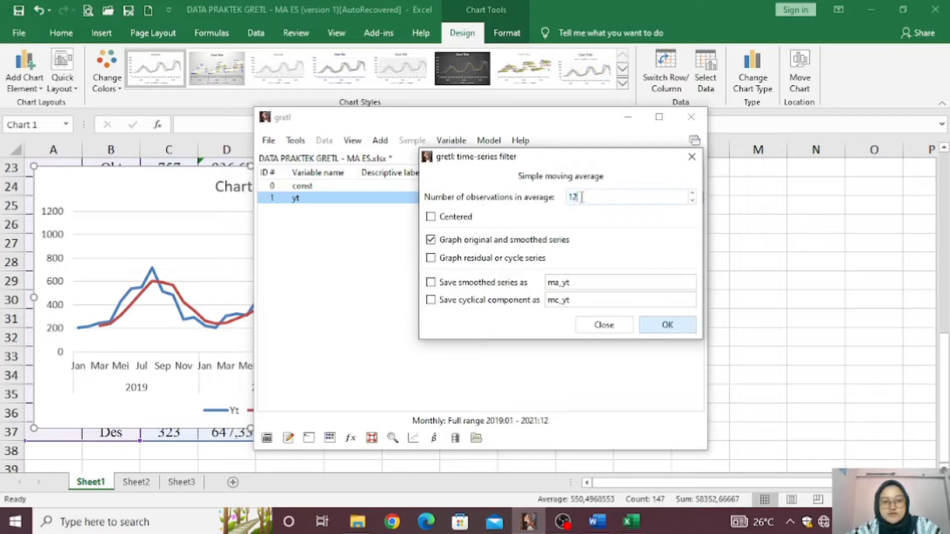
{"action": "key", "text": "BackSpace"}
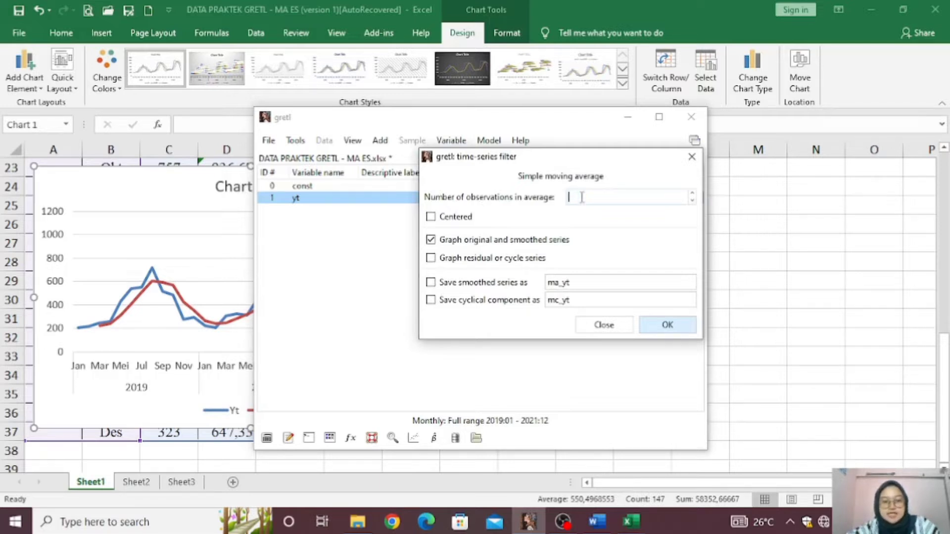
{"action": "type", "text": "3"}
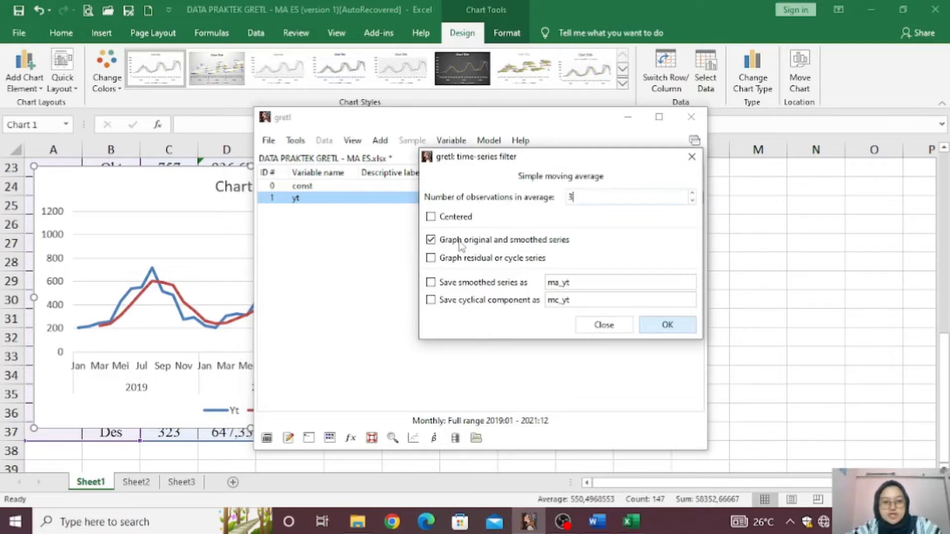
Run the filter with the residual graph included, saving the series as ma_yt and mc_yt, and move the graph beside the Excel chart
{"action": "left_click", "coordinate": [431, 258]}
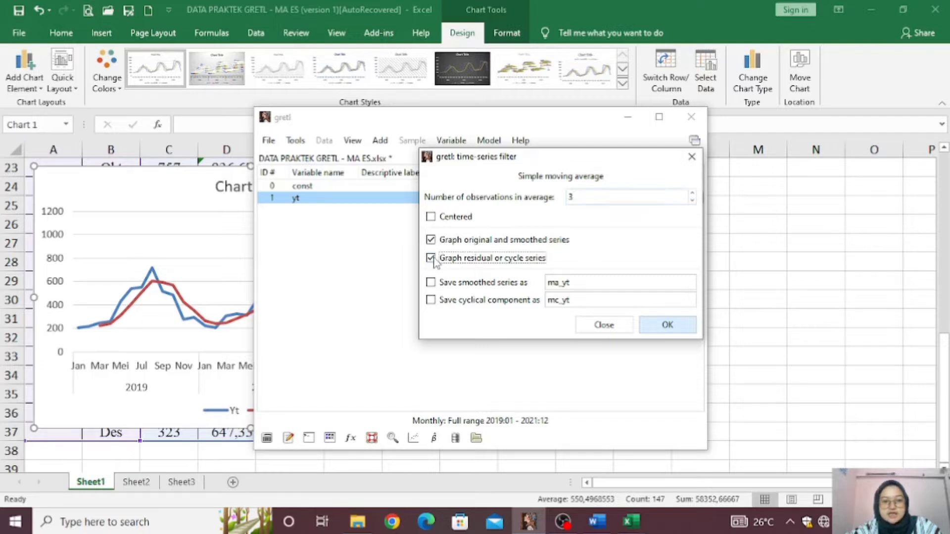
{"action": "left_click", "coordinate": [431, 283]}
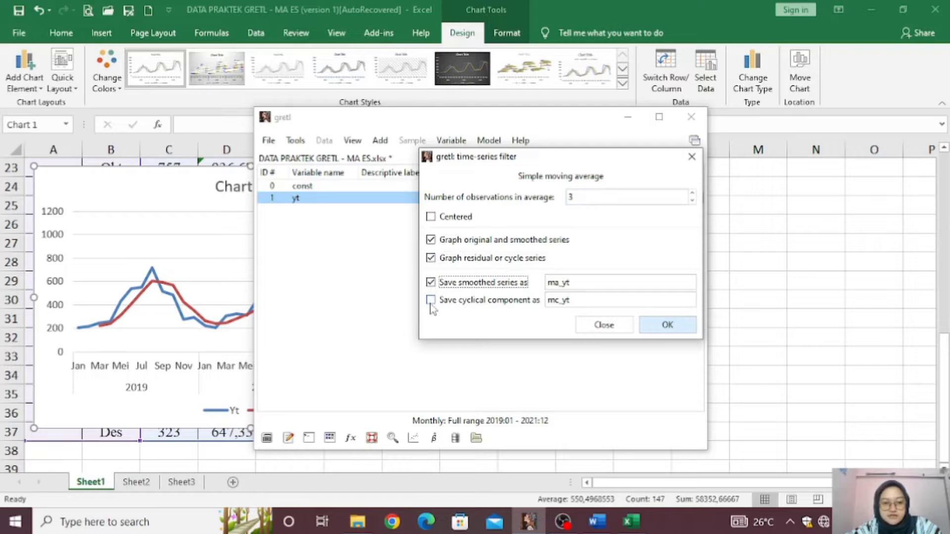
{"action": "left_click", "coordinate": [431, 301]}
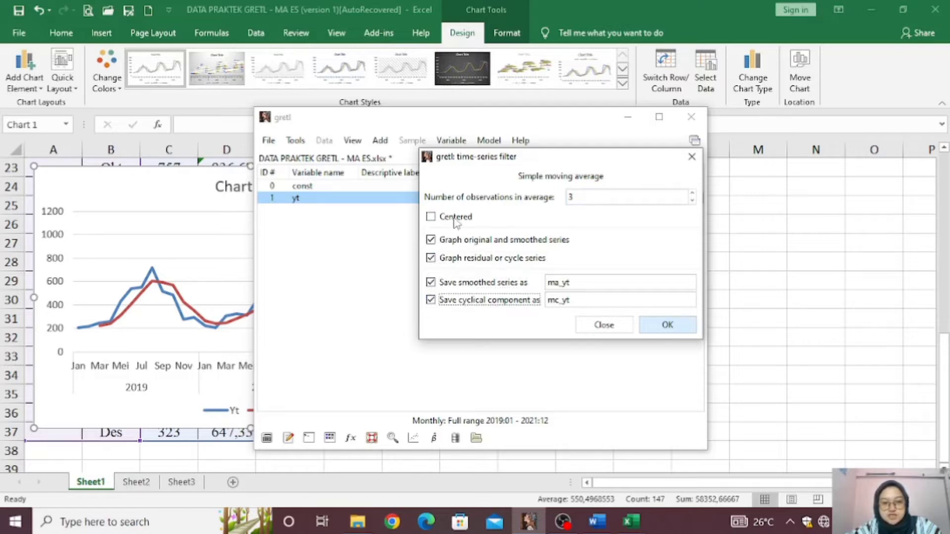
{"action": "left_click", "coordinate": [687, 330]}
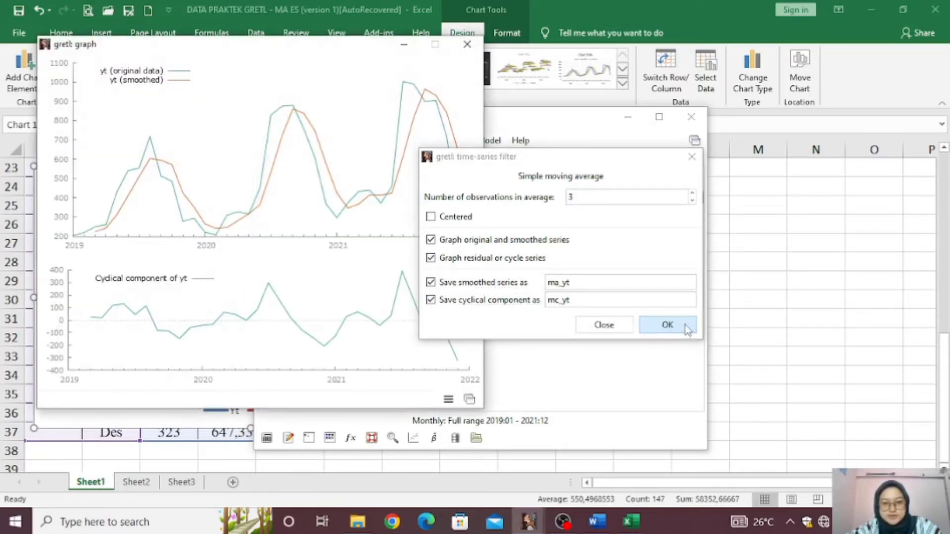
{"action": "left_click_drag", "start_coordinate": [541, 157], "coordinate": [625, 219]}
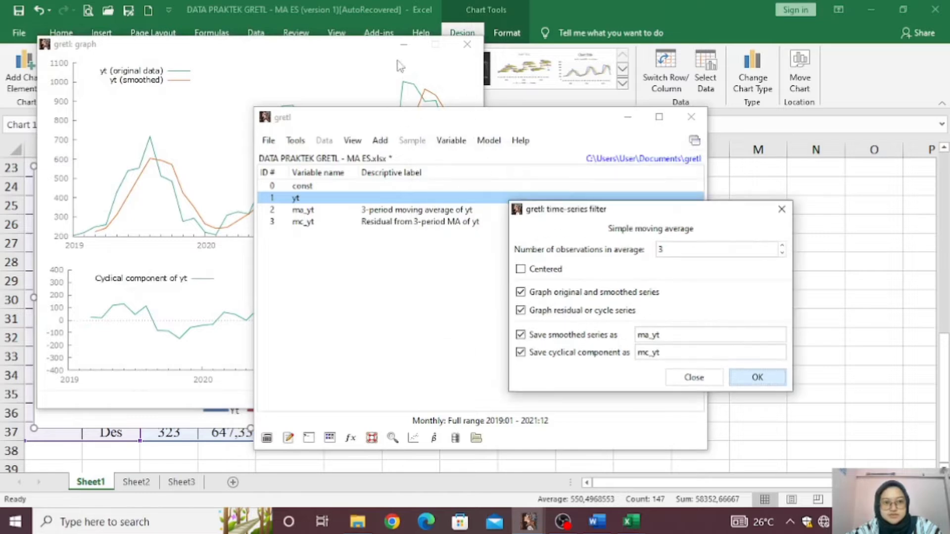
{"action": "left_click_drag", "start_coordinate": [349, 46], "coordinate": [700, 85]}
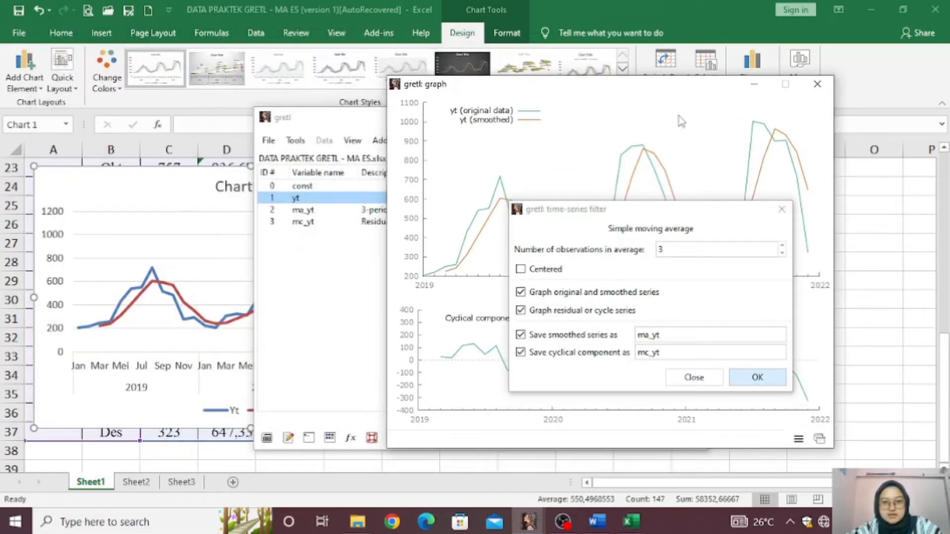
Close the filter dialog, minimise the main gretl window, compare the gretl graph side by side with the Excel chart, and close the graph
{"action": "left_click", "coordinate": [782, 209]}
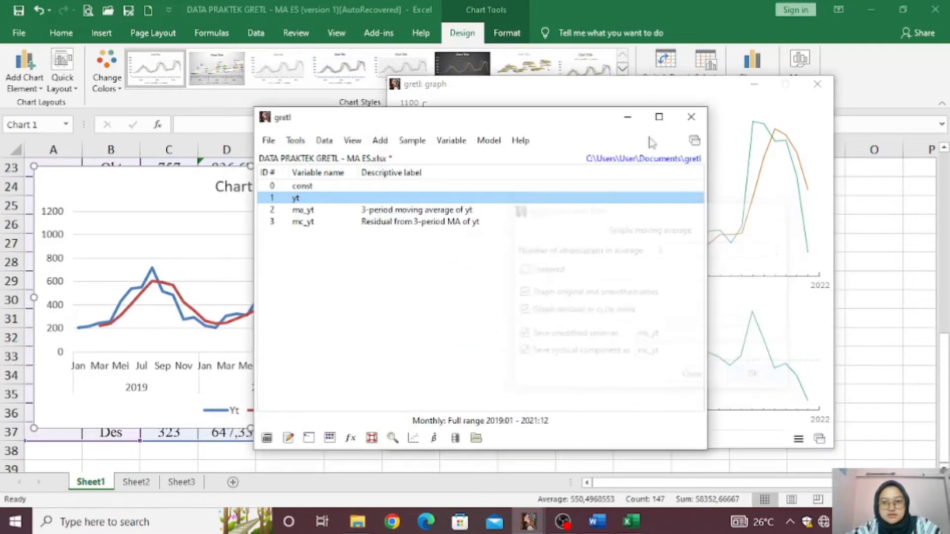
{"action": "left_click", "coordinate": [628, 117]}
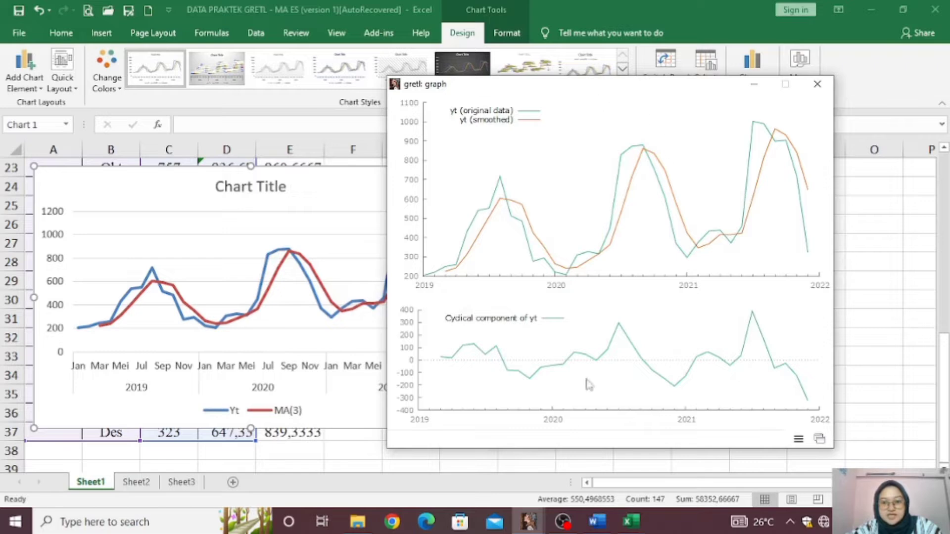
{"action": "left_click", "coordinate": [528, 521]}
{"action": "left_click", "coordinate": [582, 497]}
{"action": "left_click_drag", "start_coordinate": [568, 90], "coordinate": [671, 91]}
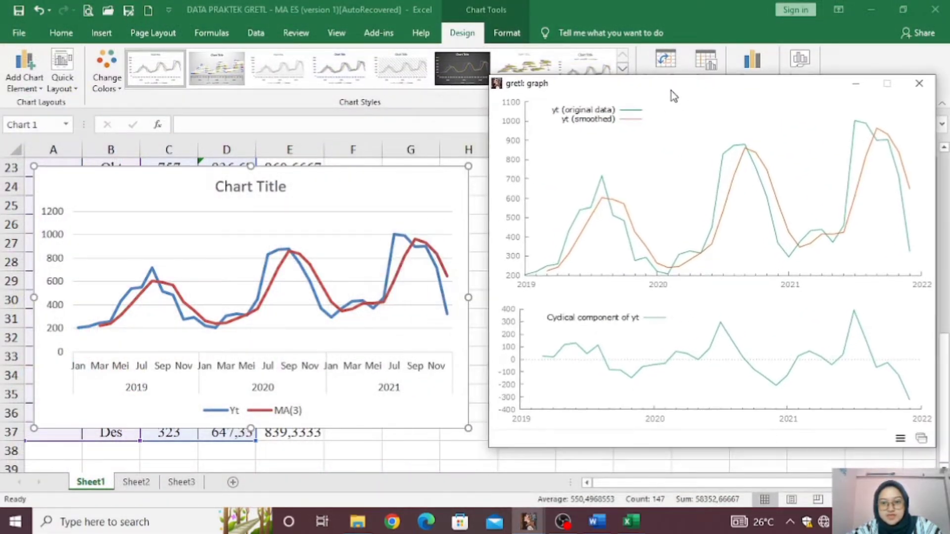
{"action": "left_click", "coordinate": [352, 188]}
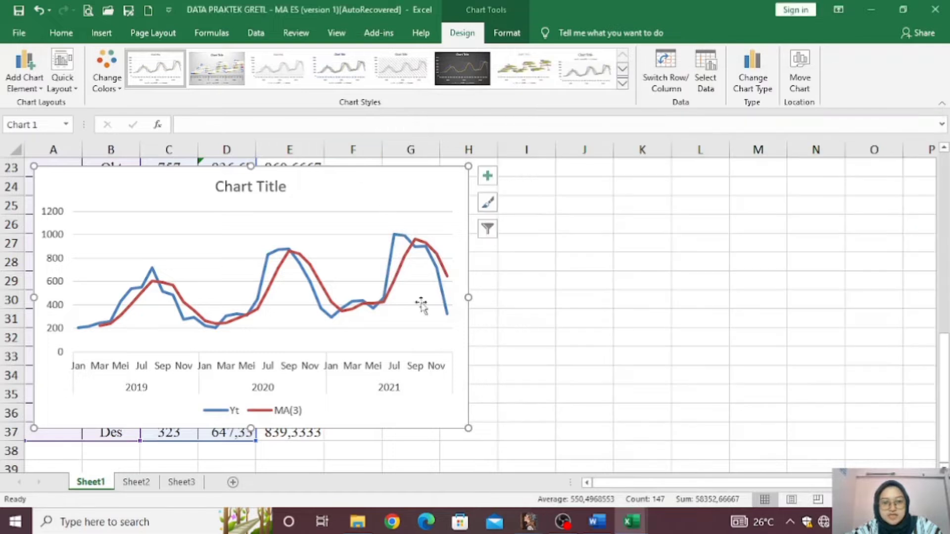
{"action": "mouse_move", "coordinate": [529, 524]}
{"action": "left_click", "coordinate": [610, 483]}
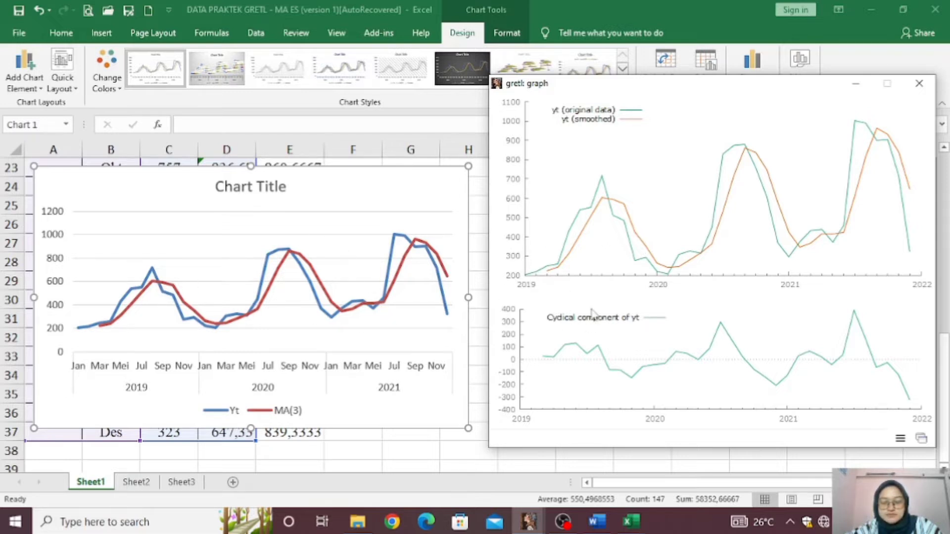
{"action": "left_click", "coordinate": [919, 84]}
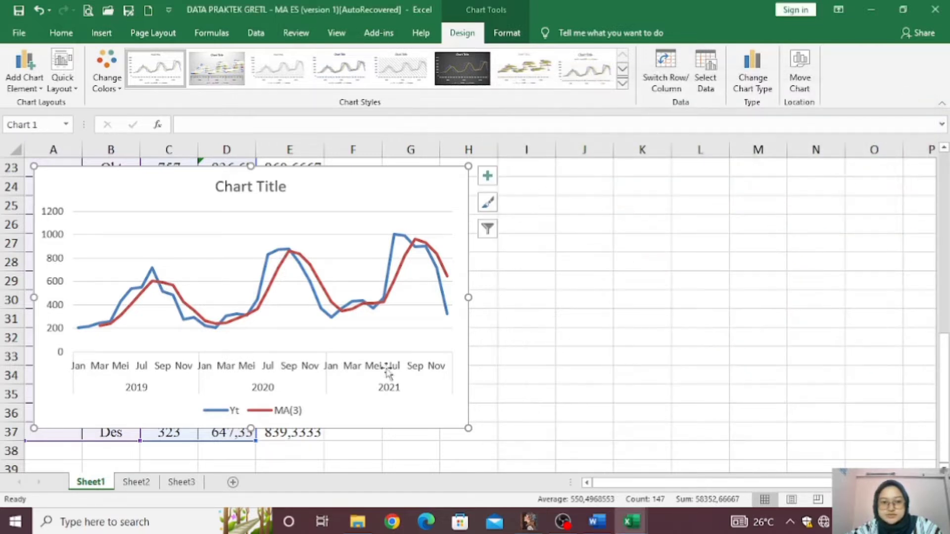
Move the chart title down onto the chart's horizontal axis and shift the chart below the data table
{"action": "left_click_drag", "start_coordinate": [250, 186], "coordinate": [272, 355]}
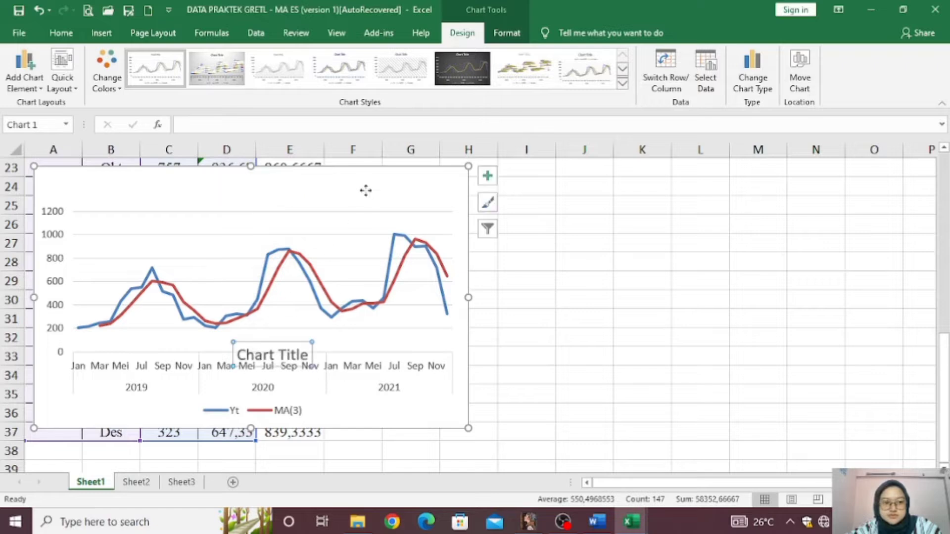
{"action": "left_click_drag", "start_coordinate": [364, 188], "coordinate": [377, 399]}
{"action": "scroll", "coordinate": [396, 331], "scroll_direction": "down", "scroll_amount": 2}
{"action": "scroll", "coordinate": [395, 331], "scroll_direction": "down", "scroll_amount": 1}
{"action": "left_click_drag", "start_coordinate": [399, 270], "coordinate": [310, 307]}
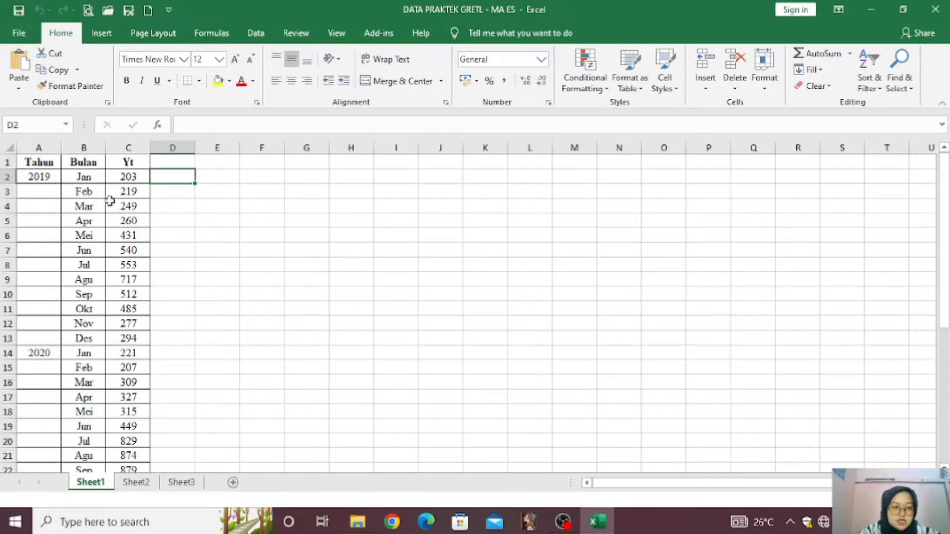
Enter the header "ES Alpha 0.5" in cell D1 and widen column D to fit it
{"action": "left_click", "coordinate": [166, 163]}
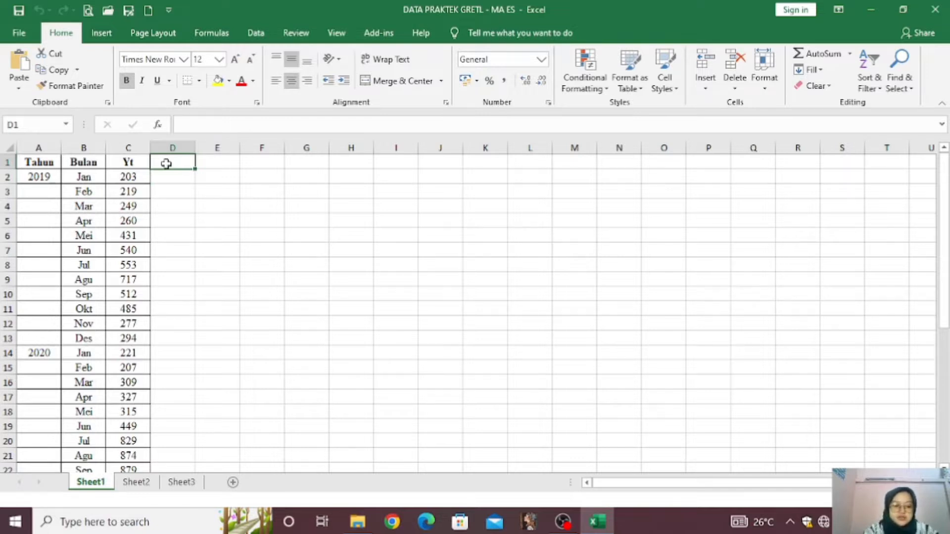
{"action": "type", "text": "ES Alpha"}
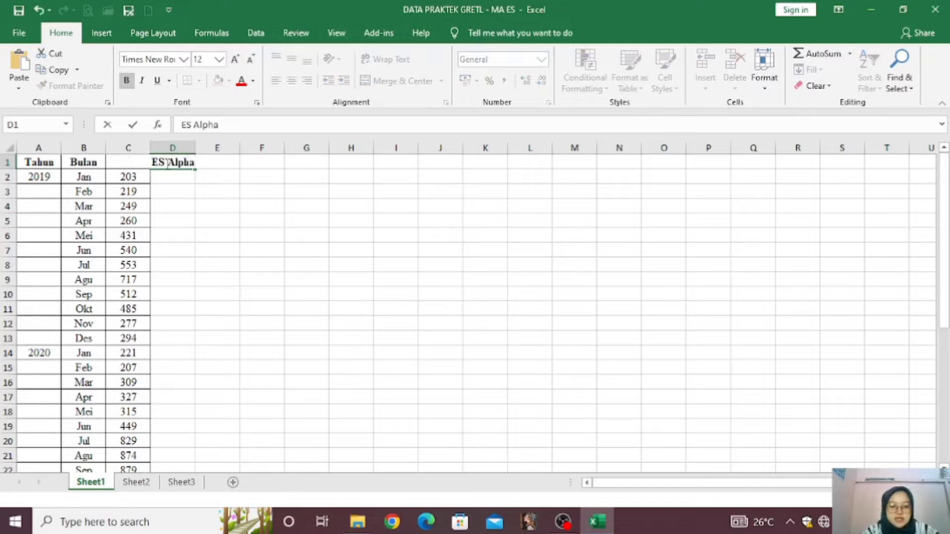
{"action": "type", "text": " 0"}
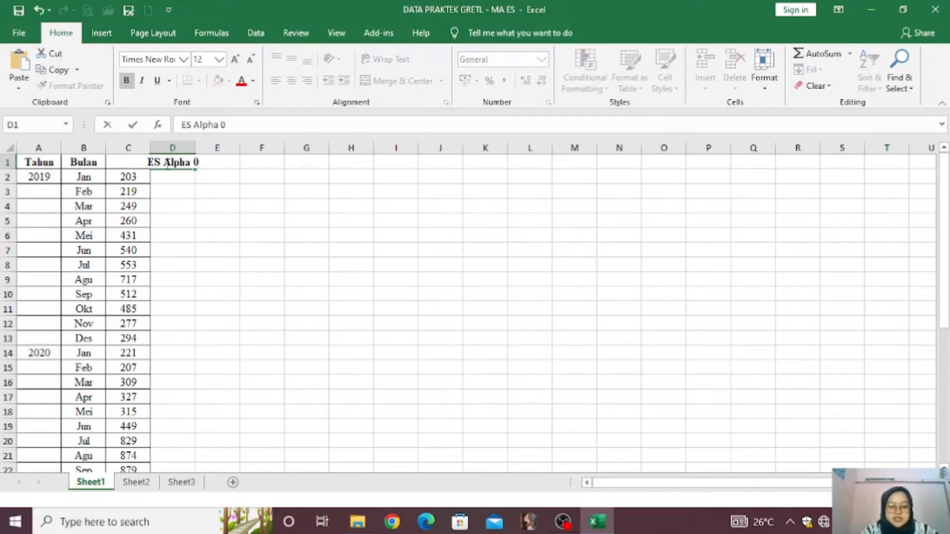
{"action": "type", "text": ".5"}
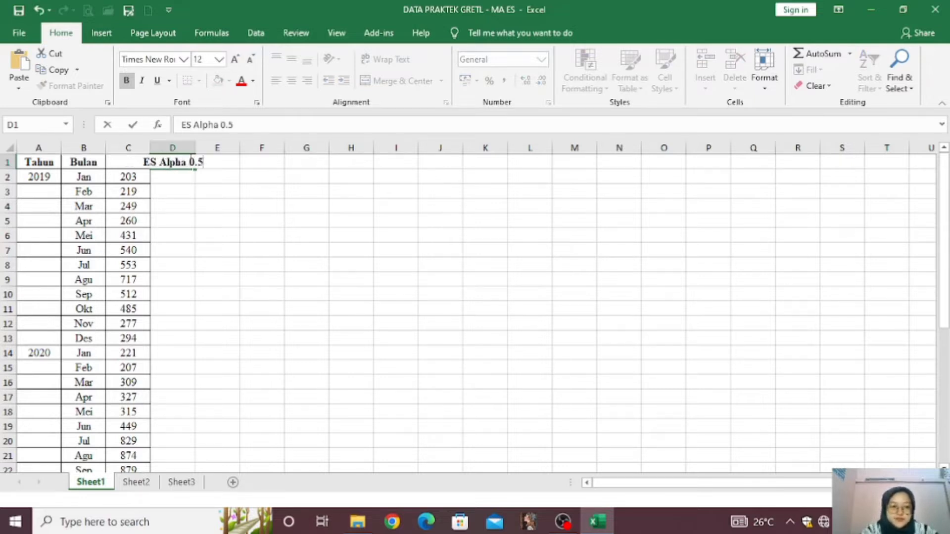
{"action": "left_click", "coordinate": [184, 187]}
{"action": "left_click", "coordinate": [193, 162]}
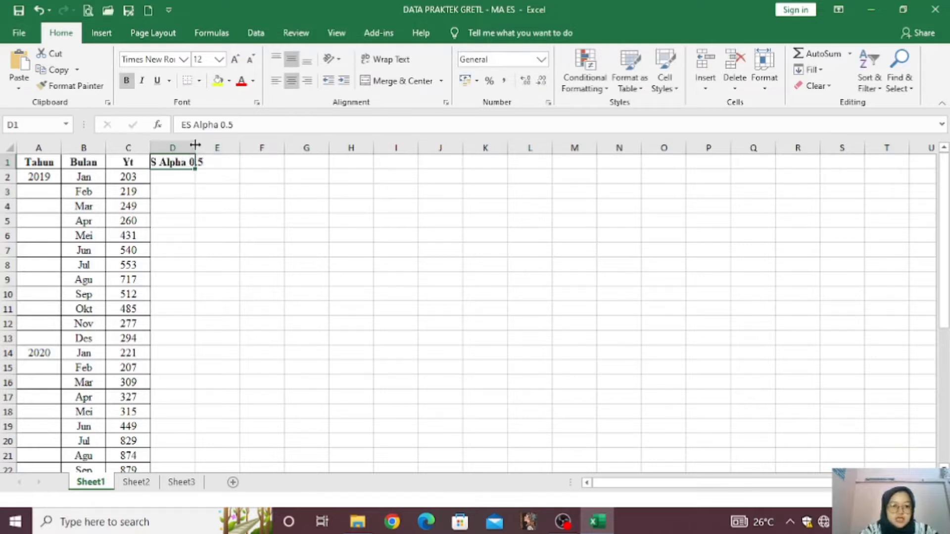
{"action": "left_click_drag", "start_coordinate": [196, 149], "coordinate": [219, 147]}
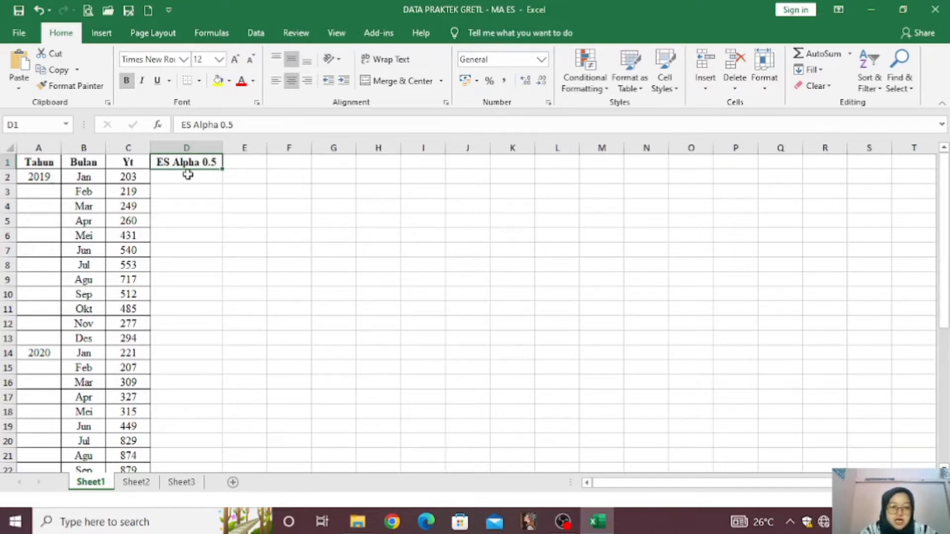
Insert a blank row between the header row and the January 2019 row
{"action": "left_click", "coordinate": [7, 177]}
{"action": "right_click", "coordinate": [8, 177]}
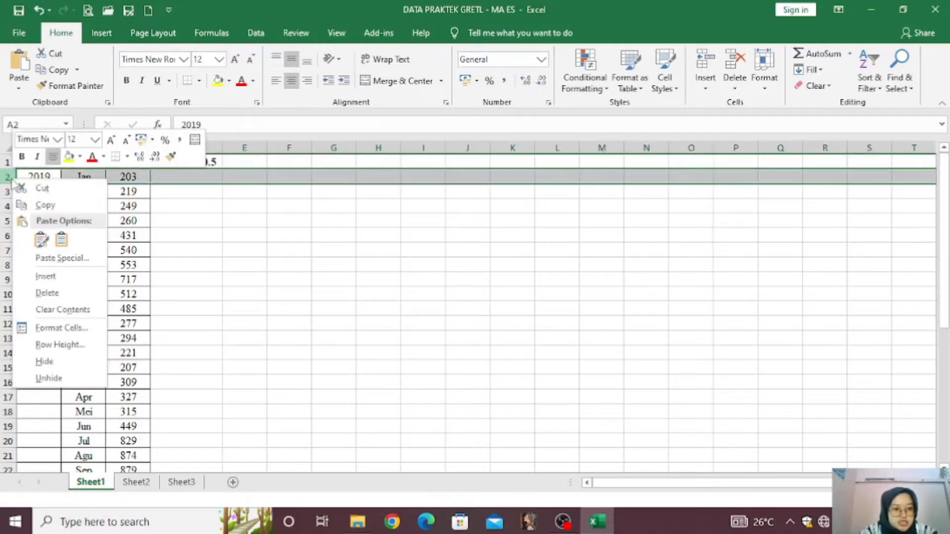
{"action": "left_click", "coordinate": [46, 276]}
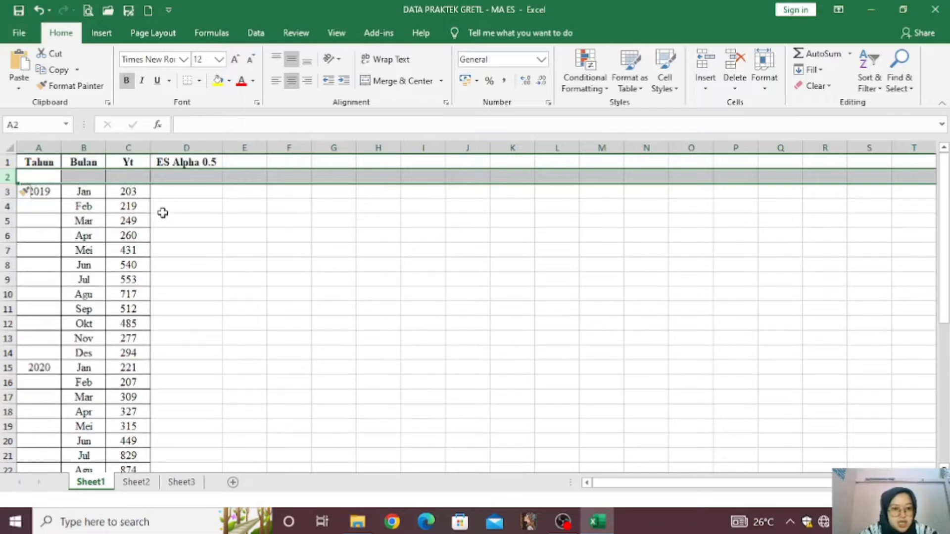
Calculate the initial smoothing value in D2 as the average of the first six Yt values with =average(C3:C8)
{"action": "left_click", "coordinate": [176, 192]}
{"action": "left_click", "coordinate": [183, 176]}
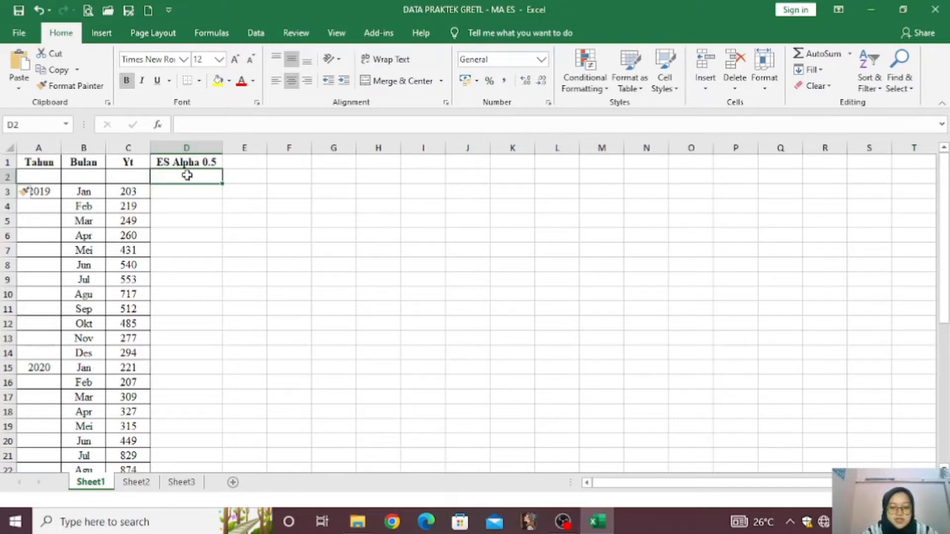
{"action": "type", "text": "="}
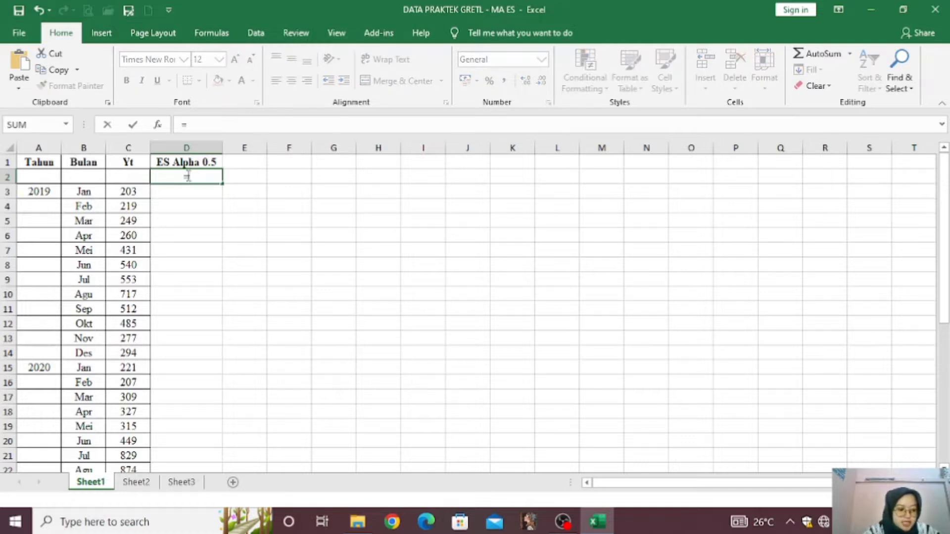
{"action": "type", "text": "aved"}
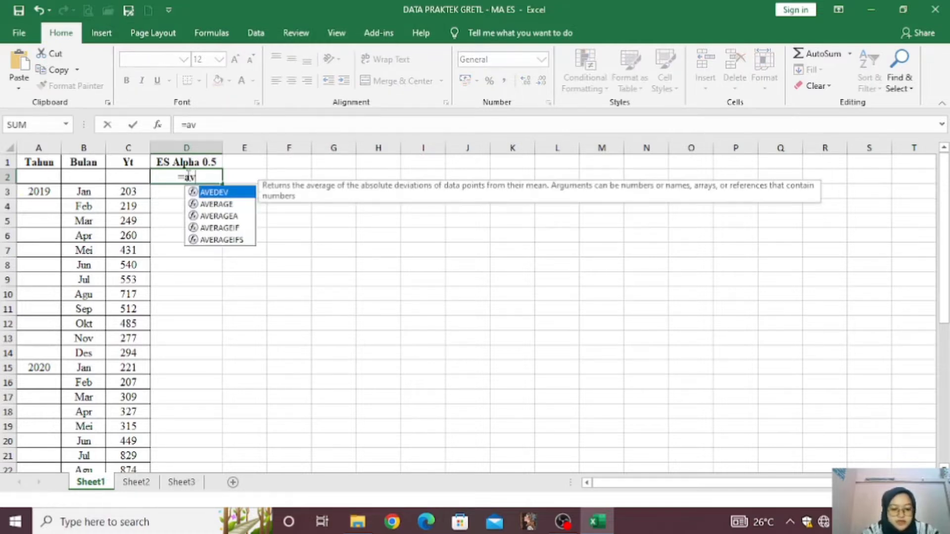
{"action": "key", "text": "BackSpace"}
{"action": "type", "text": "rage("}
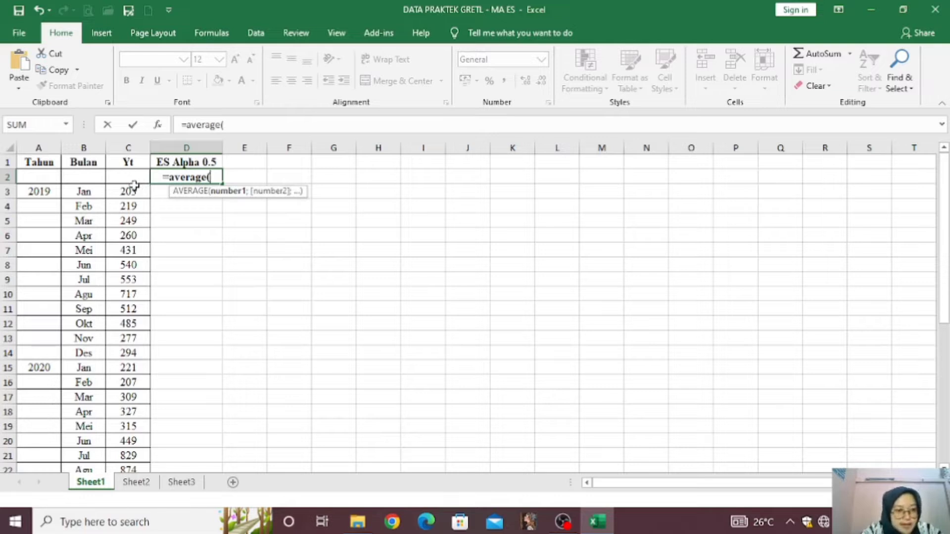
{"action": "left_click_drag", "start_coordinate": [135, 189], "coordinate": [139, 262]}
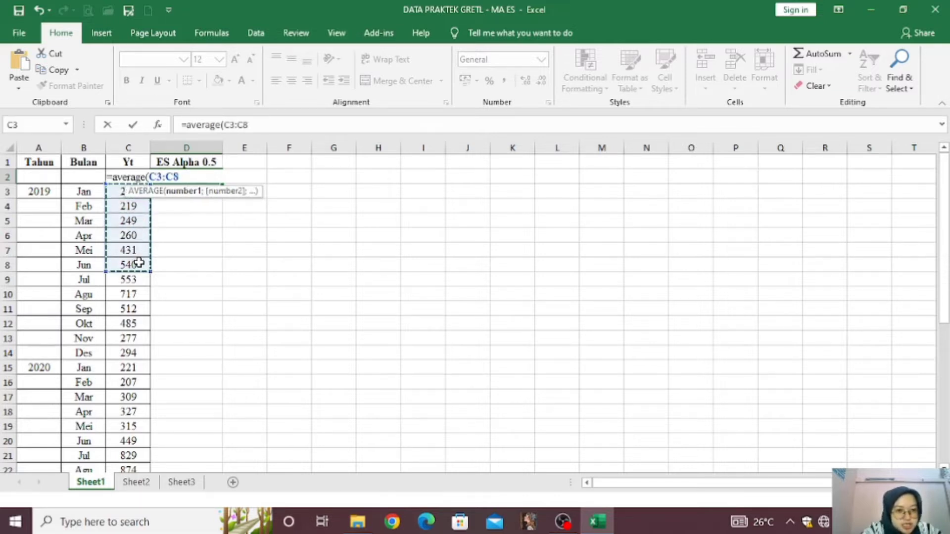
{"action": "type", "text": ")"}
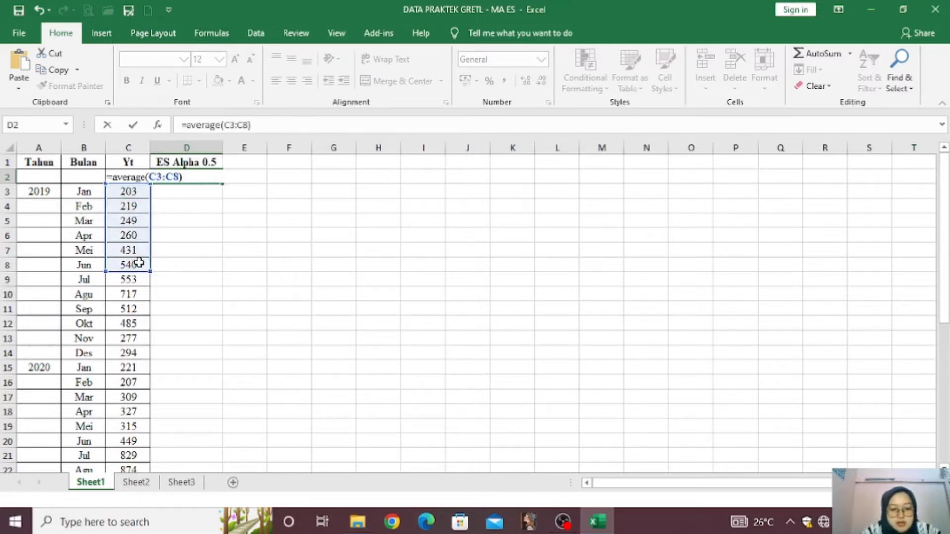
{"action": "key", "text": "Return"}
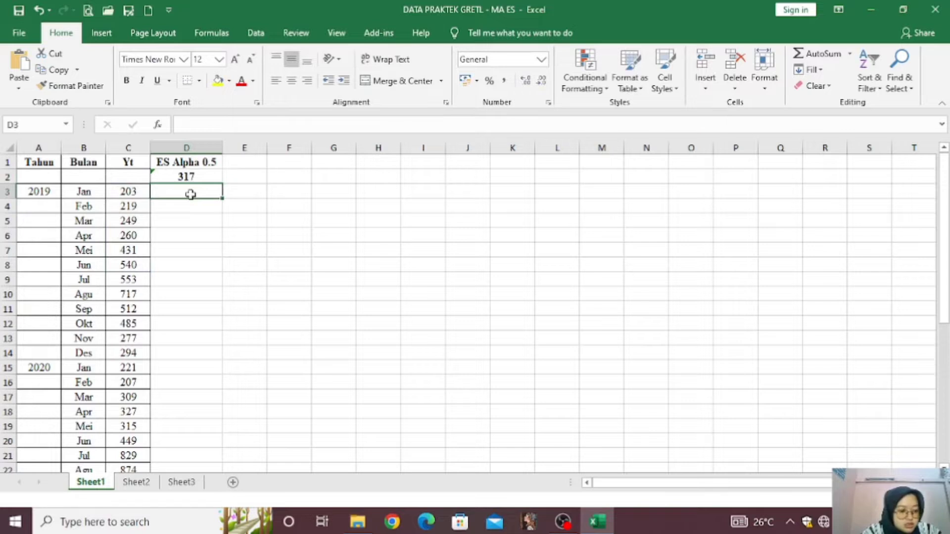
Enter the exponential smoothing formula =0,5*C3+0,5*D2 in cell D3 for January 2019
{"action": "type", "text": "="}
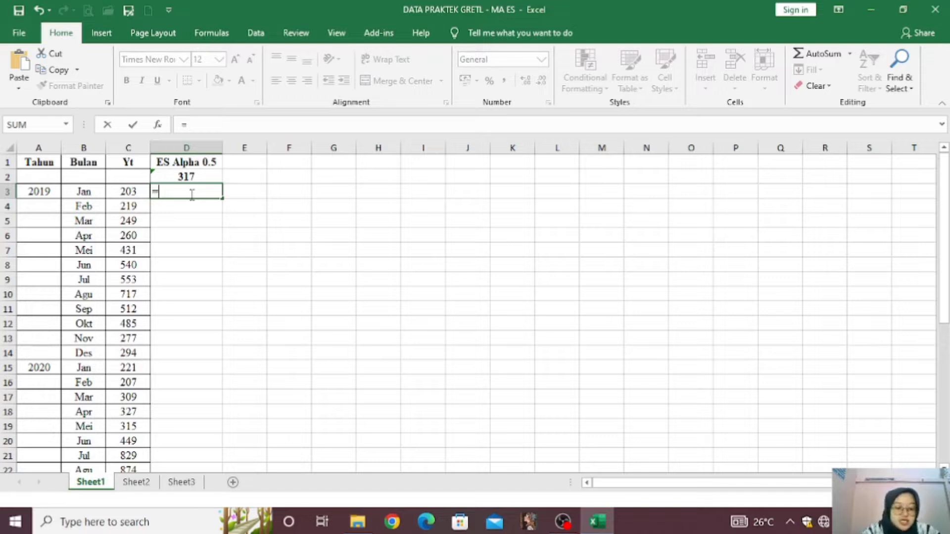
{"action": "type", "text": "0"}
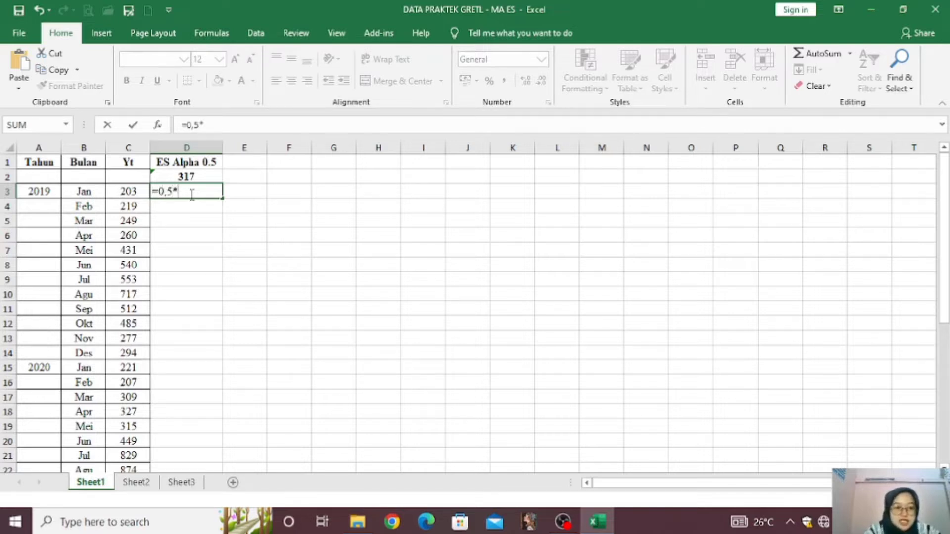
{"action": "type", "text": ",5*"}
{"action": "left_click", "coordinate": [131, 193]}
{"action": "type", "text": "+0,5*"}
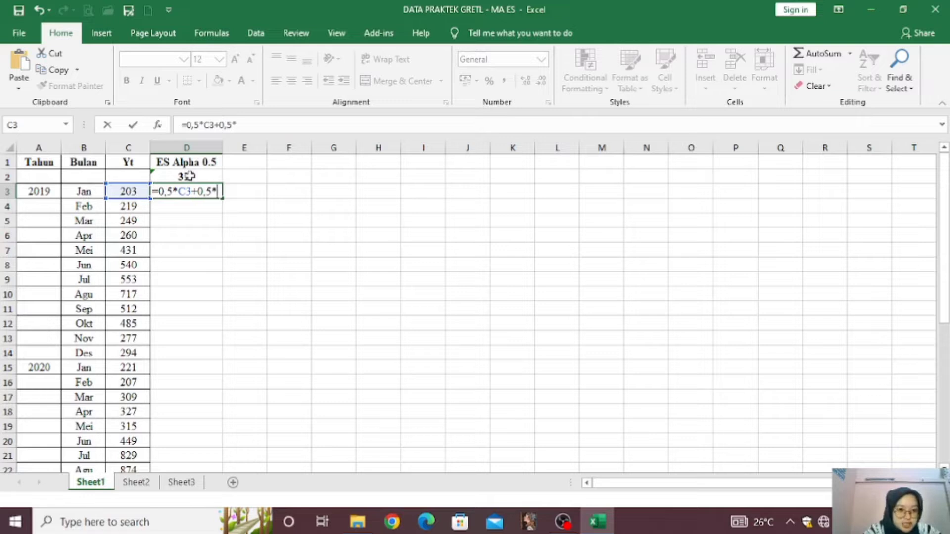
{"action": "left_click", "coordinate": [188, 176]}
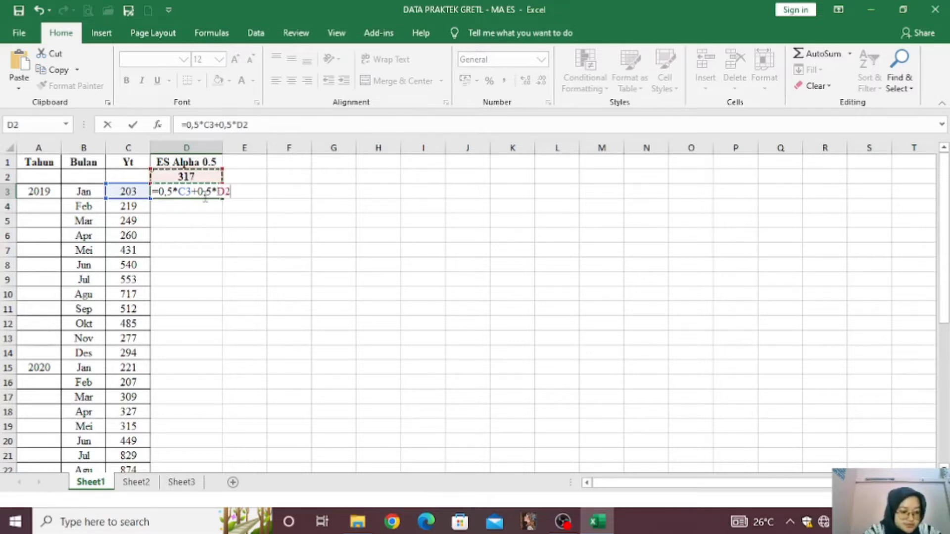
{"action": "key", "text": "Return"}
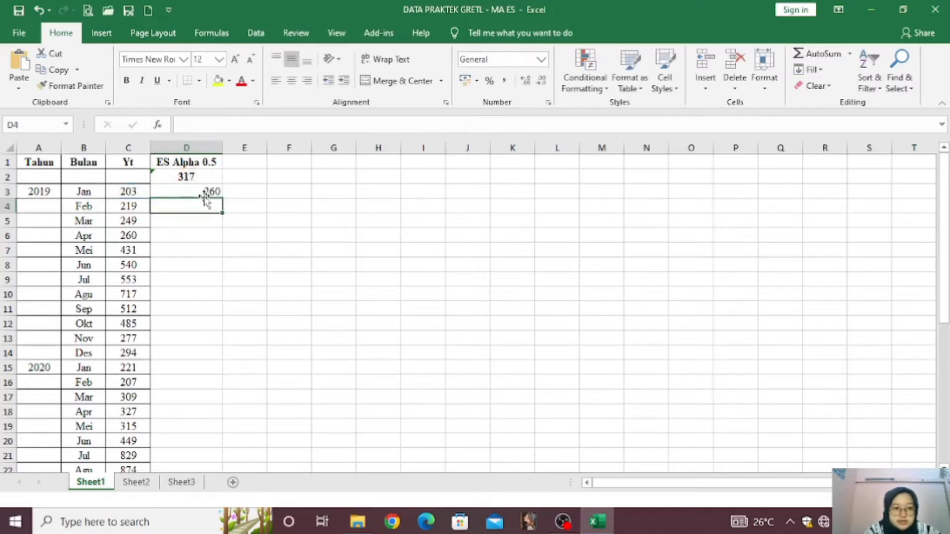
Fill the smoothing formula from D3 down to D38, covering all months through December 2021
{"action": "left_click", "coordinate": [206, 191]}
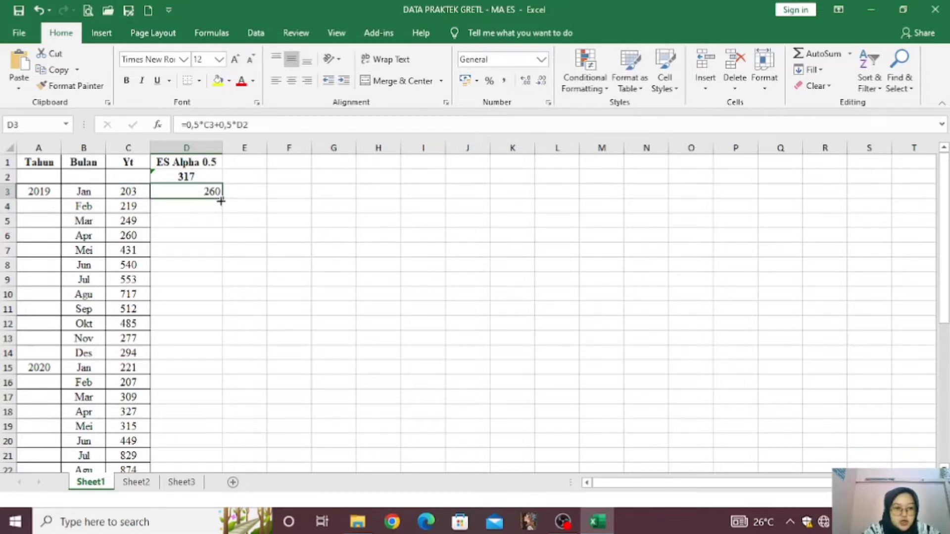
{"action": "left_click_drag", "start_coordinate": [220, 211], "coordinate": [193, 444]}
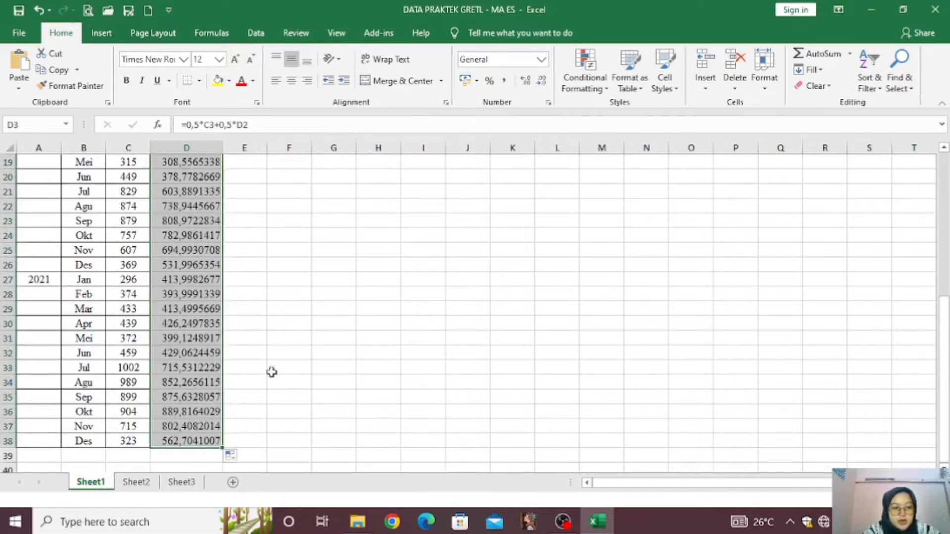
{"action": "scroll", "coordinate": [269, 368], "scroll_direction": "up", "scroll_amount": 6}
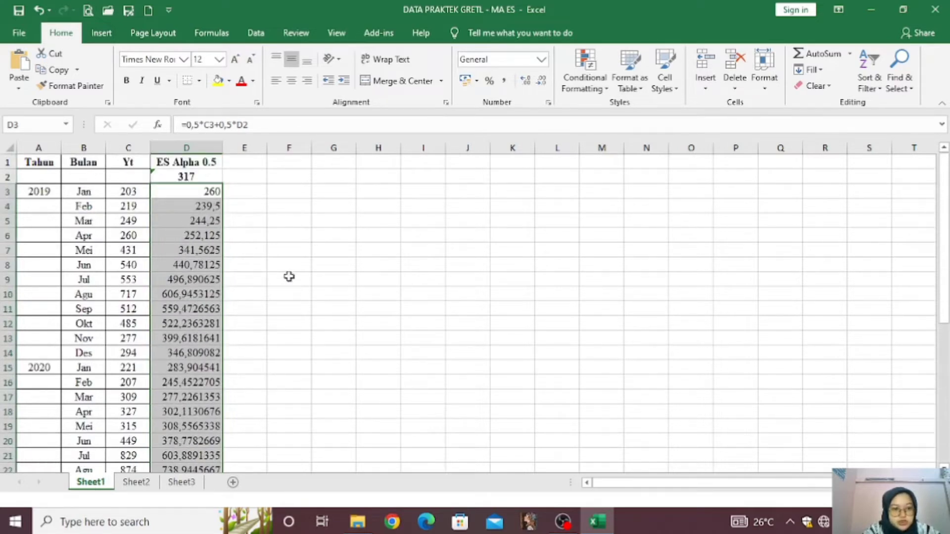
Enter the header "Forecast" in cell E1 and widen column E
{"action": "left_click", "coordinate": [251, 164]}
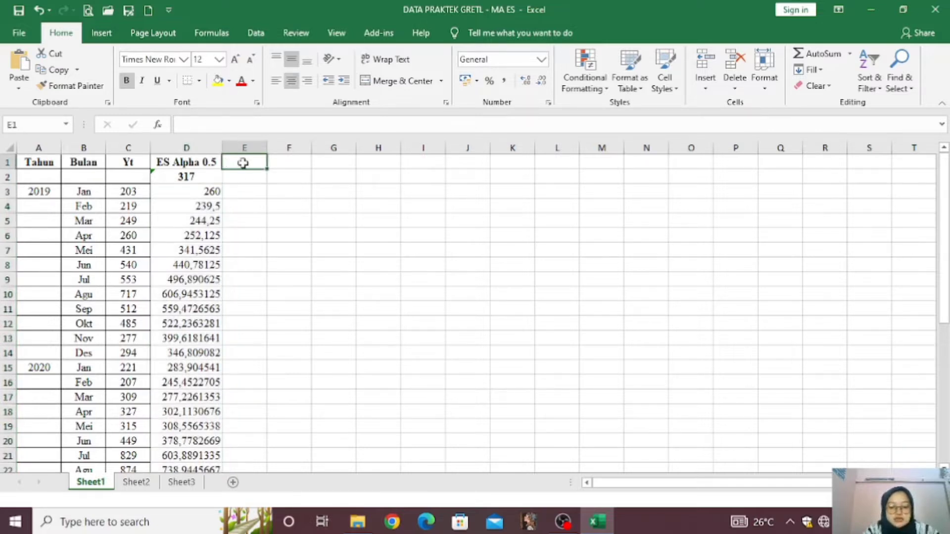
{"action": "type", "text": "Forecas"}
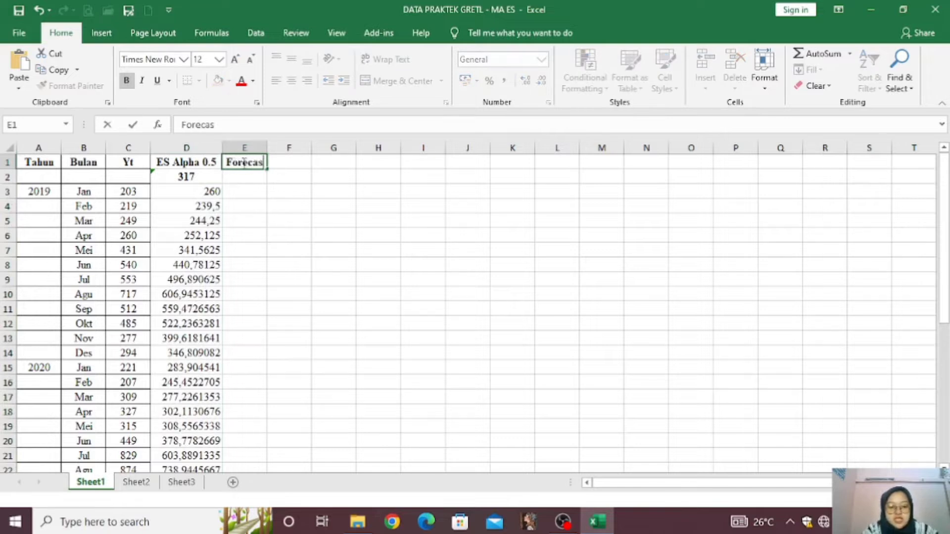
{"action": "type", "text": "t"}
{"action": "left_click", "coordinate": [244, 188]}
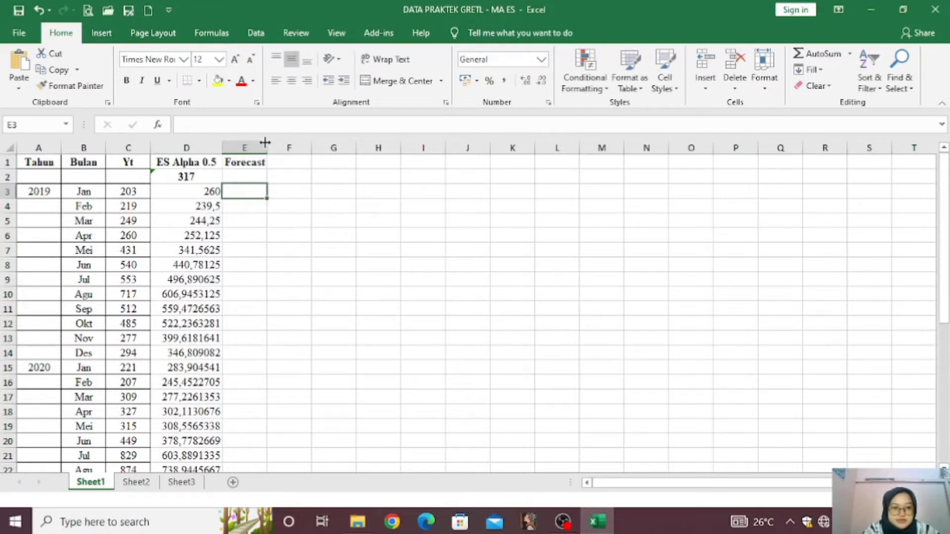
{"action": "left_click_drag", "start_coordinate": [266, 143], "coordinate": [288, 143]}
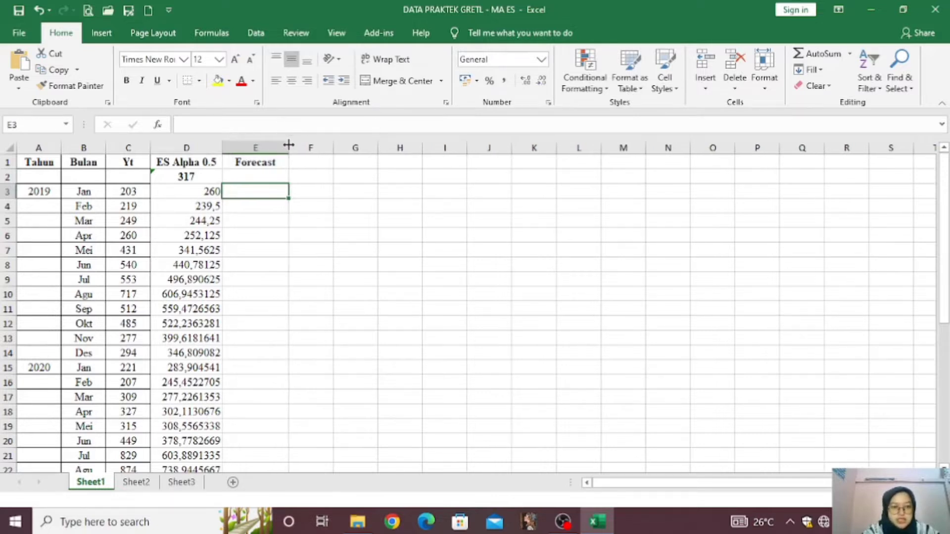
Enter the forecast formula =D3 in cell E4 for February 2019
{"action": "left_click", "coordinate": [252, 203]}
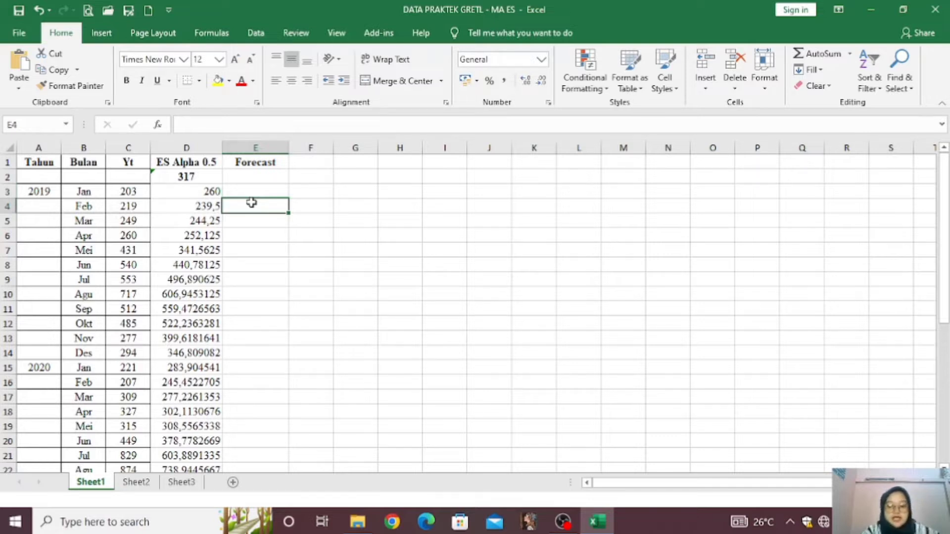
{"action": "type", "text": "="}
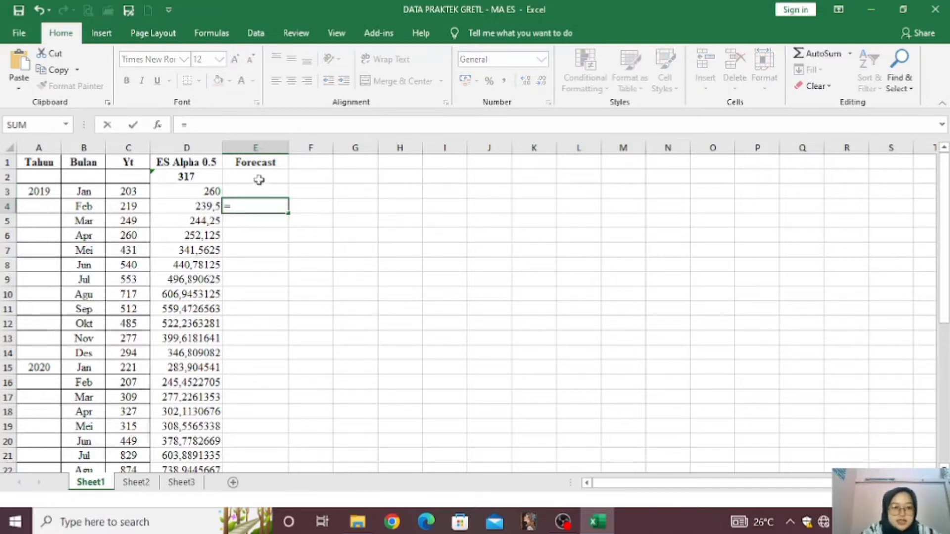
{"action": "left_click", "coordinate": [172, 190]}
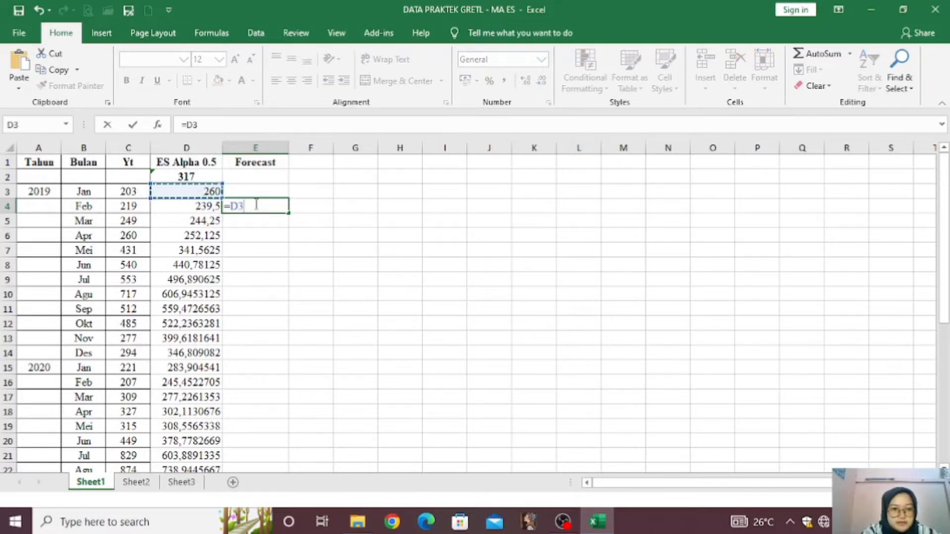
{"action": "key", "text": "Return"}
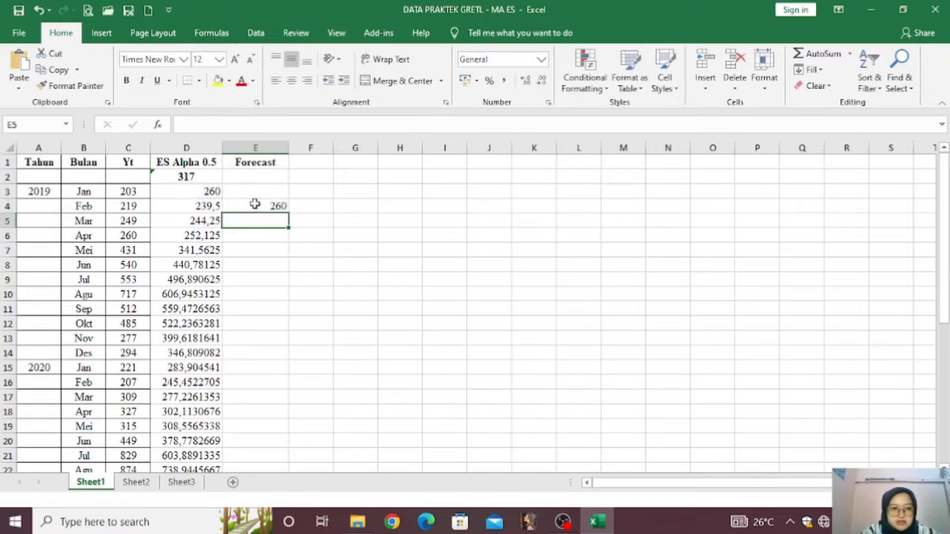
Fill the forecast formula from E4 down to E38, through December 2021
{"action": "left_click", "coordinate": [255, 204]}
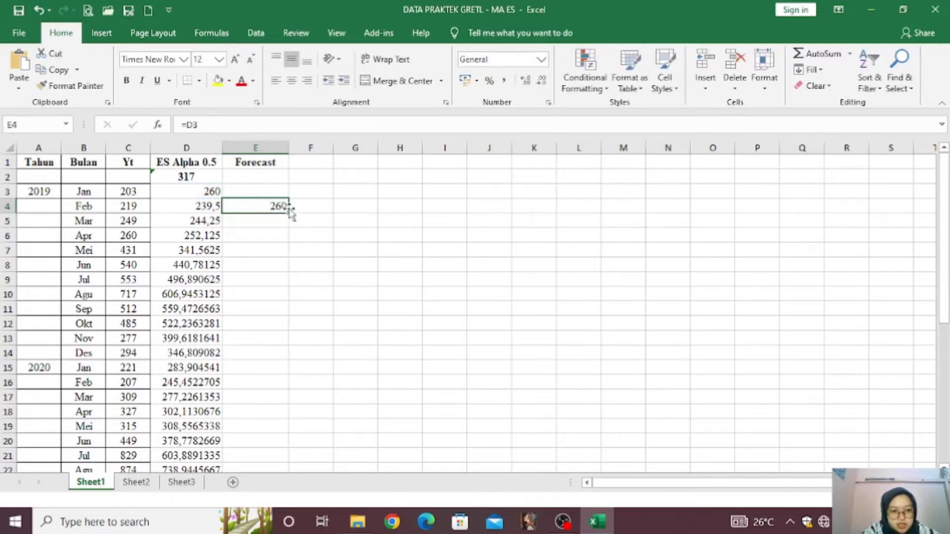
{"action": "mouse_move", "coordinate": [289, 212]}
{"action": "left_mouse_down"}
{"action": "mouse_move", "coordinate": [280, 325]}
{"action": "mouse_move", "coordinate": [286, 494]}
{"action": "mouse_move", "coordinate": [281, 426]}
{"action": "mouse_move", "coordinate": [281, 447]}
{"action": "left_mouse_up"}
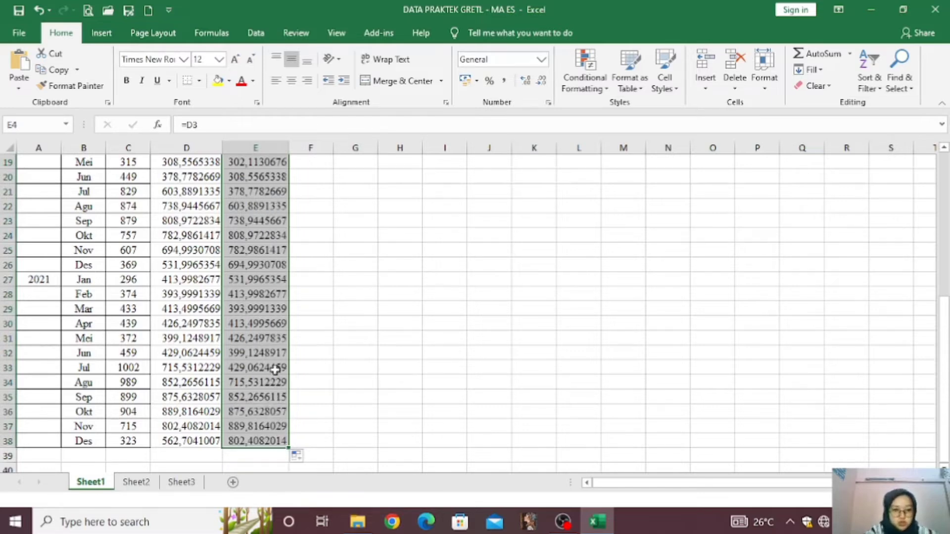
{"action": "scroll", "coordinate": [341, 382], "scroll_direction": "down", "scroll_amount": 1}
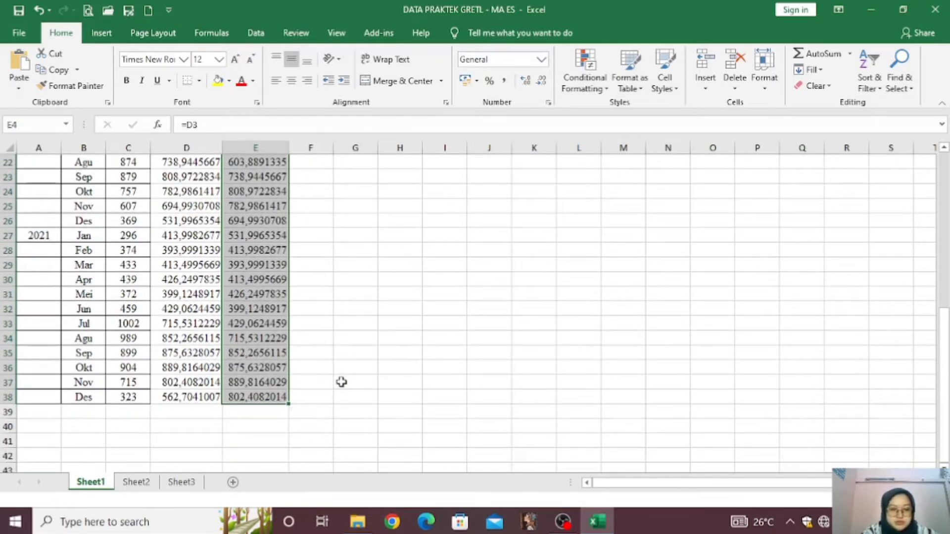
{"action": "scroll", "coordinate": [341, 381], "scroll_direction": "up", "scroll_amount": 7}
{"action": "left_click", "coordinate": [326, 206]}
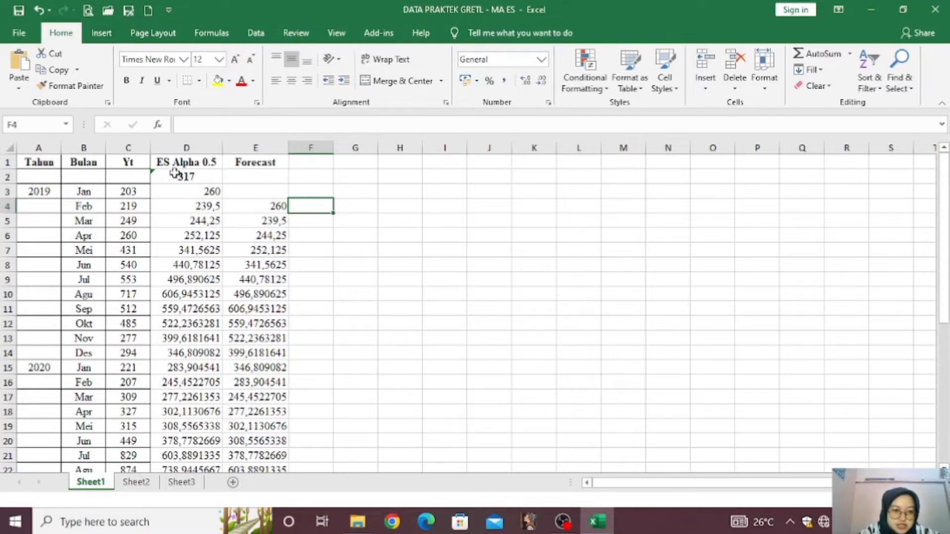
Insert a 2-D line chart of the ES Alpha 0.5 and Forecast columns (D1:E38) and place it beside the data
{"action": "key", "text": "alt+n"}
{"action": "key", "text": "Right"}
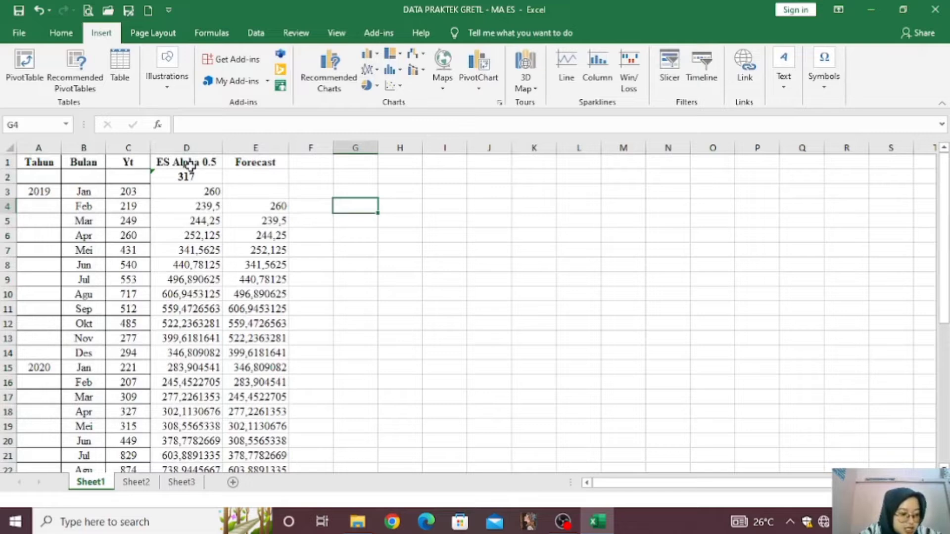
{"action": "left_click_drag", "start_coordinate": [190, 164], "coordinate": [258, 441]}
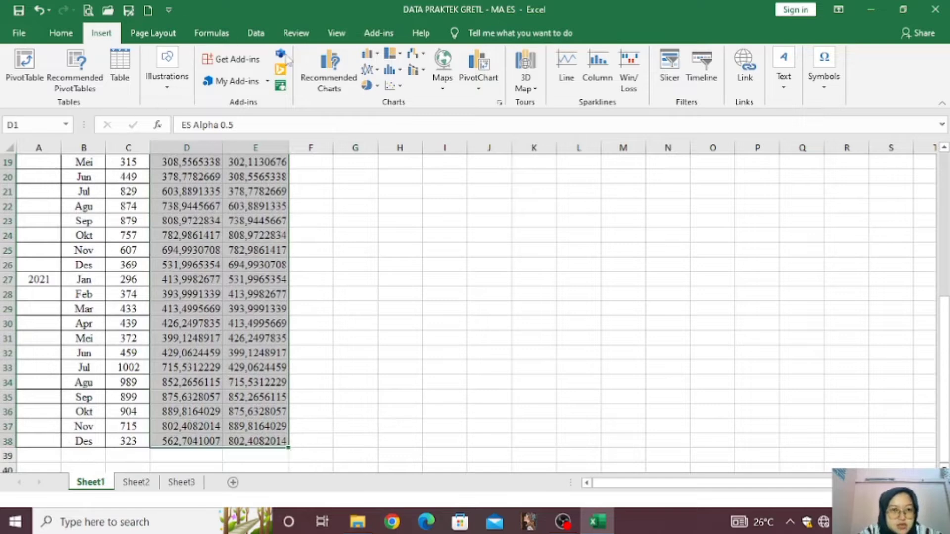
{"action": "left_click", "coordinate": [371, 70]}
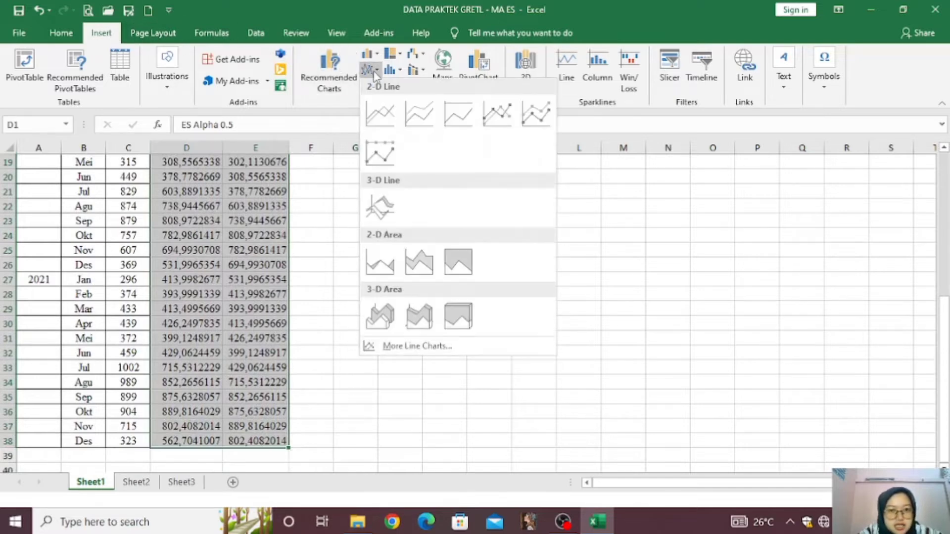
{"action": "left_click", "coordinate": [375, 111]}
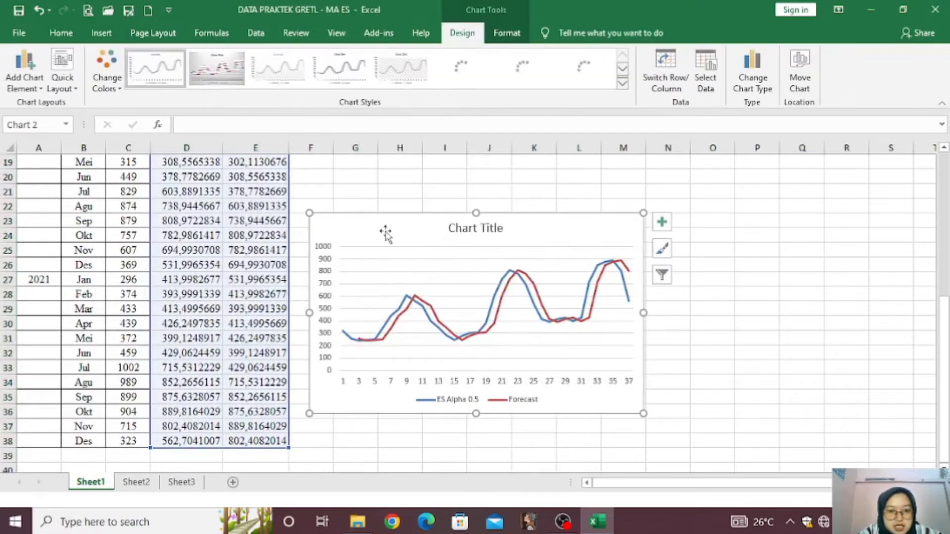
{"action": "left_click_drag", "start_coordinate": [384, 229], "coordinate": [390, 187]}
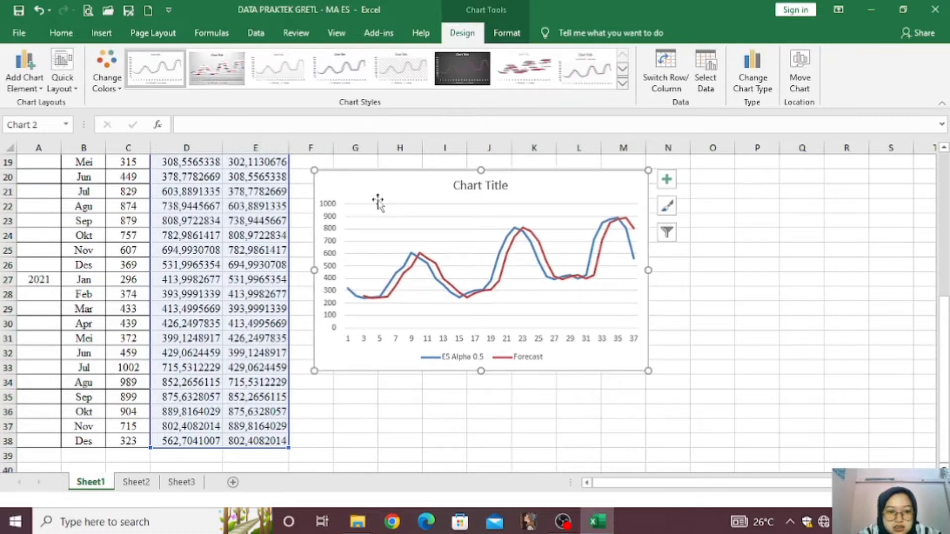
Add a Yt series to the chart, with its name from C1 and its values from C3:C38
{"action": "right_click", "coordinate": [402, 190]}
{"action": "left_click", "coordinate": [438, 338]}
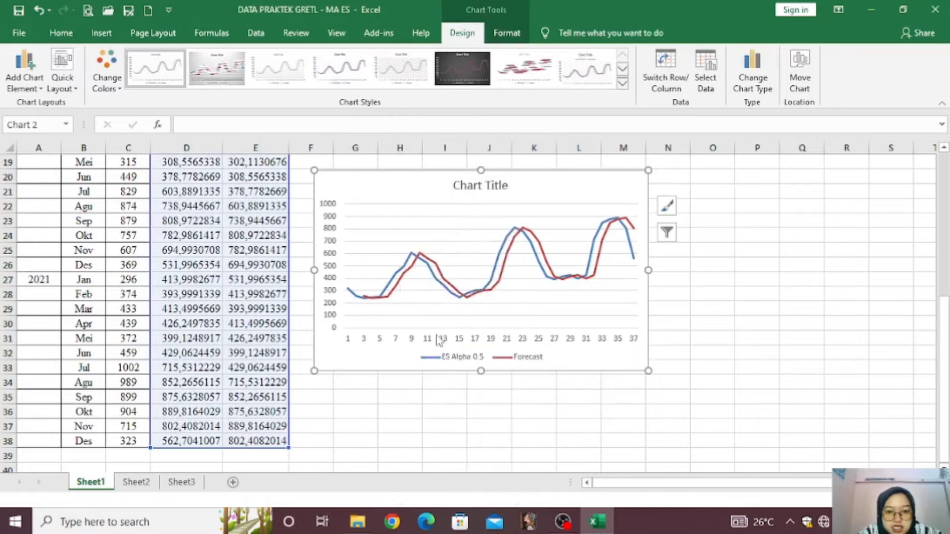
{"action": "left_click", "coordinate": [309, 265]}
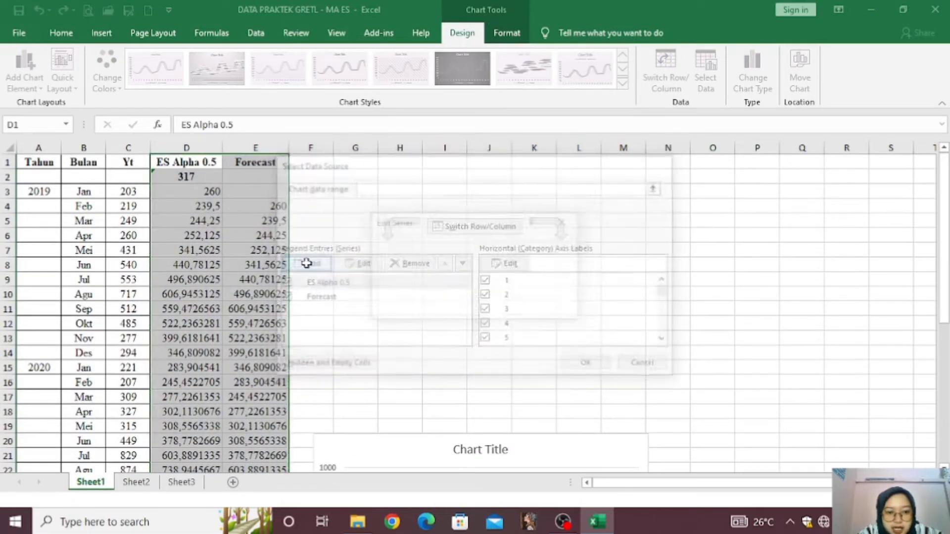
{"action": "left_click", "coordinate": [124, 168]}
{"action": "left_click", "coordinate": [504, 286]}
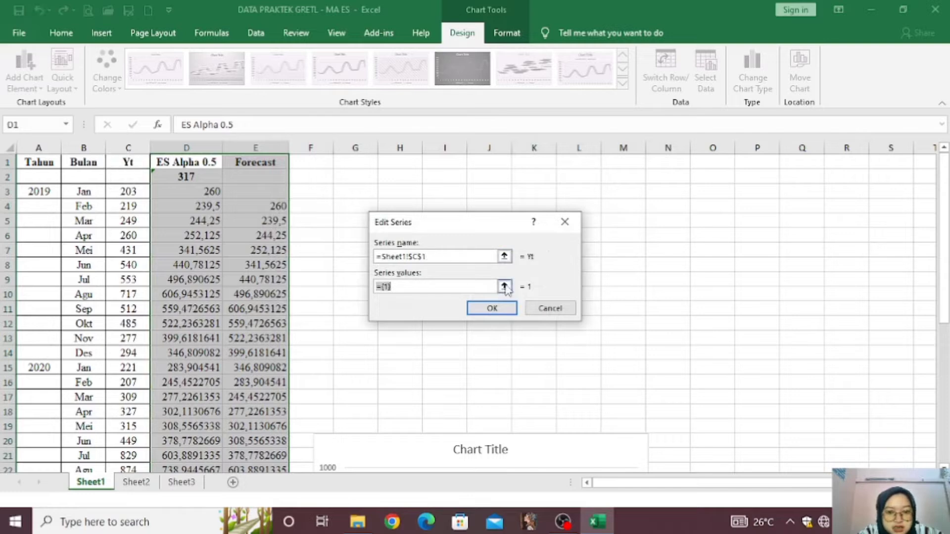
{"action": "left_click_drag", "start_coordinate": [129, 192], "coordinate": [129, 445]}
{"action": "left_click", "coordinate": [492, 308]}
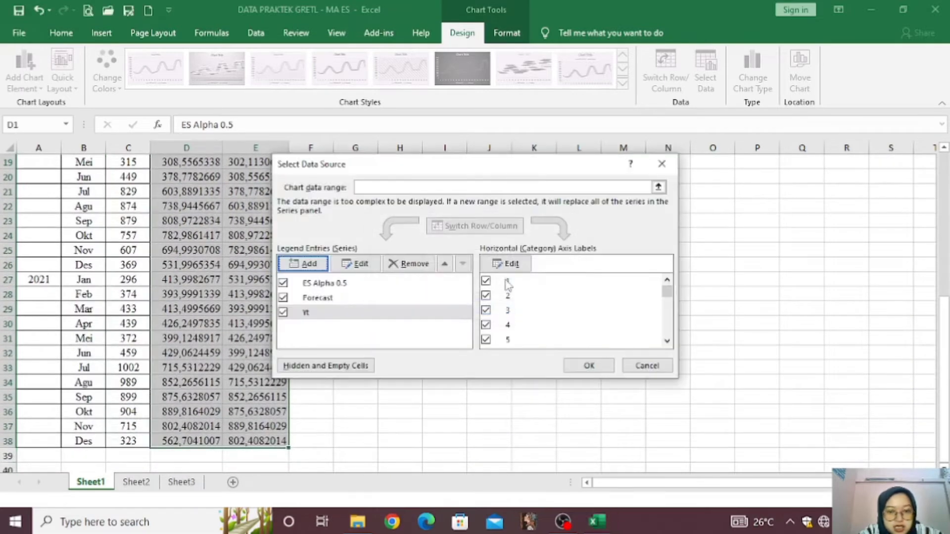
Set the chart's horizontal axis labels to the year and month range =Sheet1!$A$1:$B$38 and apply the data source changes
{"action": "left_click", "coordinate": [510, 267]}
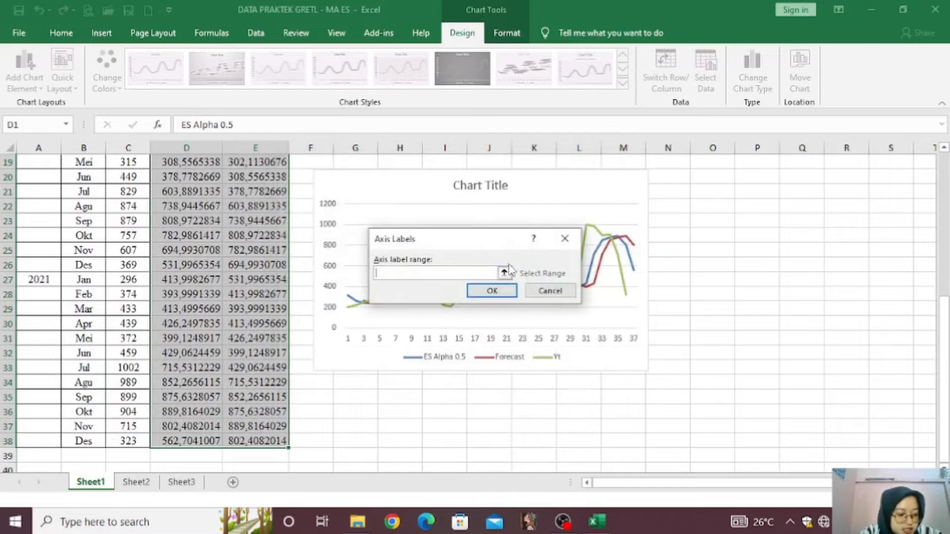
{"action": "left_click", "coordinate": [504, 273]}
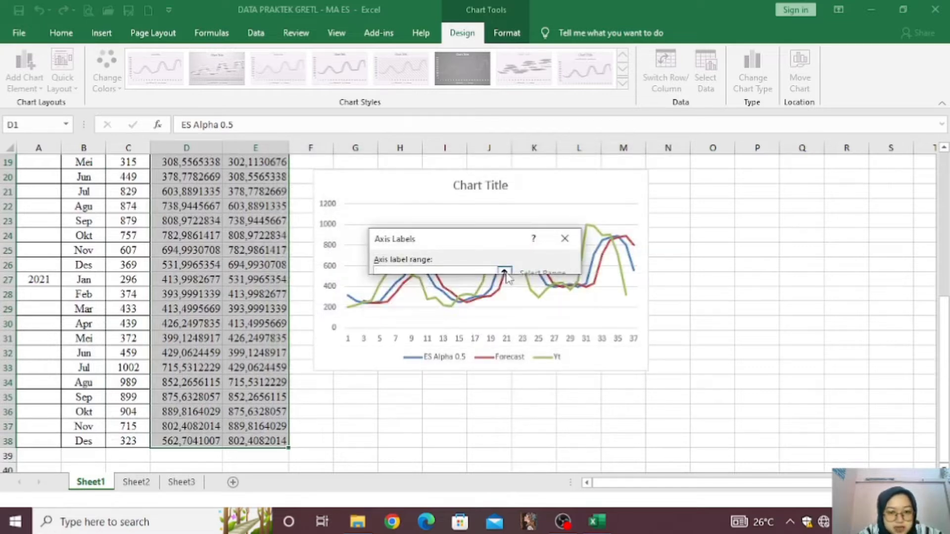
{"action": "scroll", "coordinate": [150, 229], "scroll_direction": "up", "scroll_amount": 2}
{"action": "scroll", "coordinate": [149, 229], "scroll_direction": "up", "scroll_amount": 4}
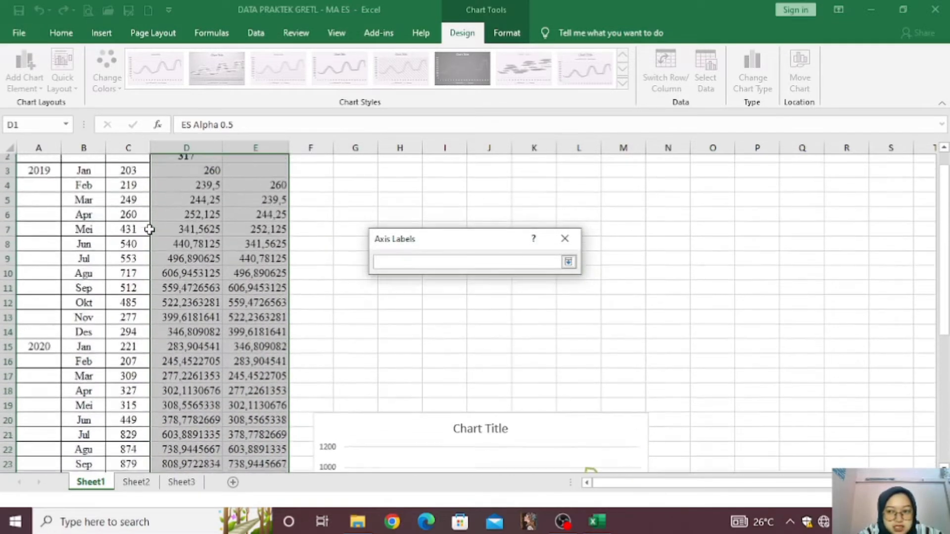
{"action": "left_click_drag", "start_coordinate": [39, 163], "coordinate": [92, 416]}
{"action": "left_click_drag", "start_coordinate": [87, 471], "coordinate": [84, 439]}
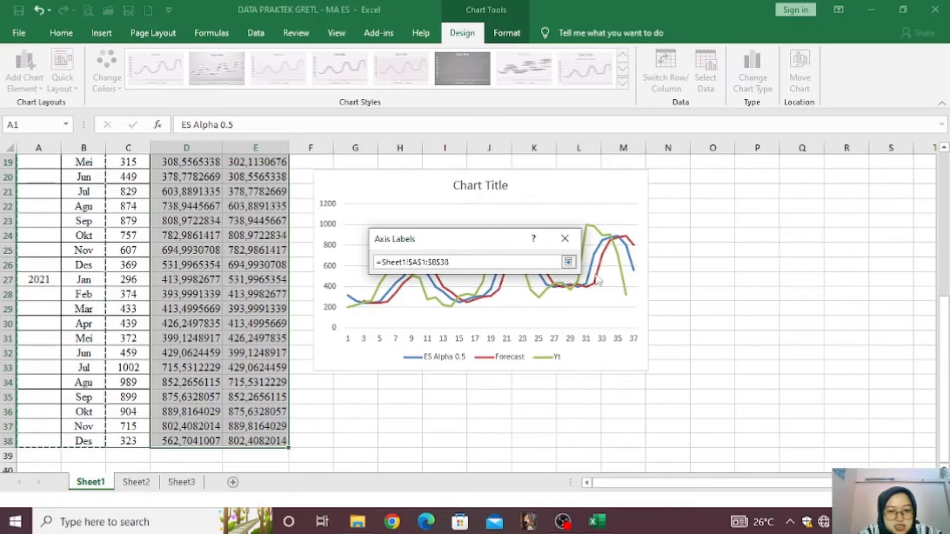
{"action": "left_click", "coordinate": [568, 262]}
{"action": "left_click", "coordinate": [492, 291]}
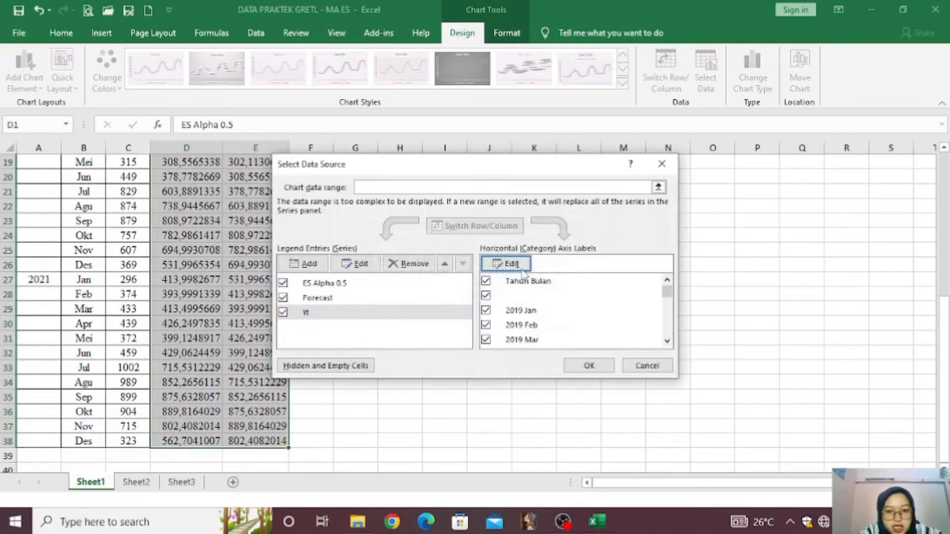
{"action": "left_click", "coordinate": [605, 371]}
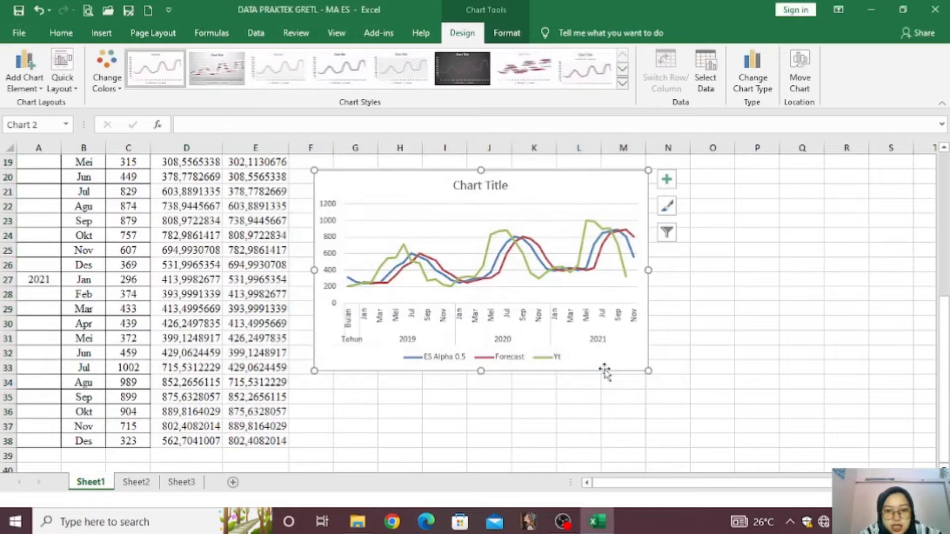
Delete the Forecast series from the line chart and move the chart over the data columns
{"action": "mouse_move", "coordinate": [415, 188]}
{"action": "left_mouse_down"}
{"action": "mouse_move", "coordinate": [390, 196]}
{"action": "mouse_move", "coordinate": [431, 178]}
{"action": "left_mouse_up"}
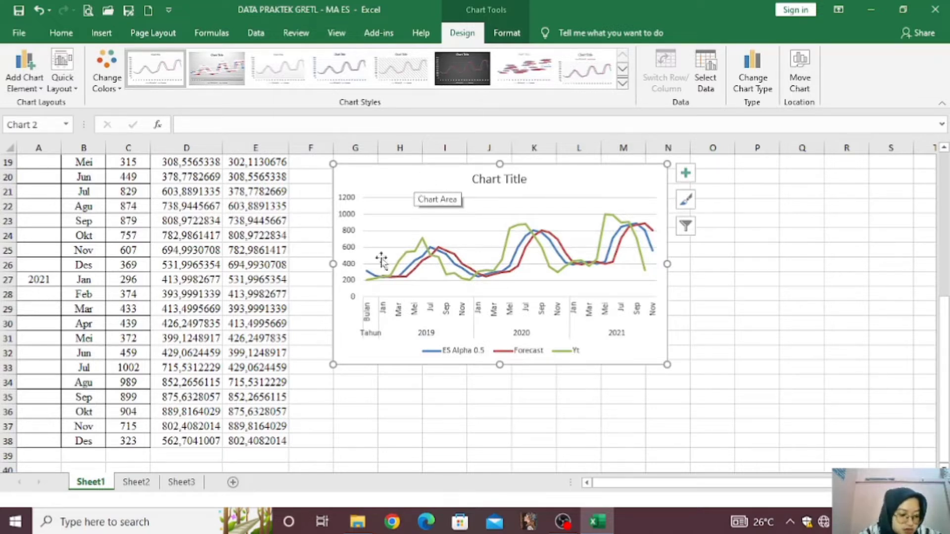
{"action": "left_click_drag", "start_coordinate": [431, 197], "coordinate": [420, 189]}
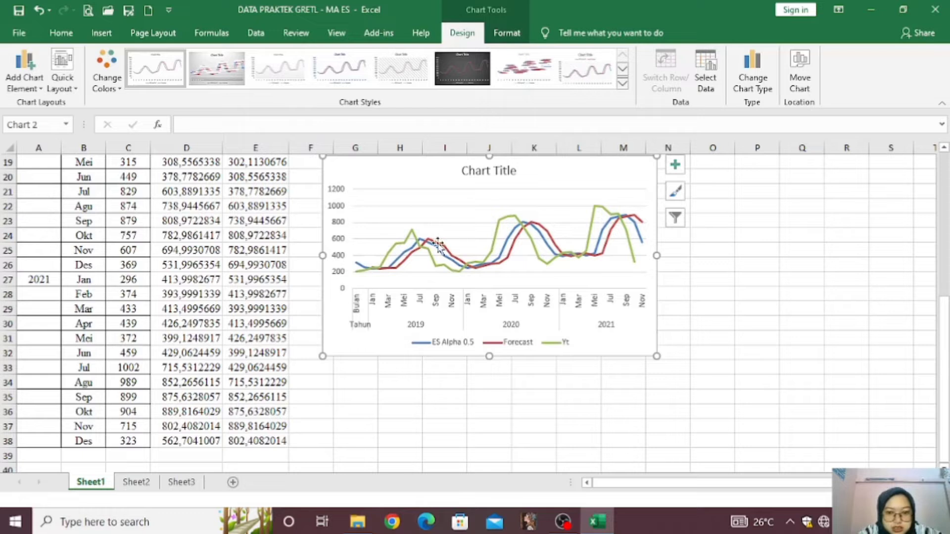
{"action": "left_click", "coordinate": [510, 264]}
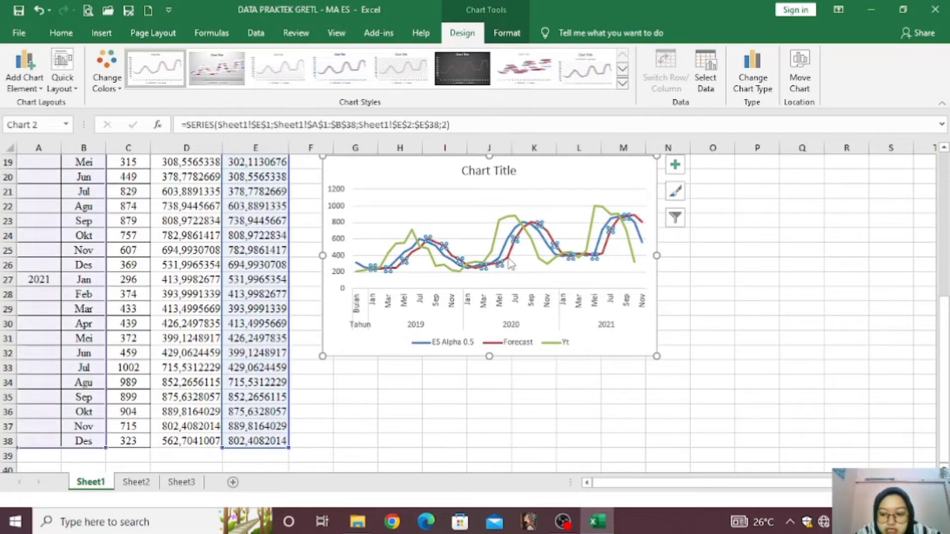
{"action": "key", "text": "Delete"}
{"action": "left_click_drag", "start_coordinate": [430, 178], "coordinate": [193, 178]}
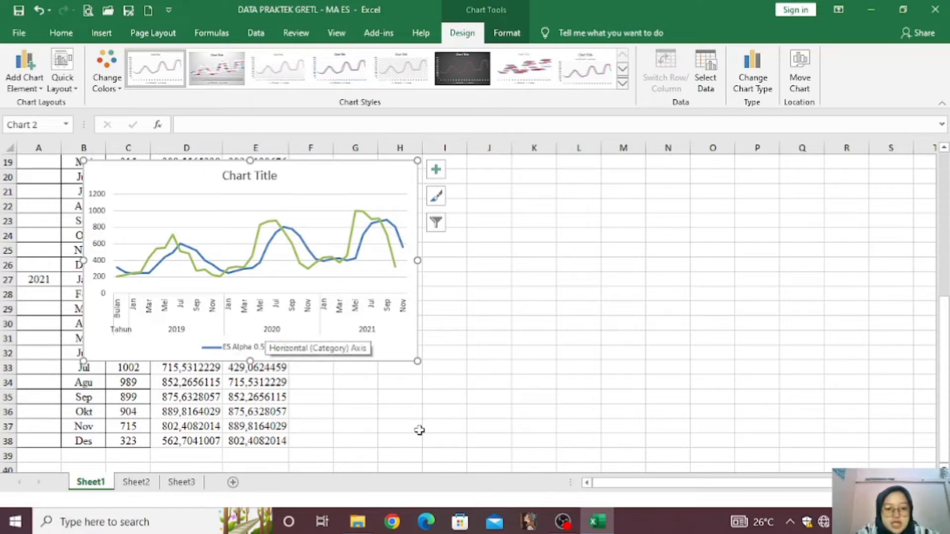
Switch to gretl, move its window beside the Excel chart, and browse the DATA (D:) drive for a user data file
{"action": "left_click", "coordinate": [528, 523]}
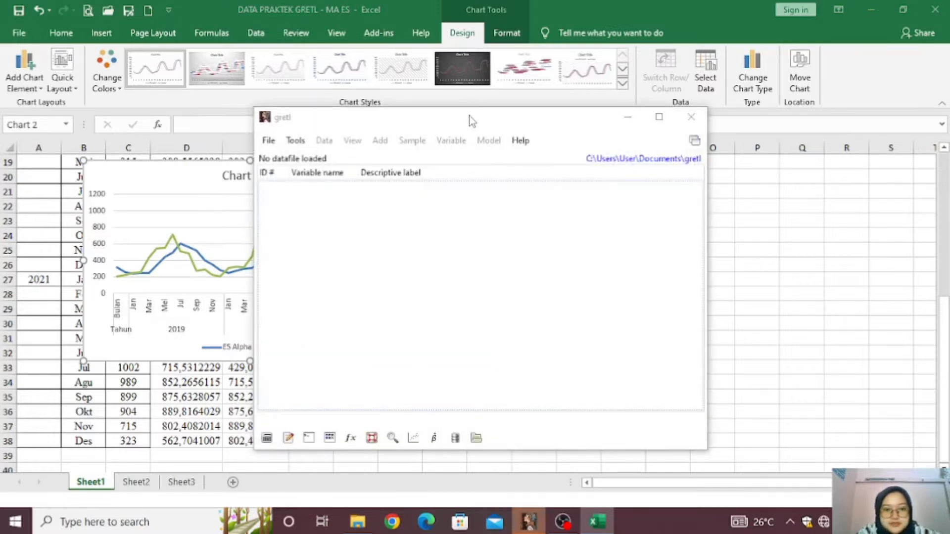
{"action": "left_click_drag", "start_coordinate": [470, 119], "coordinate": [644, 85]}
{"action": "left_click", "coordinate": [450, 109]}
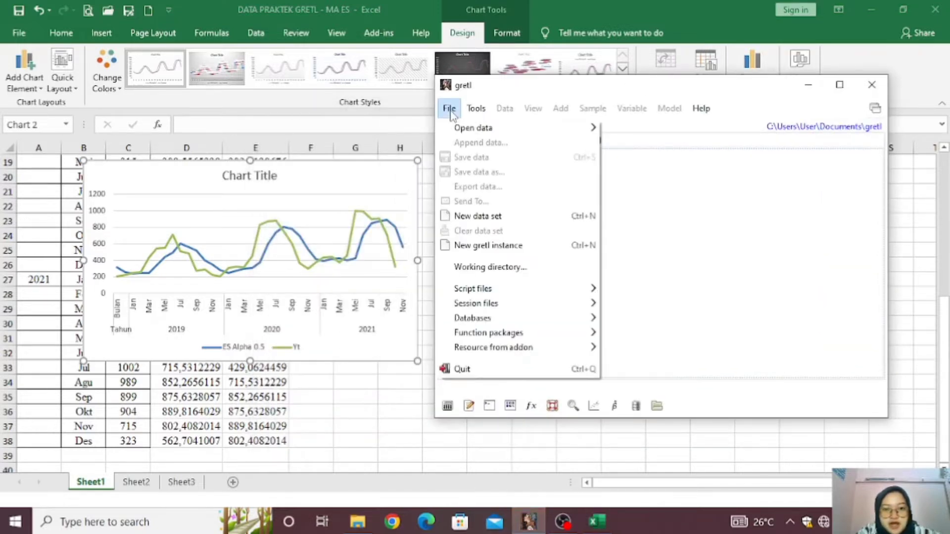
{"action": "mouse_move", "coordinate": [450, 134]}
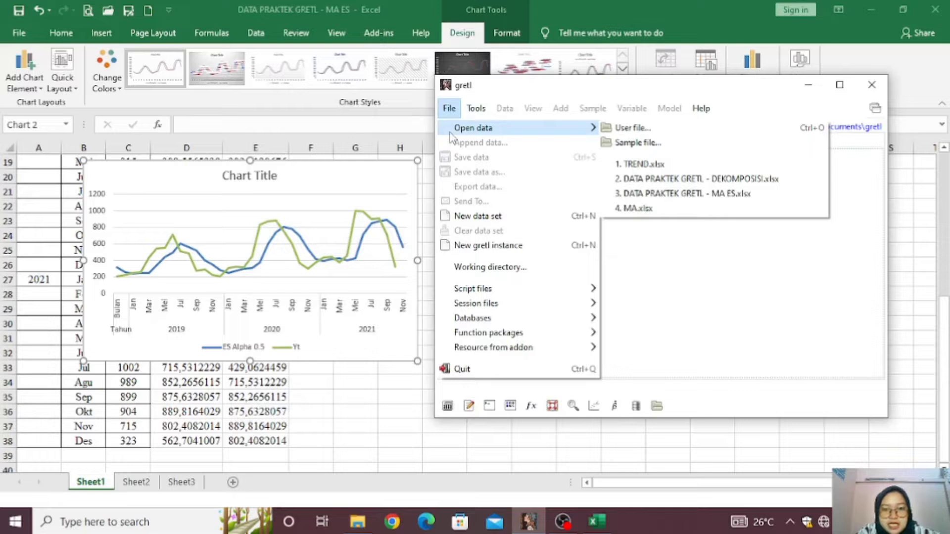
{"action": "left_click", "coordinate": [619, 128]}
{"action": "left_click", "coordinate": [470, 226]}
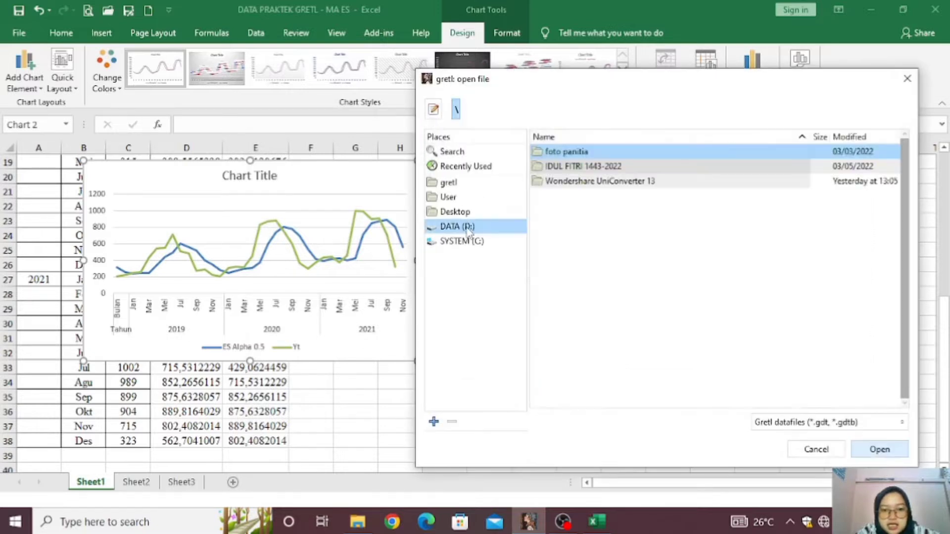
Import the Excel file DATA PRAKTEK GRETL - MA ES.xlsx, starting at column 3 and row 2
{"action": "left_click", "coordinate": [826, 424]}
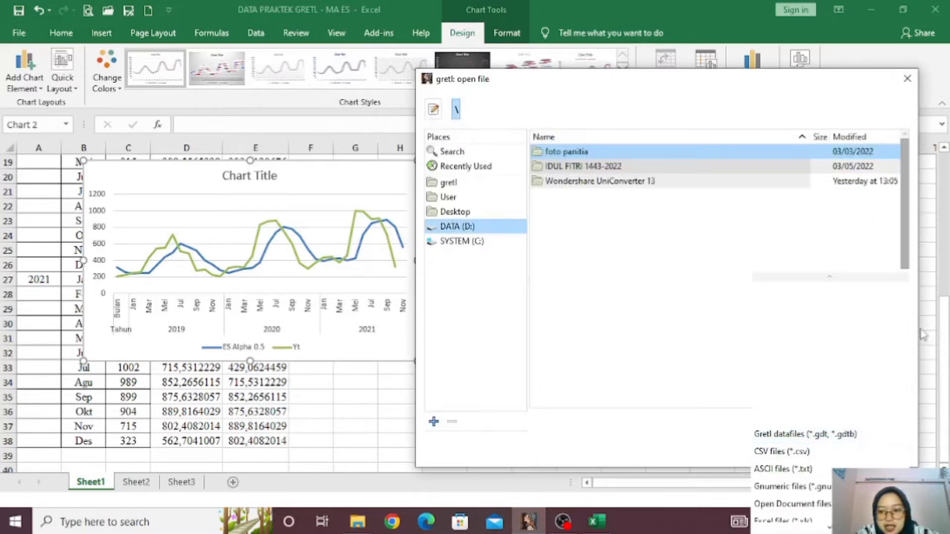
{"action": "scroll", "coordinate": [809, 480], "scroll_direction": "down", "scroll_amount": 3}
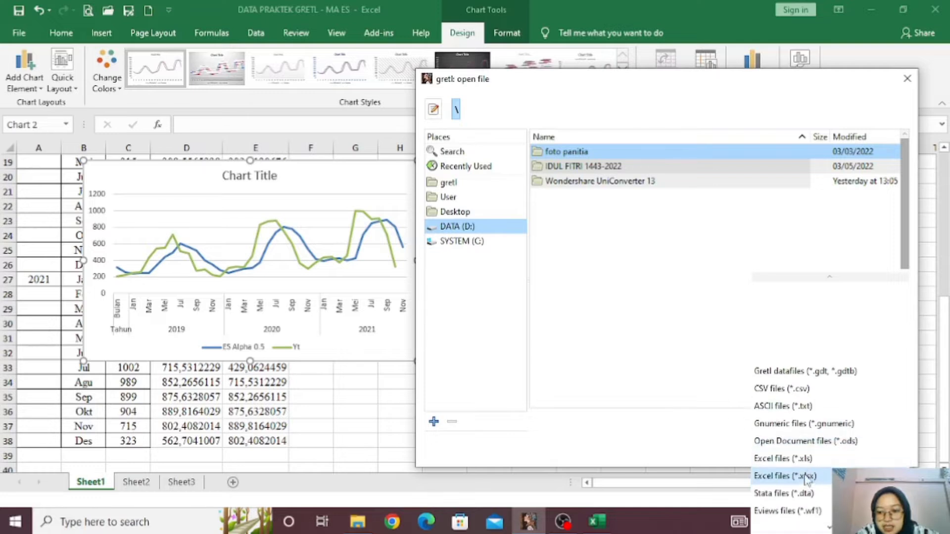
{"action": "left_click", "coordinate": [801, 496]}
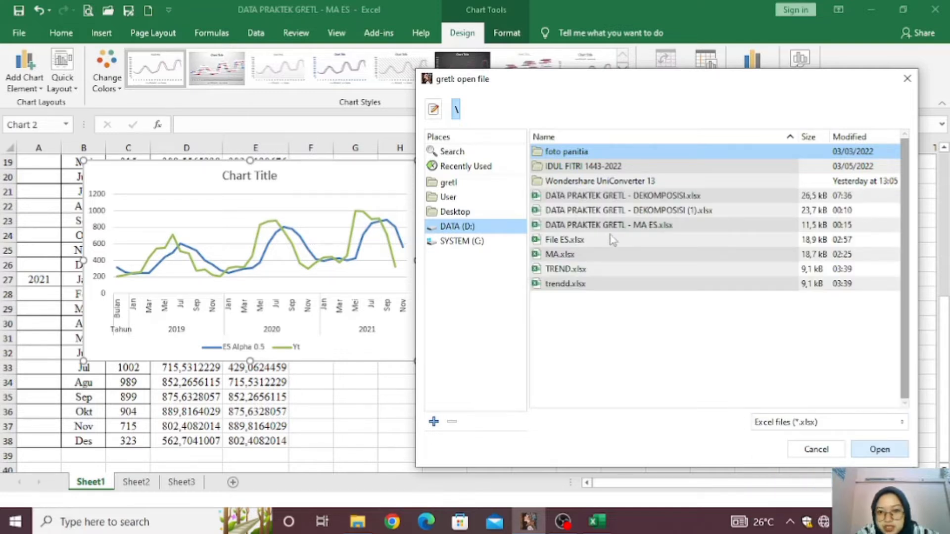
{"action": "left_click", "coordinate": [584, 227]}
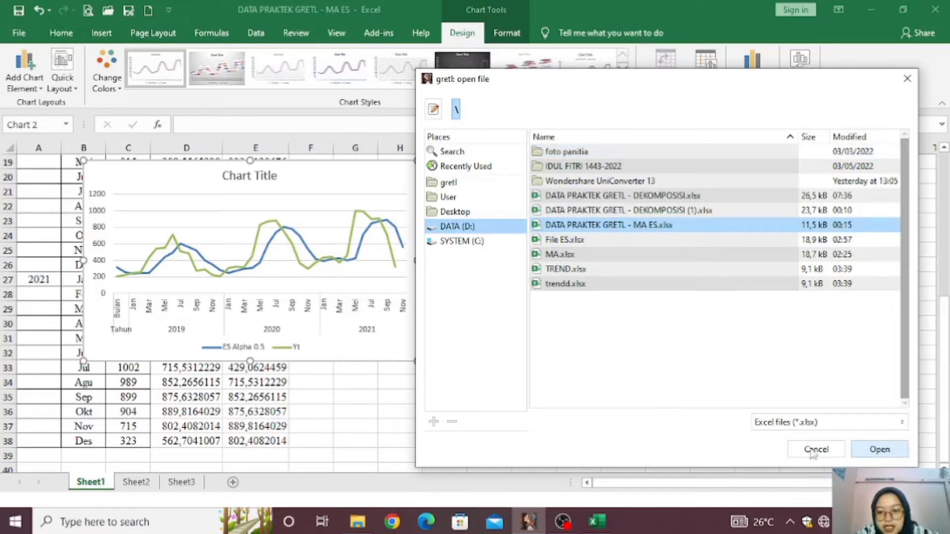
{"action": "left_click", "coordinate": [878, 450]}
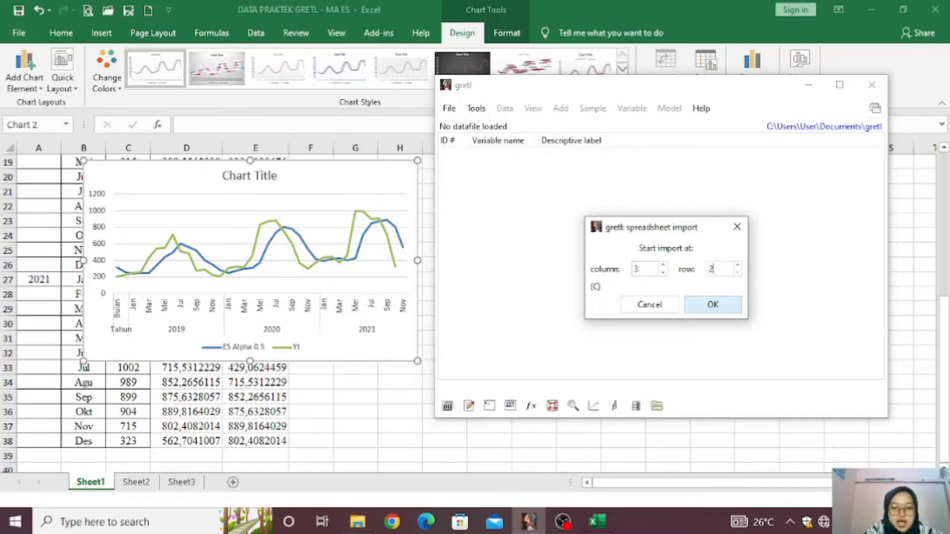
{"action": "left_click", "coordinate": [716, 304]}
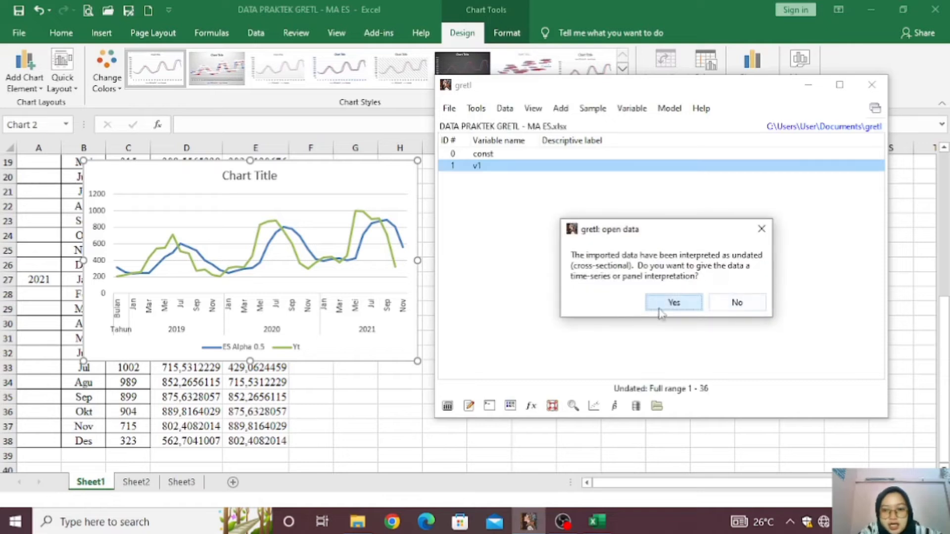
Give the imported dataset a monthly time-series structure with the starting observation 2019:01
{"action": "left_click", "coordinate": [674, 303]}
{"action": "left_click", "coordinate": [611, 326]}
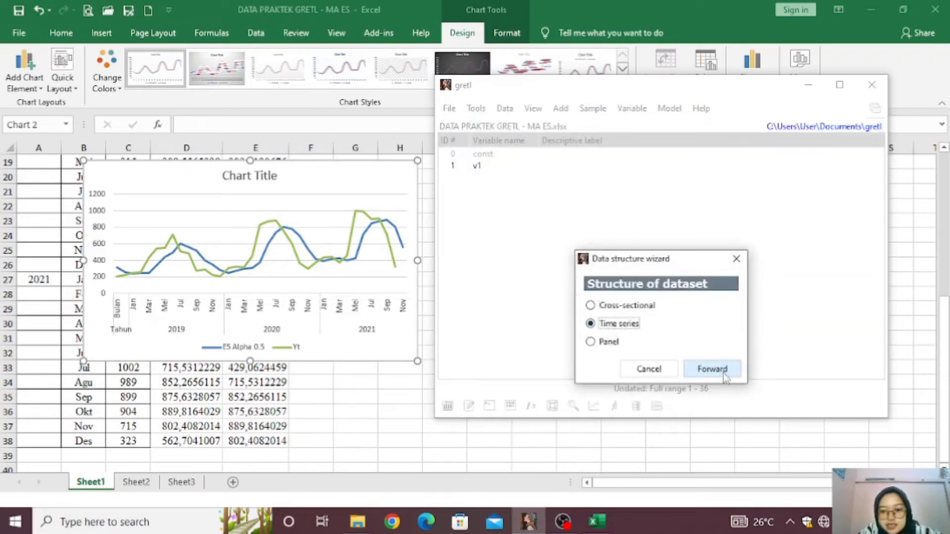
{"action": "left_click", "coordinate": [711, 370]}
{"action": "left_click", "coordinate": [615, 342]}
{"action": "left_click_drag", "start_coordinate": [653, 260], "coordinate": [679, 128]}
{"action": "left_click", "coordinate": [760, 372]}
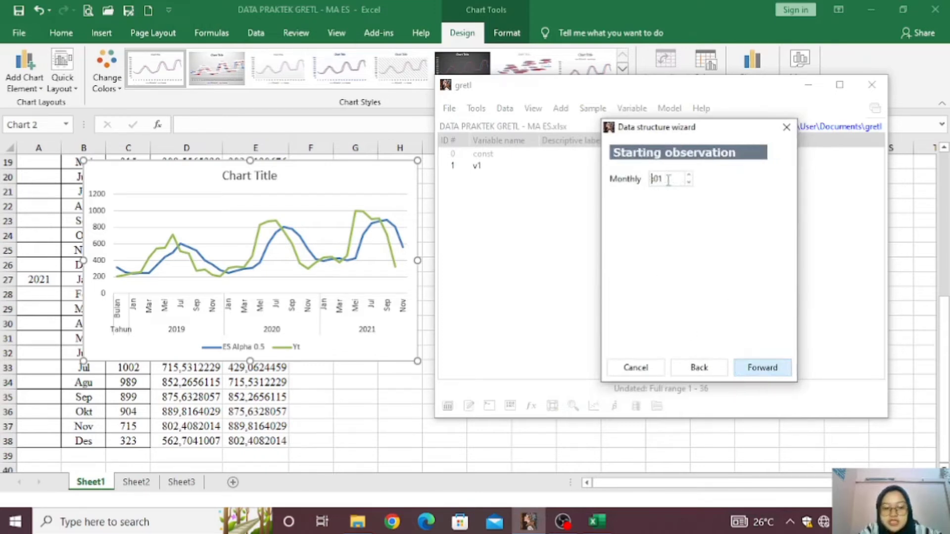
{"action": "type", "text": "2019"}
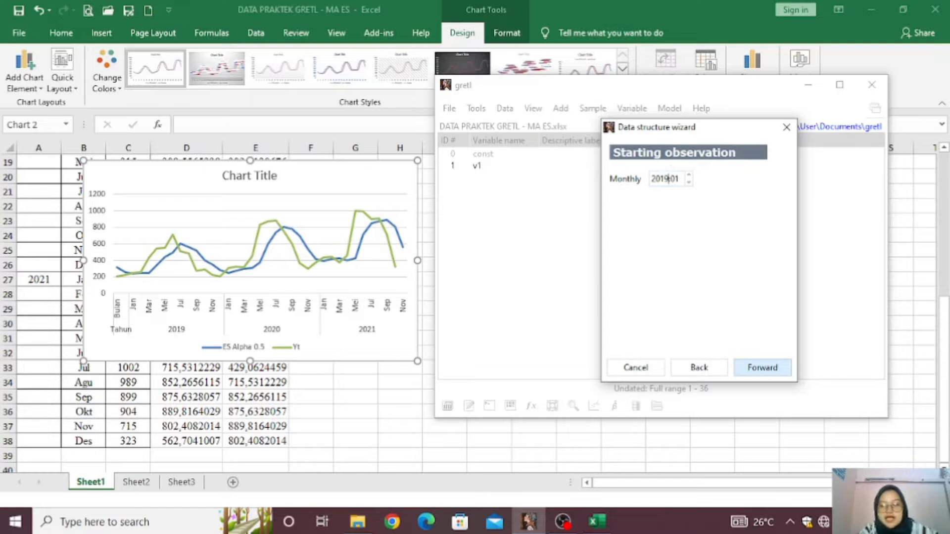
{"action": "mouse_move", "coordinate": [689, 126]}
{"action": "left_mouse_down"}
{"action": "mouse_move", "coordinate": [675, 128]}
{"action": "mouse_move", "coordinate": [683, 121]}
{"action": "left_mouse_up"}
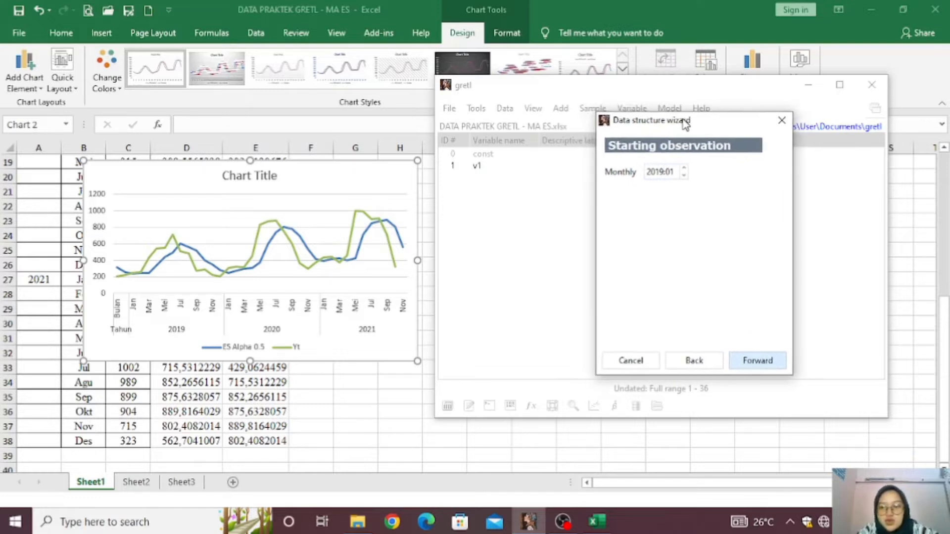
{"action": "left_click", "coordinate": [764, 366]}
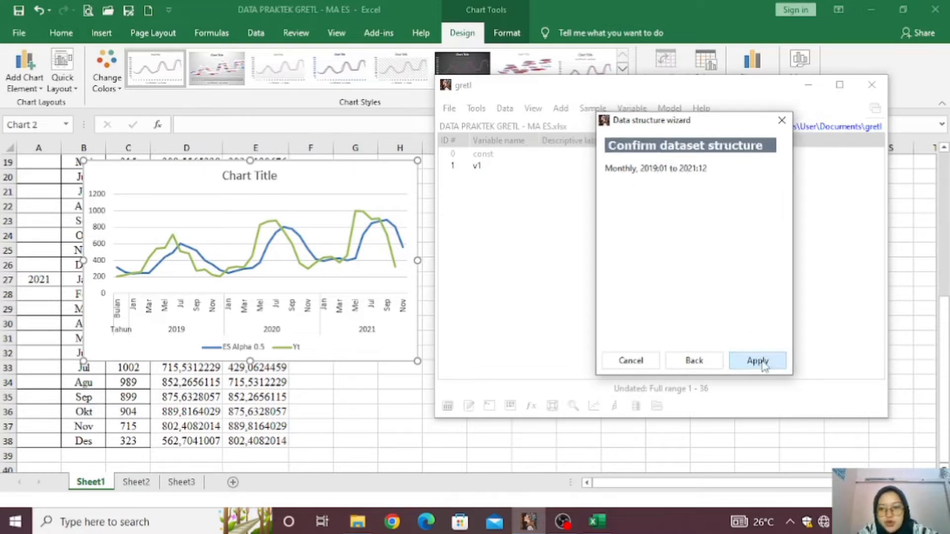
{"action": "left_click", "coordinate": [760, 362]}
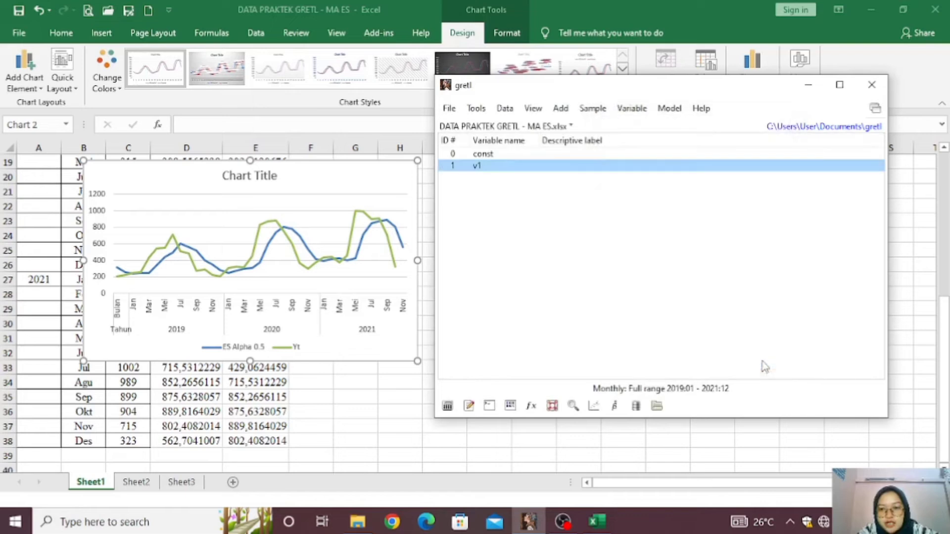
Rename the variable v1 as yt
{"action": "right_click", "coordinate": [483, 167]}
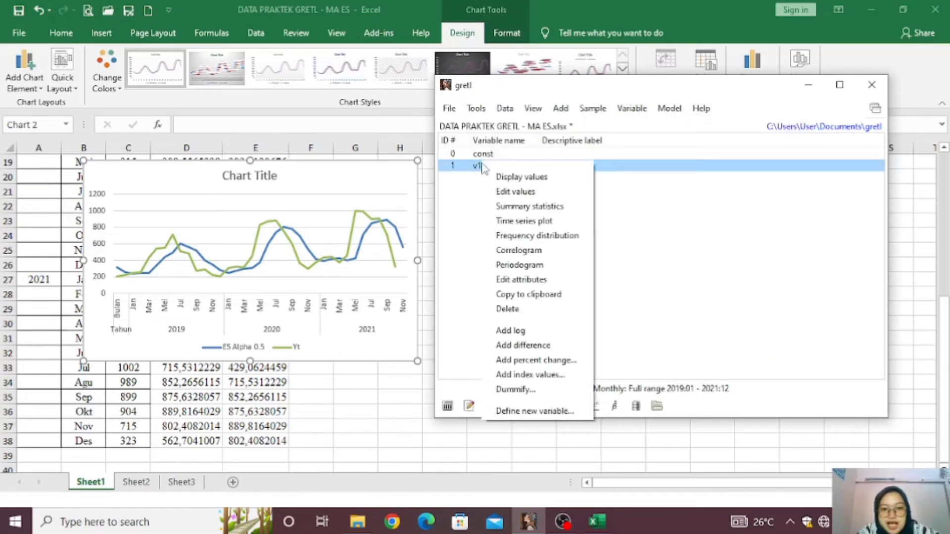
{"action": "left_click", "coordinate": [515, 280]}
{"action": "left_click", "coordinate": [429, 204]}
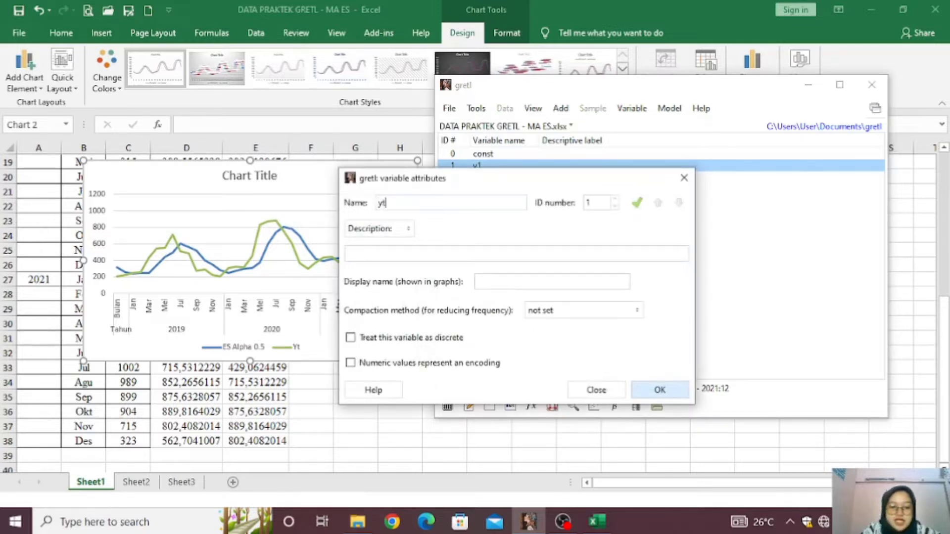
{"action": "type", "text": "yt"}
{"action": "left_click", "coordinate": [659, 390]}
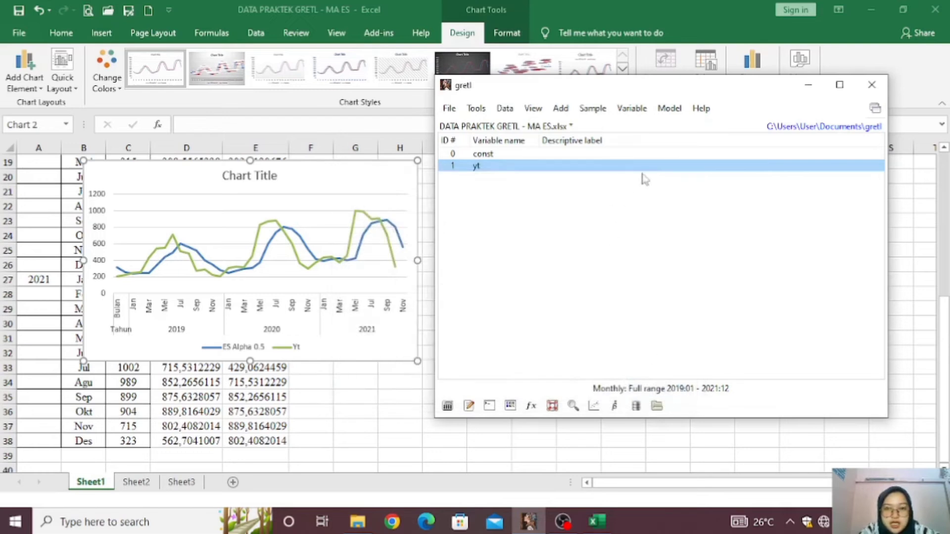
Set up an exponential moving average filter for yt with weight 0.5 and the mean of the first 6 observations as initial value
{"action": "left_click", "coordinate": [633, 109]}
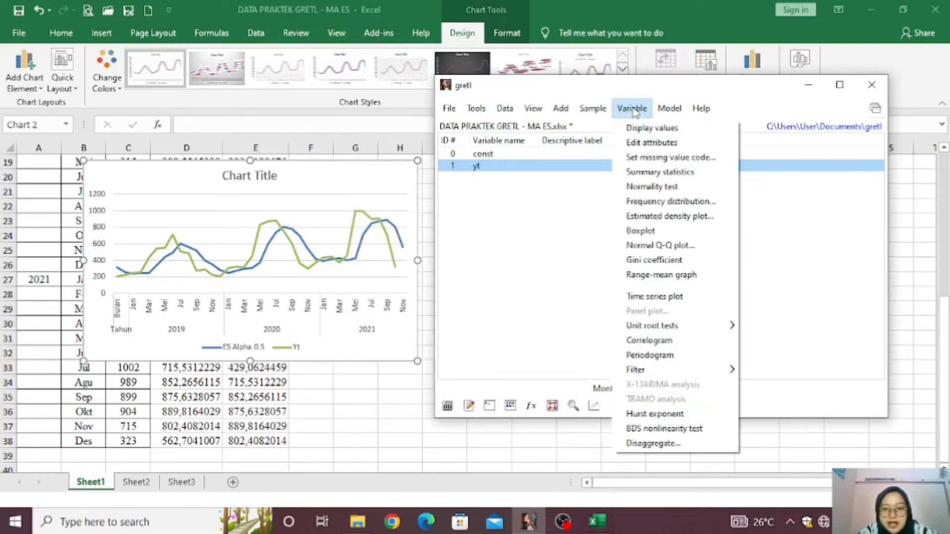
{"action": "mouse_move", "coordinate": [638, 372]}
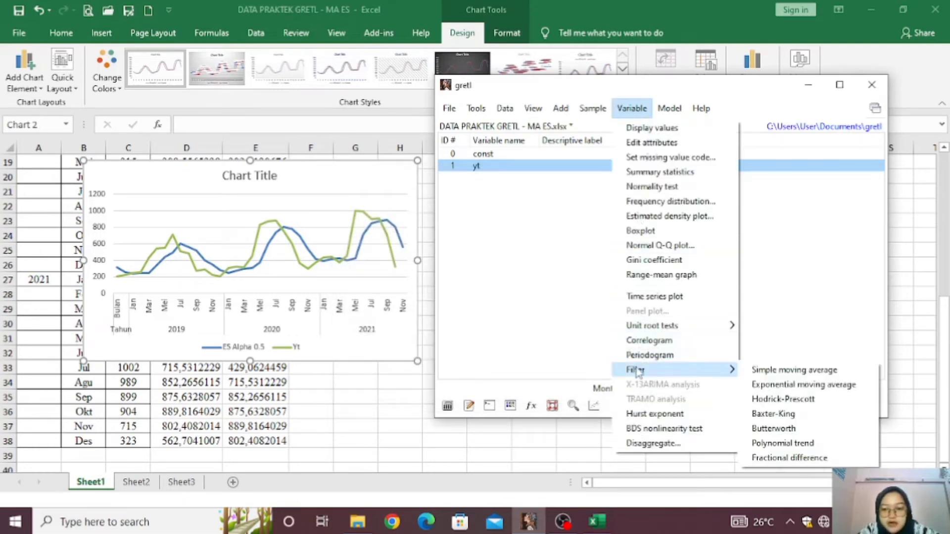
{"action": "left_click", "coordinate": [768, 386]}
{"action": "left_click_drag", "start_coordinate": [727, 278], "coordinate": [637, 161]}
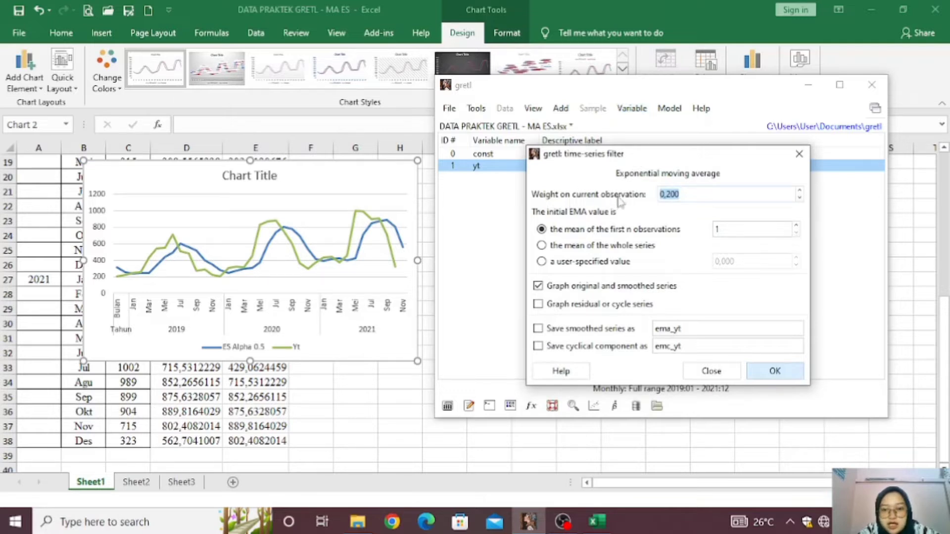
{"action": "left_click", "coordinate": [689, 197]}
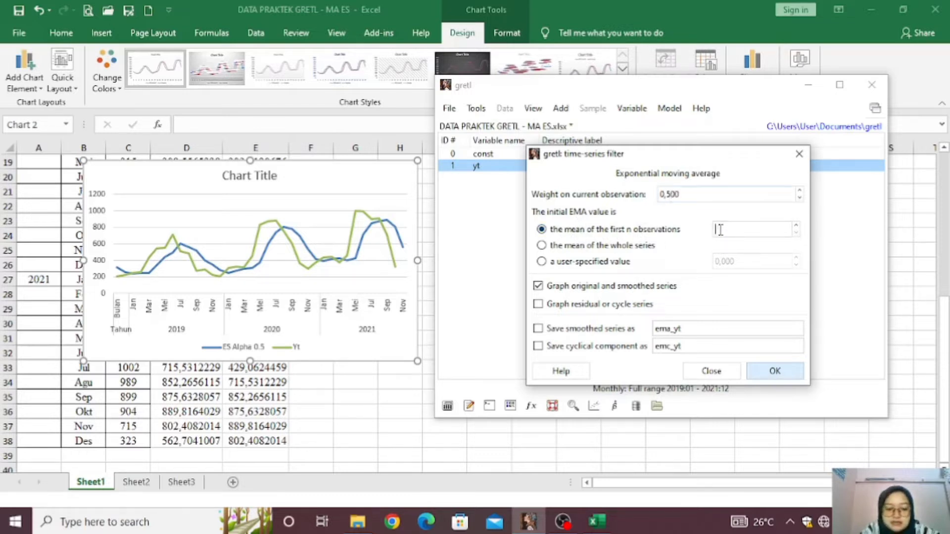
{"action": "left_click", "coordinate": [720, 229]}
{"action": "type", "text": "6"}
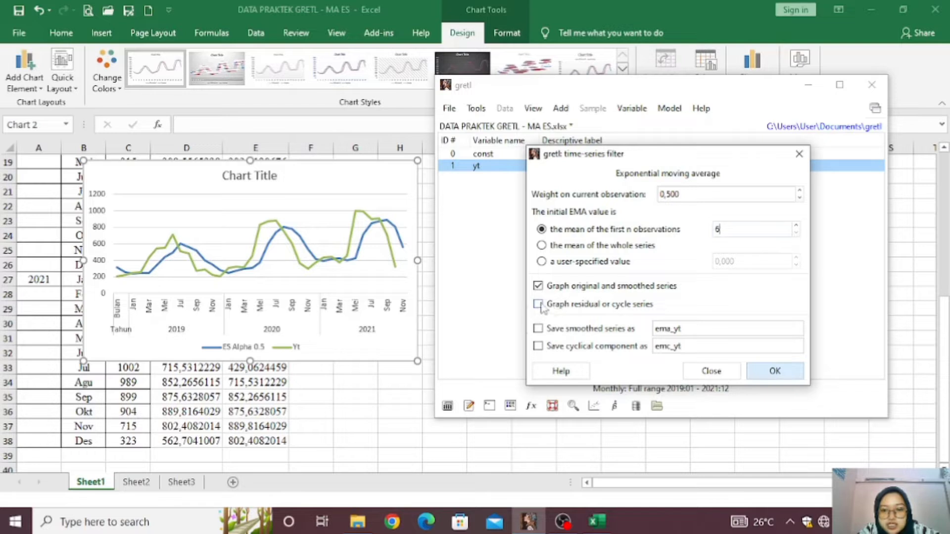
Run the filter with the residual graph included, saving the smoothed series as ema_yt and the cyclical component as emc_yt
{"action": "left_click", "coordinate": [538, 305]}
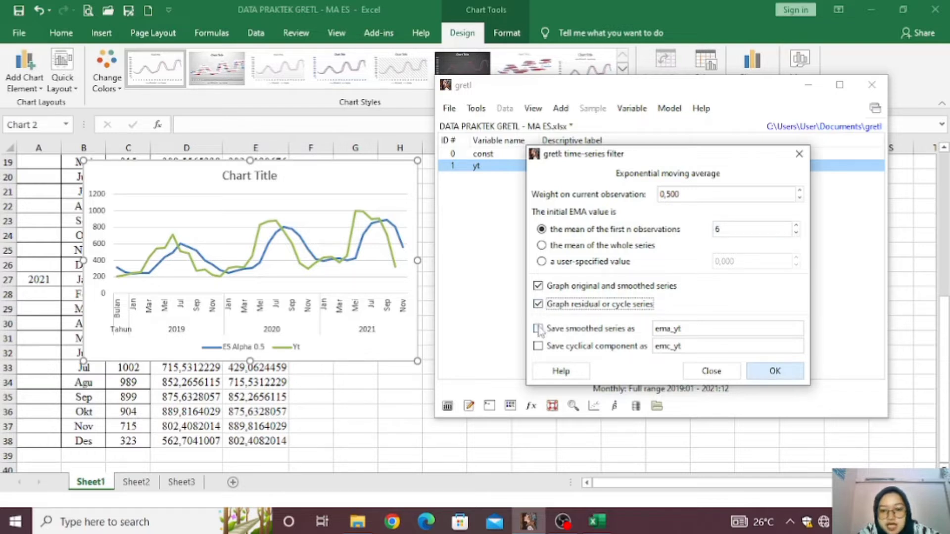
{"action": "left_click", "coordinate": [538, 329]}
{"action": "left_click", "coordinate": [539, 348]}
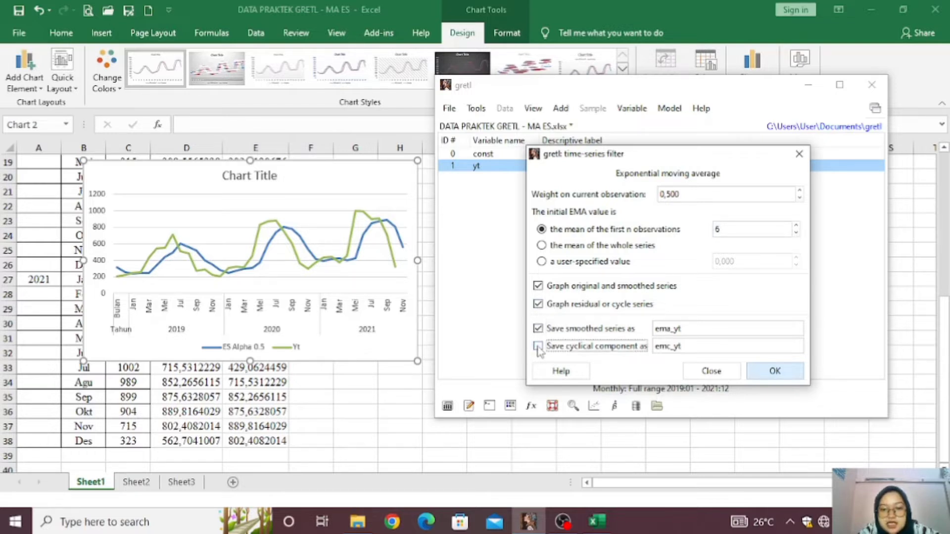
{"action": "left_click", "coordinate": [775, 371]}
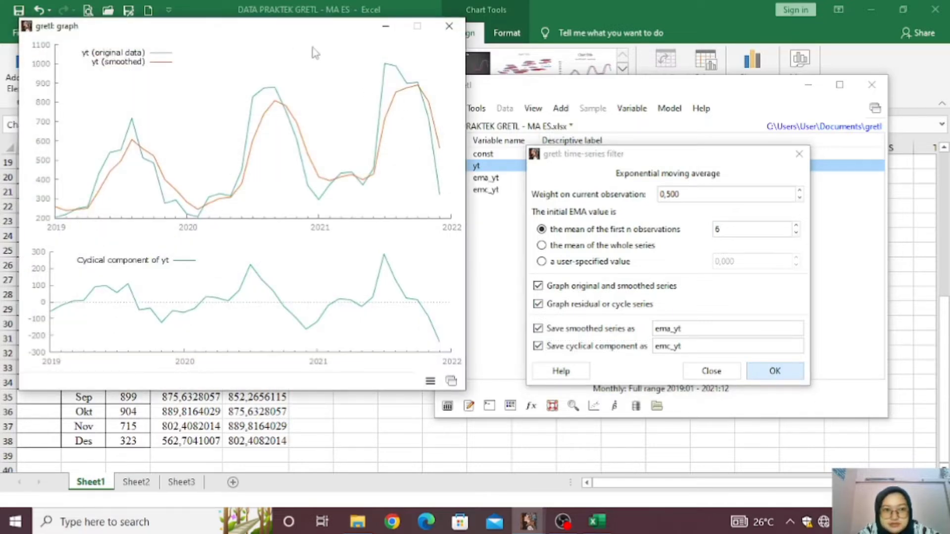
Close the filter dialog, minimize the main gretl window, and move the graph beside the Excel chart for comparison
{"action": "left_click", "coordinate": [814, 165]}
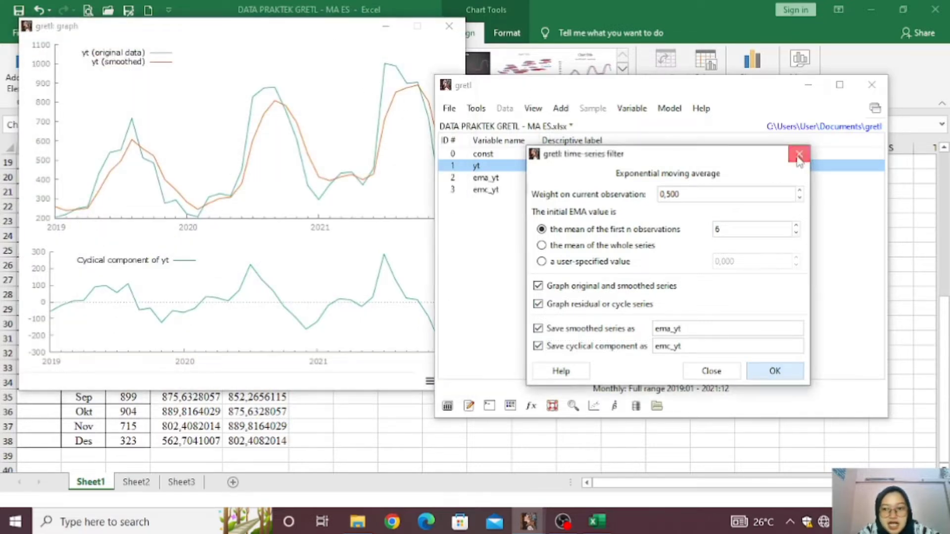
{"action": "left_click", "coordinate": [798, 157]}
{"action": "left_click", "coordinate": [809, 85]}
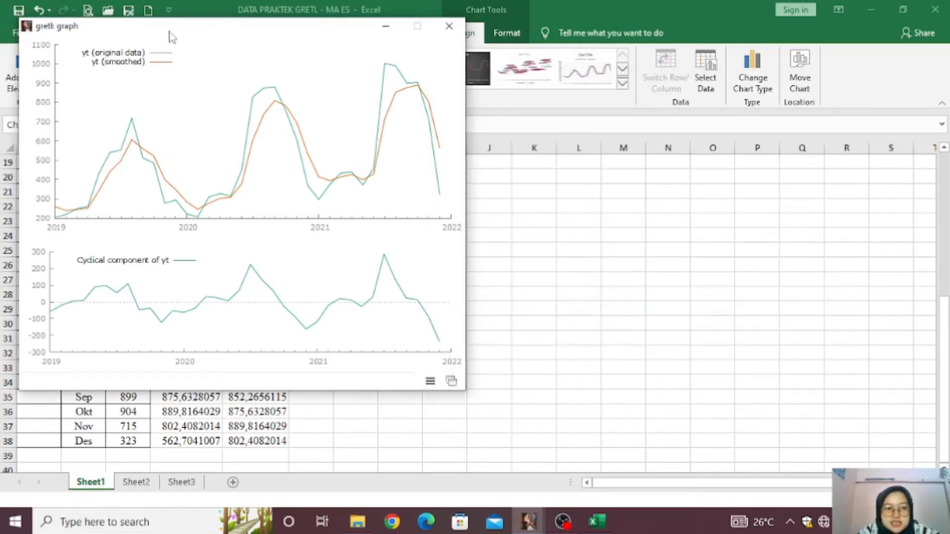
{"action": "left_click_drag", "start_coordinate": [169, 37], "coordinate": [629, 72]}
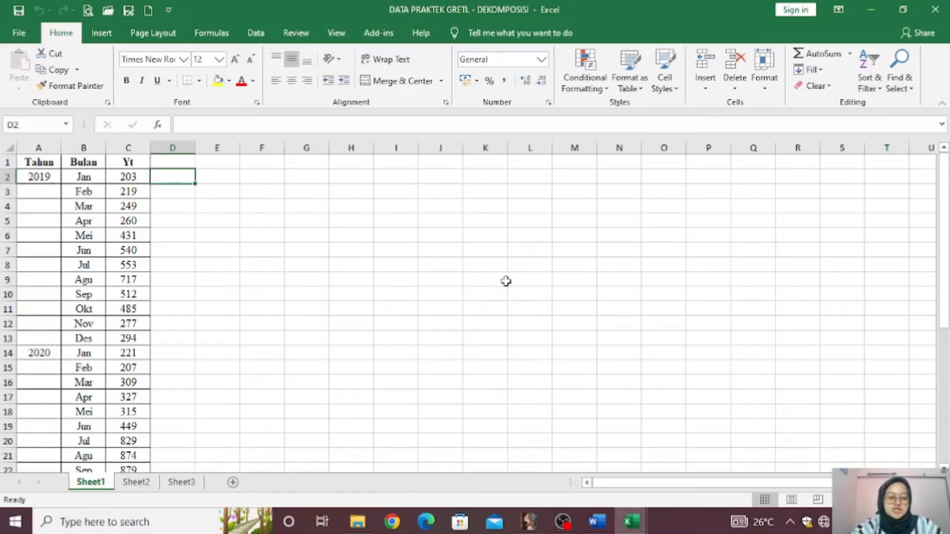
In the DATA PRAKTEK GRETL - DEKOMPOSISI workbook, add the column header CMA(12) in cell D1
{"action": "scroll", "coordinate": [505, 281], "scroll_direction": "up", "scroll_amount": 3, "text": "ctrl"}
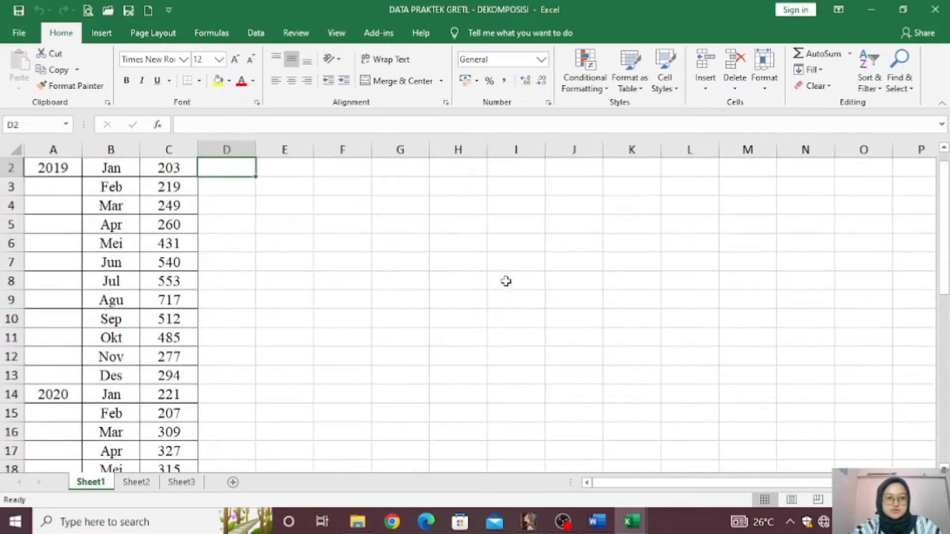
{"action": "scroll", "coordinate": [505, 281], "scroll_direction": "up", "scroll_amount": 1, "text": "ctrl"}
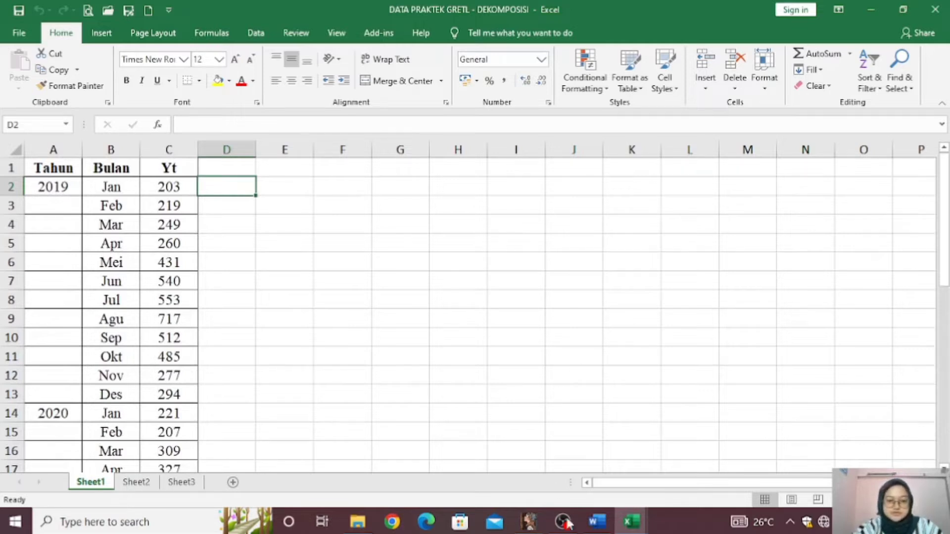
{"action": "left_click", "coordinate": [250, 169]}
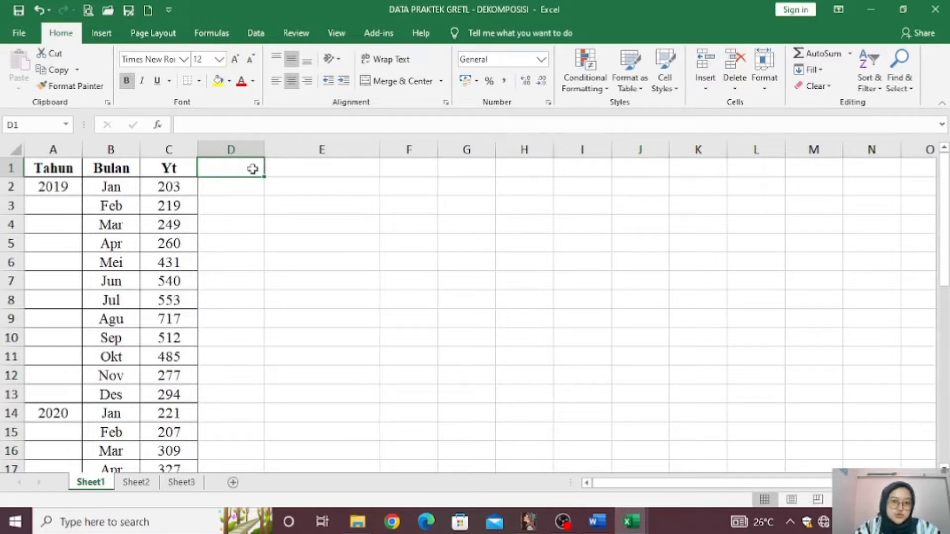
{"action": "type", "text": "C"}
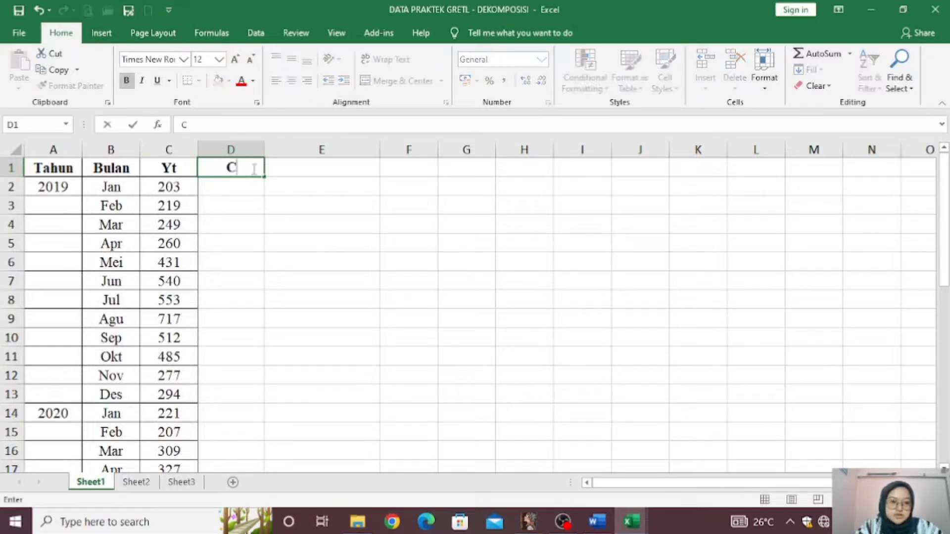
{"action": "type", "text": "MA"}
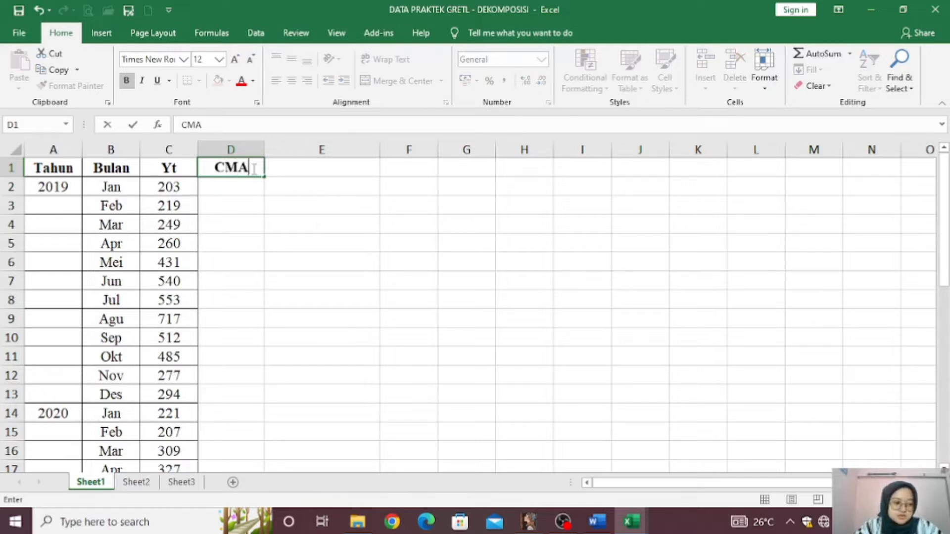
{"action": "type", "text": "(12"}
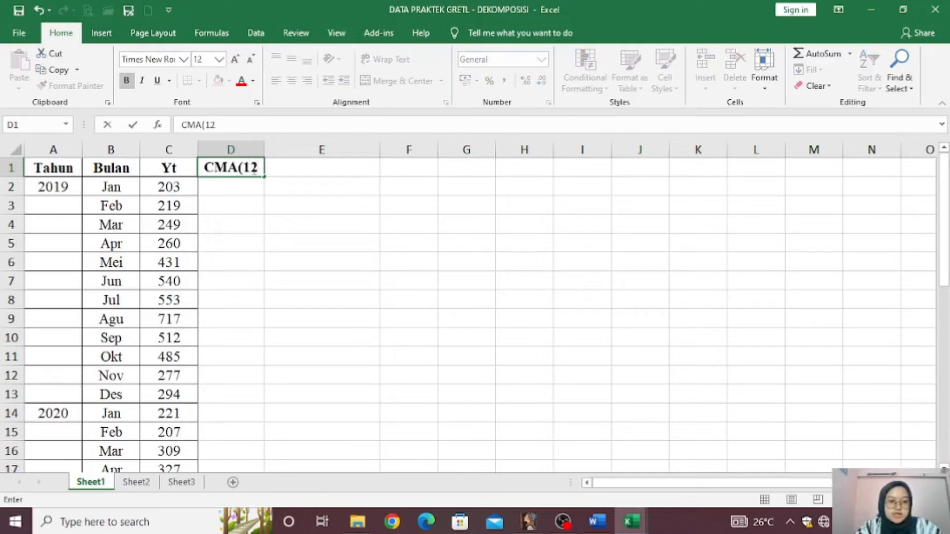
{"action": "type", "text": ")"}
{"action": "key", "text": "Return"}
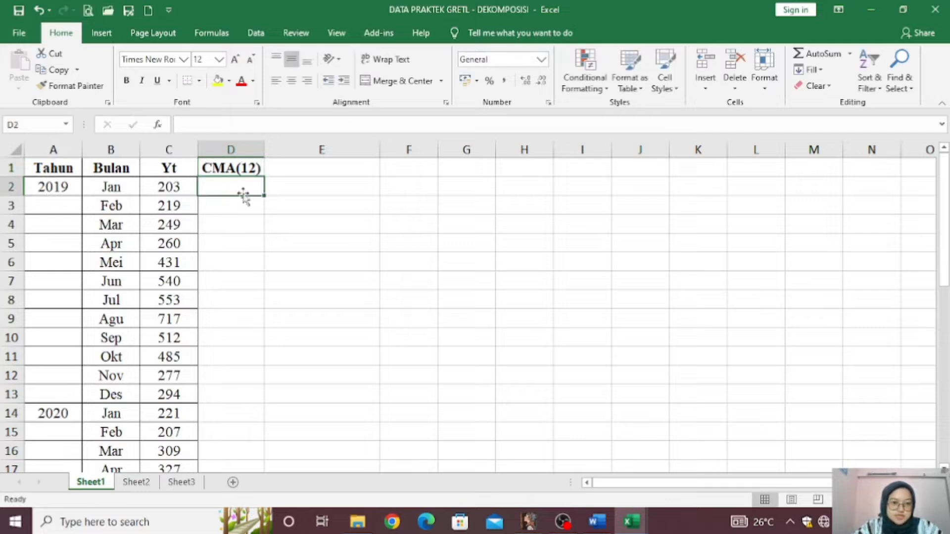
Calculate the first 12-month average of Yt in cell D7 with =AVERAGE(C2:C13)
{"action": "left_click", "coordinate": [222, 207]}
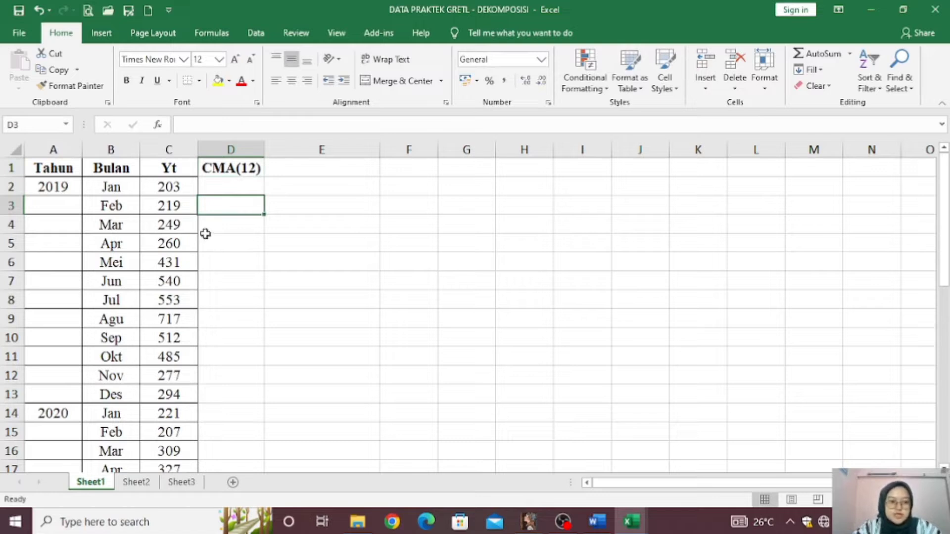
{"action": "left_click", "coordinate": [238, 280]}
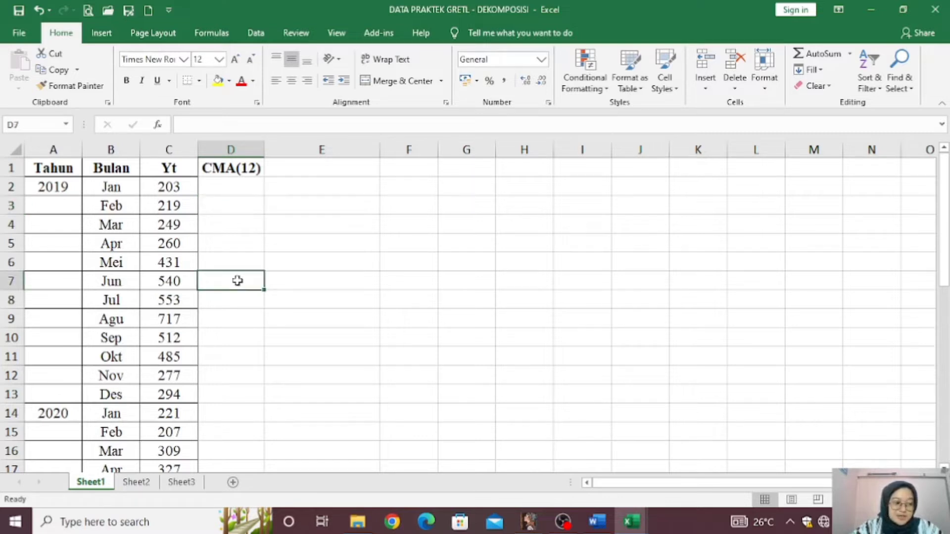
{"action": "type", "text": "="}
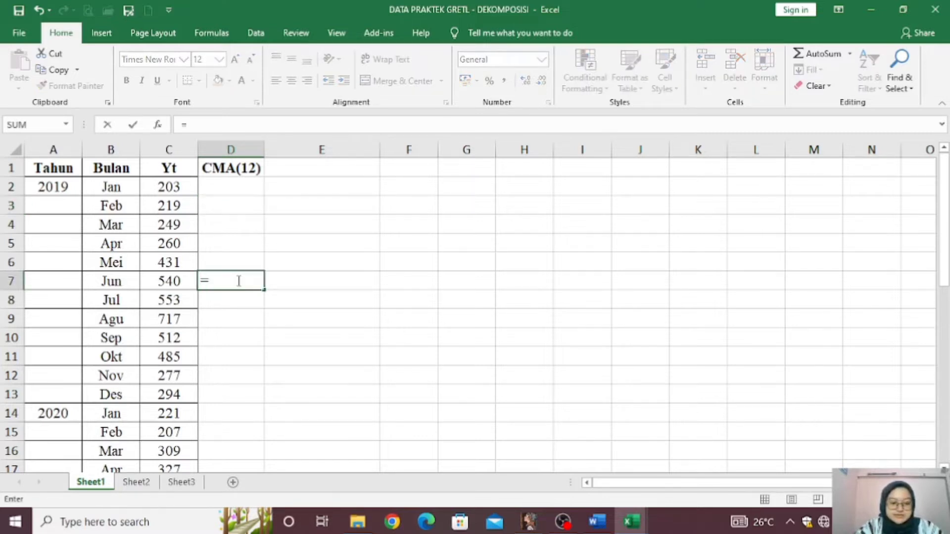
{"action": "type", "text": "averag"}
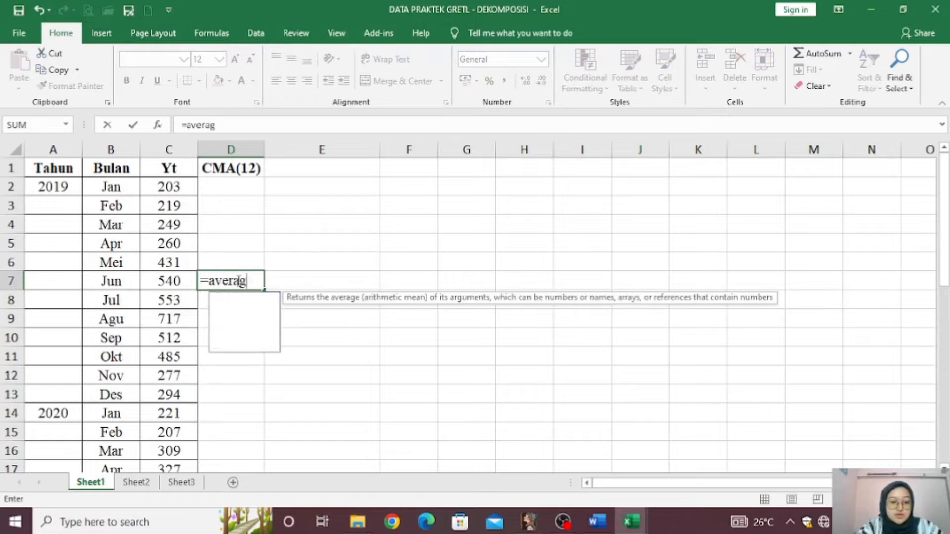
{"action": "type", "text": "e("}
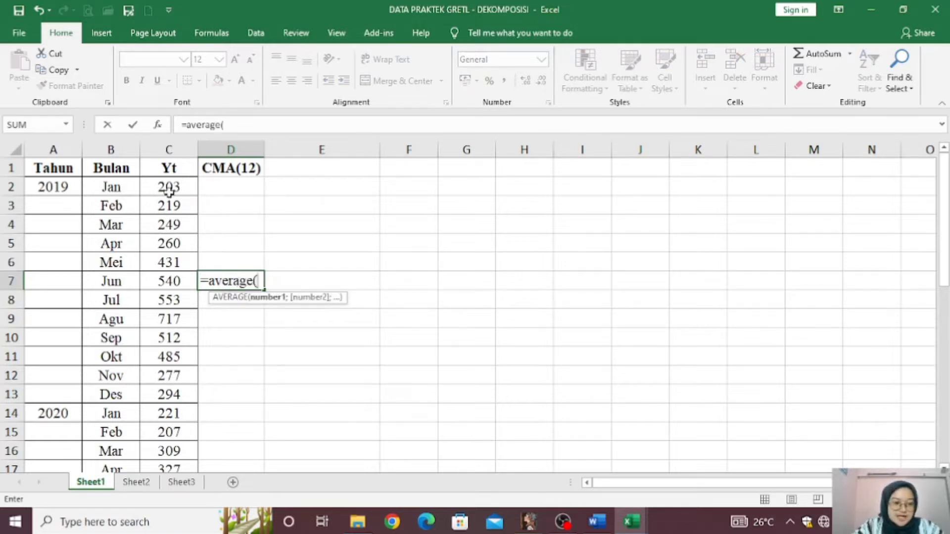
{"action": "left_click_drag", "start_coordinate": [169, 189], "coordinate": [177, 395]}
{"action": "type", "text": ")"}
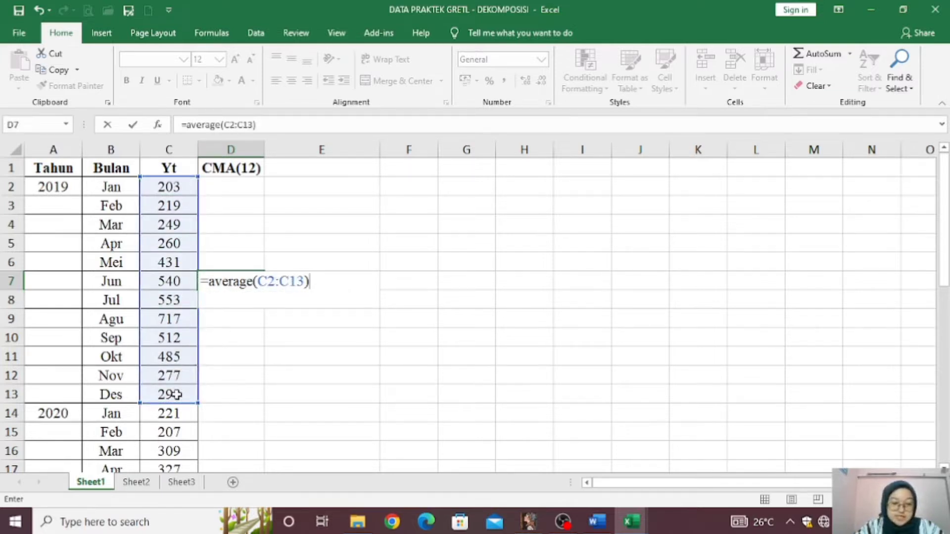
{"action": "key", "text": "Return"}
Fill the 12-month average formula from D7 down to D31, the June 2021 row
{"action": "left_click", "coordinate": [218, 283]}
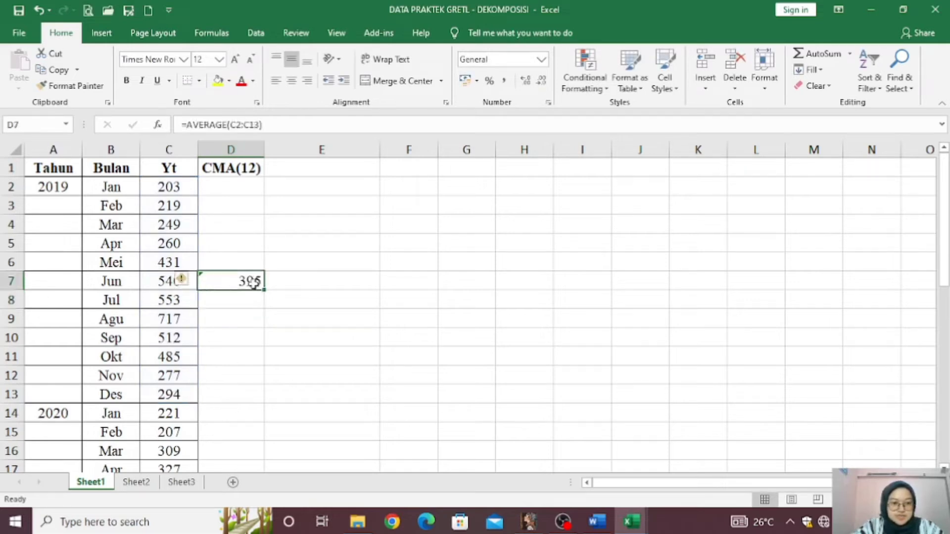
{"action": "left_click_drag", "start_coordinate": [262, 290], "coordinate": [239, 331]}
{"action": "scroll", "coordinate": [315, 333], "scroll_direction": "up", "scroll_amount": 7}
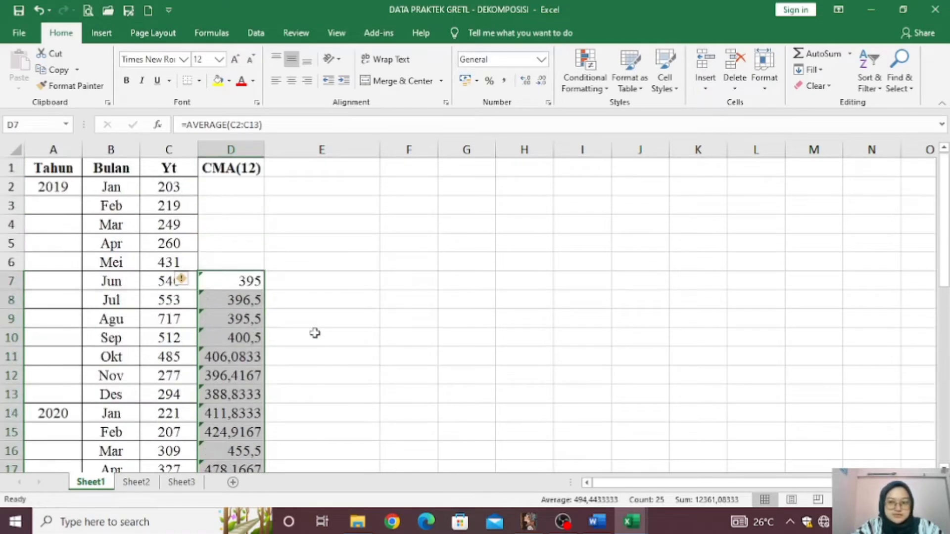
Add the column header Tr*Cl = CMA(12) in cell E1
{"action": "left_click", "coordinate": [307, 166]}
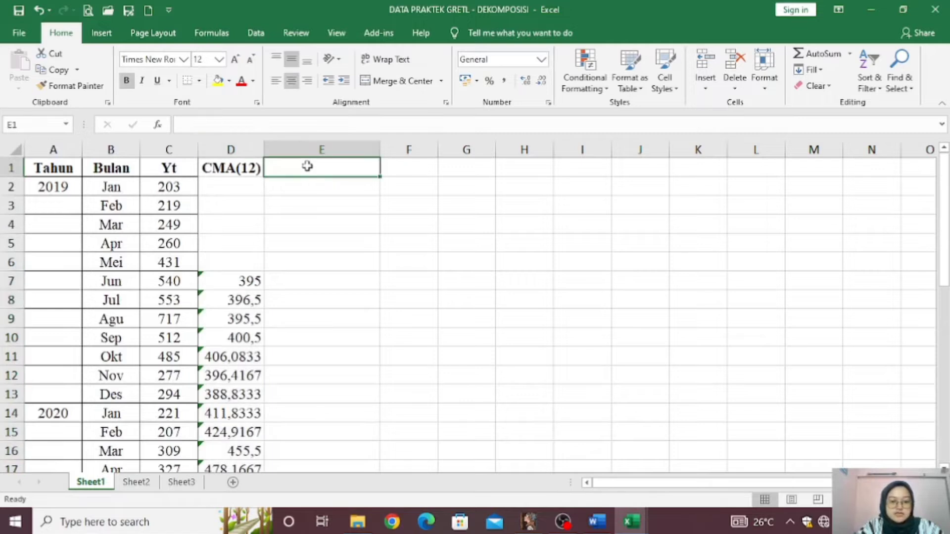
{"action": "type", "text": "Tr"}
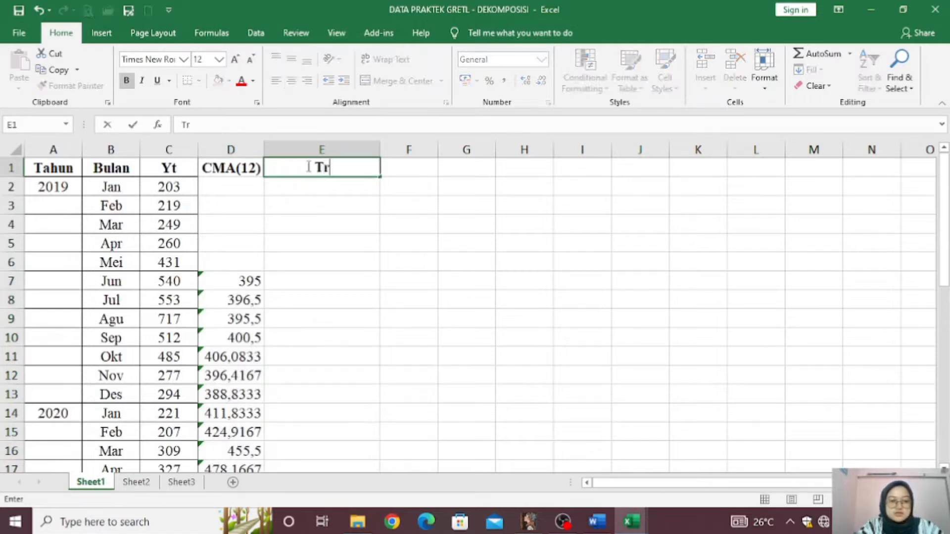
{"action": "type", "text": "8Cl"}
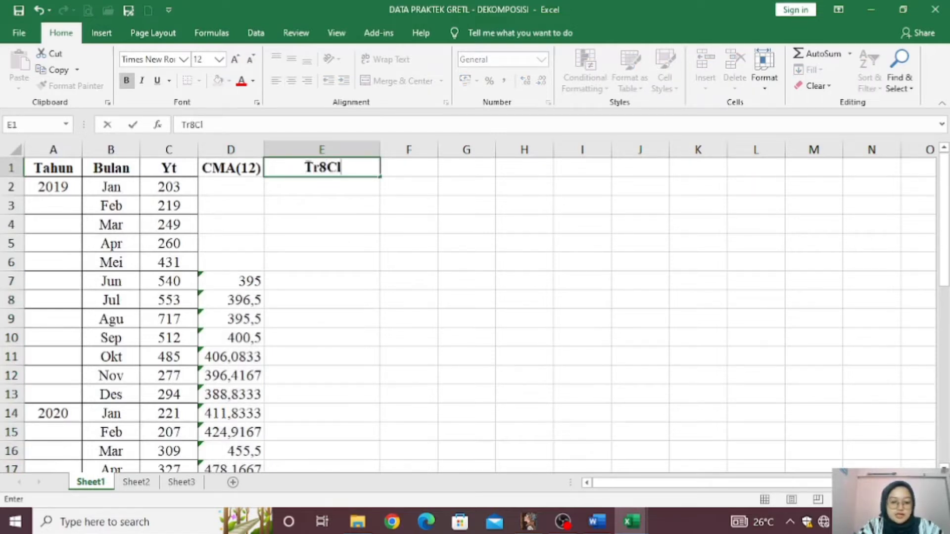
{"action": "key", "text": "BackSpace"}
{"action": "key", "text": "BackSpace"}
{"action": "key", "text": "BackSpace"}
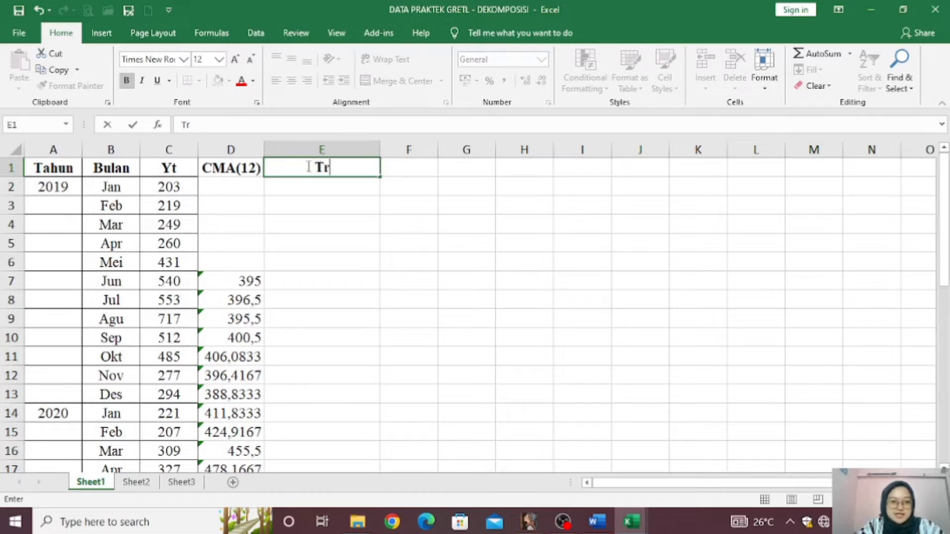
{"action": "type", "text": "7"}
{"action": "key", "text": "BackSpace"}
{"action": "type", "text": "8Cl"}
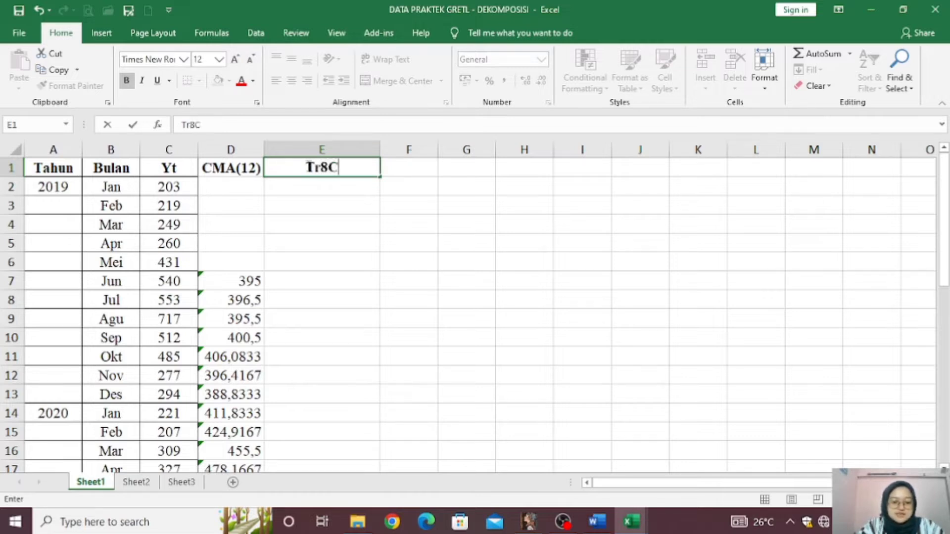
{"action": "key", "text": "BackSpace"}
{"action": "key", "text": "BackSpace"}
{"action": "key", "text": "BackSpace"}
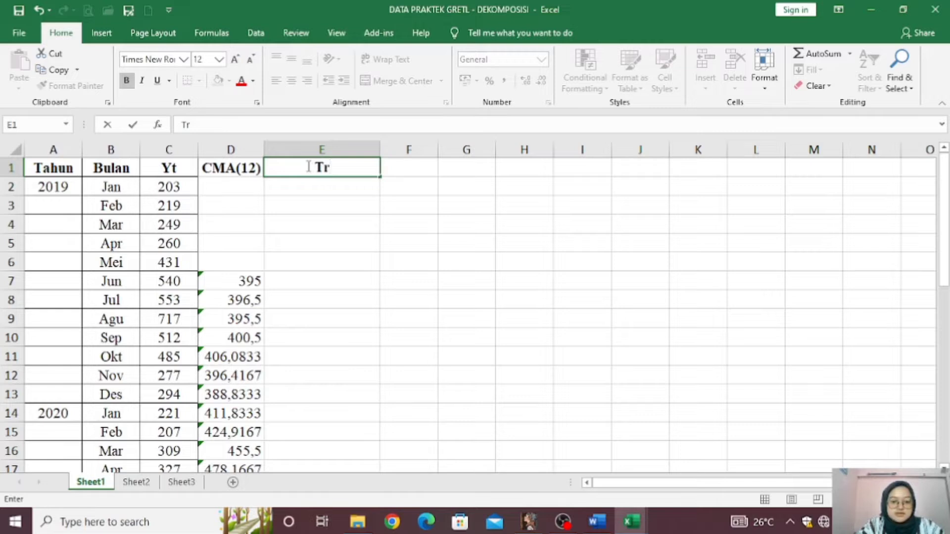
{"action": "type", "text": "*Cl"}
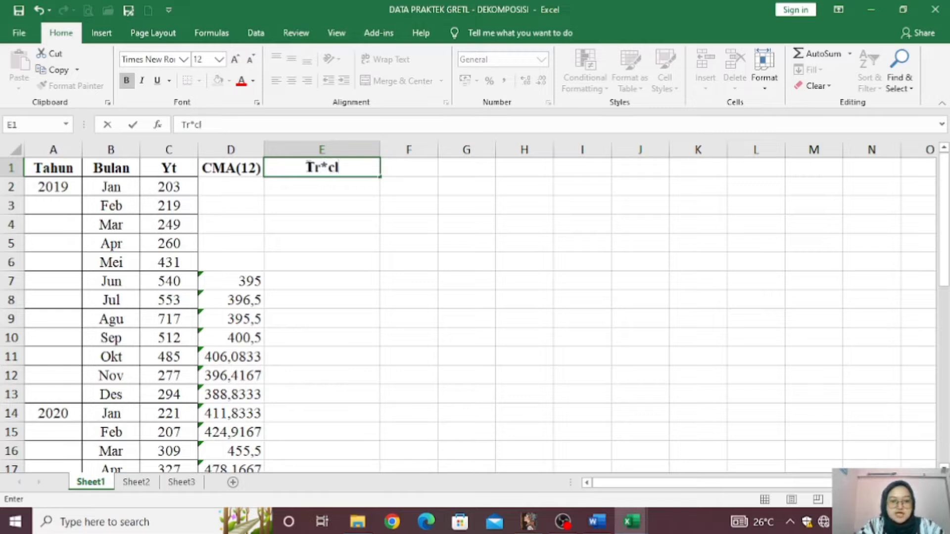
{"action": "key", "text": "BackSpace"}
{"action": "key", "text": "BackSpace"}
{"action": "type", "text": "Cl"}
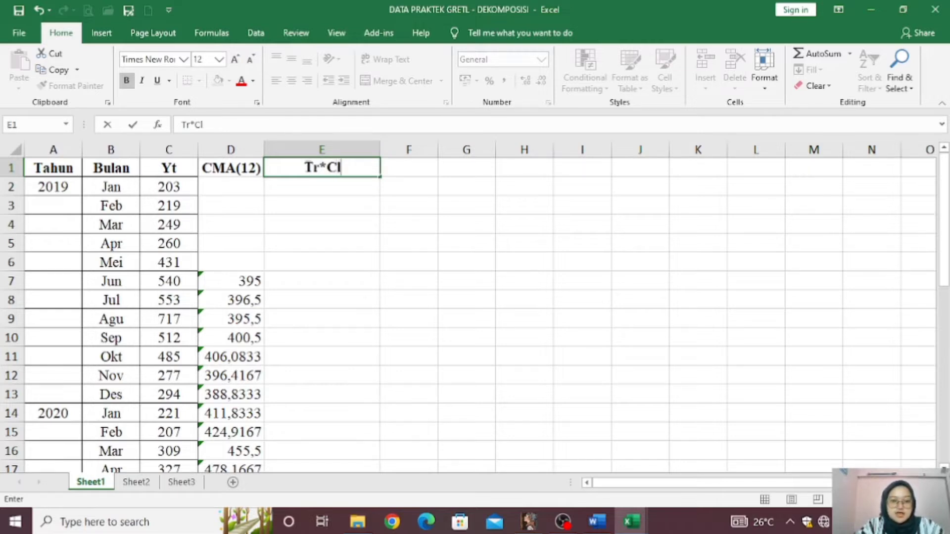
{"action": "type", "text": " ="}
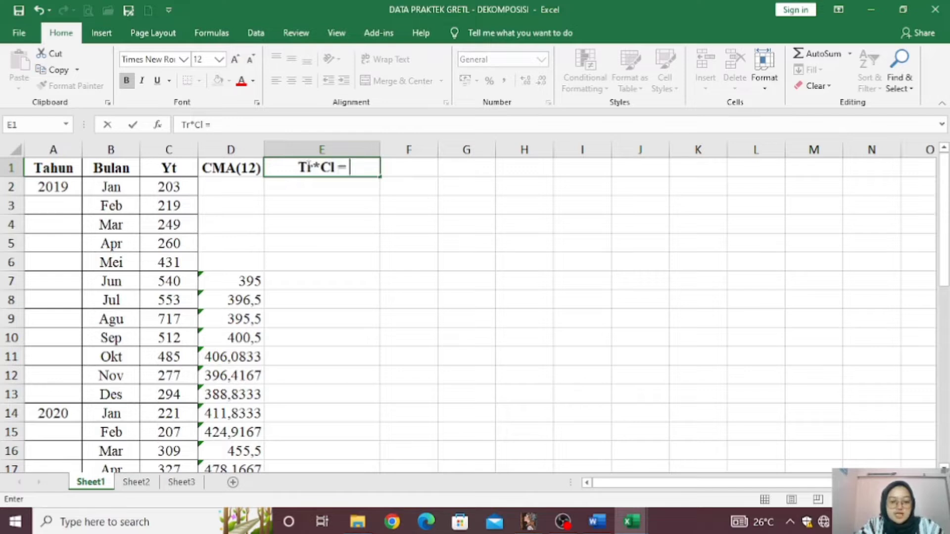
{"action": "type", "text": " CMA(12)"}
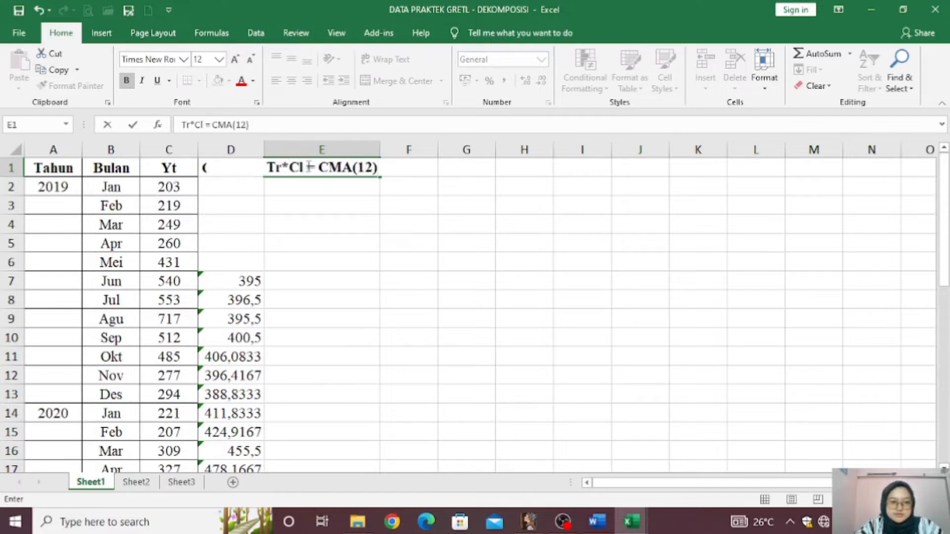
{"action": "key", "text": "Return"}
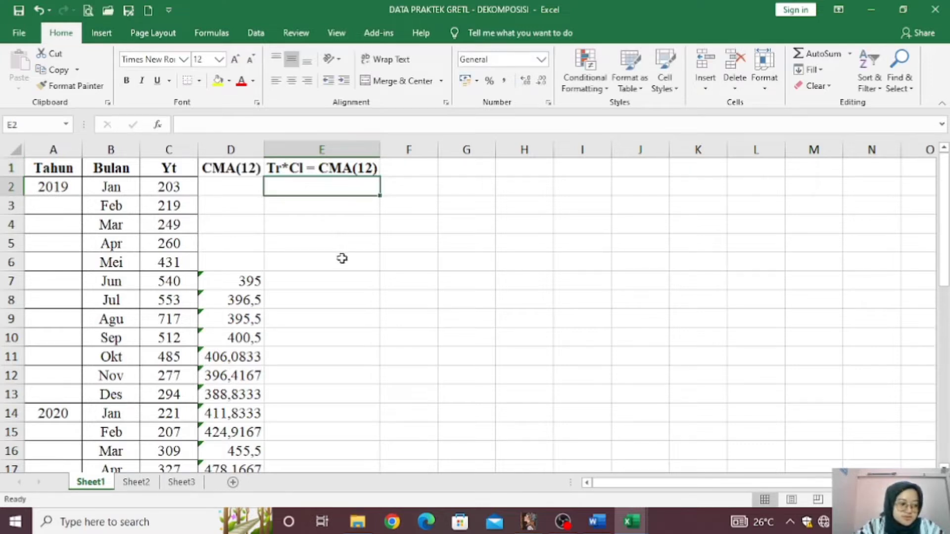
Average the June and July 2019 Yt values in cell E8 with =AVERAGE(C7:C8)
{"action": "scroll", "coordinate": [302, 272], "scroll_direction": "down", "scroll_amount": 1}
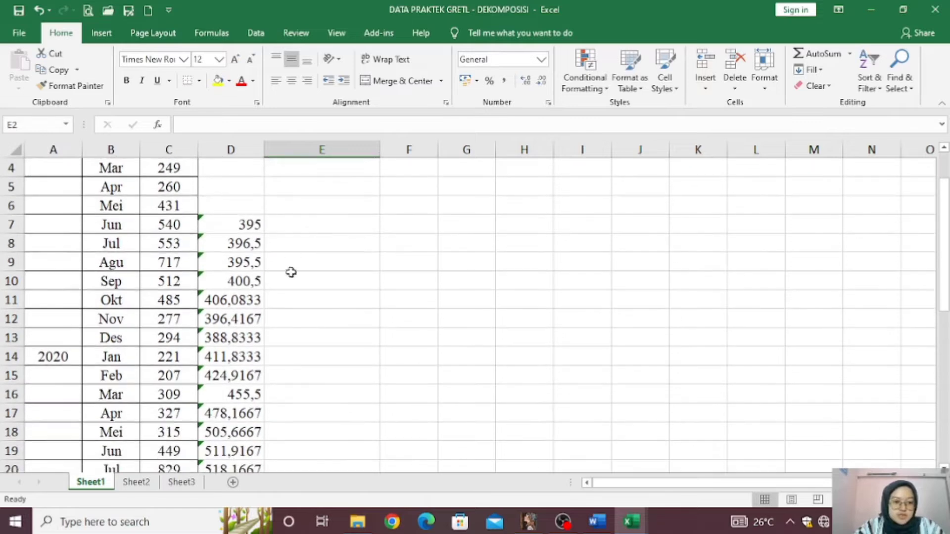
{"action": "left_click", "coordinate": [315, 244]}
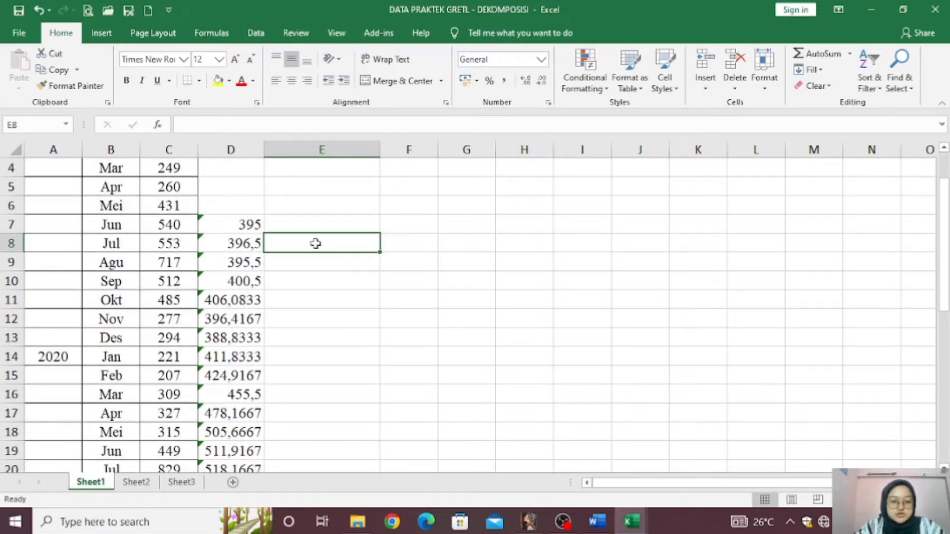
{"action": "type", "text": "="}
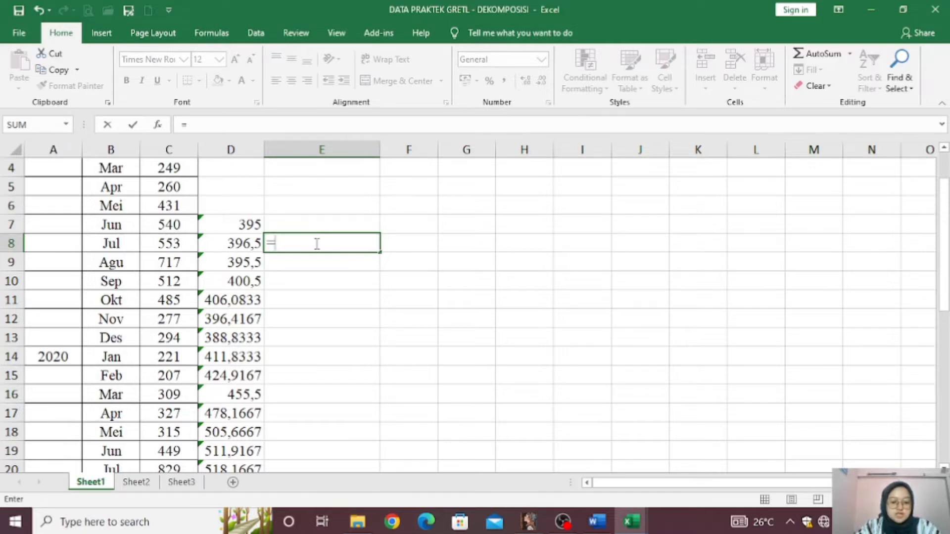
{"action": "type", "text": "average("}
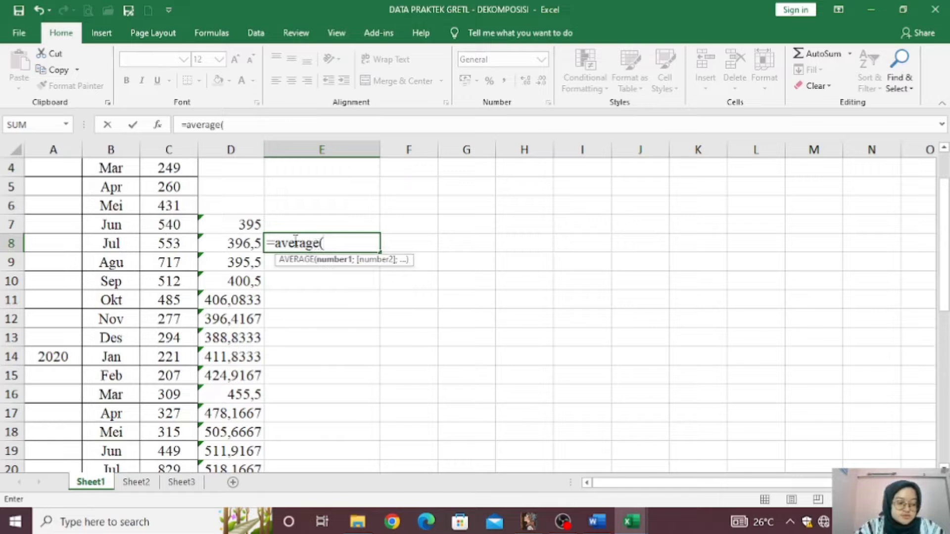
{"action": "left_click_drag", "start_coordinate": [183, 224], "coordinate": [183, 243]}
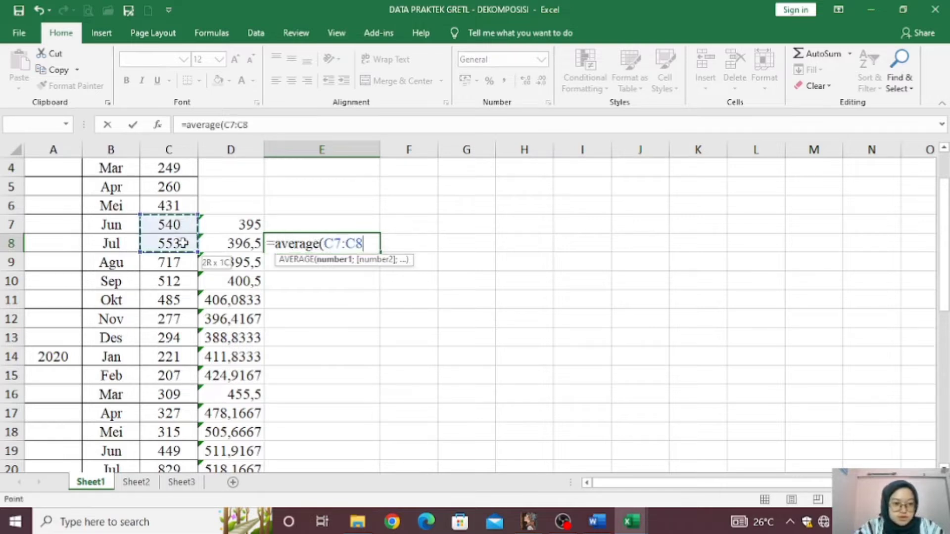
{"action": "type", "text": ")"}
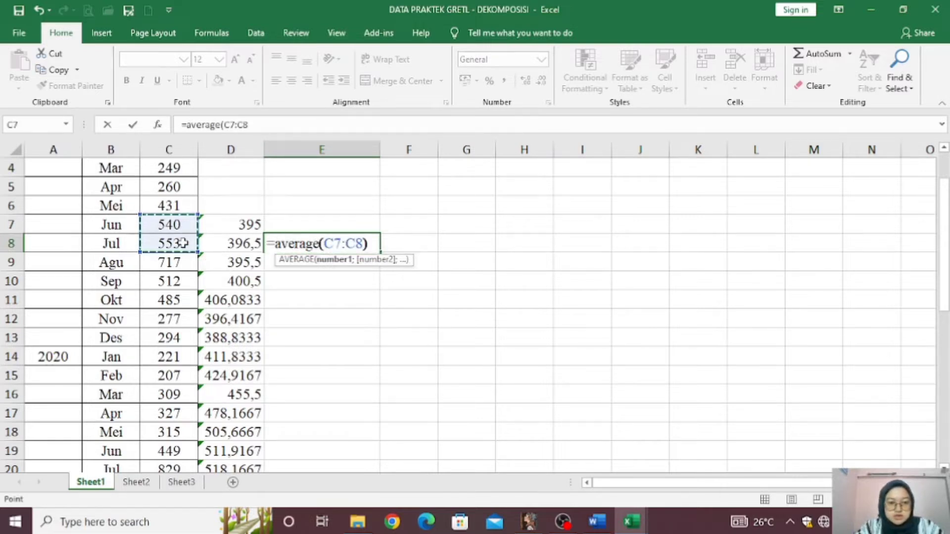
{"action": "key", "text": "Return"}
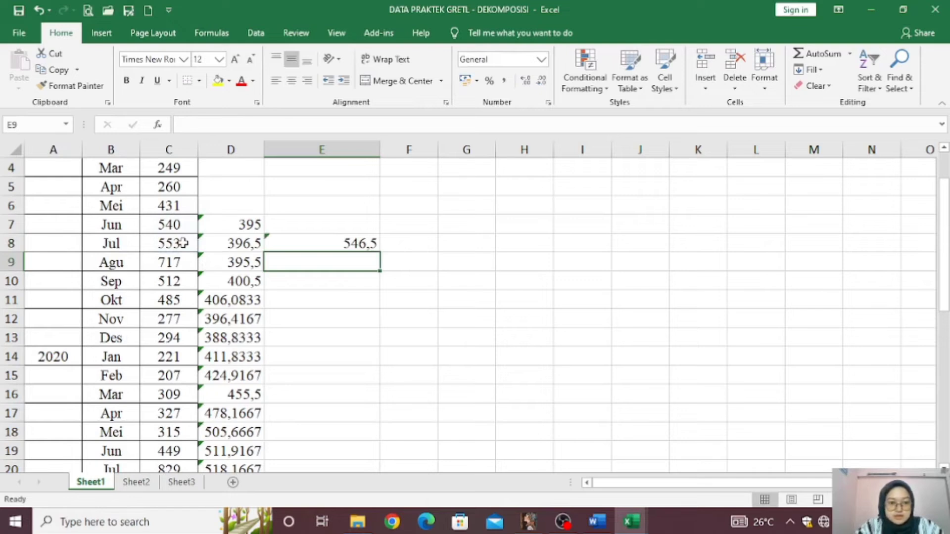
Fill the two-month average formula from E8 down to E31, the June 2021 row
{"action": "left_click", "coordinate": [338, 244]}
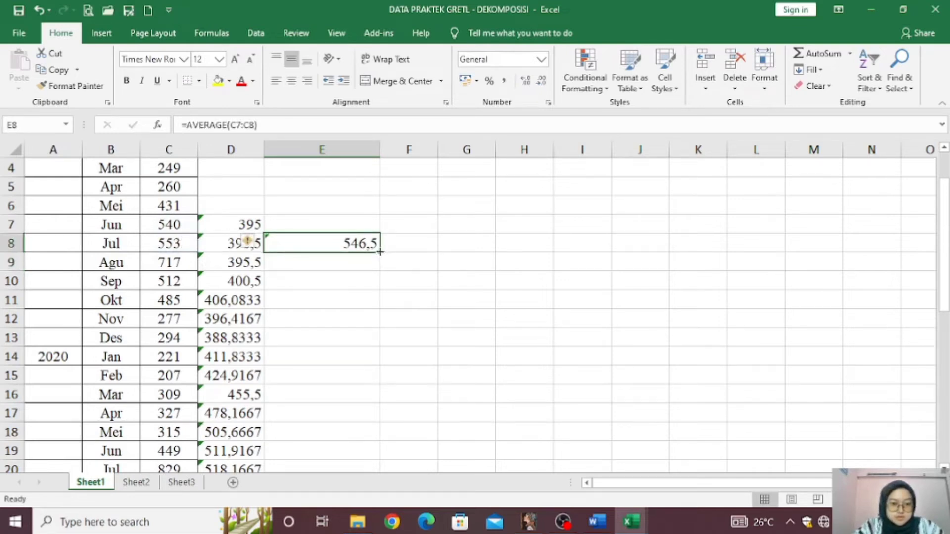
{"action": "left_click_drag", "start_coordinate": [380, 252], "coordinate": [346, 341]}
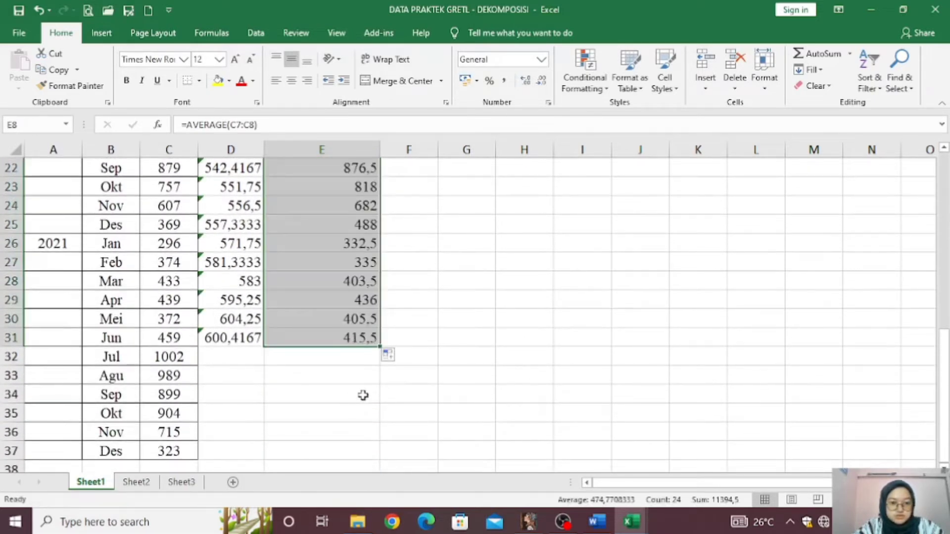
{"action": "scroll", "coordinate": [486, 419], "scroll_direction": "up", "scroll_amount": 4}
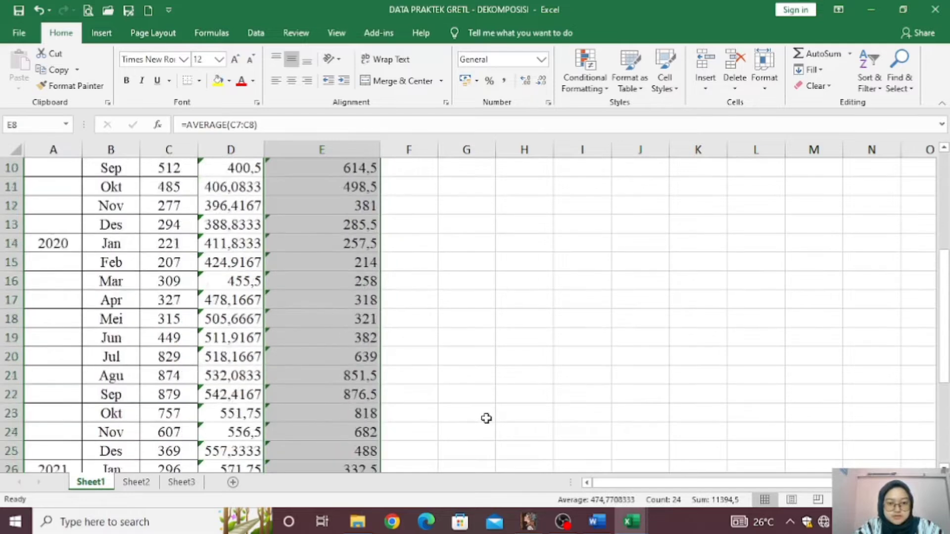
{"action": "scroll", "coordinate": [487, 418], "scroll_direction": "up", "scroll_amount": 3}
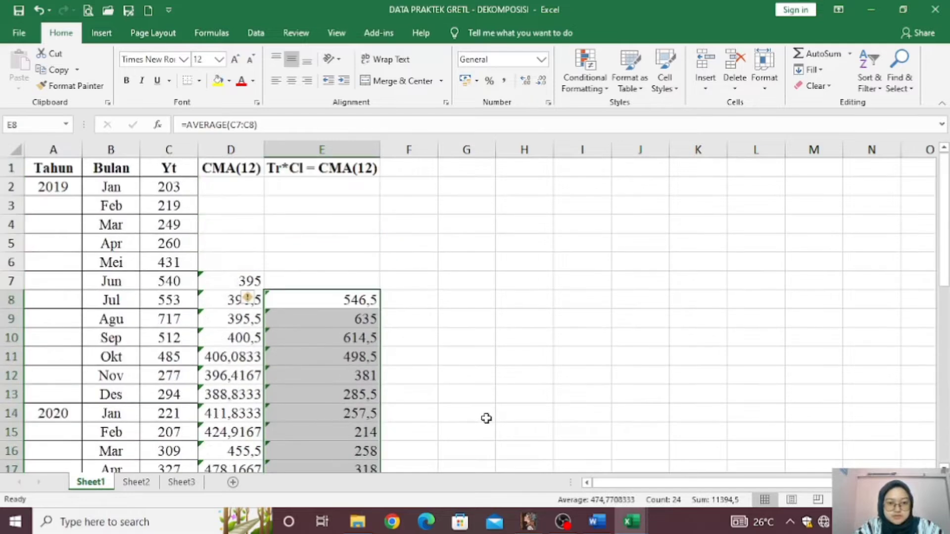
Examine the rows without values at the start and end of the Tr*Cl = CMA(12) column
{"action": "left_click", "coordinate": [408, 171]}
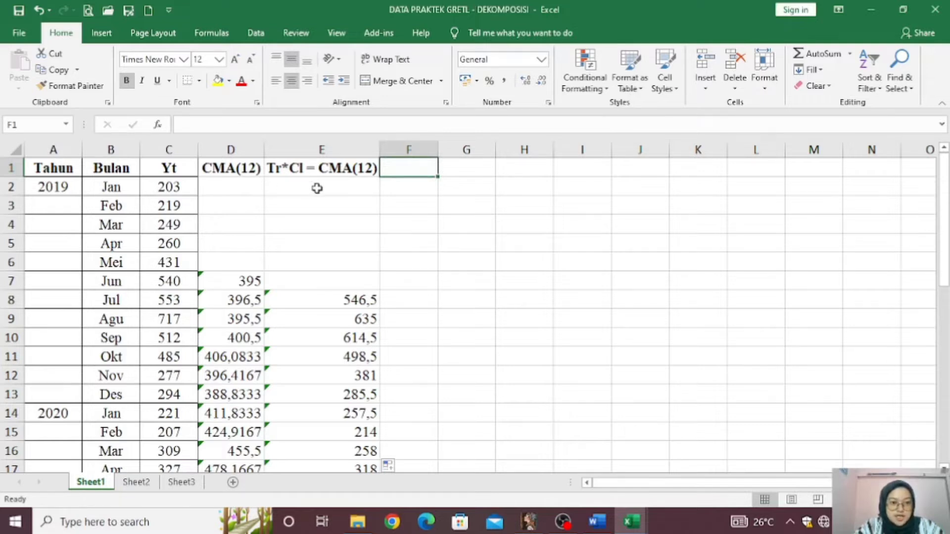
{"action": "left_click", "coordinate": [315, 186]}
{"action": "left_click", "coordinate": [314, 207]}
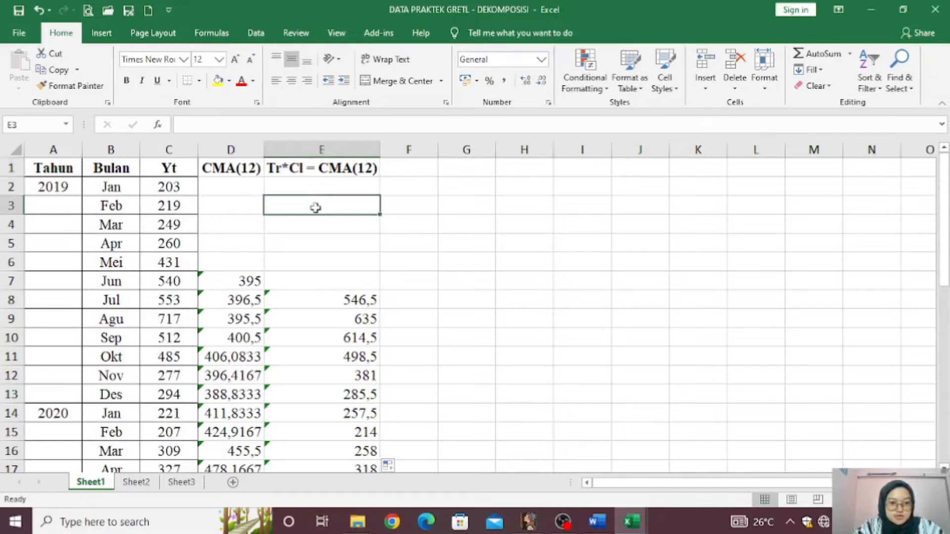
{"action": "left_click", "coordinate": [316, 232]}
{"action": "left_click", "coordinate": [314, 245]}
{"action": "left_click", "coordinate": [317, 277]}
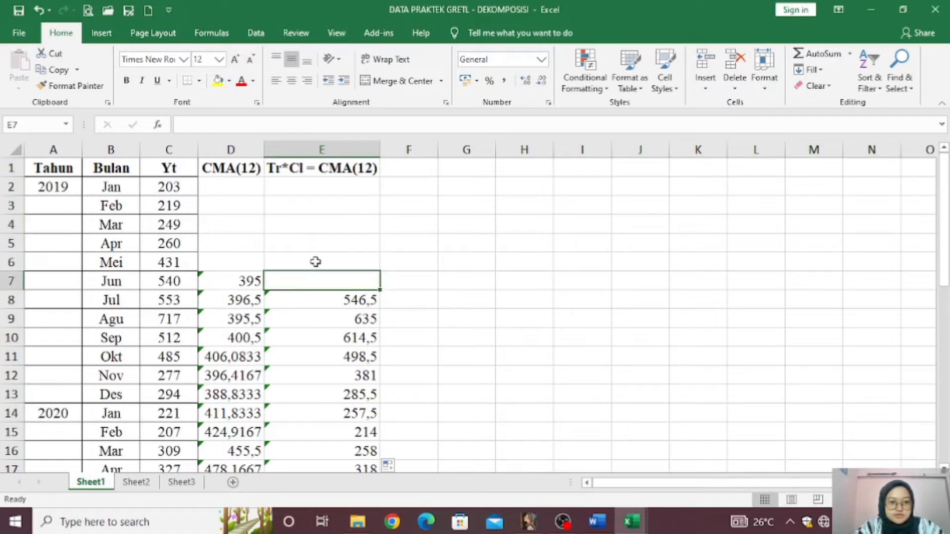
{"action": "left_click", "coordinate": [315, 262]}
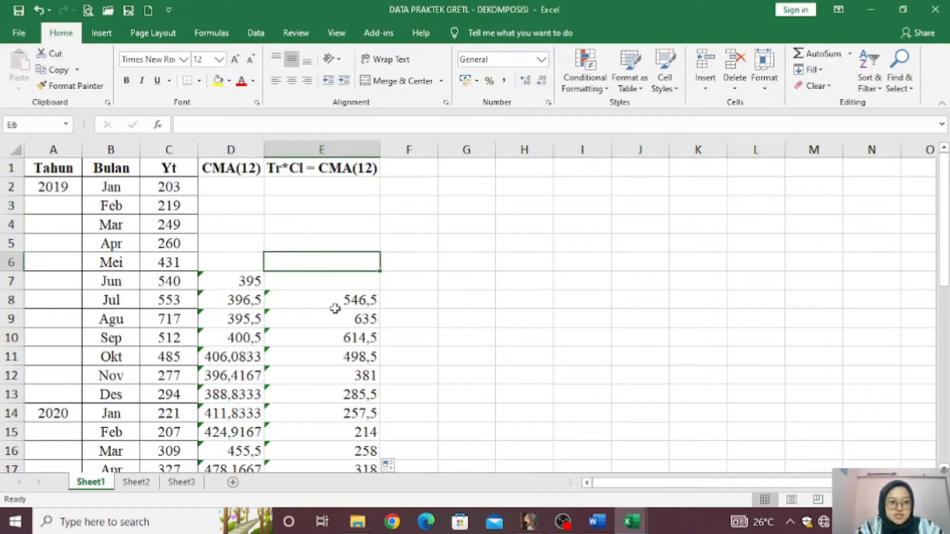
{"action": "scroll", "coordinate": [357, 314], "scroll_direction": "down", "scroll_amount": 7}
{"action": "scroll", "coordinate": [361, 315], "scroll_direction": "down", "scroll_amount": 1}
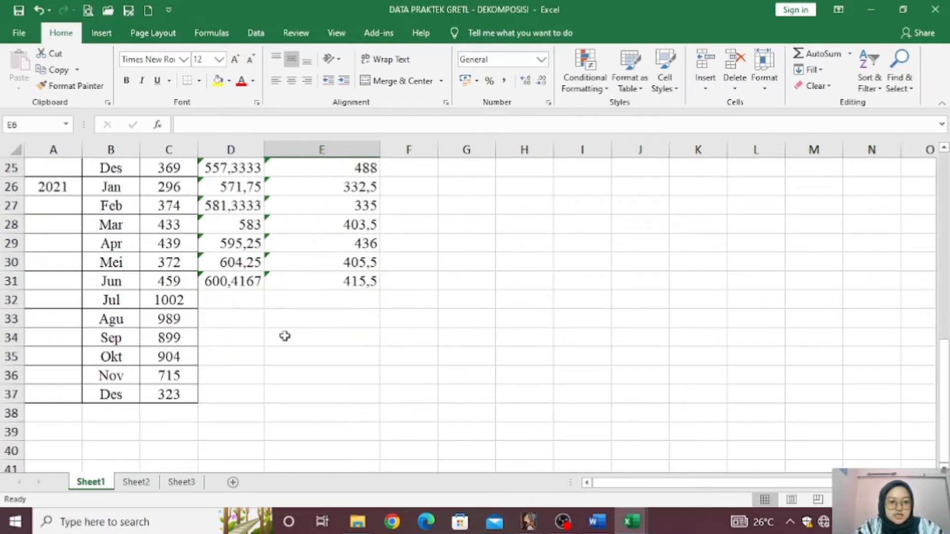
{"action": "left_click", "coordinate": [328, 396]}
{"action": "left_click", "coordinate": [330, 374]}
{"action": "left_click", "coordinate": [336, 355]}
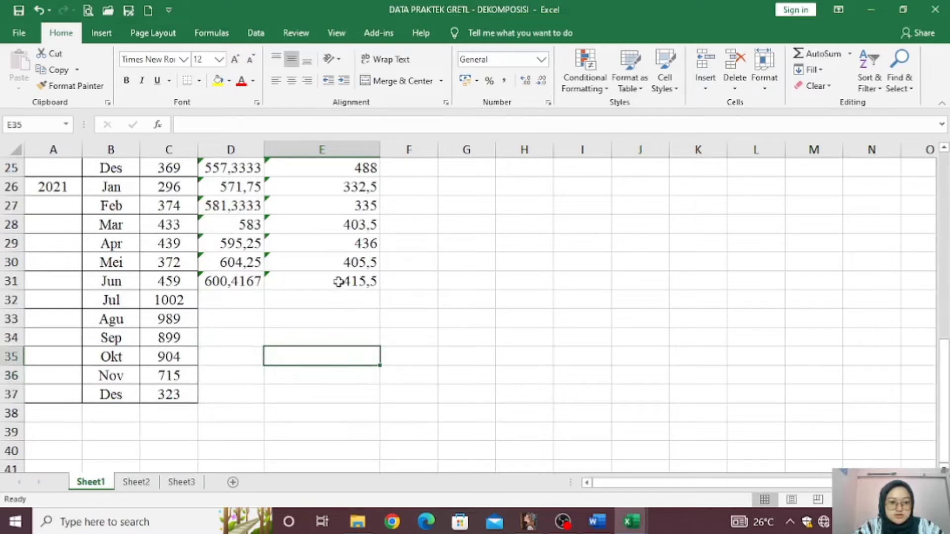
{"action": "scroll", "coordinate": [398, 346], "scroll_direction": "up", "scroll_amount": 2}
{"action": "scroll", "coordinate": [398, 346], "scroll_direction": "up", "scroll_amount": 6}
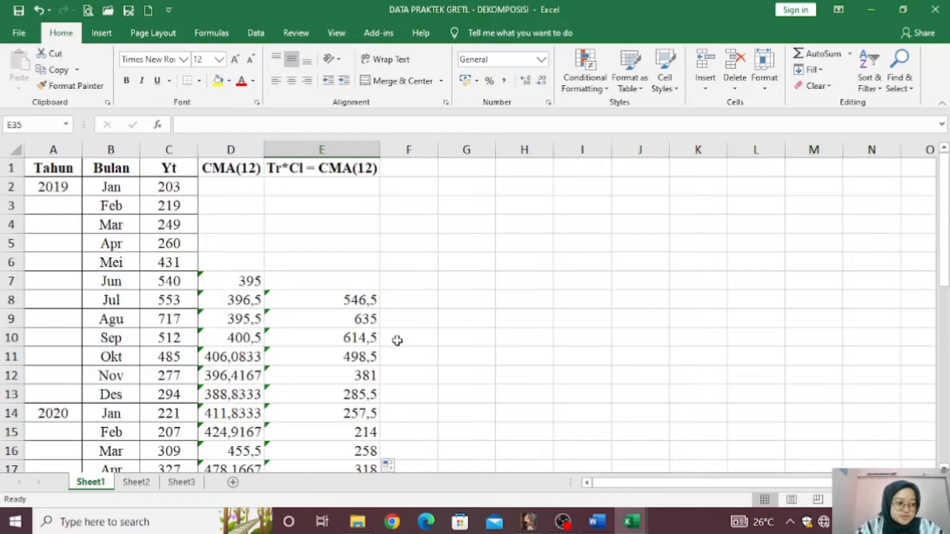
Switch to gretl and clear the current data set, ending the session
{"action": "mouse_move", "coordinate": [528, 521]}
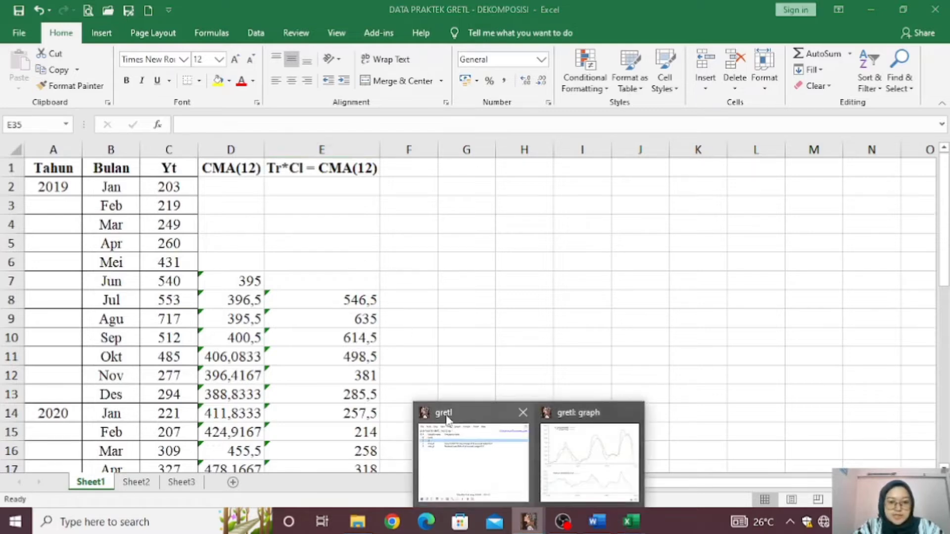
{"action": "left_click", "coordinate": [456, 454]}
{"action": "left_click", "coordinate": [448, 124]}
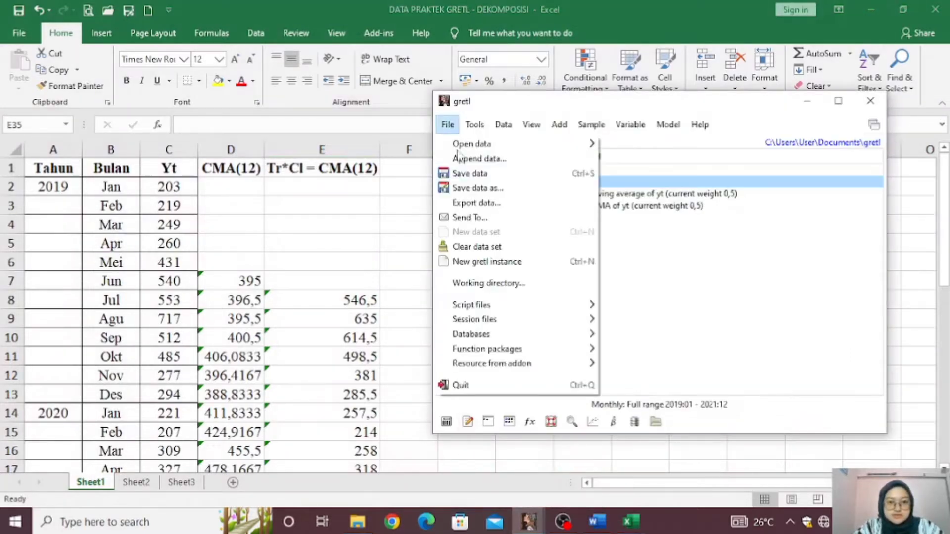
{"action": "key", "text": "Escape"}
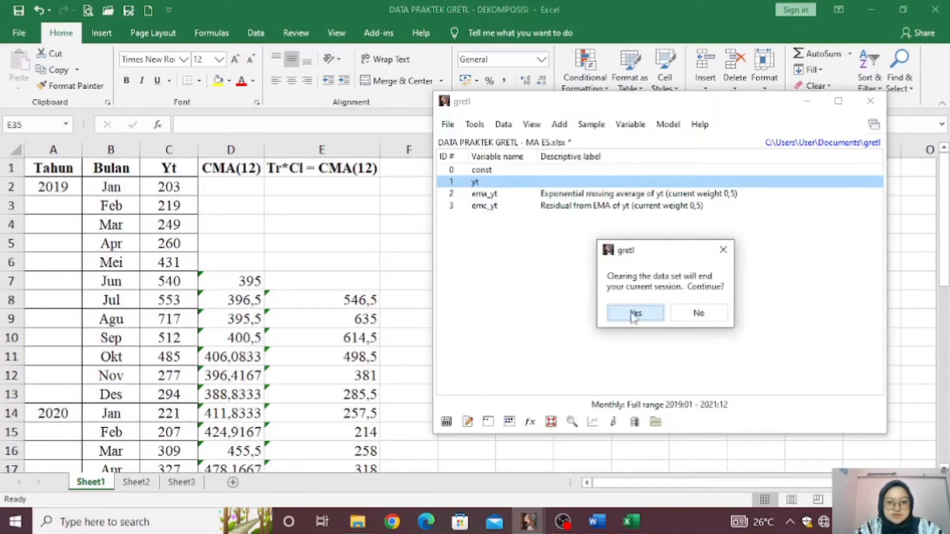
{"action": "left_click", "coordinate": [638, 315]}
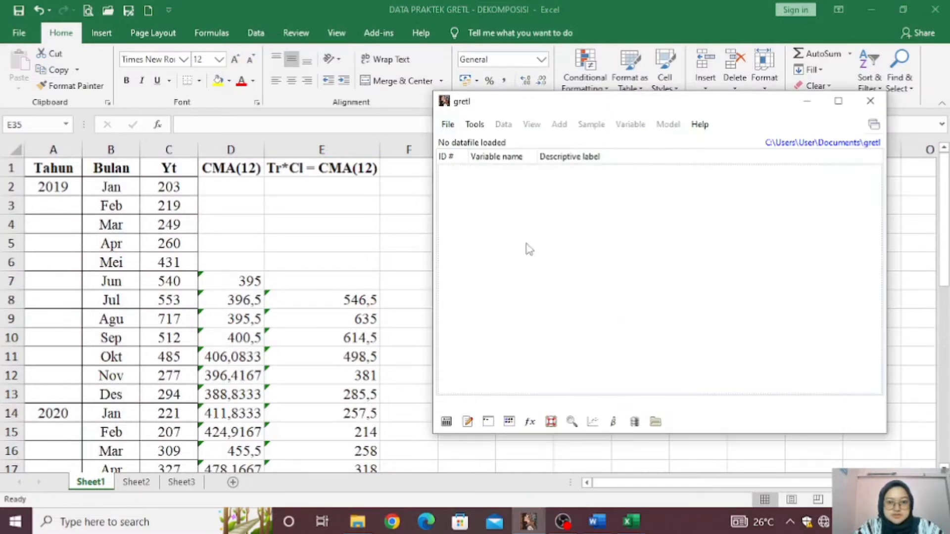
Open the Excel file DATA PRAKTEK GRETL - DEKOMPOSISI.xlsx from the D: drive, importing from column 3 (C)
{"action": "left_click", "coordinate": [448, 124]}
{"action": "mouse_move", "coordinate": [474, 124]}
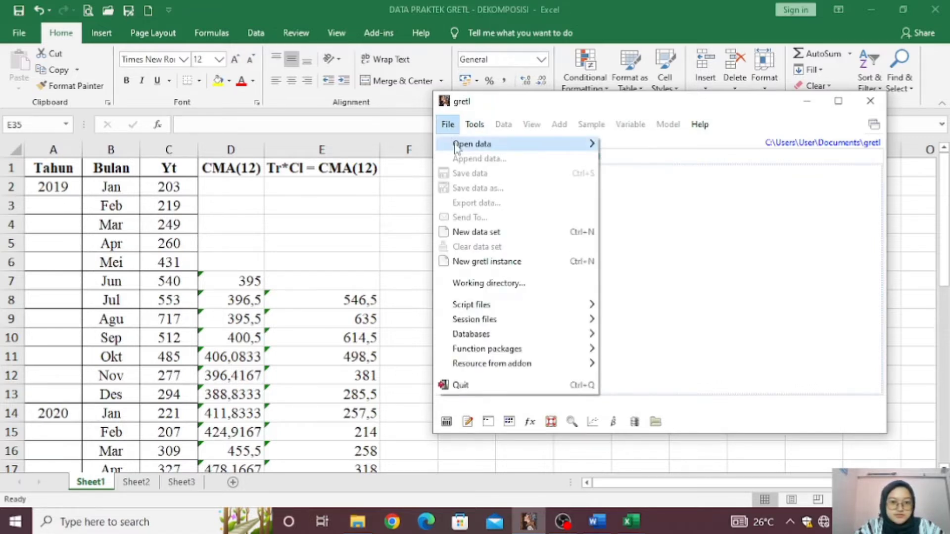
{"action": "mouse_move", "coordinate": [455, 147]}
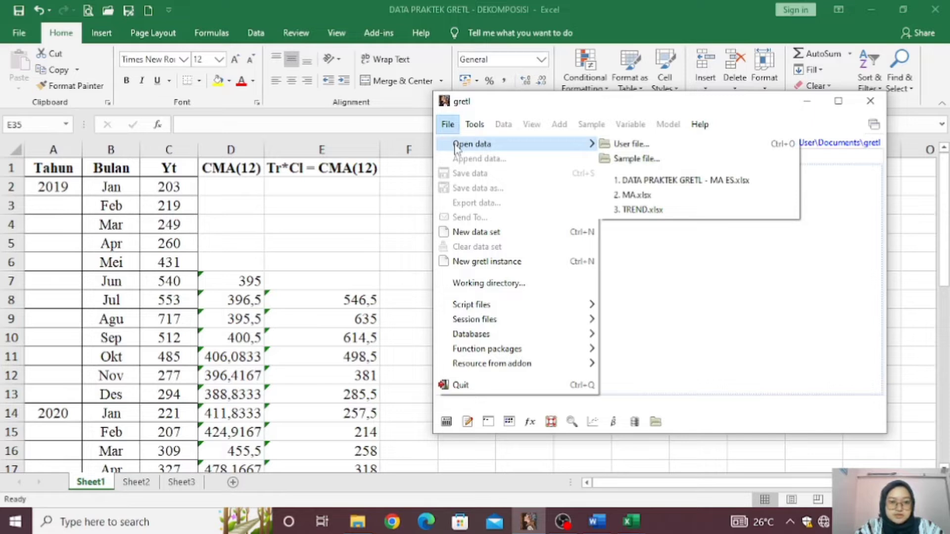
{"action": "left_click", "coordinate": [455, 147]}
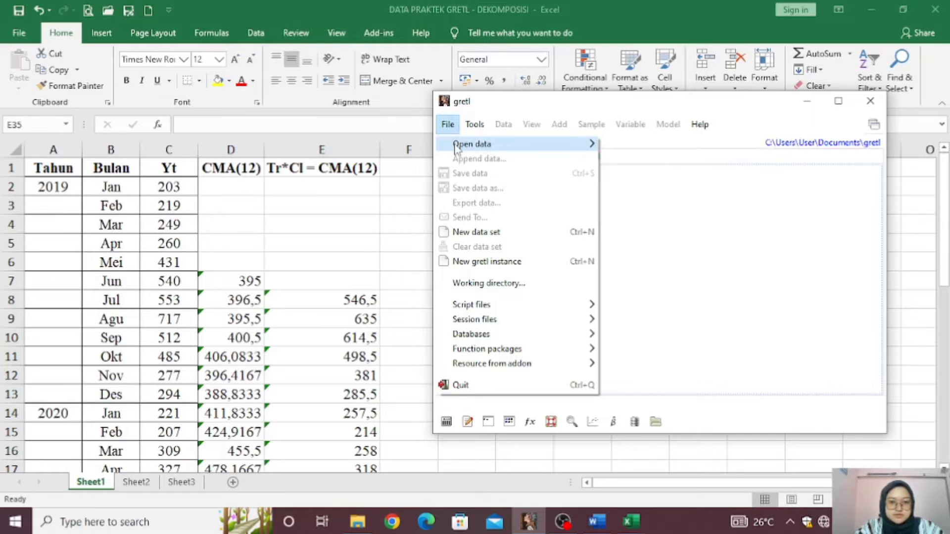
{"action": "mouse_move", "coordinate": [584, 148]}
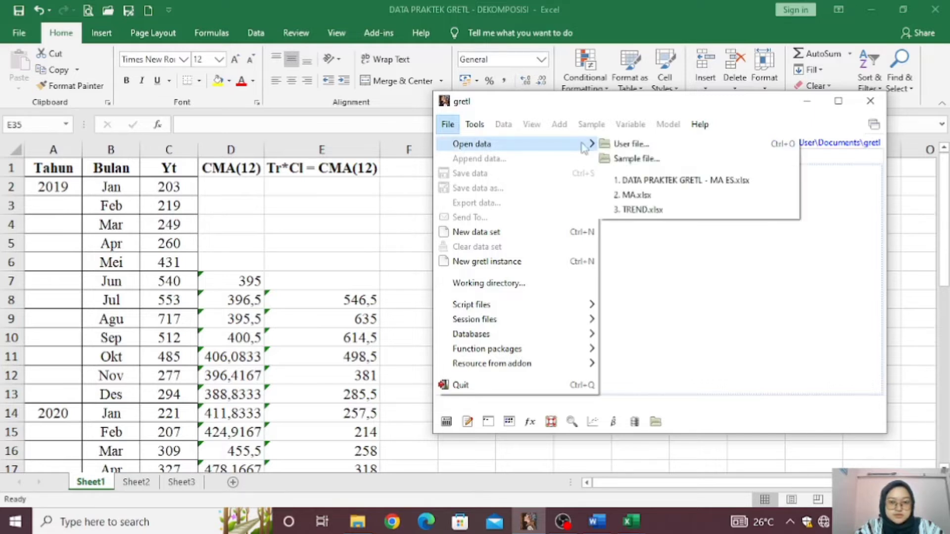
{"action": "left_click", "coordinate": [615, 144]}
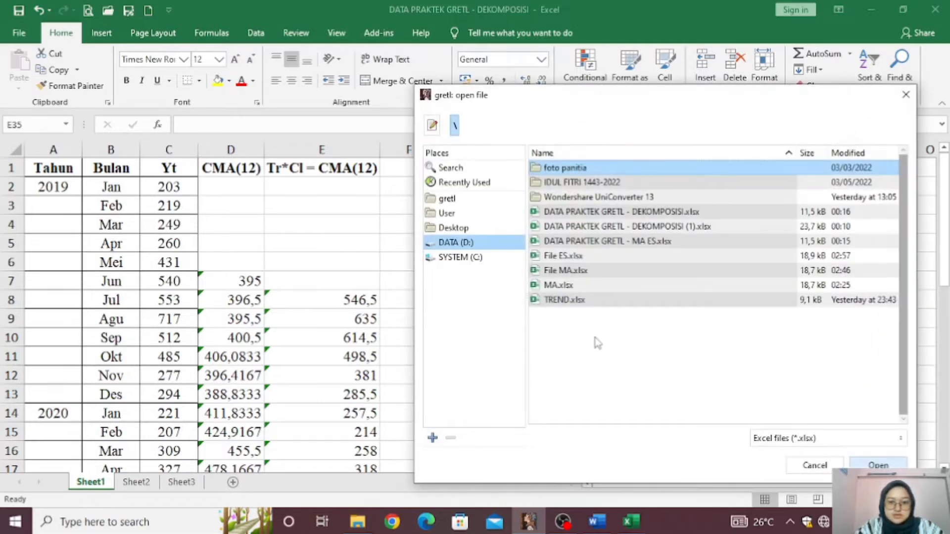
{"action": "left_click", "coordinate": [599, 212]}
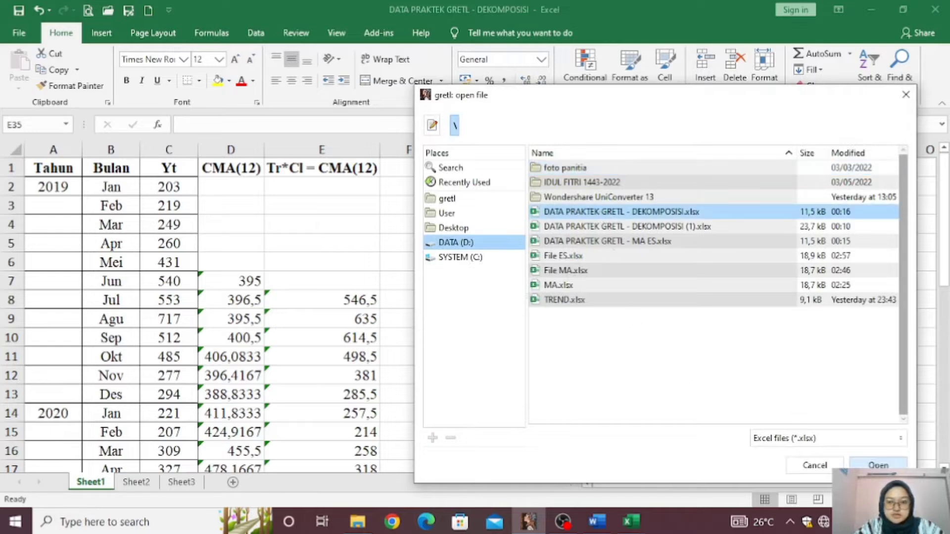
{"action": "left_click", "coordinate": [879, 465]}
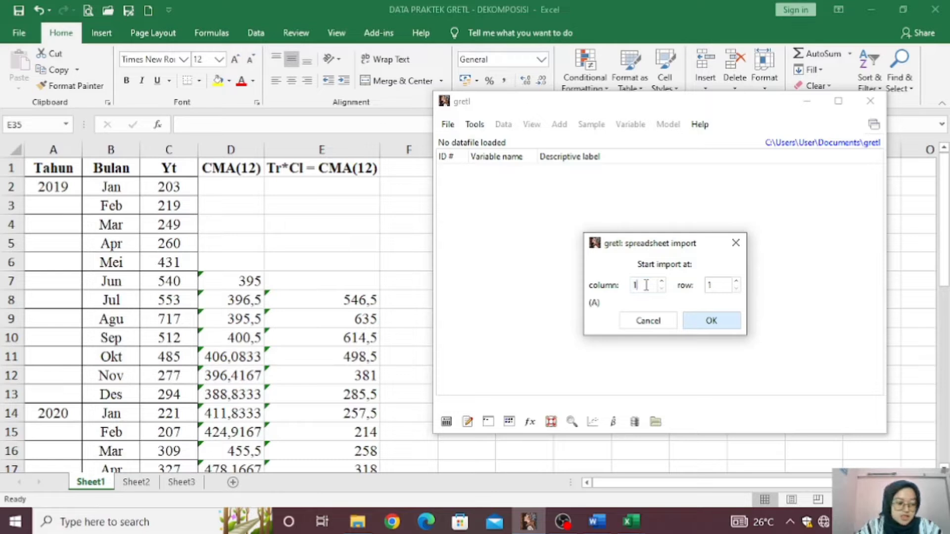
{"action": "type", "text": "3"}
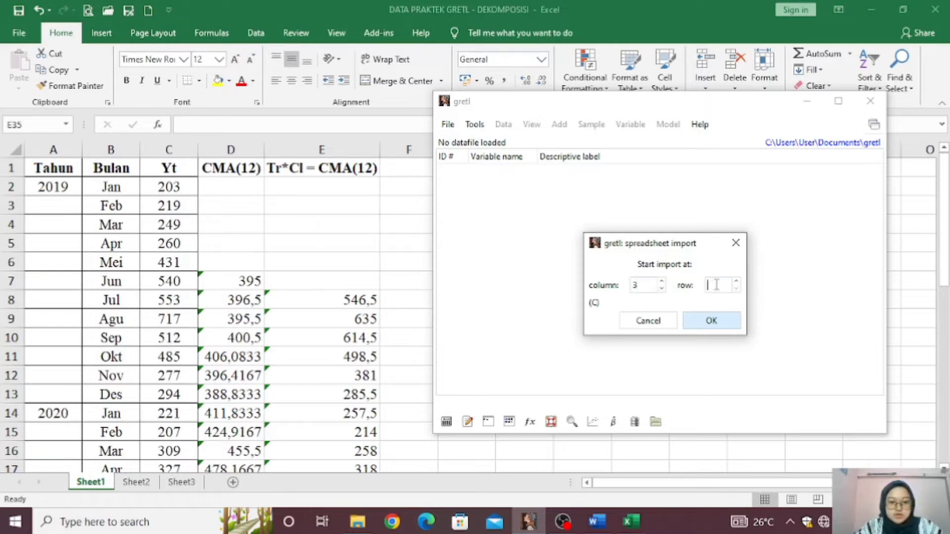
{"action": "left_click", "coordinate": [711, 322]}
Interpret the imported data as a time series with monthly frequency
{"action": "left_click", "coordinate": [685, 317]}
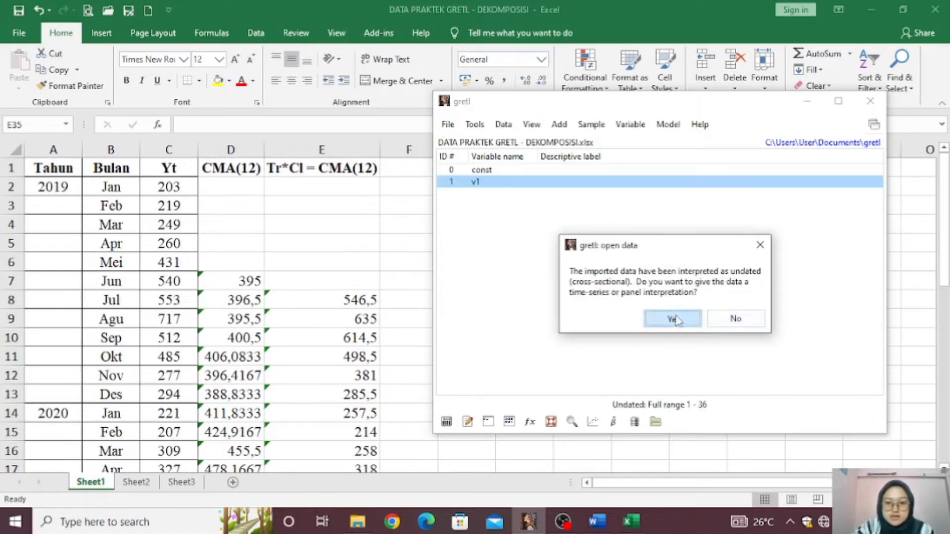
{"action": "left_click", "coordinate": [623, 332]}
{"action": "left_click", "coordinate": [728, 379]}
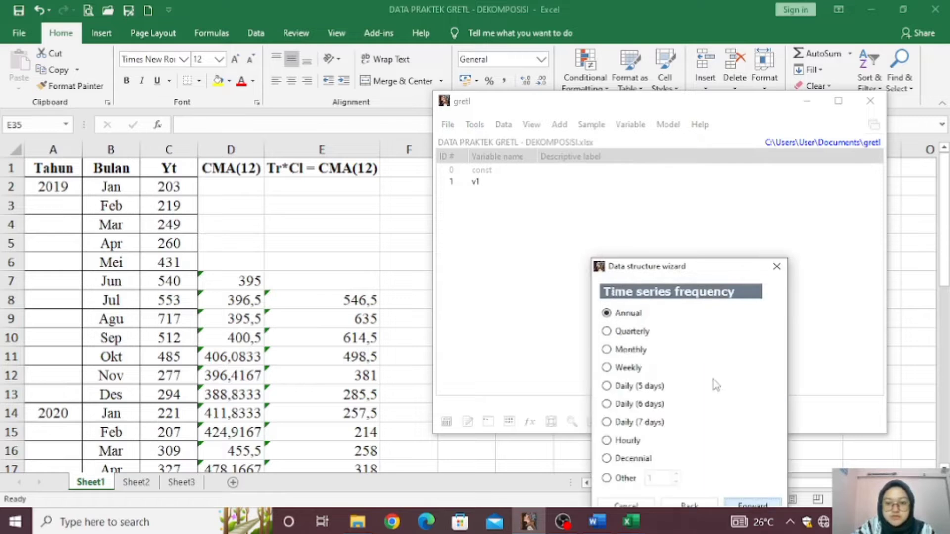
{"action": "left_click", "coordinate": [608, 350]}
{"action": "left_click_drag", "start_coordinate": [663, 267], "coordinate": [656, 167]}
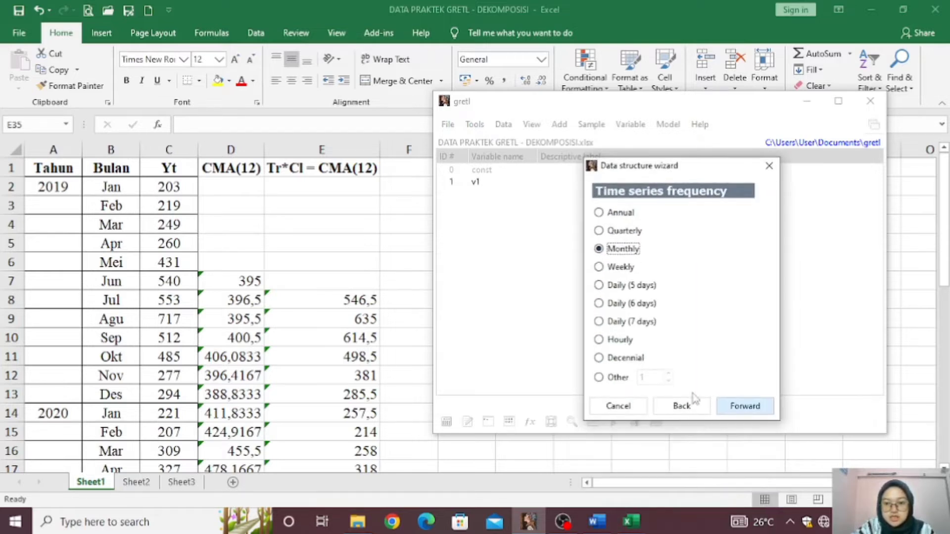
{"action": "left_click", "coordinate": [744, 406]}
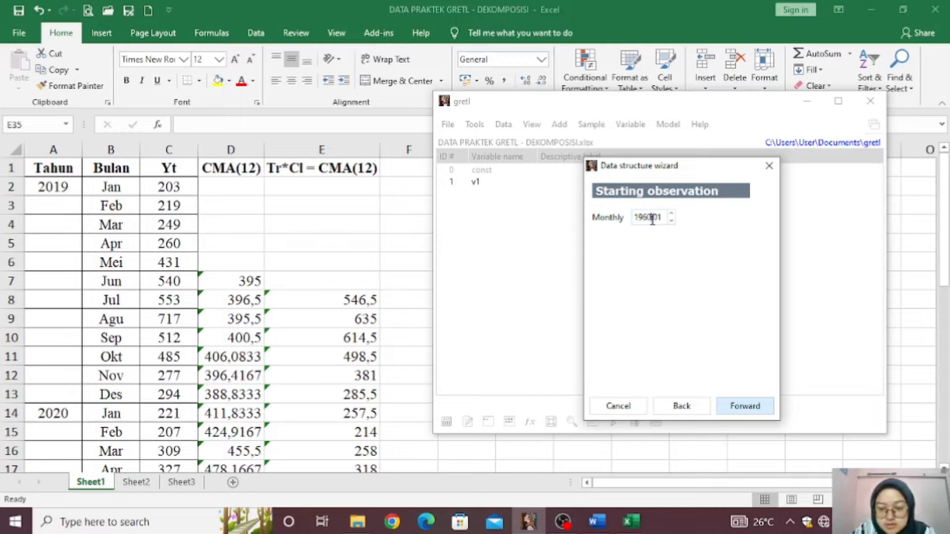
Set the starting observation to 2019:01 and apply the data structure
{"action": "key", "text": "BackSpace"}
{"action": "key", "text": "BackSpace"}
{"action": "key", "text": "BackSpace"}
{"action": "key", "text": "BackSpace"}
{"action": "type", "text": "20"}
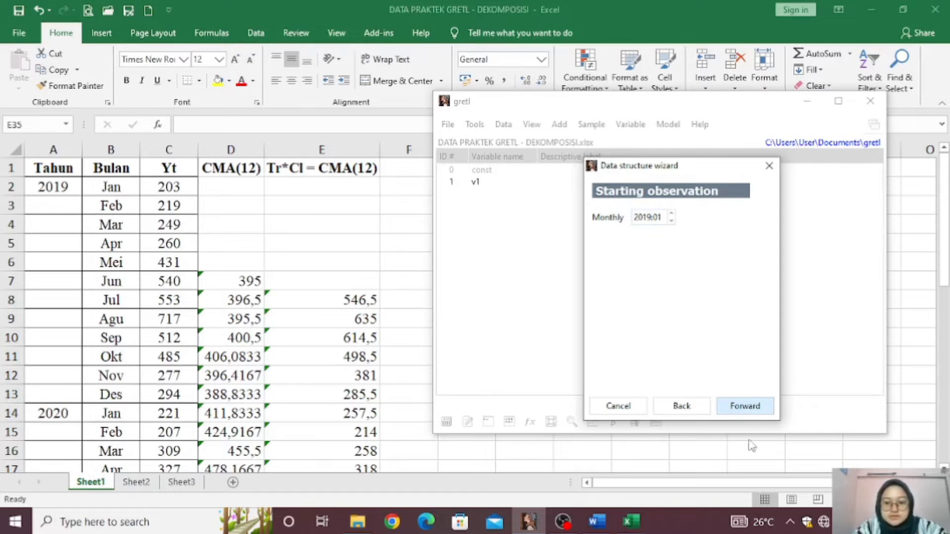
{"action": "left_click", "coordinate": [745, 407]}
{"action": "left_click", "coordinate": [748, 410]}
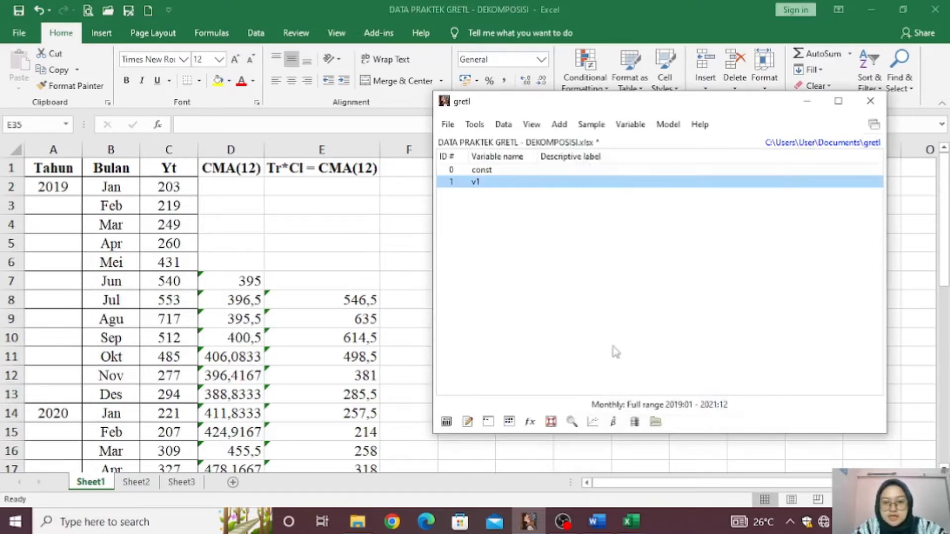
Rename the imported variable v1 as yt
{"action": "right_click", "coordinate": [297, 199]}
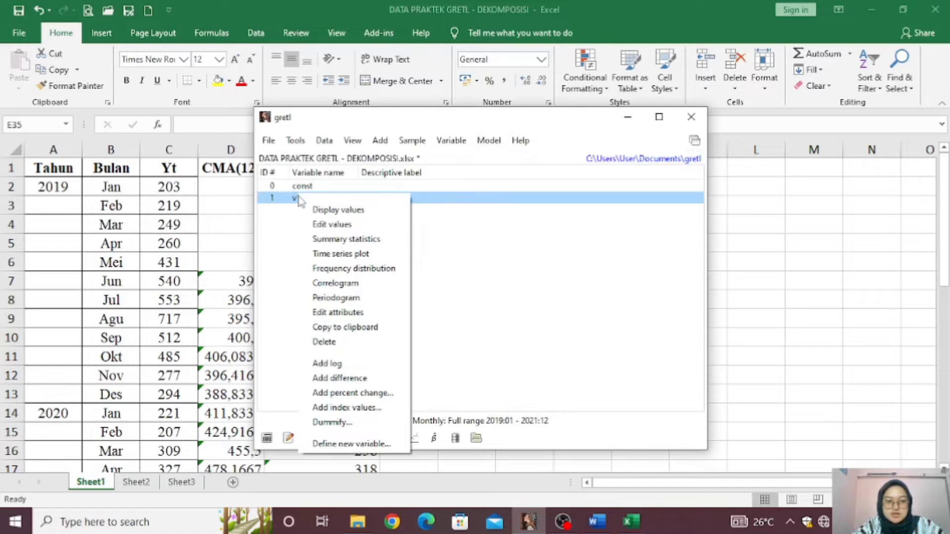
{"action": "left_click", "coordinate": [338, 313]}
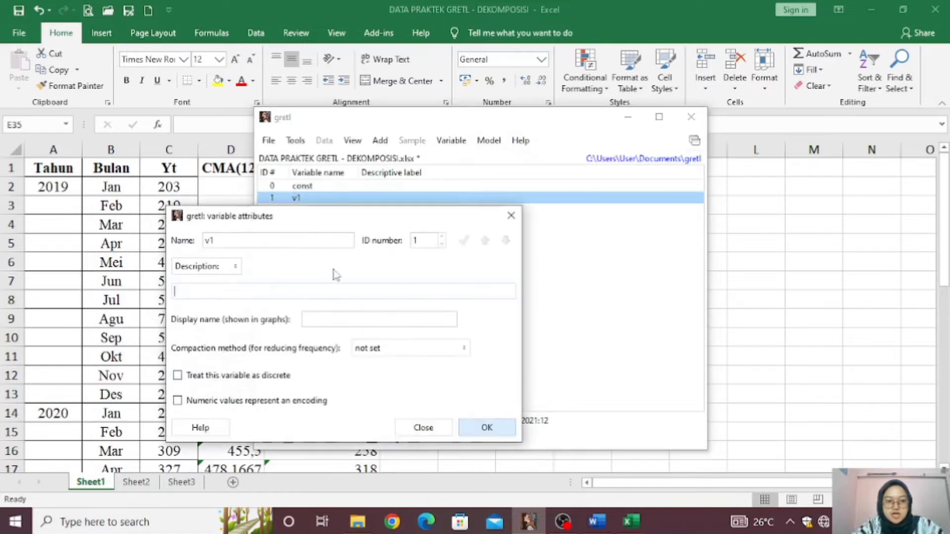
{"action": "left_click", "coordinate": [242, 241]}
{"action": "key", "text": "BackSpace"}
{"action": "key", "text": "BackSpace"}
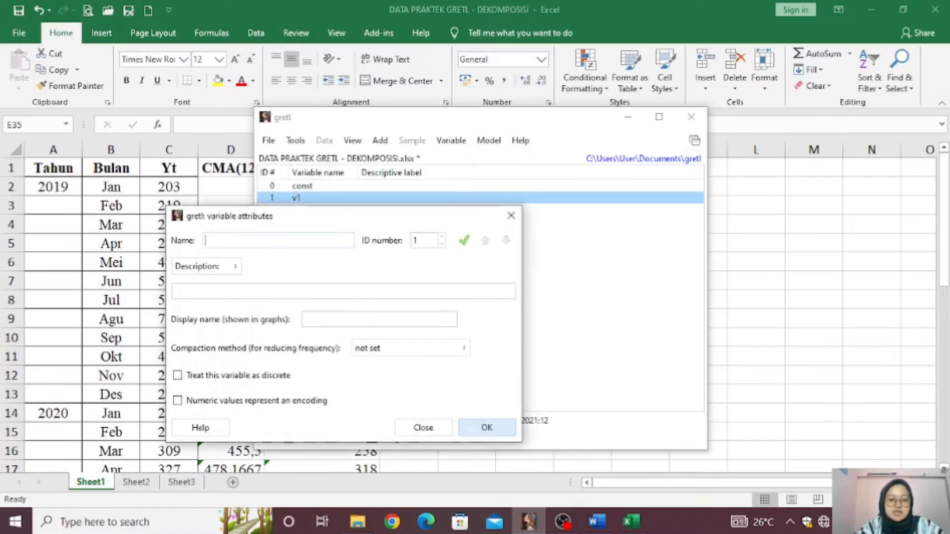
{"action": "left_click", "coordinate": [487, 427]}
Filter yt with a centered 12-observation simple moving average, graphing the original, smoothed and residual series and saving ma_yt and mc_yt
{"action": "left_click_drag", "start_coordinate": [435, 124], "coordinate": [465, 106]}
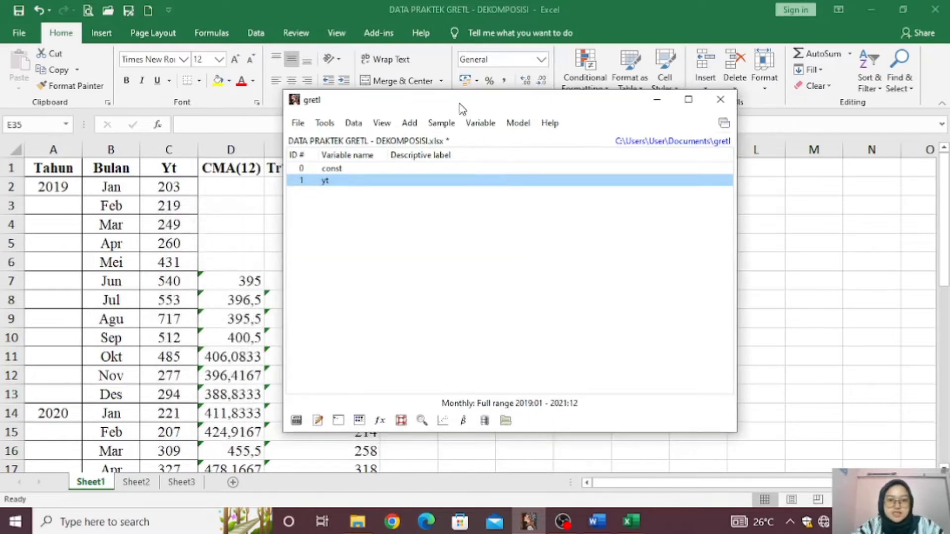
{"action": "left_click", "coordinate": [482, 126]}
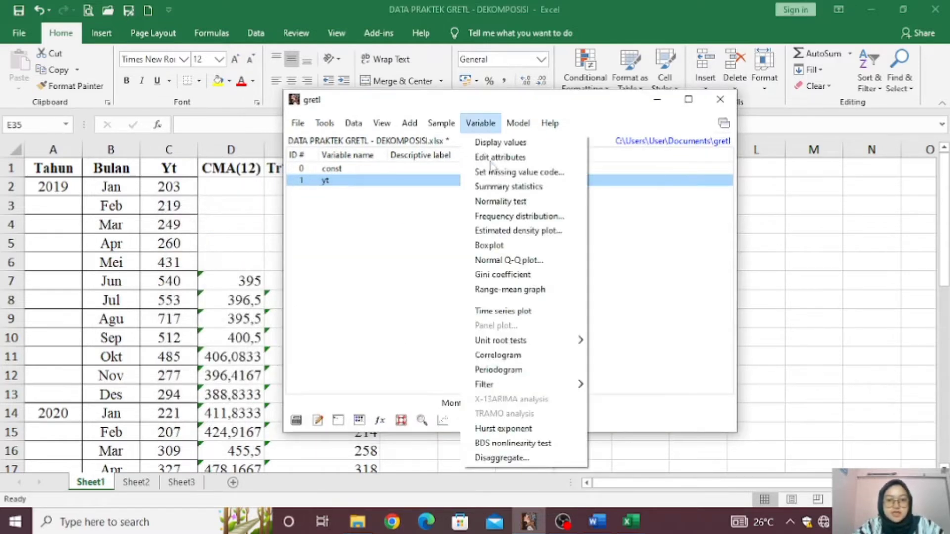
{"action": "mouse_move", "coordinate": [547, 386]}
{"action": "left_click", "coordinate": [606, 385]}
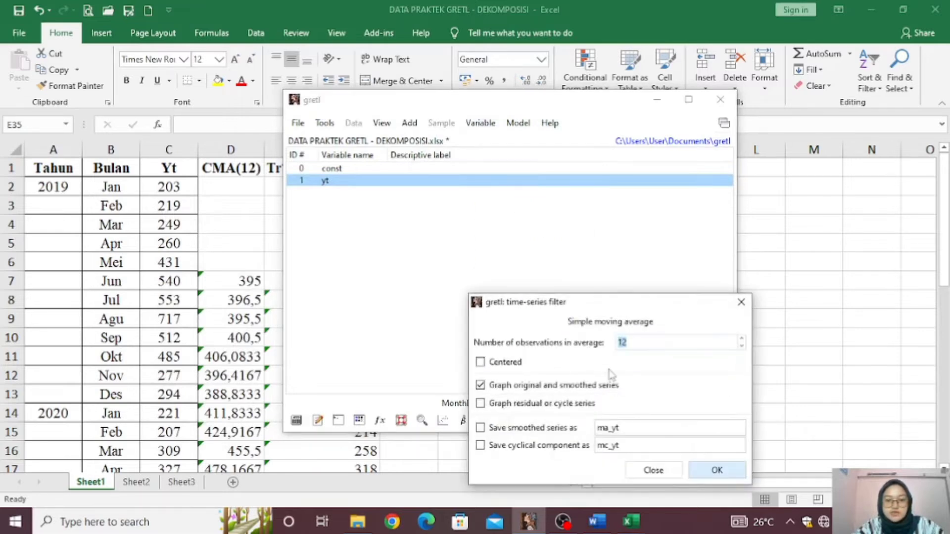
{"action": "left_click_drag", "start_coordinate": [600, 305], "coordinate": [550, 151]}
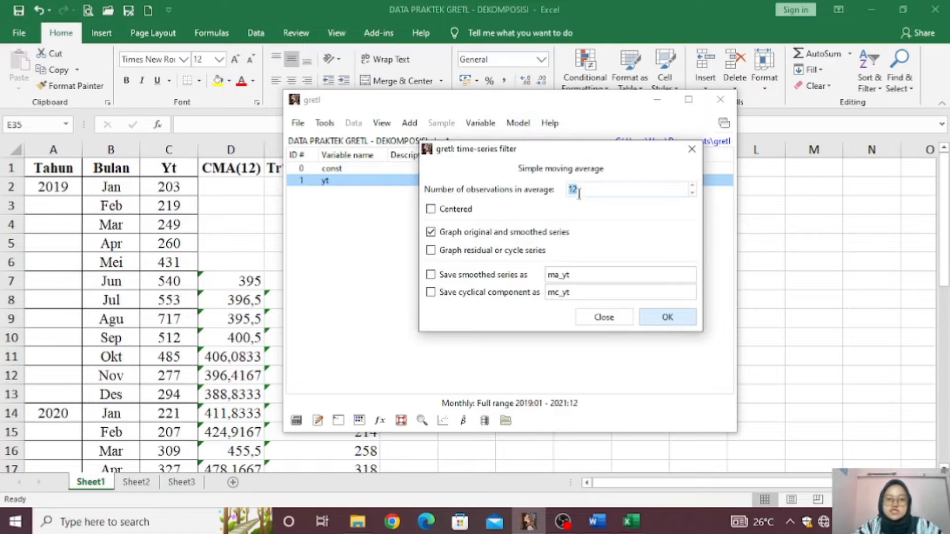
{"action": "left_click", "coordinate": [431, 209]}
{"action": "left_click", "coordinate": [431, 250]}
{"action": "left_click", "coordinate": [431, 275]}
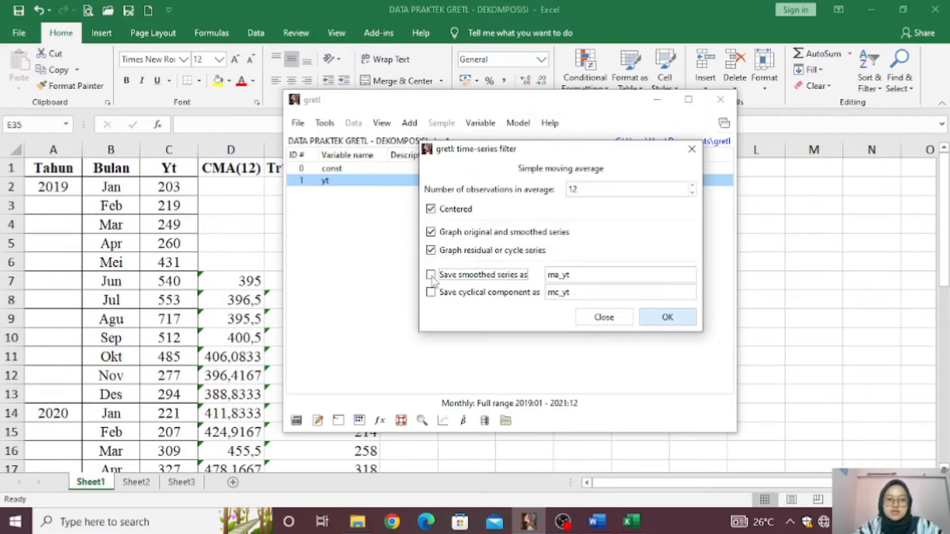
{"action": "left_click", "coordinate": [431, 293]}
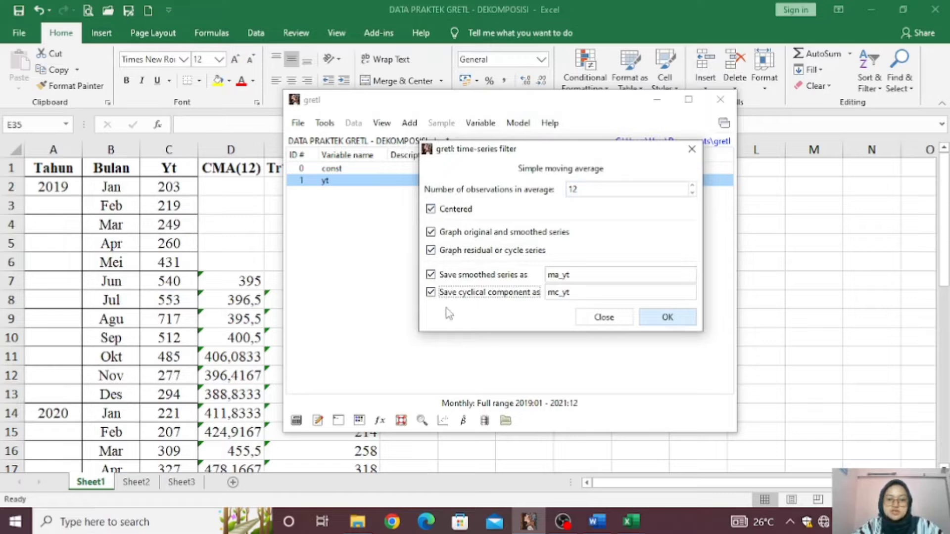
{"action": "left_click", "coordinate": [667, 317]}
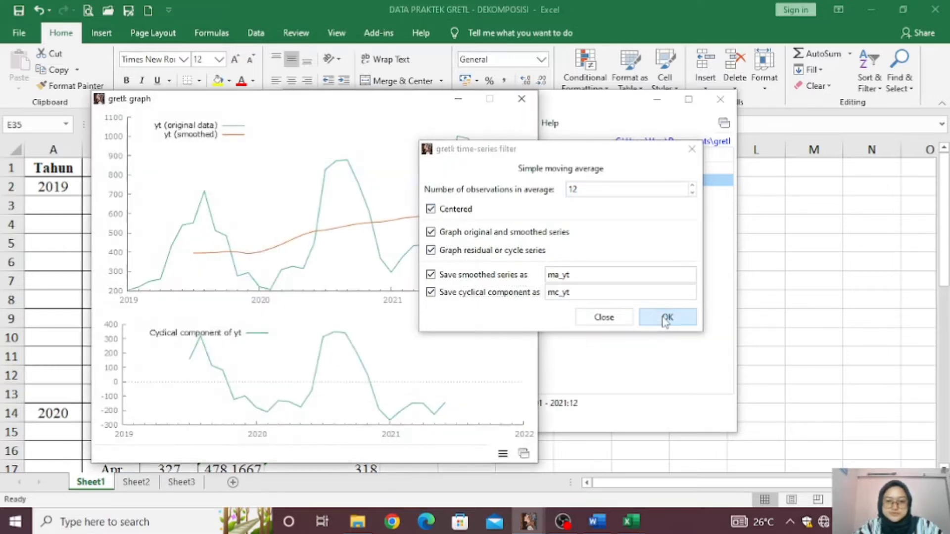
{"action": "left_click", "coordinate": [692, 148]}
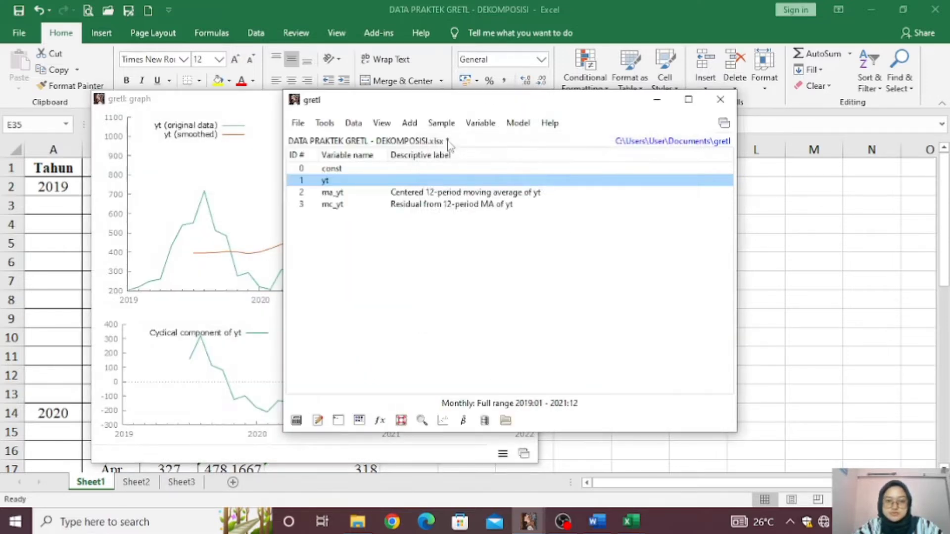
Examine the graph of the original, smoothed and cyclical yt series, and return to the Excel sheet
{"action": "left_click_drag", "start_coordinate": [443, 105], "coordinate": [689, 182]}
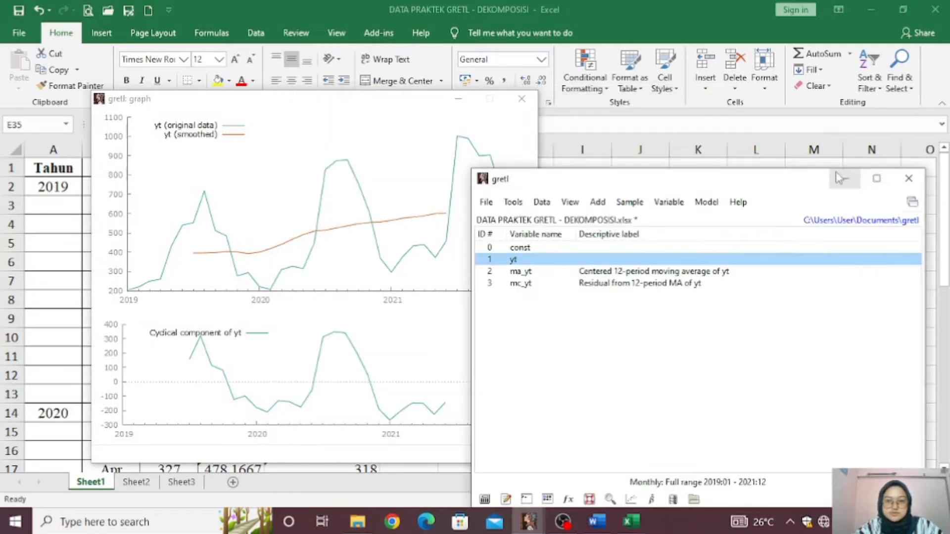
{"action": "left_click", "coordinate": [825, 181]}
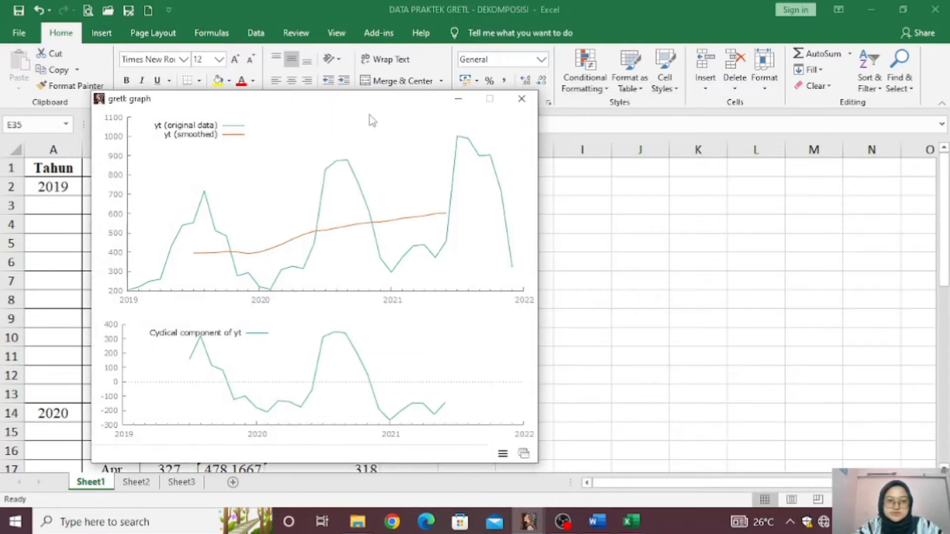
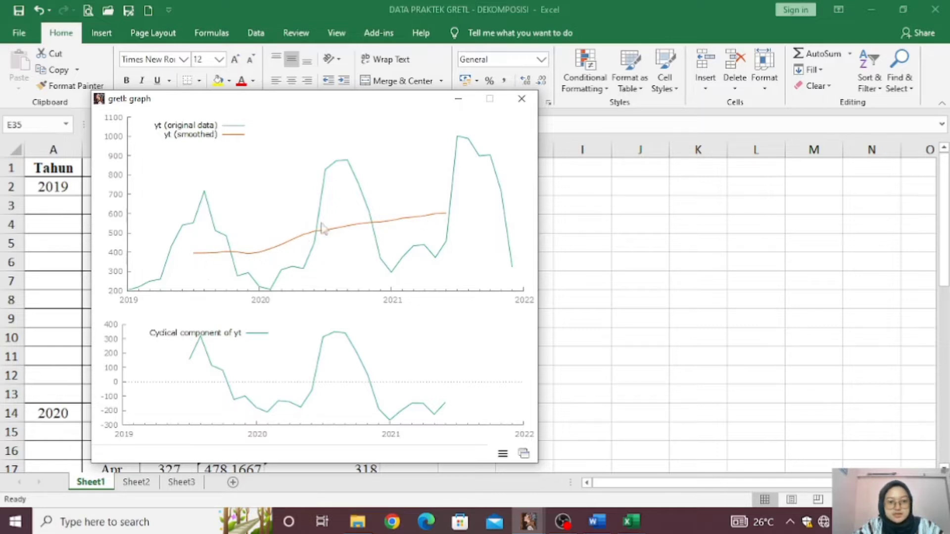
{"action": "left_click", "coordinate": [459, 100]}
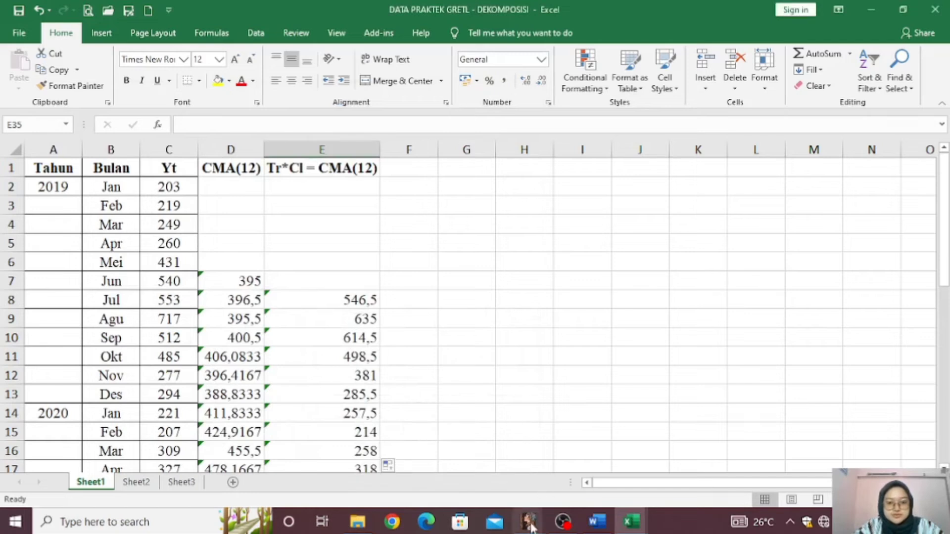
Enter the bold header "Sn*Ir = Yt/(Tr*Cl)" in F1 and widen column F to fit it
{"action": "left_click", "coordinate": [406, 170]}
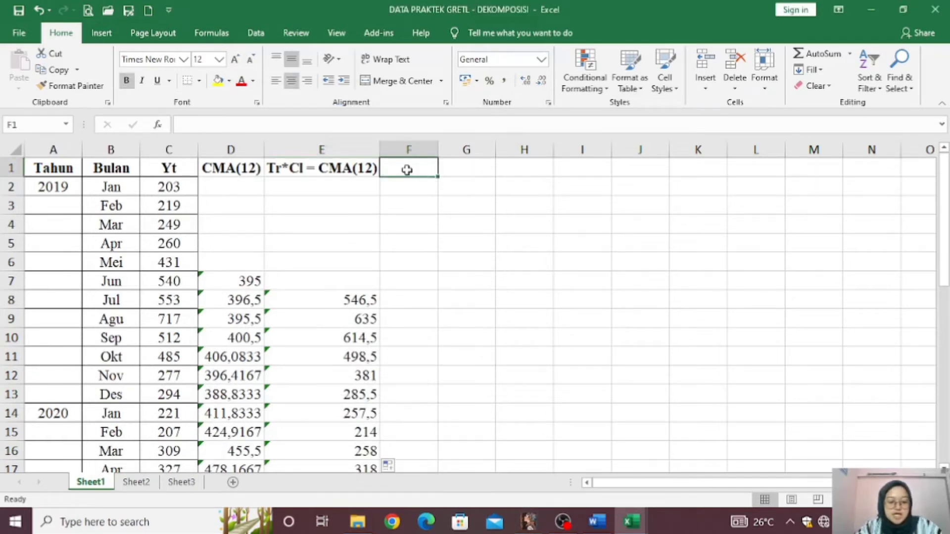
{"action": "type", "text": "Sn"}
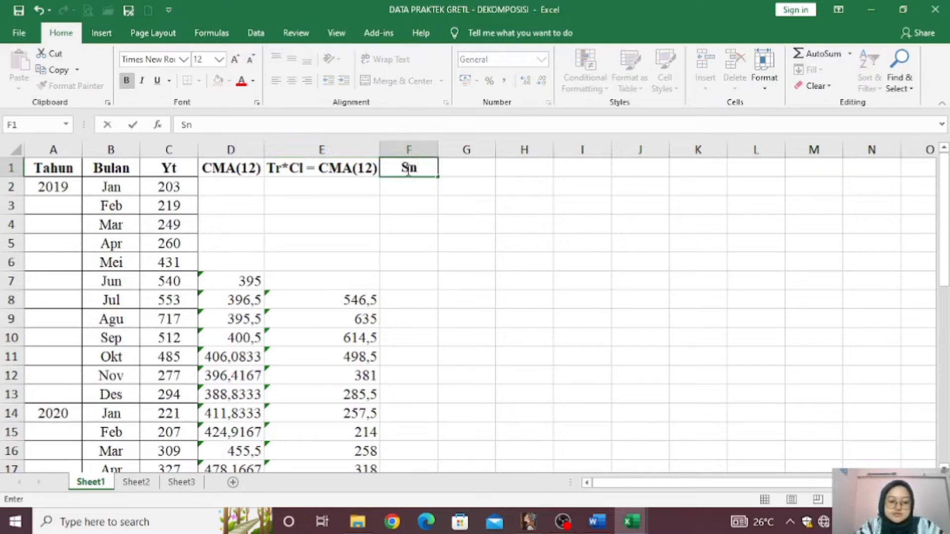
{"action": "type", "text": "*I"}
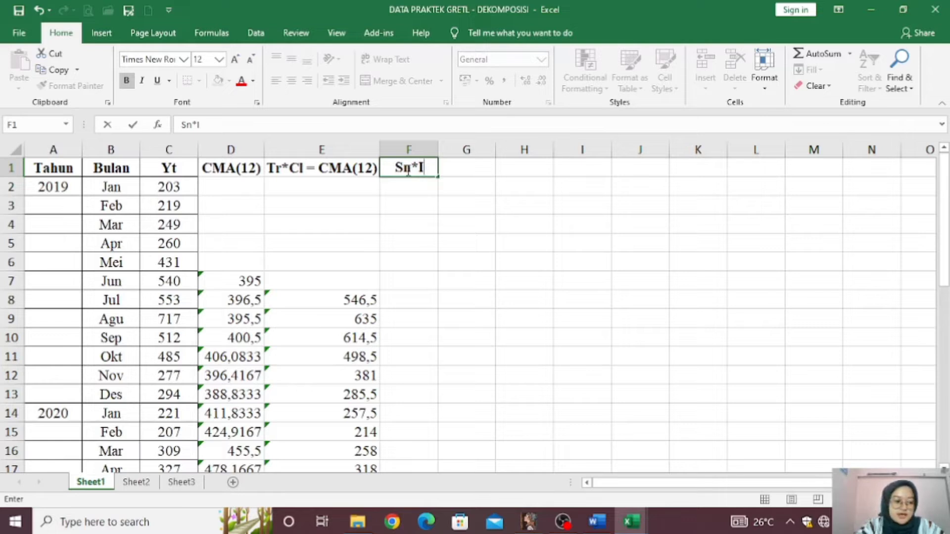
{"action": "type", "text": "r"}
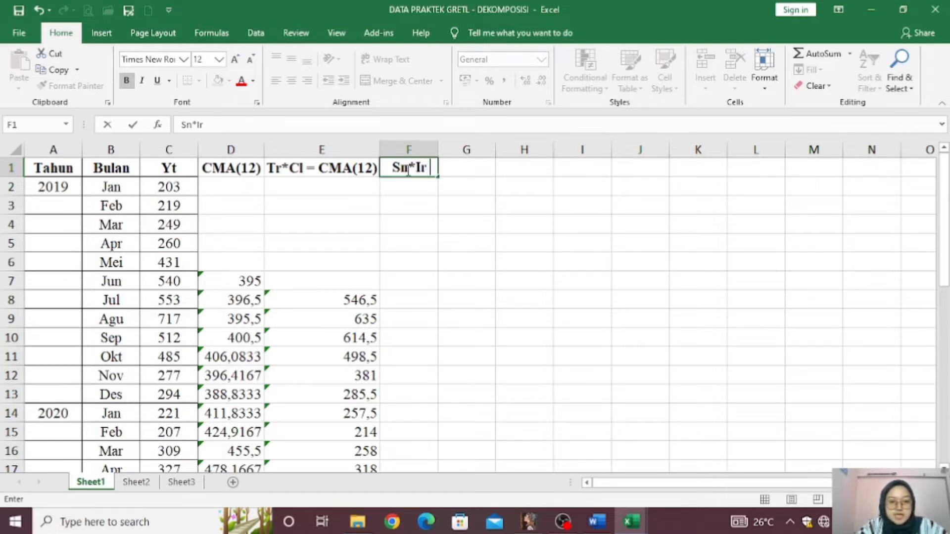
{"action": "type", "text": " ="}
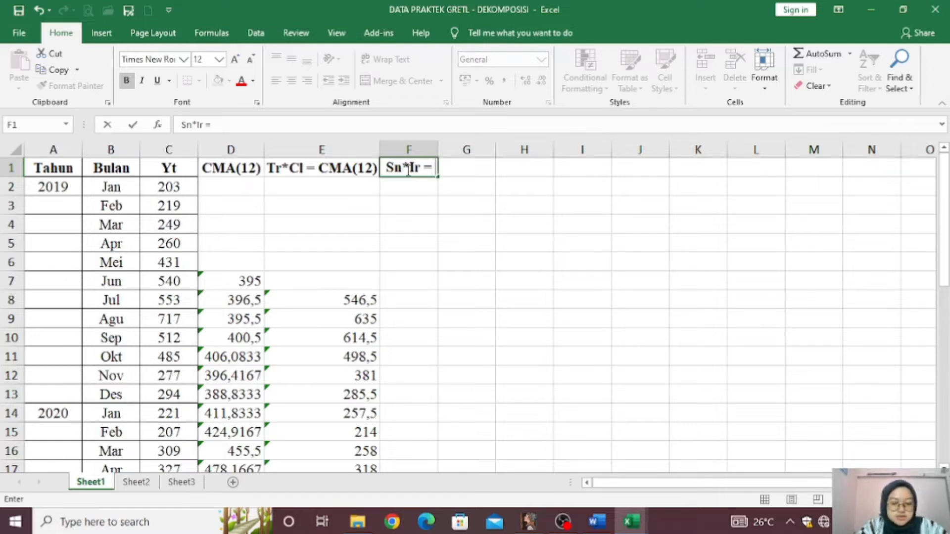
{"action": "type", "text": " Yt"}
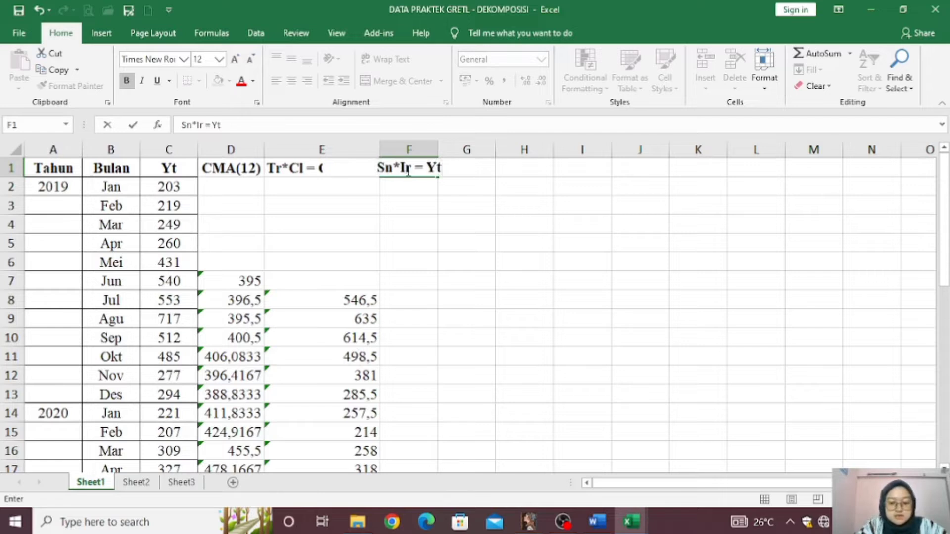
{"action": "type", "text": "/"}
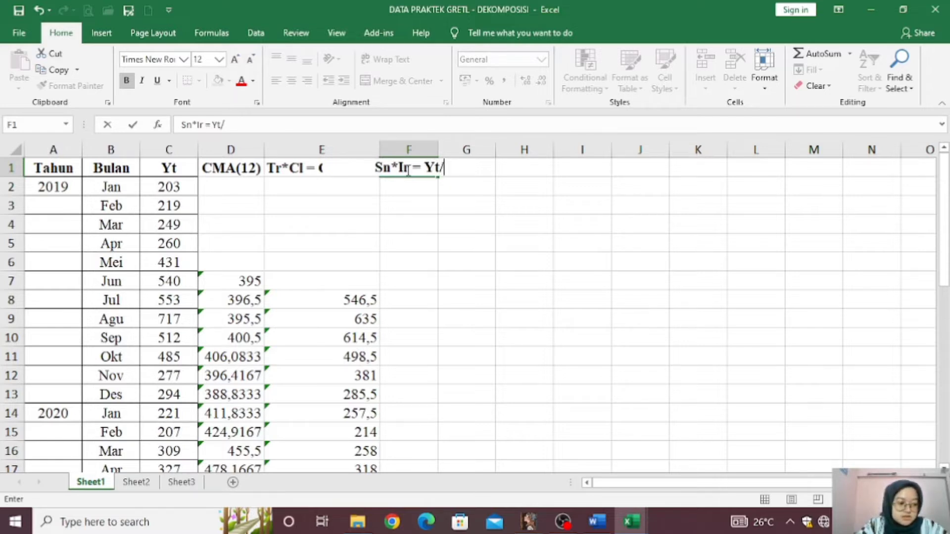
{"action": "type", "text": "(Tr"}
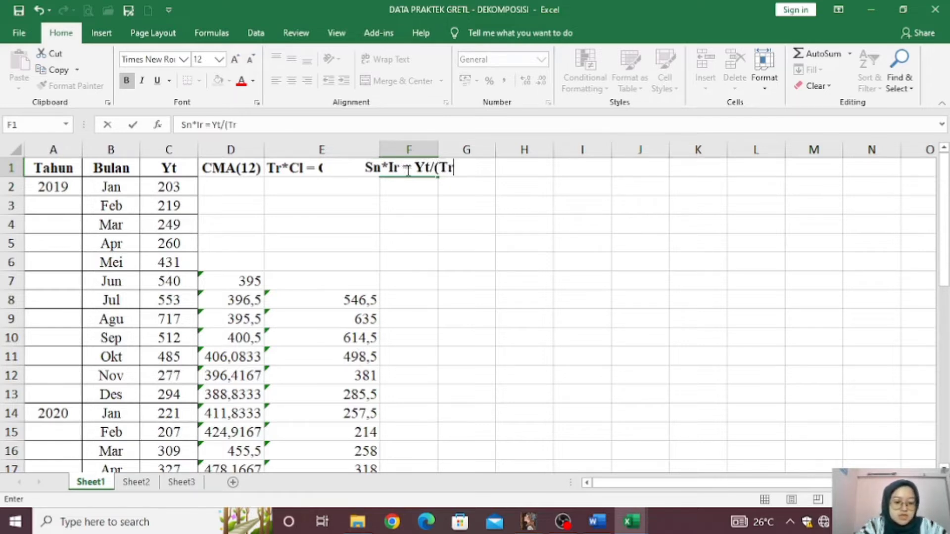
{"action": "type", "text": "*Cl)"}
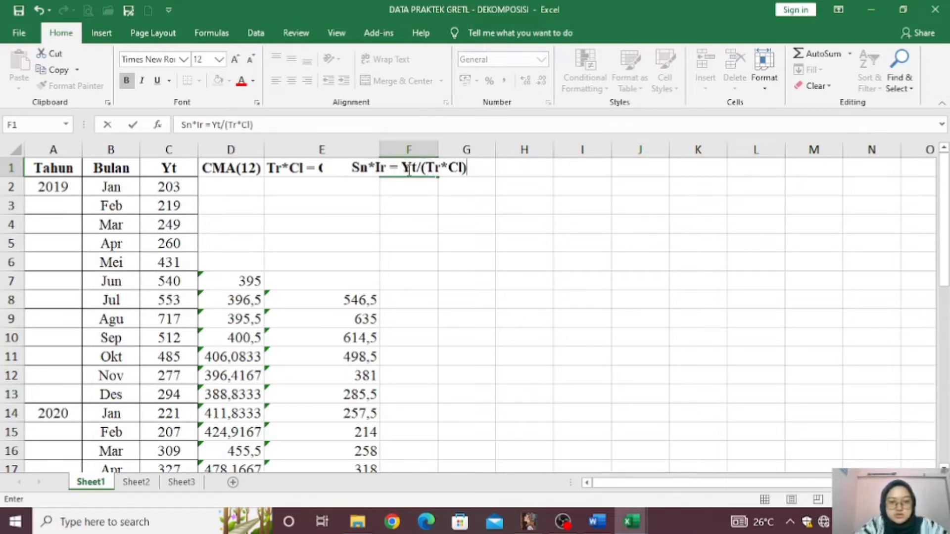
{"action": "key", "text": "Return"}
{"action": "left_click", "coordinate": [429, 168]}
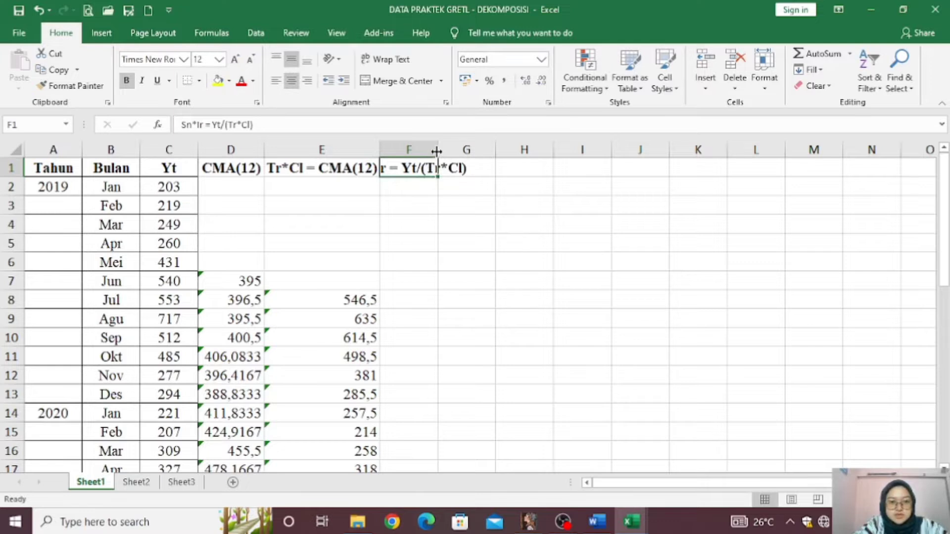
{"action": "left_click_drag", "start_coordinate": [436, 151], "coordinate": [501, 150]}
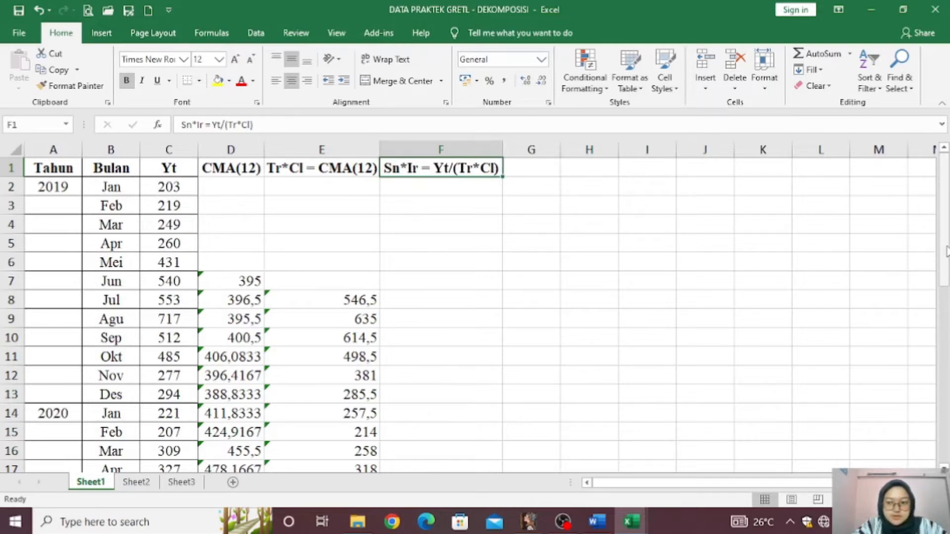
Enter the formula =C8/E8 in F8 to divide the July 2019 Yt by its Tr*Cl value
{"action": "scroll", "coordinate": [947, 250], "scroll_direction": "down", "scroll_amount": 1}
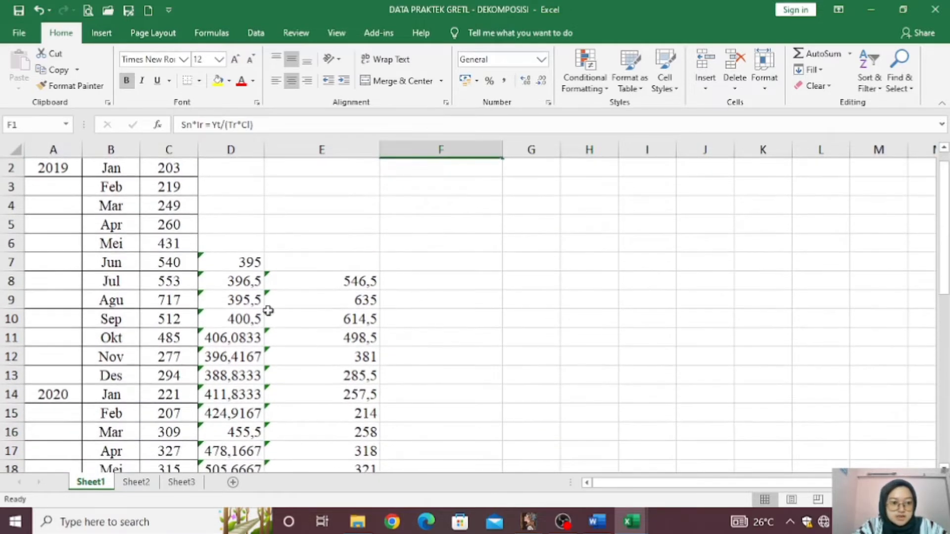
{"action": "left_click", "coordinate": [449, 278]}
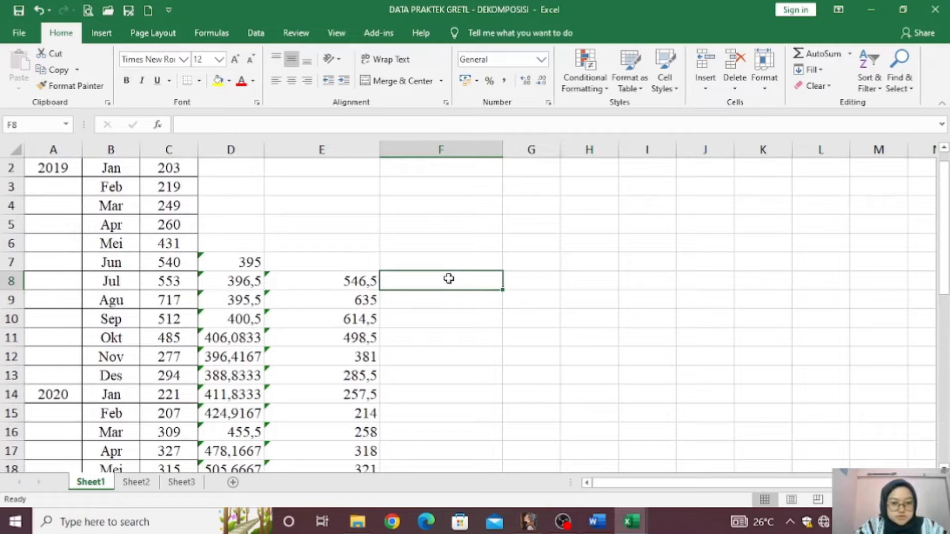
{"action": "type", "text": "="}
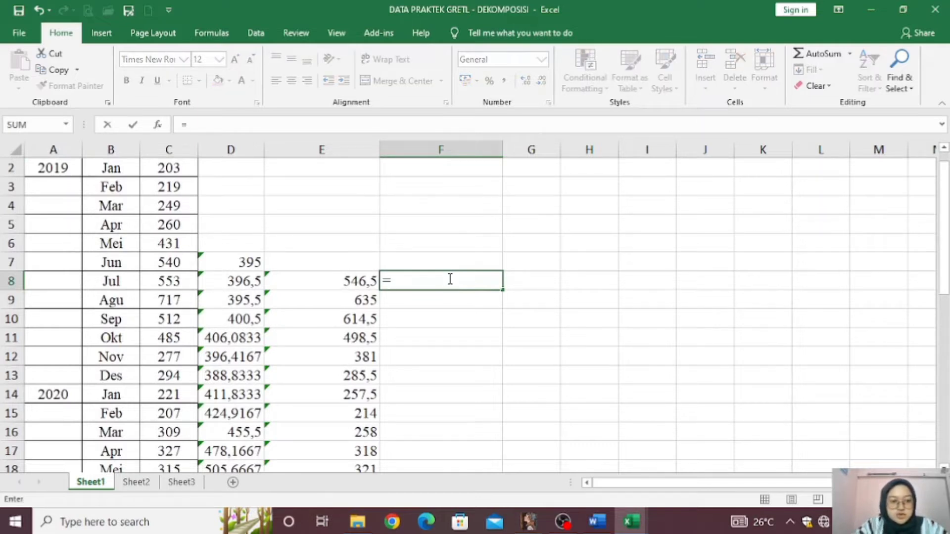
{"action": "left_click", "coordinate": [174, 282]}
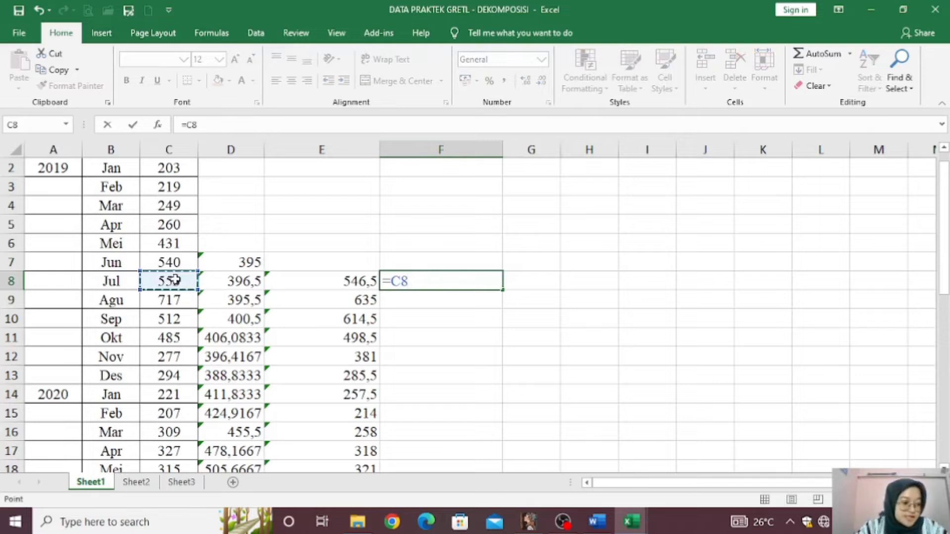
{"action": "type", "text": "/"}
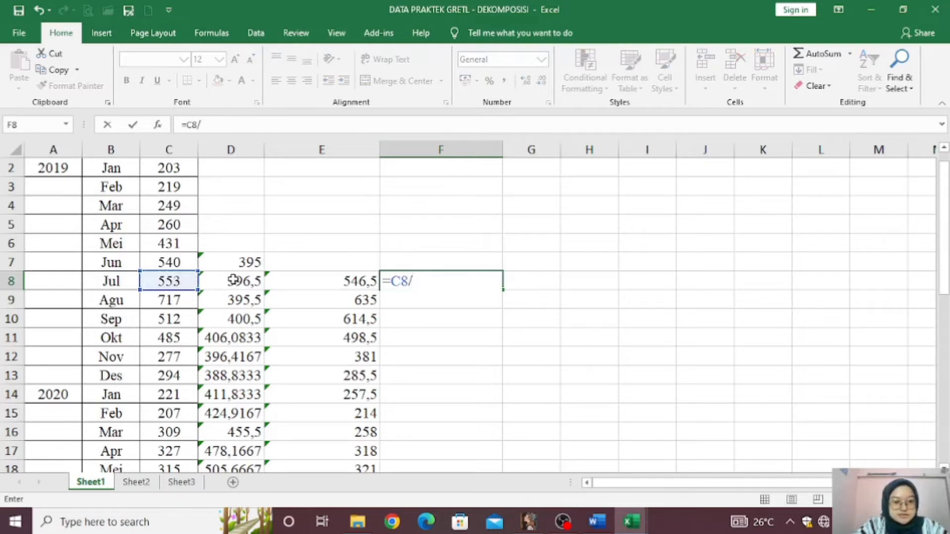
{"action": "left_click", "coordinate": [333, 282]}
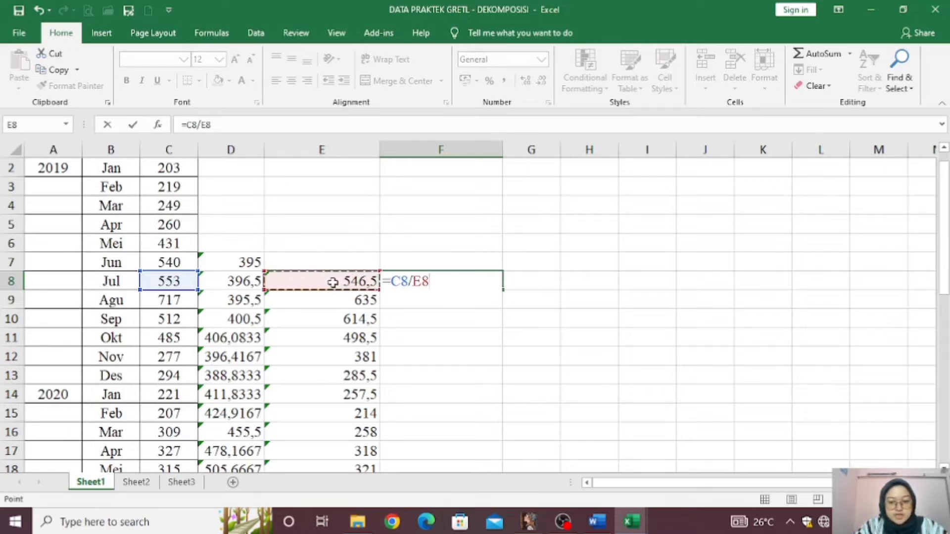
{"action": "key", "text": "Return"}
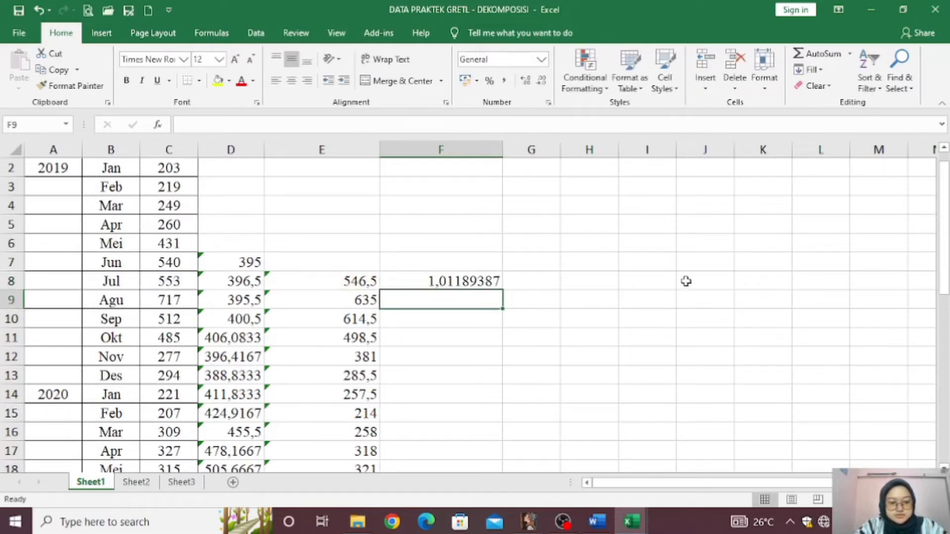
Fill the F8 formula down column F through June 2021 in row 31
{"action": "scroll", "coordinate": [685, 278], "scroll_direction": "down", "scroll_amount": 1}
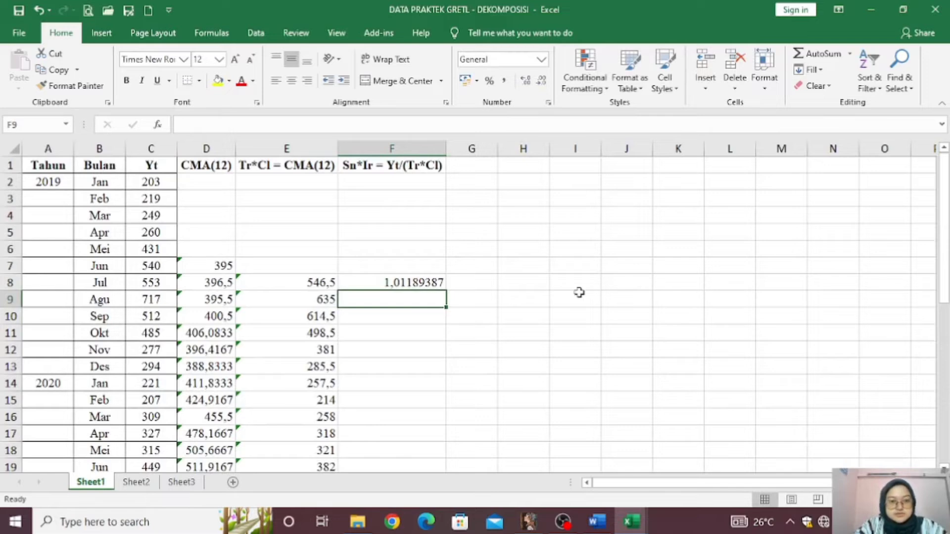
{"action": "left_click", "coordinate": [419, 283]}
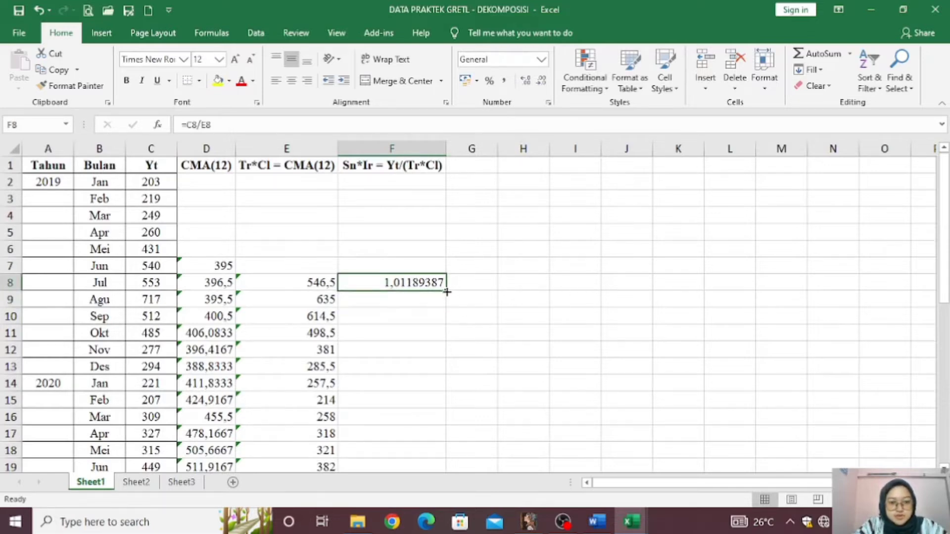
{"action": "left_click_drag", "start_coordinate": [446, 291], "coordinate": [429, 336]}
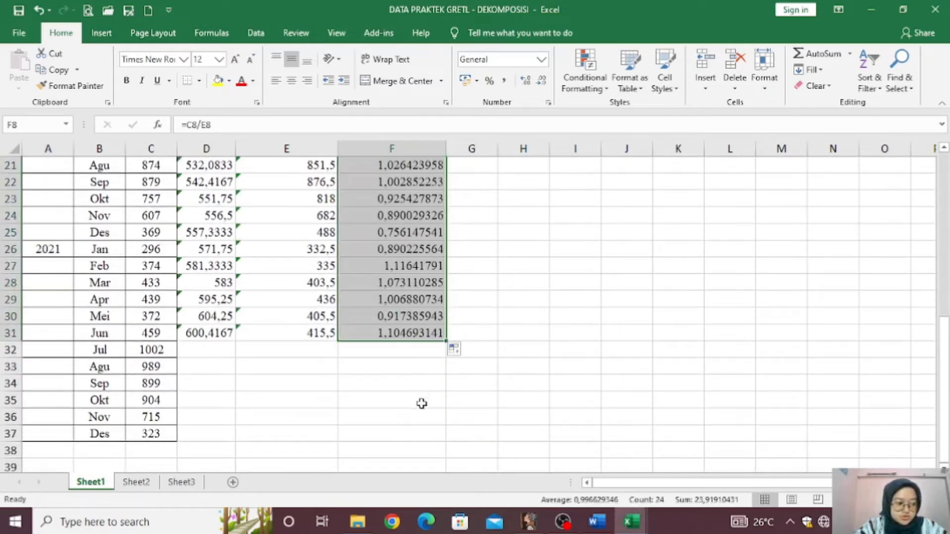
{"action": "scroll", "coordinate": [421, 404], "scroll_direction": "up", "scroll_amount": 7}
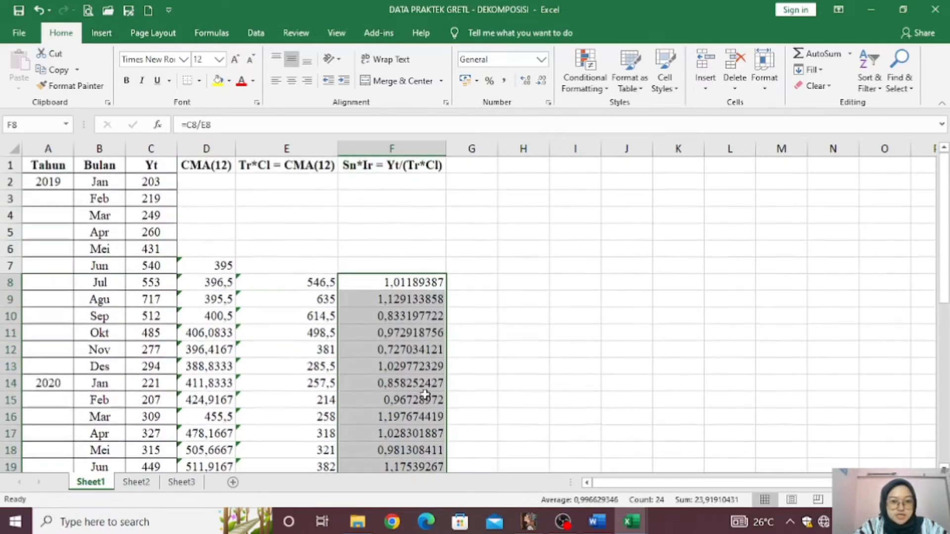
Enter the header "Sn 1" in G1
{"action": "left_click", "coordinate": [478, 169]}
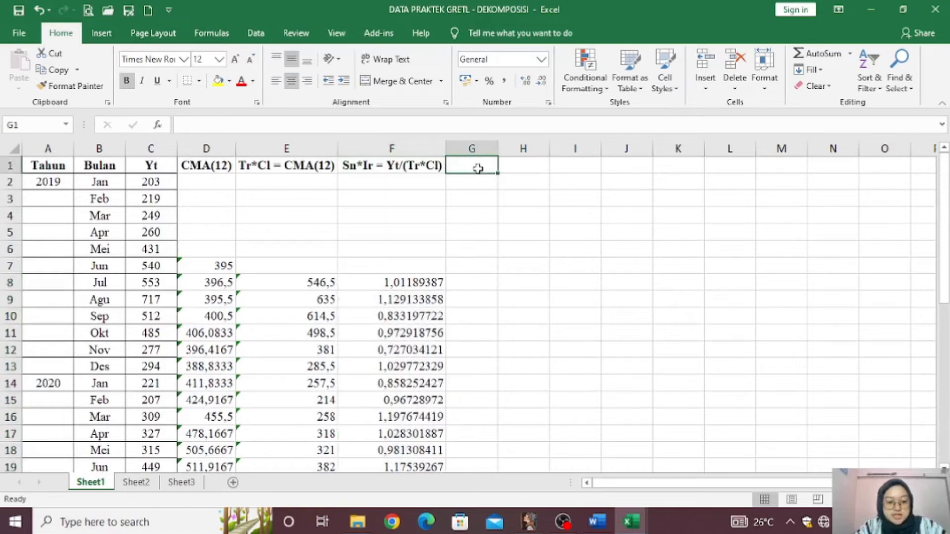
{"action": "type", "text": "Sn"}
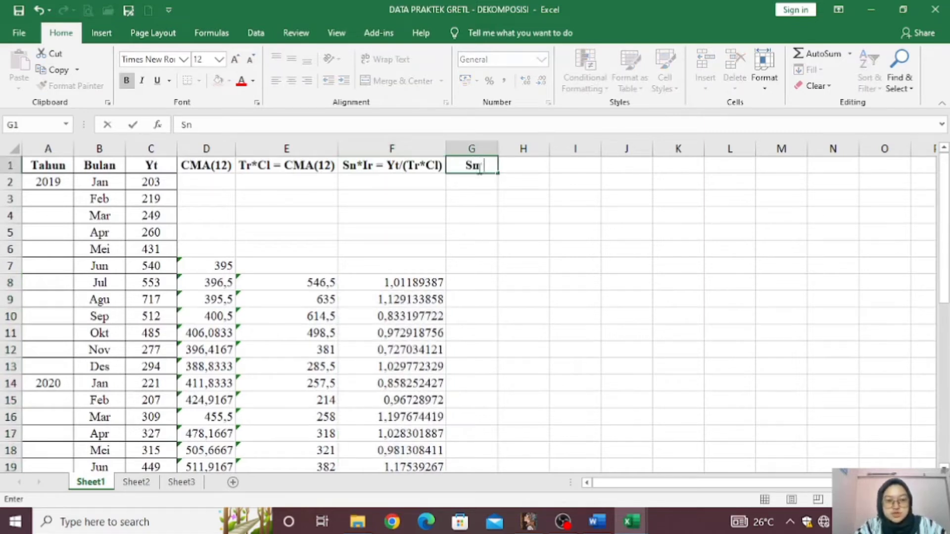
{"action": "type", "text": " 1"}
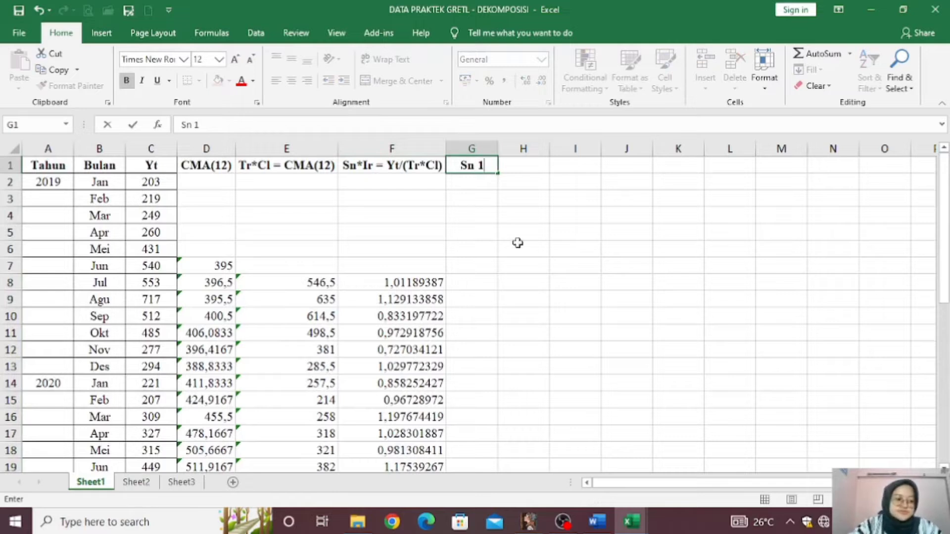
{"action": "left_click", "coordinate": [478, 186]}
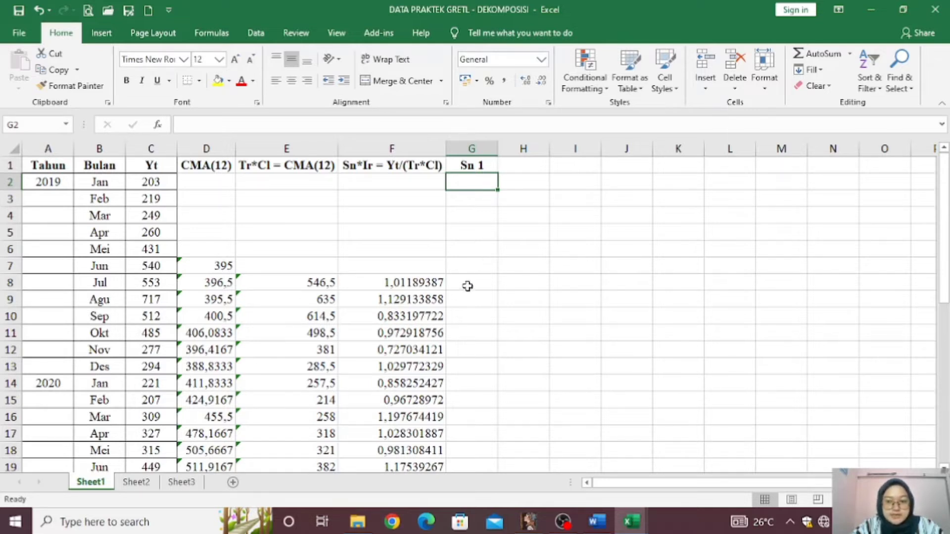
Copy the 2020 Sn*Ir values from F14:F25 into the Sn 1 column starting at G2 as values only, and widen column G to fit
{"action": "left_click_drag", "start_coordinate": [946, 254], "coordinate": [946, 336]}
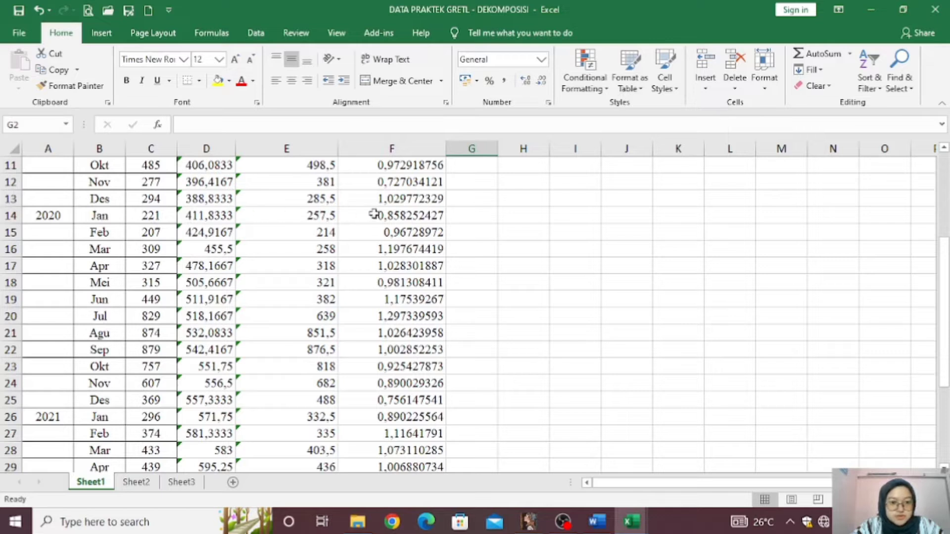
{"action": "left_click", "coordinate": [433, 216]}
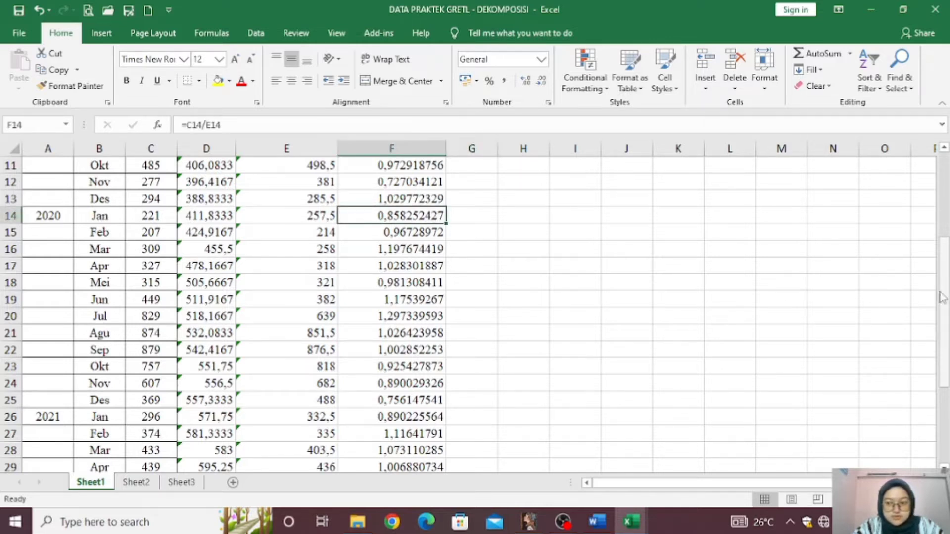
{"action": "left_click_drag", "start_coordinate": [941, 296], "coordinate": [943, 305]}
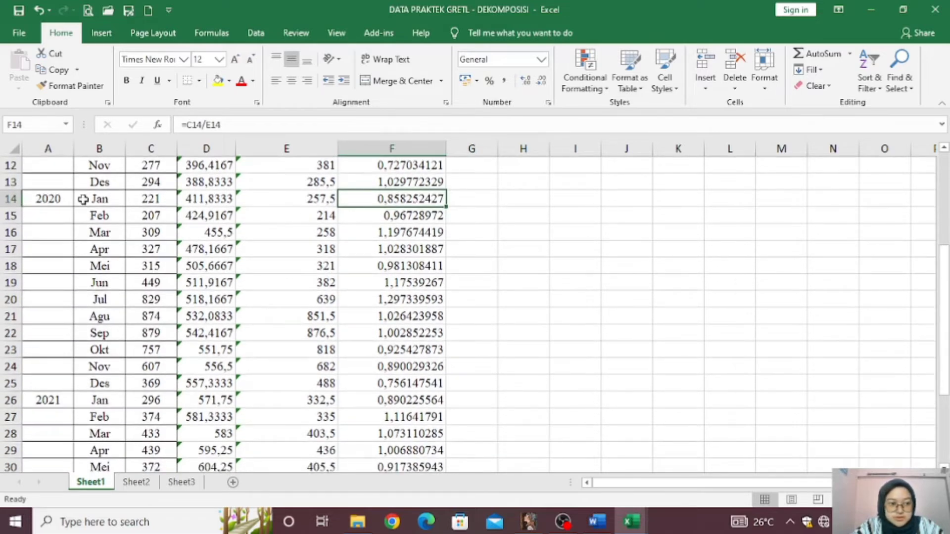
{"action": "left_click_drag", "start_coordinate": [401, 199], "coordinate": [416, 380]}
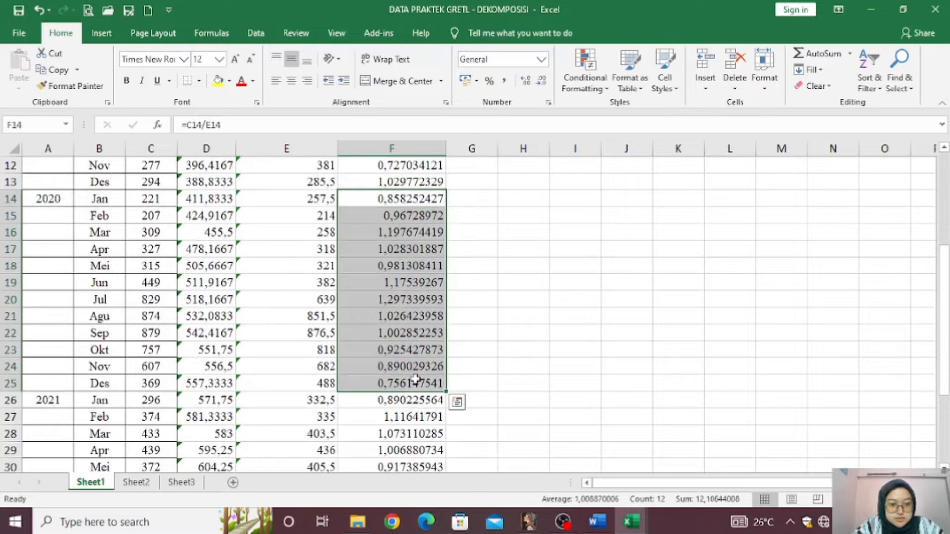
{"action": "right_click", "coordinate": [416, 380]}
{"action": "left_click", "coordinate": [448, 108]}
{"action": "scroll", "coordinate": [552, 338], "scroll_direction": "up", "scroll_amount": 1}
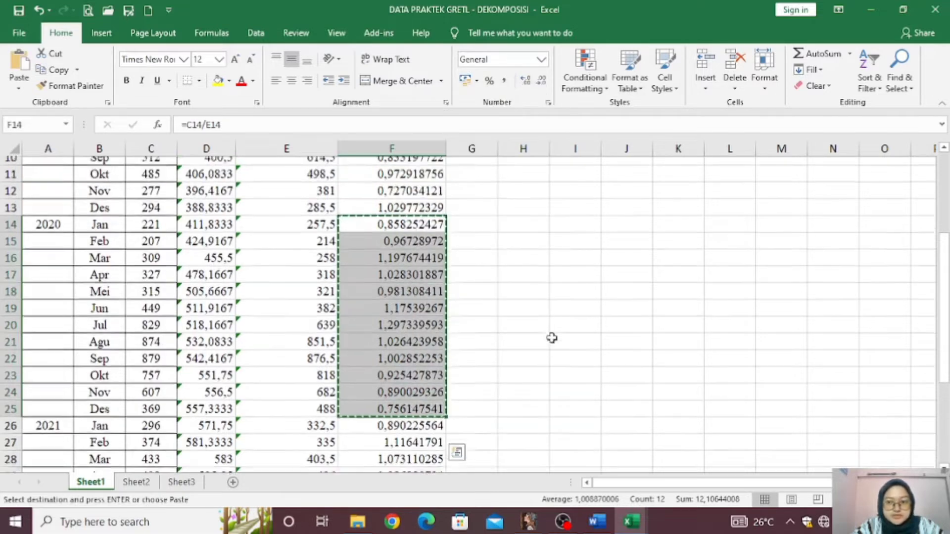
{"action": "scroll", "coordinate": [551, 338], "scroll_direction": "up", "scroll_amount": 3}
{"action": "left_click", "coordinate": [464, 183]}
{"action": "right_click", "coordinate": [465, 186]}
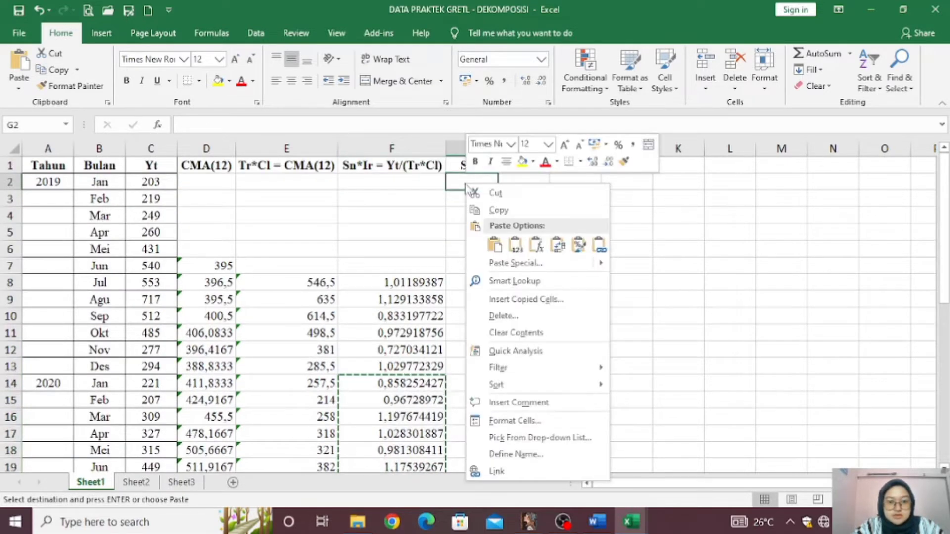
{"action": "left_click", "coordinate": [507, 264]}
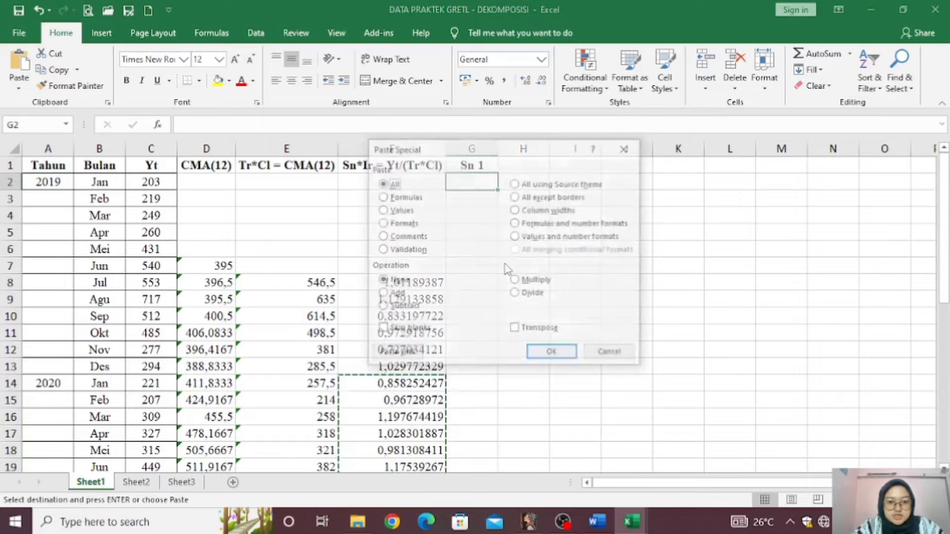
{"action": "left_click", "coordinate": [381, 210]}
{"action": "left_click", "coordinate": [549, 354]}
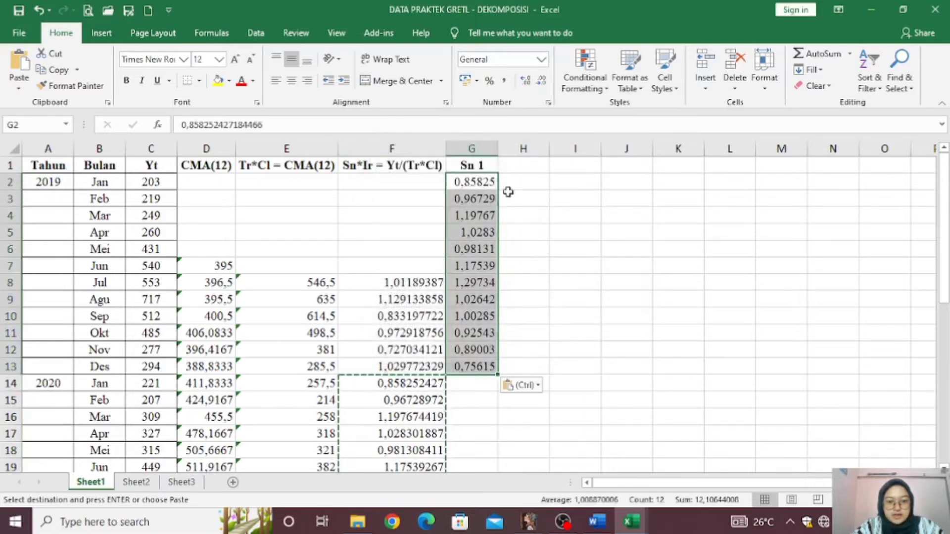
{"action": "left_click_drag", "start_coordinate": [497, 150], "coordinate": [531, 147]}
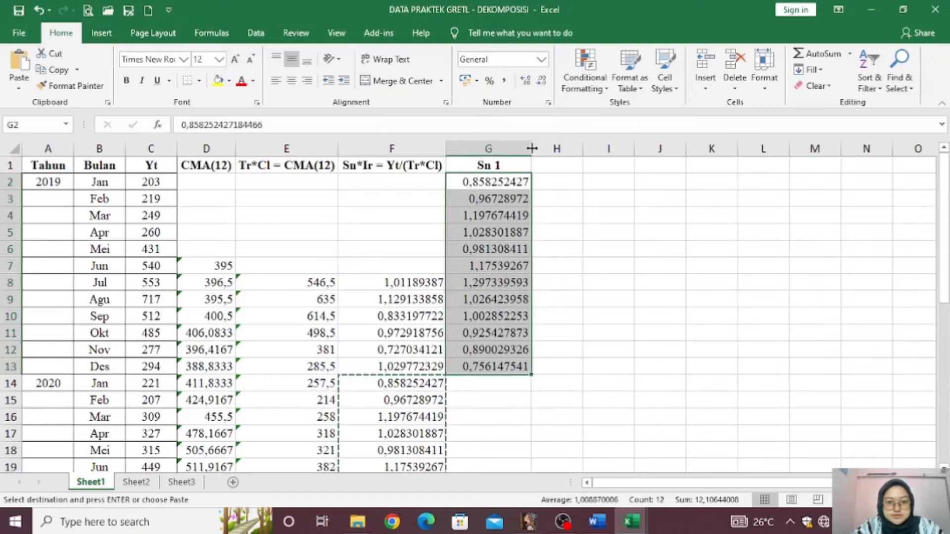
Enter the header "Sn 2" in H1
{"action": "left_click", "coordinate": [547, 164]}
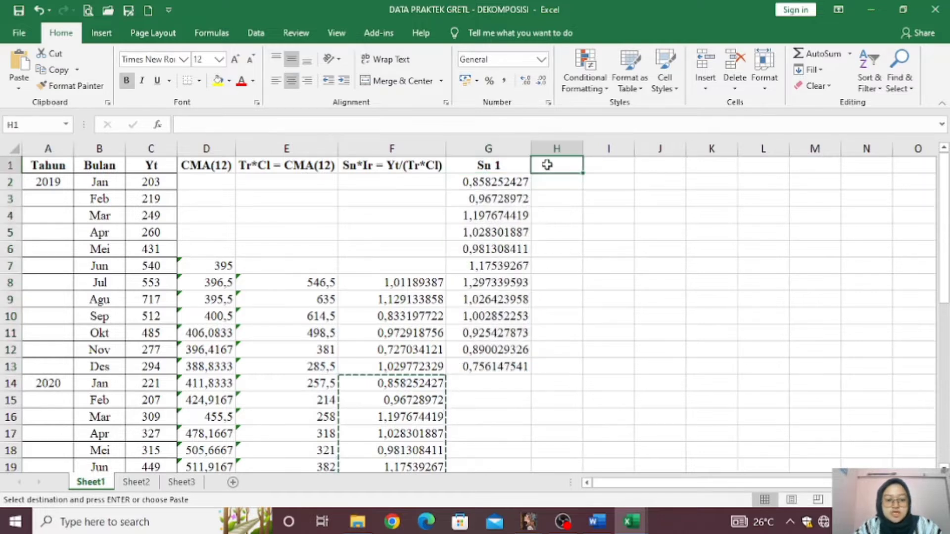
{"action": "type", "text": "Sn 2"}
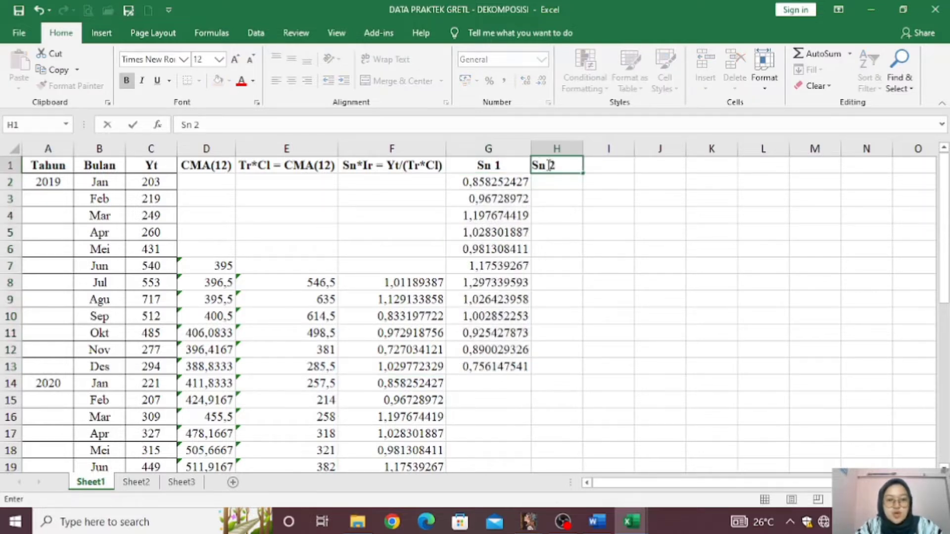
{"action": "key", "text": "Return"}
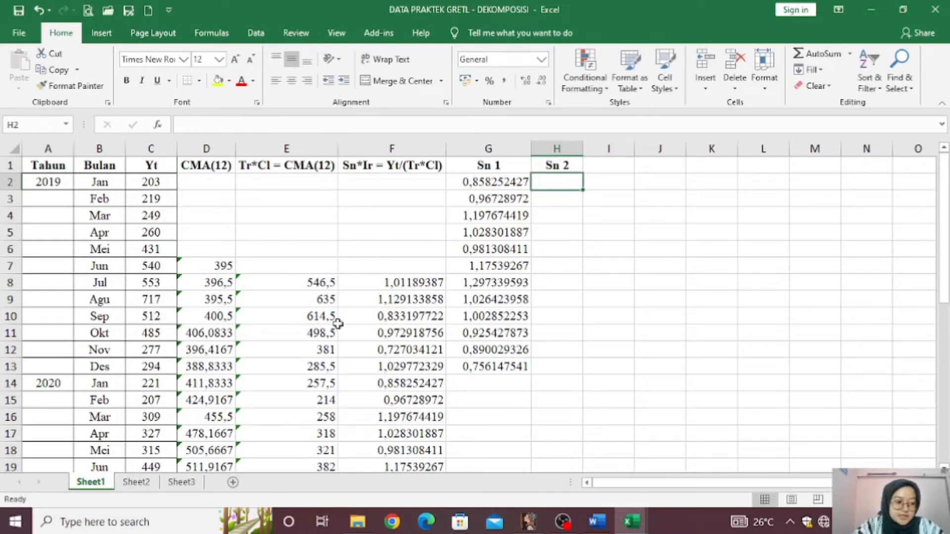
Copy the January–June 2021 Sn*Ir values from F26:F31 into the Sn 2 column starting at H2 as values only, and widen column H to fit
{"action": "scroll", "coordinate": [338, 324], "scroll_direction": "down", "scroll_amount": 3}
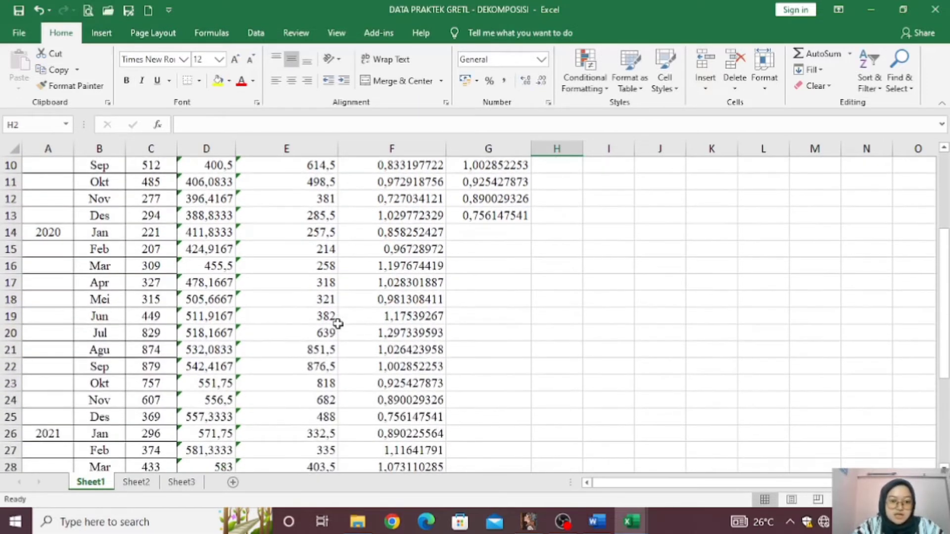
{"action": "scroll", "coordinate": [338, 324], "scroll_direction": "down", "scroll_amount": 4}
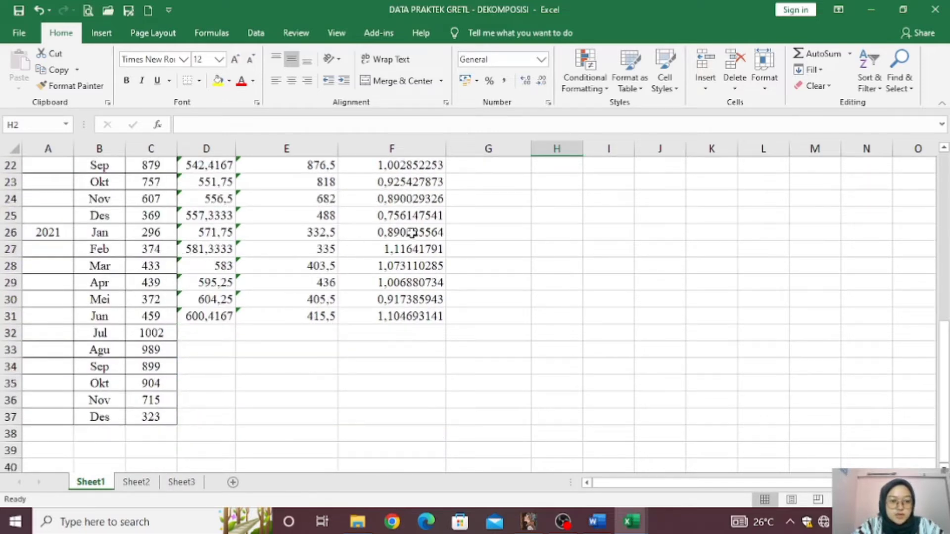
{"action": "left_click_drag", "start_coordinate": [412, 233], "coordinate": [445, 317]}
{"action": "right_click", "coordinate": [421, 316]}
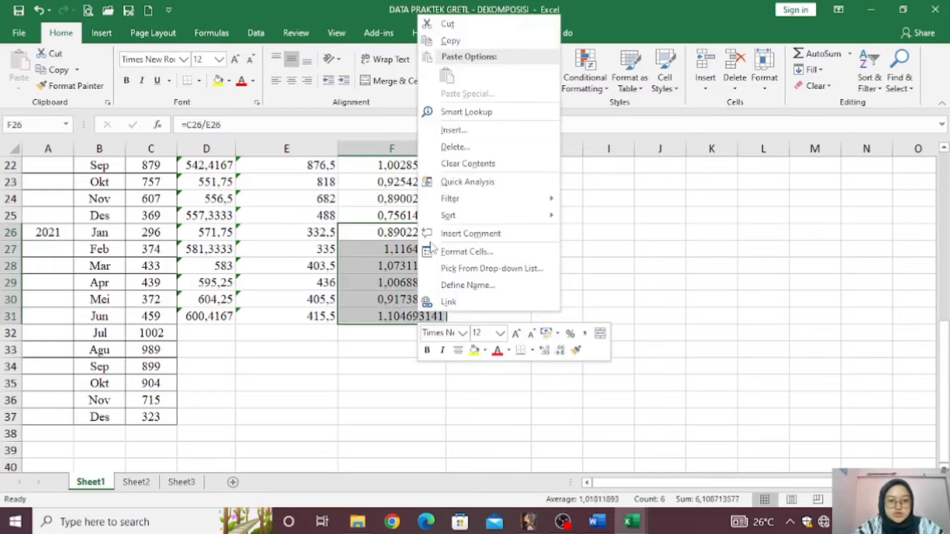
{"action": "left_click", "coordinate": [448, 41]}
{"action": "scroll", "coordinate": [501, 247], "scroll_direction": "up", "scroll_amount": 7}
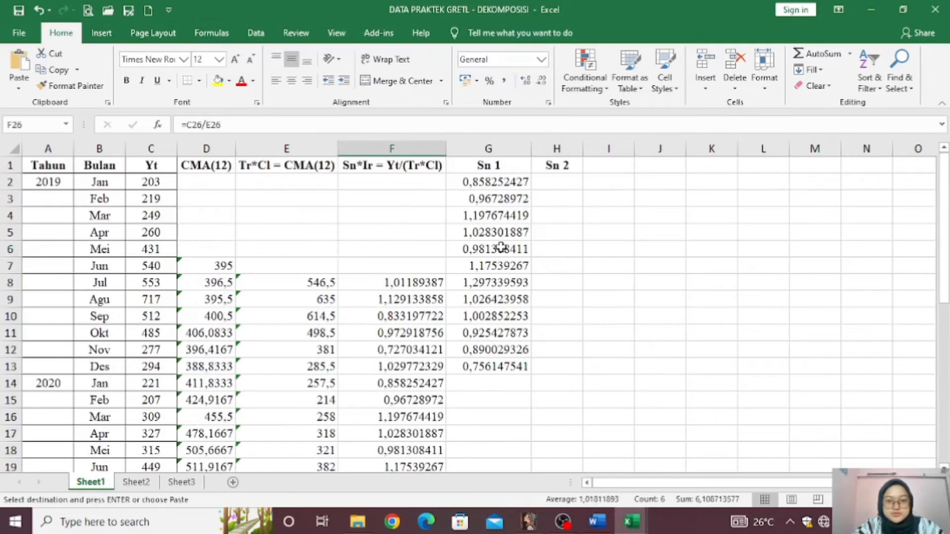
{"action": "left_click", "coordinate": [552, 183]}
{"action": "right_click", "coordinate": [552, 183]}
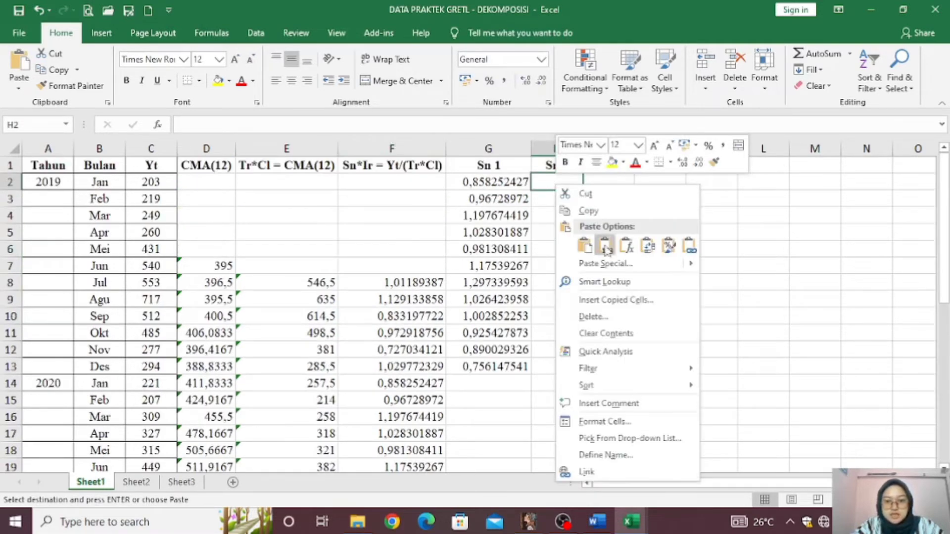
{"action": "left_click", "coordinate": [609, 264]}
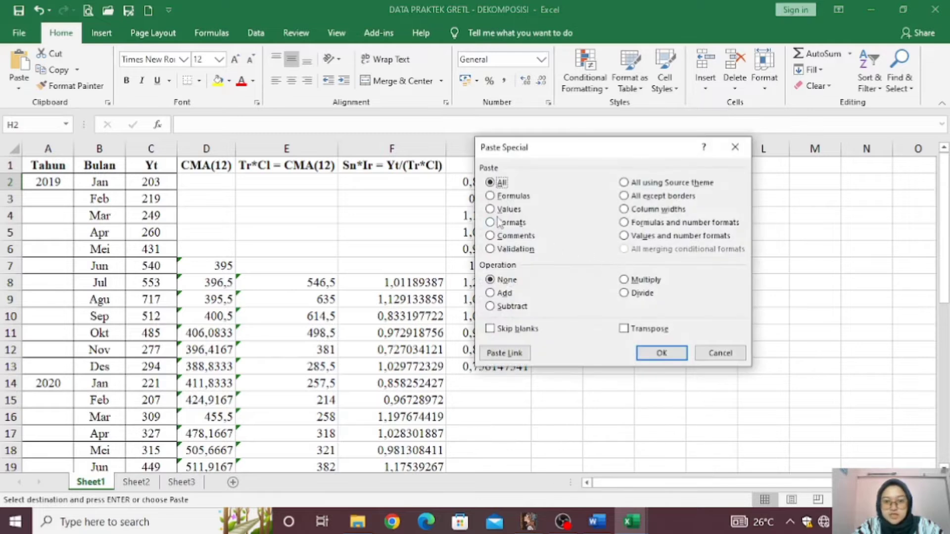
{"action": "left_click", "coordinate": [499, 210]}
{"action": "left_click", "coordinate": [662, 353]}
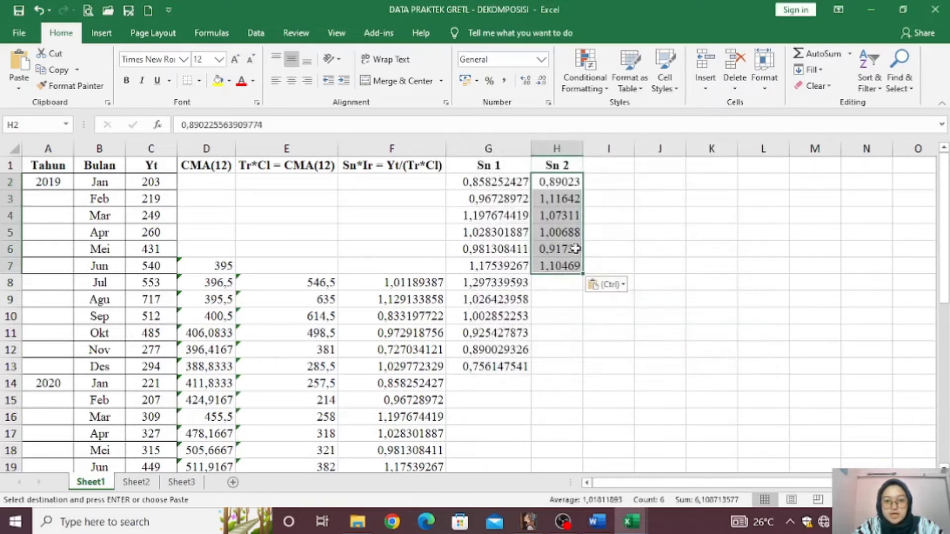
{"action": "left_click_drag", "start_coordinate": [583, 149], "coordinate": [608, 149]}
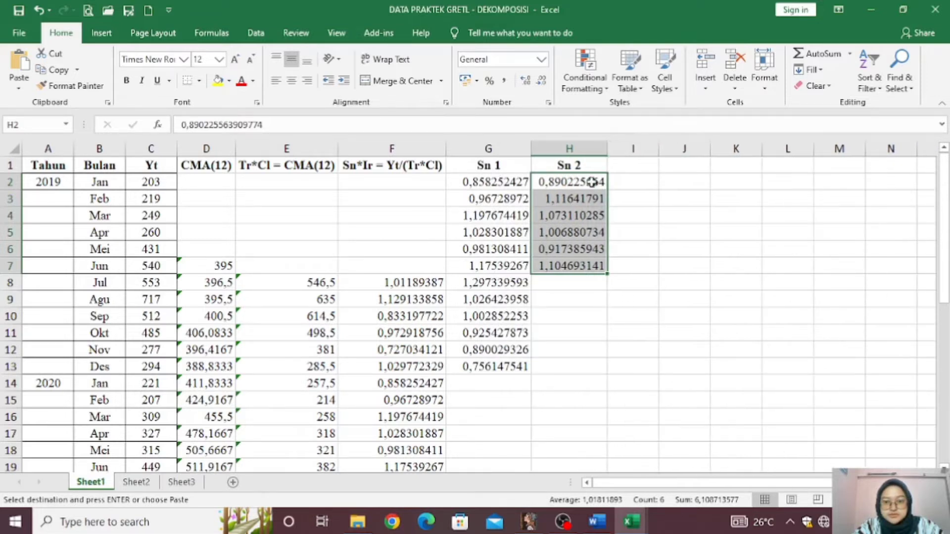
Copy the July–December 2019 Sn*Ir values from F8:F13 into the Sn 2 column starting at H8 as values only
{"action": "left_click", "coordinate": [552, 284]}
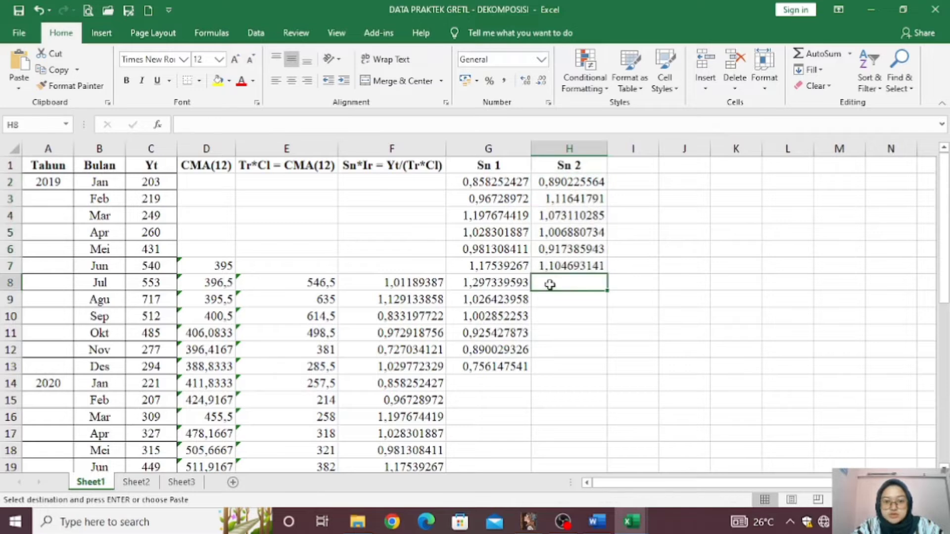
{"action": "left_click", "coordinate": [387, 284]}
{"action": "scroll", "coordinate": [390, 267], "scroll_direction": "down", "scroll_amount": 1}
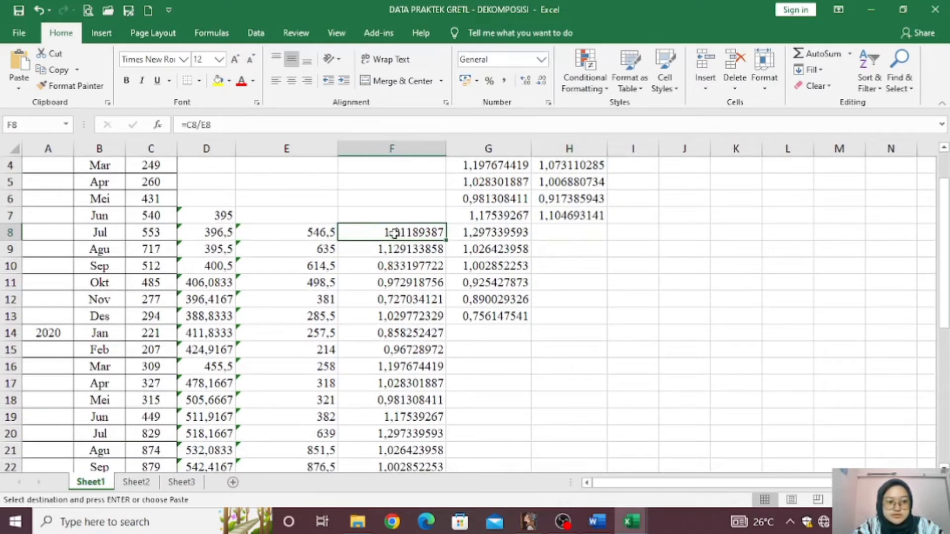
{"action": "left_click_drag", "start_coordinate": [395, 234], "coordinate": [404, 317]}
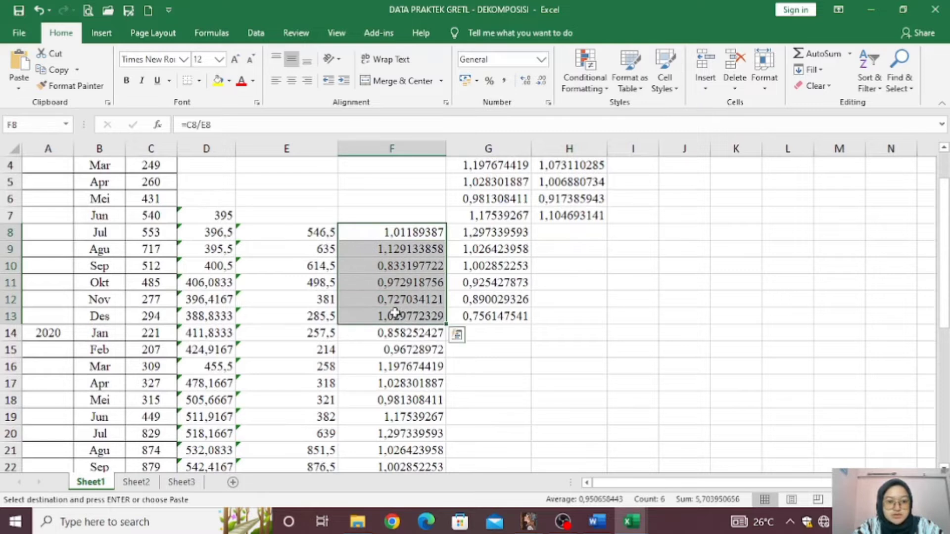
{"action": "right_click", "coordinate": [396, 313]}
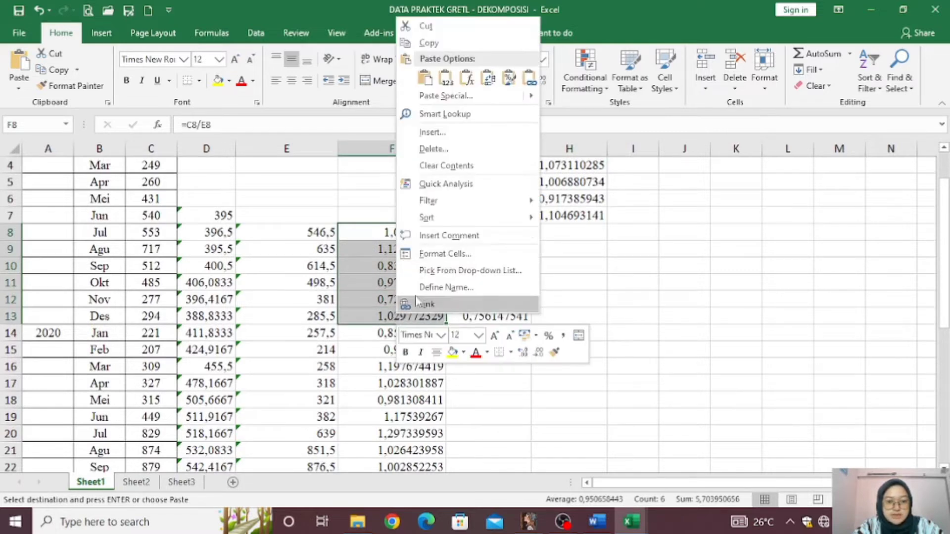
{"action": "left_click", "coordinate": [426, 40]}
{"action": "left_click", "coordinate": [567, 232]}
{"action": "right_click", "coordinate": [567, 231]}
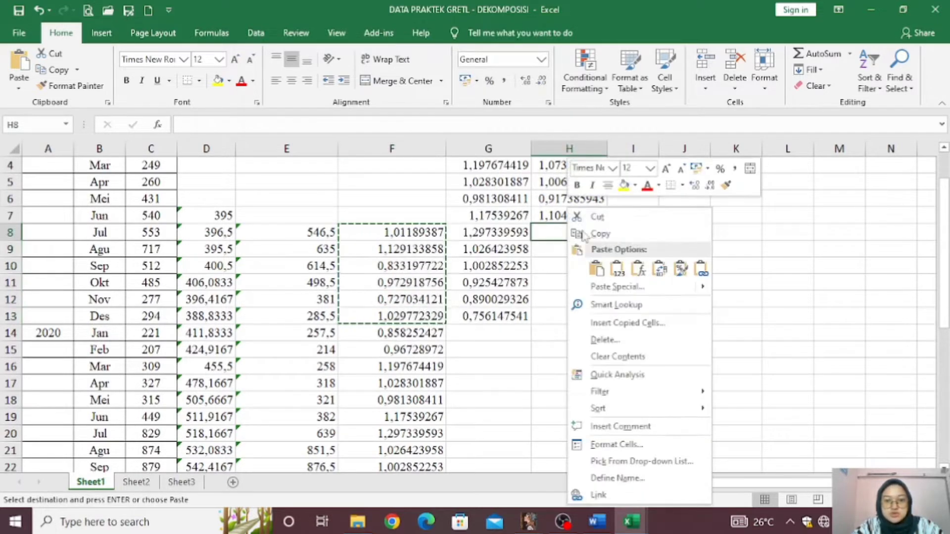
{"action": "left_click", "coordinate": [616, 287]}
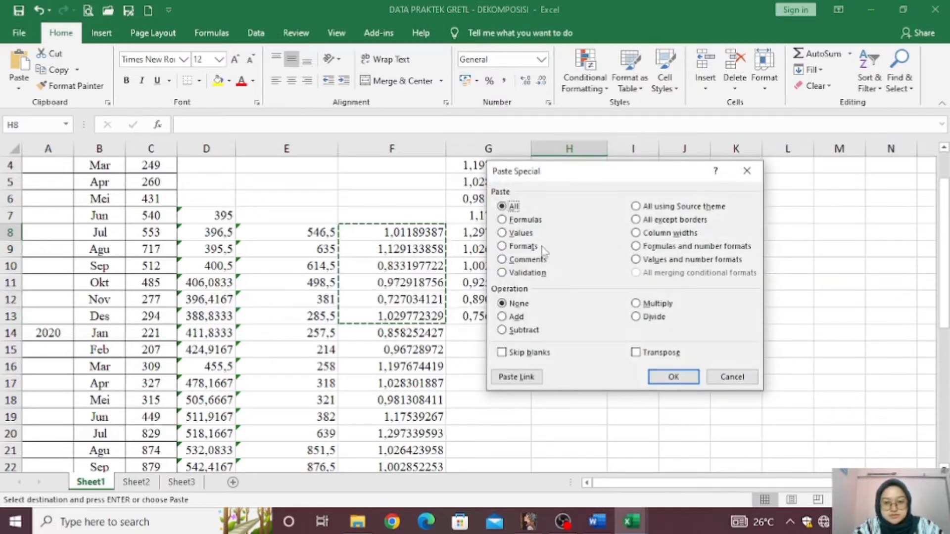
{"action": "left_click", "coordinate": [515, 233]}
{"action": "left_click", "coordinate": [673, 376]}
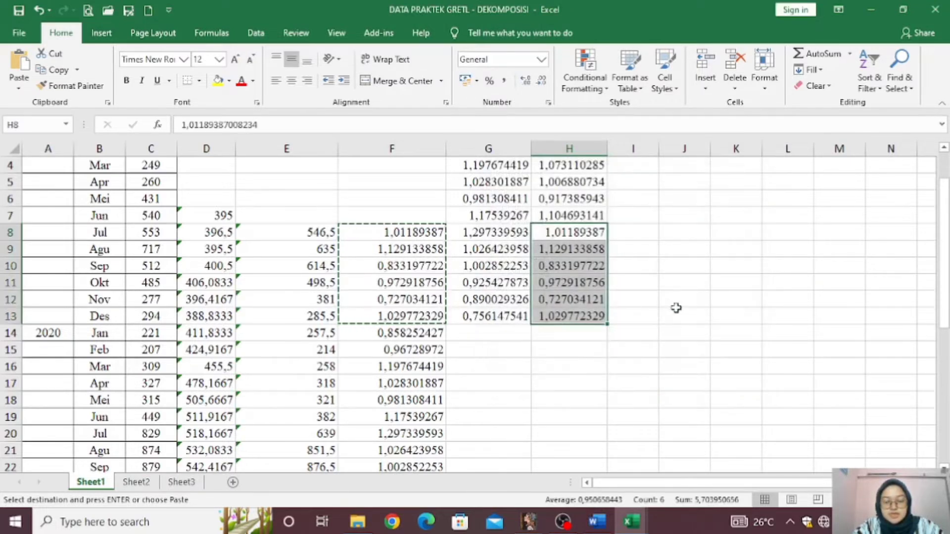
{"action": "scroll", "coordinate": [675, 306], "scroll_direction": "up", "scroll_amount": 1}
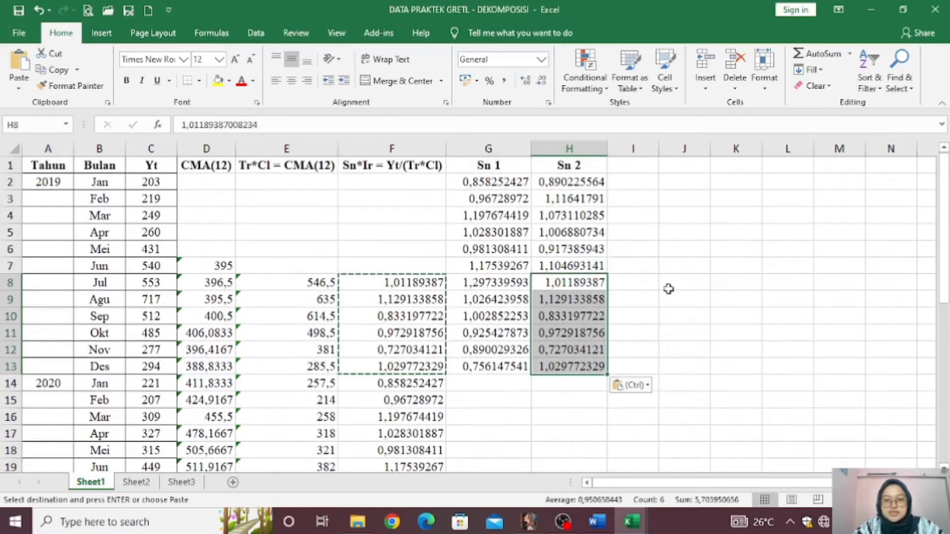
{"action": "left_click", "coordinate": [475, 183]}
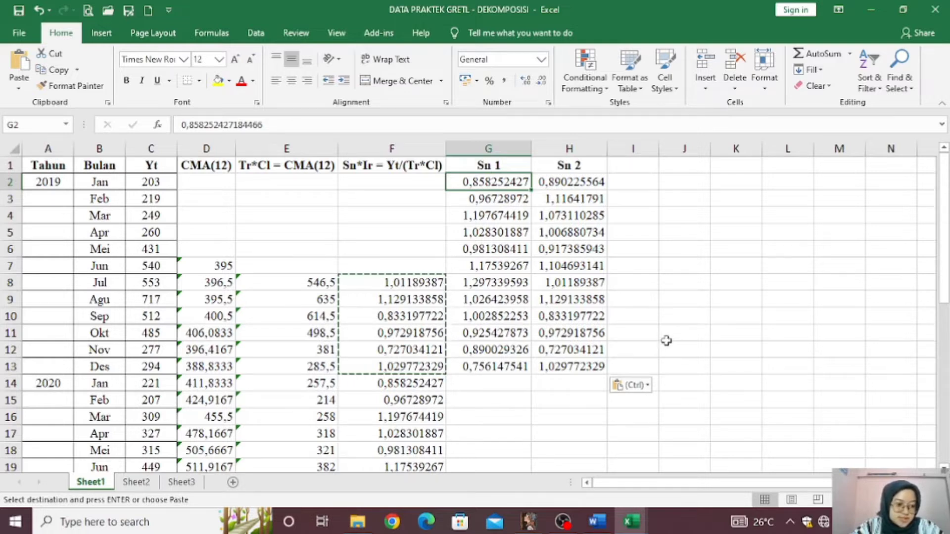
Enter the header "Rata-Rata" in I1 and widen column I to fit it
{"action": "left_click", "coordinate": [636, 169]}
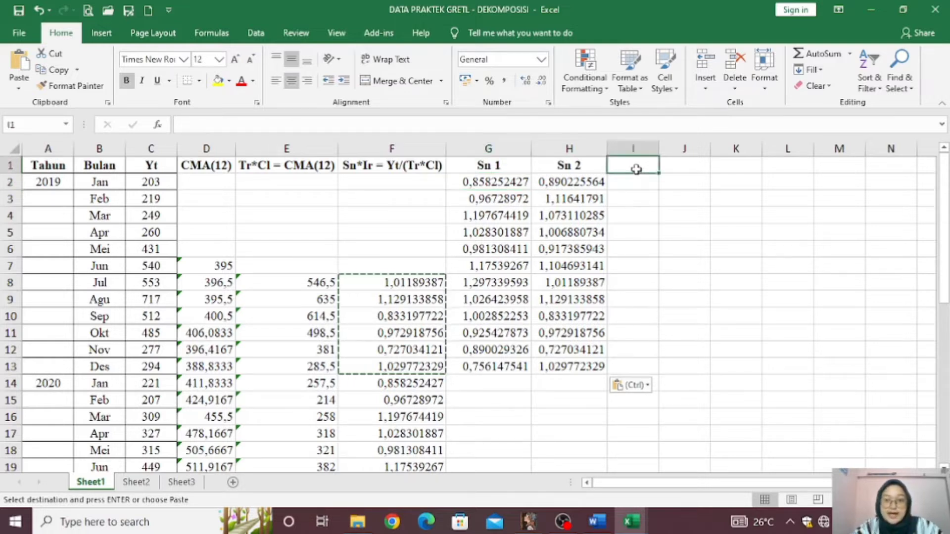
{"action": "type", "text": "Rata"}
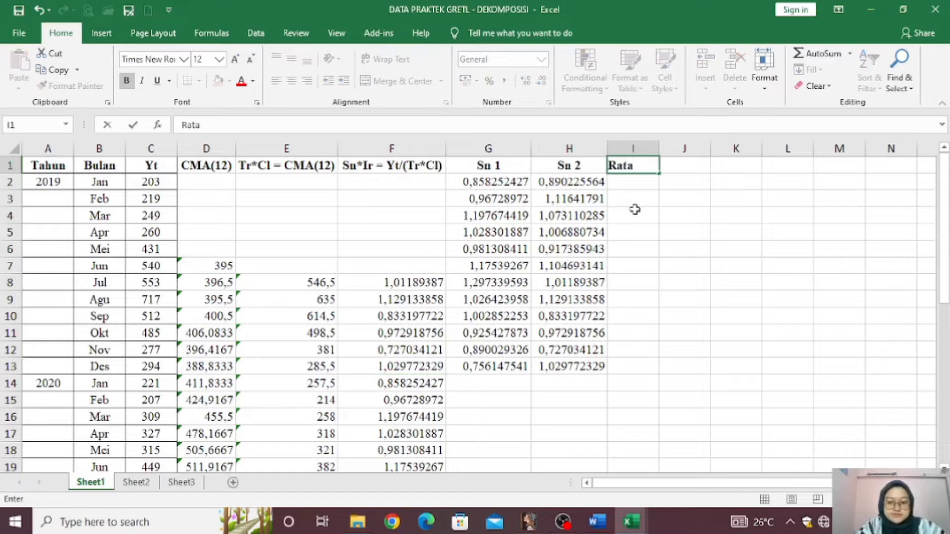
{"action": "type", "text": "-Ra"}
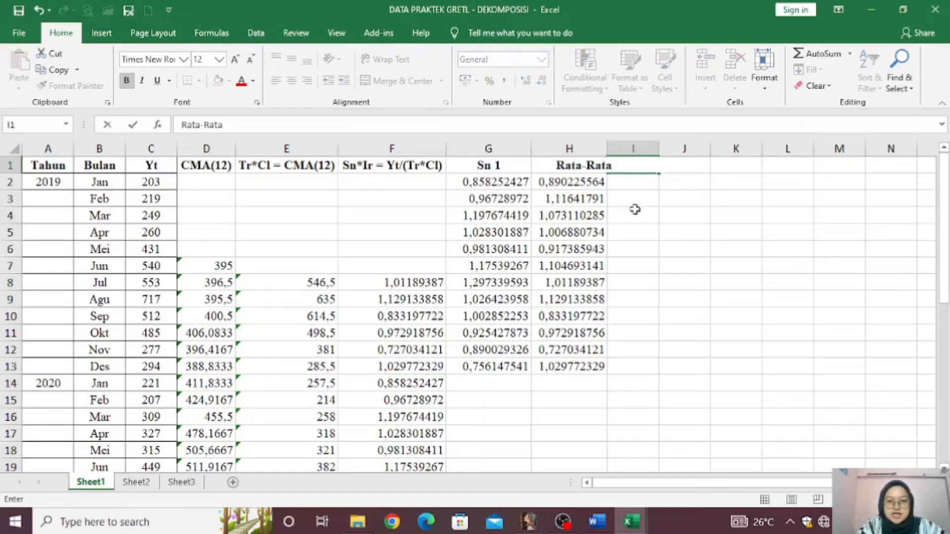
{"action": "type", "text": "ta"}
{"action": "key", "text": "Return"}
{"action": "left_click", "coordinate": [652, 162]}
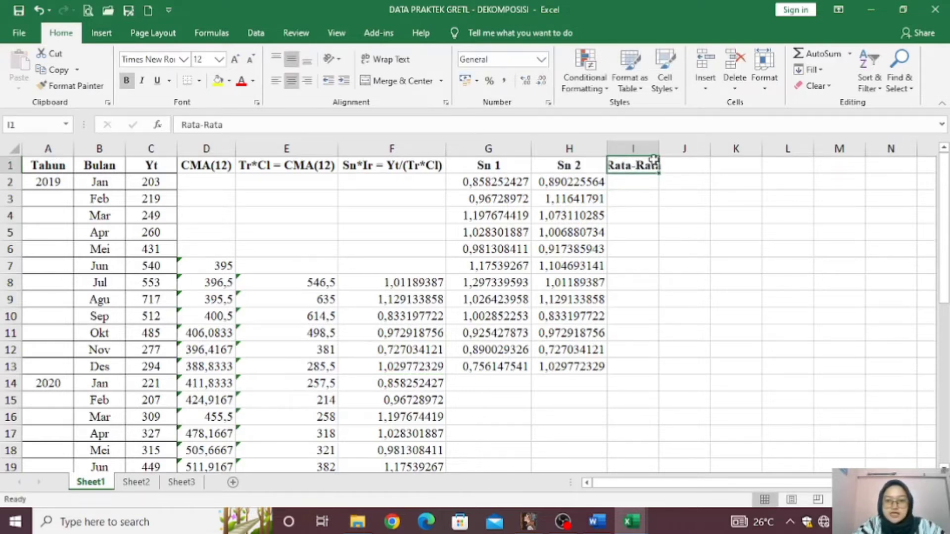
{"action": "left_click_drag", "start_coordinate": [658, 148], "coordinate": [666, 147]}
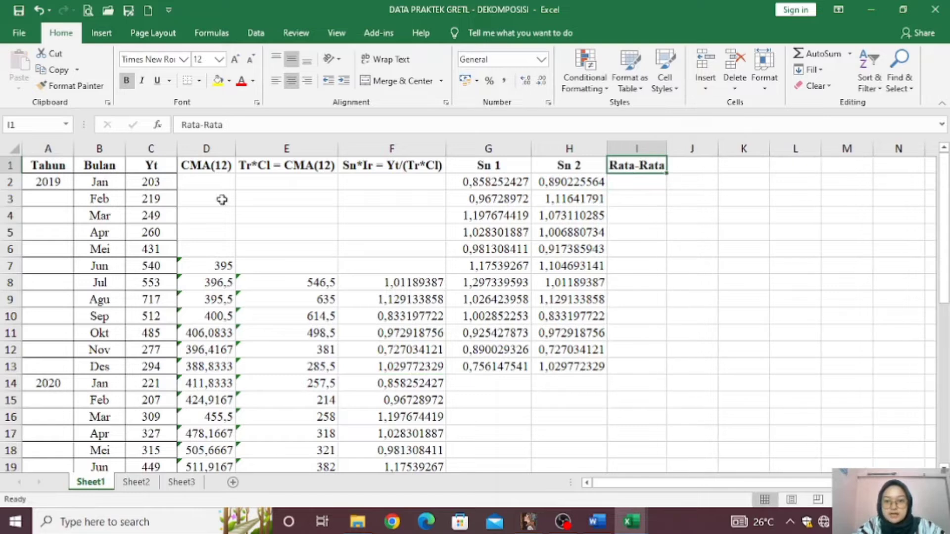
Insert a blank row above the header row of the table
{"action": "left_click", "coordinate": [9, 166]}
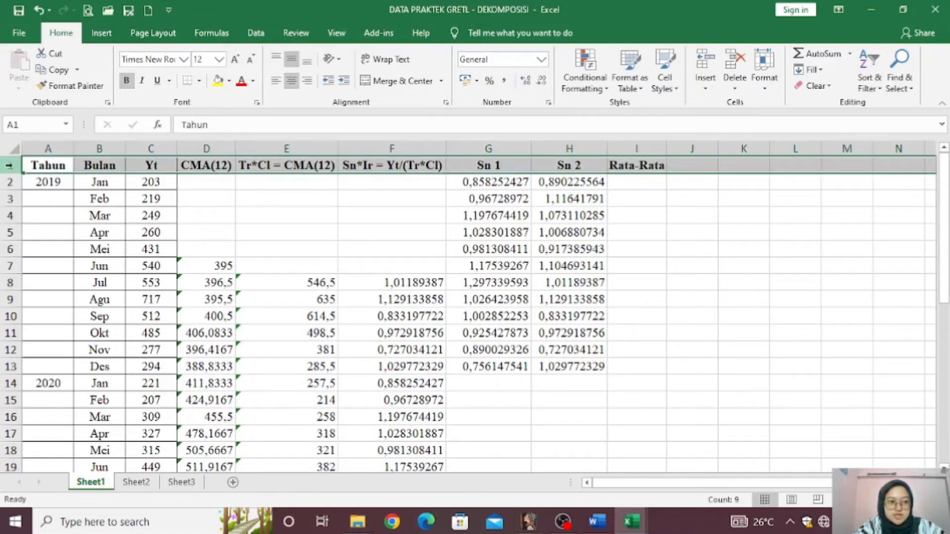
{"action": "right_click", "coordinate": [11, 167]}
{"action": "left_click", "coordinate": [47, 263]}
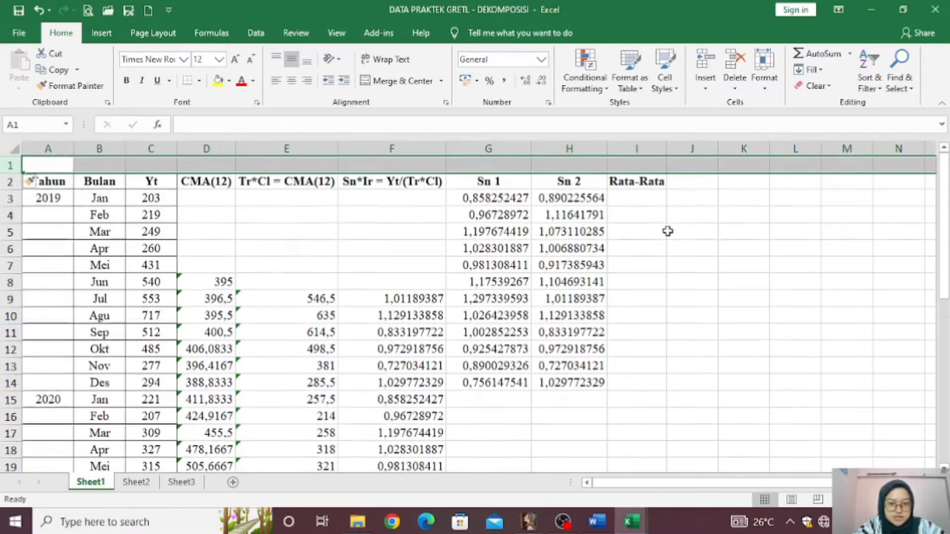
Enter the header "Median" in J2, beside Rata-Rata
{"action": "left_click", "coordinate": [653, 215]}
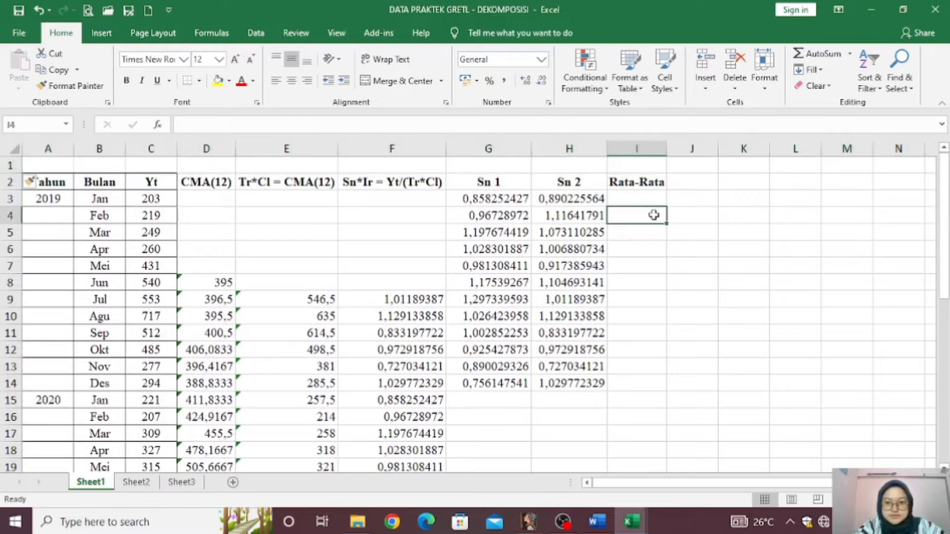
{"action": "left_click", "coordinate": [677, 181]}
{"action": "type", "text": "Median"}
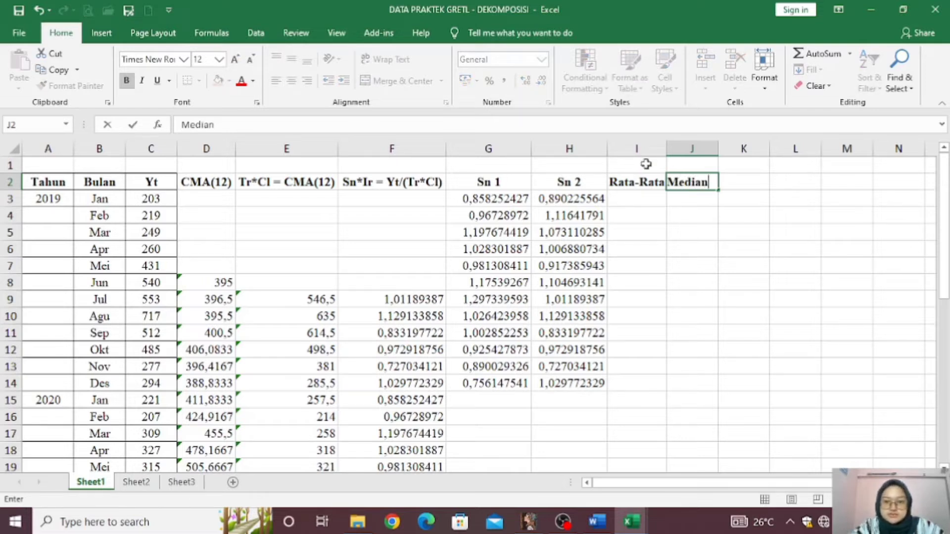
Merge and center I1:J1 above Rata-Rata and Median, and enter the bold heading "Seasonal Factor" there
{"action": "left_click_drag", "start_coordinate": [642, 159], "coordinate": [674, 163]}
{"action": "left_click", "coordinate": [396, 81]}
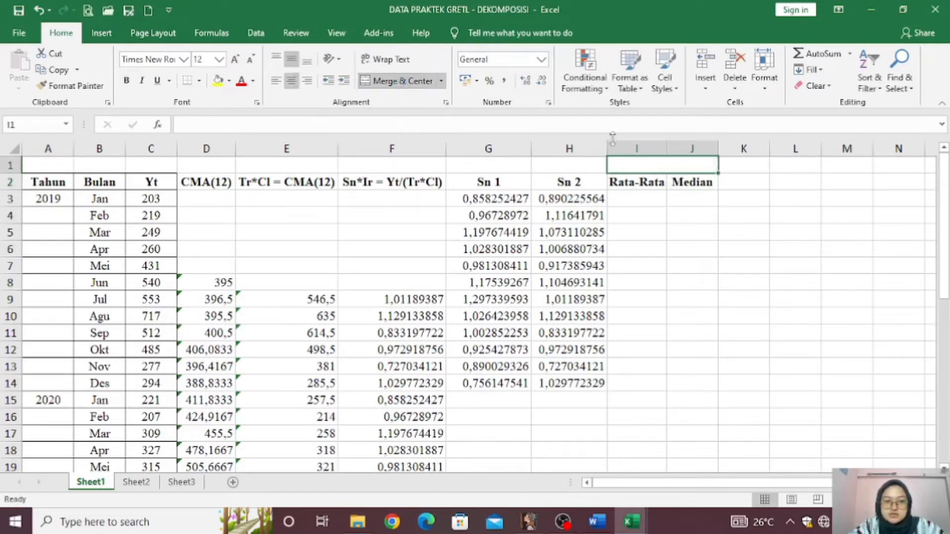
{"action": "type", "text": "Seasonal Factor"}
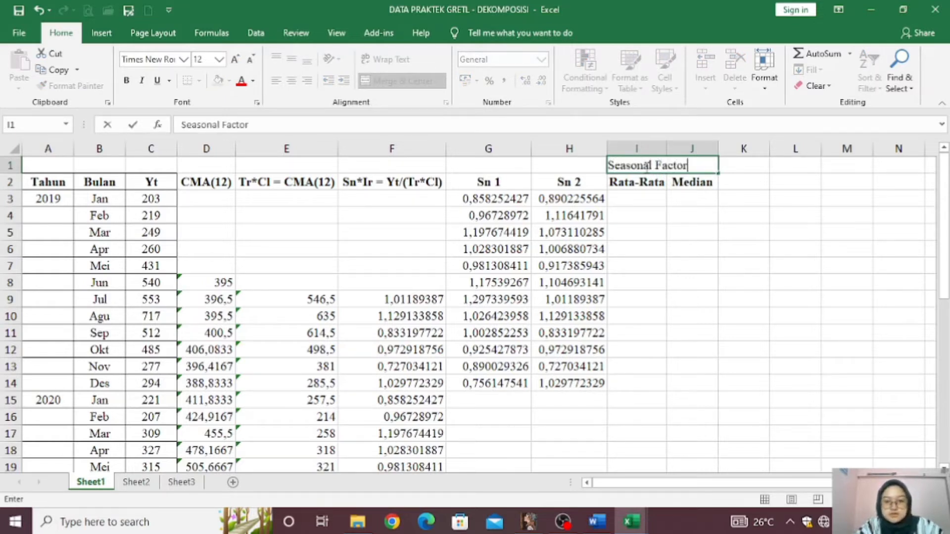
{"action": "key", "text": "Return"}
{"action": "left_click", "coordinate": [669, 167]}
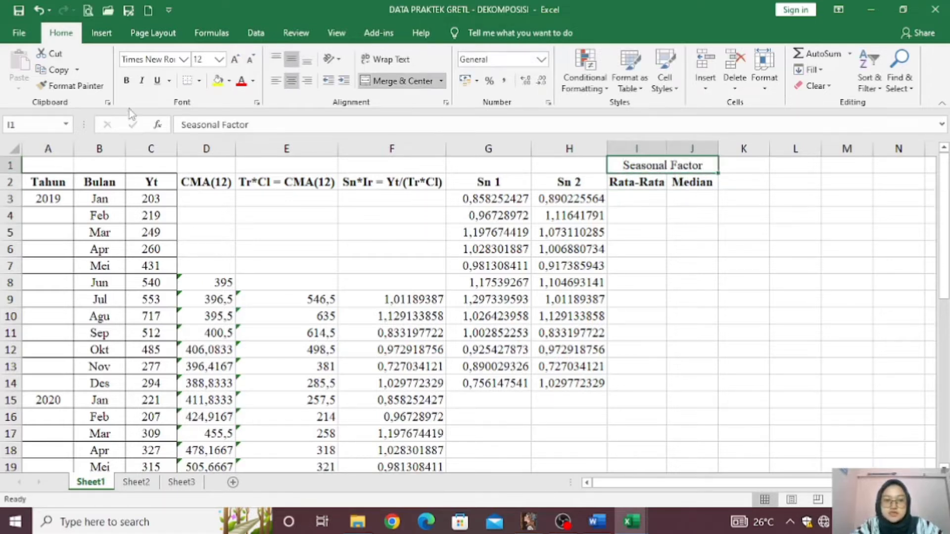
{"action": "left_click", "coordinate": [126, 82]}
Calculate January's mean seasonal factor in I3 under Rata-Rata with =AVERAGE(G3:H3)
{"action": "left_click", "coordinate": [633, 197]}
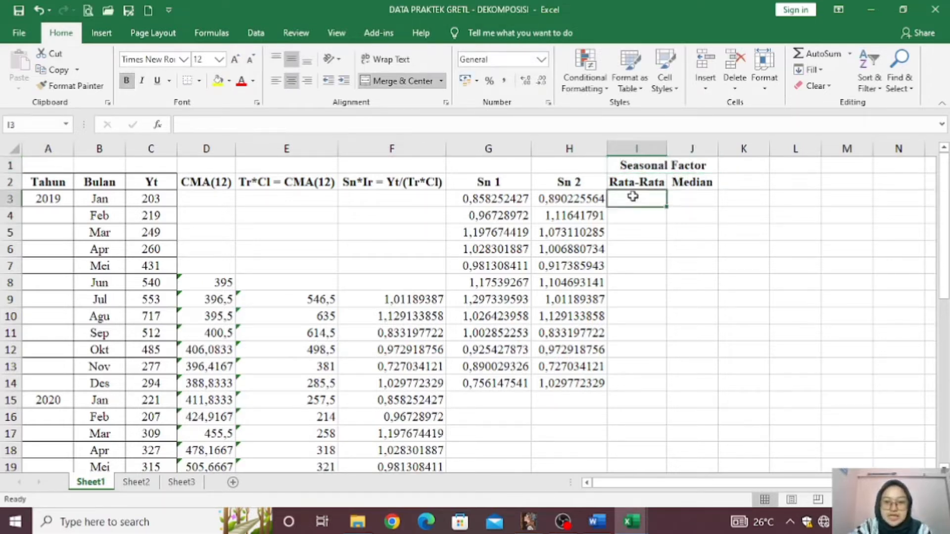
{"action": "type", "text": "="}
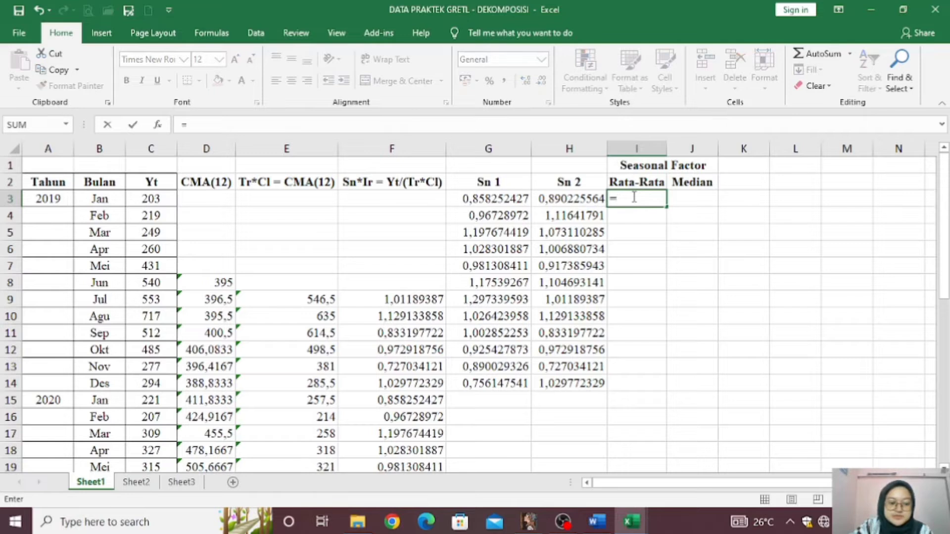
{"action": "type", "text": "aver"}
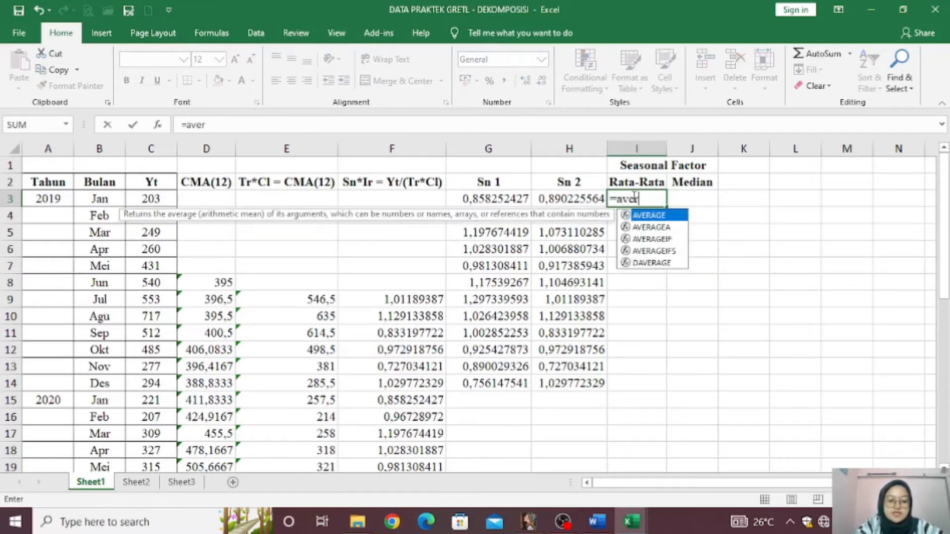
{"action": "type", "text": "age"}
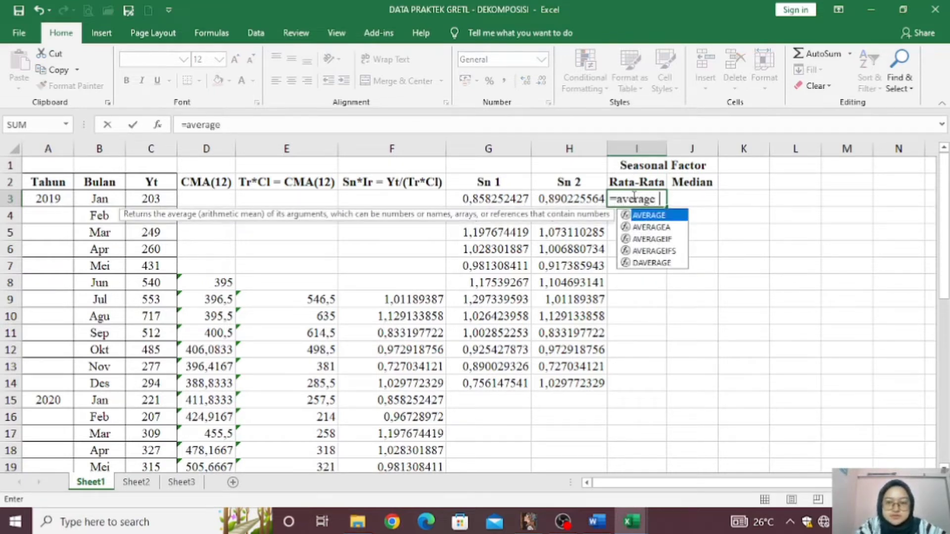
{"action": "type", "text": "("}
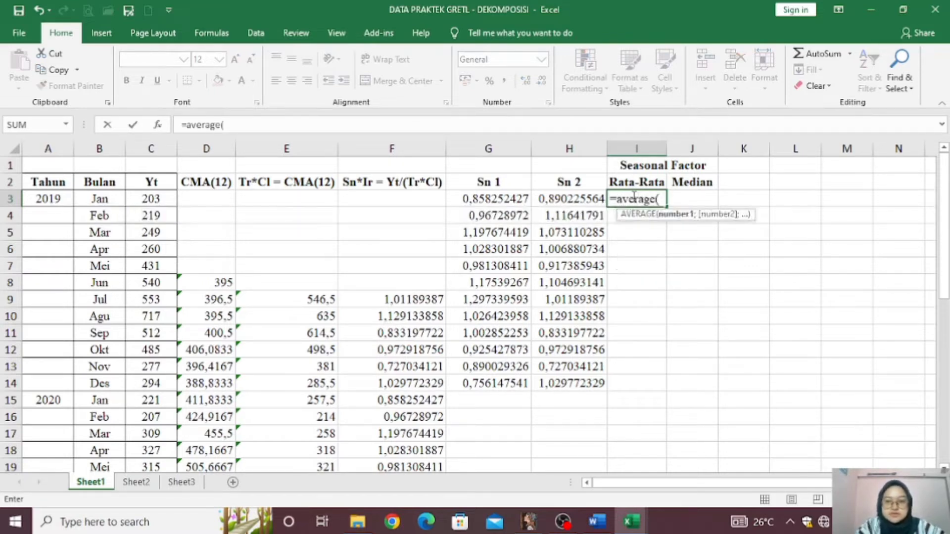
{"action": "left_click", "coordinate": [499, 200]}
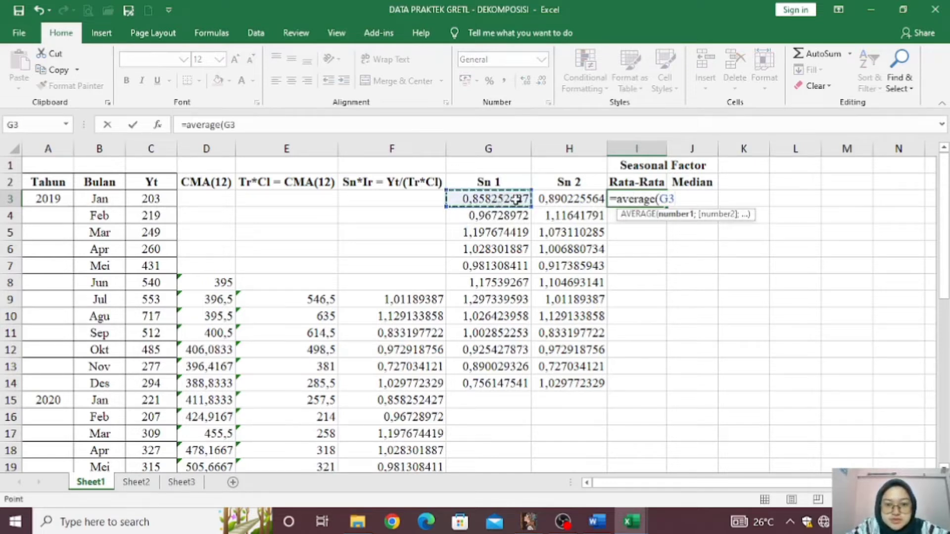
{"action": "left_click_drag", "start_coordinate": [500, 200], "coordinate": [545, 199]}
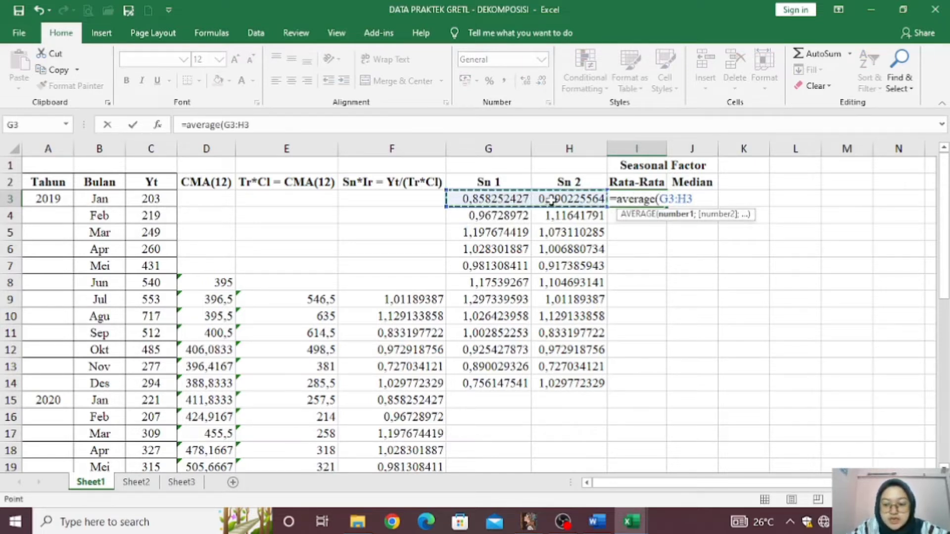
{"action": "type", "text": ")"}
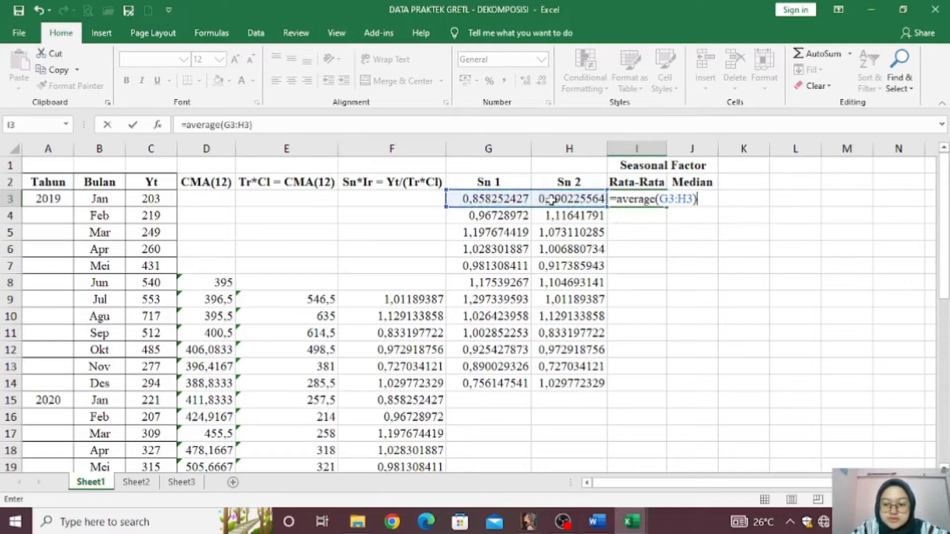
{"action": "key", "text": "Return"}
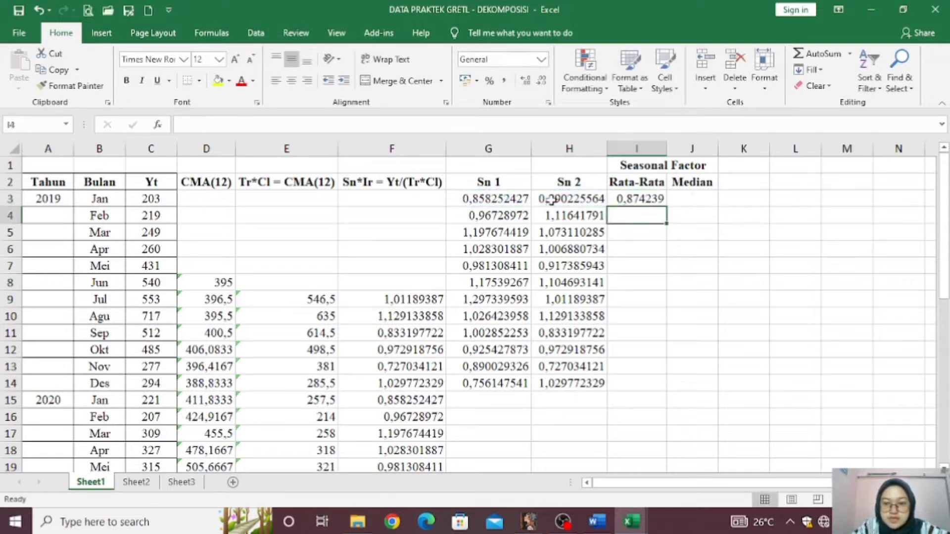
Fill the January average formula down the Rata-Rata column through December in I14
{"action": "left_click", "coordinate": [646, 200]}
{"action": "left_click_drag", "start_coordinate": [667, 208], "coordinate": [659, 389]}
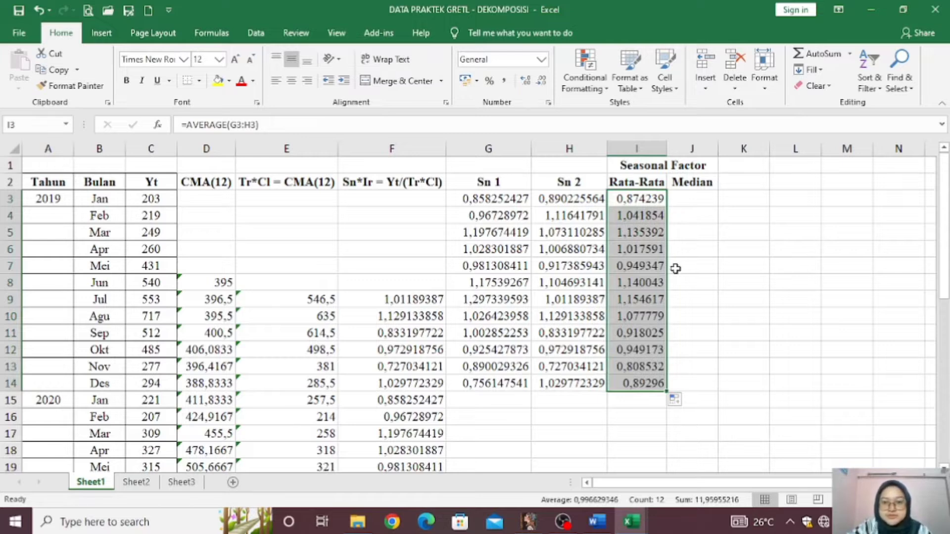
{"action": "scroll", "coordinate": [674, 268], "scroll_direction": "down", "scroll_amount": 1}
{"action": "scroll", "coordinate": [674, 268], "scroll_direction": "up", "scroll_amount": 1}
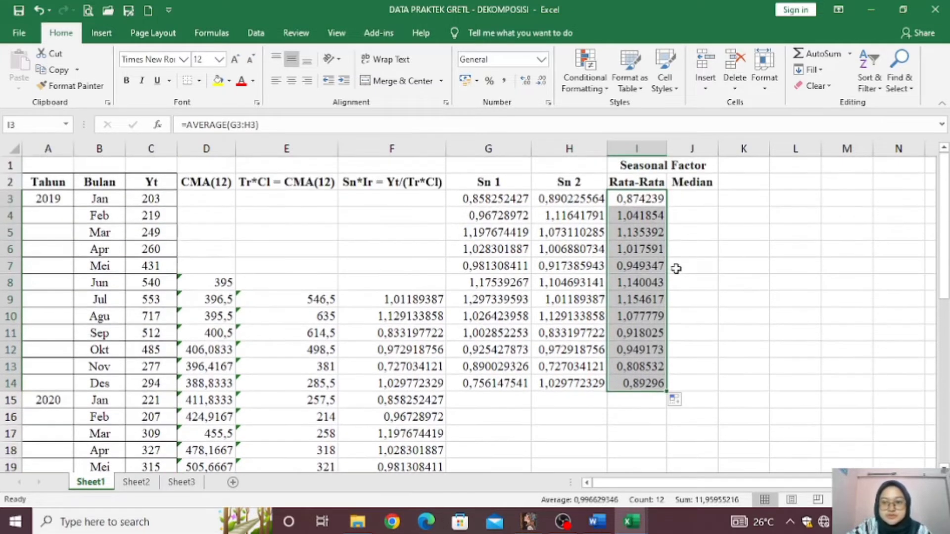
Total the twelve Rata-Rata factors in I15 with =SUM(I3:I14)
{"action": "left_click", "coordinate": [623, 407]}
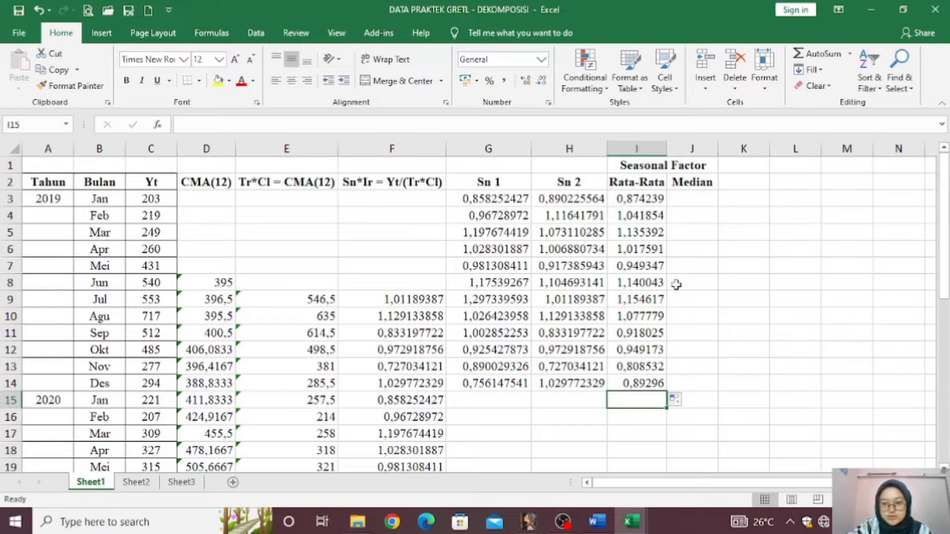
{"action": "type", "text": "="}
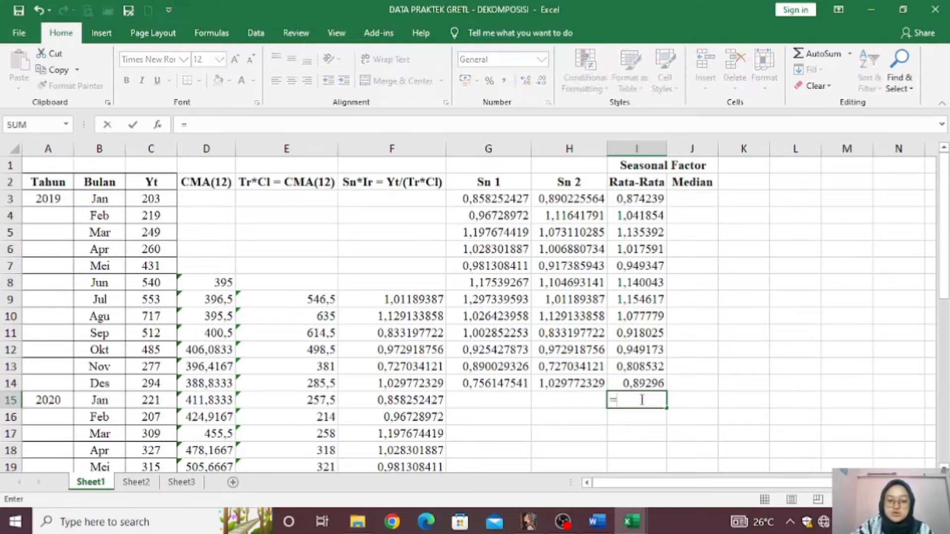
{"action": "type", "text": "sum"}
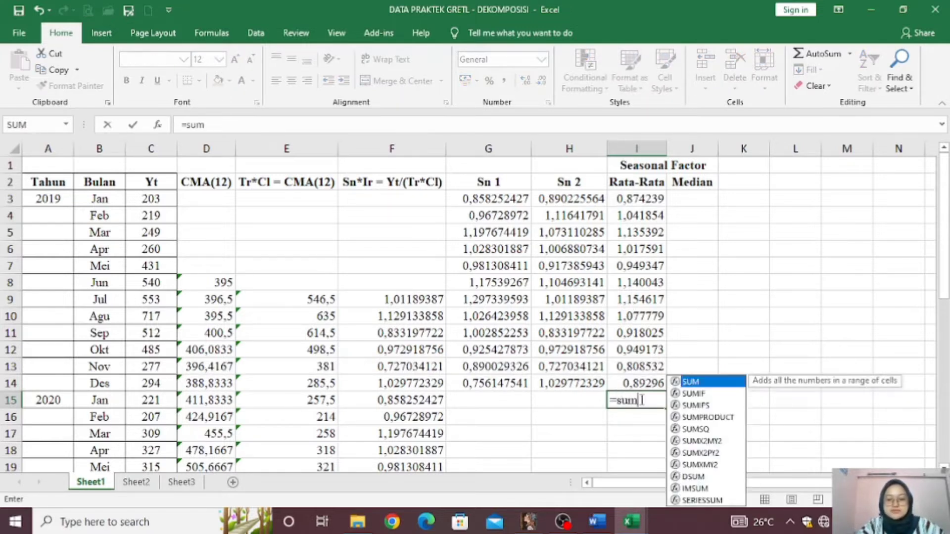
{"action": "type", "text": "("}
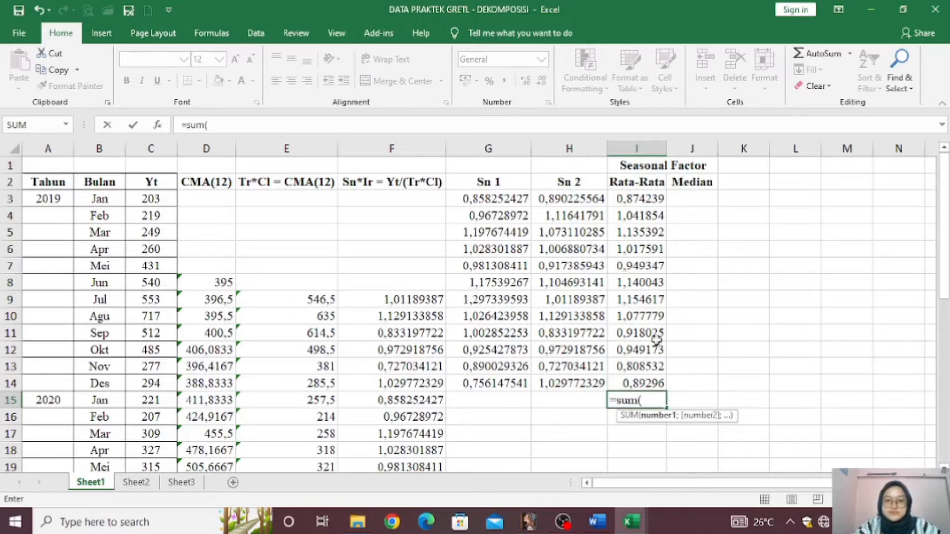
{"action": "left_click", "coordinate": [648, 199]}
{"action": "left_click_drag", "start_coordinate": [648, 199], "coordinate": [646, 380]}
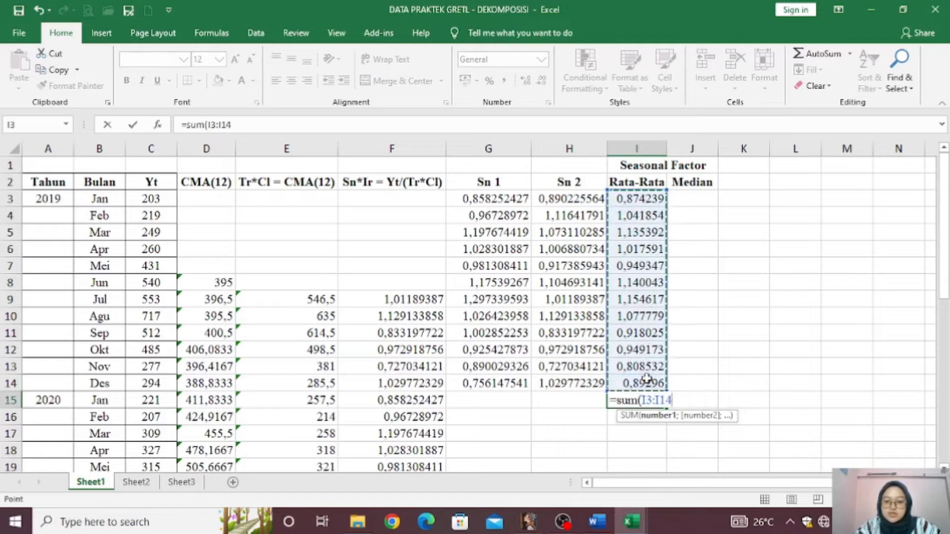
{"action": "type", "text": ")"}
{"action": "key", "text": "Return"}
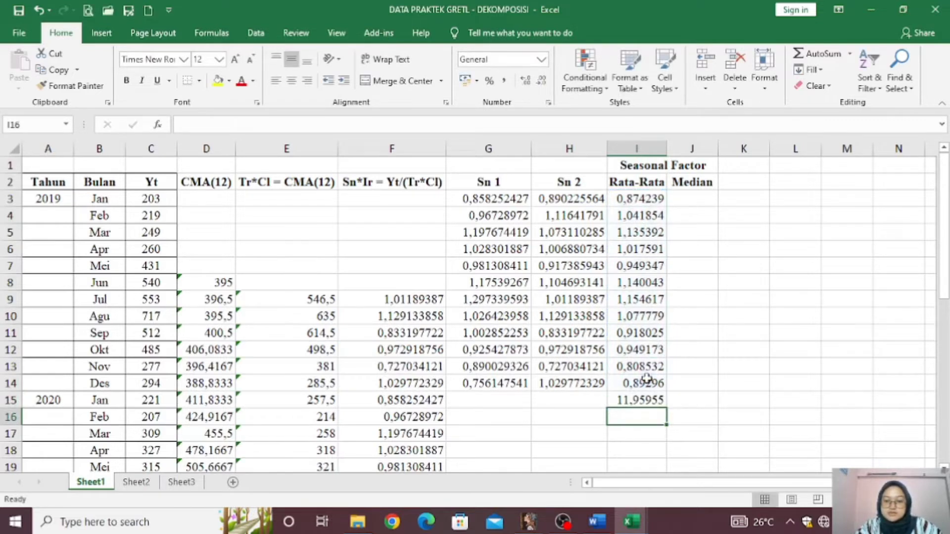
Calculate the adjustment factor in I16, beneath the Rata-Rata total, with =12/I15
{"action": "left_click", "coordinate": [650, 400]}
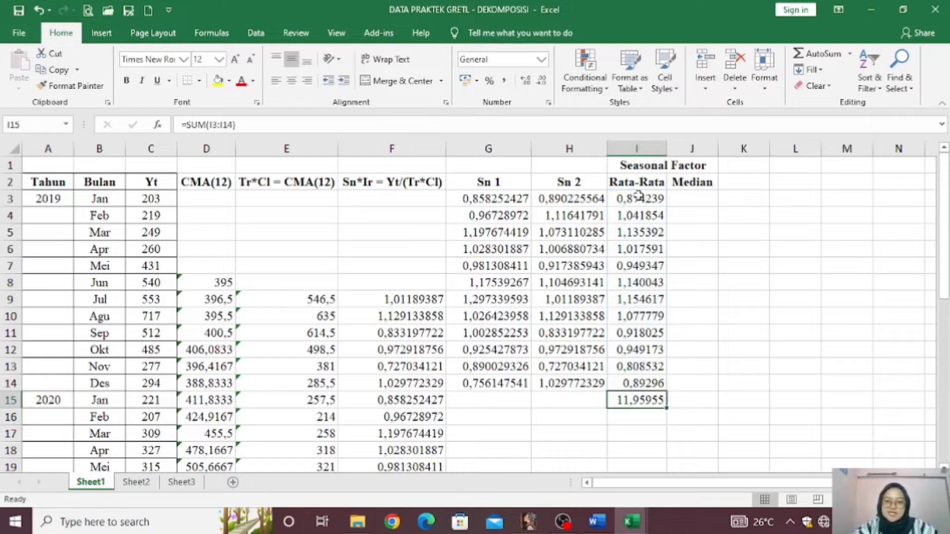
{"action": "left_click", "coordinate": [648, 420]}
{"action": "type", "text": "=1"}
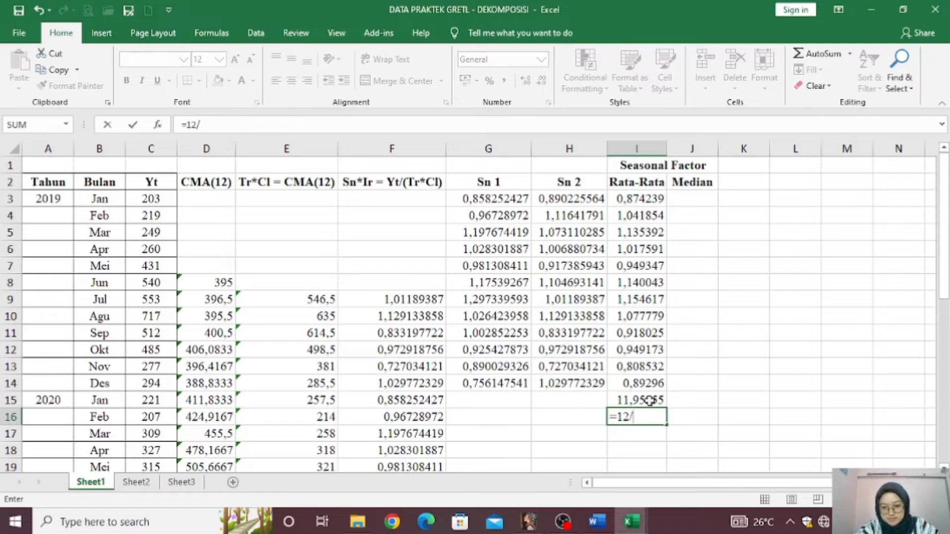
{"action": "type", "text": "2/"}
{"action": "left_click", "coordinate": [649, 401]}
{"action": "key", "text": "Return"}
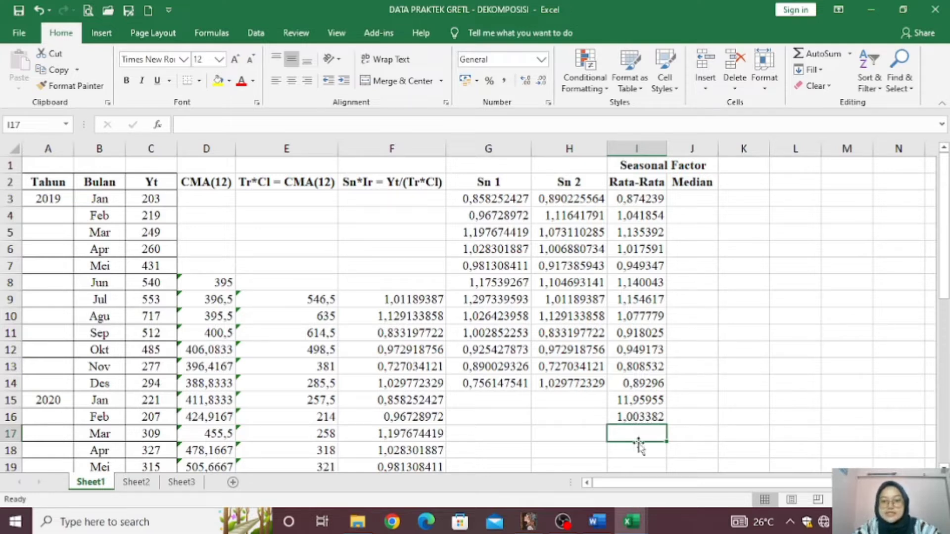
{"action": "left_click", "coordinate": [622, 417]}
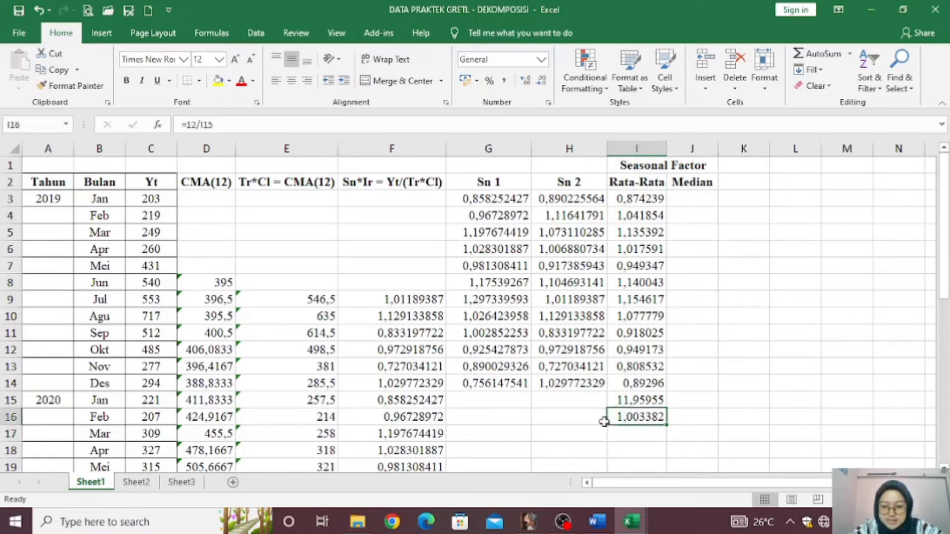
{"action": "left_click", "coordinate": [601, 421]}
{"action": "left_click", "coordinate": [621, 418]}
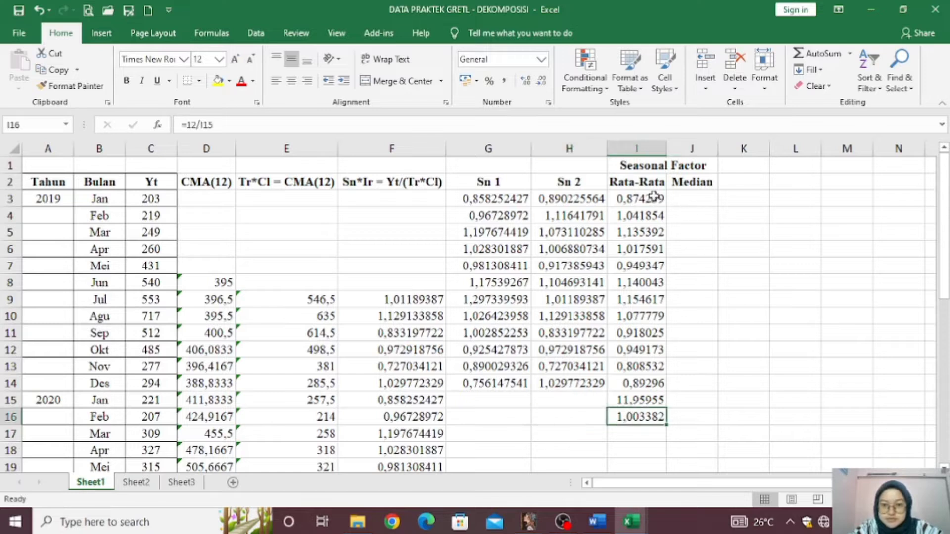
{"action": "left_click", "coordinate": [689, 197]}
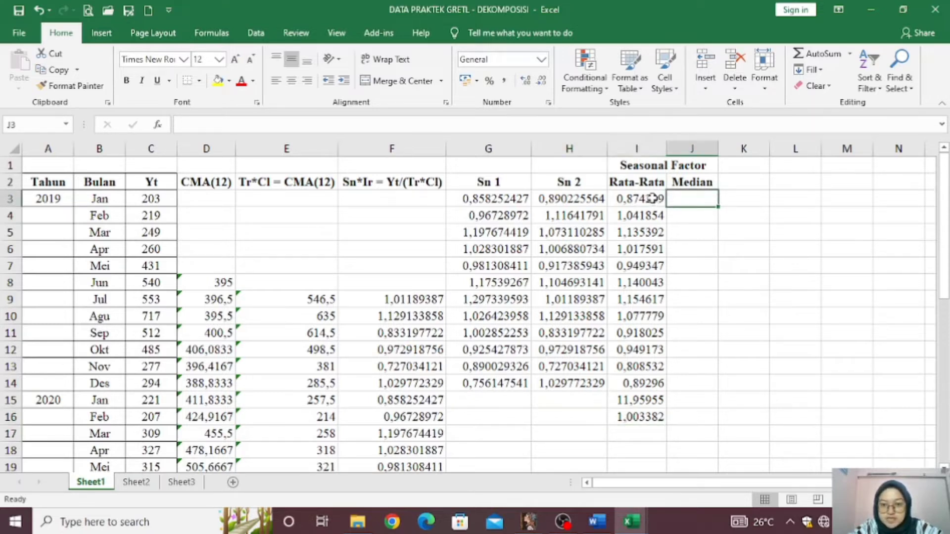
{"action": "left_click_drag", "start_coordinate": [653, 198], "coordinate": [639, 384]}
{"action": "right_click", "coordinate": [639, 385]}
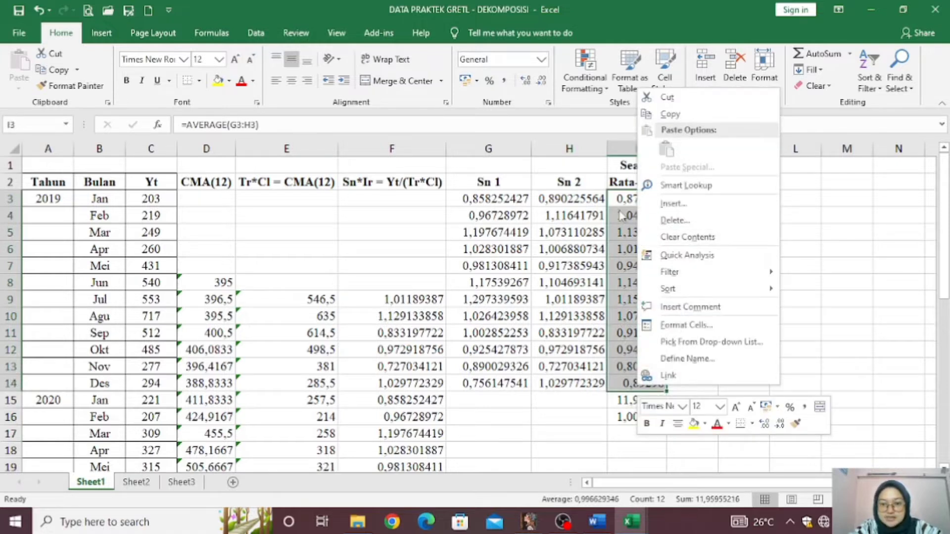
{"action": "key", "text": "Escape"}
Calculate January's median seasonal factor in J3 under Median with =MEDIAN(G3:H3)
{"action": "left_click", "coordinate": [692, 200]}
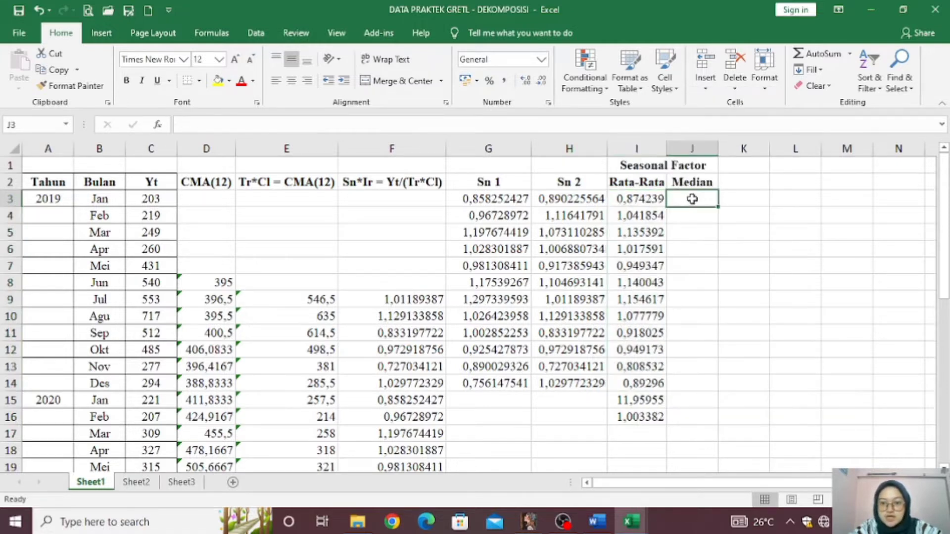
{"action": "type", "text": "="}
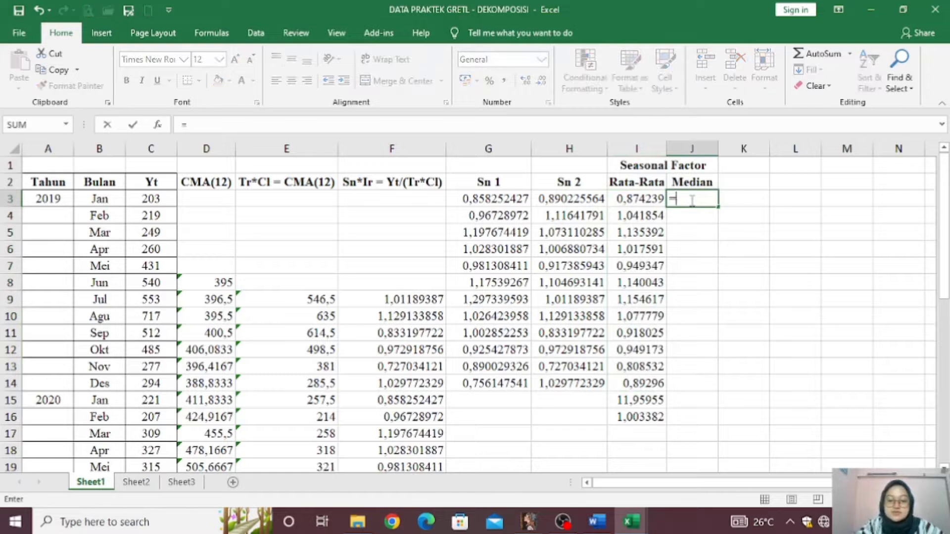
{"action": "type", "text": "median"}
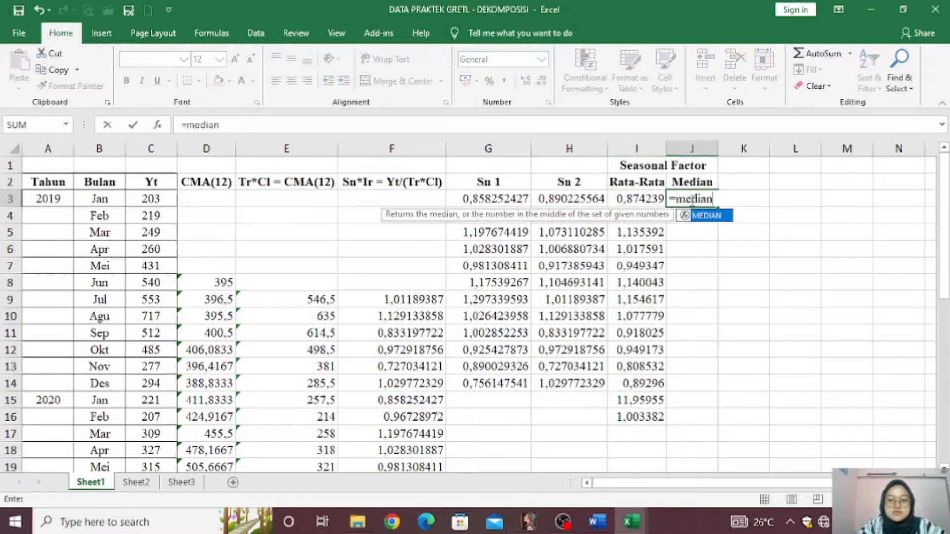
{"action": "type", "text": "("}
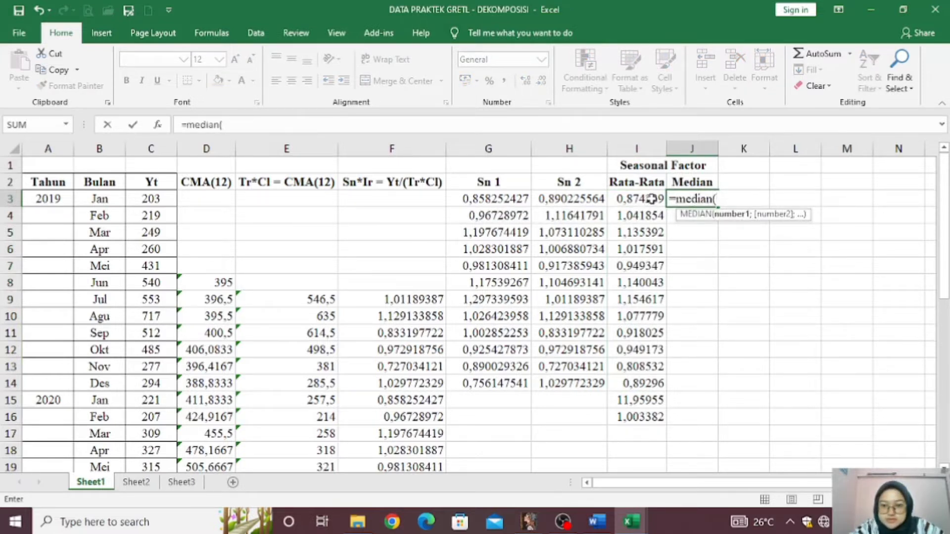
{"action": "left_click_drag", "start_coordinate": [500, 201], "coordinate": [541, 200]}
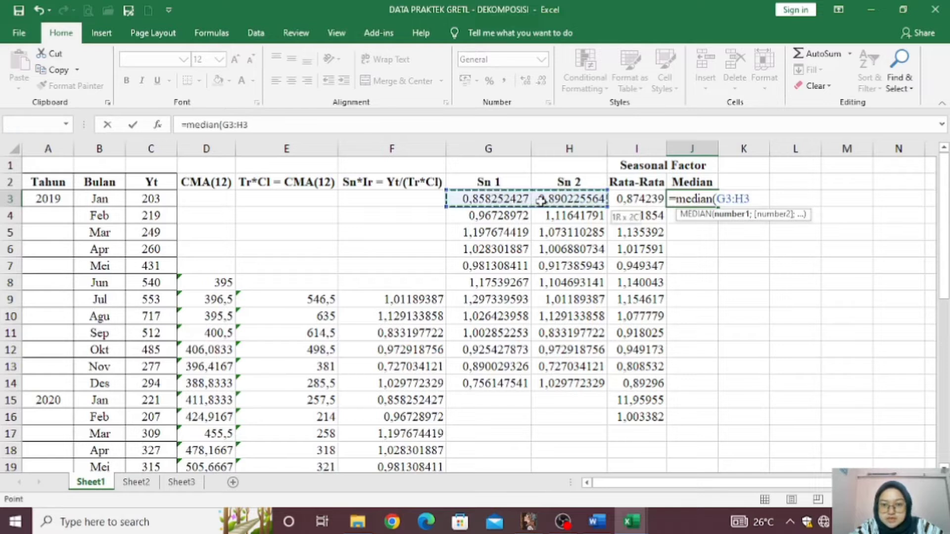
{"action": "type", "text": ")"}
{"action": "key", "text": "Return"}
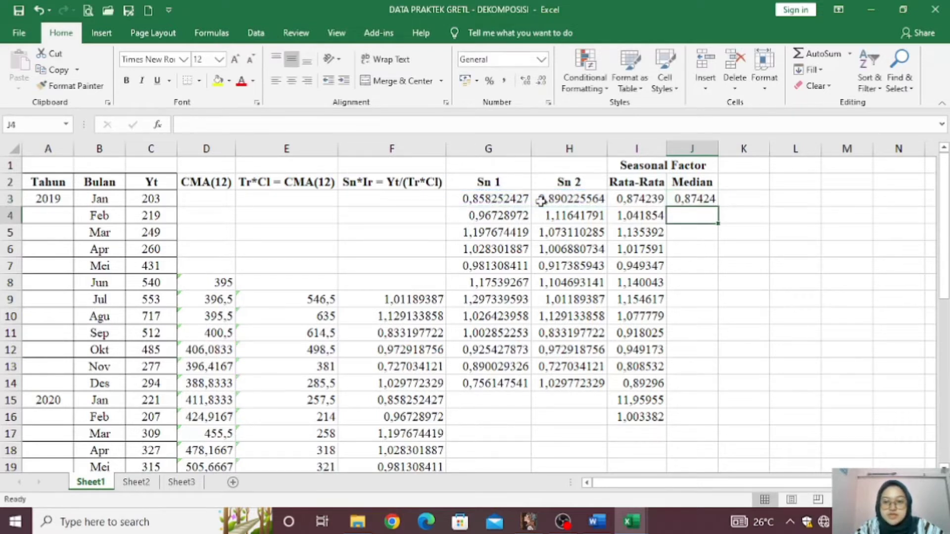
Widen column J slightly and fill the median formula from J3 down through December in J14
{"action": "left_click", "coordinate": [704, 198]}
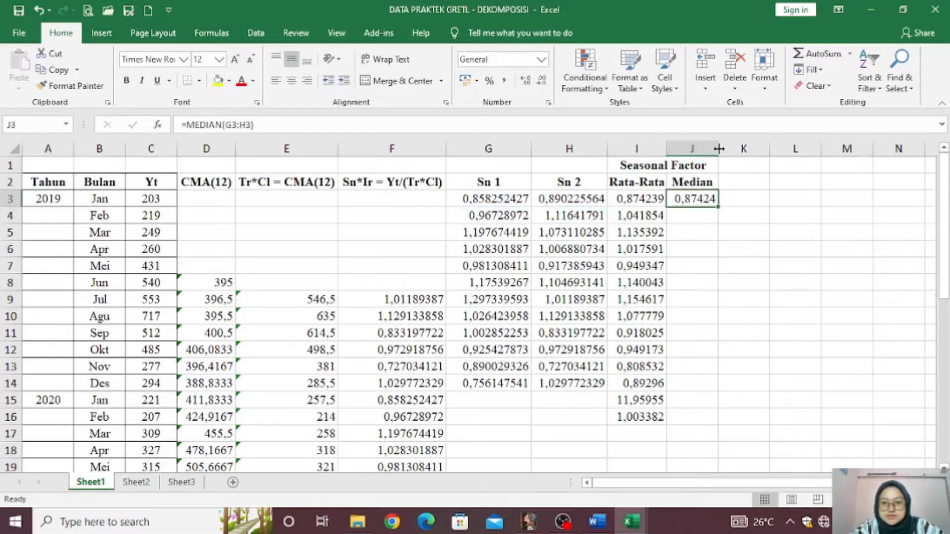
{"action": "left_click_drag", "start_coordinate": [719, 148], "coordinate": [729, 148]}
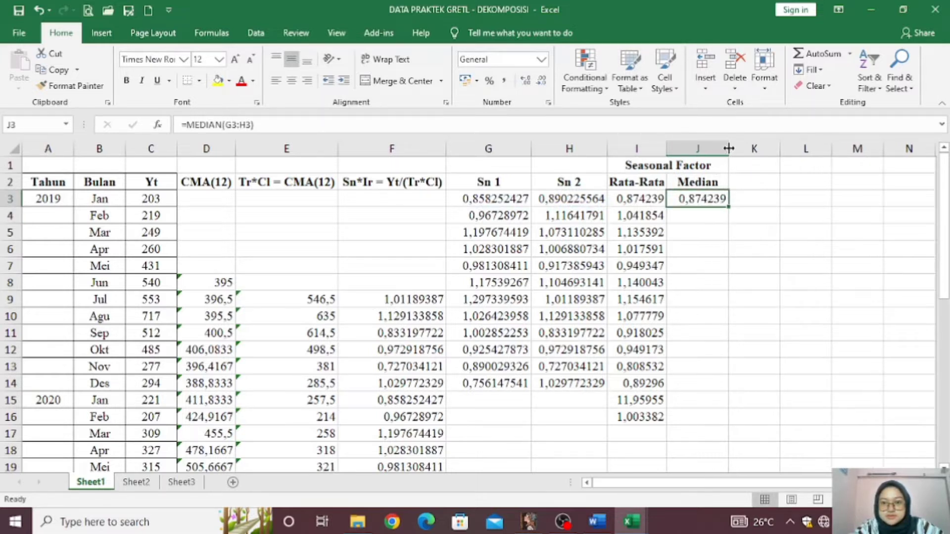
{"action": "left_click_drag", "start_coordinate": [728, 207], "coordinate": [725, 388]}
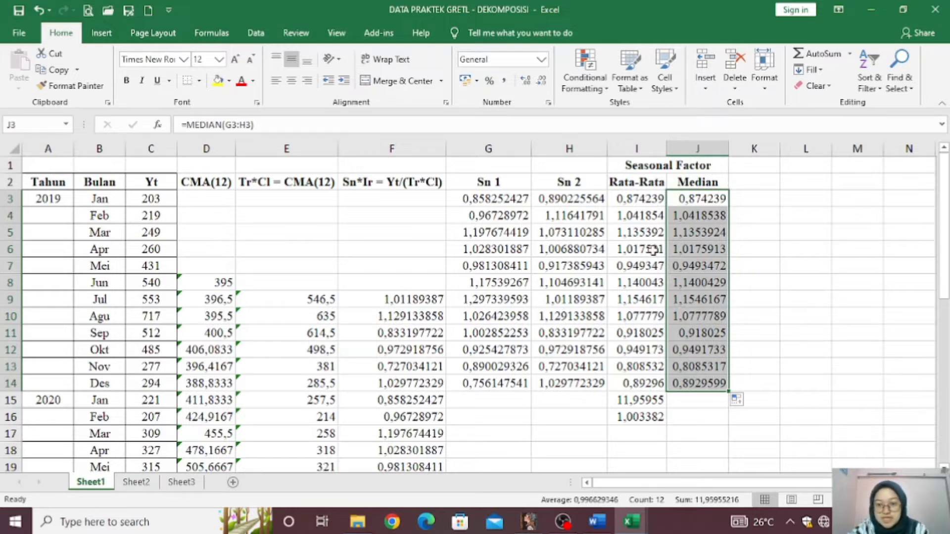
Add the header Sn in K2 and calculate January's adjusted seasonal factor in K3 with =I3*I16
{"action": "left_click", "coordinate": [748, 182]}
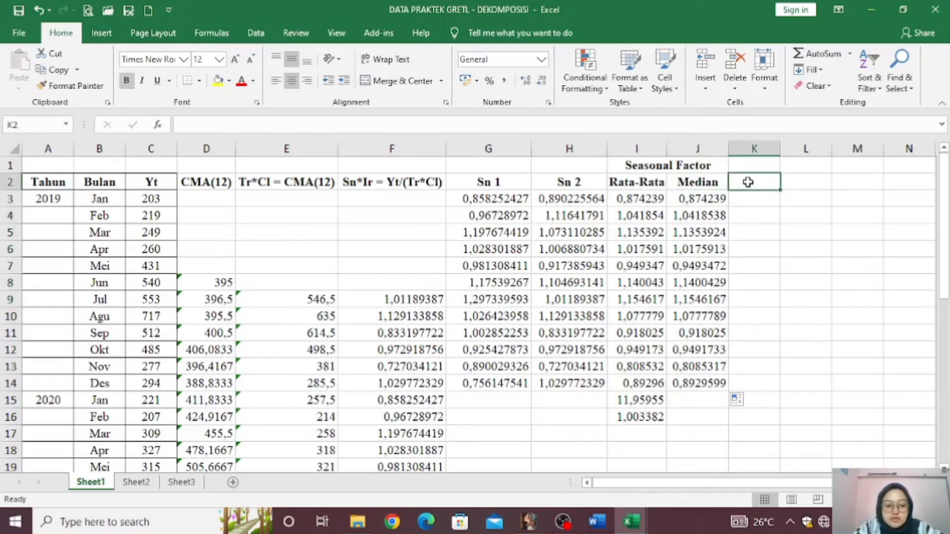
{"action": "type", "text": "Sn"}
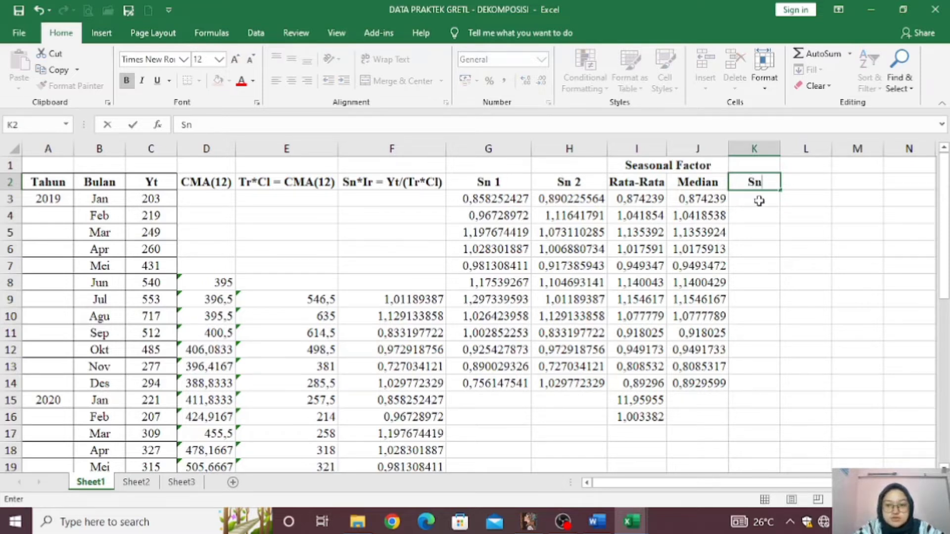
{"action": "left_click", "coordinate": [757, 197]}
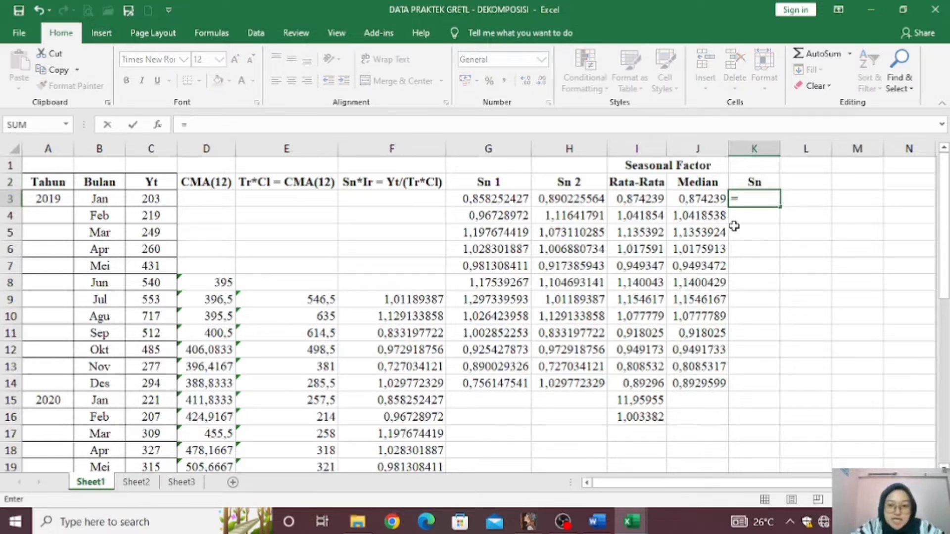
{"action": "left_click", "coordinate": [646, 197]}
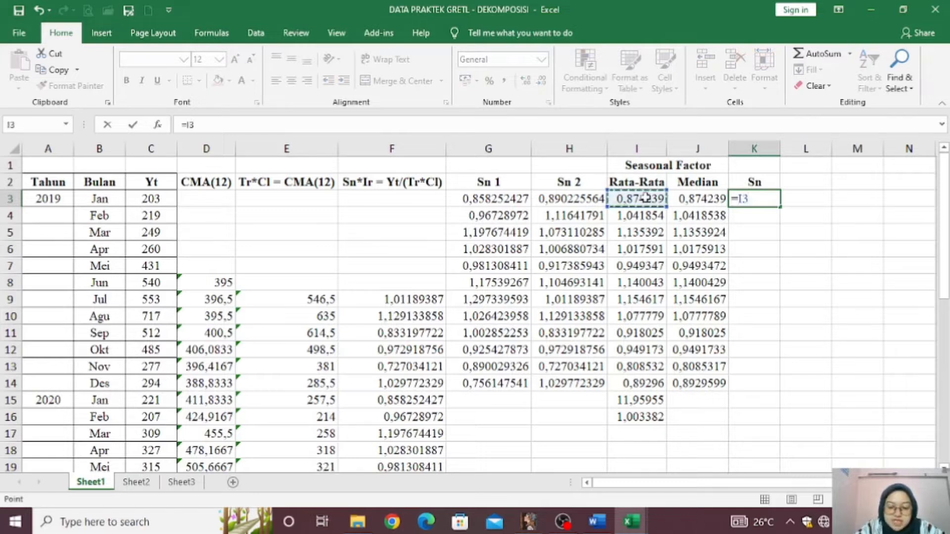
{"action": "type", "text": "*"}
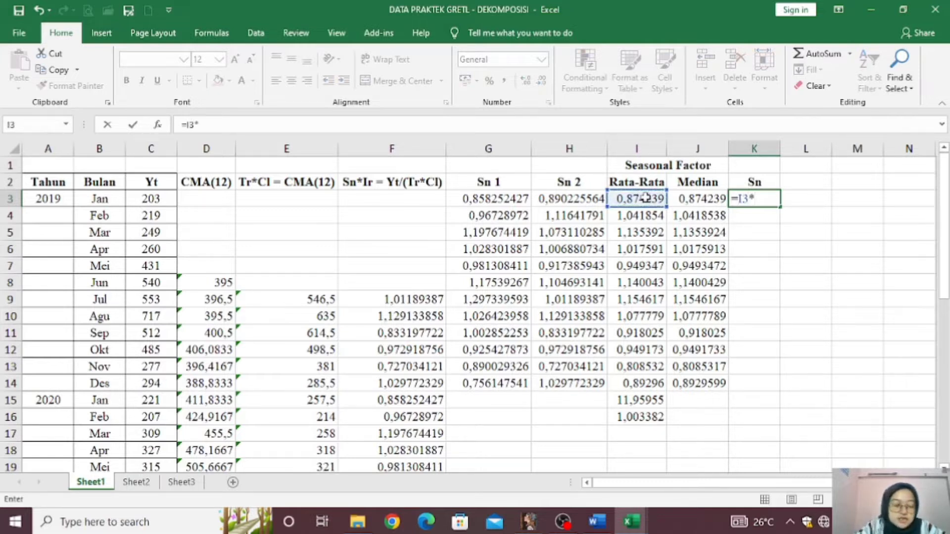
{"action": "left_click", "coordinate": [646, 417]}
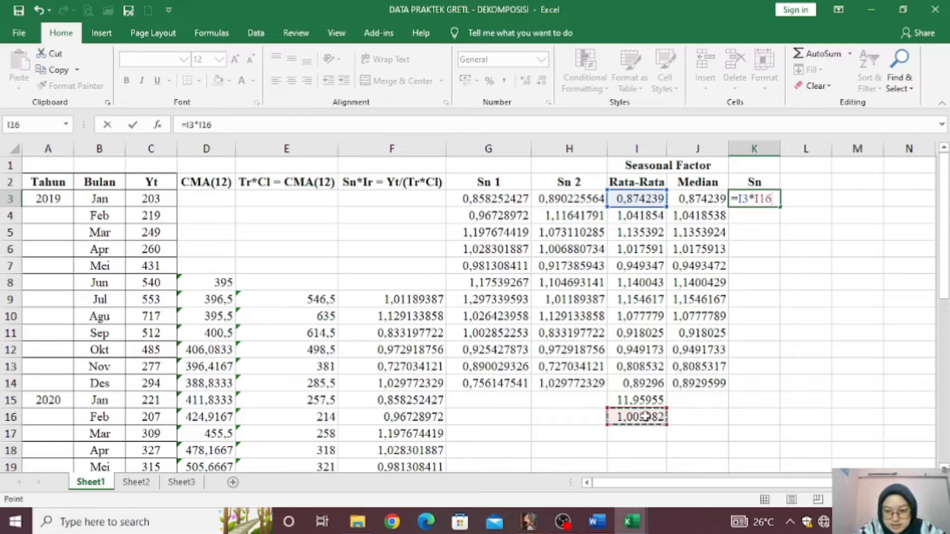
{"action": "key", "text": "Return"}
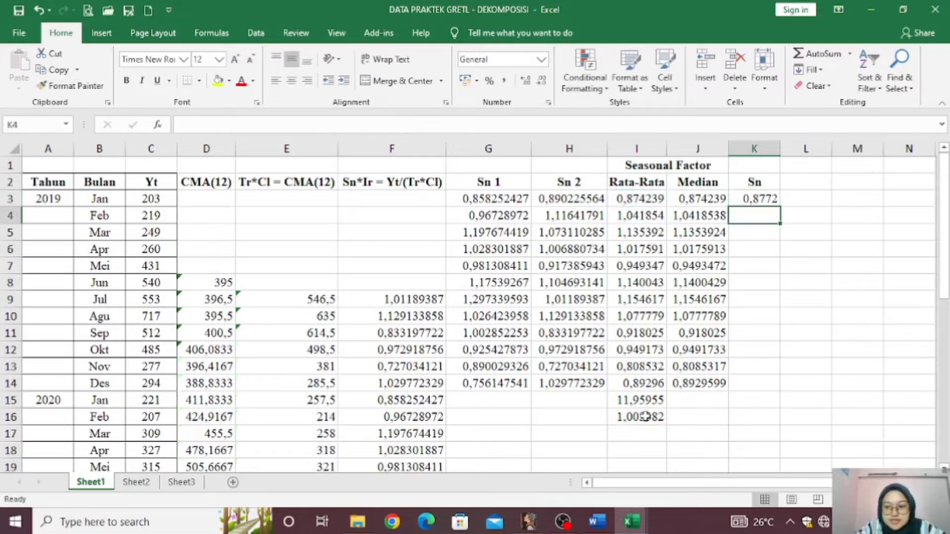
Try to fill the Sn formula from K3 down through December in K14, and undo the fill
{"action": "left_click", "coordinate": [767, 199]}
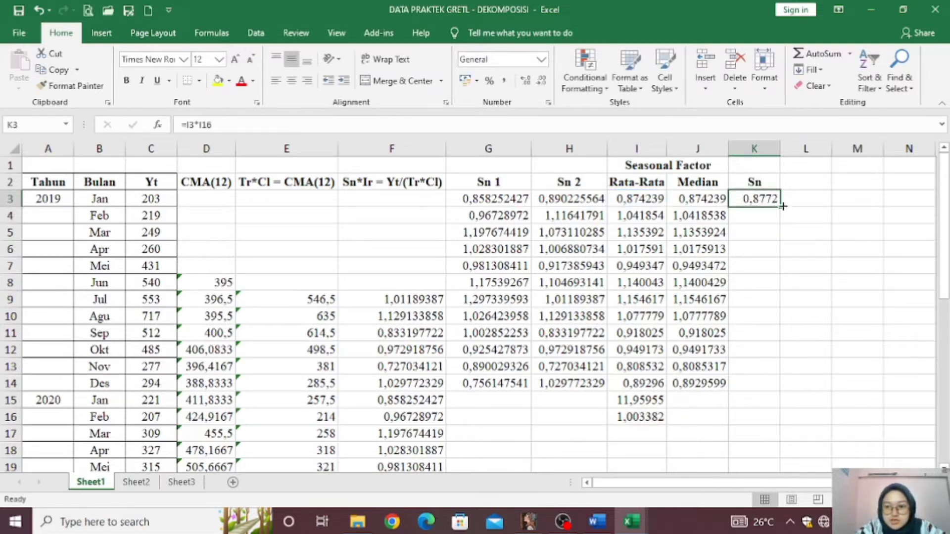
{"action": "left_click_drag", "start_coordinate": [779, 209], "coordinate": [777, 387]}
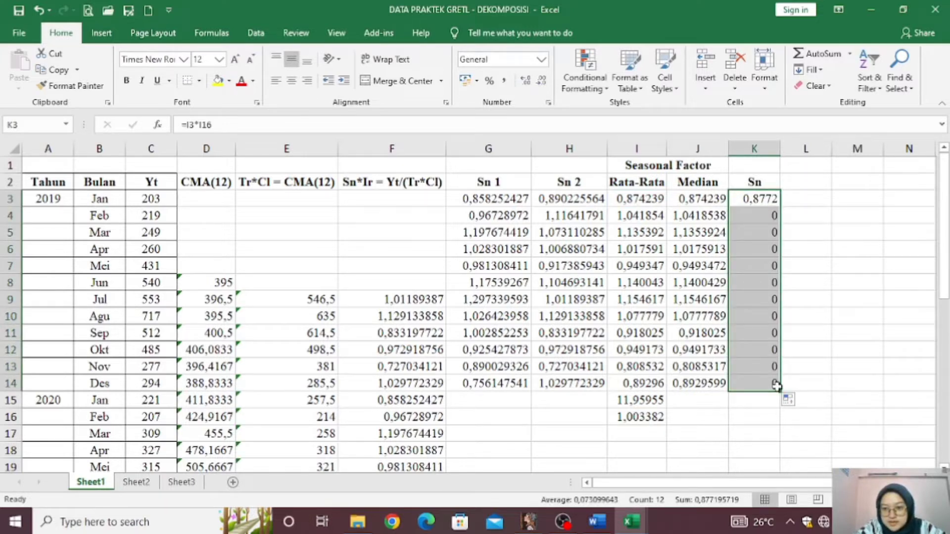
{"action": "left_click", "coordinate": [795, 222]}
{"action": "left_click", "coordinate": [766, 200]}
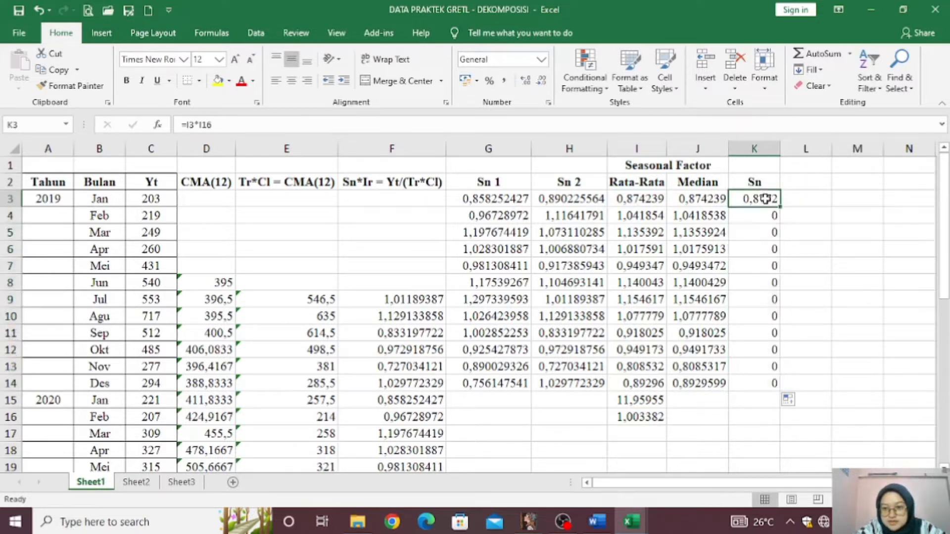
{"action": "left_click", "coordinate": [41, 13]}
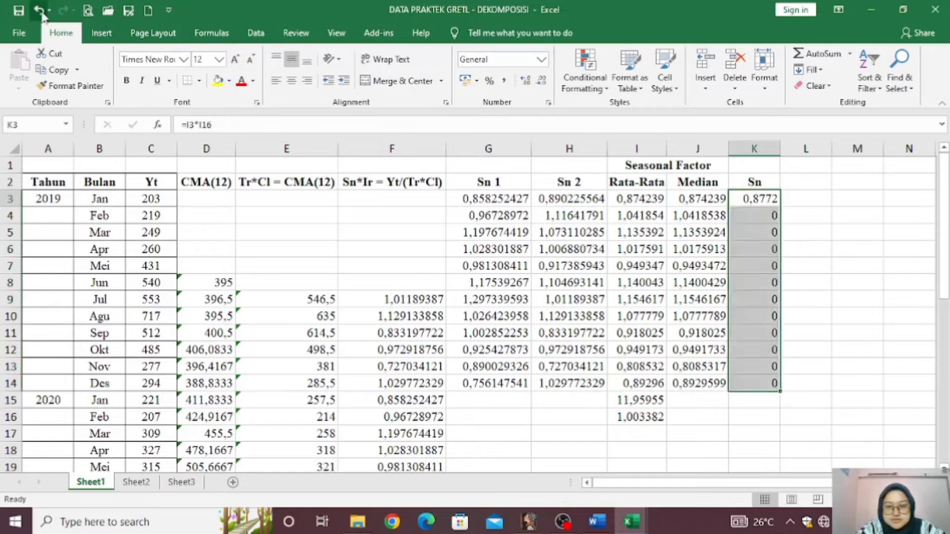
Widen the Sn column K to fit the full decimals of January's factor
{"action": "left_click", "coordinate": [761, 221]}
{"action": "left_click", "coordinate": [761, 200]}
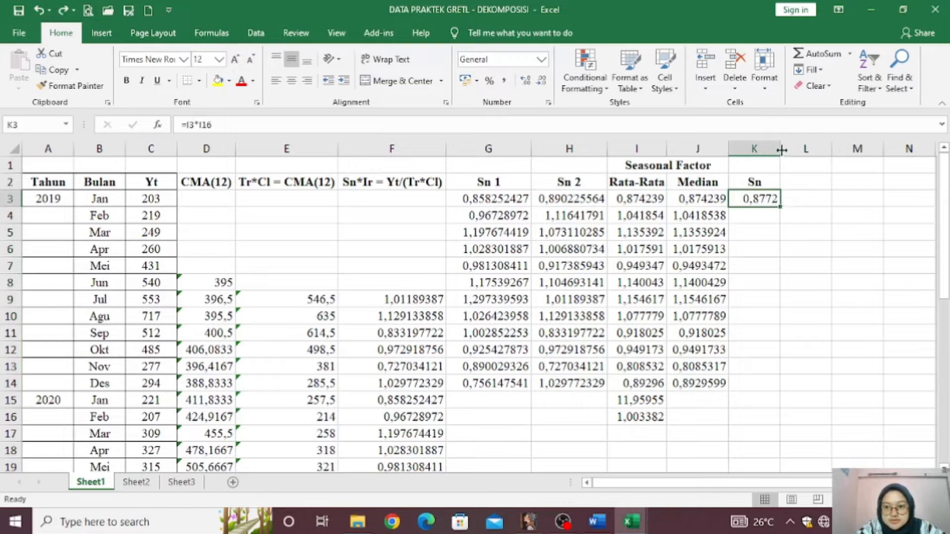
{"action": "left_click_drag", "start_coordinate": [782, 149], "coordinate": [801, 150]}
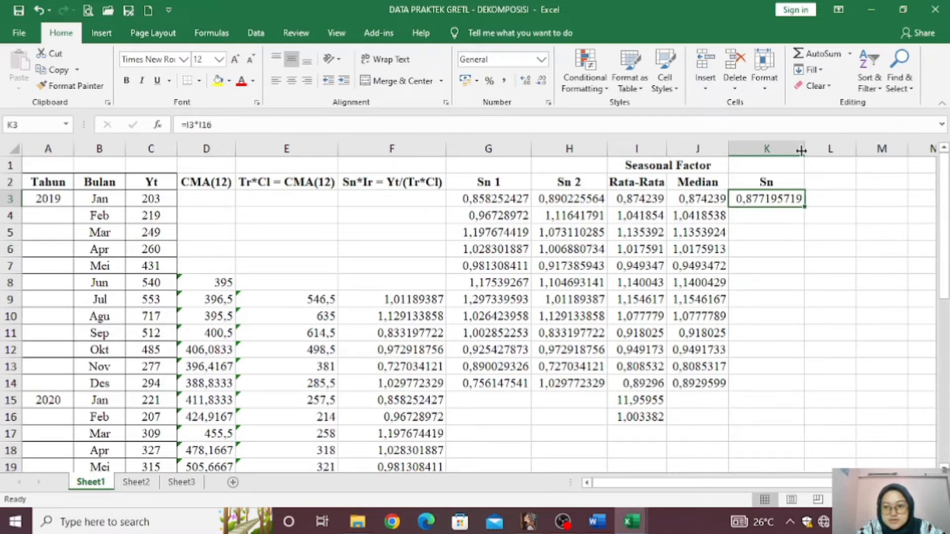
Try to fill the Sn formula from K3 into February's cell K4, and clear K4
{"action": "left_click_drag", "start_coordinate": [803, 208], "coordinate": [798, 218]}
{"action": "left_click", "coordinate": [795, 214]}
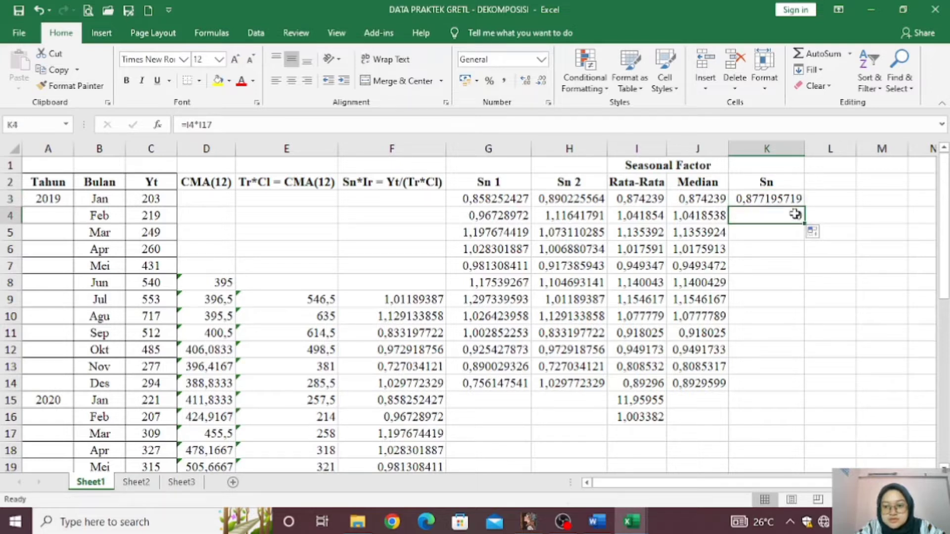
{"action": "double_click", "coordinate": [795, 213]}
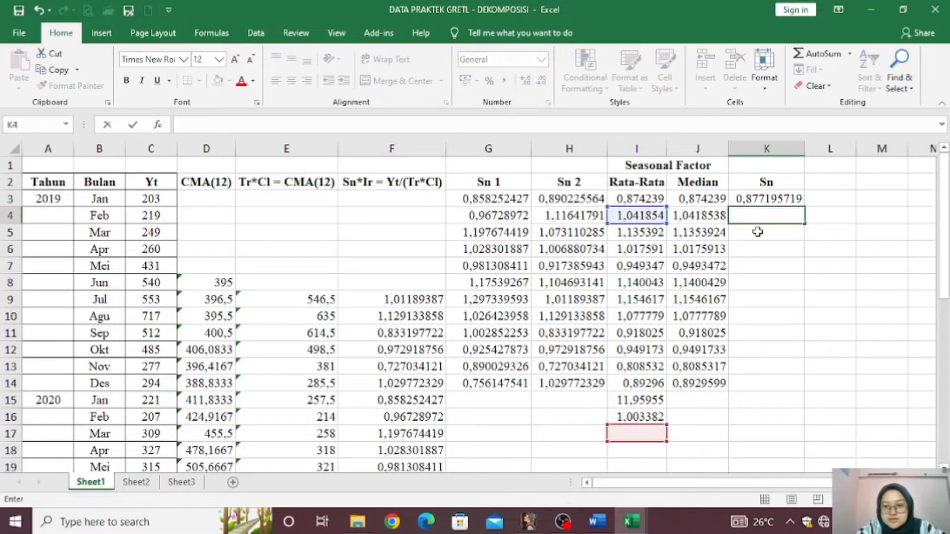
{"action": "key", "text": "Escape"}
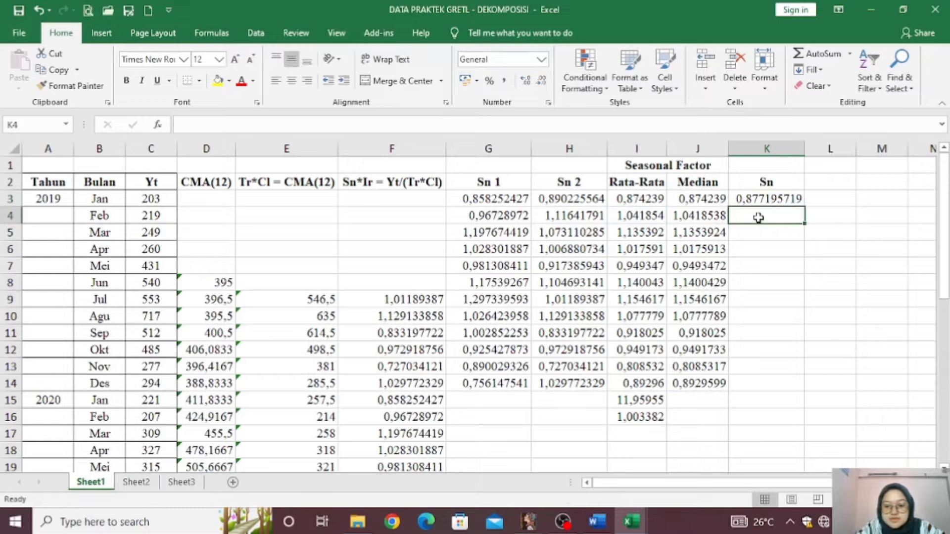
Calculate February's Sn in K4 by multiplying its Rata-Rata factor by the adjustment factor with =I4*I16
{"action": "type", "text": "="}
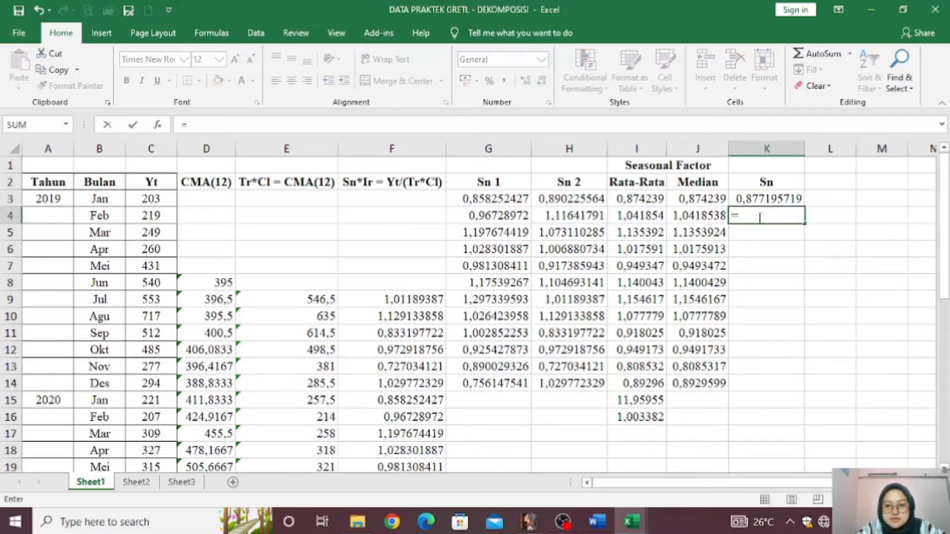
{"action": "left_click", "coordinate": [641, 217]}
{"action": "type", "text": "*"}
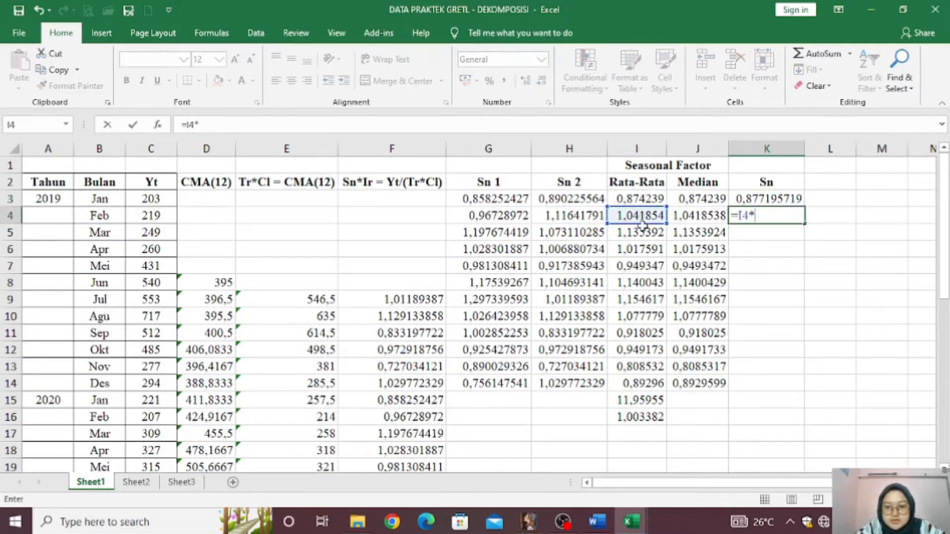
{"action": "left_click", "coordinate": [646, 418]}
{"action": "key", "text": "Return"}
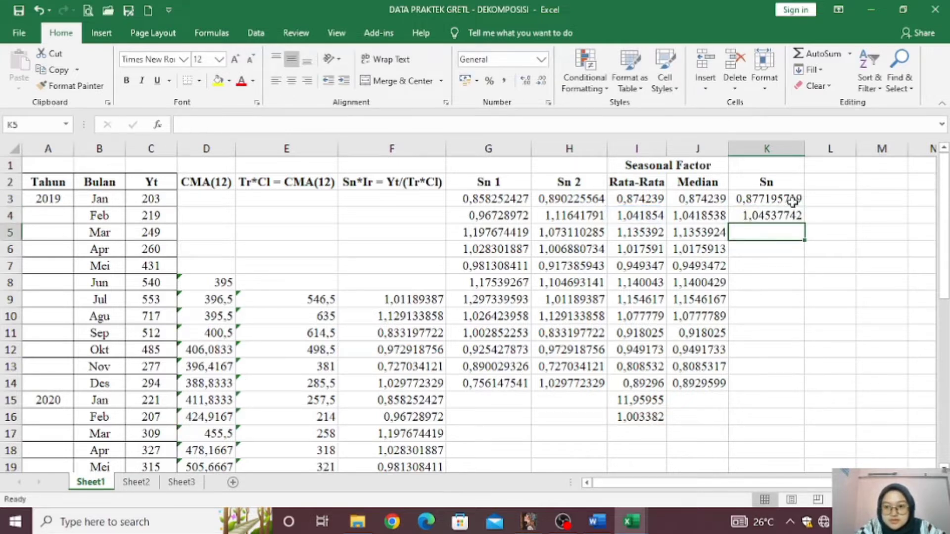
Calculate March's Sn in K5 with =I5*I16, replacing the formula filled from the cells above
{"action": "left_click_drag", "start_coordinate": [792, 202], "coordinate": [802, 241]}
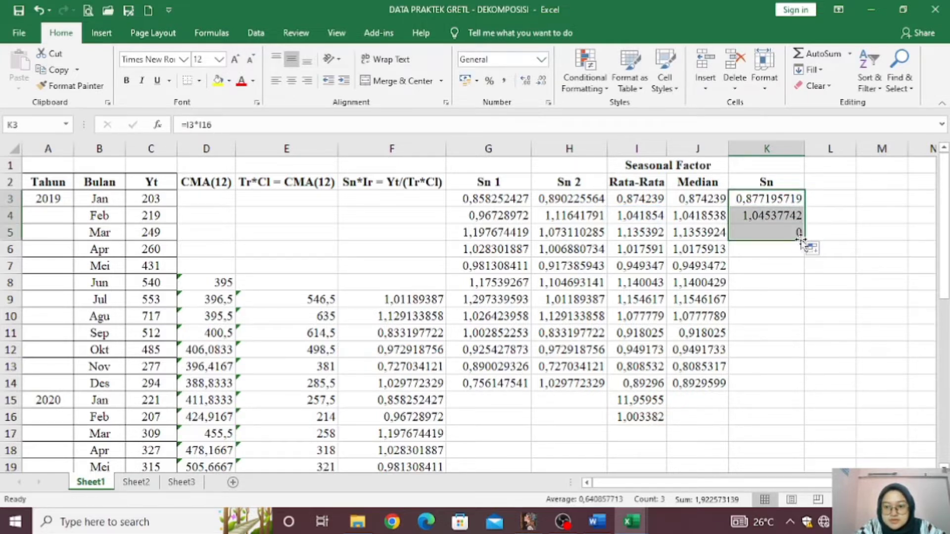
{"action": "left_click", "coordinate": [792, 235]}
{"action": "double_click", "coordinate": [790, 234]}
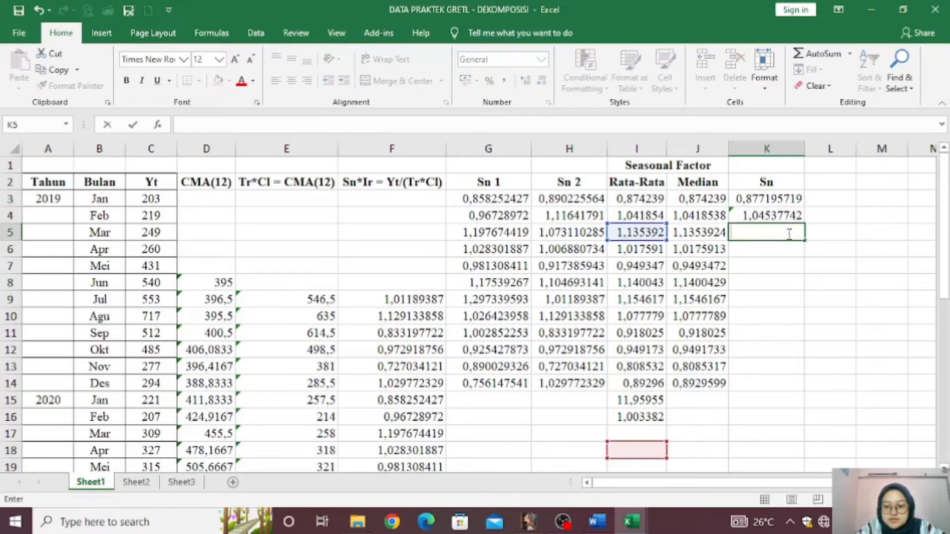
{"action": "type", "text": "="}
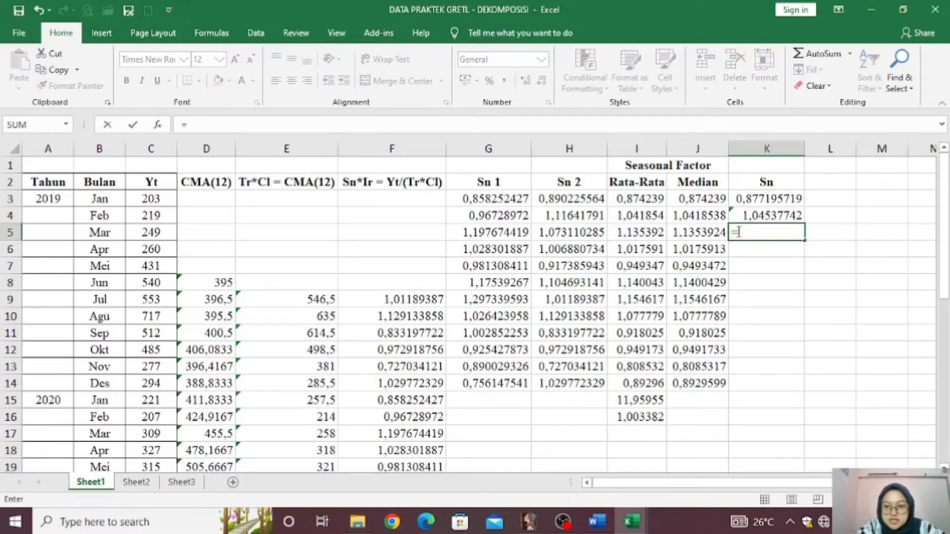
{"action": "left_click", "coordinate": [642, 234]}
{"action": "type", "text": "*"}
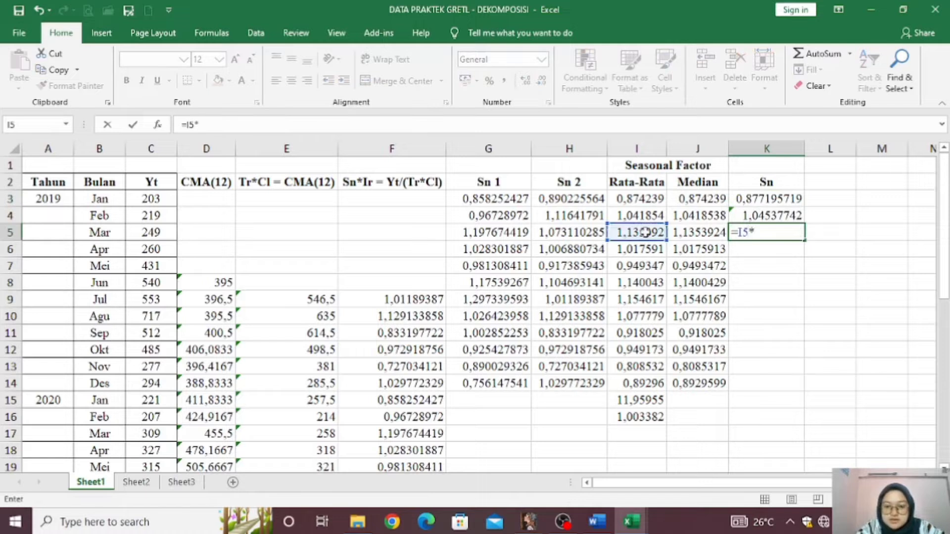
{"action": "left_click", "coordinate": [648, 418]}
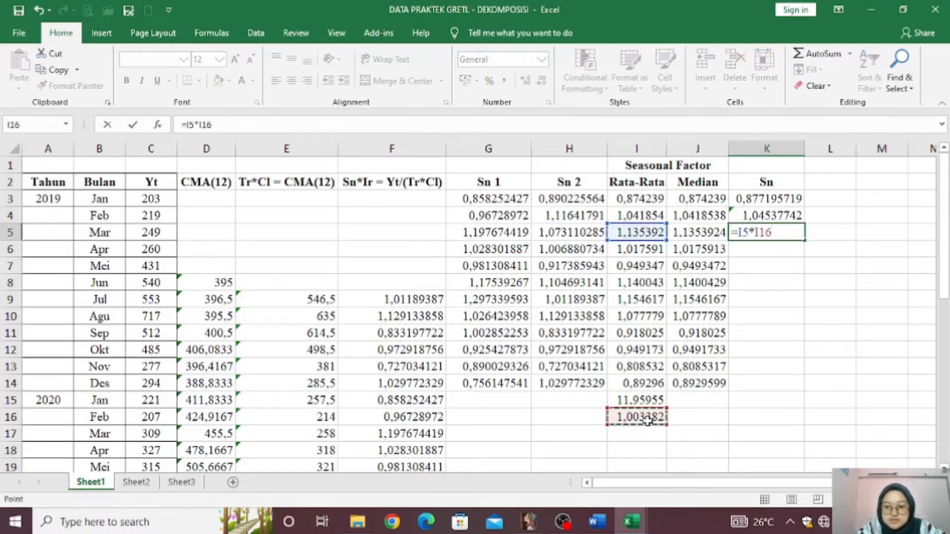
{"action": "key", "text": "Return"}
Calculate April's Sn in K6 with =I6*I16
{"action": "type", "text": "="}
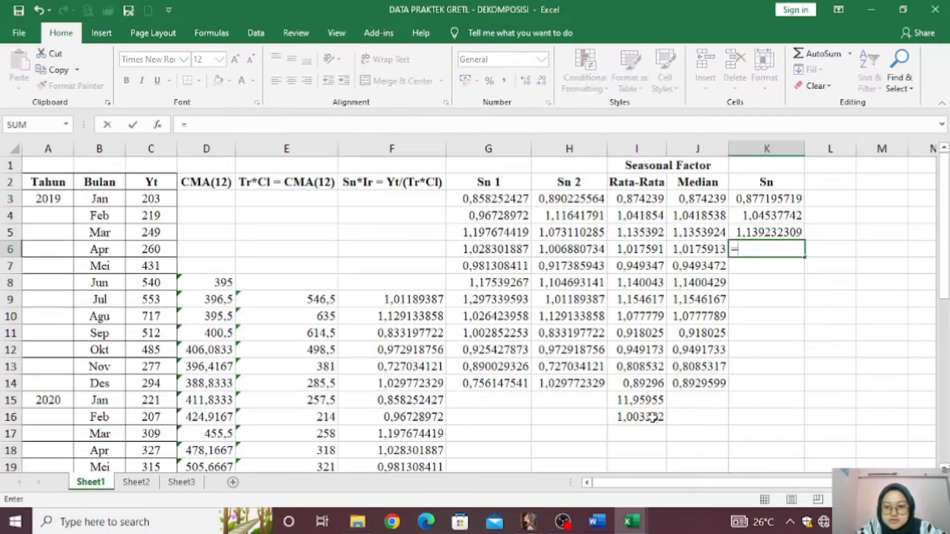
{"action": "left_click", "coordinate": [641, 249]}
{"action": "type", "text": "*"}
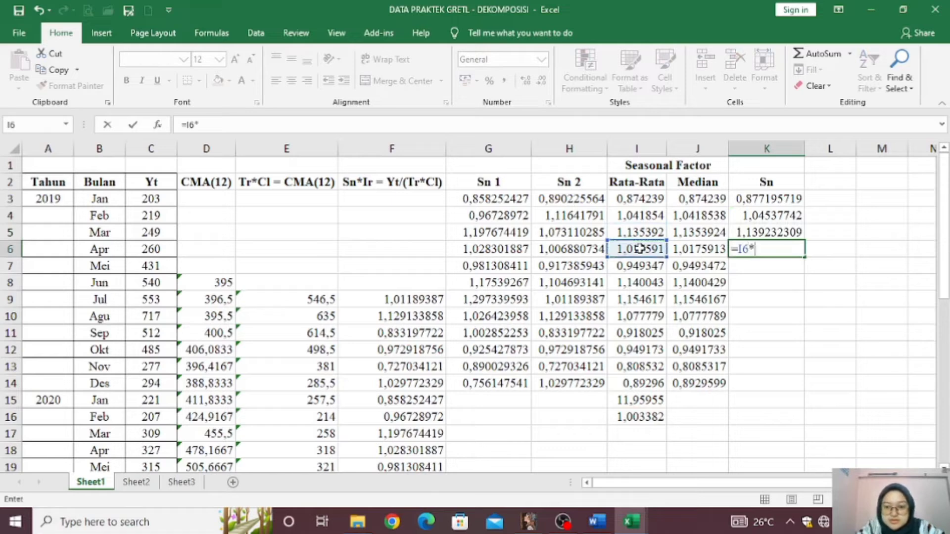
{"action": "left_click", "coordinate": [646, 418]}
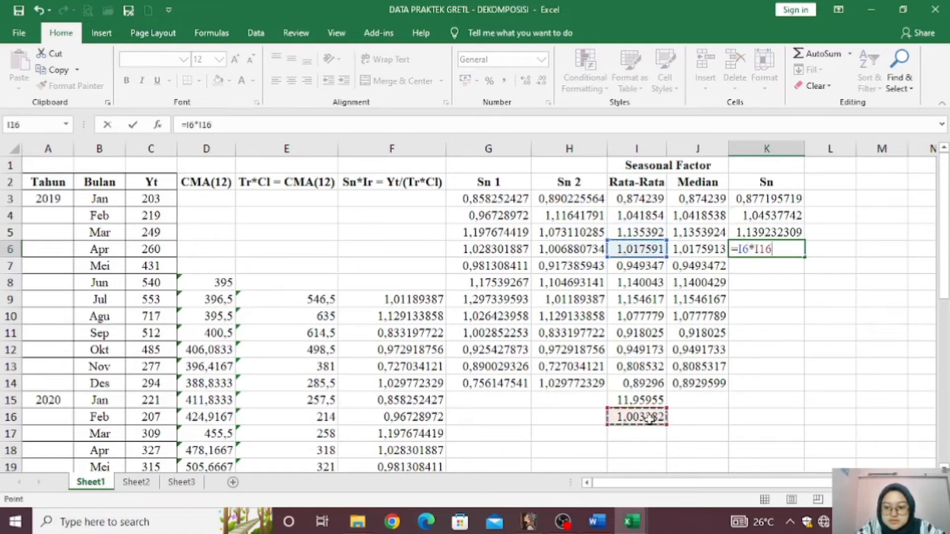
{"action": "key", "text": "Return"}
Calculate May's Sn in K7 from its Rata-Rata factor with =I7*I16
{"action": "type", "text": "="}
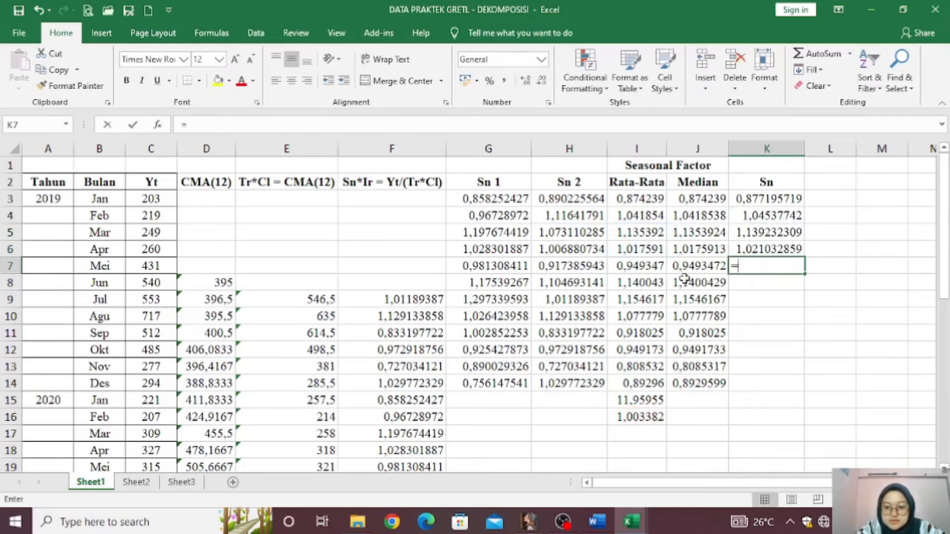
{"action": "left_click", "coordinate": [654, 267]}
{"action": "type", "text": "*"}
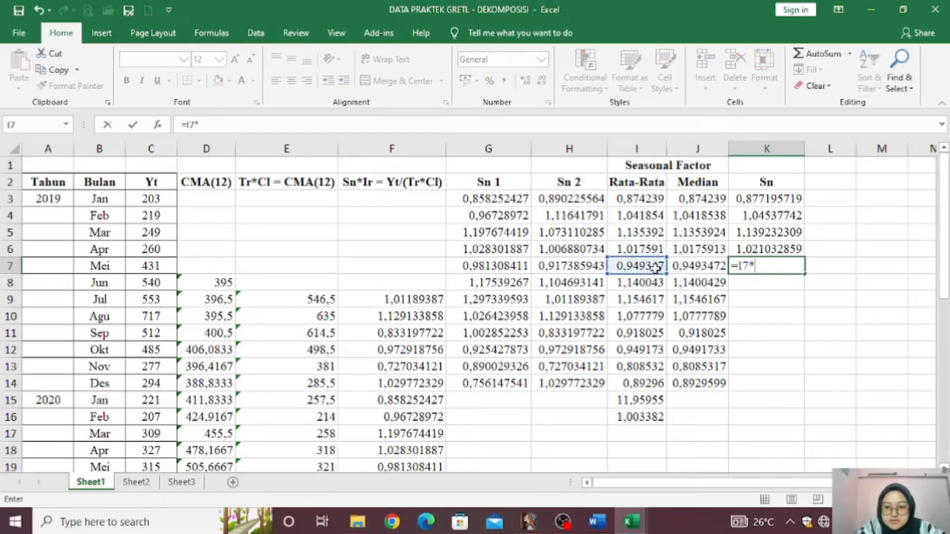
{"action": "left_click", "coordinate": [641, 419]}
{"action": "key", "text": "Return"}
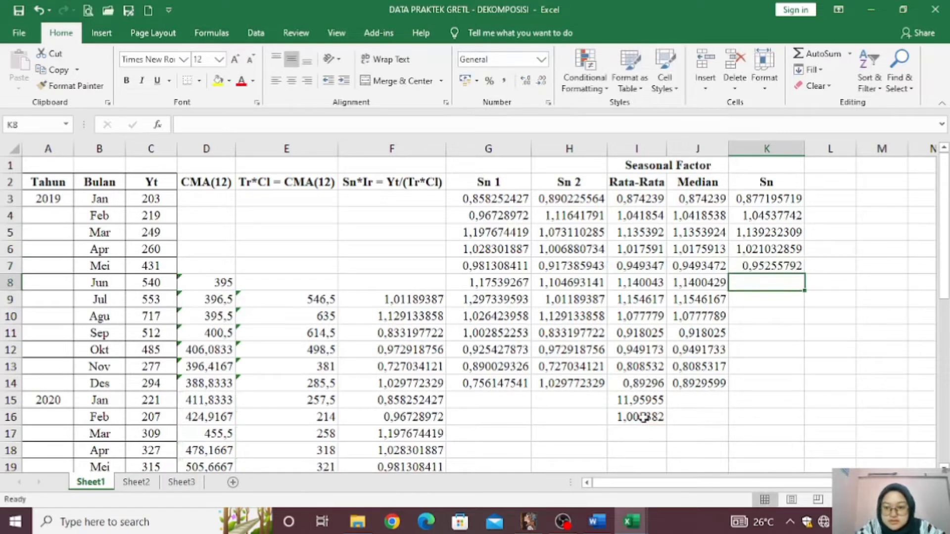
Calculate June's Sn in K8 from its Rata-Rata factor with =I8*I16
{"action": "type", "text": "="}
{"action": "left_click", "coordinate": [635, 283]}
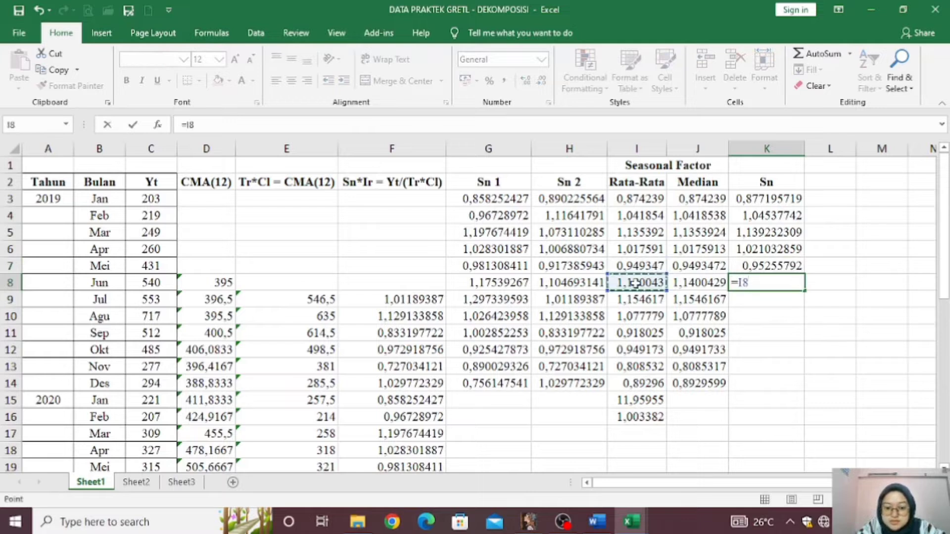
{"action": "type", "text": "*"}
{"action": "left_click", "coordinate": [646, 417]}
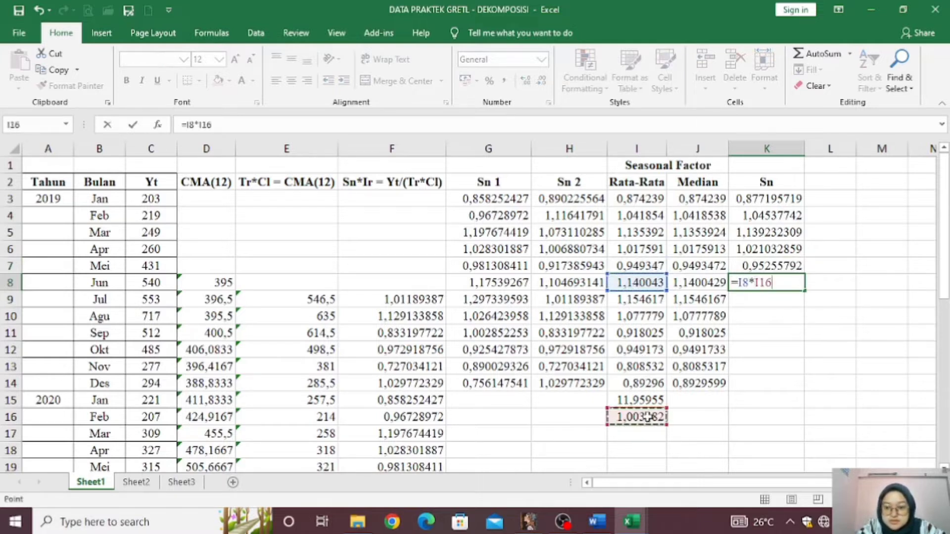
{"action": "key", "text": "Return"}
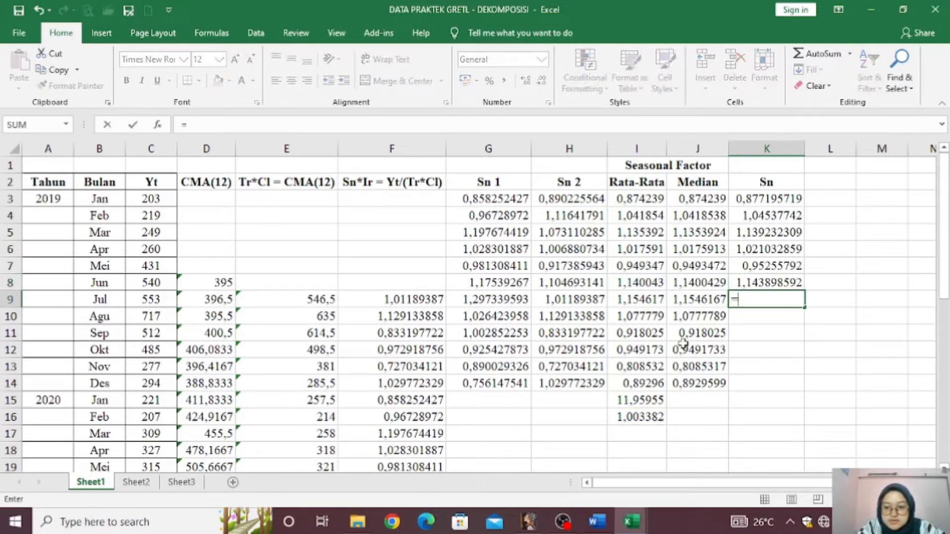
Calculate July's Sn in K9 from its Rata-Rata factor with =I9*I16
{"action": "type", "text": "="}
{"action": "left_click", "coordinate": [653, 299]}
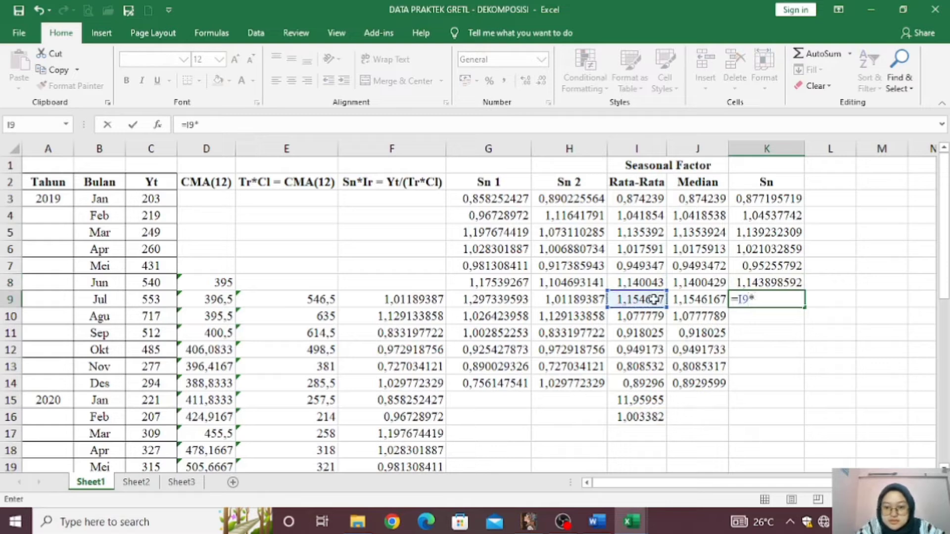
{"action": "type", "text": "*"}
{"action": "left_click", "coordinate": [653, 417]}
{"action": "key", "text": "Return"}
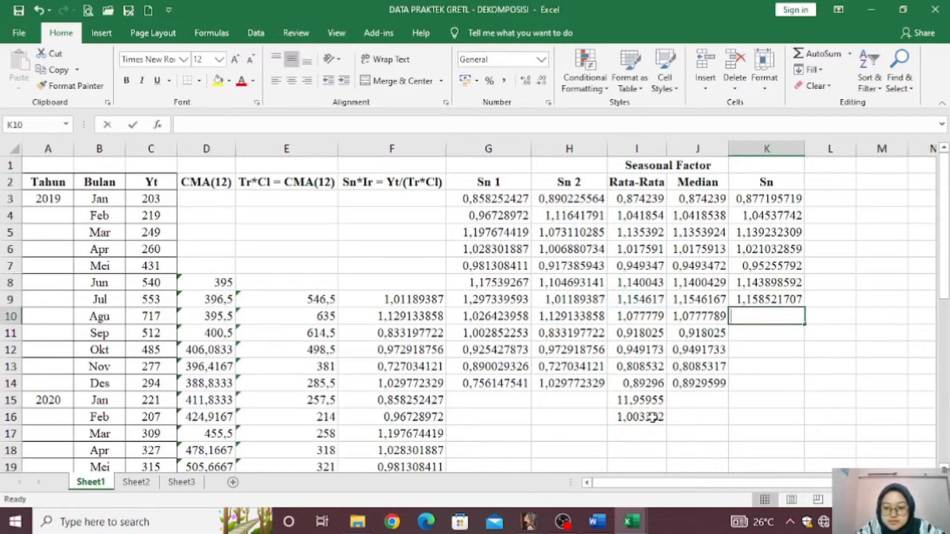
Calculate August's Sn in K10 from its Rata-Rata factor with =I10*I16
{"action": "type", "text": "="}
{"action": "left_click", "coordinate": [638, 316]}
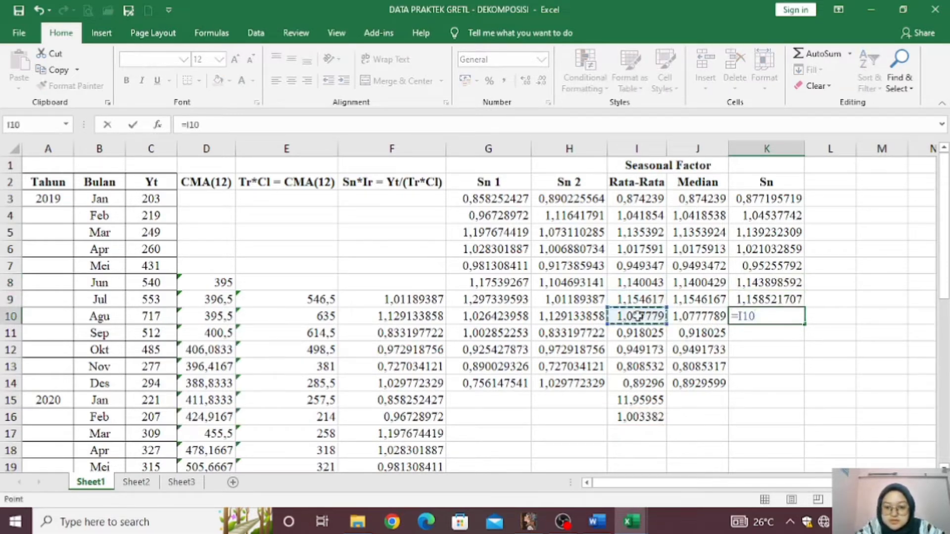
{"action": "type", "text": "*"}
{"action": "left_click", "coordinate": [647, 418]}
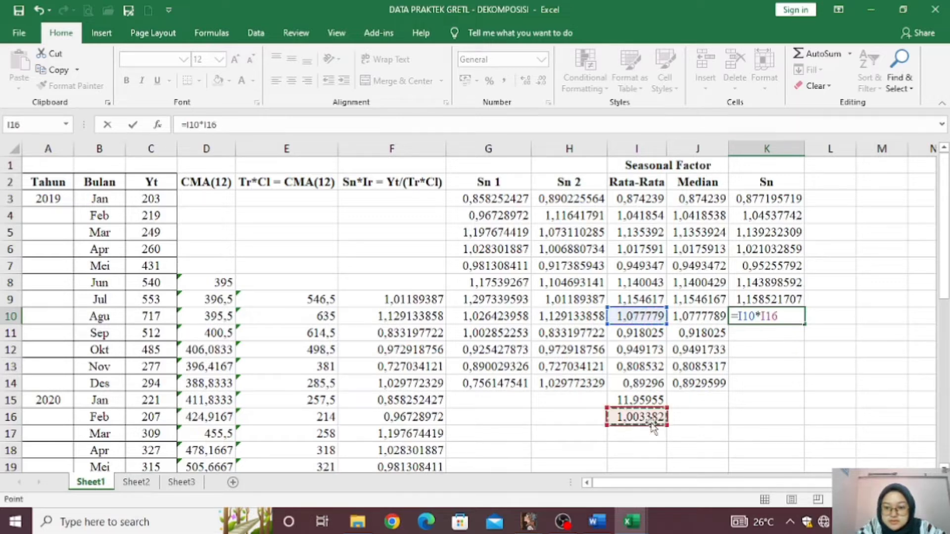
{"action": "key", "text": "Return"}
Calculate September's Sn in K11 from its Rata-Rata factor with =I11*I16
{"action": "type", "text": "="}
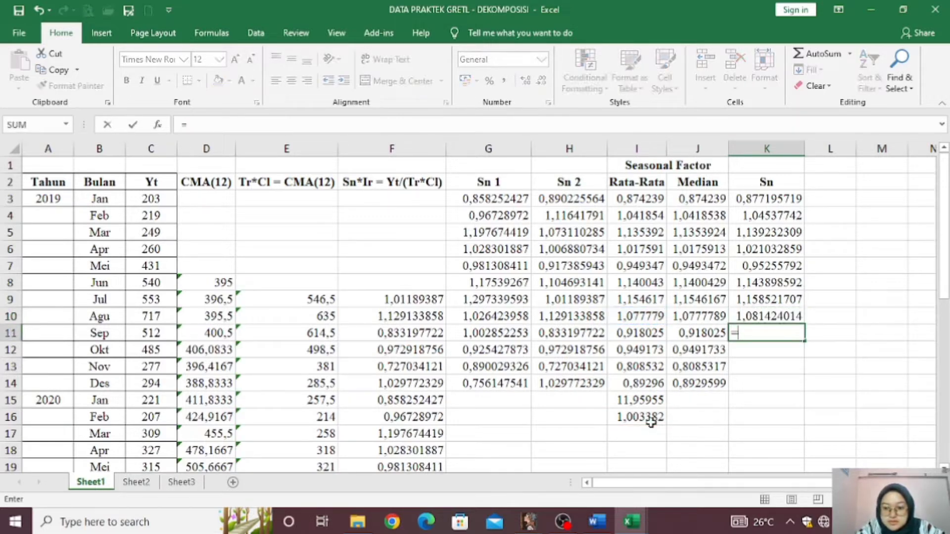
{"action": "left_click", "coordinate": [640, 334]}
{"action": "type", "text": "*"}
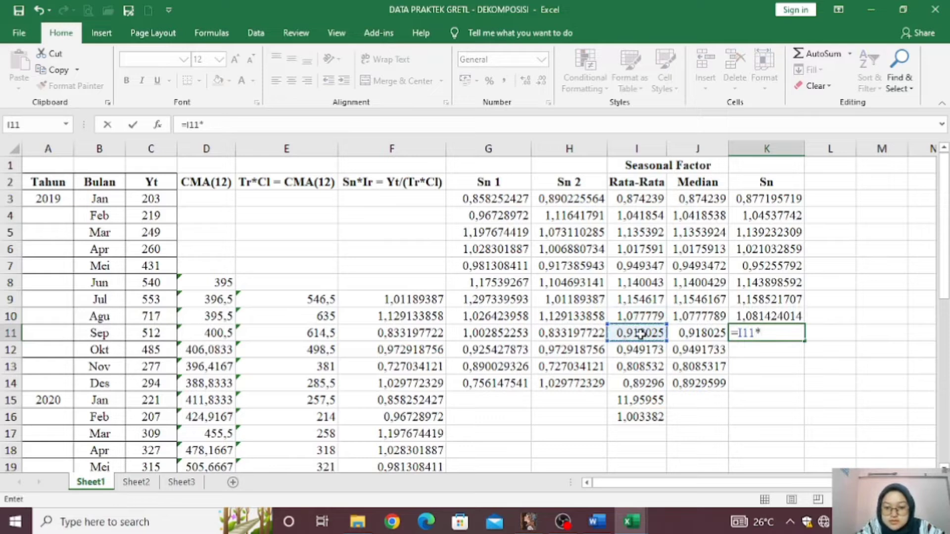
{"action": "left_click", "coordinate": [647, 418]}
{"action": "key", "text": "Return"}
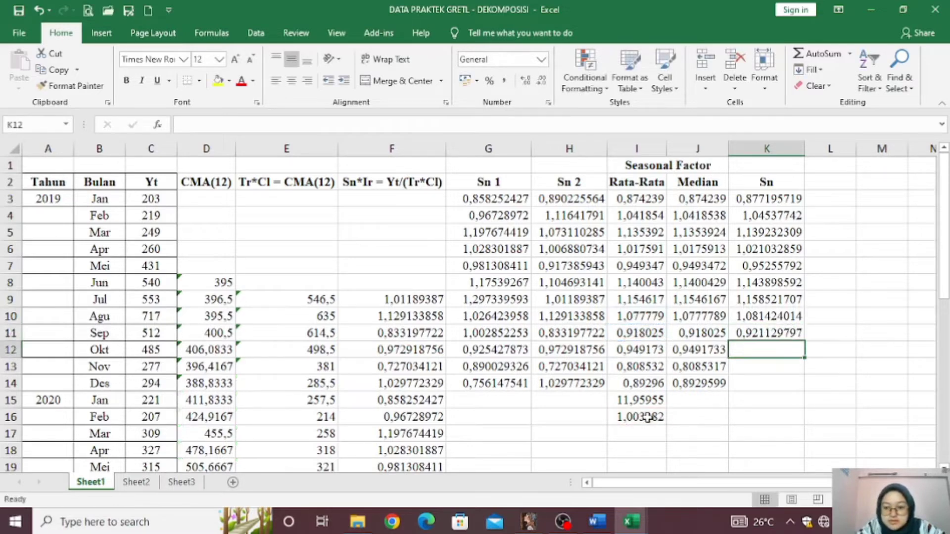
Begin October's Sn formula in K12 with a reference to its Rata-Rata factor in I12
{"action": "type", "text": "="}
{"action": "left_click", "coordinate": [643, 350]}
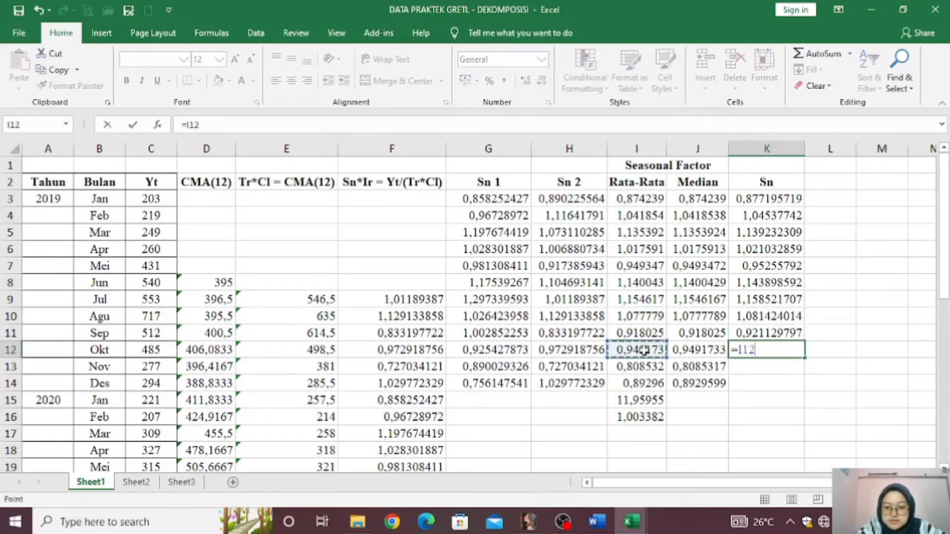
Calculate the adjusted seasonal Sn for Okt in K12 as =I12*I16 and for Nov in K13 as =I13*I16
{"action": "type", "text": "*"}
{"action": "left_click", "coordinate": [649, 415]}
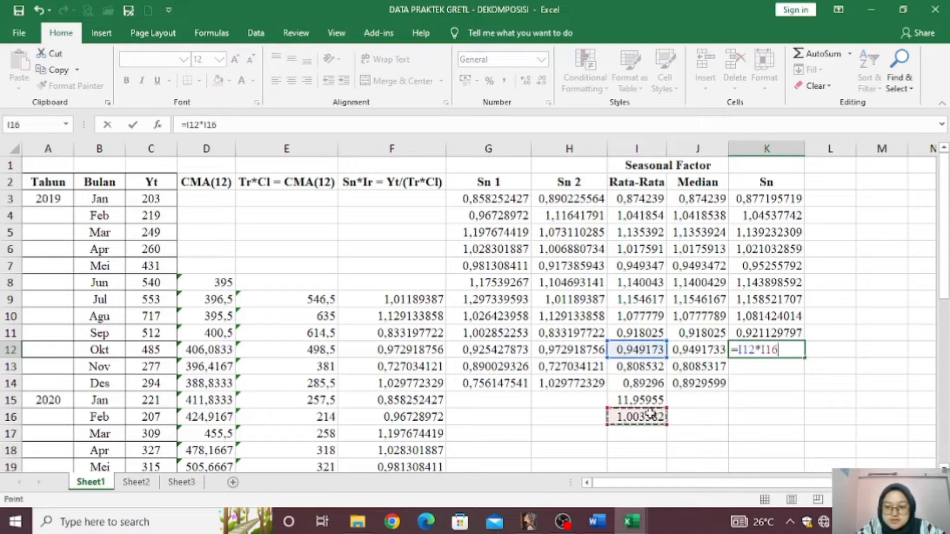
{"action": "key", "text": "Return"}
{"action": "type", "text": "="}
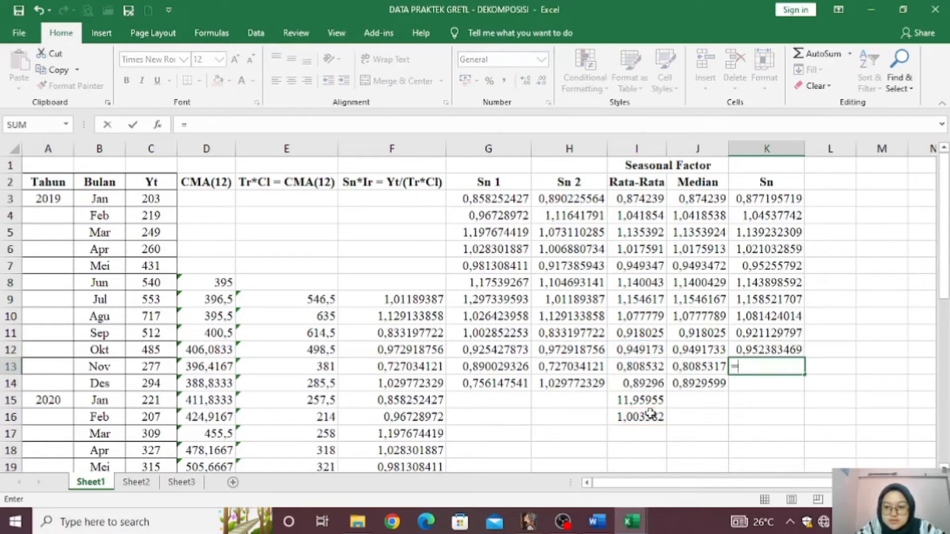
{"action": "left_click", "coordinate": [652, 367]}
{"action": "type", "text": "*"}
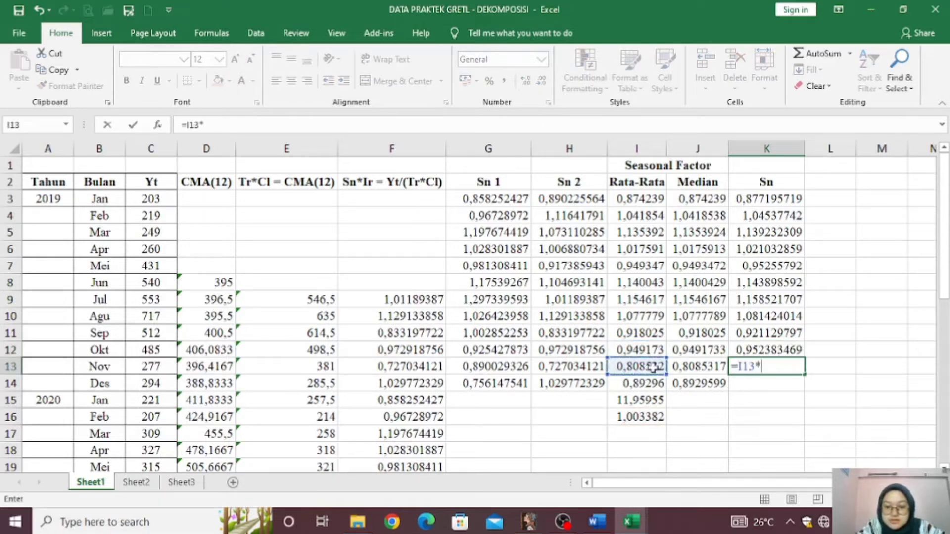
{"action": "left_click", "coordinate": [662, 416]}
{"action": "key", "text": "Return"}
Calculate the adjusted seasonal Sn for Des in K14 as =I14*I16
{"action": "type", "text": "="}
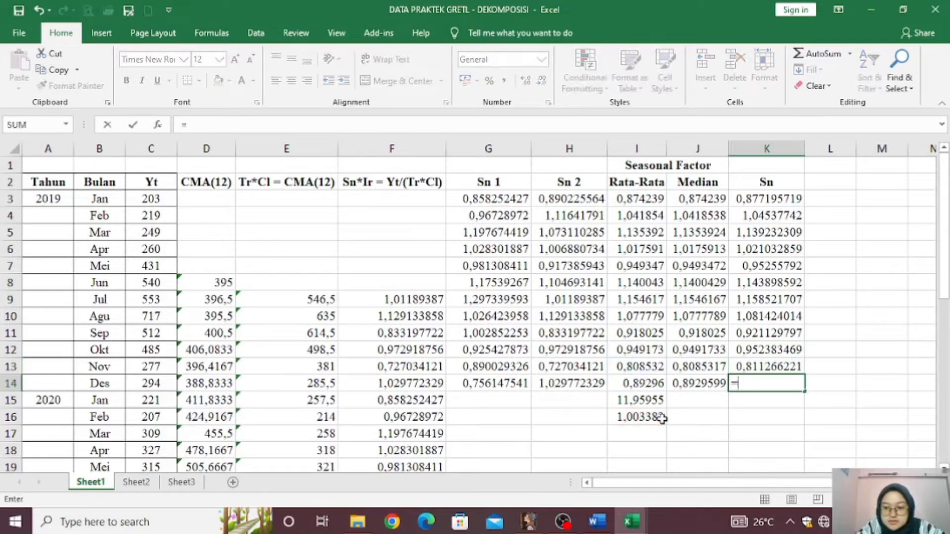
{"action": "left_click", "coordinate": [653, 384]}
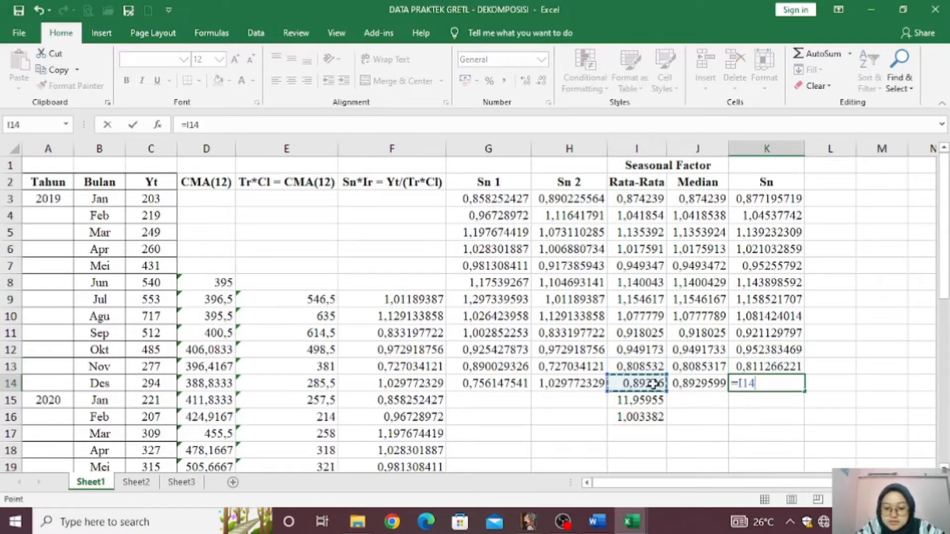
{"action": "type", "text": "*"}
{"action": "left_click", "coordinate": [658, 417]}
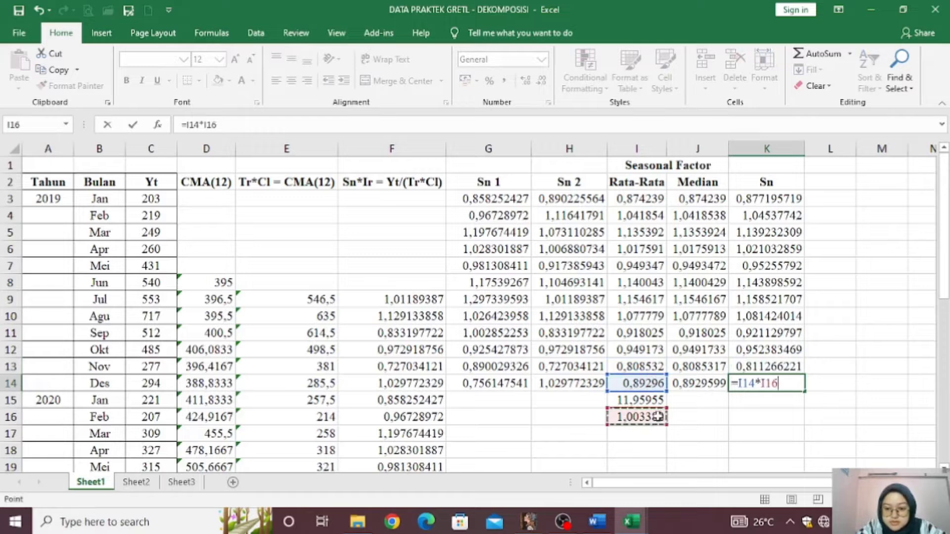
{"action": "key", "text": "Return"}
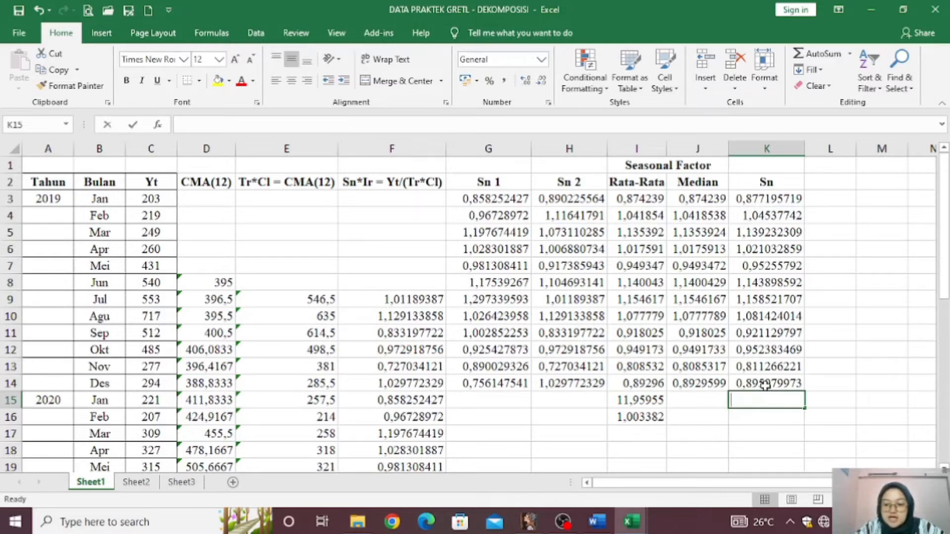
Total the twelve monthly Sn values K3:K14 in K15 with a SUM formula
{"action": "type", "text": "=sum("}
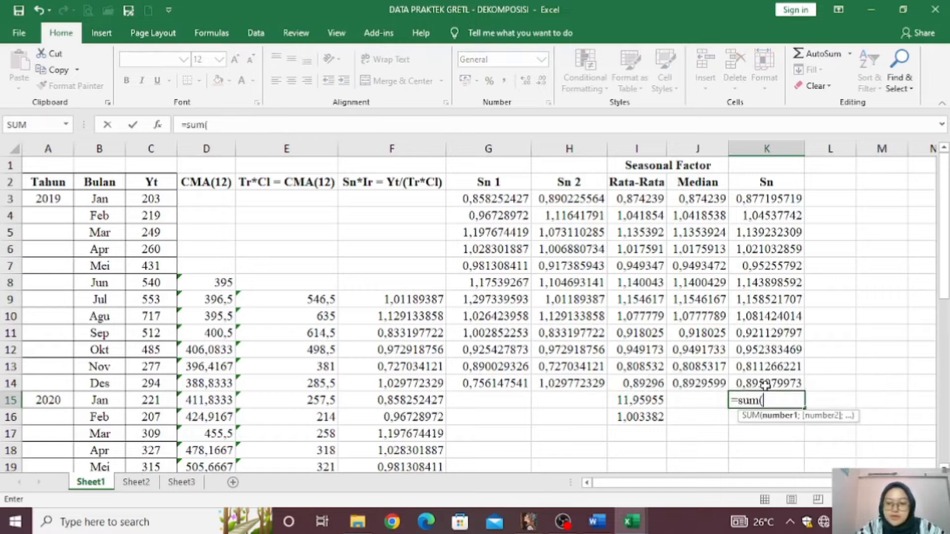
{"action": "left_click_drag", "start_coordinate": [765, 199], "coordinate": [765, 380]}
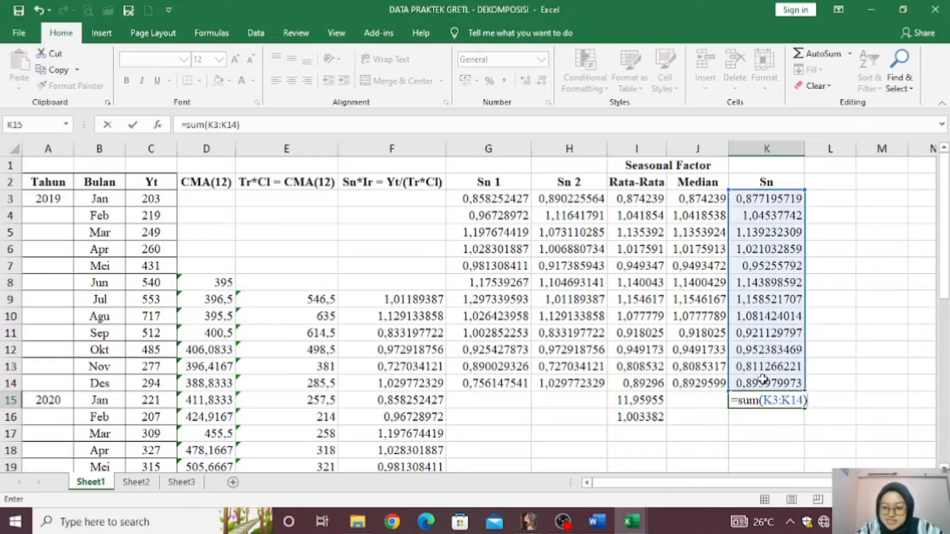
{"action": "key", "text": "Return"}
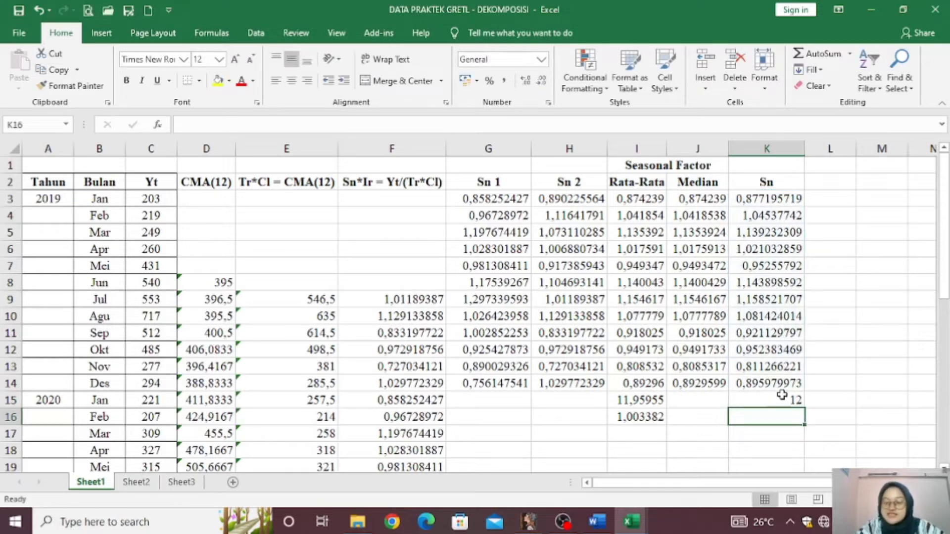
Enter =SUM(K3:K14) in K15 below the rounded adjusted seasonal Sn values
{"action": "left_click", "coordinate": [773, 398]}
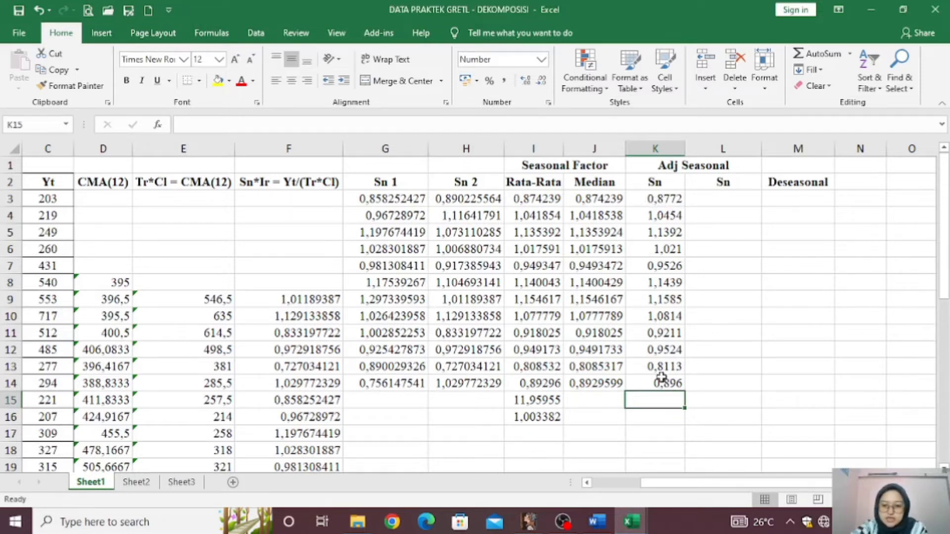
{"action": "type", "text": "=sum"}
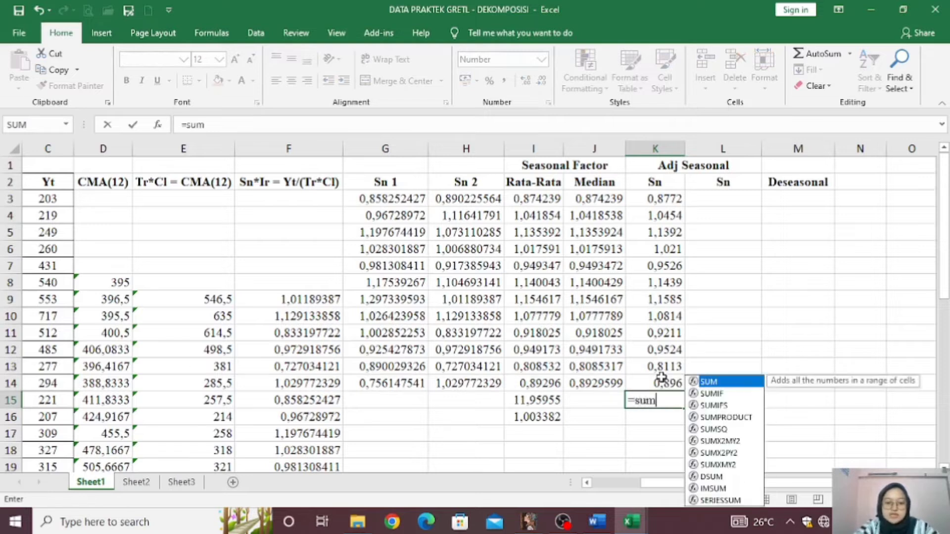
{"action": "type", "text": "("}
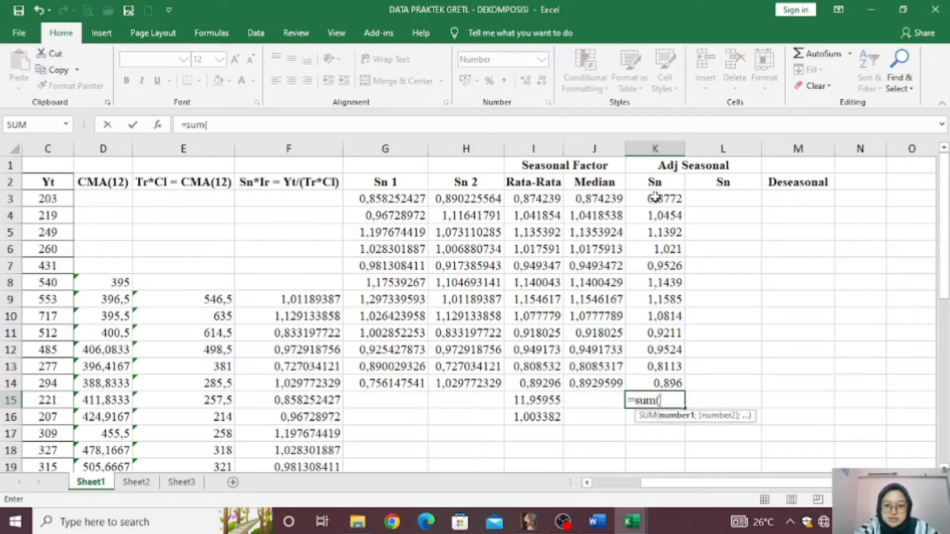
{"action": "left_click_drag", "start_coordinate": [653, 198], "coordinate": [645, 381]}
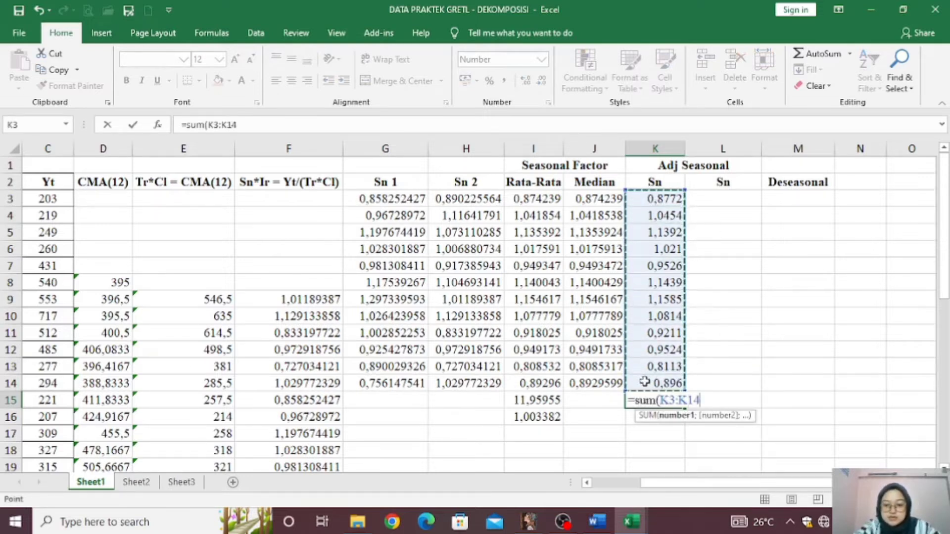
{"action": "type", "text": ")"}
{"action": "key", "text": "Return"}
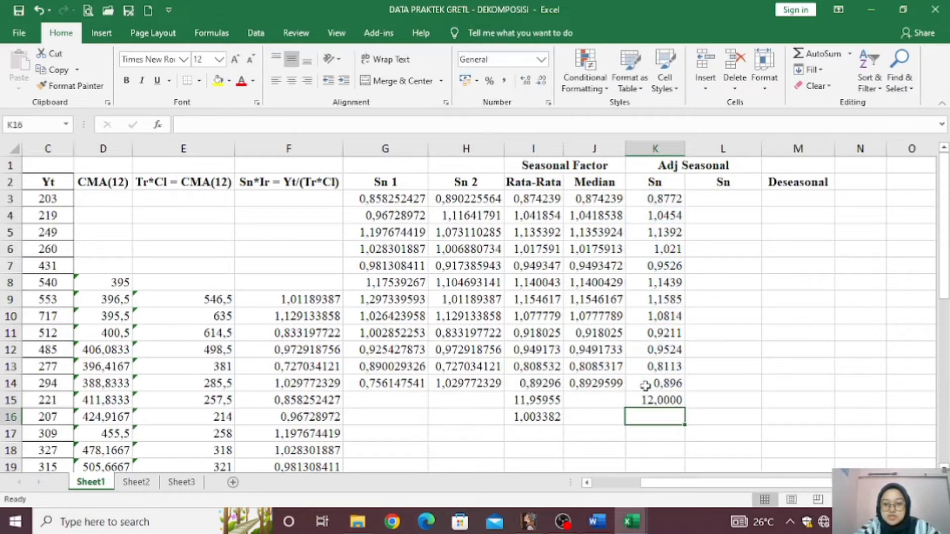
Format the Sn total in K15 to show no decimal places
{"action": "left_click", "coordinate": [655, 402]}
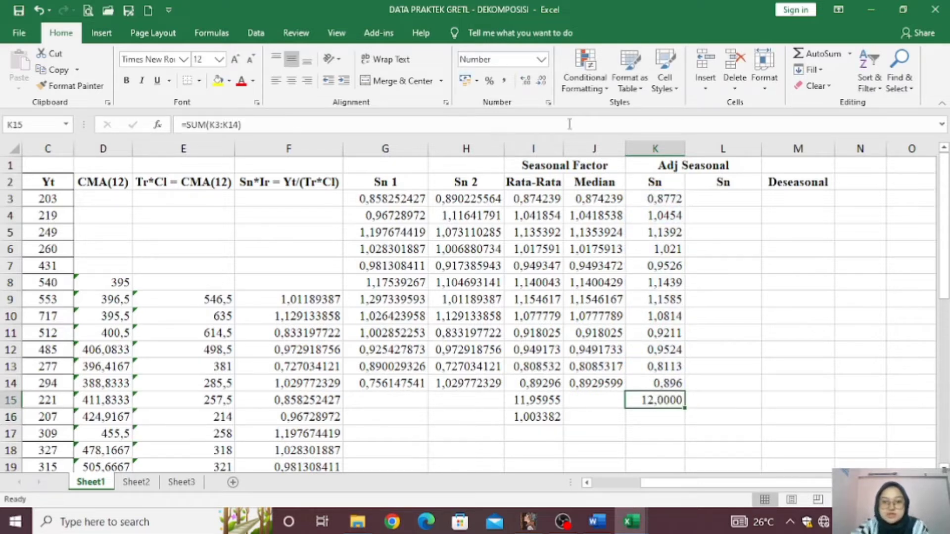
{"action": "left_click", "coordinate": [541, 81]}
{"action": "left_click", "coordinate": [541, 80]}
{"action": "left_click", "coordinate": [541, 80]}
{"action": "left_click", "coordinate": [541, 80]}
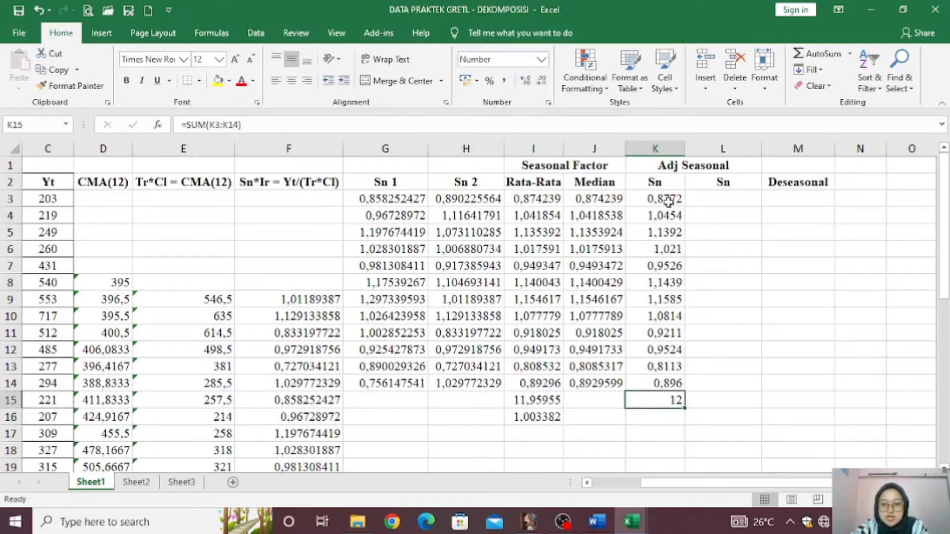
Copy the Sn values in K3:K14 and paste them as values only into the second Sn column from L3
{"action": "left_click_drag", "start_coordinate": [668, 199], "coordinate": [667, 383]}
{"action": "right_click", "coordinate": [666, 384]}
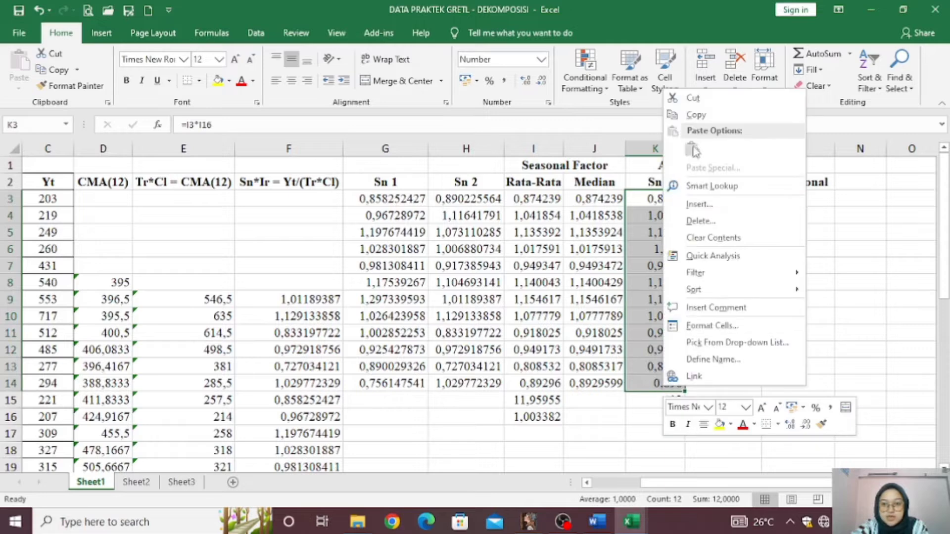
{"action": "left_click", "coordinate": [696, 114]}
{"action": "left_click", "coordinate": [712, 201]}
{"action": "right_click", "coordinate": [713, 201]}
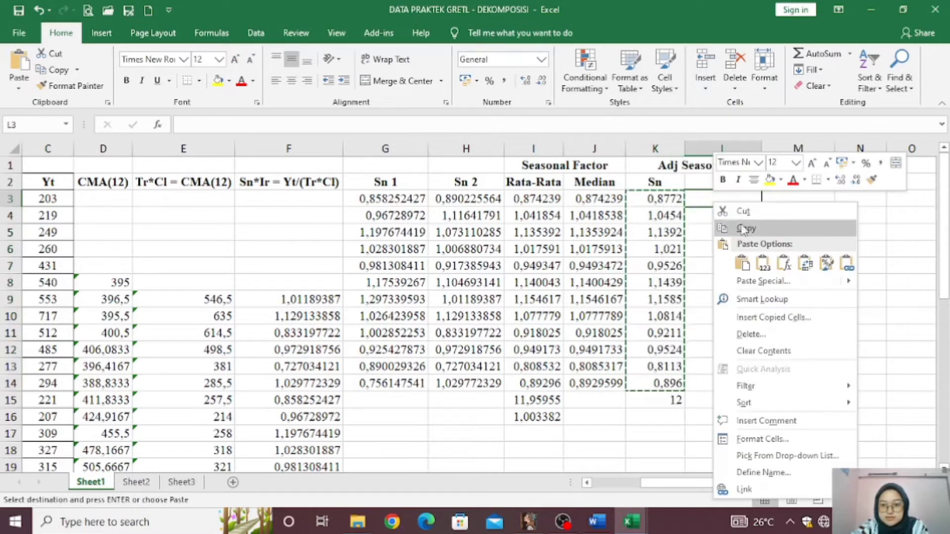
{"action": "left_click", "coordinate": [760, 284]}
{"action": "left_click", "coordinate": [651, 228]}
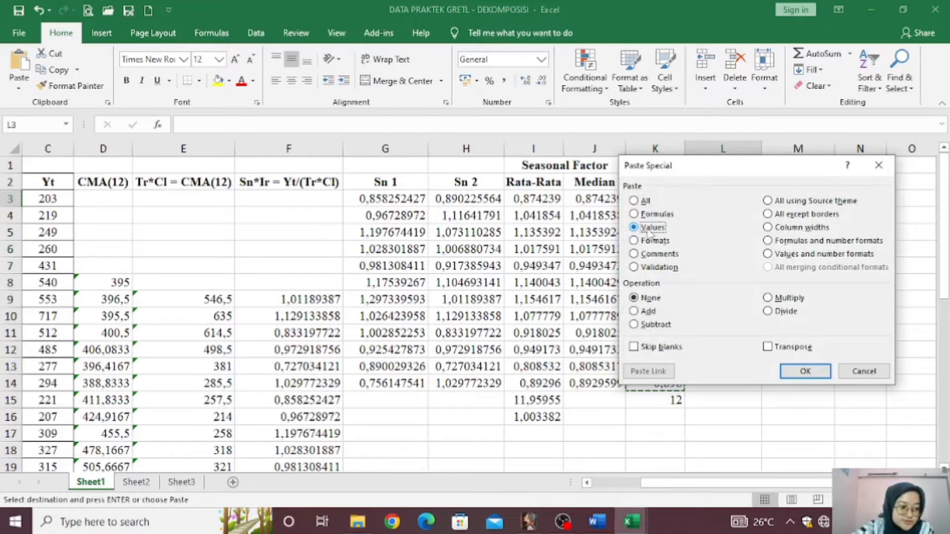
{"action": "left_click", "coordinate": [805, 371]}
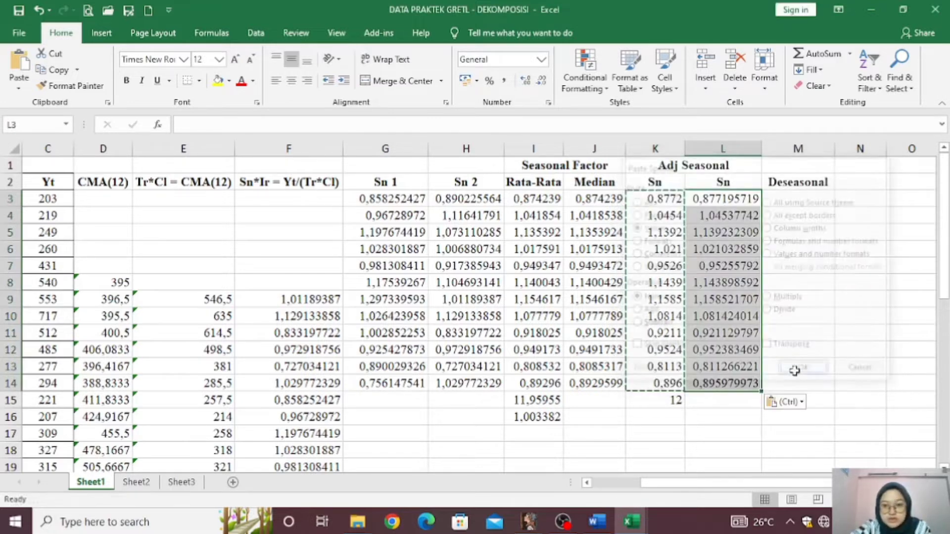
Paste the copied Sn values as values only from L15 for the 2020 months
{"action": "scroll", "coordinate": [718, 307], "scroll_direction": "down", "scroll_amount": 1}
{"action": "left_click", "coordinate": [715, 305]}
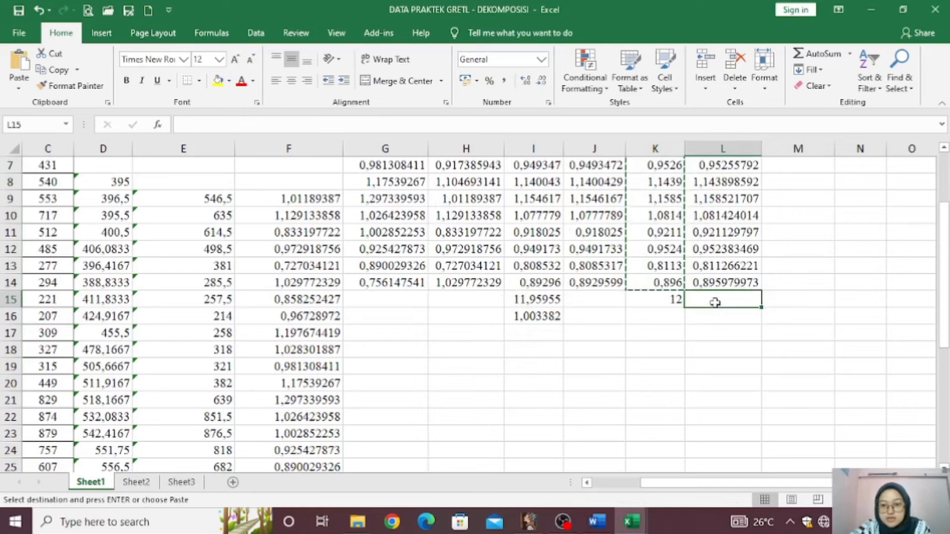
{"action": "right_click", "coordinate": [715, 305]}
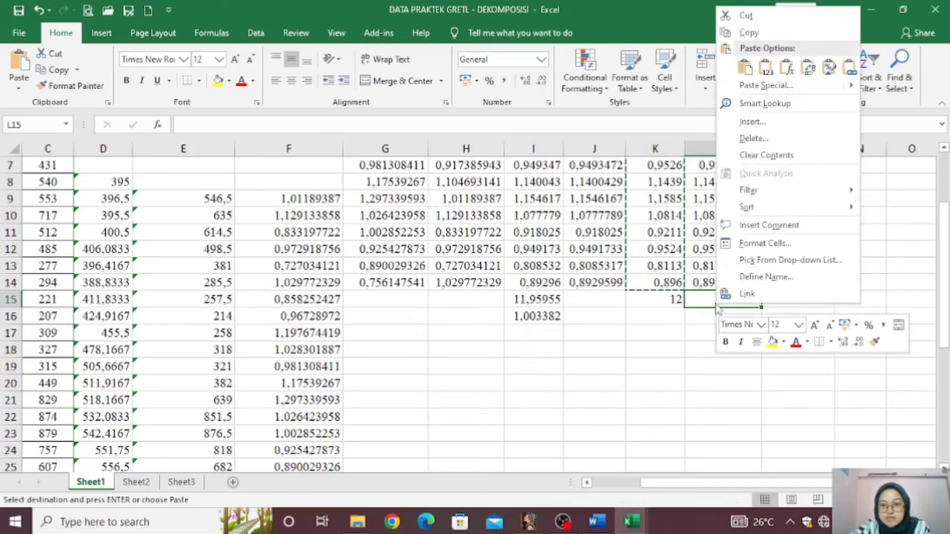
{"action": "left_click", "coordinate": [762, 86]}
{"action": "left_click", "coordinate": [643, 72]}
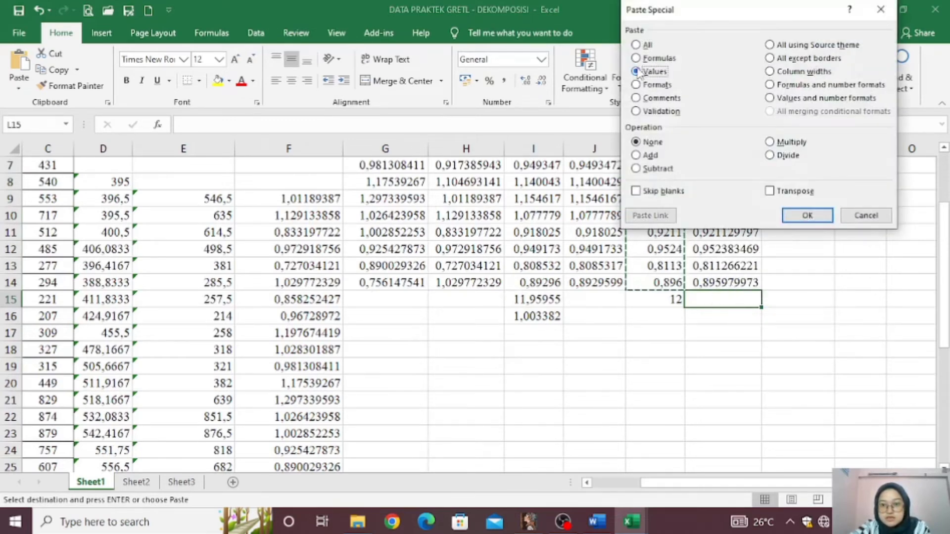
{"action": "left_click", "coordinate": [807, 216]}
Paste the copied Sn values as values only from L27 to fill the last twelve months through L38
{"action": "scroll", "coordinate": [726, 178], "scroll_direction": "down", "scroll_amount": 7}
{"action": "scroll", "coordinate": [734, 246], "scroll_direction": "up", "scroll_amount": 2}
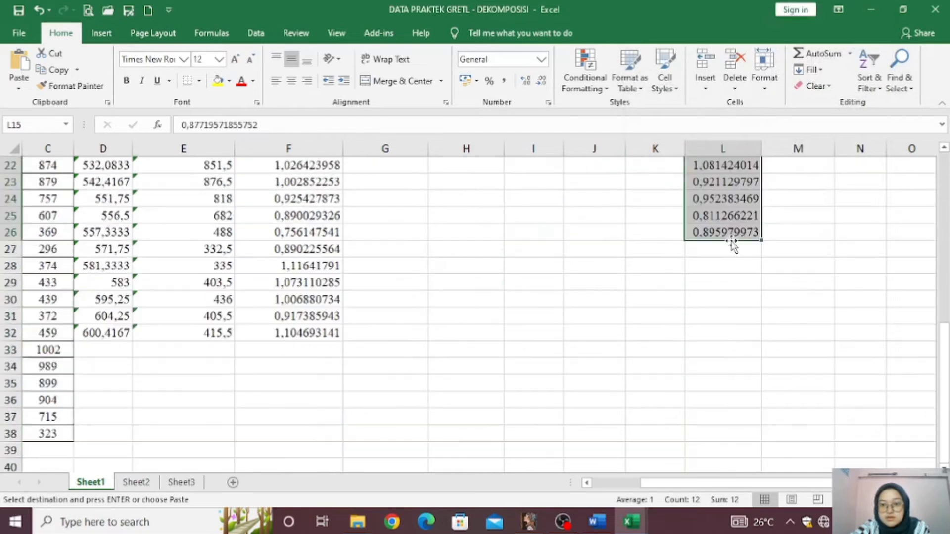
{"action": "right_click", "coordinate": [725, 250]}
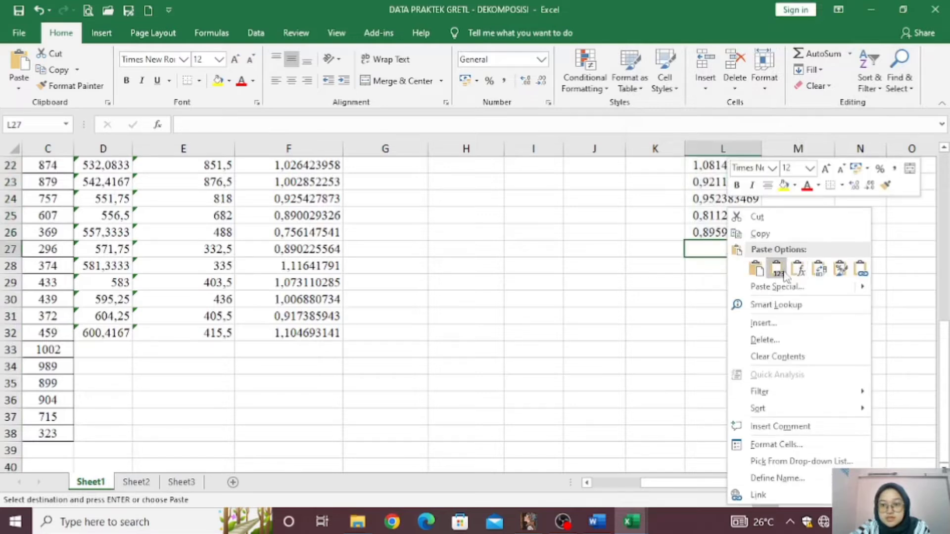
{"action": "left_click", "coordinate": [776, 287]}
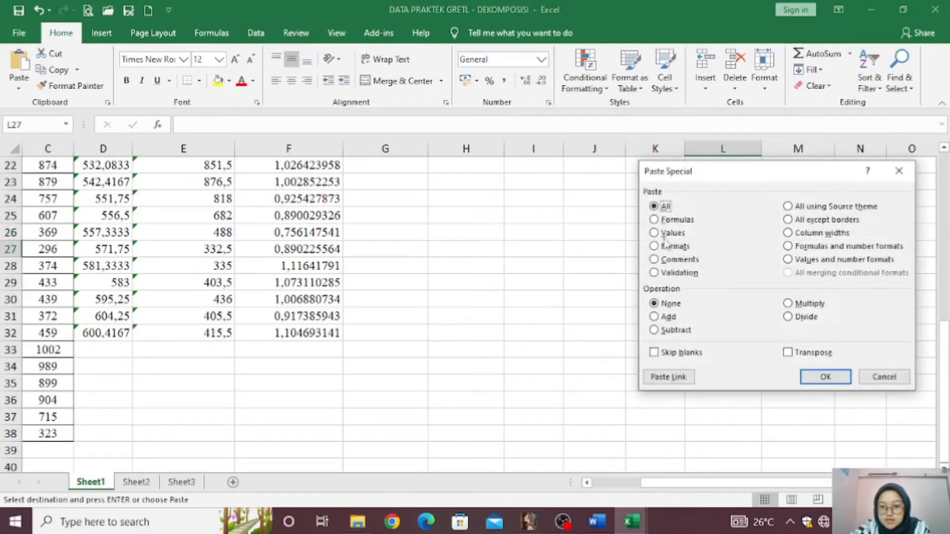
{"action": "left_click", "coordinate": [668, 234]}
{"action": "left_click", "coordinate": [829, 377]}
{"action": "scroll", "coordinate": [748, 336], "scroll_direction": "down", "scroll_amount": 1}
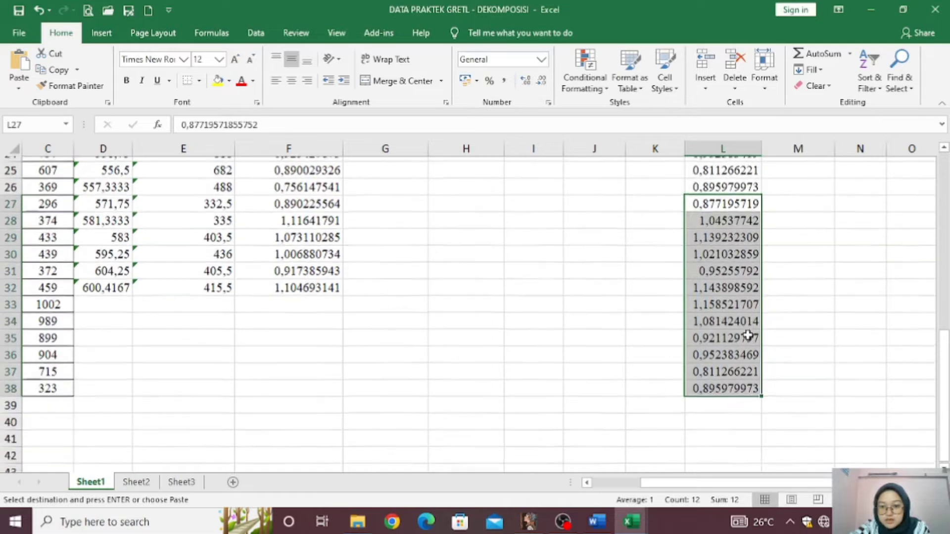
{"action": "scroll", "coordinate": [749, 352], "scroll_direction": "down", "scroll_amount": 1}
{"action": "scroll", "coordinate": [733, 351], "scroll_direction": "up", "scroll_amount": 4}
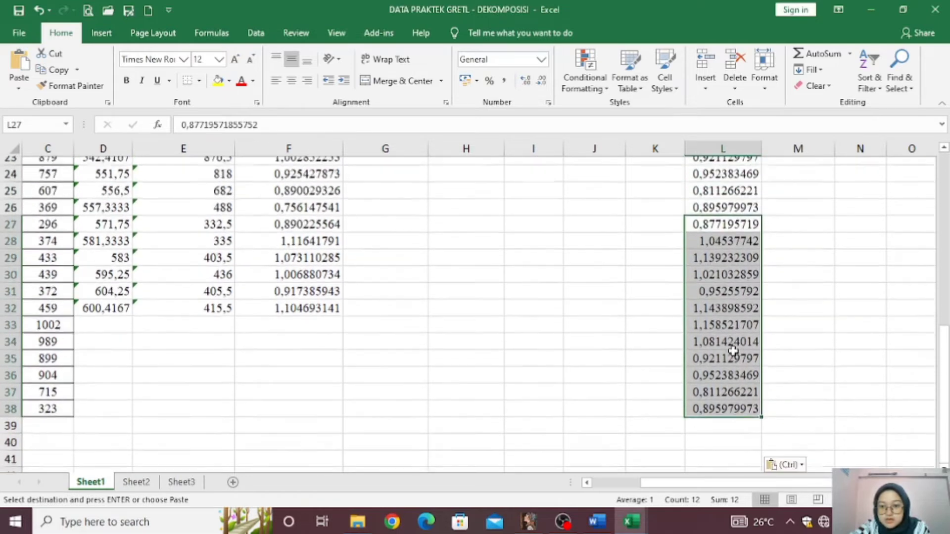
{"action": "scroll", "coordinate": [733, 355], "scroll_direction": "down", "scroll_amount": 4}
{"action": "left_click", "coordinate": [741, 347]}
{"action": "left_click_drag", "start_coordinate": [741, 347], "coordinate": [741, 283]}
{"action": "left_click", "coordinate": [591, 242]}
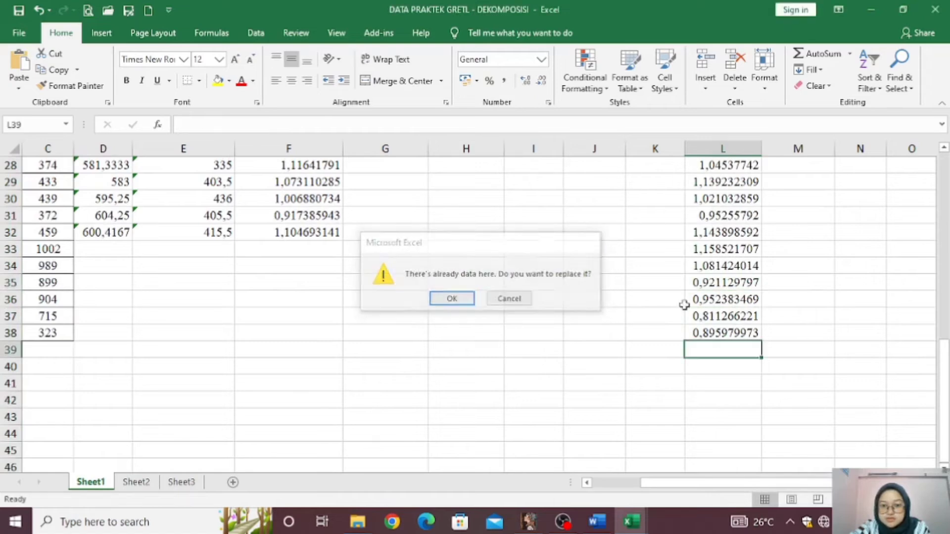
{"action": "left_click", "coordinate": [776, 328]}
{"action": "left_click", "coordinate": [751, 344]}
Format the repeated Sn values in L3:L38 to four decimal places
{"action": "left_click_drag", "start_coordinate": [744, 333], "coordinate": [724, 197]}
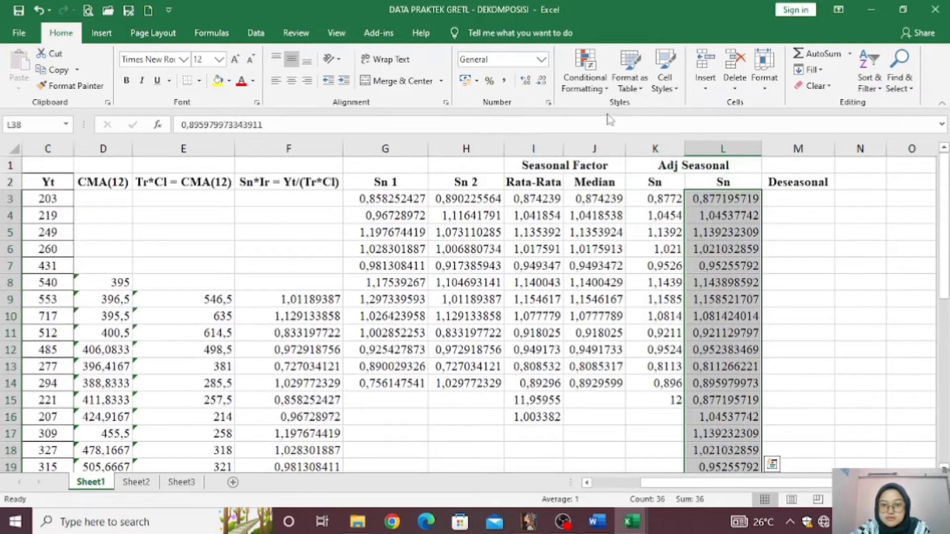
{"action": "left_click", "coordinate": [541, 80]}
{"action": "left_click", "coordinate": [544, 83]}
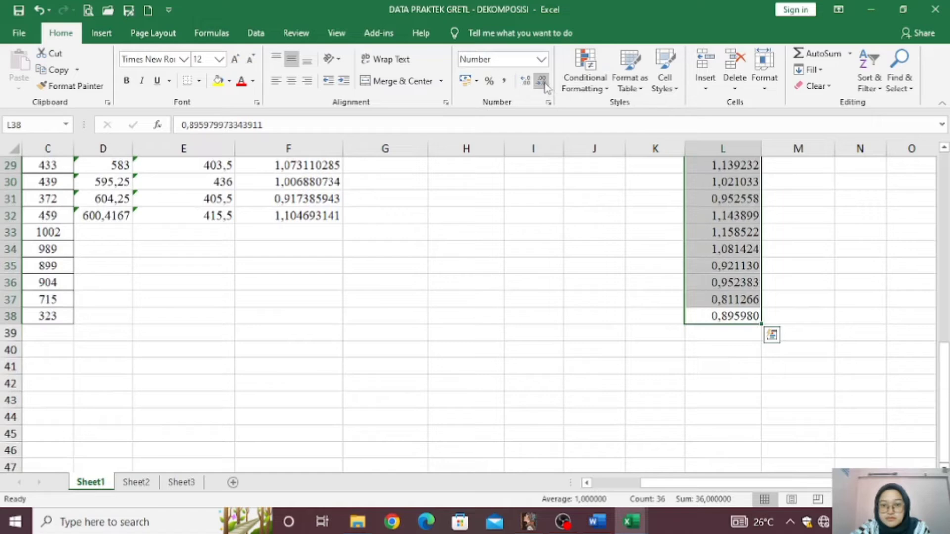
{"action": "left_click", "coordinate": [544, 82]}
{"action": "left_click", "coordinate": [545, 82]}
{"action": "scroll", "coordinate": [743, 249], "scroll_direction": "up", "scroll_amount": 9}
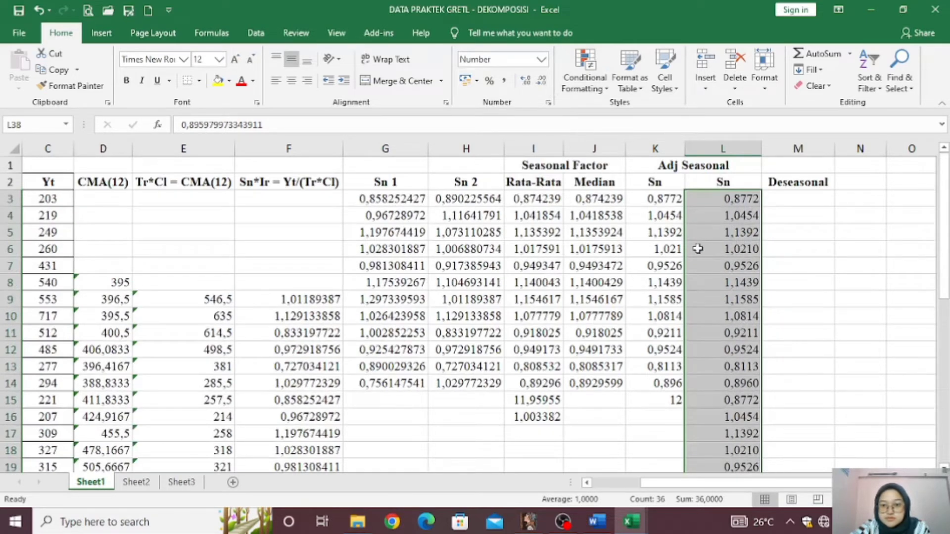
Reduce the repeated Sn values in L6, L18 and L14 to three decimal places
{"action": "left_click", "coordinate": [749, 250]}
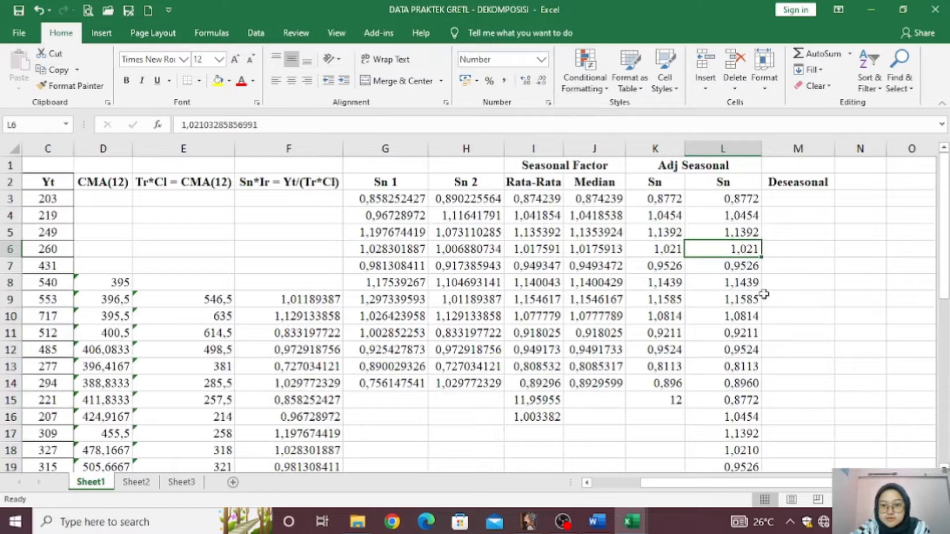
{"action": "scroll", "coordinate": [733, 296], "scroll_direction": "down", "scroll_amount": 2}
{"action": "scroll", "coordinate": [734, 296], "scroll_direction": "down", "scroll_amount": 1}
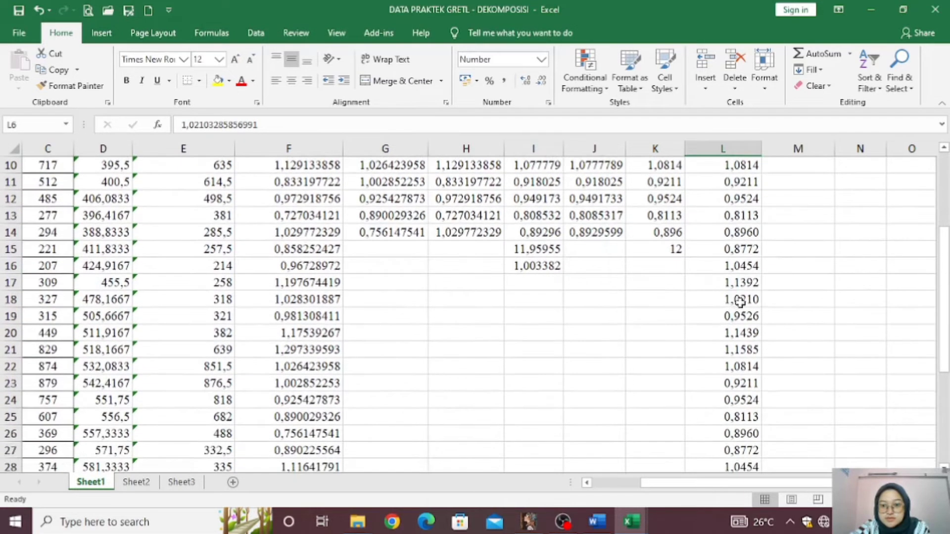
{"action": "left_click", "coordinate": [738, 300]}
{"action": "left_click", "coordinate": [543, 81]}
{"action": "scroll", "coordinate": [757, 299], "scroll_direction": "up", "scroll_amount": 3}
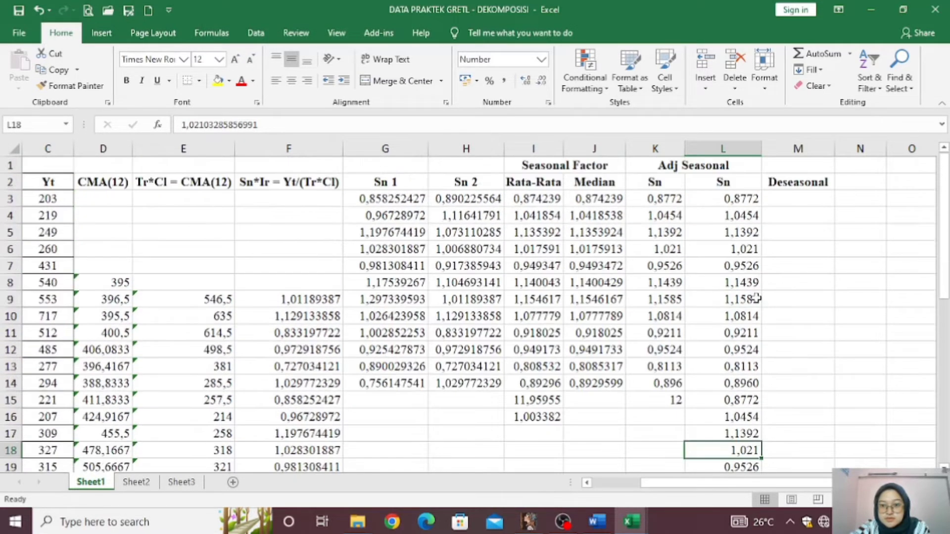
{"action": "scroll", "coordinate": [757, 250], "scroll_direction": "down", "scroll_amount": 1}
{"action": "left_click", "coordinate": [738, 333]}
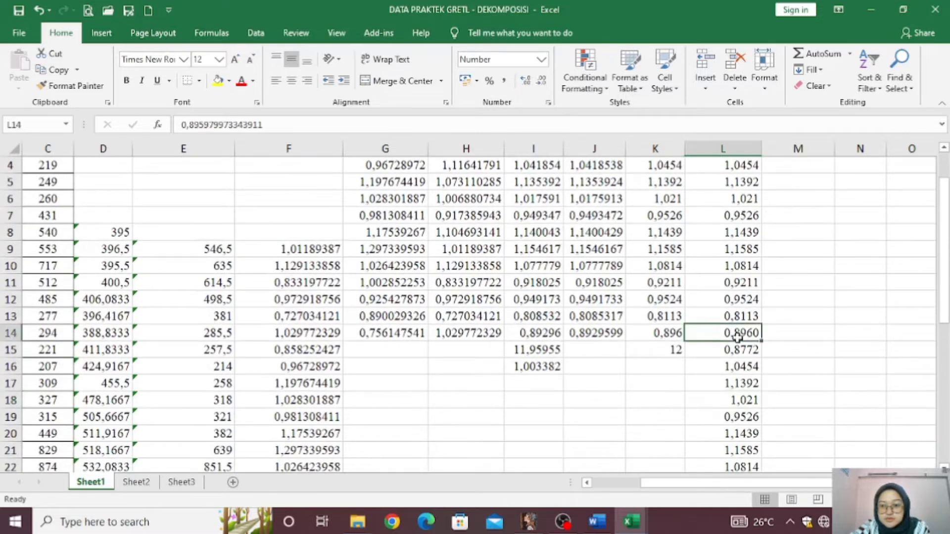
{"action": "left_click", "coordinate": [543, 81]}
Shorten the repeated Sn values in L26, L30 and L38 to three decimal places
{"action": "scroll", "coordinate": [745, 324], "scroll_direction": "down", "scroll_amount": 3}
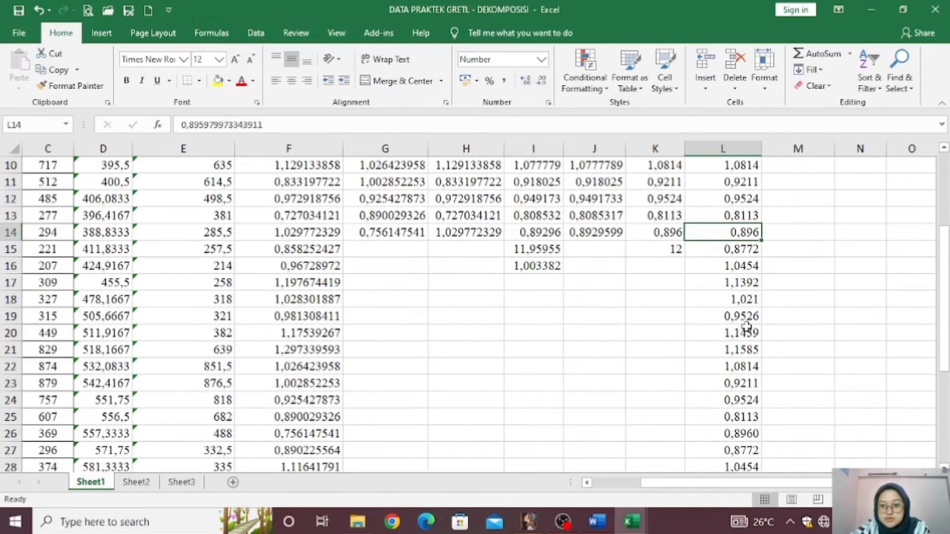
{"action": "scroll", "coordinate": [746, 326], "scroll_direction": "down", "scroll_amount": 1}
{"action": "left_click", "coordinate": [737, 329]}
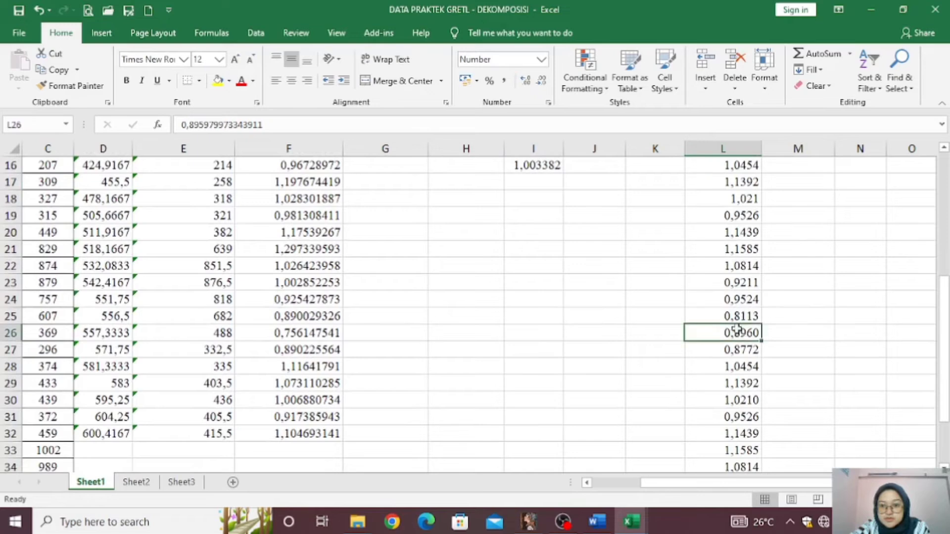
{"action": "left_click", "coordinate": [542, 82]}
{"action": "scroll", "coordinate": [732, 331], "scroll_direction": "down", "scroll_amount": 3}
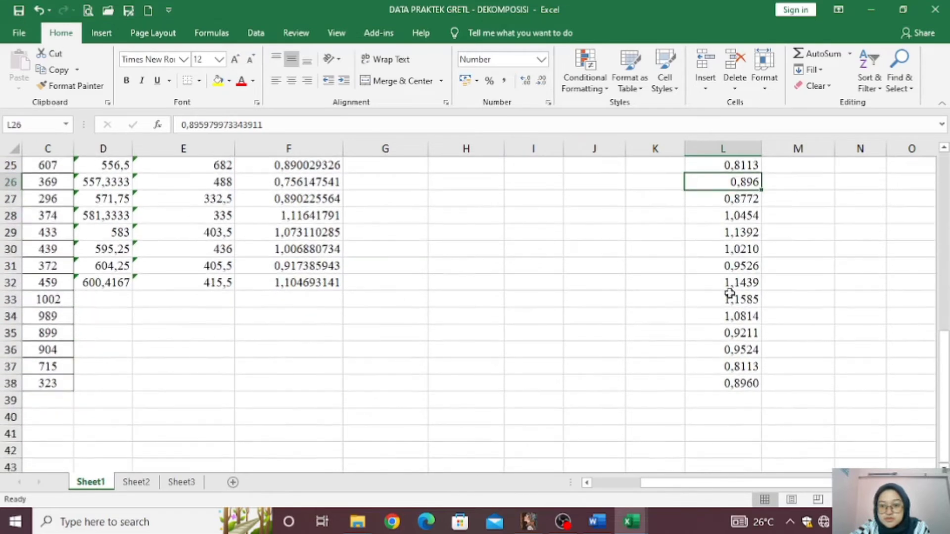
{"action": "left_click", "coordinate": [739, 252]}
{"action": "left_click", "coordinate": [542, 81]}
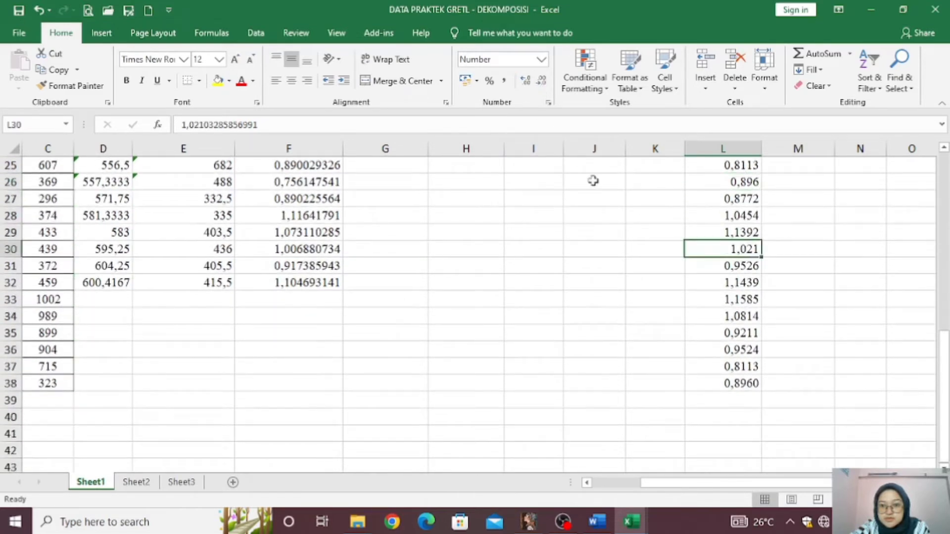
{"action": "left_click", "coordinate": [727, 383]}
{"action": "left_click", "coordinate": [542, 81]}
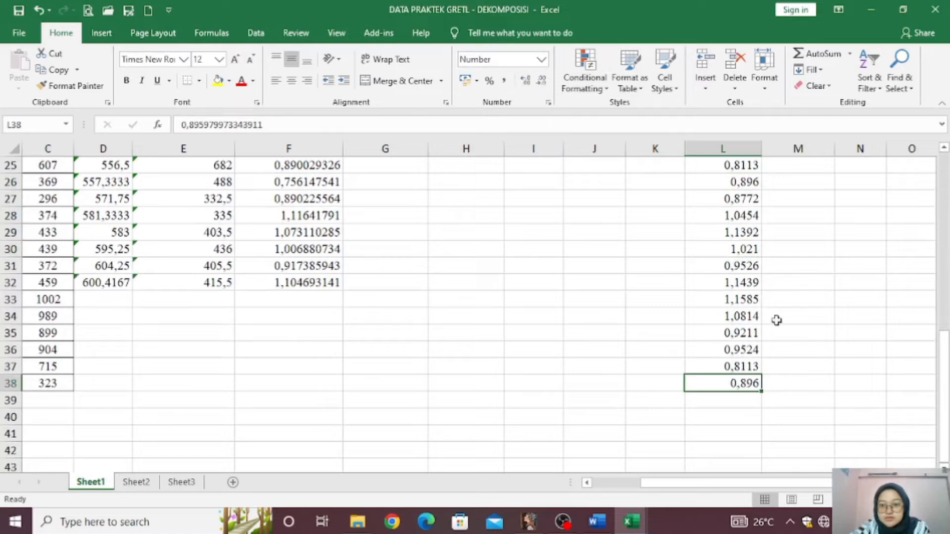
Calculate the first deseasonalized value in M3 by dividing Yt by Sn with the formula =C3/L3
{"action": "scroll", "coordinate": [763, 326], "scroll_direction": "up", "scroll_amount": 6}
{"action": "scroll", "coordinate": [764, 325], "scroll_direction": "up", "scroll_amount": 2}
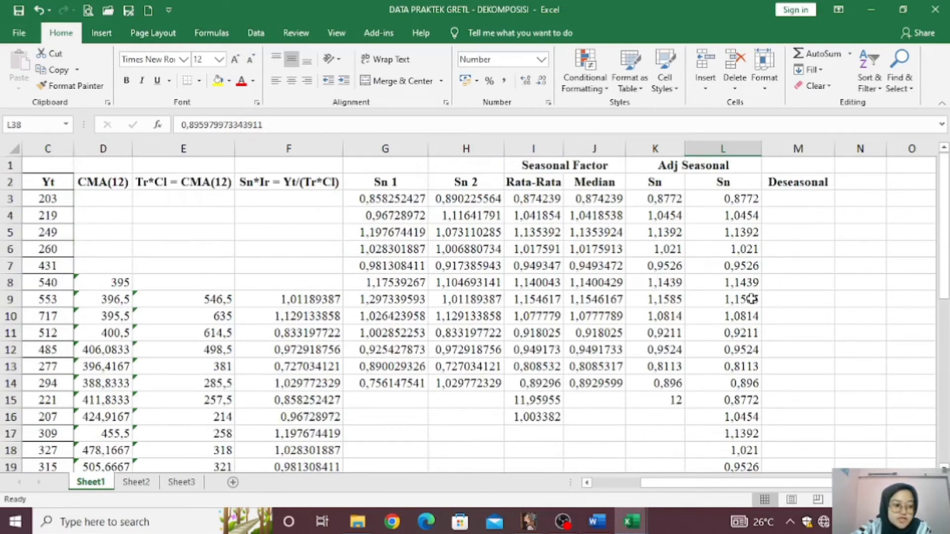
{"action": "left_click", "coordinate": [798, 199]}
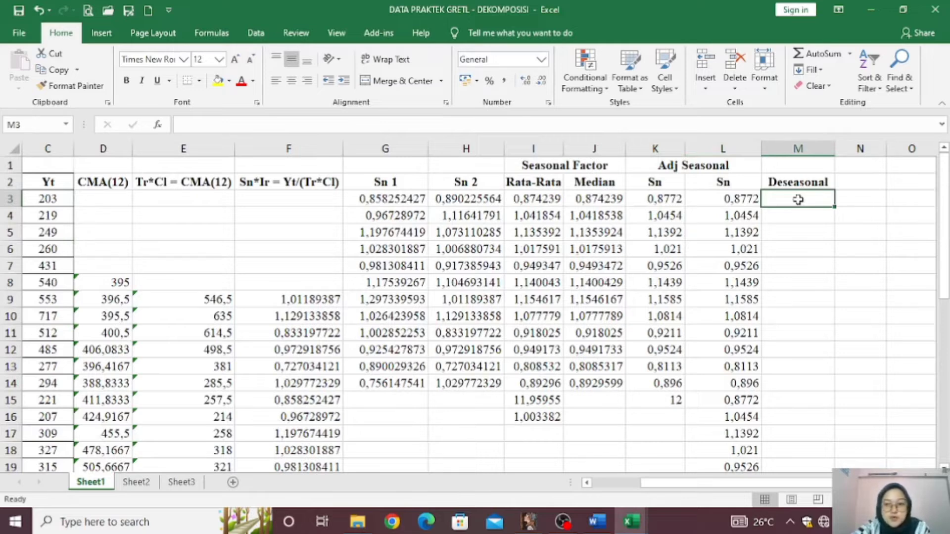
{"action": "type", "text": "="}
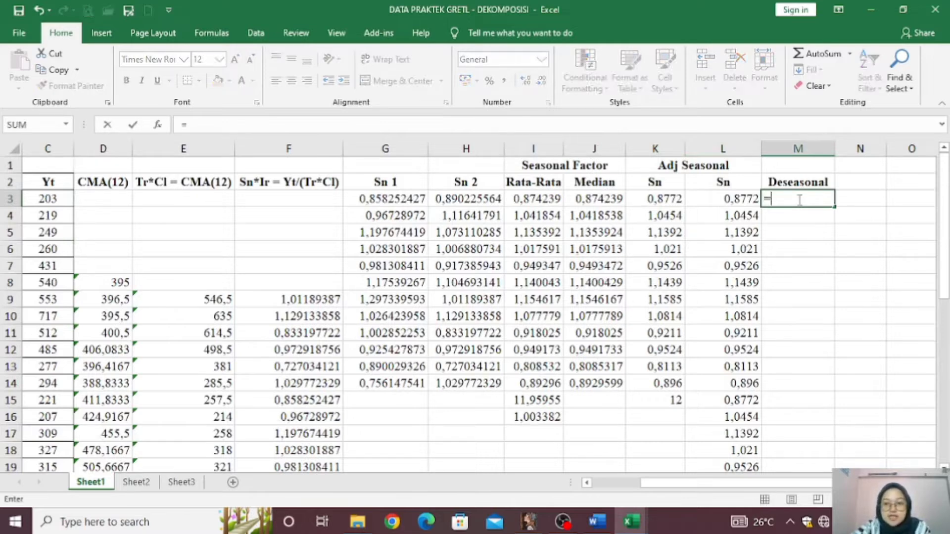
{"action": "left_click", "coordinate": [51, 200]}
{"action": "type", "text": "/"}
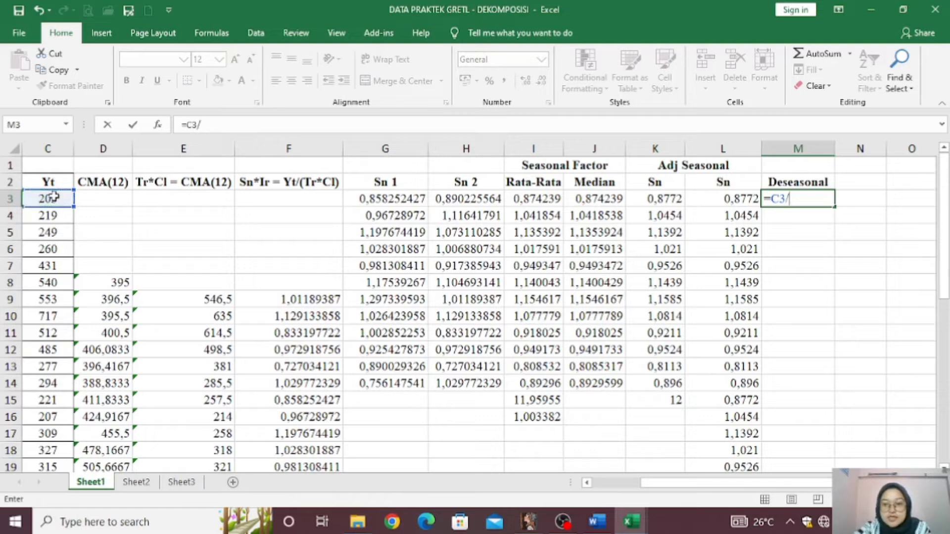
{"action": "left_click", "coordinate": [709, 203]}
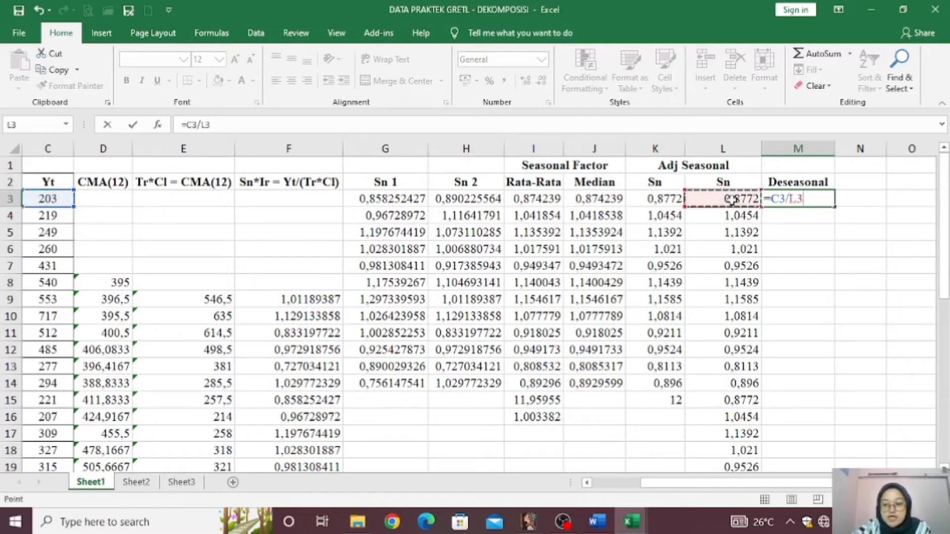
{"action": "key", "text": "Return"}
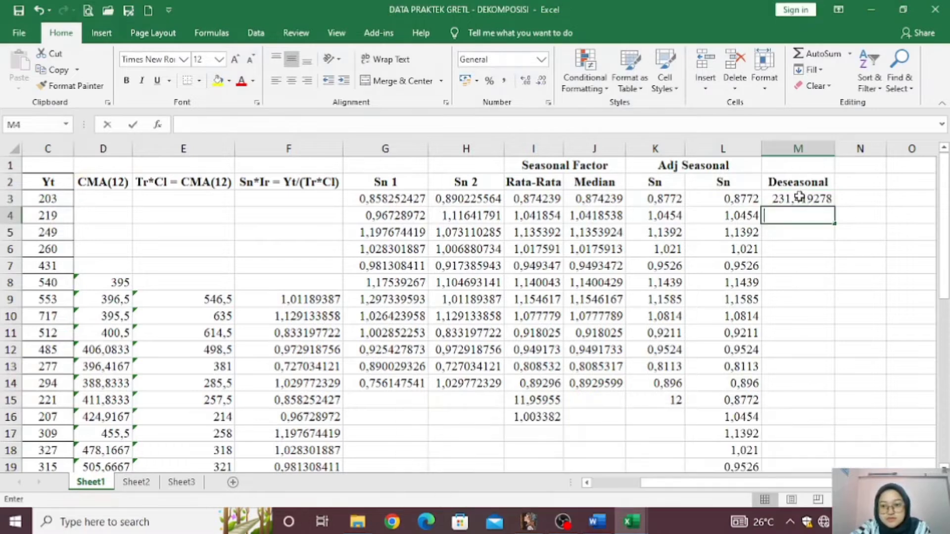
Fill the deseasonalized formula from M3 down through M38
{"action": "left_click", "coordinate": [799, 198]}
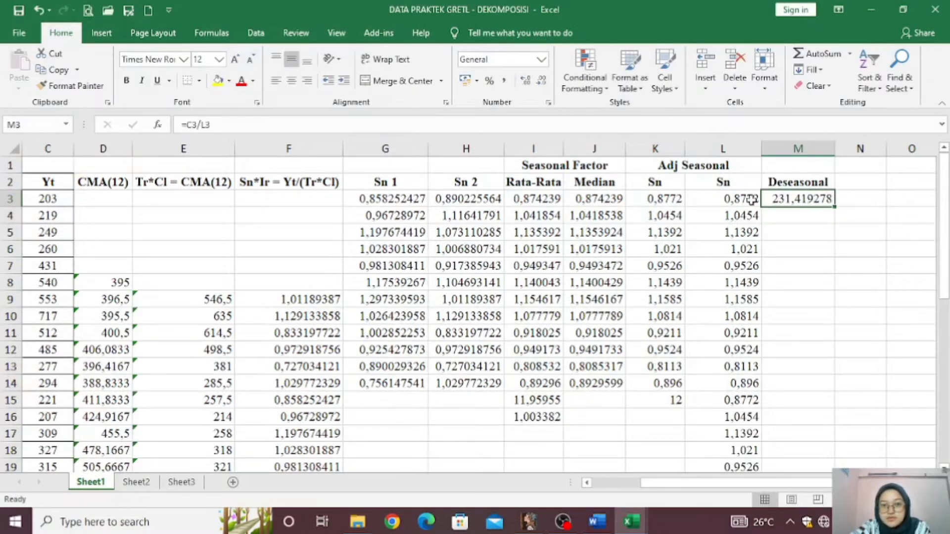
{"action": "left_click_drag", "start_coordinate": [834, 207], "coordinate": [808, 439]}
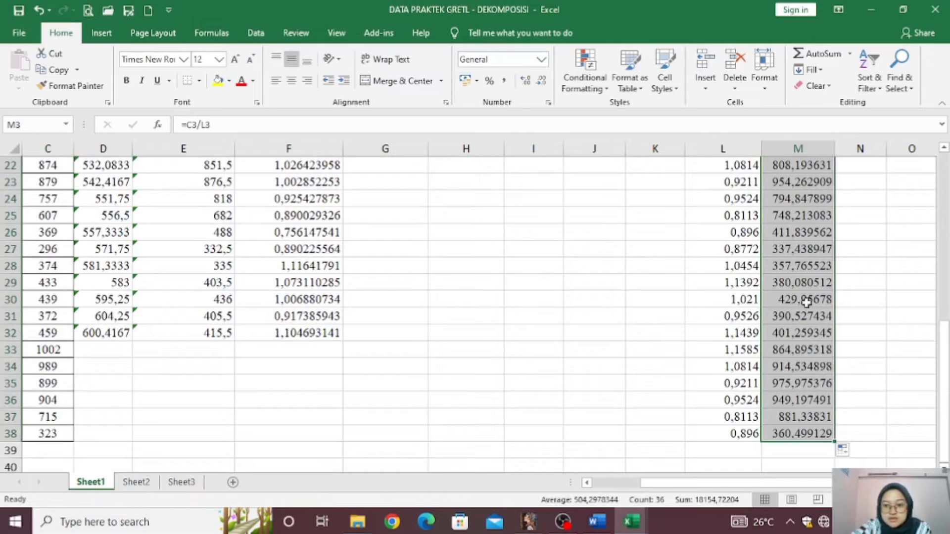
{"action": "scroll", "coordinate": [806, 302], "scroll_direction": "up", "scroll_amount": 7}
{"action": "left_click", "coordinate": [851, 184]}
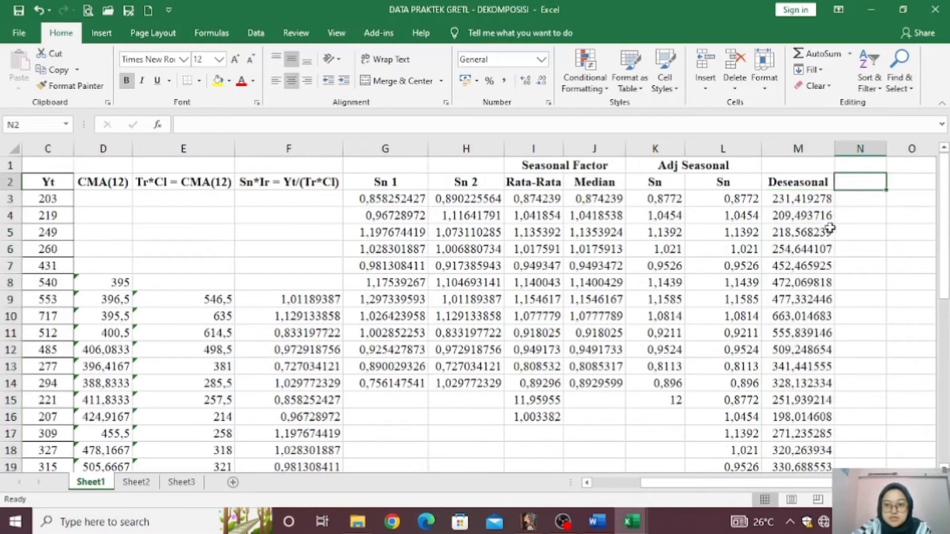
{"action": "left_click", "coordinate": [860, 199]}
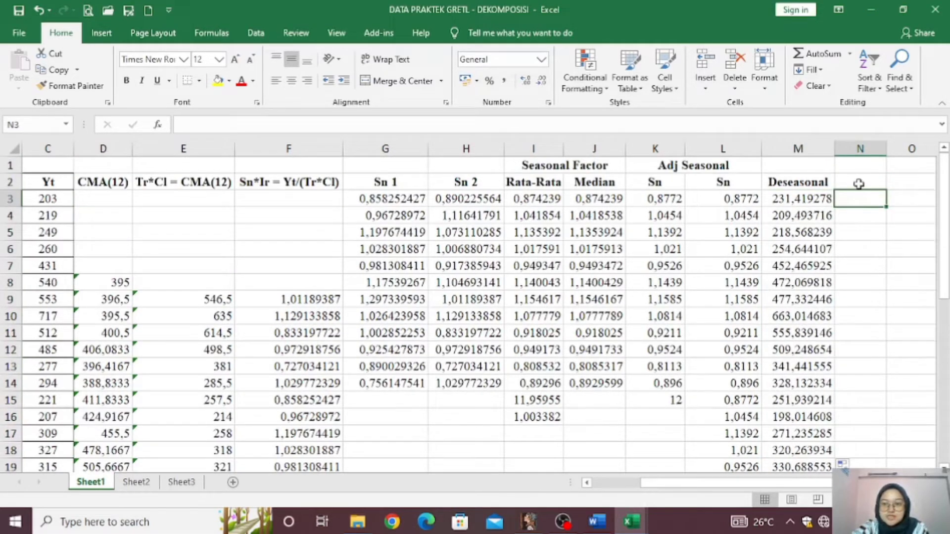
Insert a 2-D line chart of the Sn and Deseasonal columns from L2:M38
{"action": "left_click", "coordinate": [719, 187]}
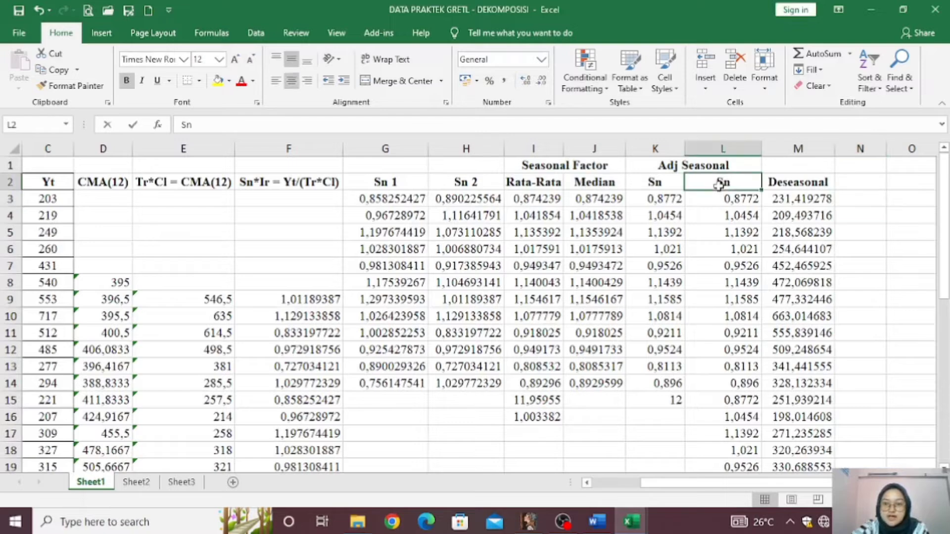
{"action": "left_click", "coordinate": [864, 201]}
{"action": "left_click", "coordinate": [725, 182]}
{"action": "left_click_drag", "start_coordinate": [725, 182], "coordinate": [795, 366]}
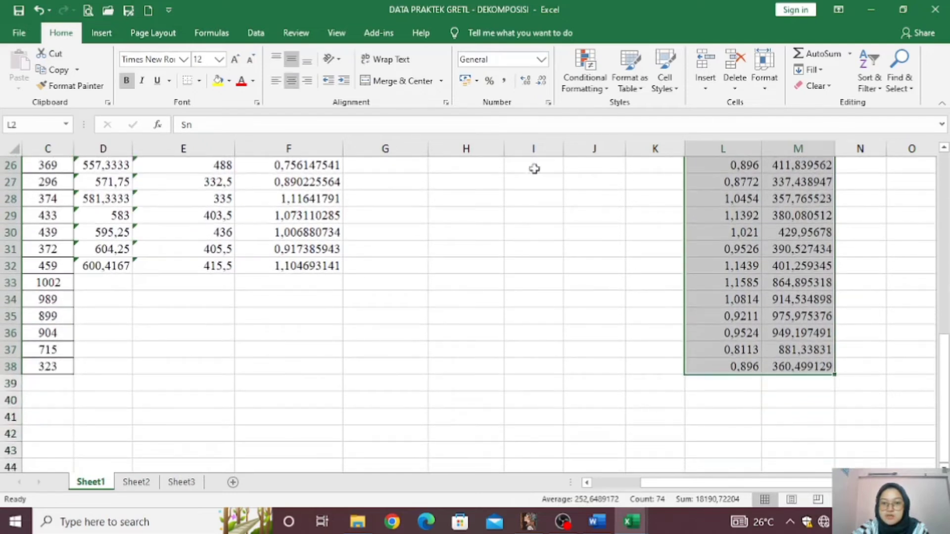
{"action": "left_click", "coordinate": [102, 33]}
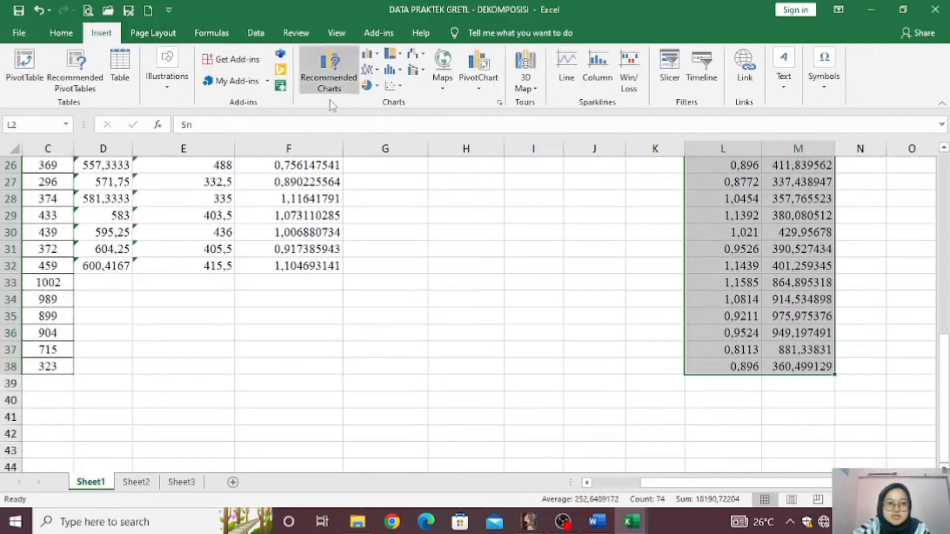
{"action": "left_click", "coordinate": [368, 71]}
{"action": "left_click", "coordinate": [379, 114]}
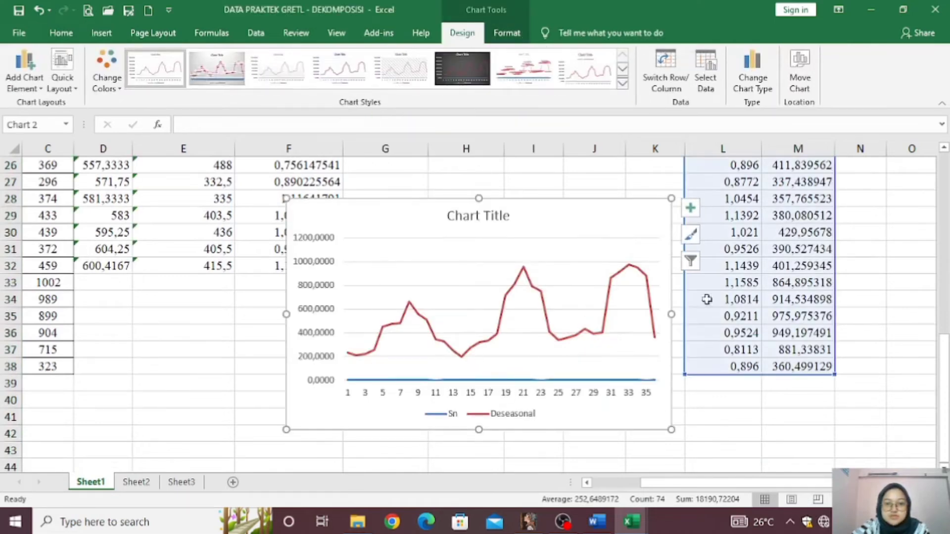
Add Yt as a chart series, with its name from C2 and its values from C3:C38
{"action": "right_click", "coordinate": [443, 266]}
{"action": "left_click", "coordinate": [482, 324]}
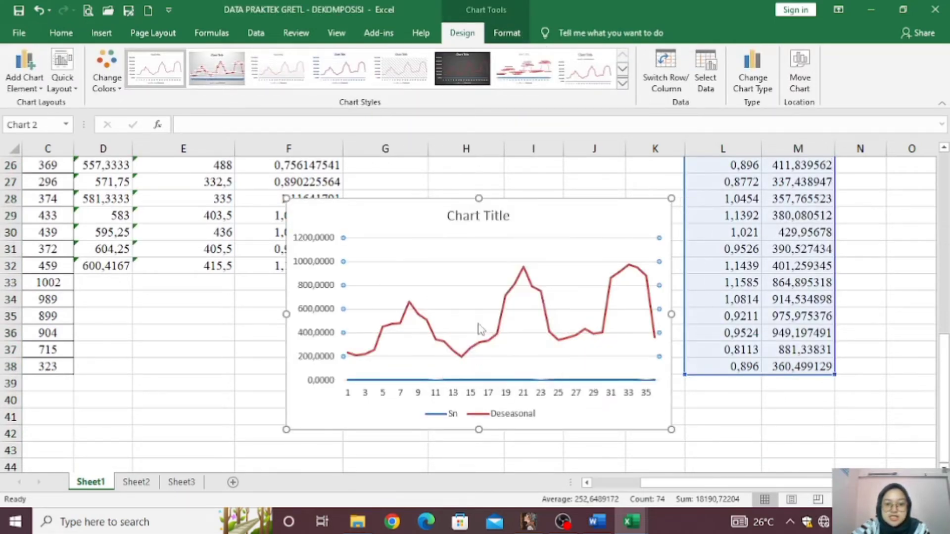
{"action": "left_click", "coordinate": [307, 265]}
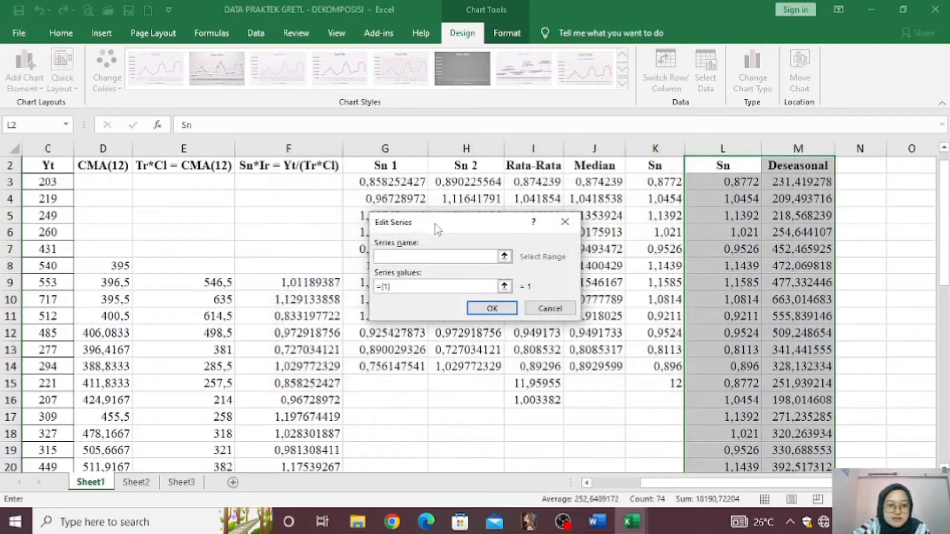
{"action": "left_click", "coordinate": [48, 166]}
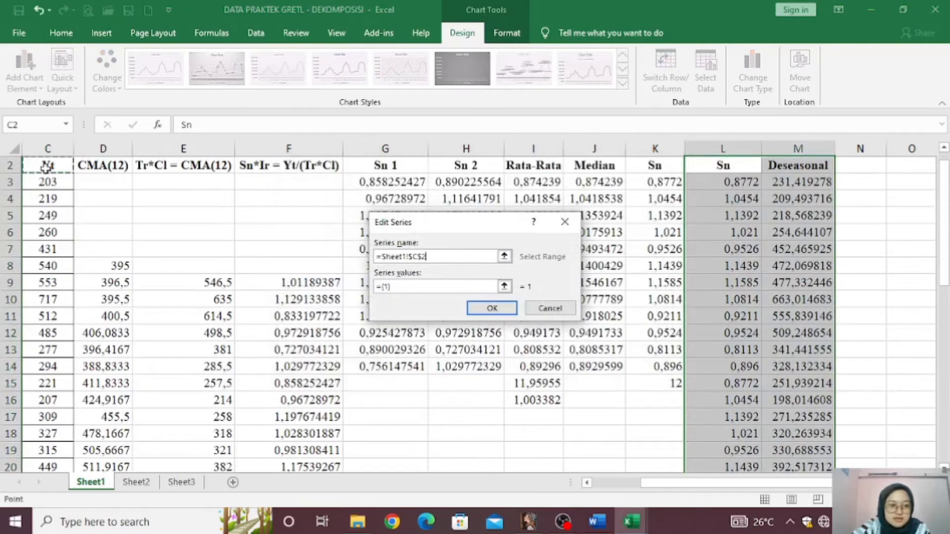
{"action": "left_click", "coordinate": [505, 285]}
{"action": "left_click_drag", "start_coordinate": [50, 182], "coordinate": [55, 434]}
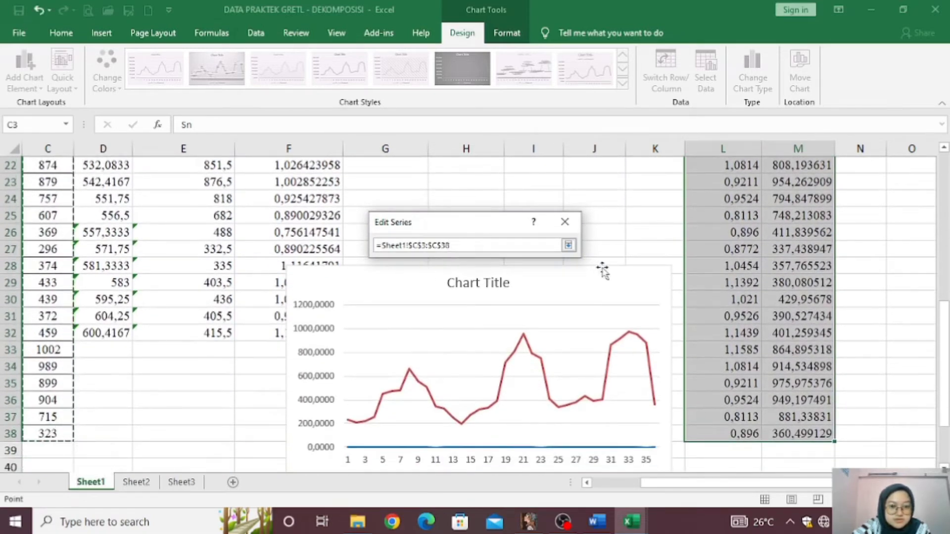
{"action": "left_click", "coordinate": [568, 246]}
{"action": "left_click", "coordinate": [492, 307]}
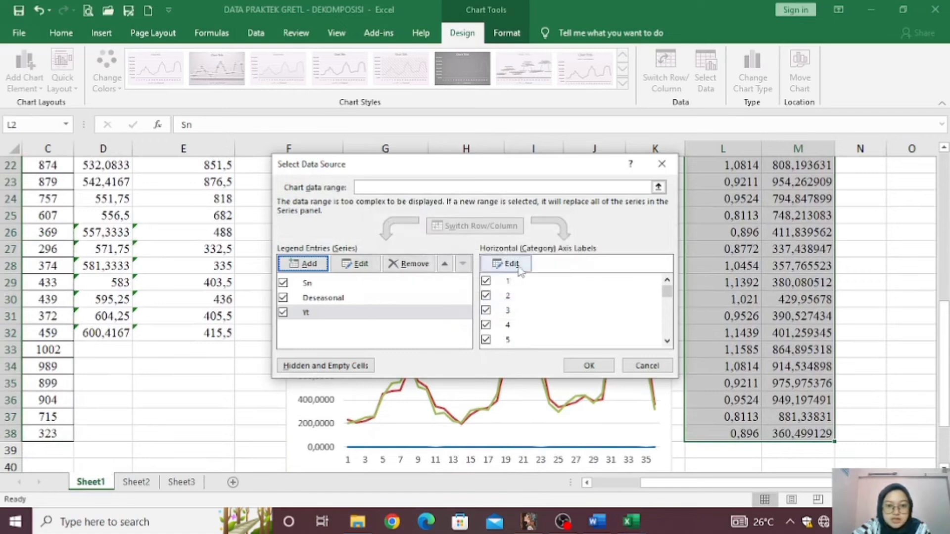
Set the chart's horizontal axis labels to the year and month columns in A2:B38 and apply the data source
{"action": "left_click", "coordinate": [517, 267]}
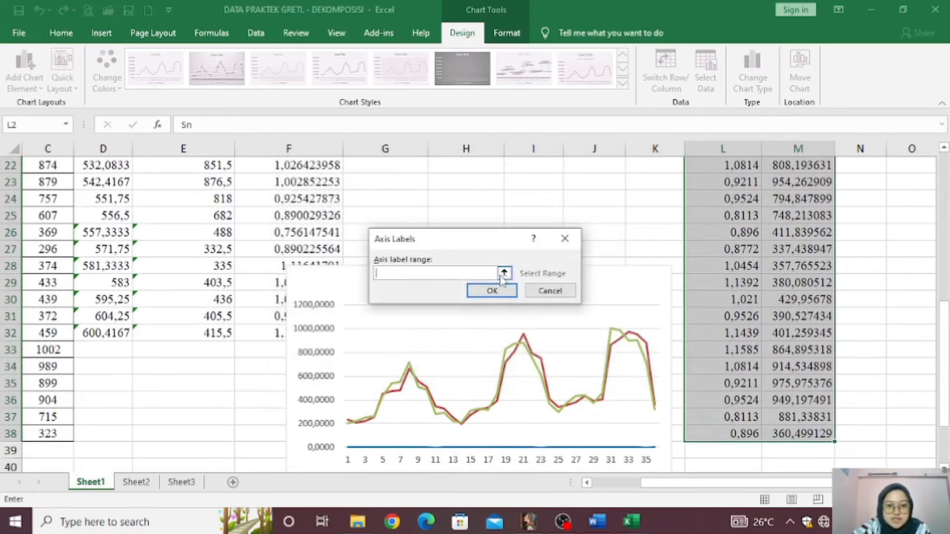
{"action": "left_click", "coordinate": [504, 273]}
{"action": "left_click_drag", "start_coordinate": [789, 483], "coordinate": [739, 483]}
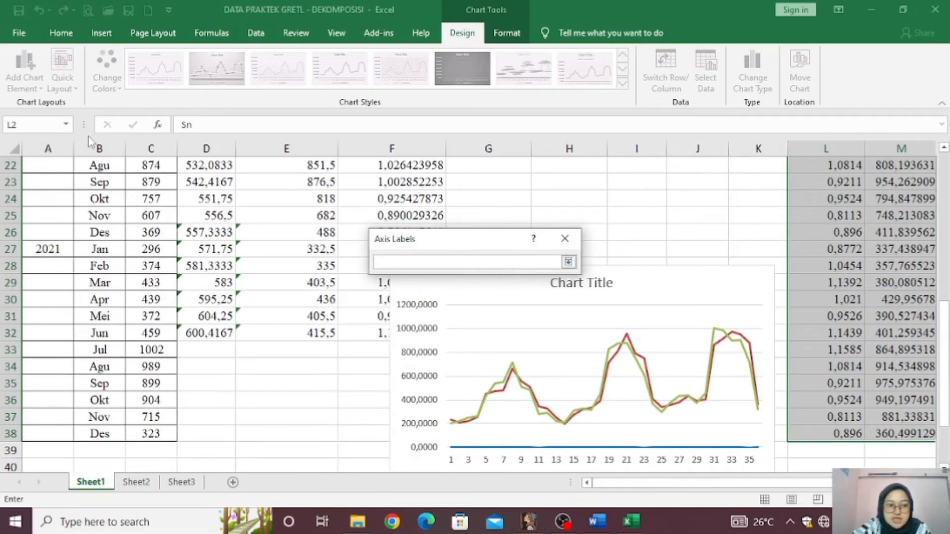
{"action": "scroll", "coordinate": [58, 235], "scroll_direction": "up", "scroll_amount": 7}
{"action": "left_click_drag", "start_coordinate": [57, 182], "coordinate": [99, 434]}
{"action": "left_click", "coordinate": [568, 262]}
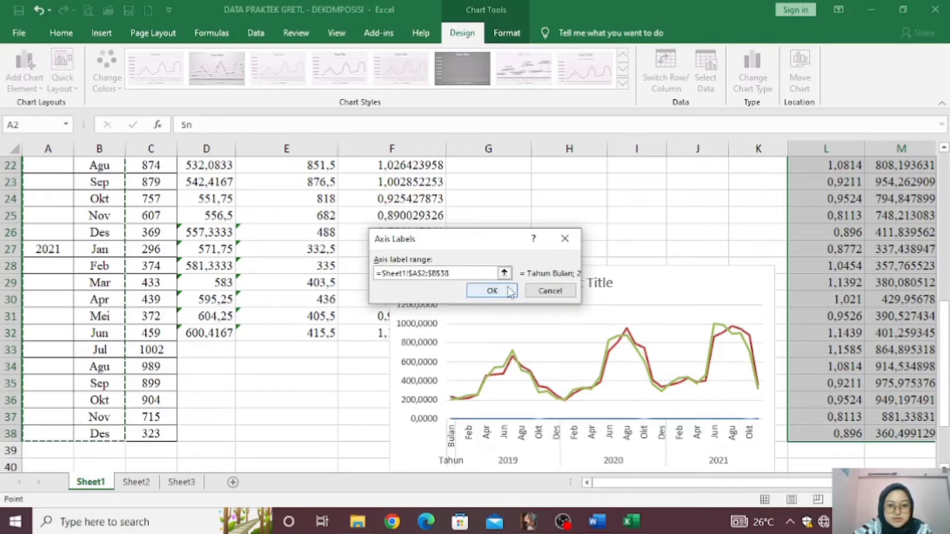
{"action": "left_click", "coordinate": [505, 291]}
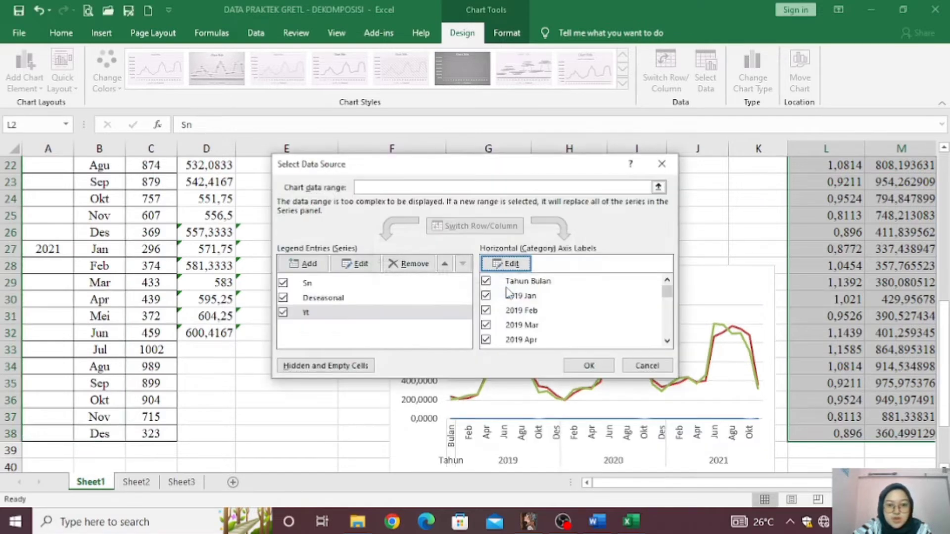
{"action": "left_click", "coordinate": [589, 365]}
Move the chart slightly up and left, and plot its Sn series on the secondary axis
{"action": "left_click_drag", "start_coordinate": [534, 290], "coordinate": [497, 198]}
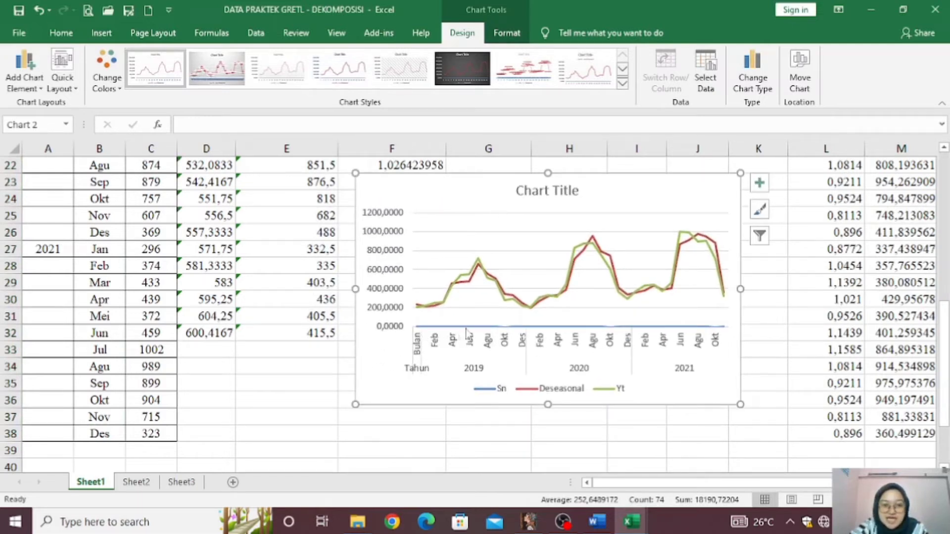
{"action": "double_click", "coordinate": [506, 327]}
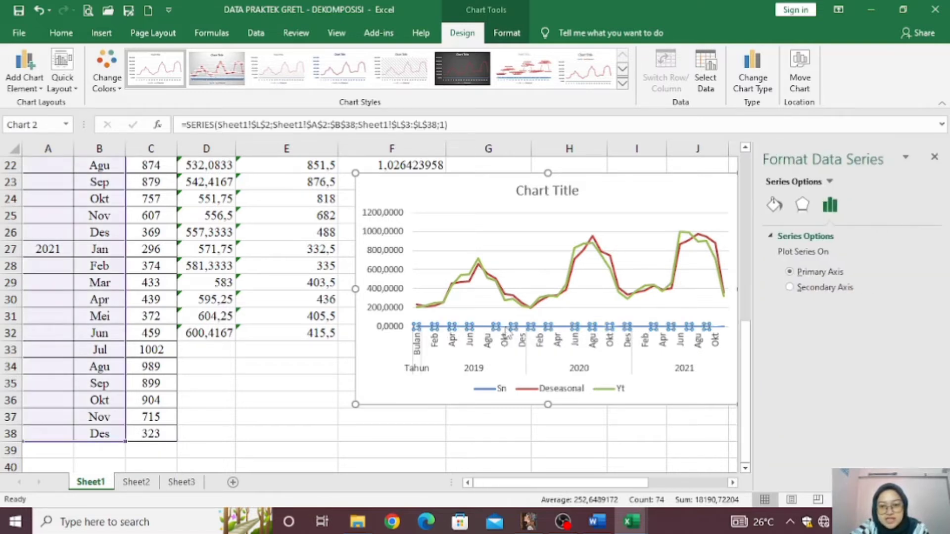
{"action": "left_click", "coordinate": [790, 288]}
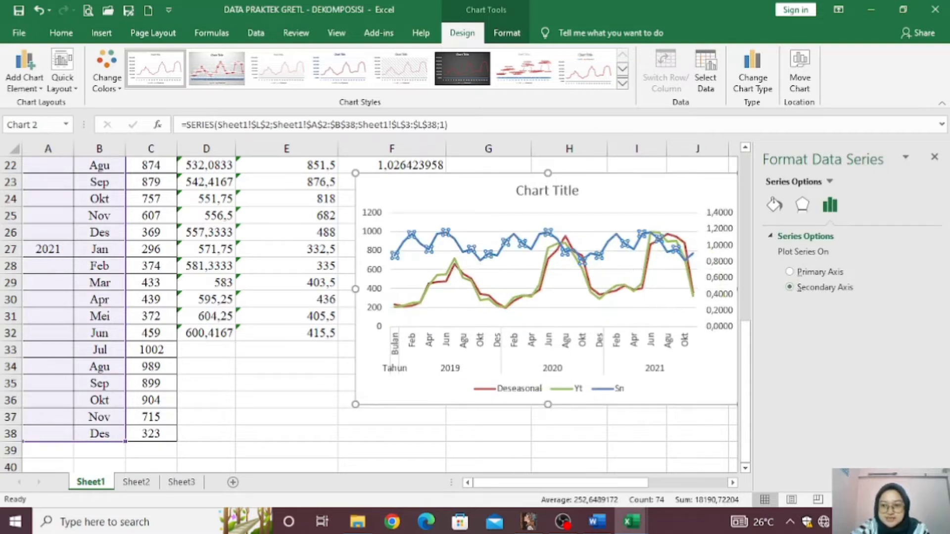
Close the series formatting pane and move the chart left, clear of the Sn and Deseasonal columns
{"action": "left_click", "coordinate": [935, 157]}
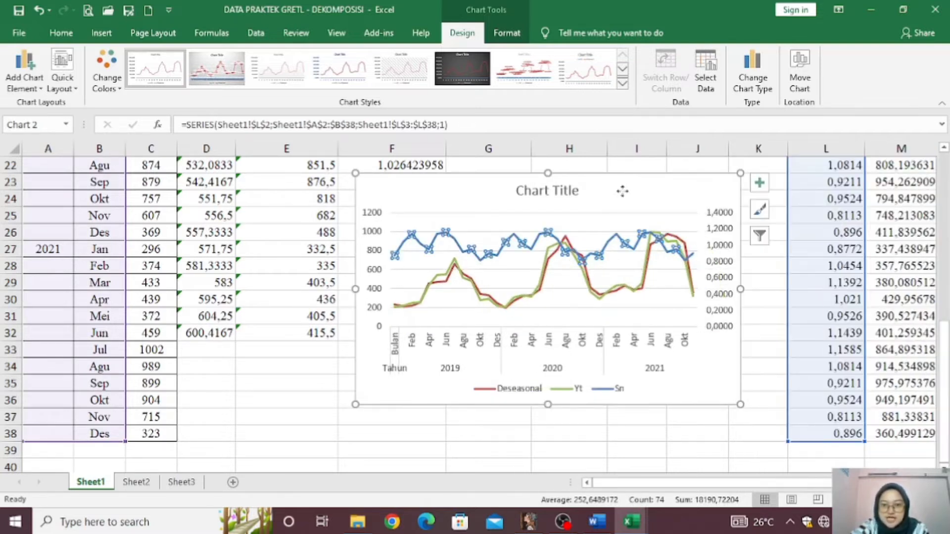
{"action": "left_click_drag", "start_coordinate": [622, 191], "coordinate": [474, 194]}
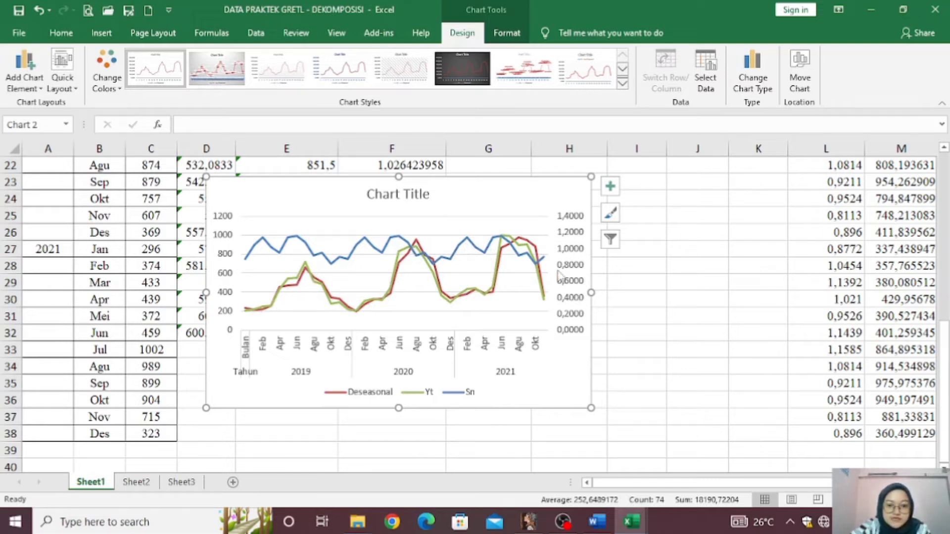
{"action": "left_click_drag", "start_coordinate": [498, 208], "coordinate": [424, 269]}
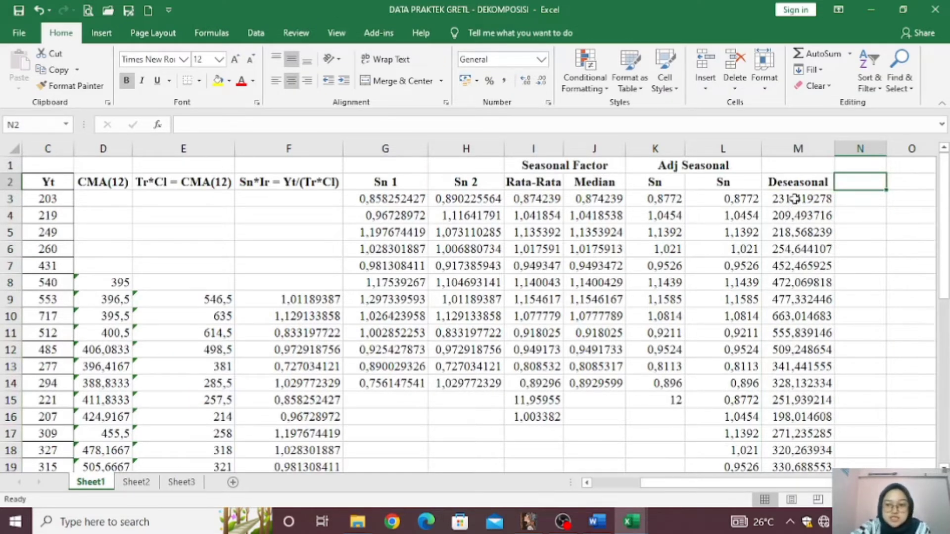
Copy the Deseasonal values in M3:M38 and switch to the TREND workbook
{"action": "left_click_drag", "start_coordinate": [794, 198], "coordinate": [803, 425]}
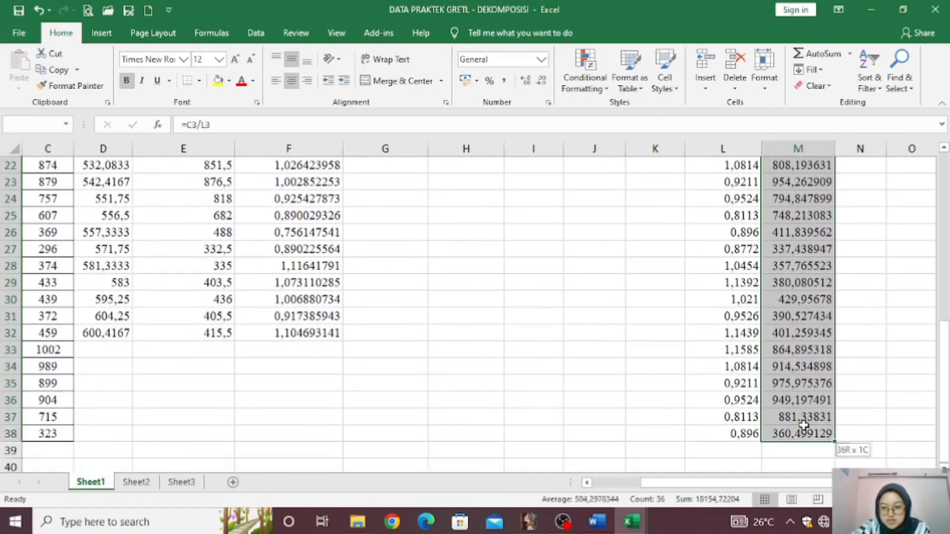
{"action": "right_click", "coordinate": [802, 425]}
{"action": "left_click", "coordinate": [816, 153]}
{"action": "scroll", "coordinate": [596, 389], "scroll_direction": "up", "scroll_amount": 7}
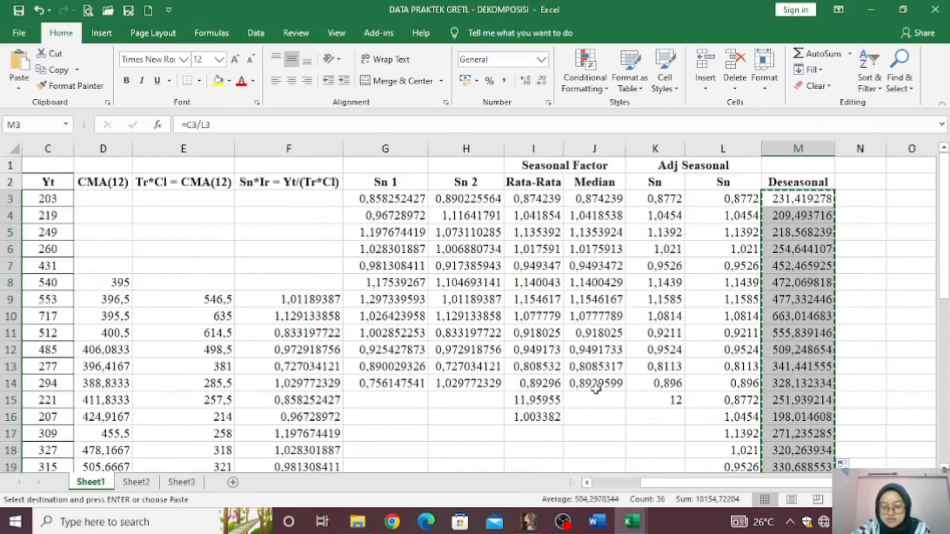
{"action": "left_click", "coordinate": [861, 214]}
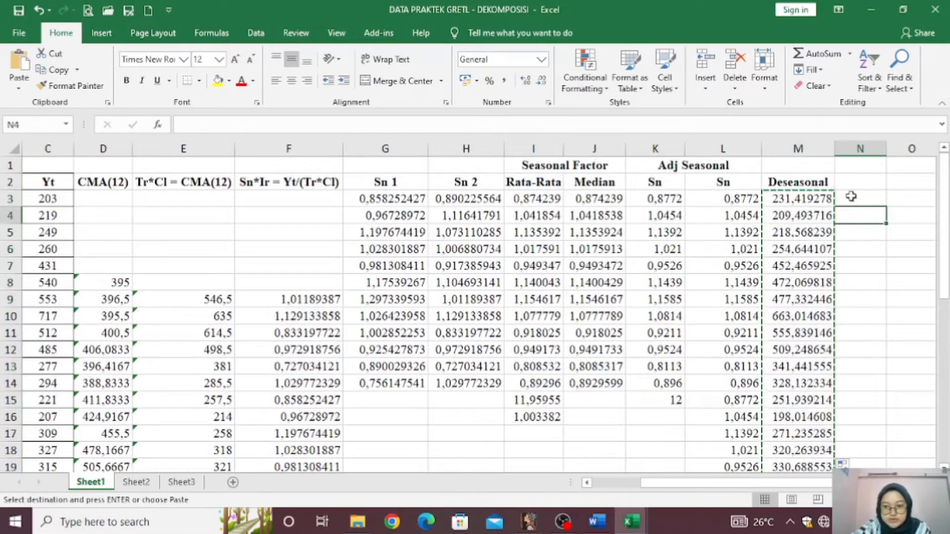
{"action": "left_click", "coordinate": [851, 196]}
{"action": "mouse_move", "coordinate": [633, 529]}
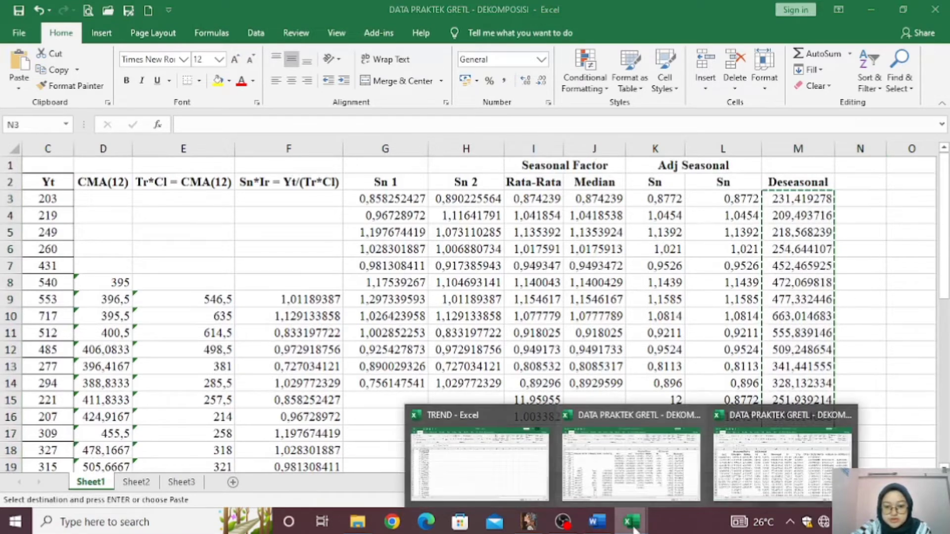
{"action": "left_click", "coordinate": [479, 465]}
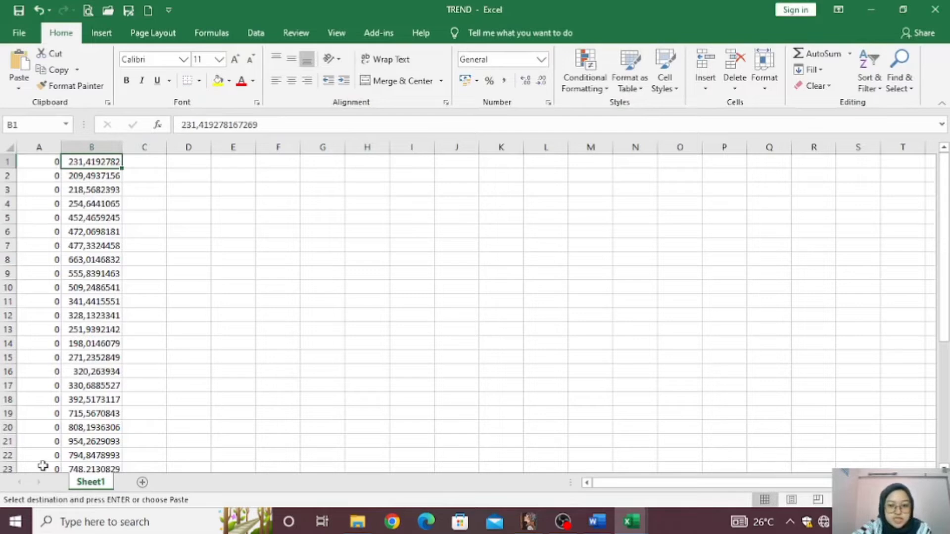
Check columns A and B down to row 36 and save the TREND workbook
{"action": "scroll", "coordinate": [43, 466], "scroll_direction": "down", "scroll_amount": 5}
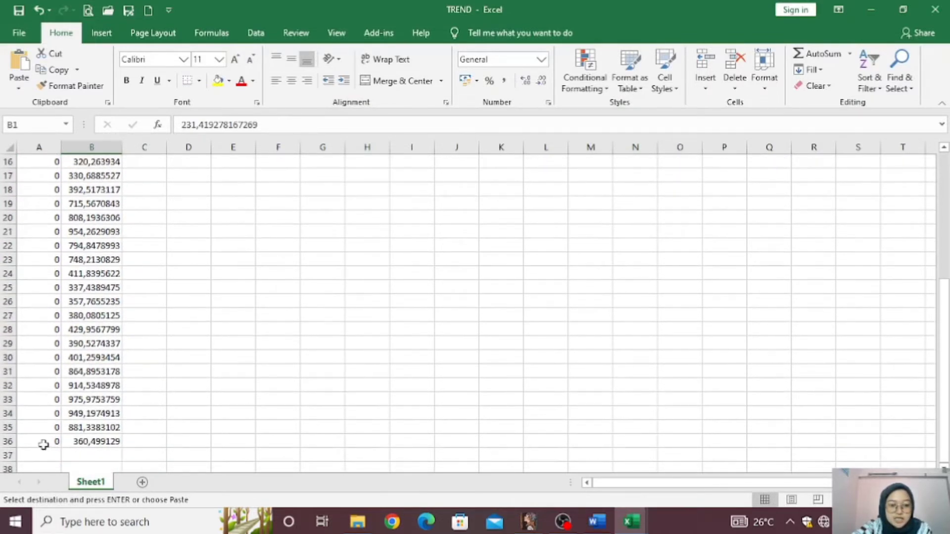
{"action": "scroll", "coordinate": [43, 444], "scroll_direction": "up", "scroll_amount": 5}
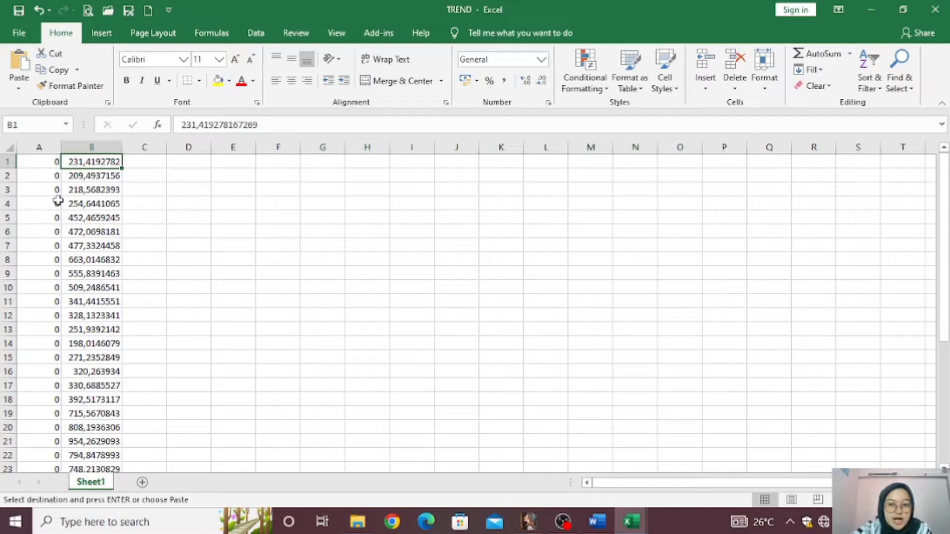
{"action": "scroll", "coordinate": [47, 389], "scroll_direction": "down", "scroll_amount": 6}
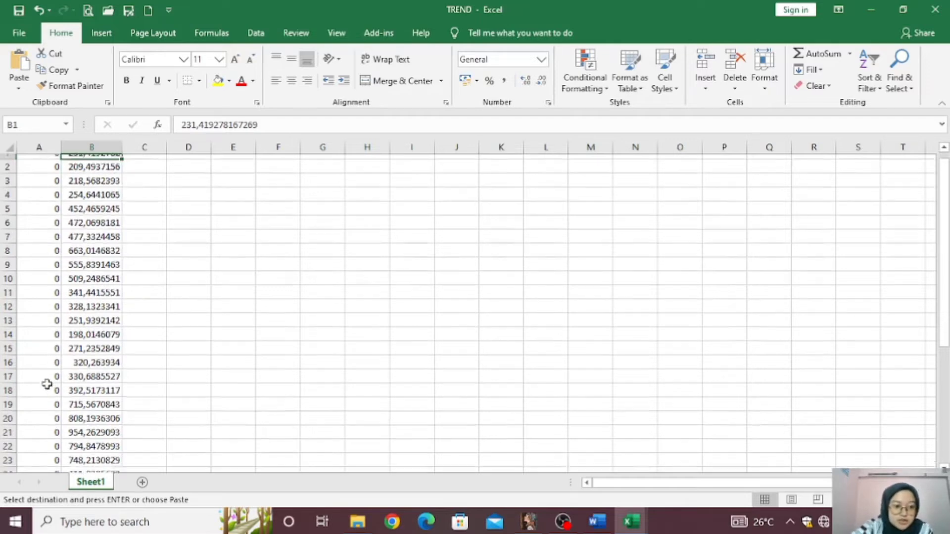
{"action": "scroll", "coordinate": [46, 389], "scroll_direction": "up", "scroll_amount": 6}
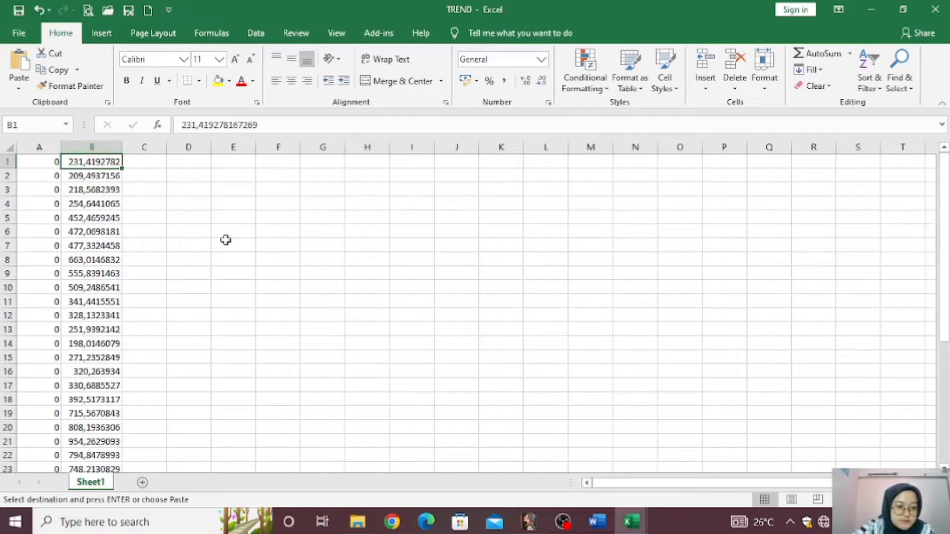
{"action": "left_click", "coordinate": [20, 33]}
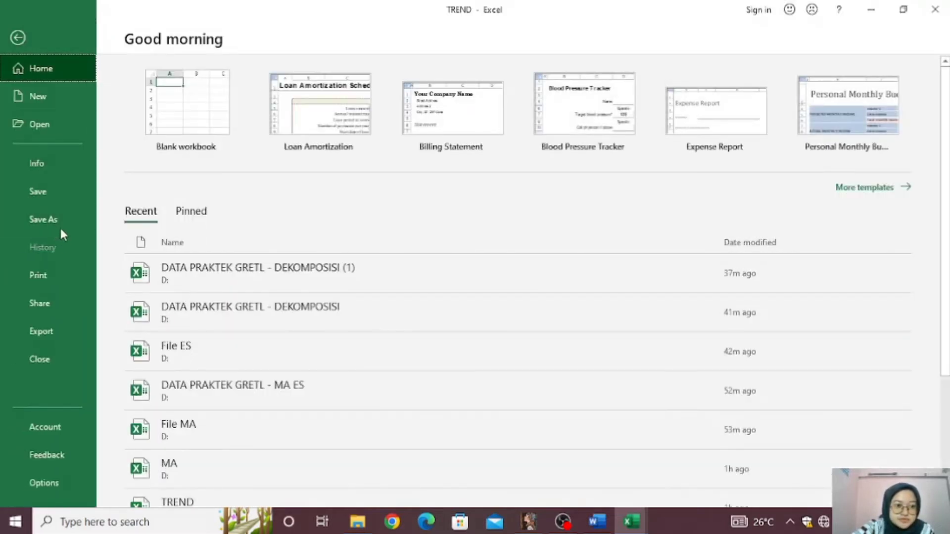
{"action": "left_click", "coordinate": [50, 193]}
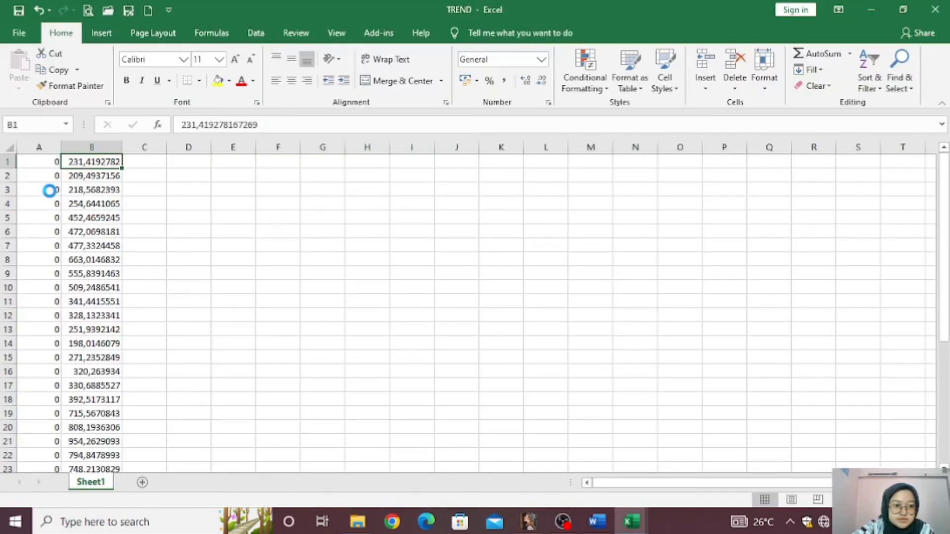
Save a copy of the workbook as trendd on the DATA (D:) drive
{"action": "left_click", "coordinate": [20, 34]}
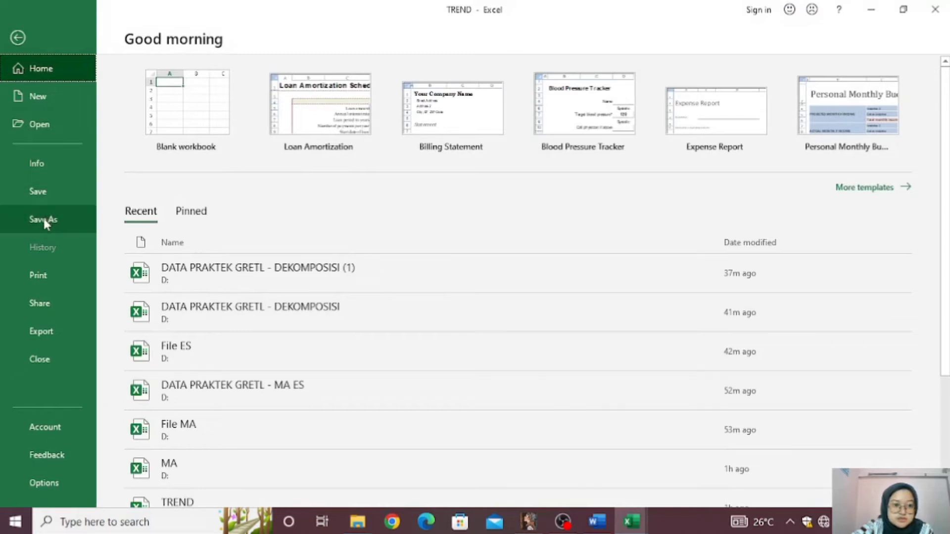
{"action": "left_click", "coordinate": [44, 220]}
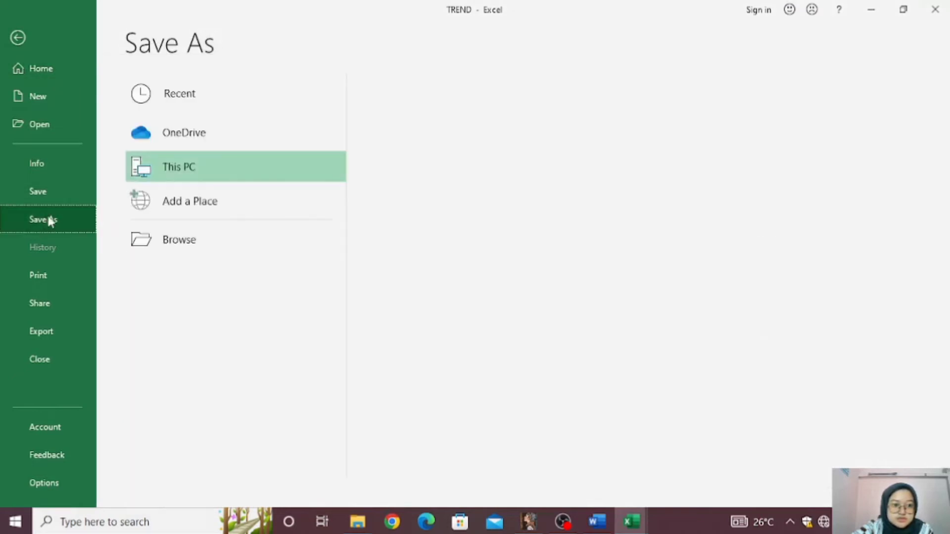
{"action": "left_click", "coordinate": [403, 151]}
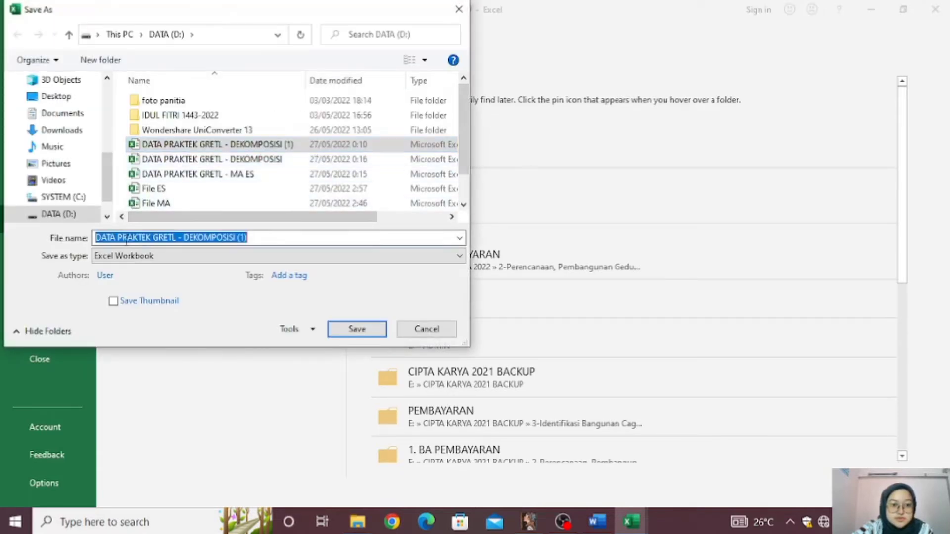
{"action": "type", "text": "tre"}
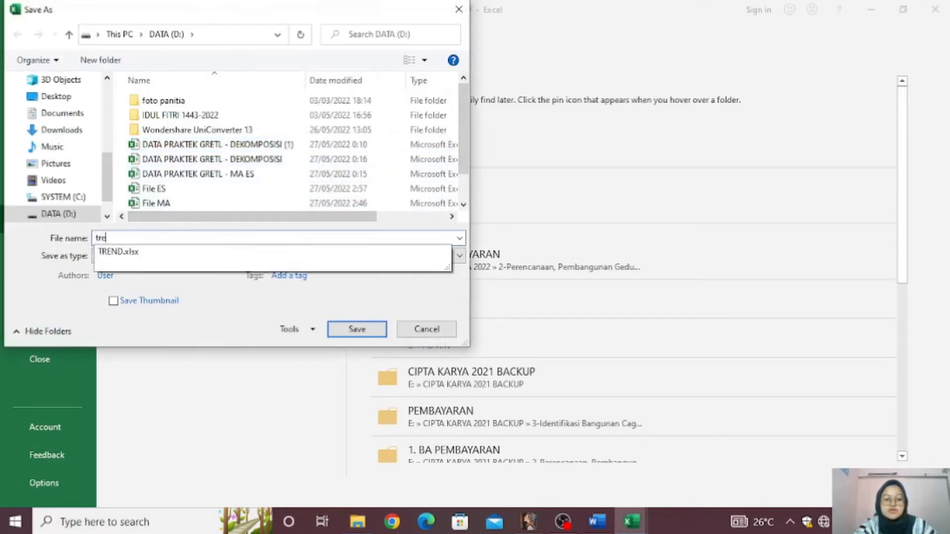
{"action": "type", "text": "ndd"}
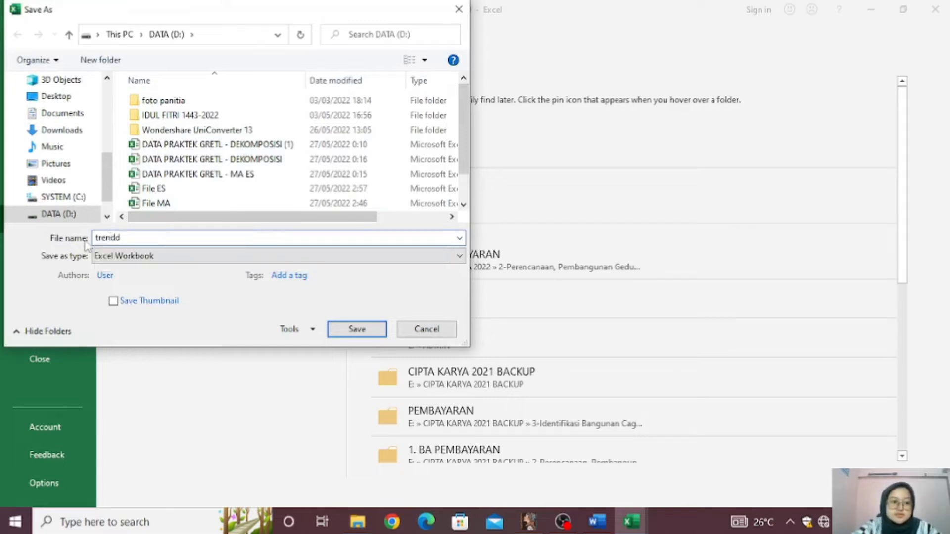
{"action": "left_click", "coordinate": [356, 329]}
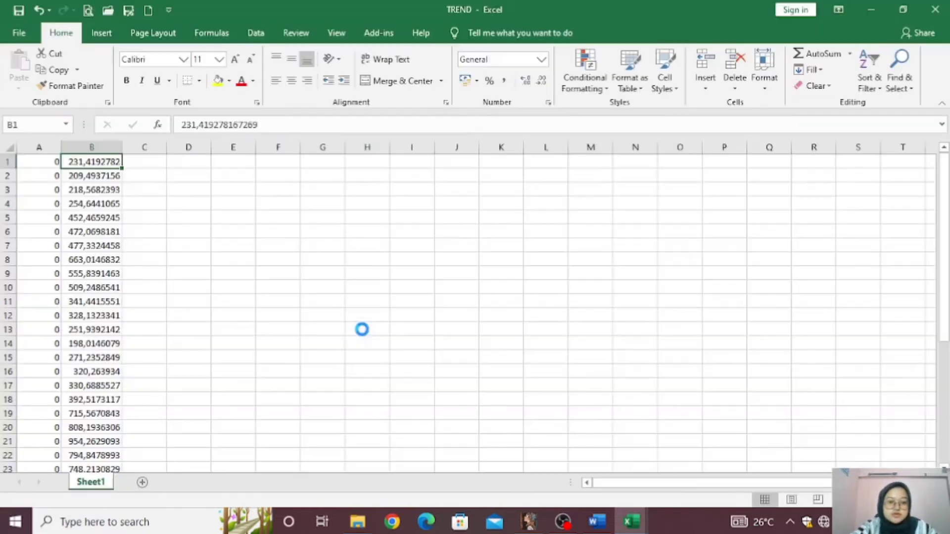
Switch to gretl, clear its current data set and move its window up and left
{"action": "mouse_move", "coordinate": [529, 521]}
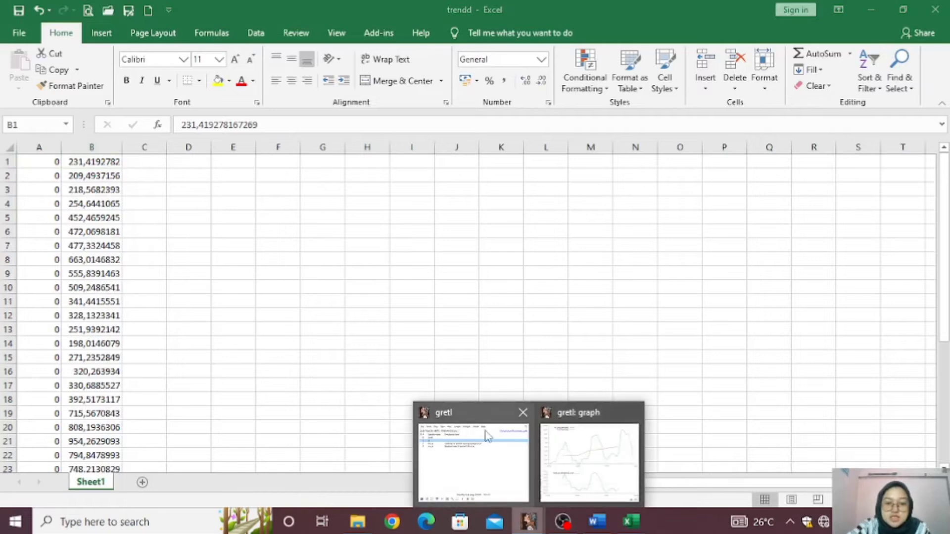
{"action": "left_click", "coordinate": [487, 461]}
{"action": "left_click", "coordinate": [486, 202]}
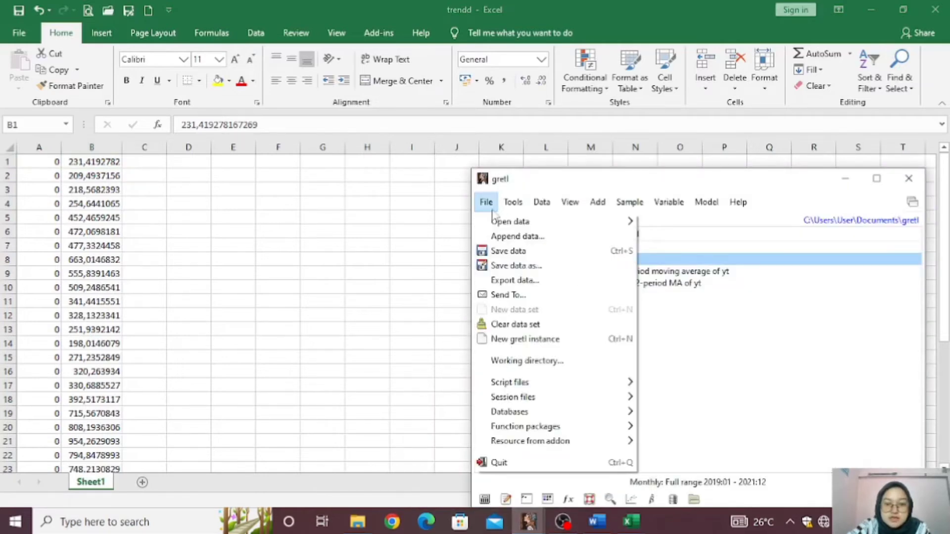
{"action": "left_click", "coordinate": [515, 327]}
{"action": "left_click", "coordinate": [668, 394]}
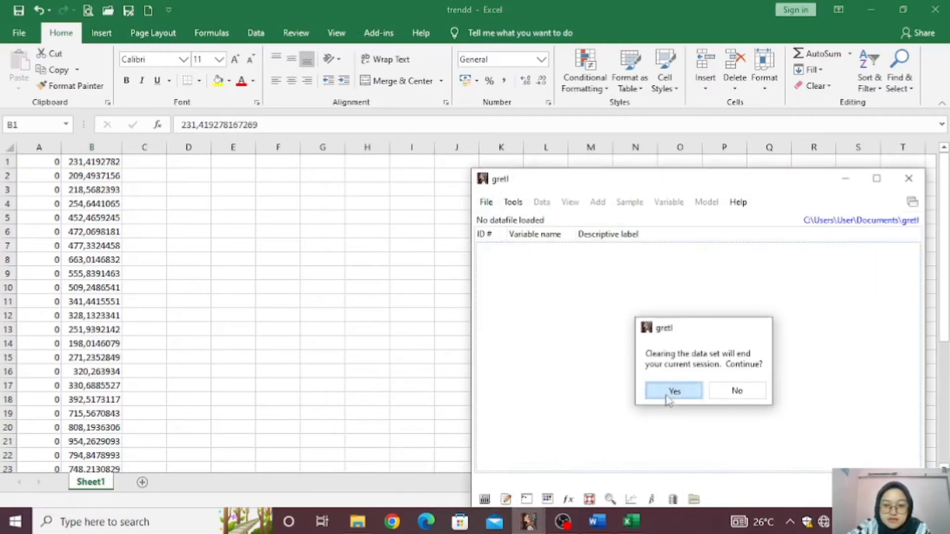
{"action": "left_click_drag", "start_coordinate": [628, 186], "coordinate": [586, 103]}
Open TREND.xlsx from the DATA (D:) drive as data, importing from column 1, row 1
{"action": "left_click", "coordinate": [445, 116]}
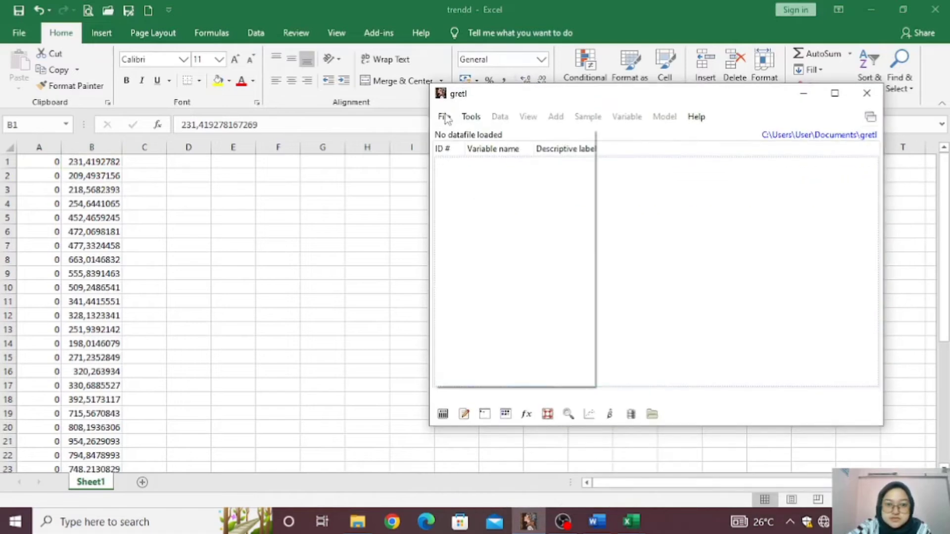
{"action": "mouse_move", "coordinate": [497, 141]}
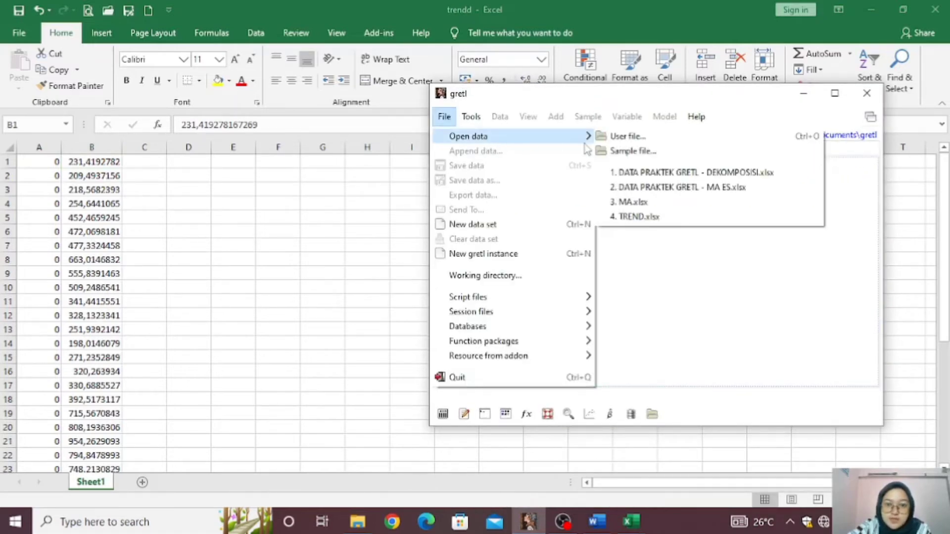
{"action": "left_click", "coordinate": [612, 137]}
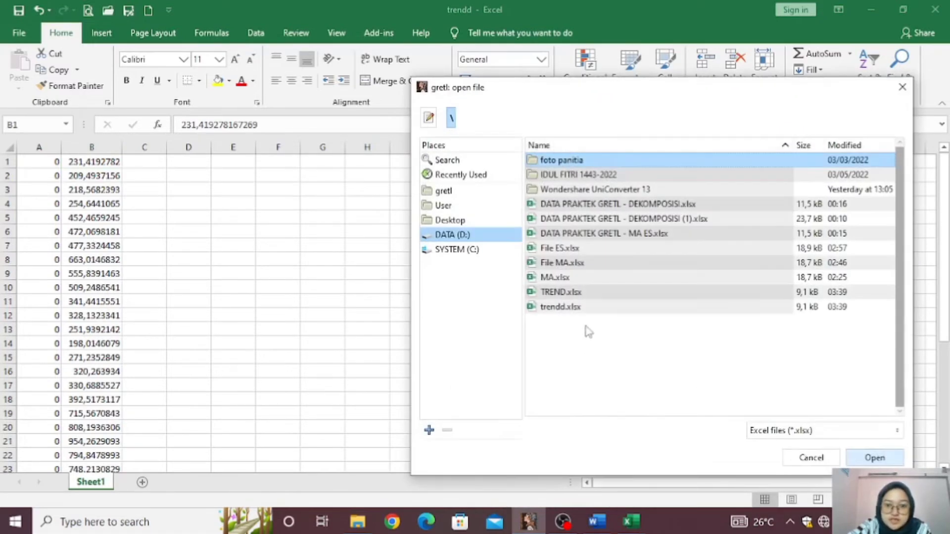
{"action": "left_click", "coordinate": [577, 293]}
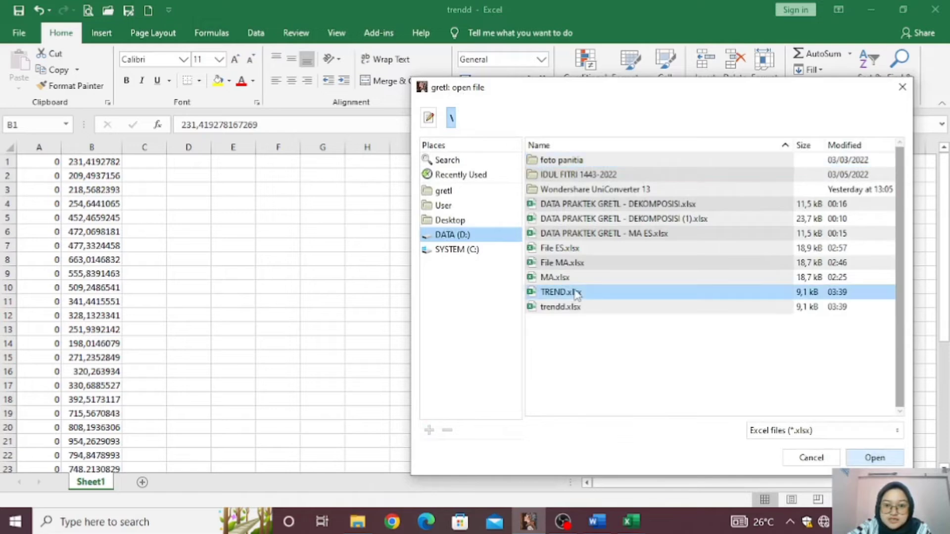
{"action": "left_click", "coordinate": [874, 458]}
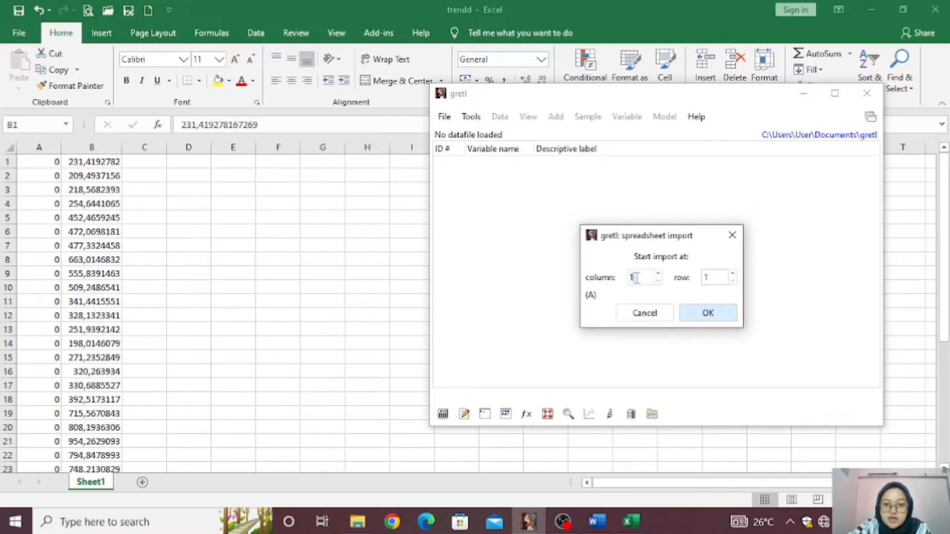
{"action": "left_click", "coordinate": [694, 315]}
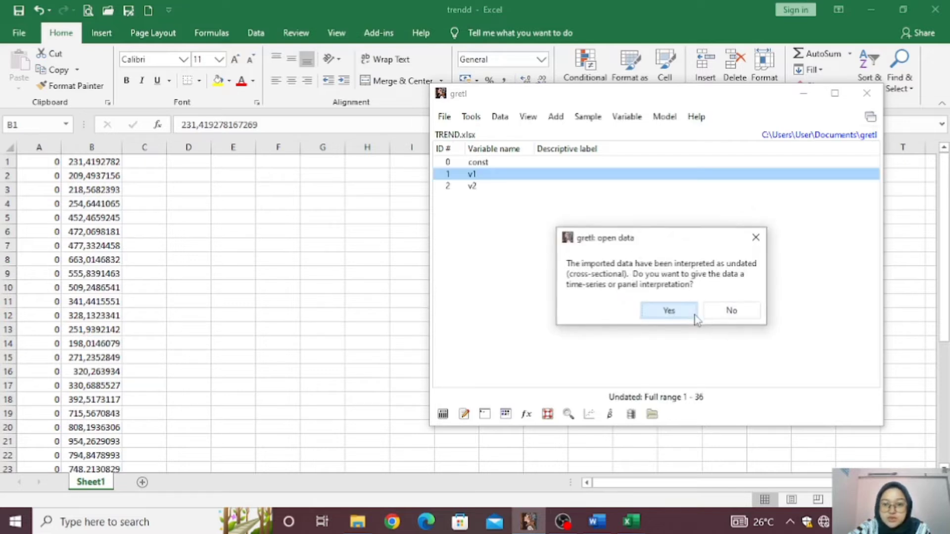
Structure the imported data as a monthly time series starting at 2019:01 and display the values of v1
{"action": "left_click", "coordinate": [683, 311]}
{"action": "left_click", "coordinate": [631, 323]}
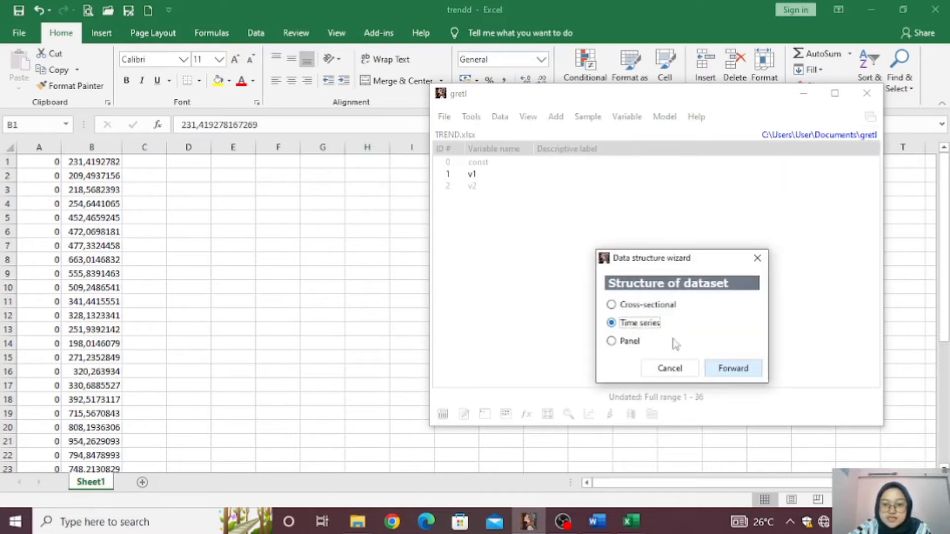
{"action": "left_click_drag", "start_coordinate": [695, 267], "coordinate": [680, 205]}
{"action": "left_click", "coordinate": [710, 306]}
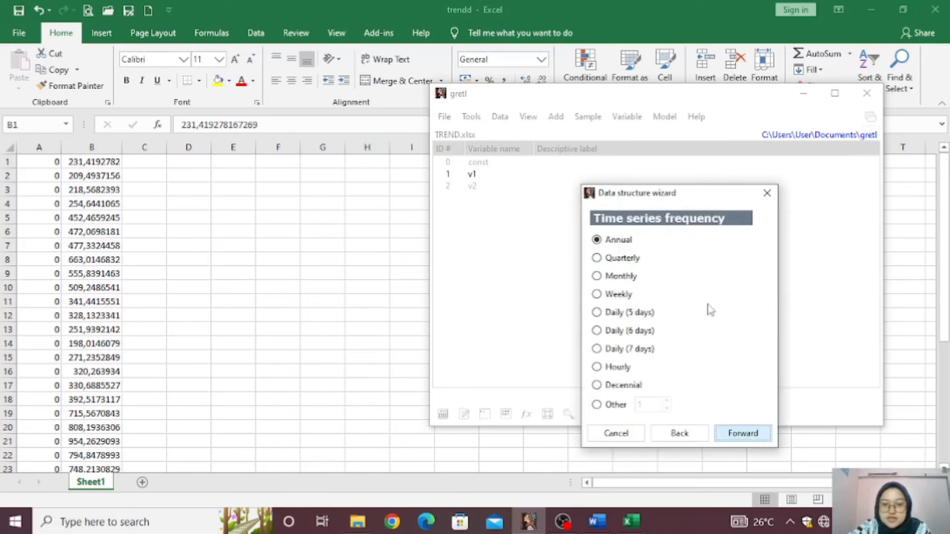
{"action": "left_click", "coordinate": [610, 284]}
{"action": "left_click", "coordinate": [741, 436]}
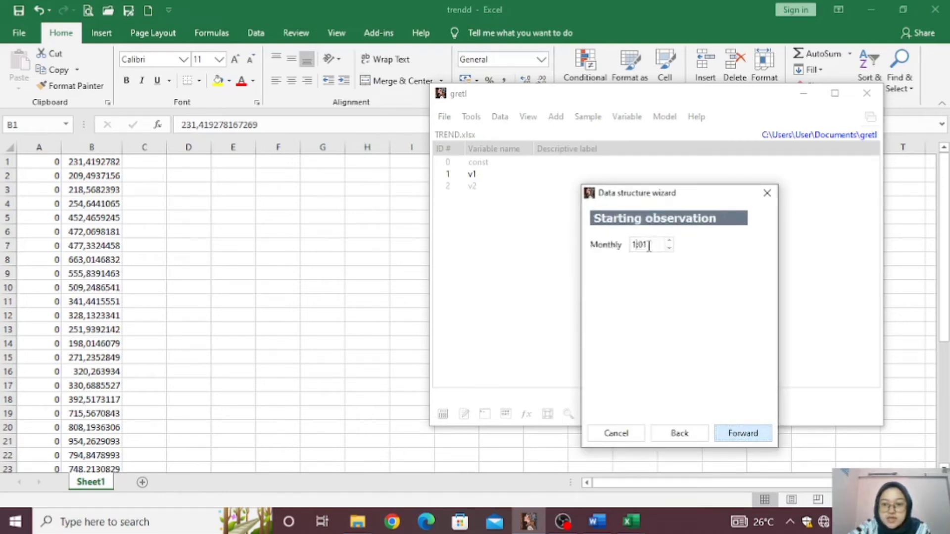
{"action": "type", "text": "2019"}
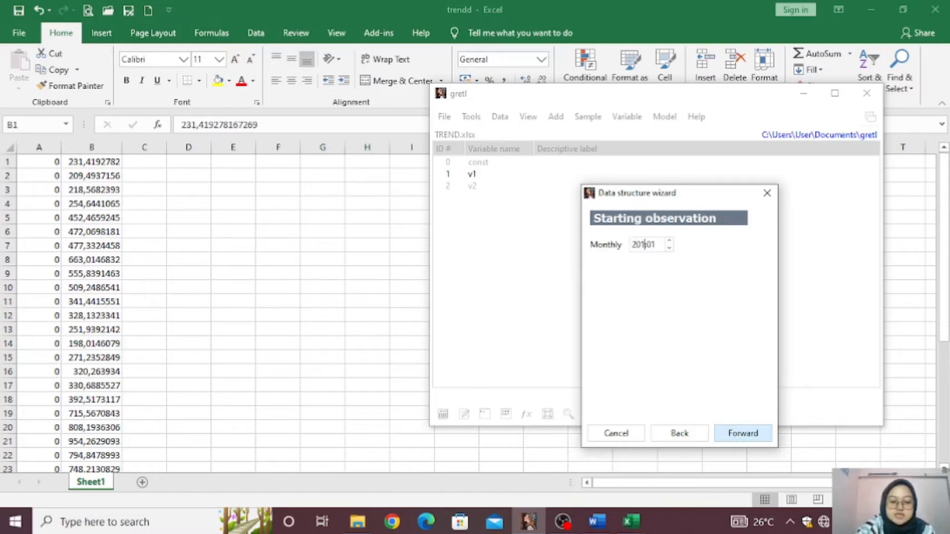
{"action": "left_click", "coordinate": [747, 437]}
{"action": "left_click", "coordinate": [744, 434]}
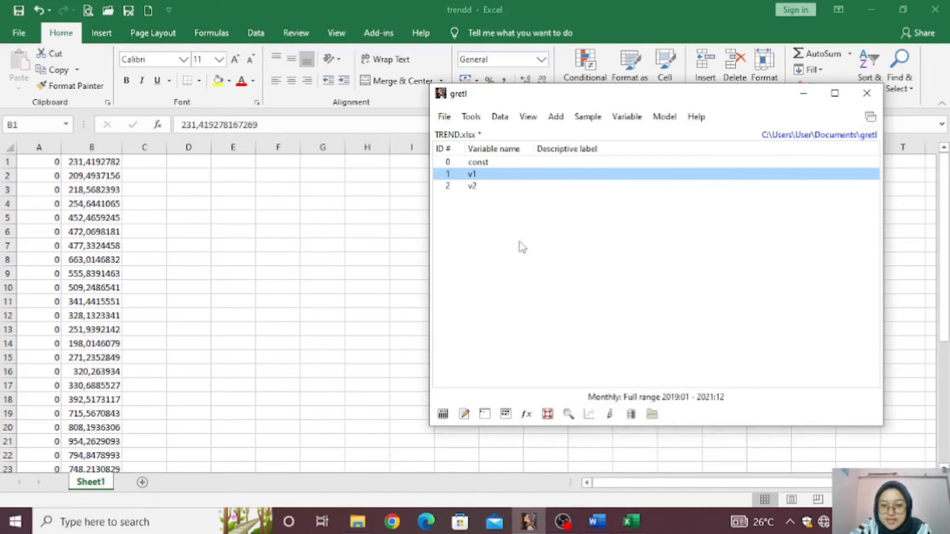
{"action": "double_click", "coordinate": [480, 176]}
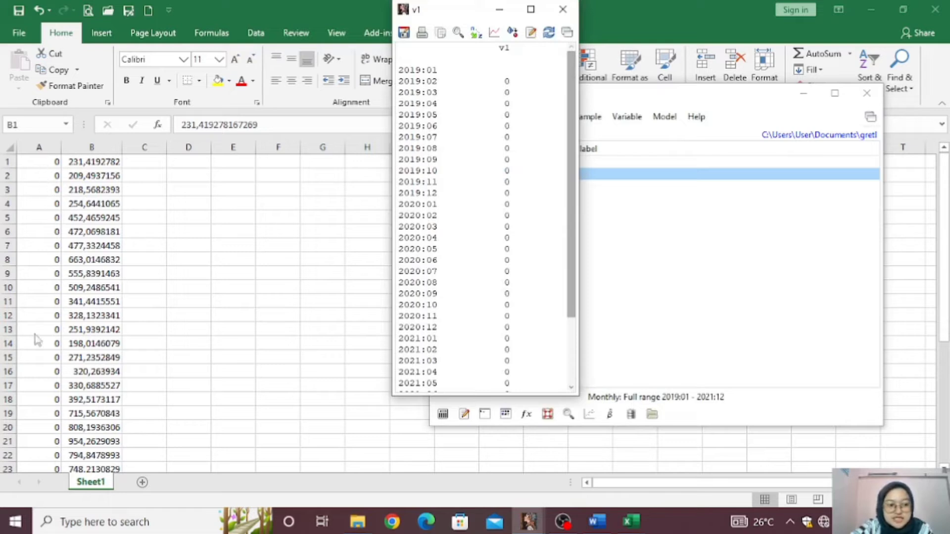
Close the v1 values listing and delete variable v1 from the data set
{"action": "left_click", "coordinate": [563, 9]}
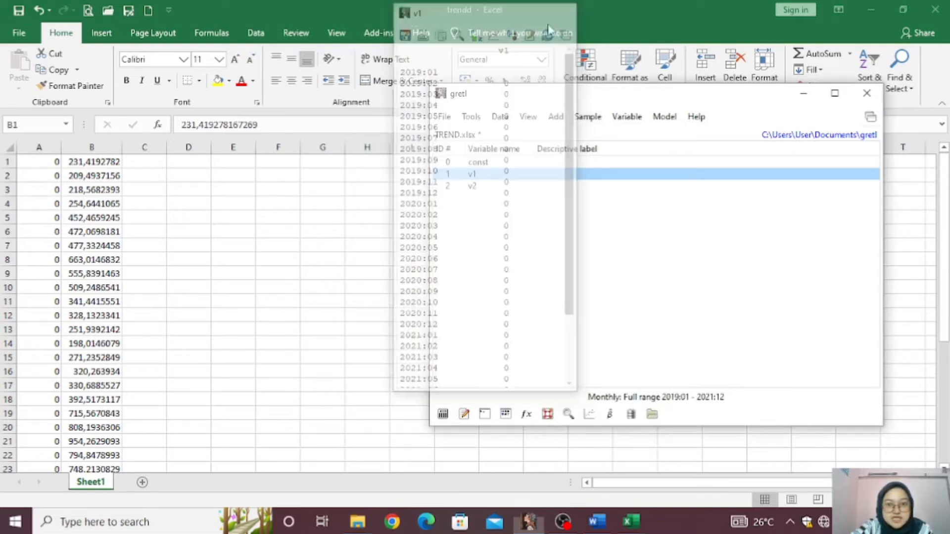
{"action": "right_click", "coordinate": [478, 175]}
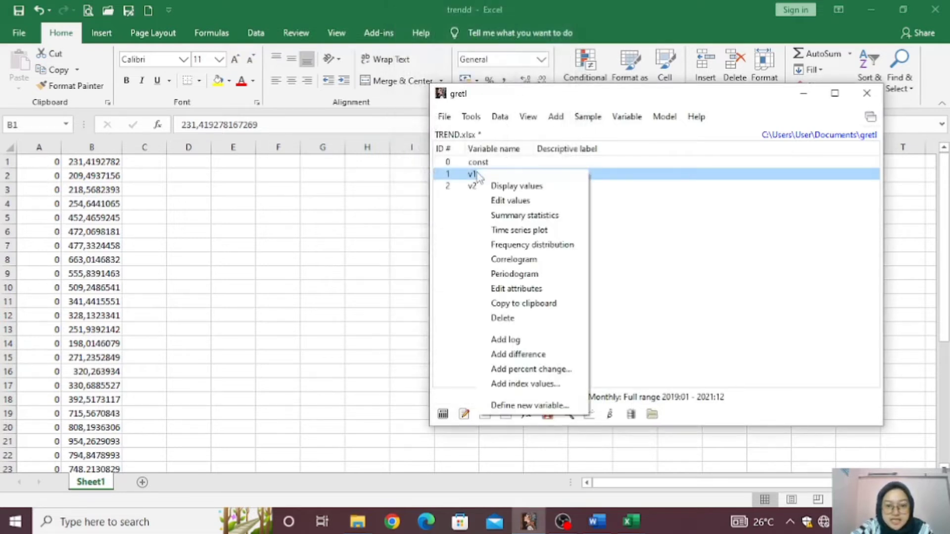
{"action": "left_click", "coordinate": [524, 320]}
{"action": "left_click", "coordinate": [624, 303]}
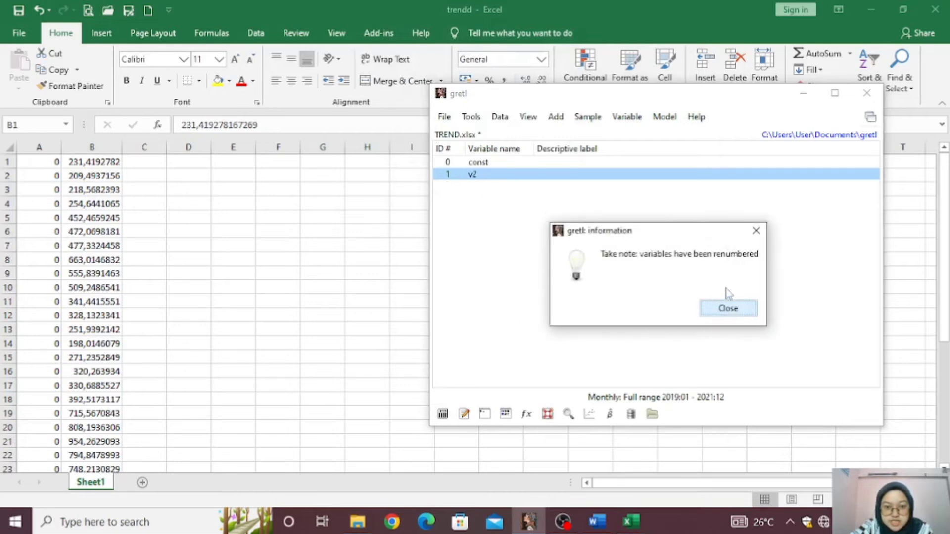
{"action": "left_click", "coordinate": [727, 311]}
Rename variable v2 to desn in its variable attributes
{"action": "right_click", "coordinate": [468, 175]}
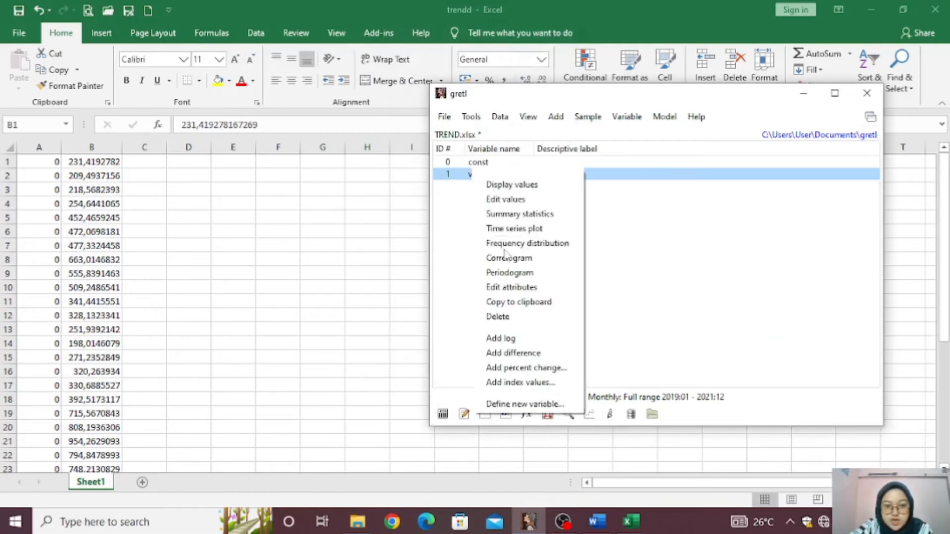
{"action": "left_click", "coordinate": [515, 288]}
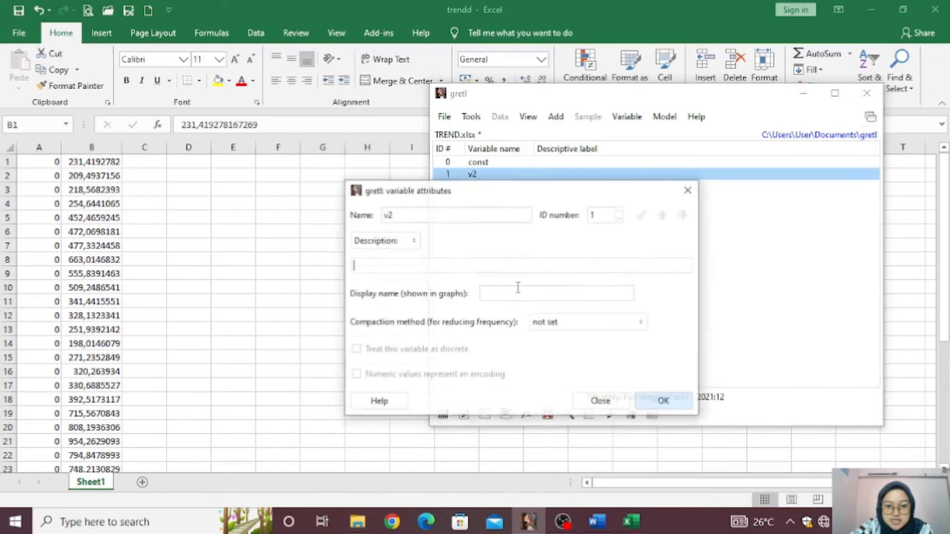
{"action": "left_click", "coordinate": [420, 215]}
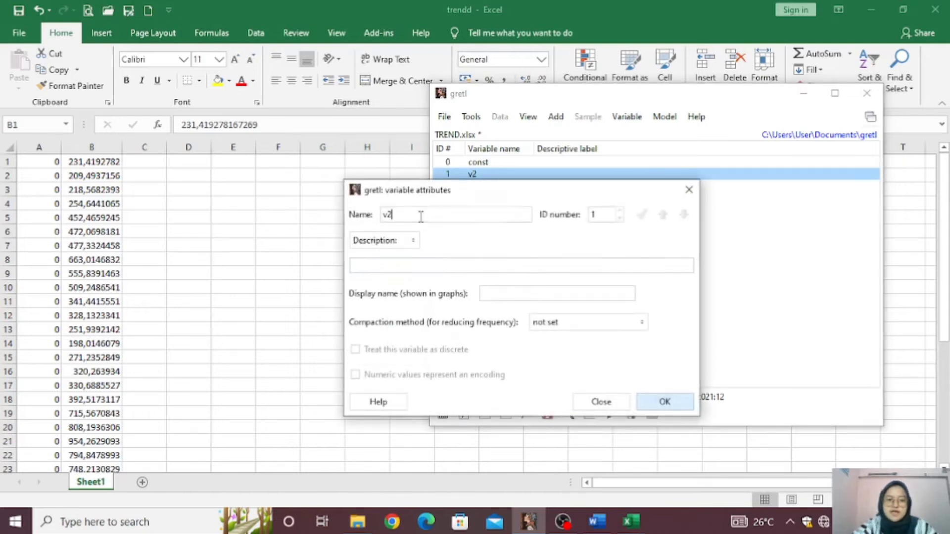
{"action": "key", "text": "BackSpace"}
{"action": "type", "text": "desn"}
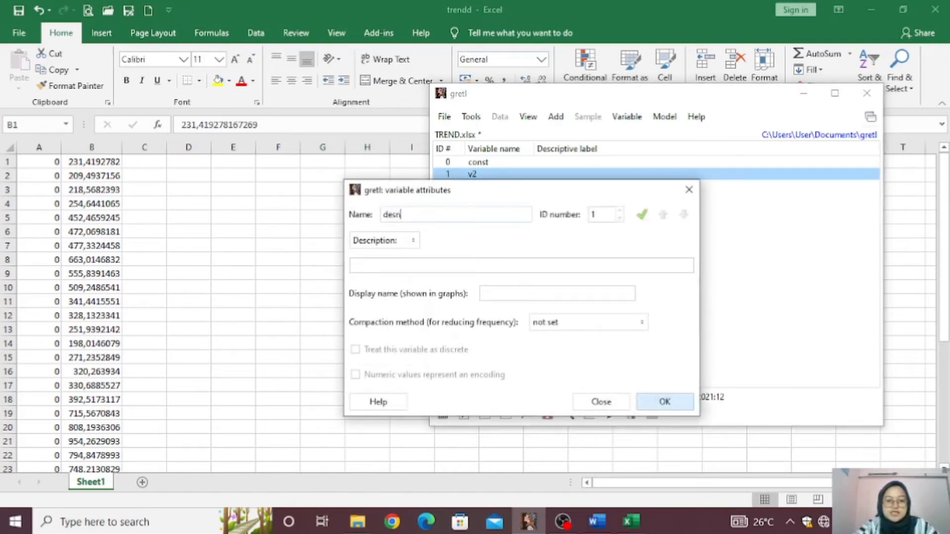
{"action": "left_click", "coordinate": [659, 401]}
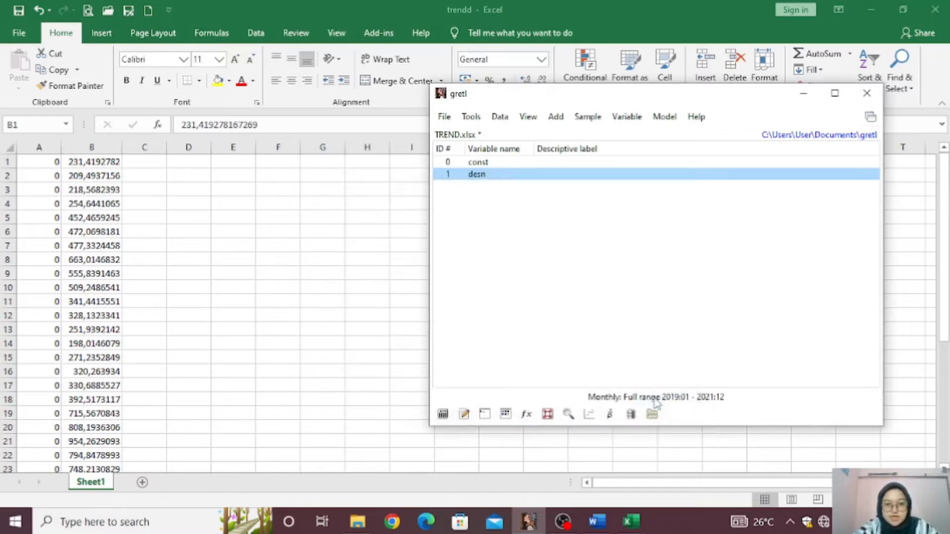
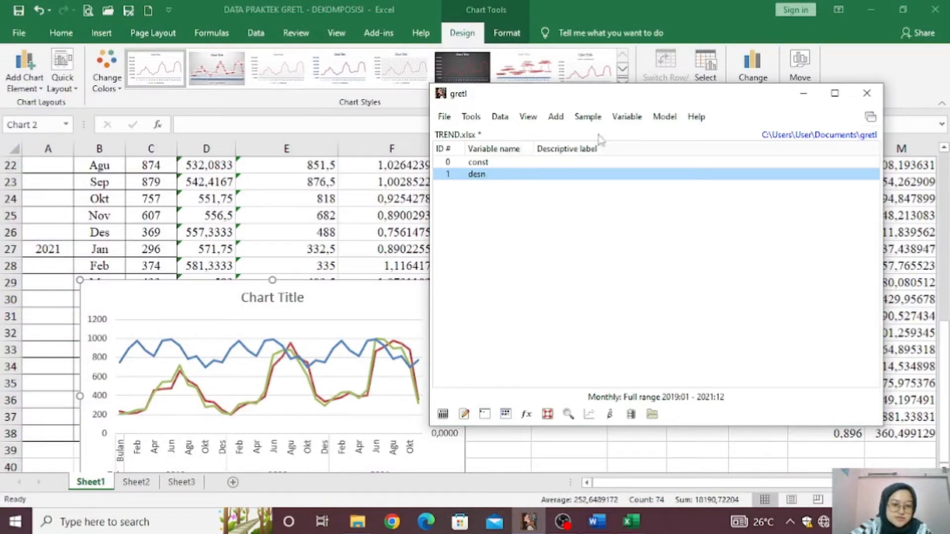
Add a time trend variable and estimate an Ordinary Least Squares model with desn as dependent variable and const and time as regressors
{"action": "left_click", "coordinate": [556, 117]}
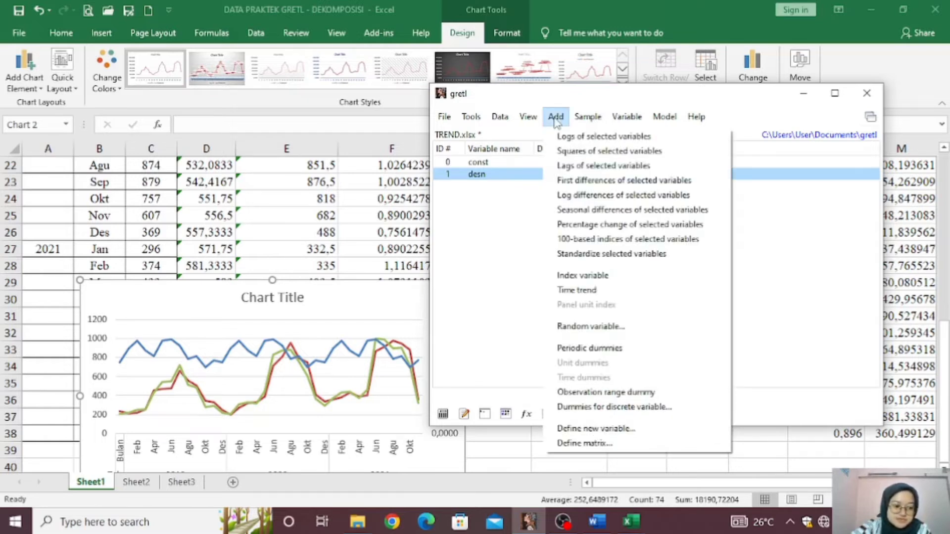
{"action": "left_click", "coordinate": [584, 297]}
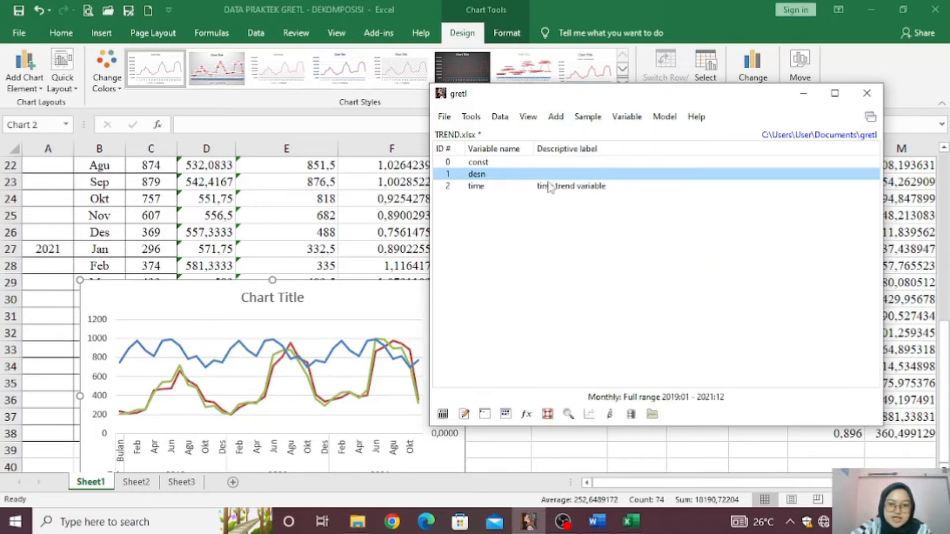
{"action": "left_click", "coordinate": [665, 119]}
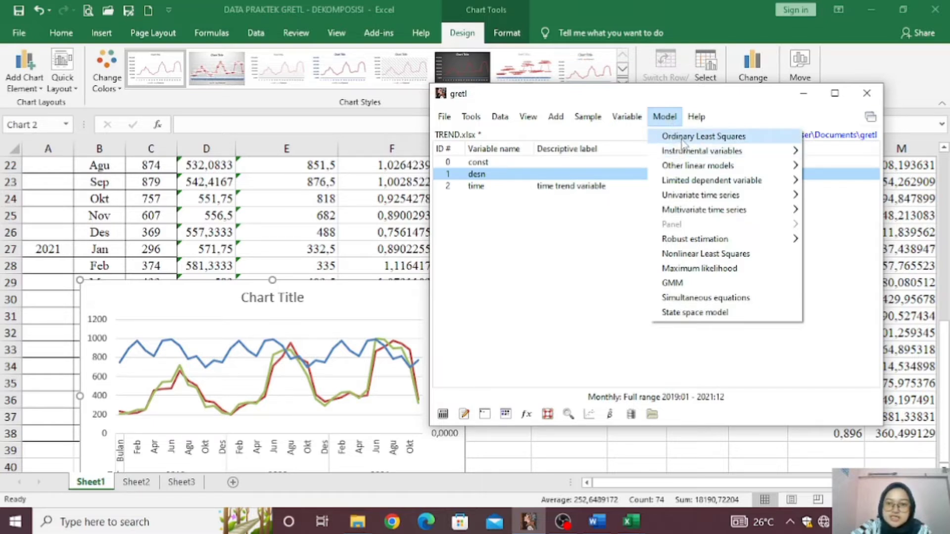
{"action": "left_click", "coordinate": [683, 137]}
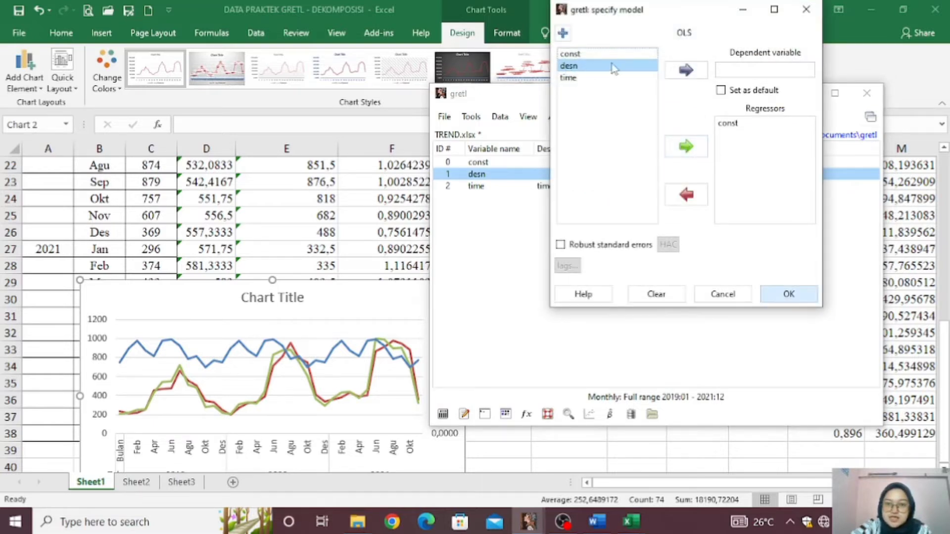
{"action": "left_click", "coordinate": [690, 73]}
{"action": "left_click", "coordinate": [577, 79]}
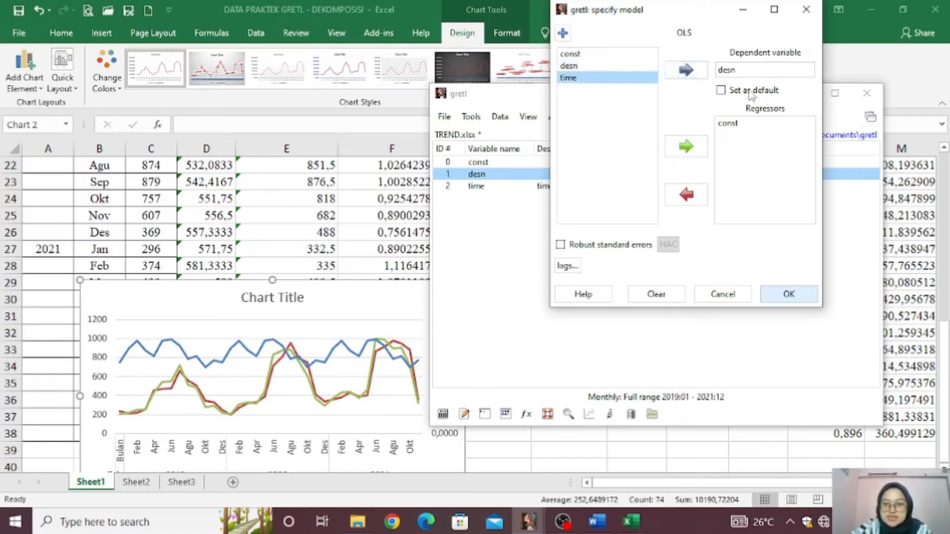
{"action": "left_click", "coordinate": [690, 150]}
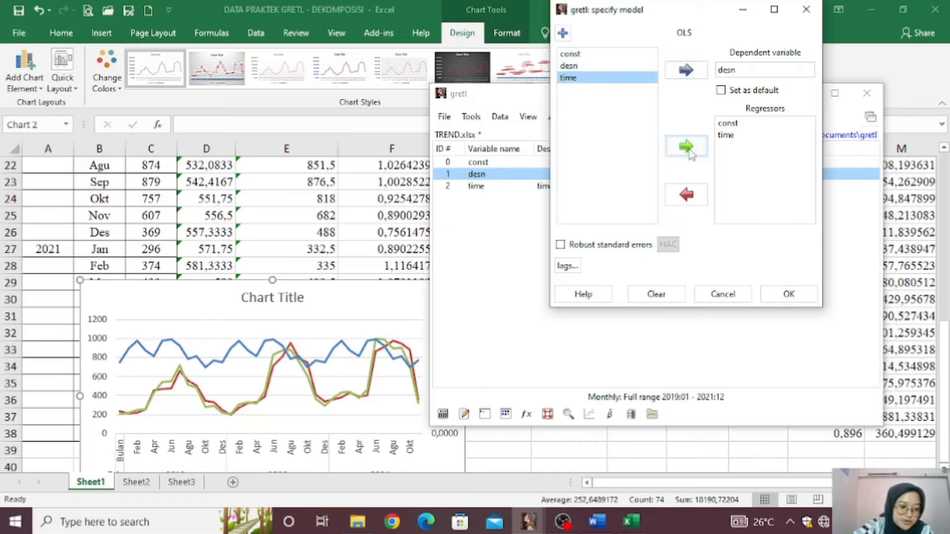
{"action": "left_click", "coordinate": [800, 296]}
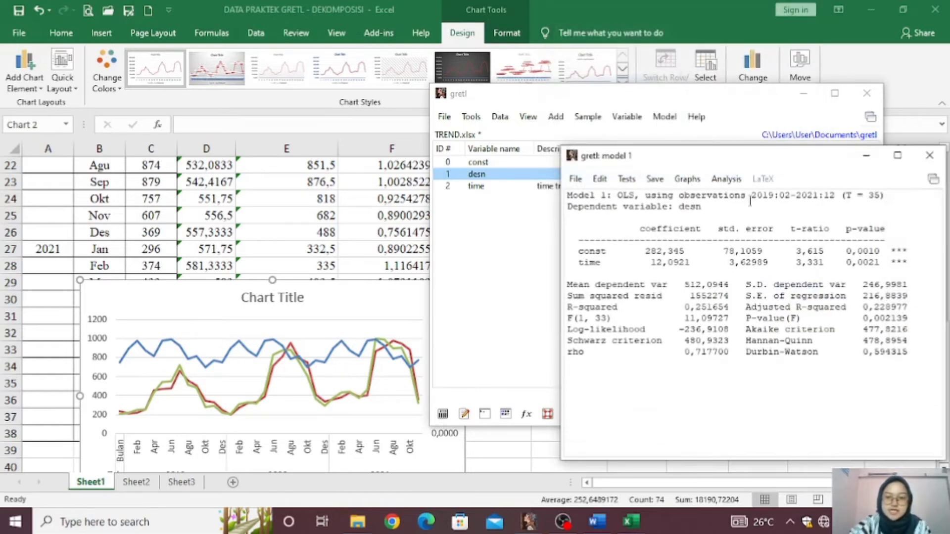
Run a static forecast from the OLS model for 2019:01 to 2021:12 with 0 added observations and 1 - α of 0,95
{"action": "left_click_drag", "start_coordinate": [806, 168], "coordinate": [541, 136]}
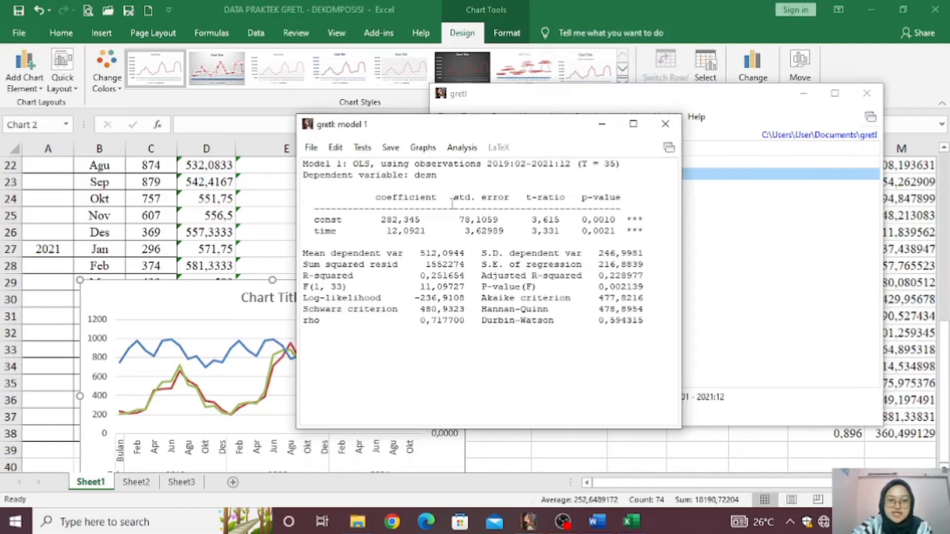
{"action": "left_click", "coordinate": [462, 148]}
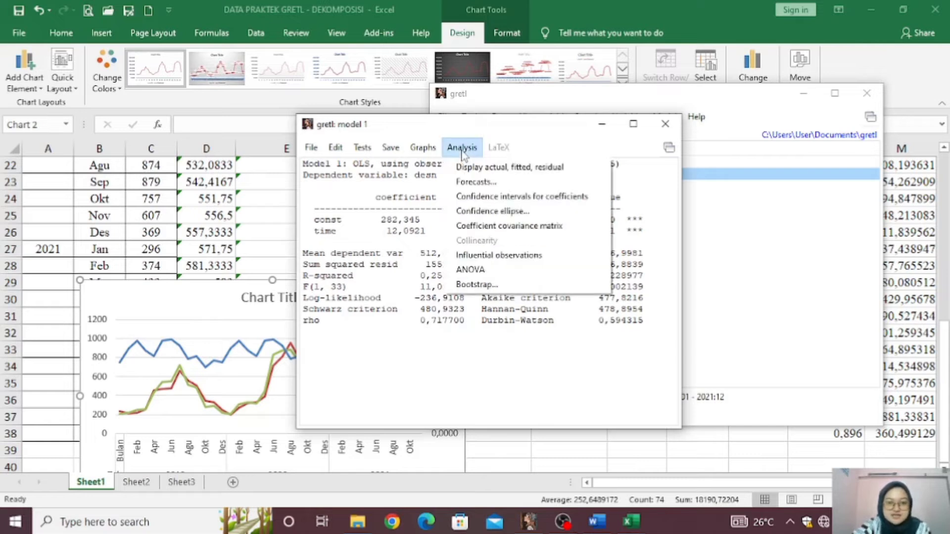
{"action": "left_click", "coordinate": [476, 182]}
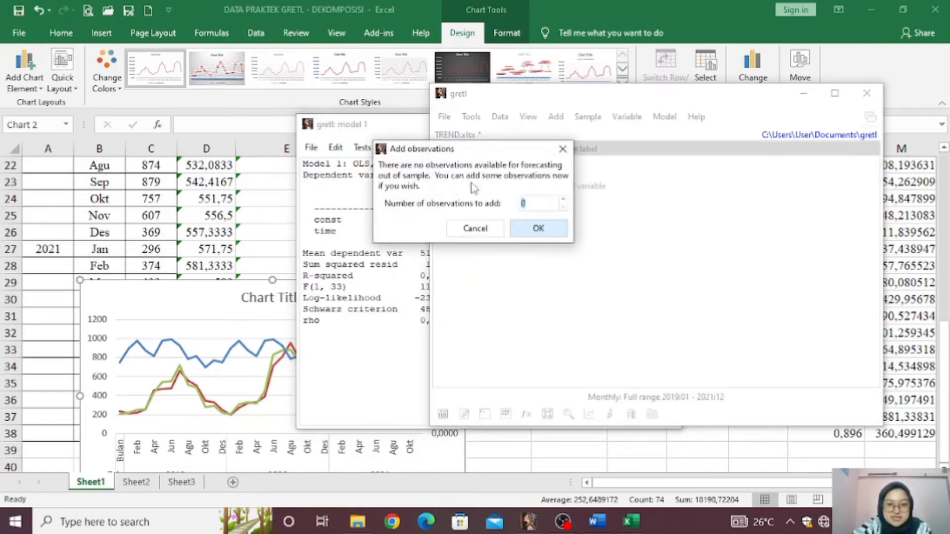
{"action": "left_click", "coordinate": [539, 204]}
{"action": "left_click", "coordinate": [538, 231]}
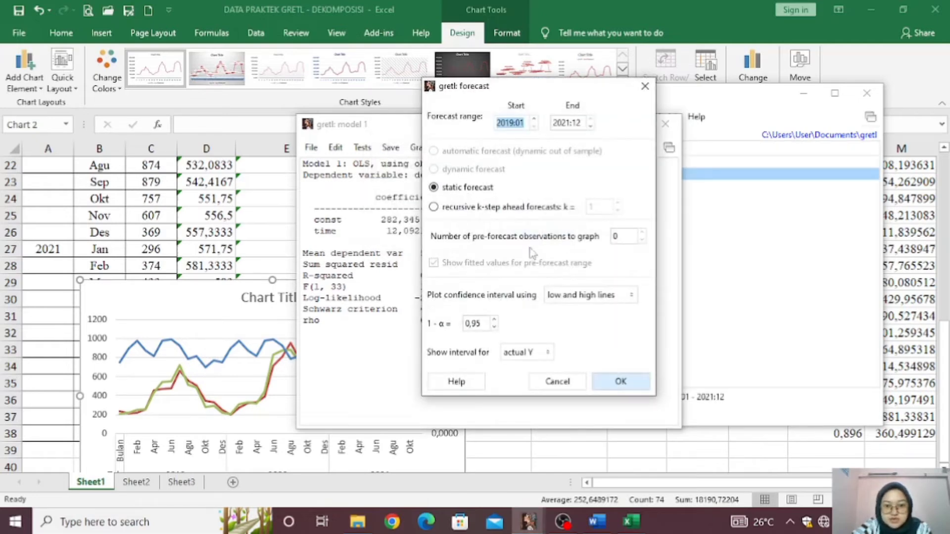
{"action": "left_click", "coordinate": [619, 383]}
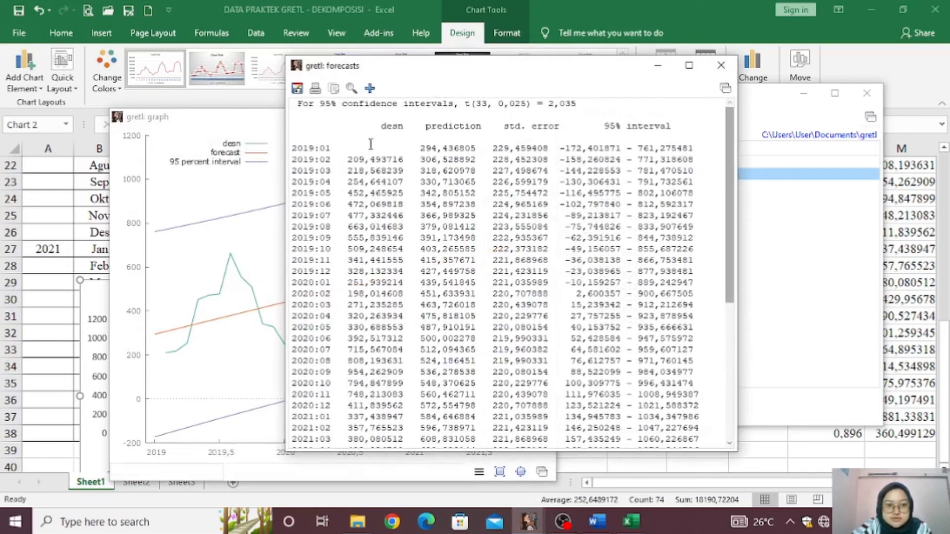
Copy the whole forecast table to the clipboard in MS Word format
{"action": "left_click_drag", "start_coordinate": [428, 148], "coordinate": [443, 181]}
{"action": "left_click", "coordinate": [433, 153]}
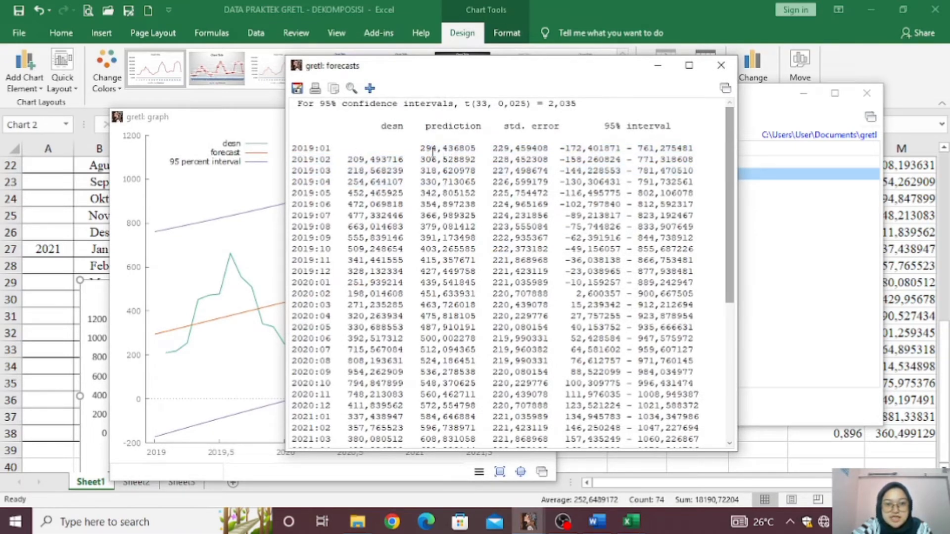
{"action": "left_click_drag", "start_coordinate": [425, 149], "coordinate": [469, 152]}
{"action": "left_click", "coordinate": [441, 204]}
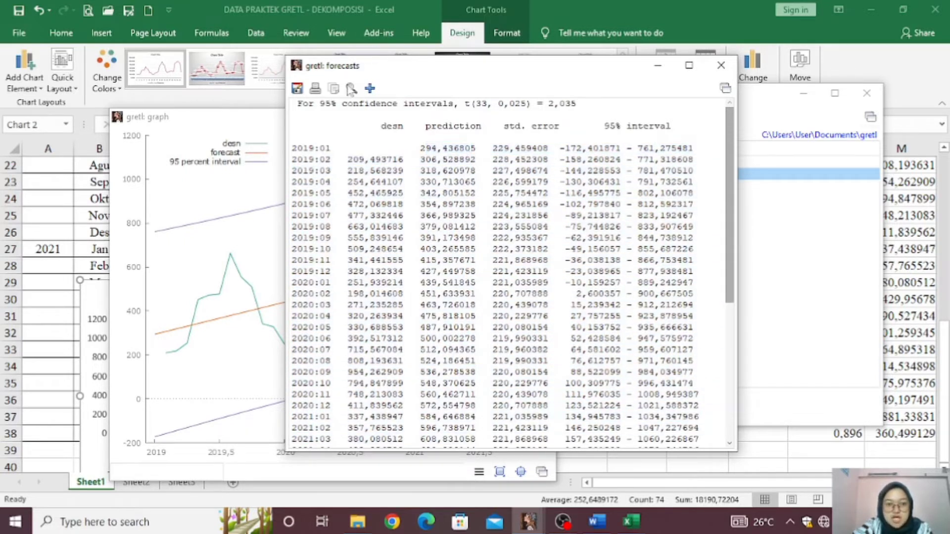
{"action": "left_click", "coordinate": [334, 89]}
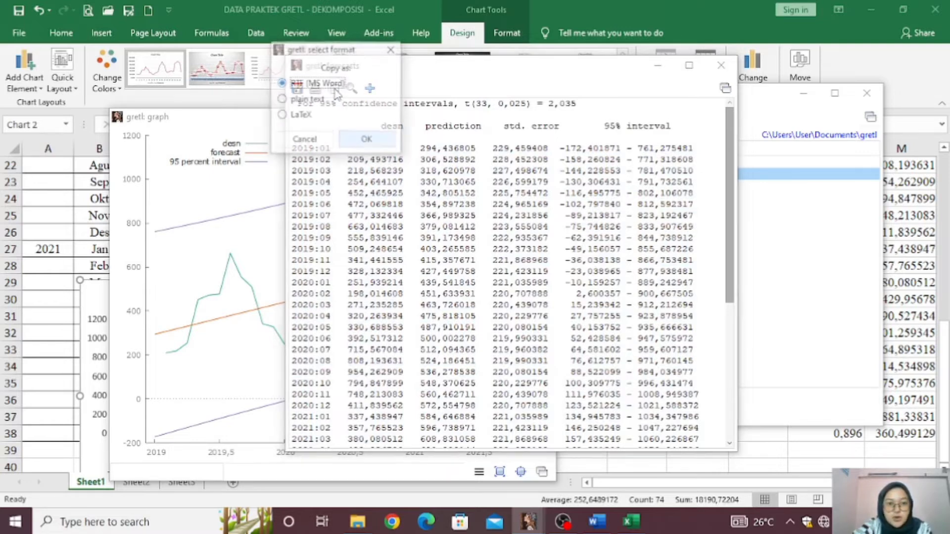
{"action": "left_click", "coordinate": [368, 141]}
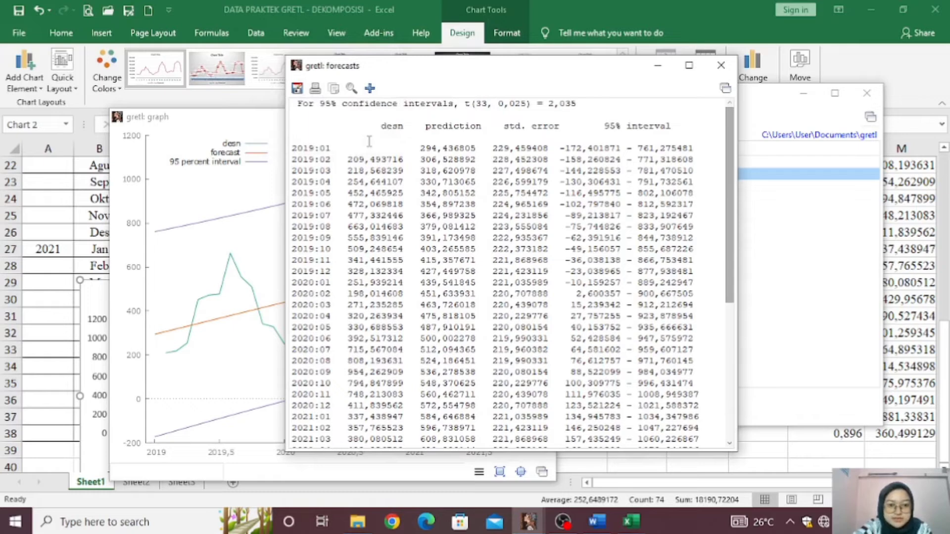
Switch to Word and paste the forecast table into the blank document
{"action": "left_click", "coordinate": [597, 521]}
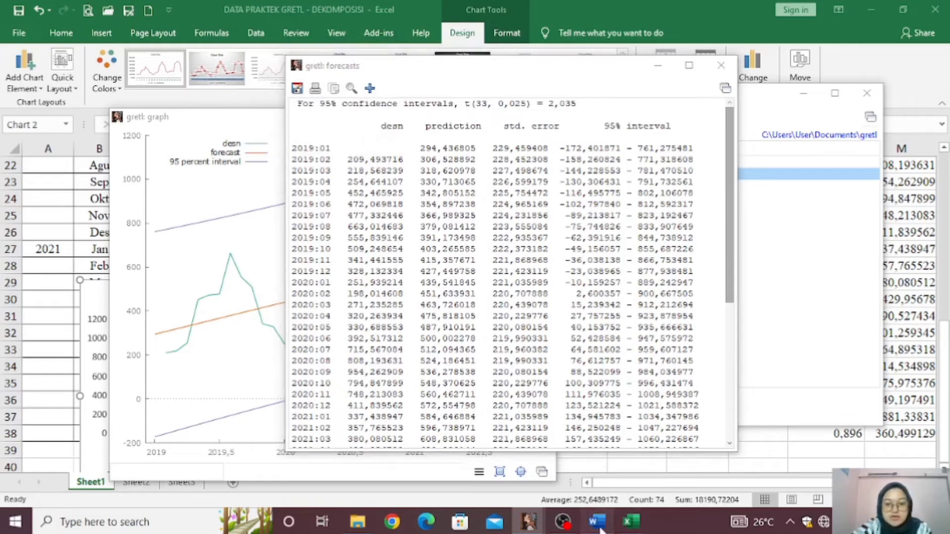
{"action": "left_click", "coordinate": [519, 106]}
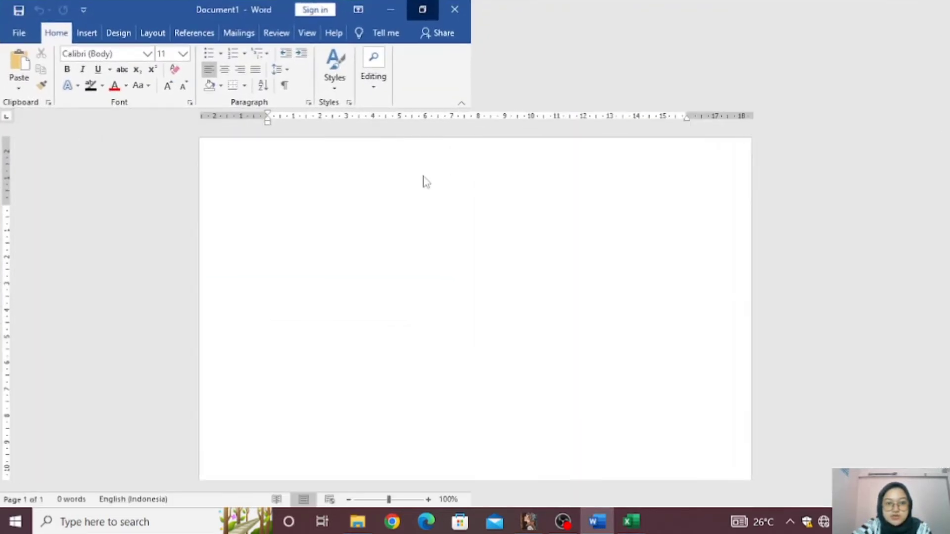
{"action": "right_click", "coordinate": [267, 213]}
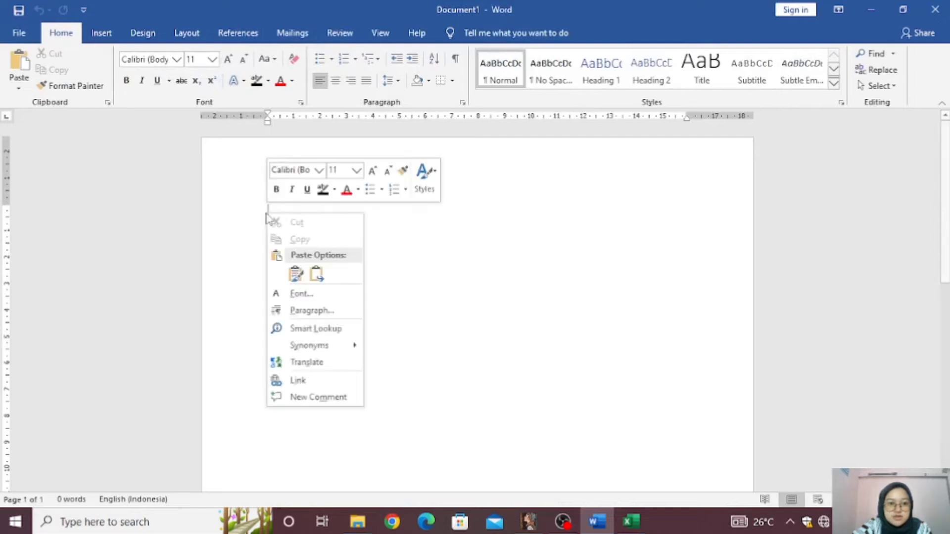
{"action": "left_click", "coordinate": [299, 269]}
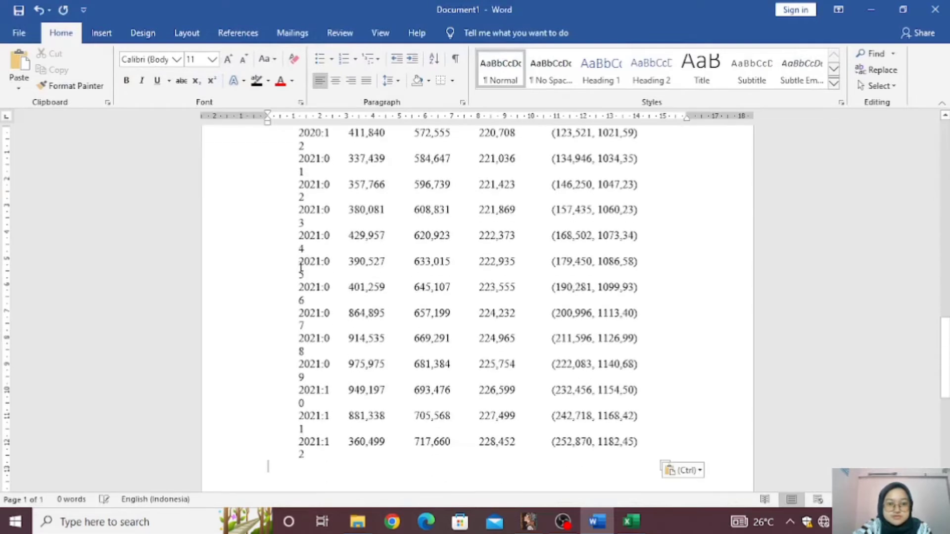
Copy the values of the prediction column from the pasted table, from 2019:01 through 2021:12
{"action": "scroll", "coordinate": [460, 292], "scroll_direction": "up", "scroll_amount": 6}
{"action": "scroll", "coordinate": [460, 291], "scroll_direction": "up", "scroll_amount": 10}
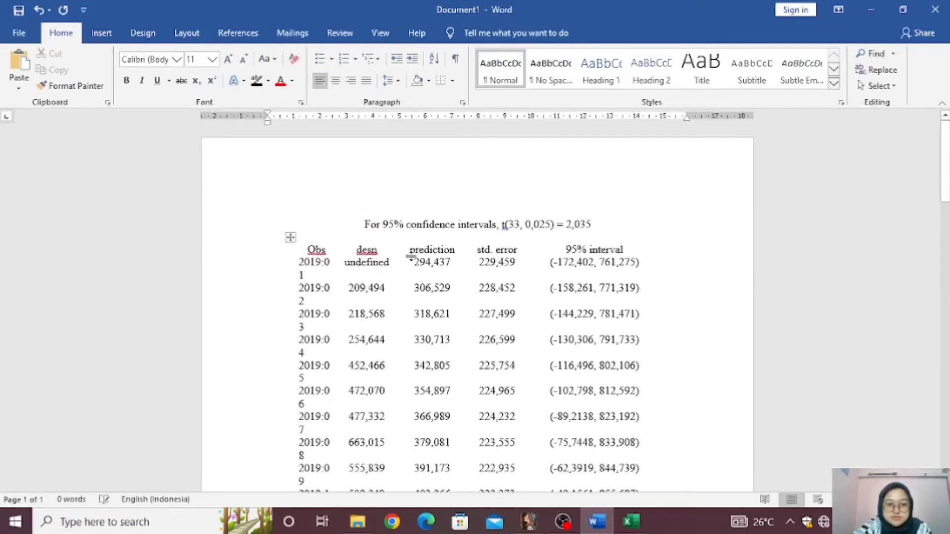
{"action": "left_click_drag", "start_coordinate": [410, 257], "coordinate": [438, 336]}
{"action": "right_click", "coordinate": [438, 336]}
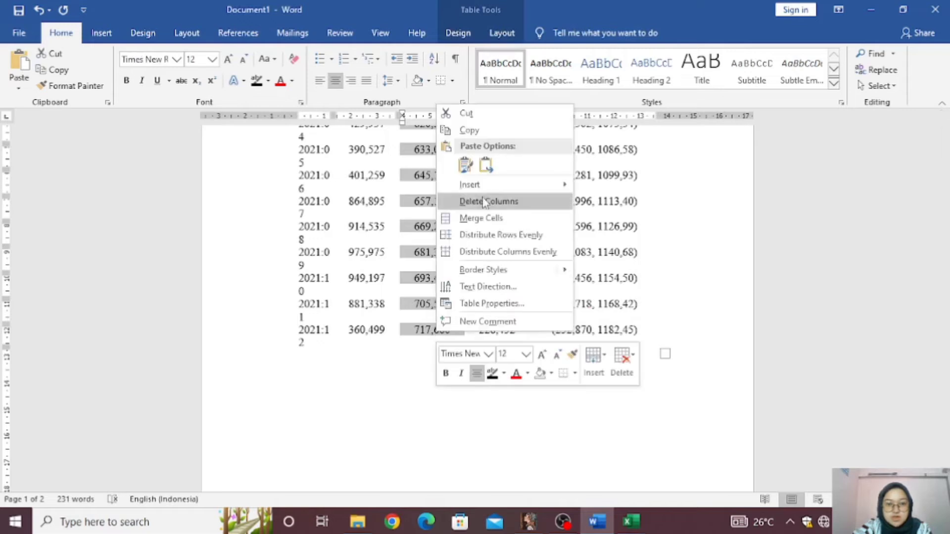
{"action": "left_click", "coordinate": [470, 128]}
Switch to the DATA PRAKTEK GRETL - DEKOMPOSISI workbook in Excel and move the line chart below the data, starting around row 40
{"action": "mouse_move", "coordinate": [631, 520]}
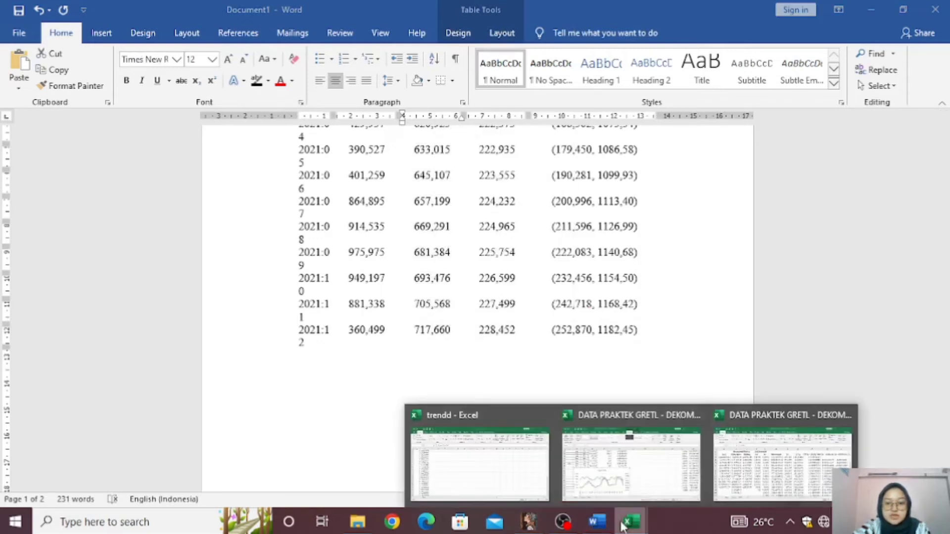
{"action": "left_click", "coordinate": [625, 470]}
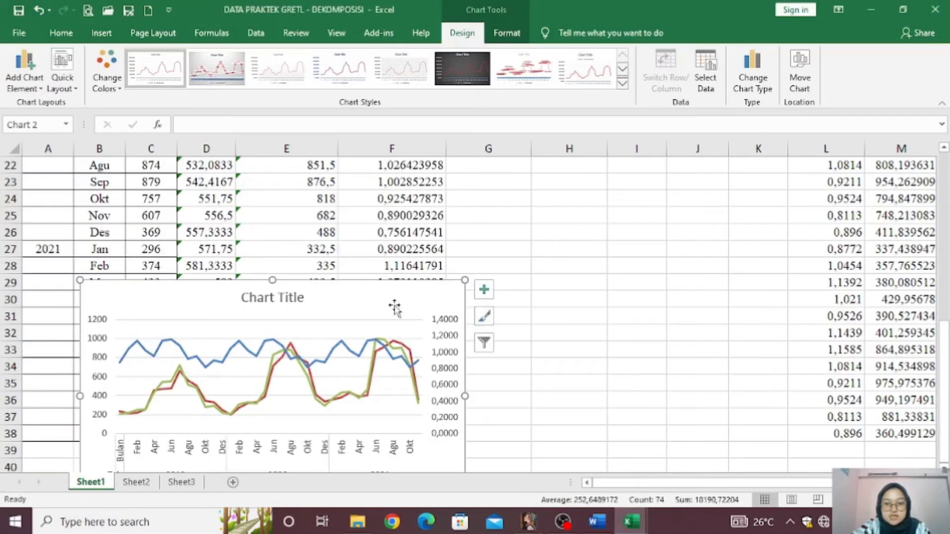
{"action": "left_click_drag", "start_coordinate": [394, 309], "coordinate": [381, 403]}
{"action": "scroll", "coordinate": [495, 342], "scroll_direction": "down", "scroll_amount": 4}
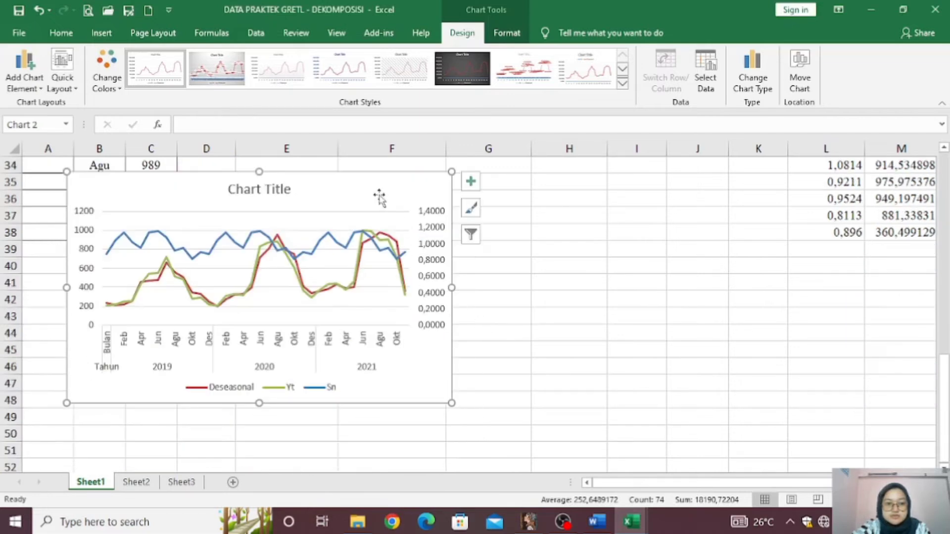
{"action": "left_click_drag", "start_coordinate": [380, 197], "coordinate": [340, 293]}
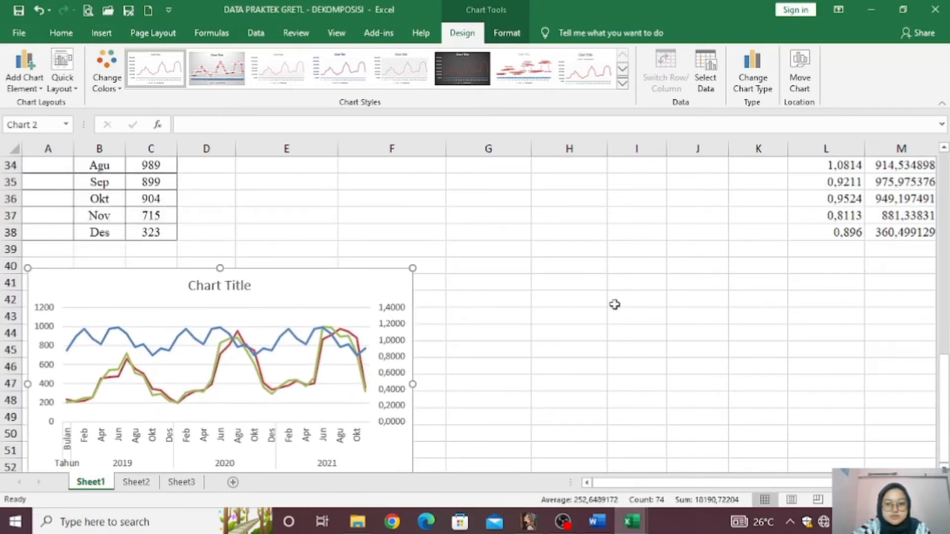
Paste the copied prediction column as plain text into column N, starting at cell N2 beside the Deseasonal column
{"action": "scroll", "coordinate": [615, 303], "scroll_direction": "up", "scroll_amount": 11}
{"action": "scroll", "coordinate": [615, 304], "scroll_direction": "down", "scroll_amount": 1}
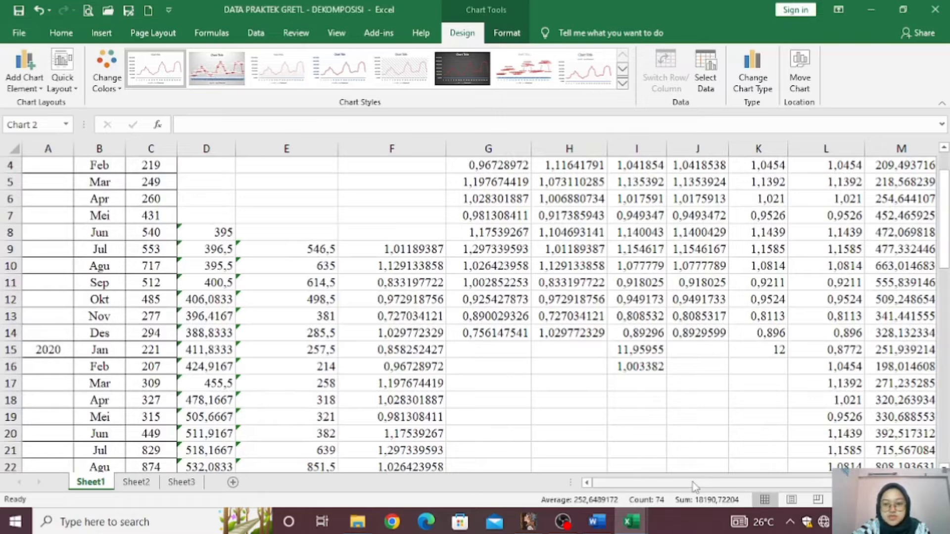
{"action": "scroll", "coordinate": [697, 482], "scroll_direction": "right", "scroll_amount": 1}
{"action": "scroll", "coordinate": [800, 340], "scroll_direction": "right", "scroll_amount": 3}
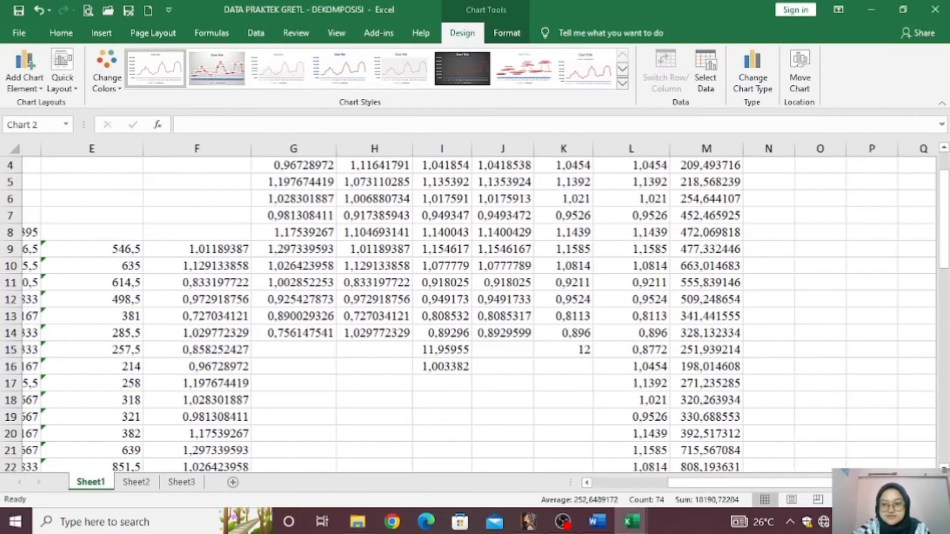
{"action": "scroll", "coordinate": [799, 340], "scroll_direction": "up", "scroll_amount": 1}
{"action": "left_click", "coordinate": [745, 183]}
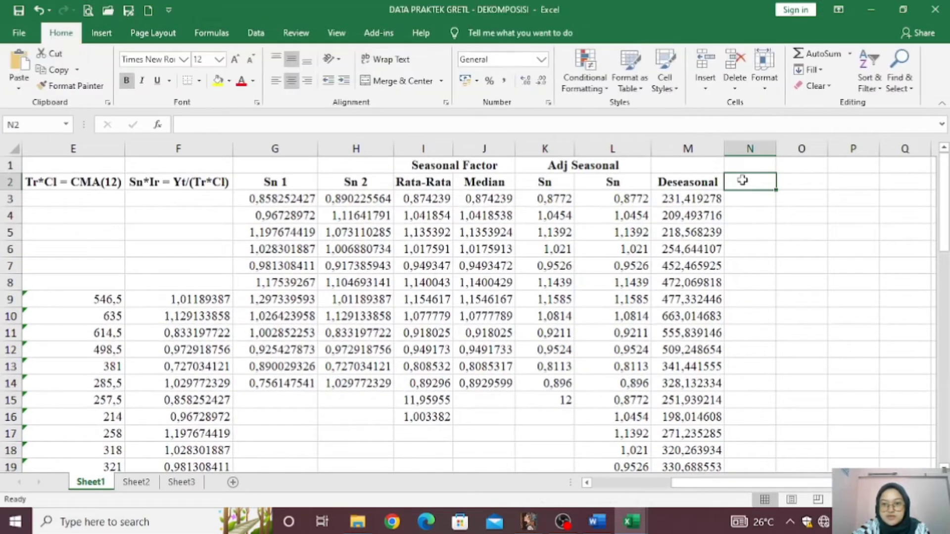
{"action": "right_click", "coordinate": [746, 184]}
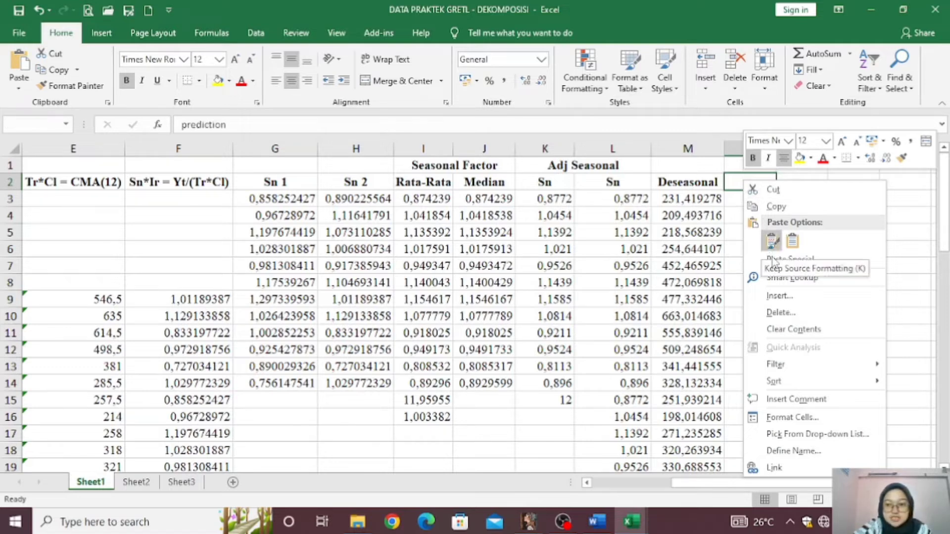
{"action": "left_click", "coordinate": [774, 261]}
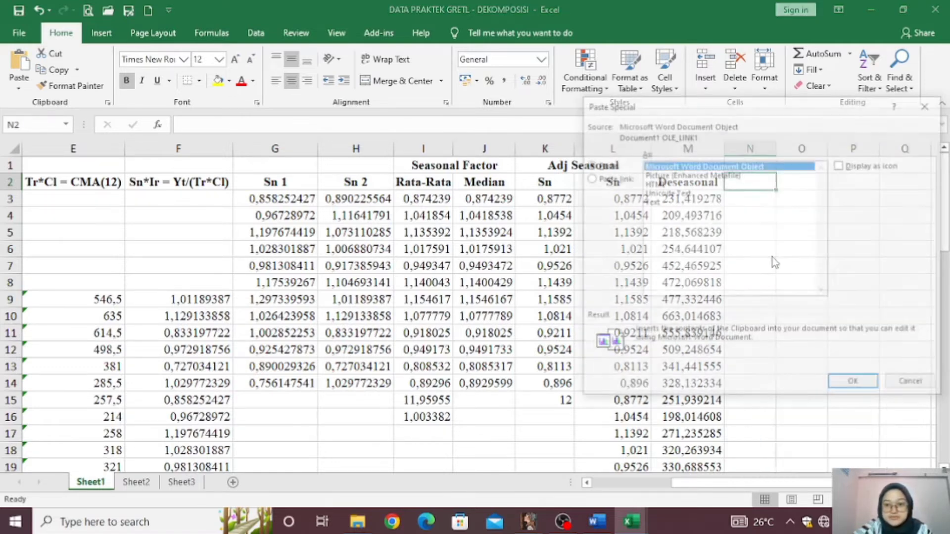
{"action": "left_click", "coordinate": [661, 203]}
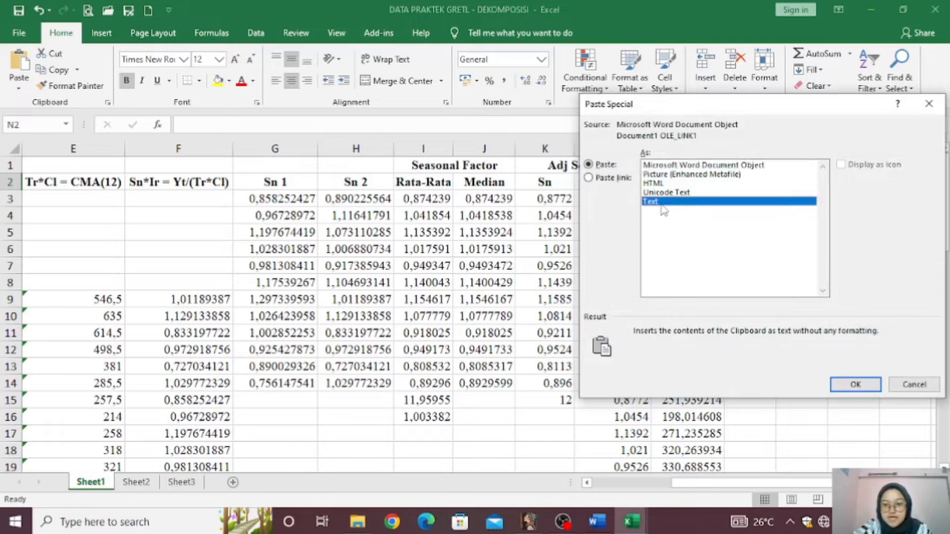
{"action": "left_click", "coordinate": [853, 385]}
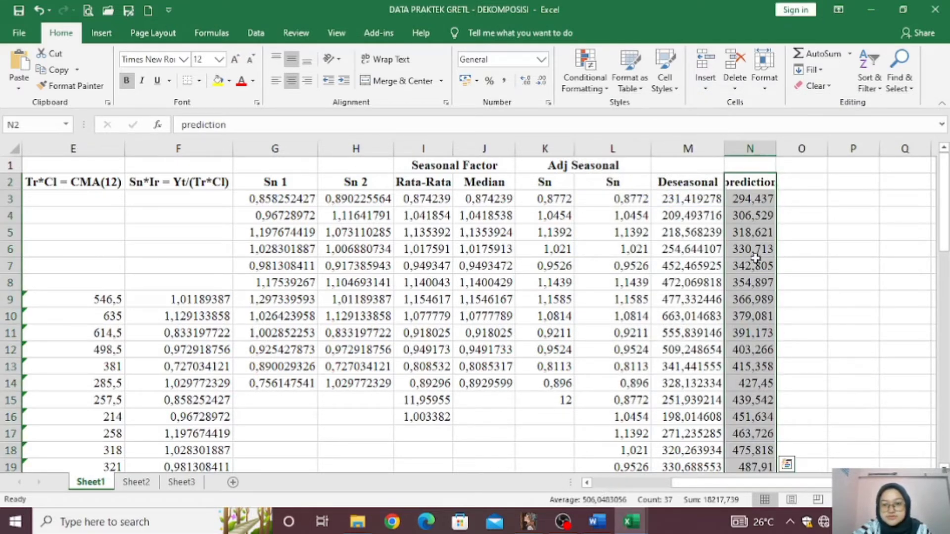
Widen column N slightly and replace its header in N2 with Tr
{"action": "left_click_drag", "start_coordinate": [778, 147], "coordinate": [787, 148]}
{"action": "left_click", "coordinate": [757, 182]}
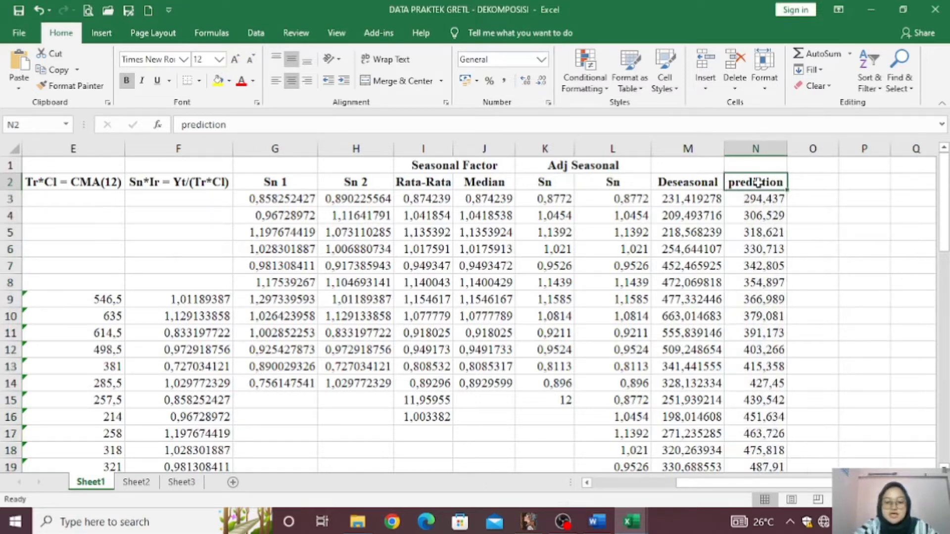
{"action": "key", "text": "BackSpace"}
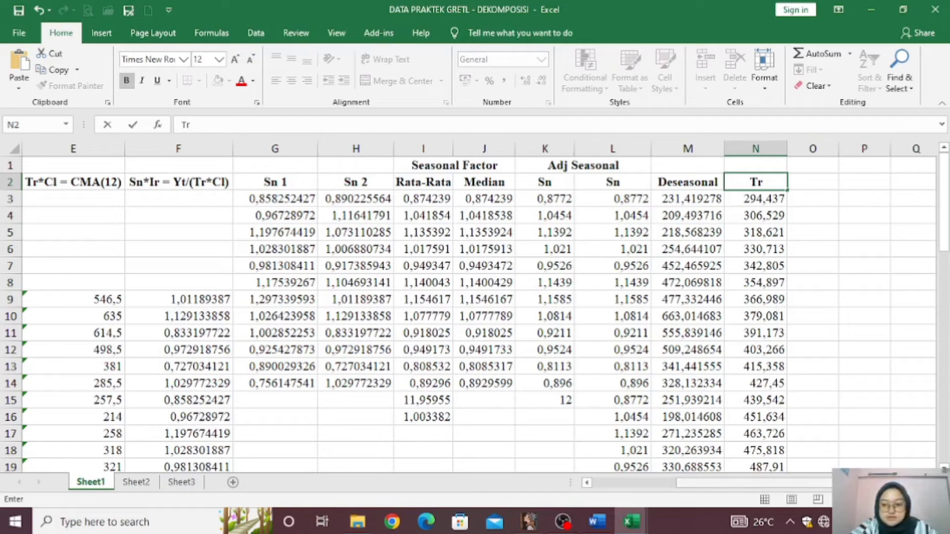
{"action": "key", "text": "BackSpace"}
{"action": "key", "text": "BackSpace"}
{"action": "type", "text": "prediction"}
Enter the header Tr*Sn in cell O2, beside the Tr column
{"action": "scroll", "coordinate": [550, 298], "scroll_direction": "right", "scroll_amount": 2}
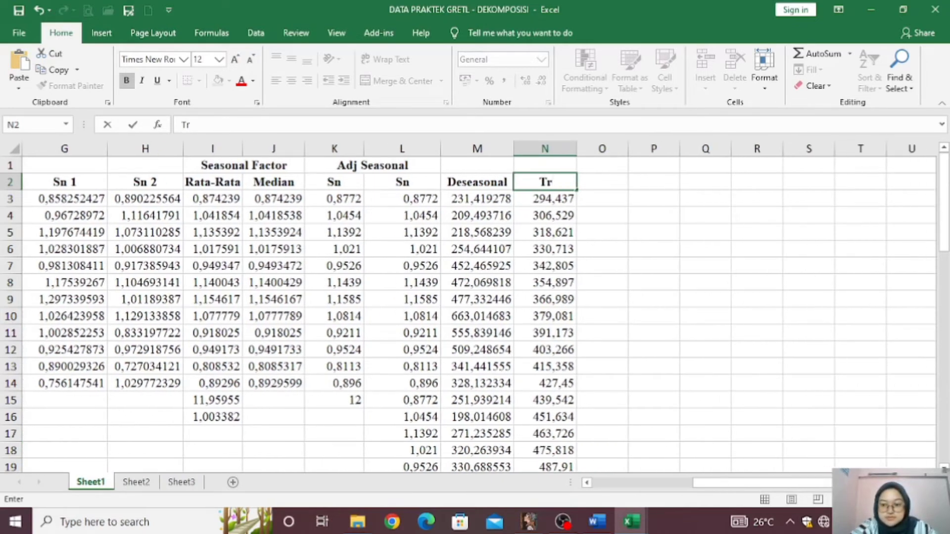
{"action": "left_click", "coordinate": [603, 182]}
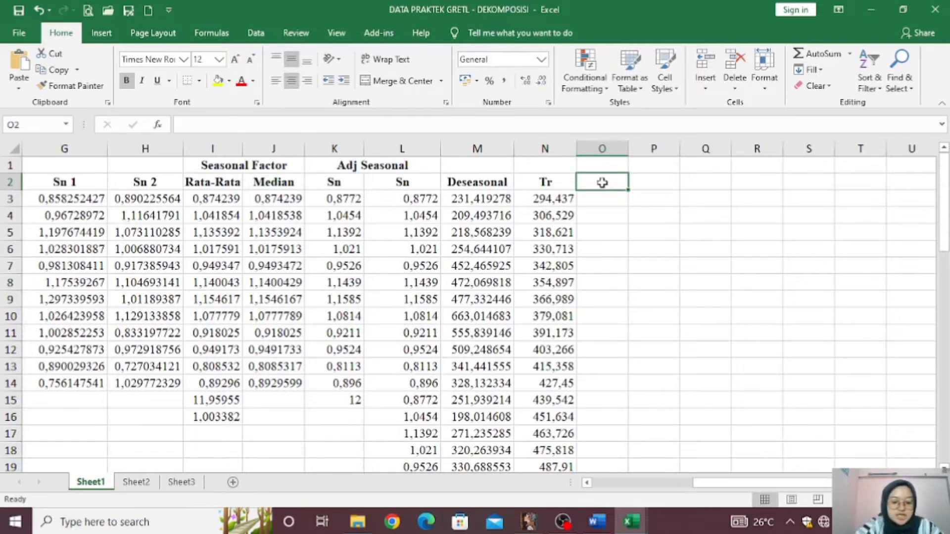
{"action": "type", "text": "tr"}
{"action": "key", "text": "BackSpace"}
{"action": "key", "text": "BackSpace"}
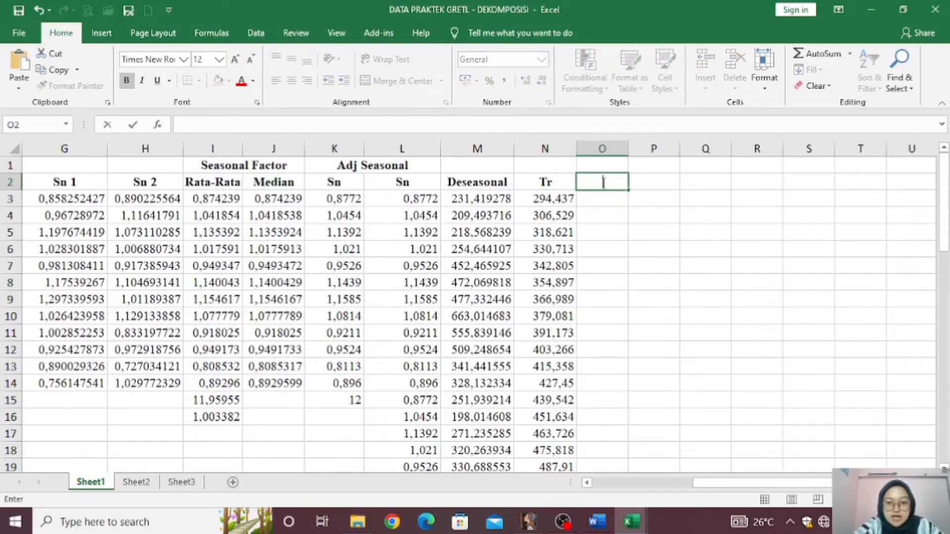
{"action": "type", "text": "Tr*Sn"}
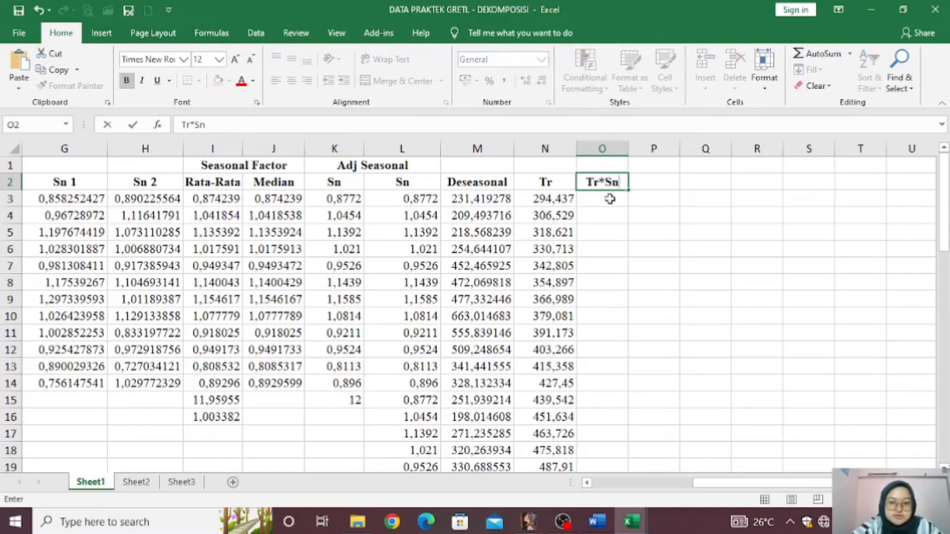
Enter the formula =N3*L3 in cell O3 to multiply the trend by the adjusted seasonal factor
{"action": "left_click", "coordinate": [610, 198]}
{"action": "type", "text": "="}
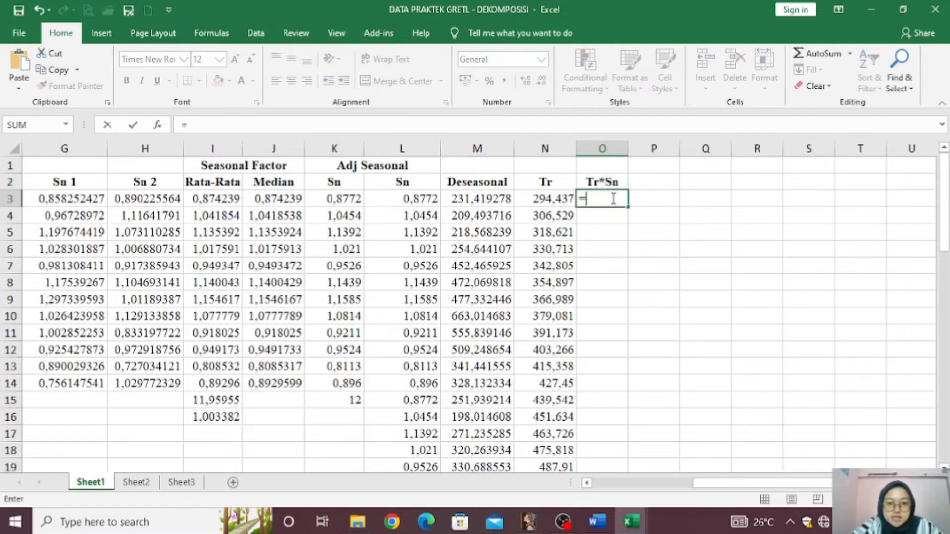
{"action": "left_click", "coordinate": [554, 198]}
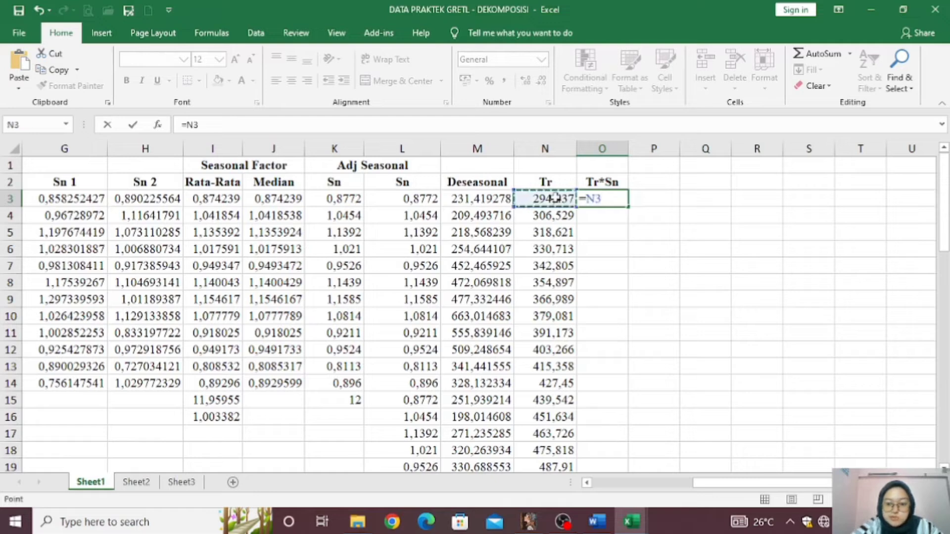
{"action": "type", "text": "*"}
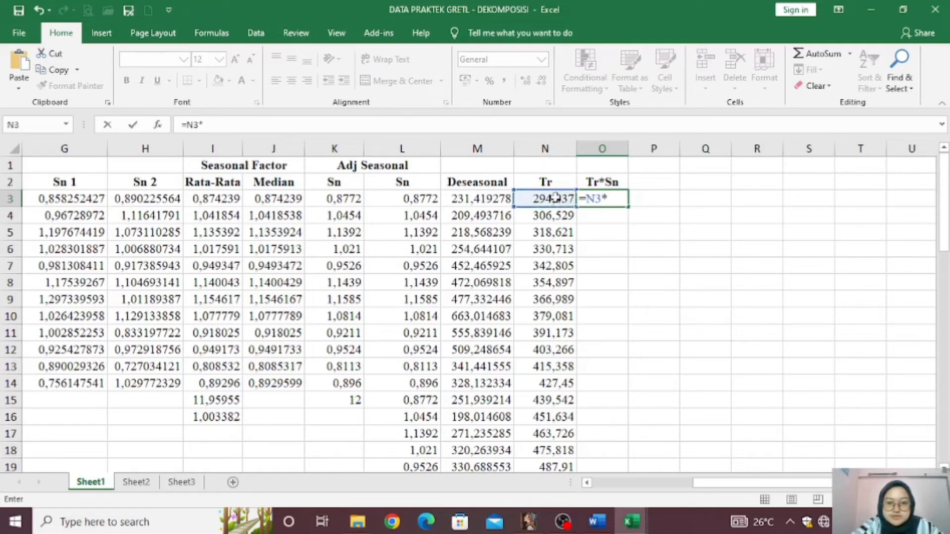
{"action": "left_click", "coordinate": [406, 198]}
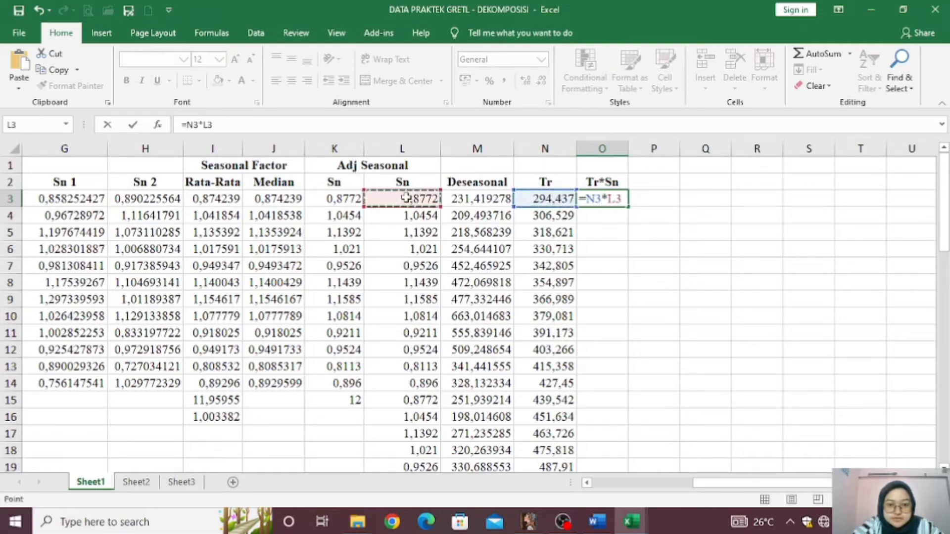
{"action": "key", "text": "Return"}
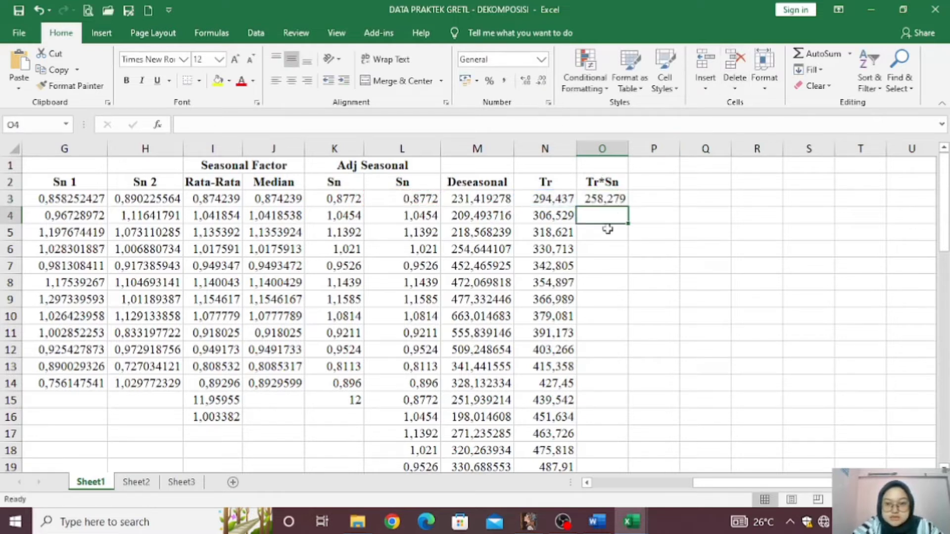
Format O3 to four decimal places and fill its formula down to row 38
{"action": "left_click", "coordinate": [613, 199]}
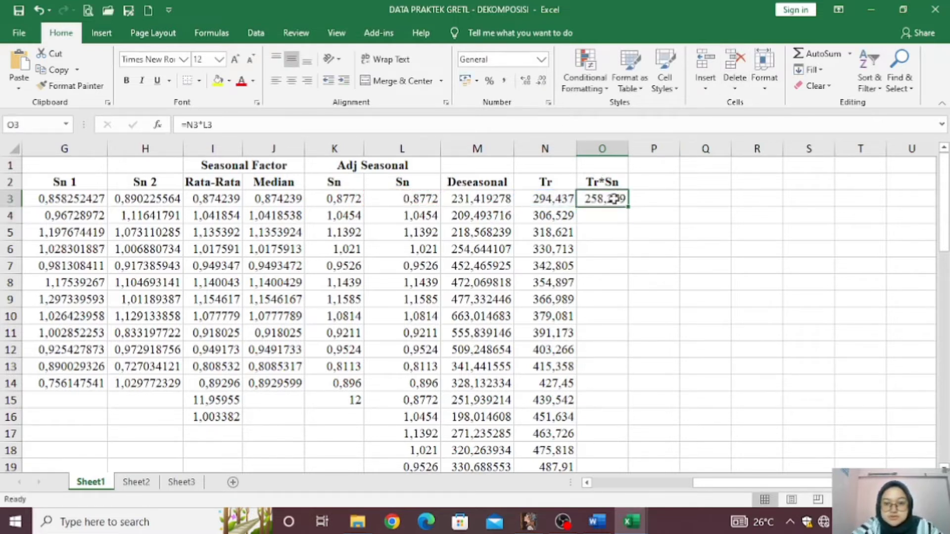
{"action": "left_click", "coordinate": [526, 82]}
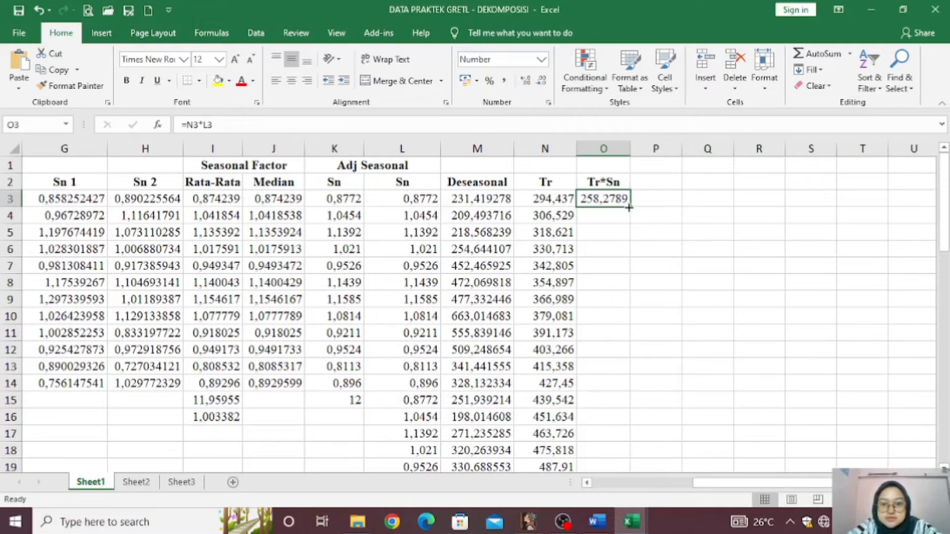
{"action": "left_click_drag", "start_coordinate": [629, 207], "coordinate": [611, 439]}
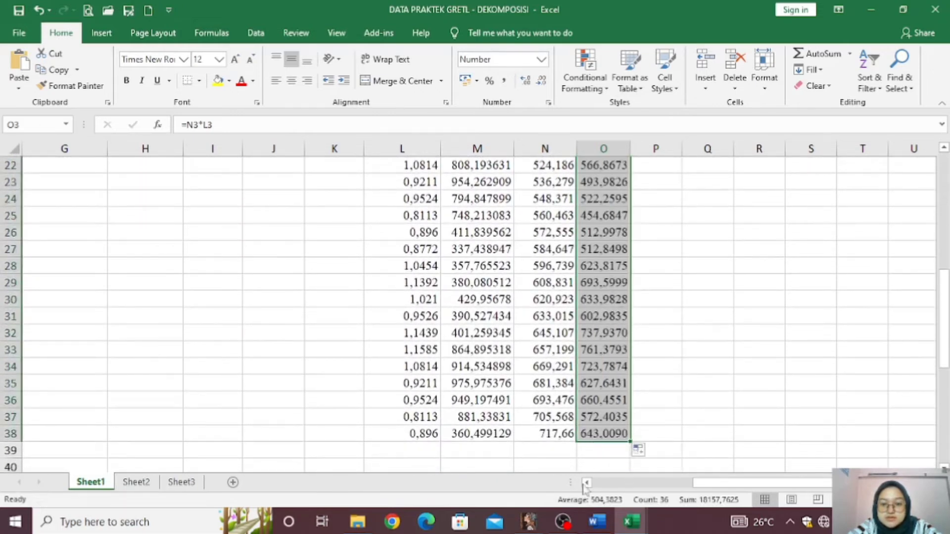
{"action": "scroll", "coordinate": [643, 297], "scroll_direction": "up", "scroll_amount": 7}
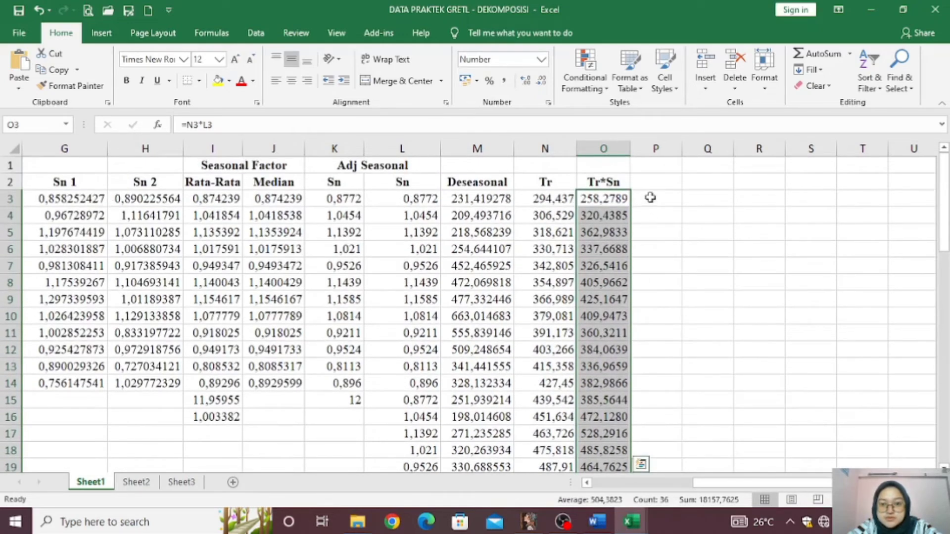
Enter the header Cl*Ir=Yt/(Tr*Sn) in cell P2, beside the Tr*Sn column
{"action": "left_click", "coordinate": [650, 201]}
{"action": "left_click", "coordinate": [650, 184]}
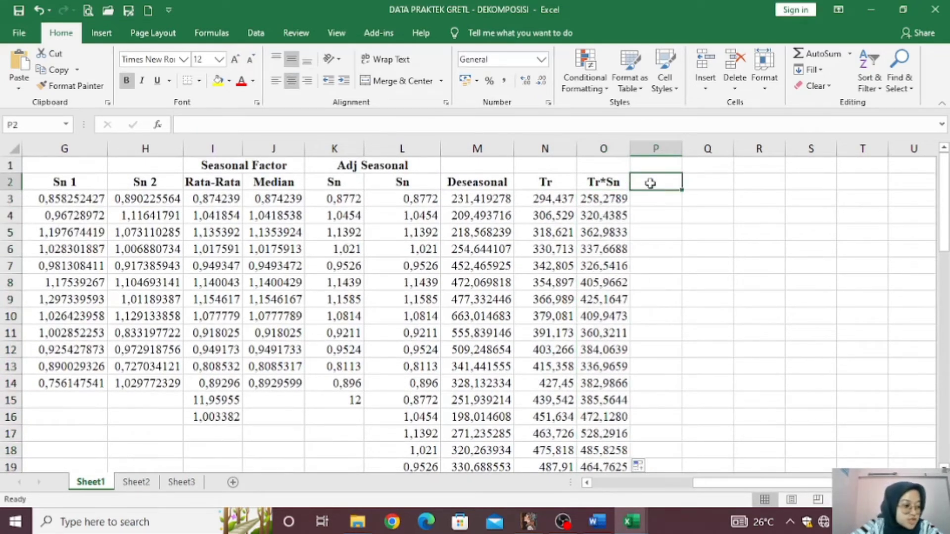
{"action": "type", "text": "C"}
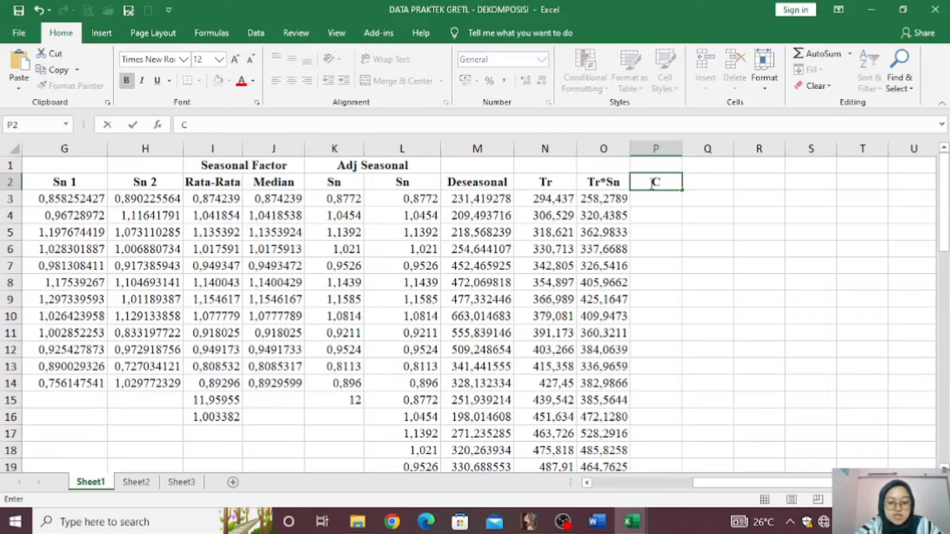
{"action": "type", "text": "I*Ir"}
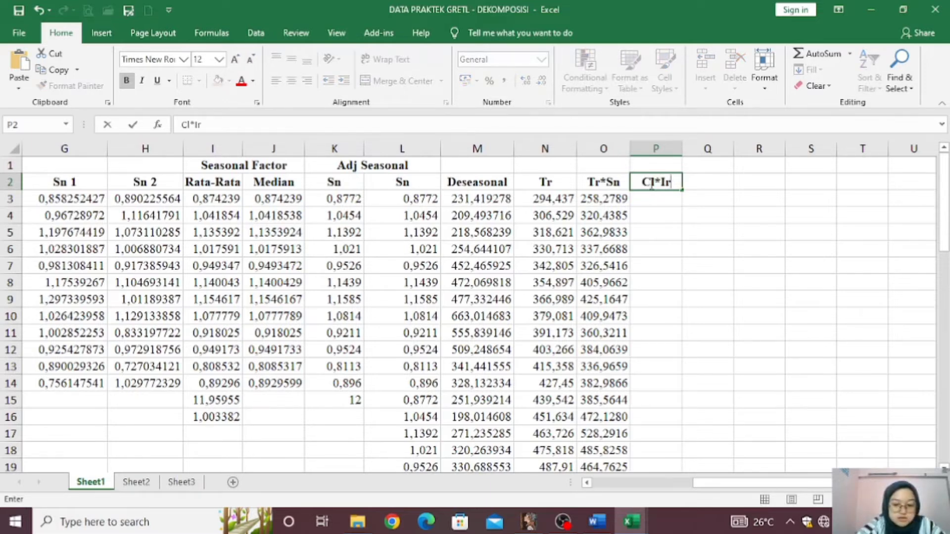
{"action": "type", "text": "=Yt"}
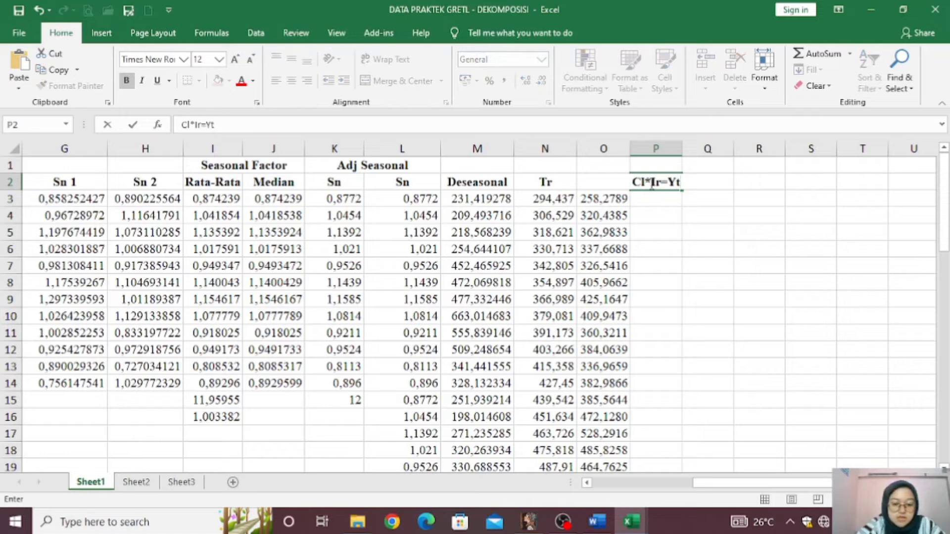
{"action": "type", "text": "/(Tr"}
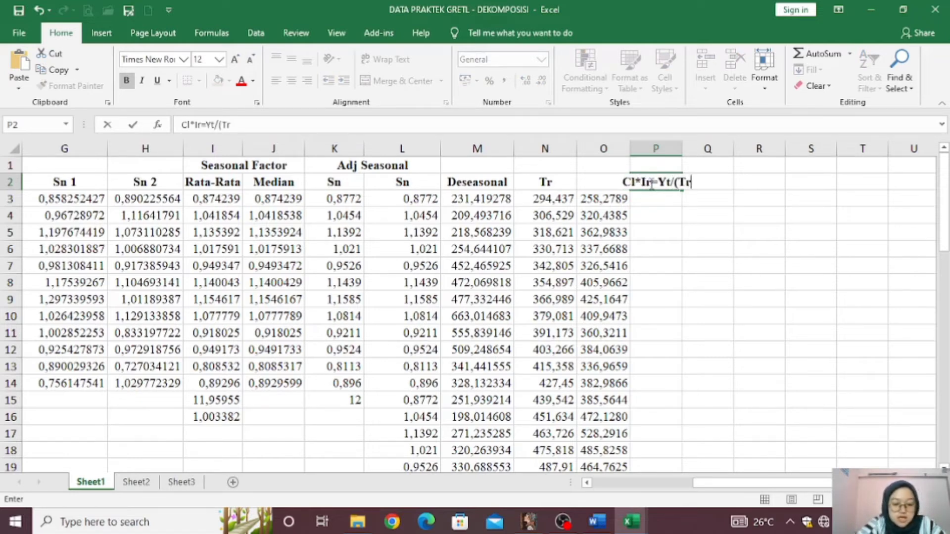
{"action": "type", "text": "*Sn)"}
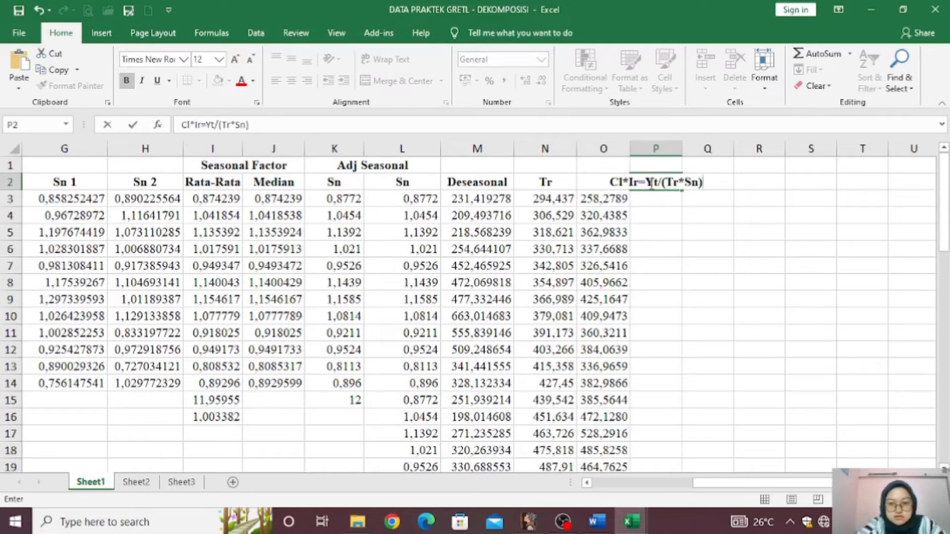
Widen column P to fit its header and add spaces around the equals sign, giving Cl*Ir = Yt/(Tr*Sn)
{"action": "left_click", "coordinate": [656, 184]}
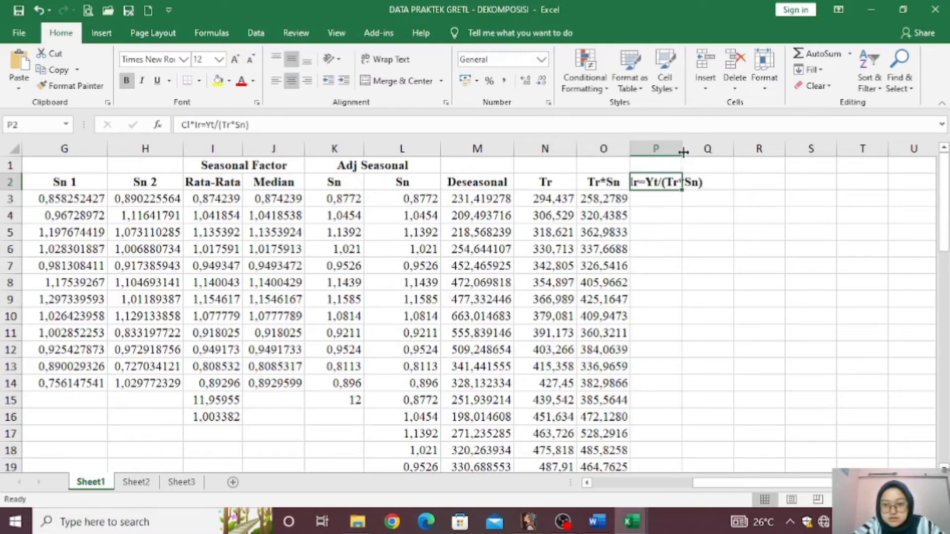
{"action": "left_click_drag", "start_coordinate": [682, 148], "coordinate": [737, 147]}
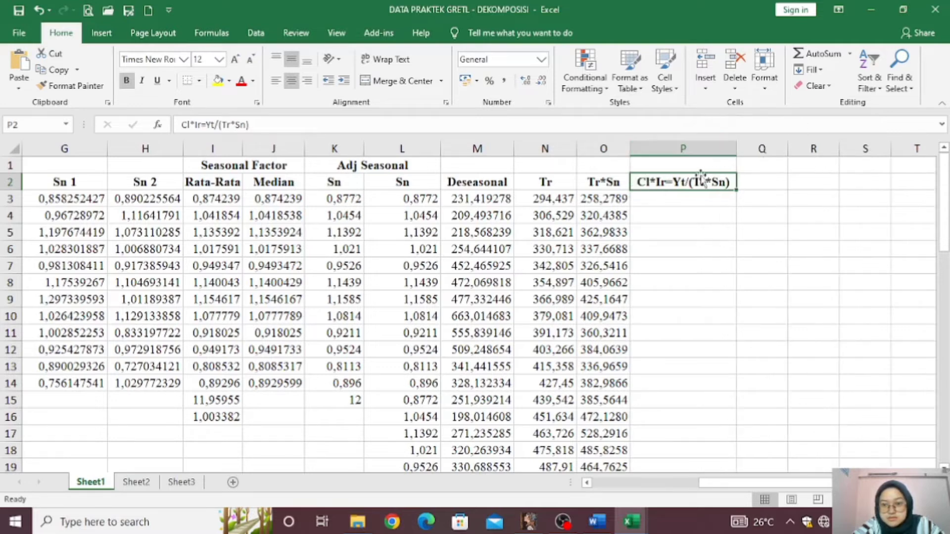
{"action": "double_click", "coordinate": [669, 182]}
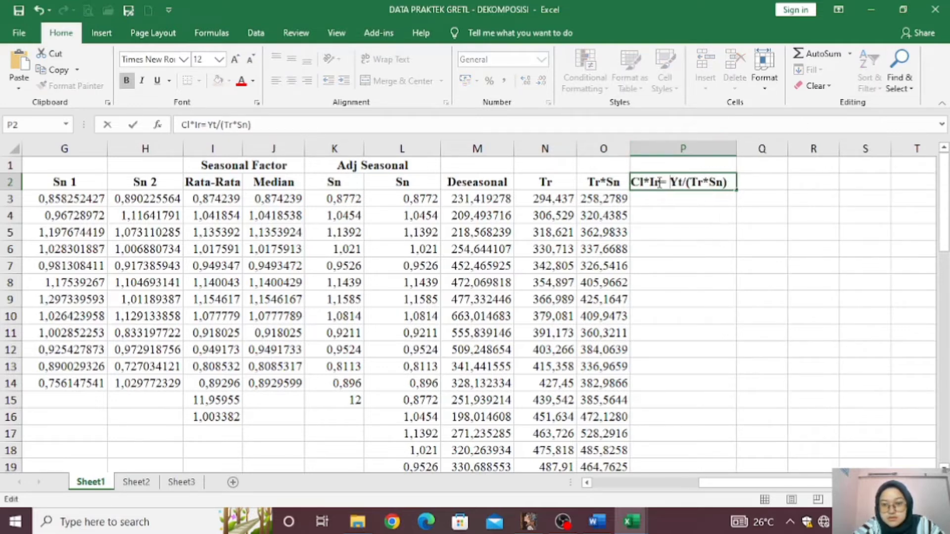
{"action": "left_click", "coordinate": [670, 200]}
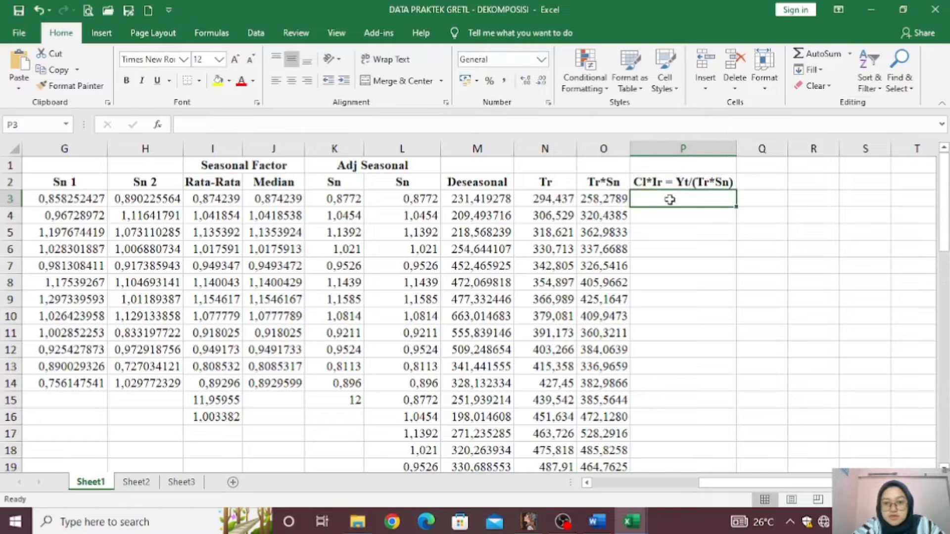
Enter the formula =C3/O3 in cell P3 to divide the Yt value by Tr*Sn
{"action": "type", "text": "="}
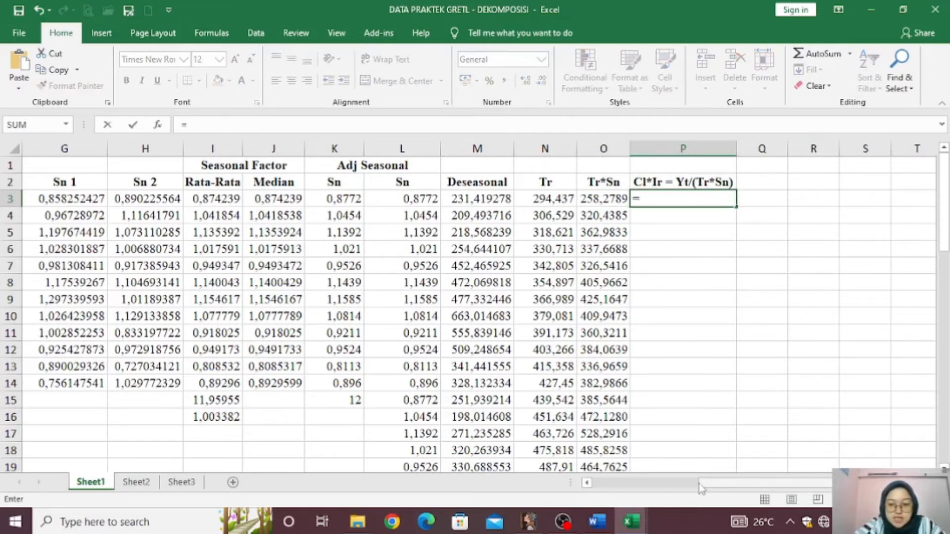
{"action": "left_click_drag", "start_coordinate": [745, 483], "coordinate": [635, 481]}
{"action": "left_click", "coordinate": [99, 198]}
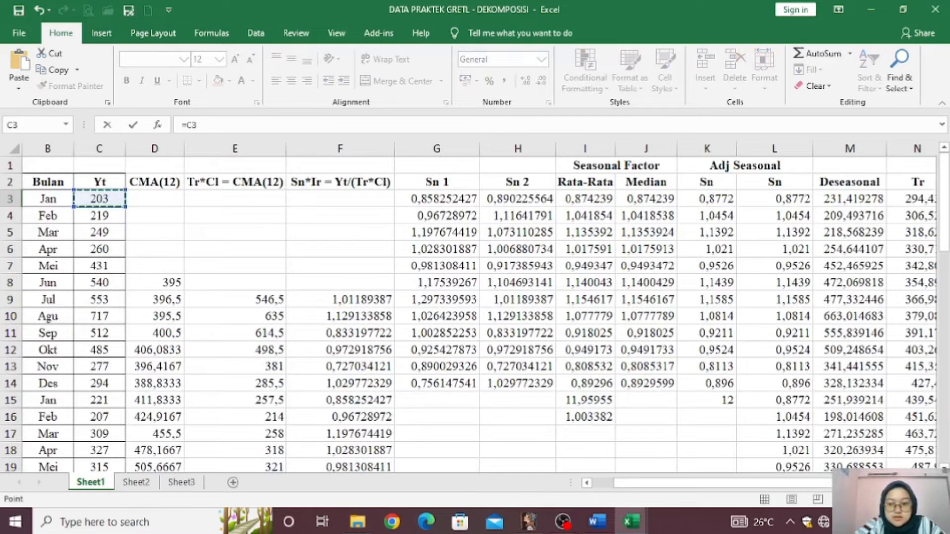
{"action": "left_click_drag", "start_coordinate": [826, 487], "coordinate": [904, 486]}
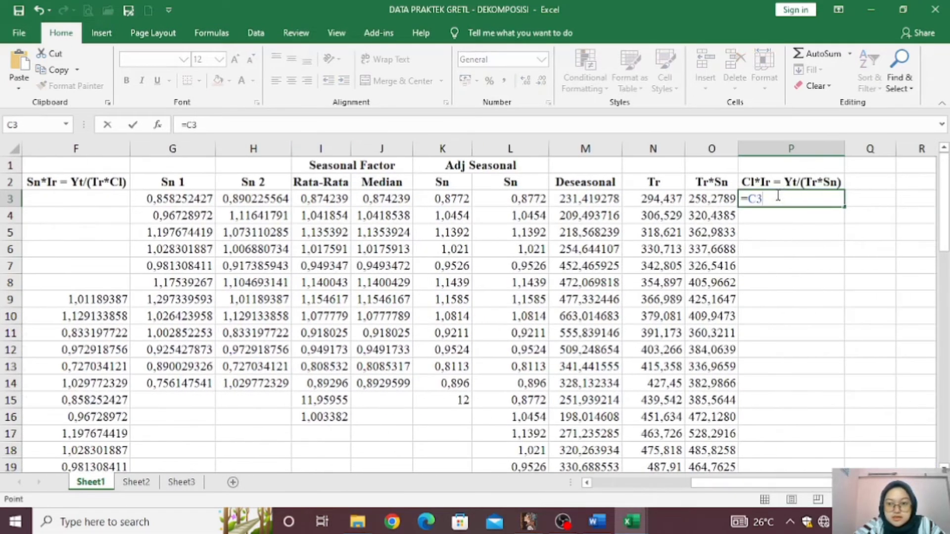
{"action": "type", "text": "/"}
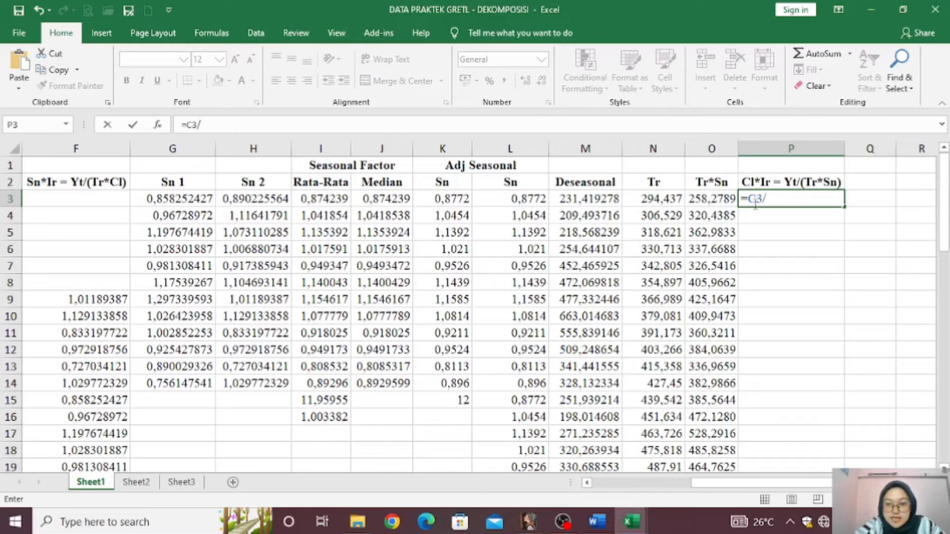
{"action": "left_click", "coordinate": [720, 198]}
{"action": "key", "text": "Return"}
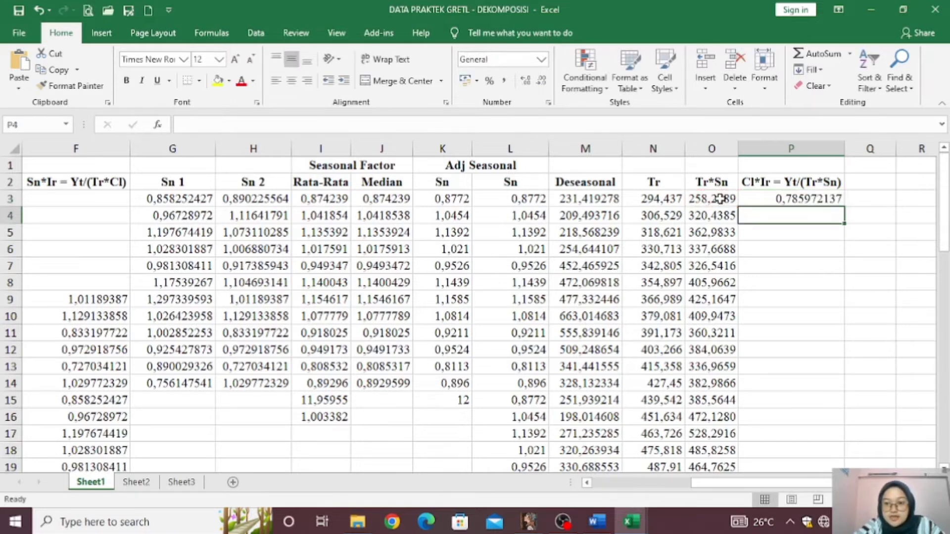
Fill the Cl*Ir formula from P3 down to row 38
{"action": "left_click", "coordinate": [770, 199]}
{"action": "left_click_drag", "start_coordinate": [844, 207], "coordinate": [823, 423]}
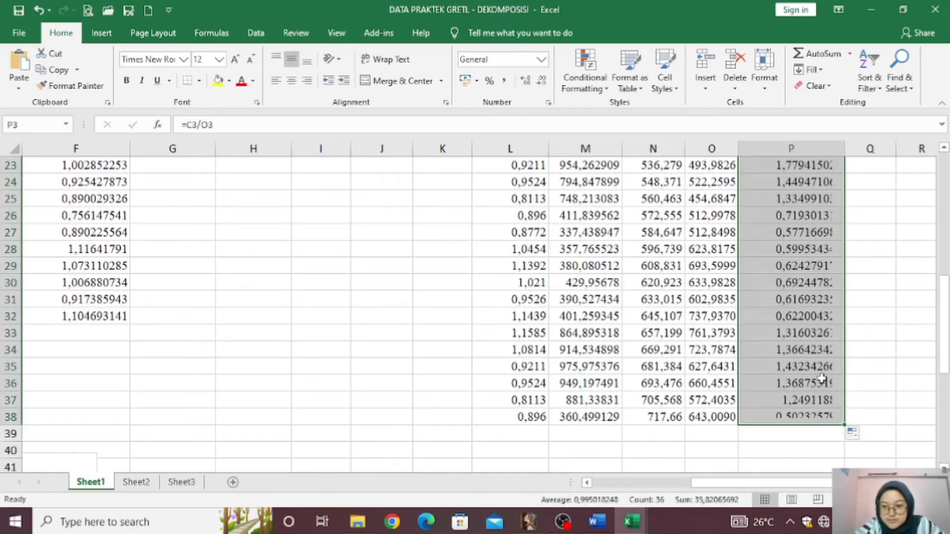
{"action": "scroll", "coordinate": [895, 308], "scroll_direction": "up", "scroll_amount": 6}
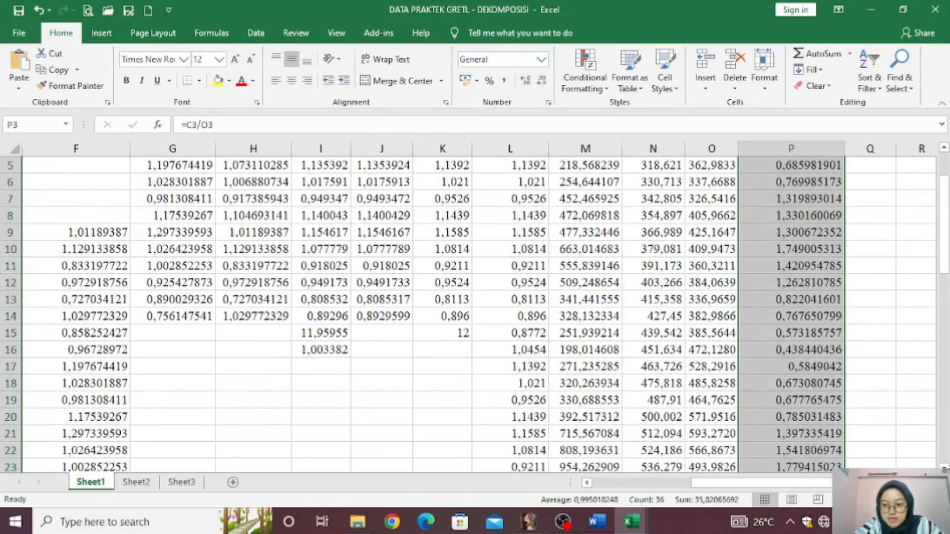
{"action": "scroll", "coordinate": [895, 308], "scroll_direction": "right", "scroll_amount": 2}
{"action": "scroll", "coordinate": [666, 325], "scroll_direction": "up", "scroll_amount": 2}
{"action": "scroll", "coordinate": [665, 325], "scroll_direction": "right", "scroll_amount": 1}
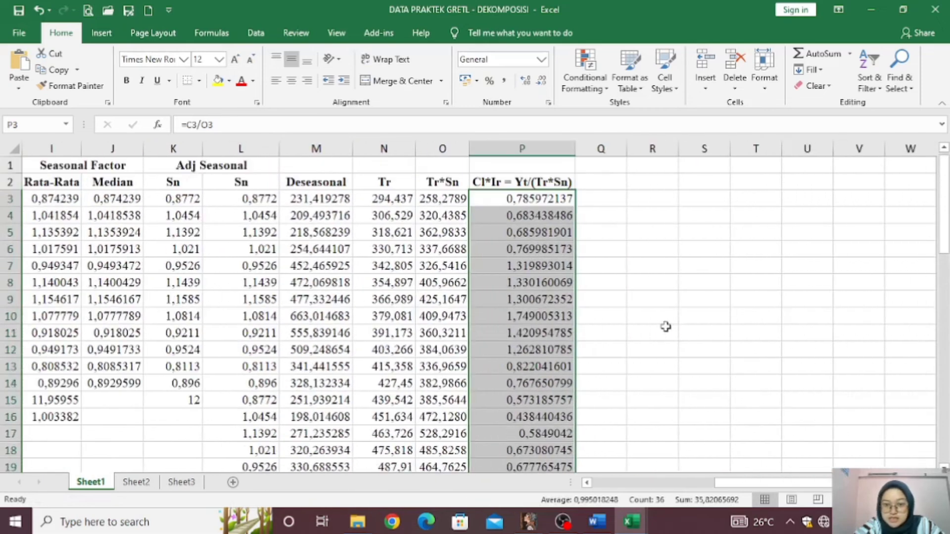
Enter the header Cl = CMA(3) in cell Q2 and widen column Q to fit it
{"action": "left_click", "coordinate": [589, 182]}
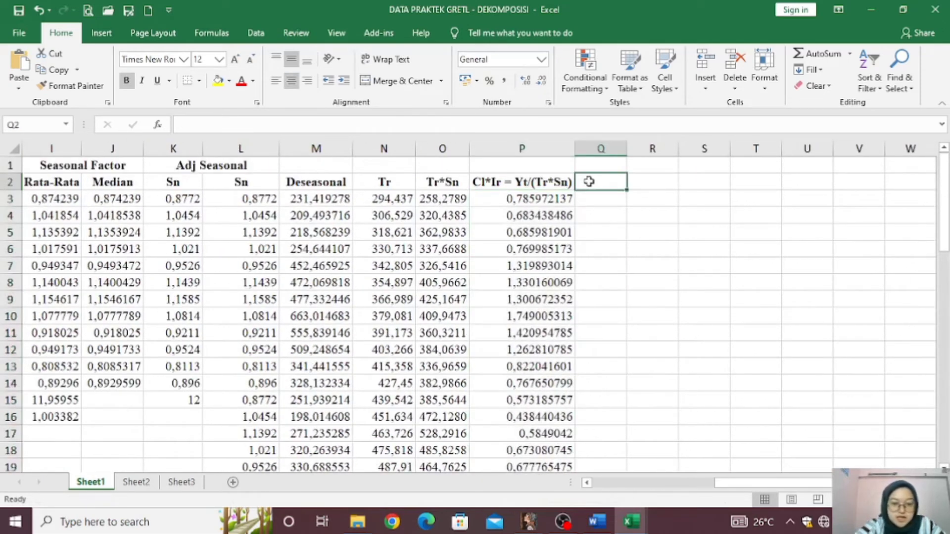
{"action": "type", "text": "Cl"}
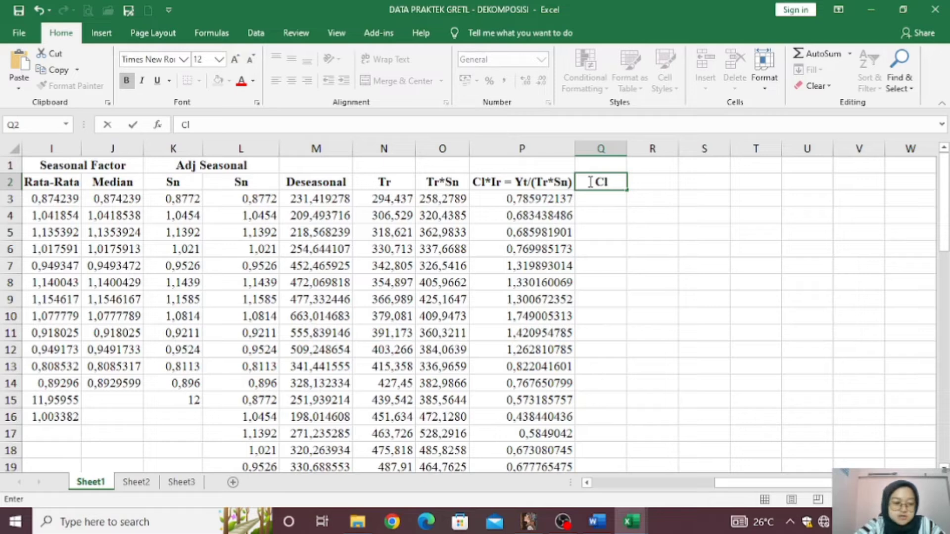
{"action": "type", "text": " ="}
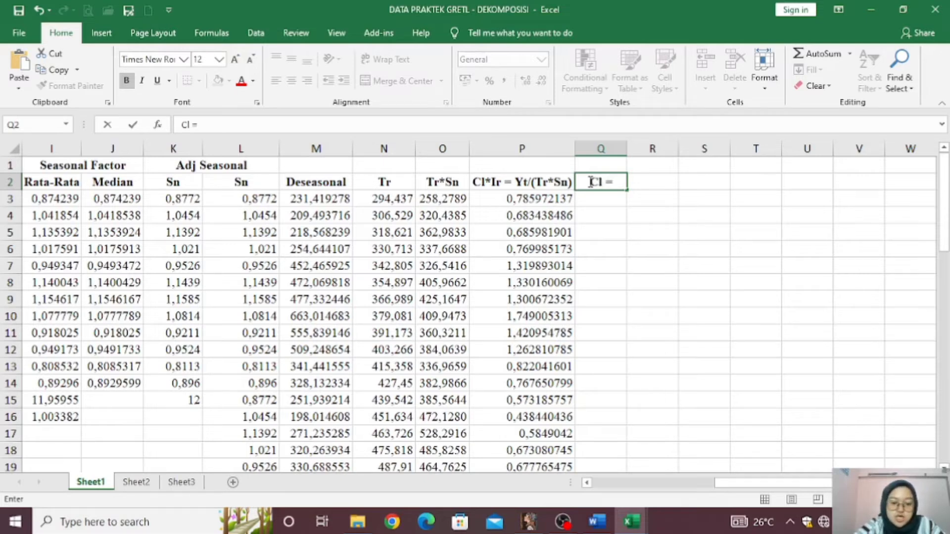
{"action": "type", "text": " Cm"}
{"action": "key", "text": "BackSpace"}
{"action": "type", "text": "MA"}
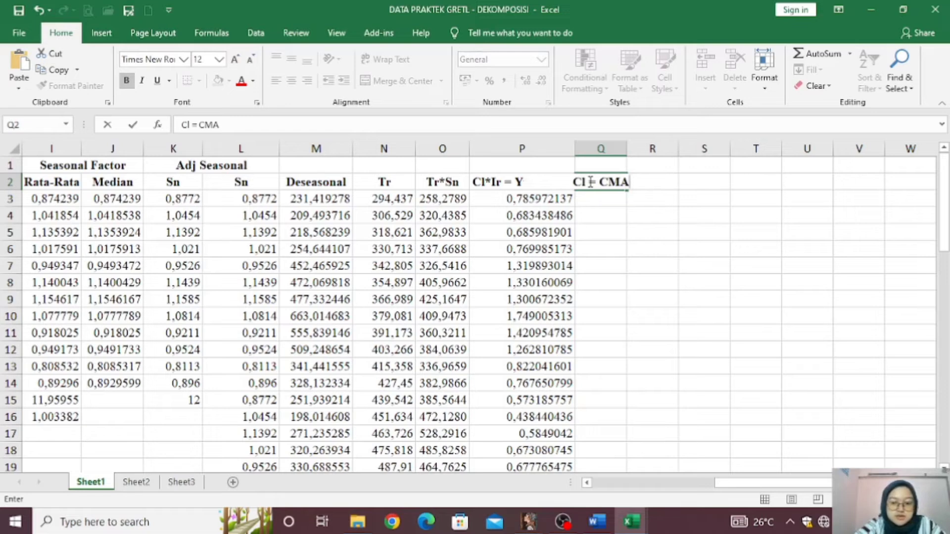
{"action": "type", "text": "(3)"}
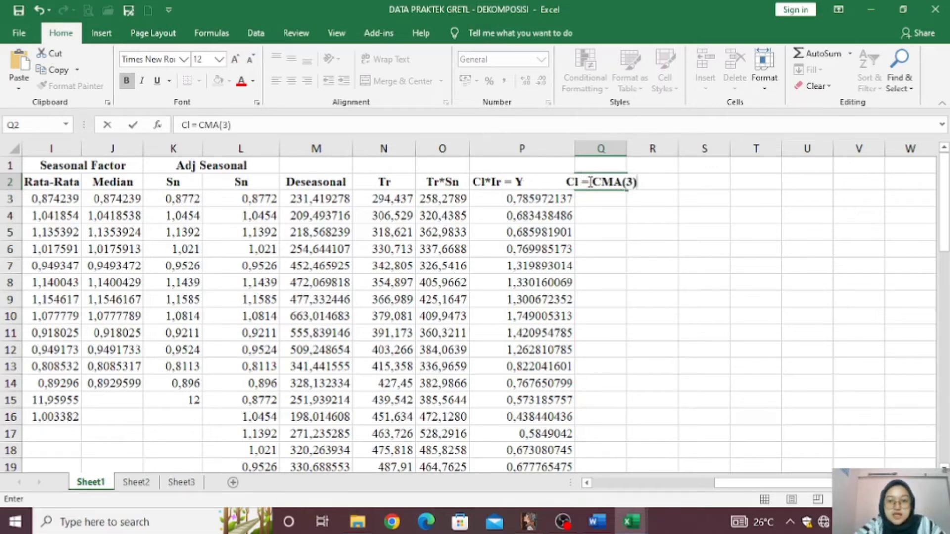
{"action": "key", "text": "Tab"}
{"action": "left_click_drag", "start_coordinate": [627, 150], "coordinate": [657, 144]}
Enter the formula =AVERAGE(P3:P5) in cell Q4 for the three-period centered moving average of Cl*Ir
{"action": "left_click", "coordinate": [614, 199]}
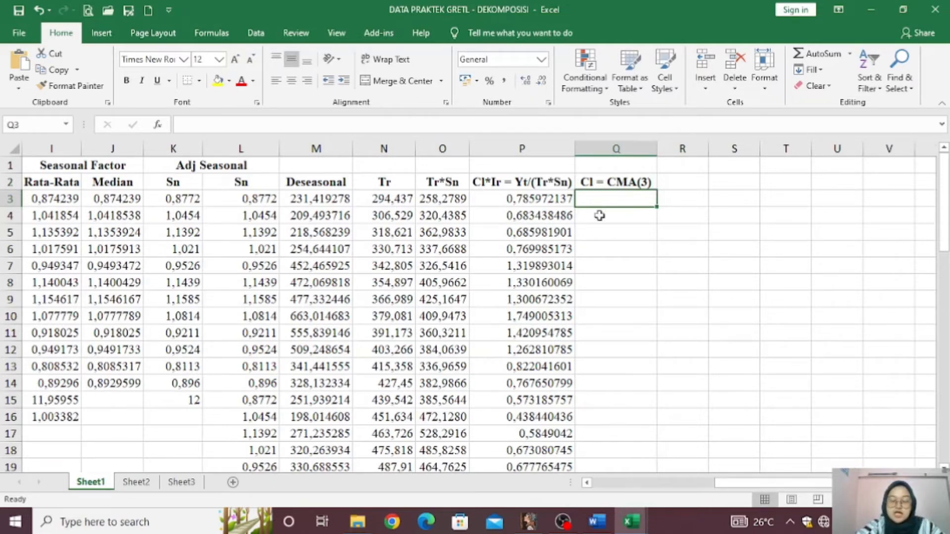
{"action": "left_click", "coordinate": [599, 215]}
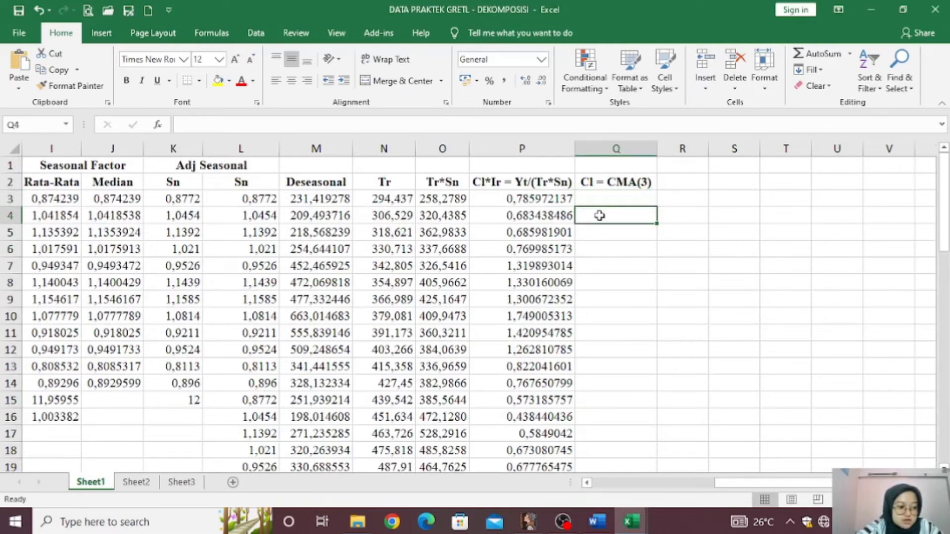
{"action": "type", "text": "="}
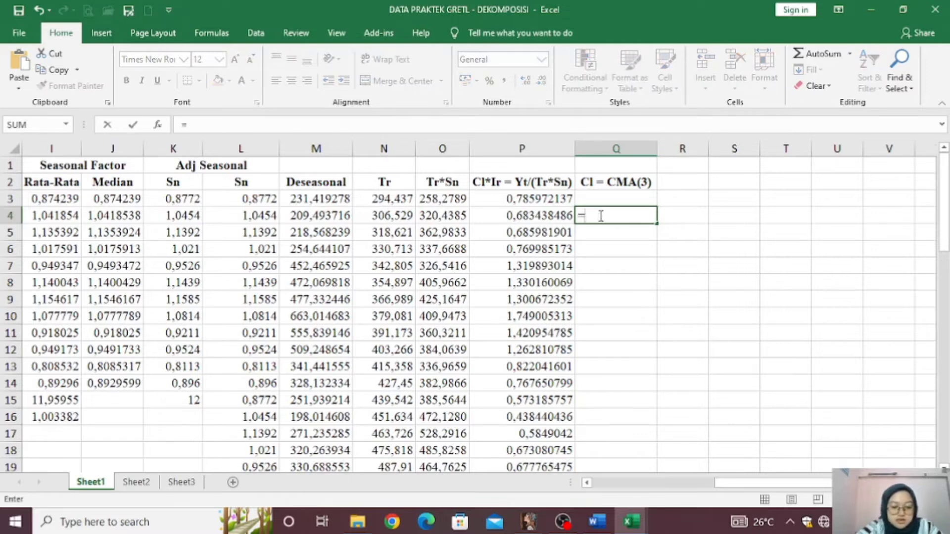
{"action": "type", "text": "avera"}
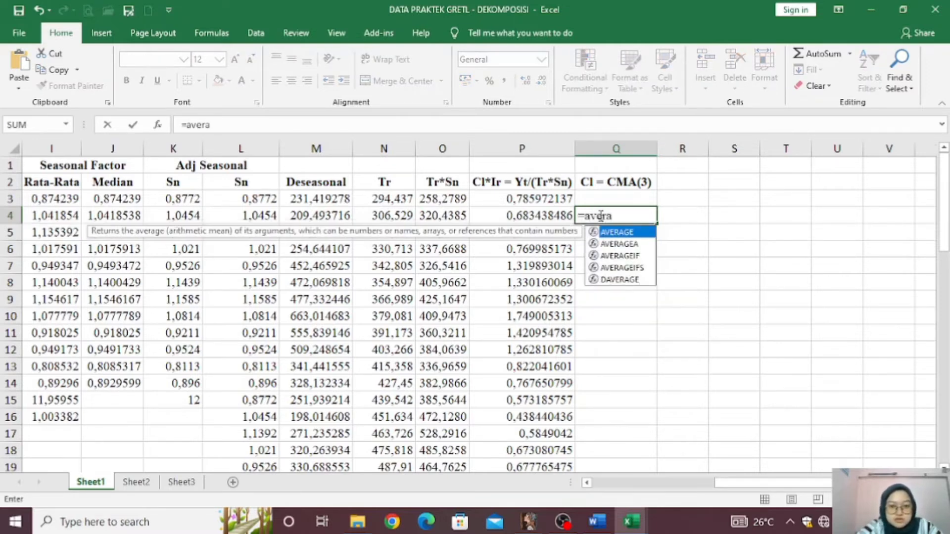
{"action": "type", "text": "ge("}
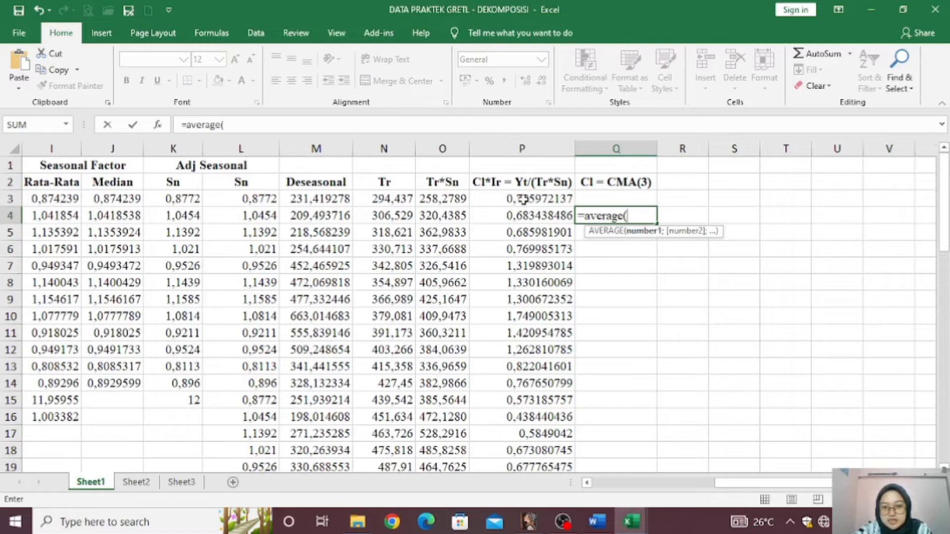
{"action": "left_click_drag", "start_coordinate": [531, 198], "coordinate": [538, 232]}
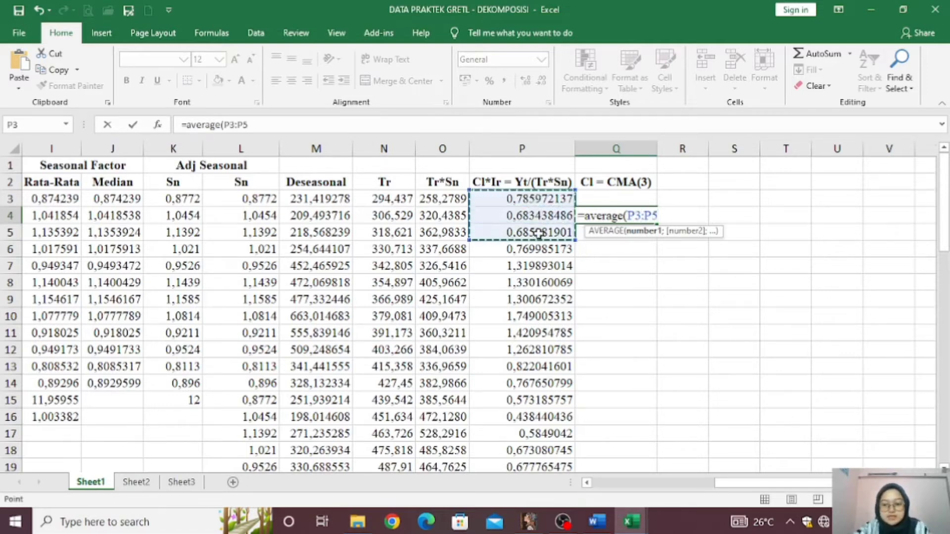
{"action": "type", "text": ")"}
{"action": "key", "text": "Return"}
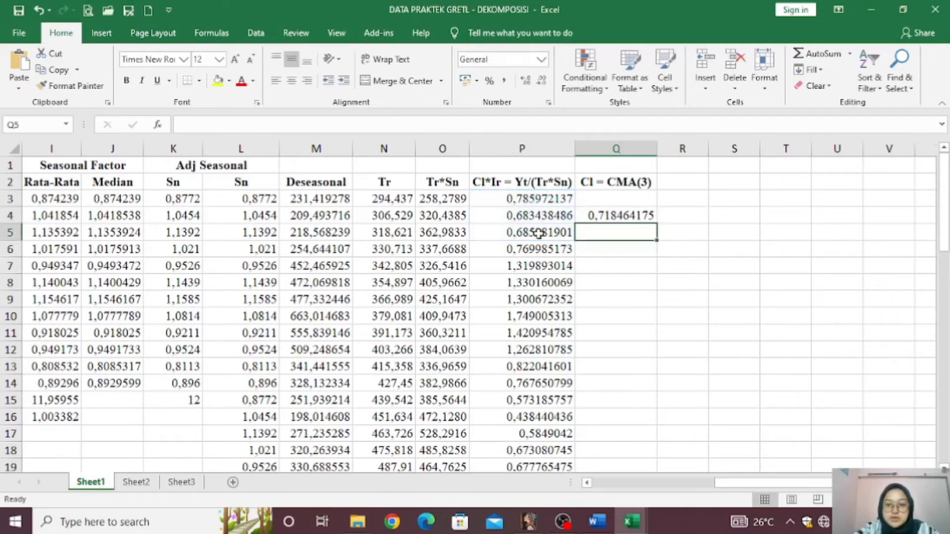
Fill the moving-average formula from Q4 down to row 37
{"action": "left_click", "coordinate": [628, 214]}
{"action": "left_click_drag", "start_coordinate": [656, 224], "coordinate": [637, 322]}
{"action": "left_click_drag", "start_coordinate": [755, 479], "coordinate": [779, 469]}
{"action": "scroll", "coordinate": [718, 371], "scroll_direction": "up", "scroll_amount": 9}
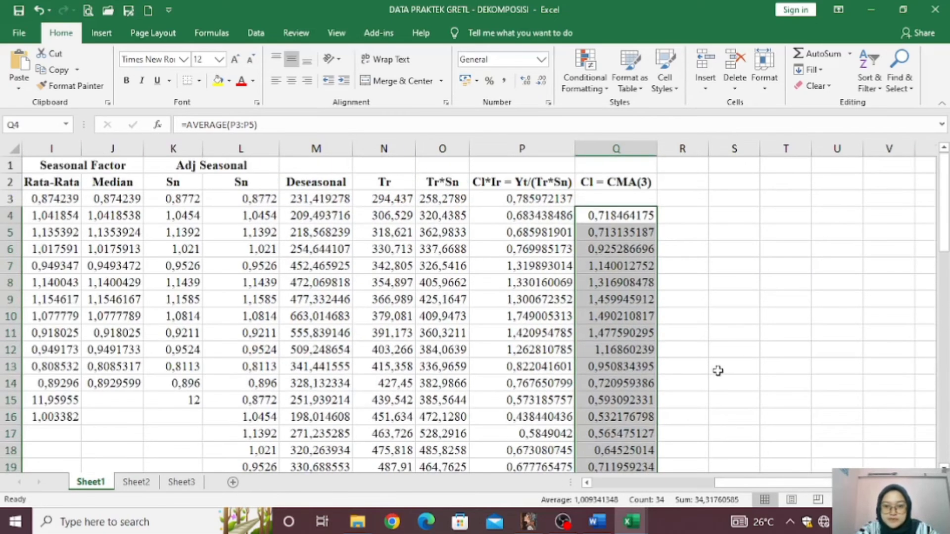
Enter the header Ir = (Cl*Ir)/Cl in cell R2 and widen column R to fit it
{"action": "left_click", "coordinate": [684, 184]}
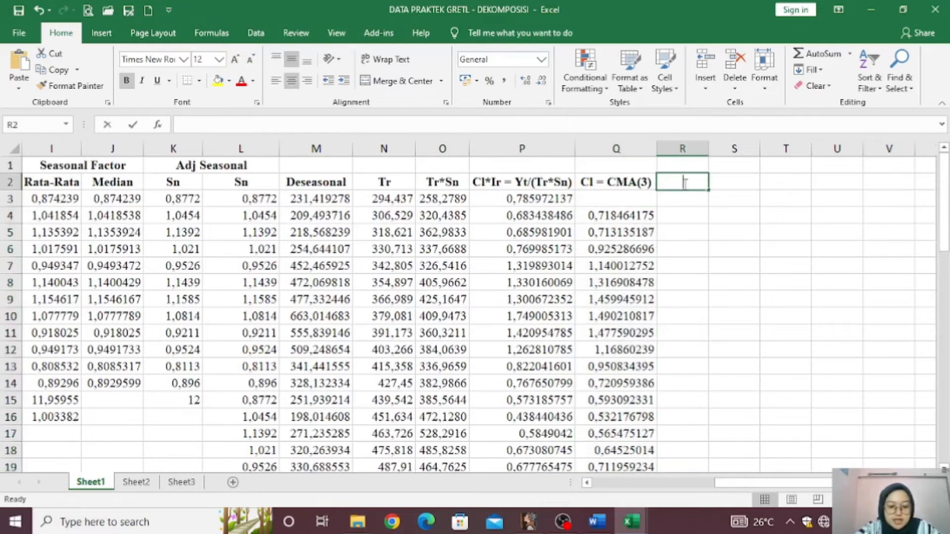
{"action": "type", "text": "Ir ="}
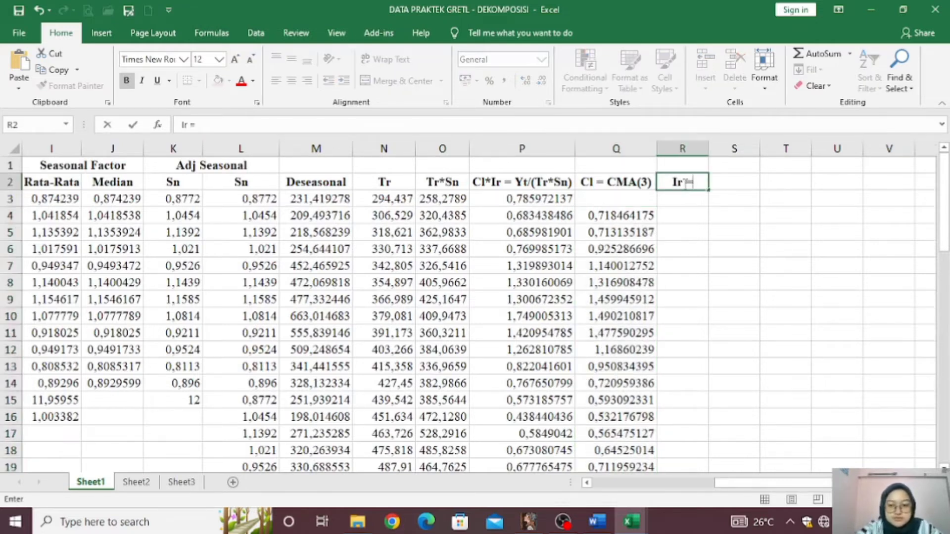
{"action": "type", "text": " ("}
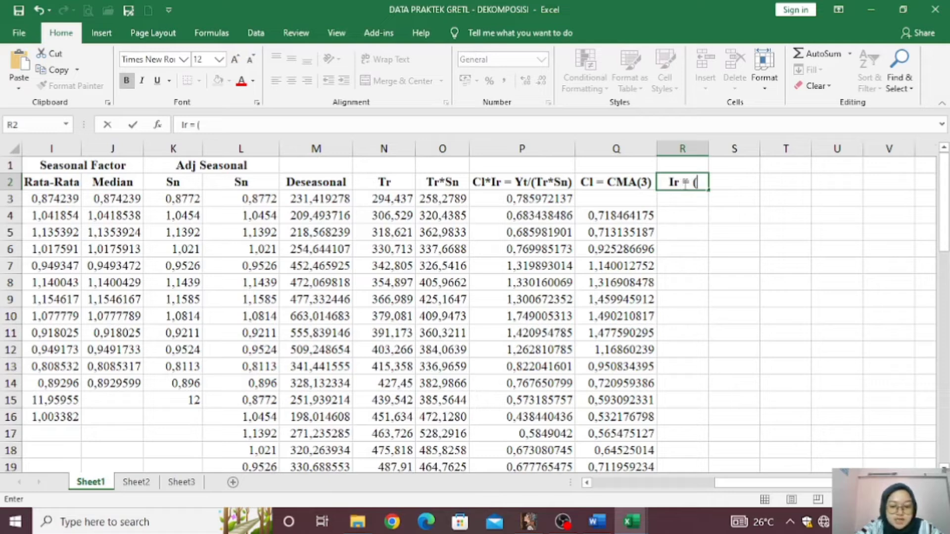
{"action": "type", "text": "C"}
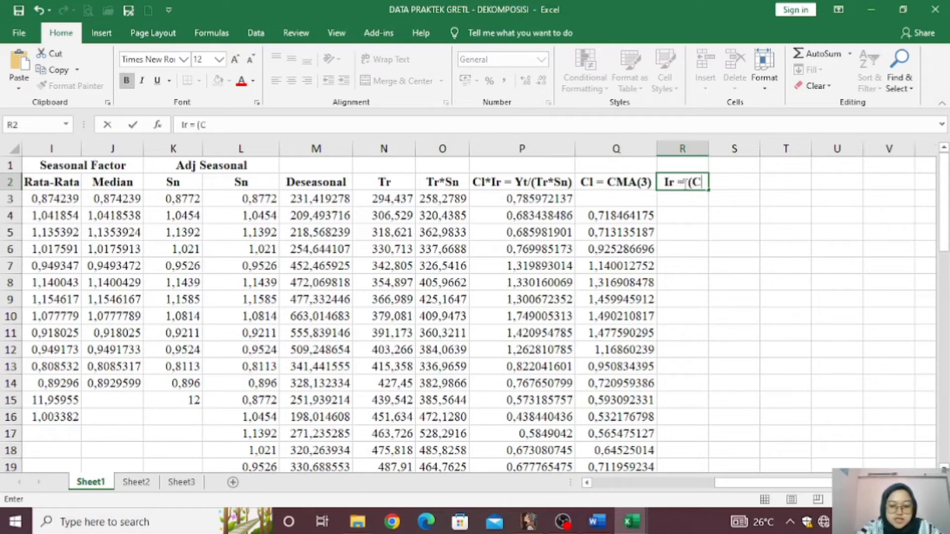
{"action": "type", "text": "I"}
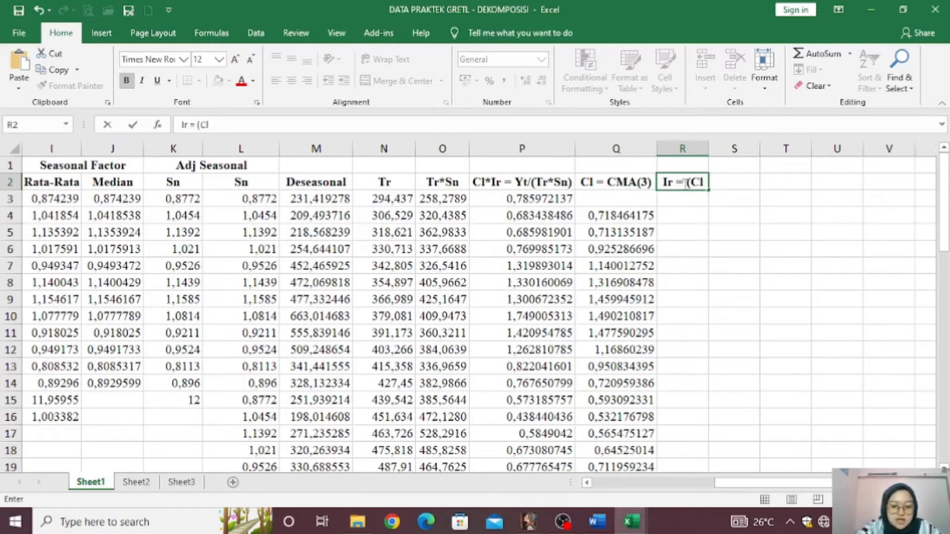
{"action": "type", "text": "*Ir"}
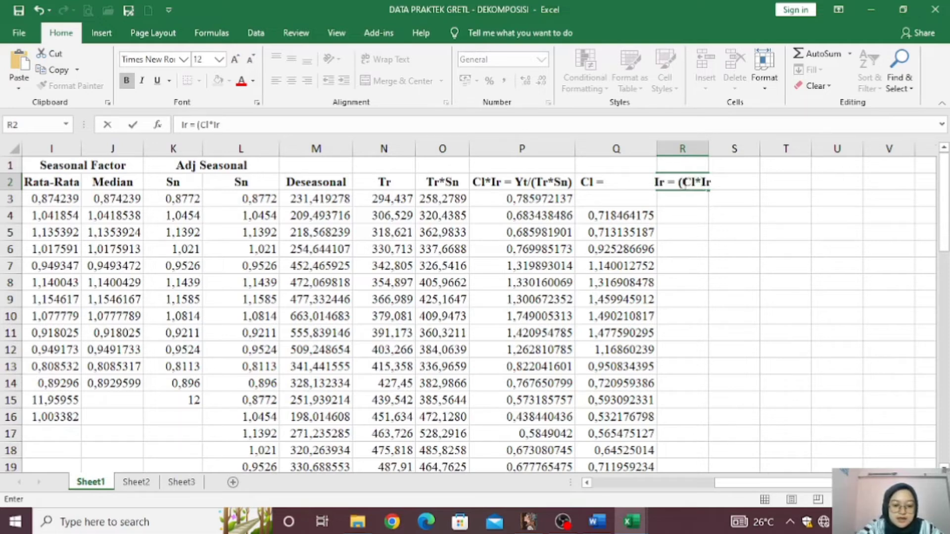
{"action": "type", "text": ")/Cl"}
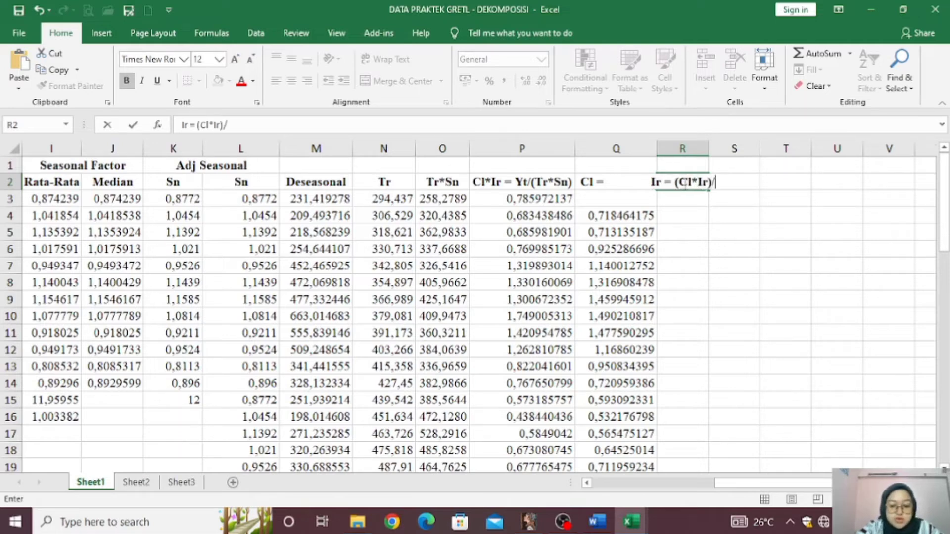
{"action": "key", "text": "Return"}
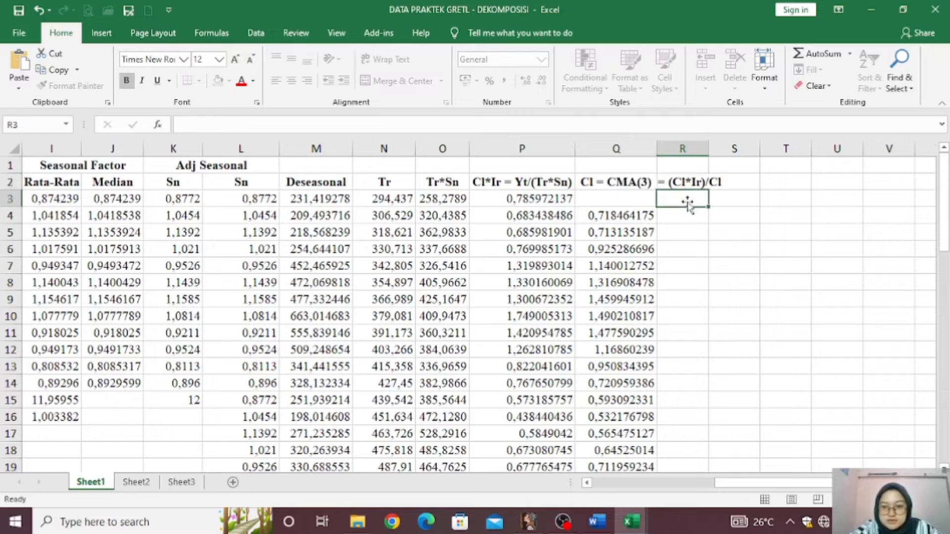
{"action": "left_click", "coordinate": [699, 182]}
{"action": "left_click_drag", "start_coordinate": [708, 149], "coordinate": [745, 149]}
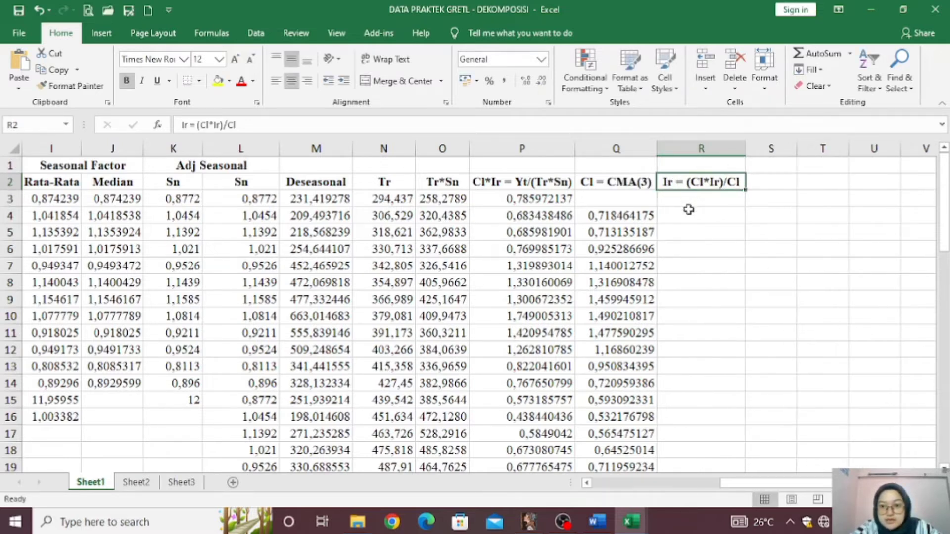
Enter the formula =P4/Q4 in cell R4 to compute the irregular component Ir
{"action": "left_click", "coordinate": [698, 214]}
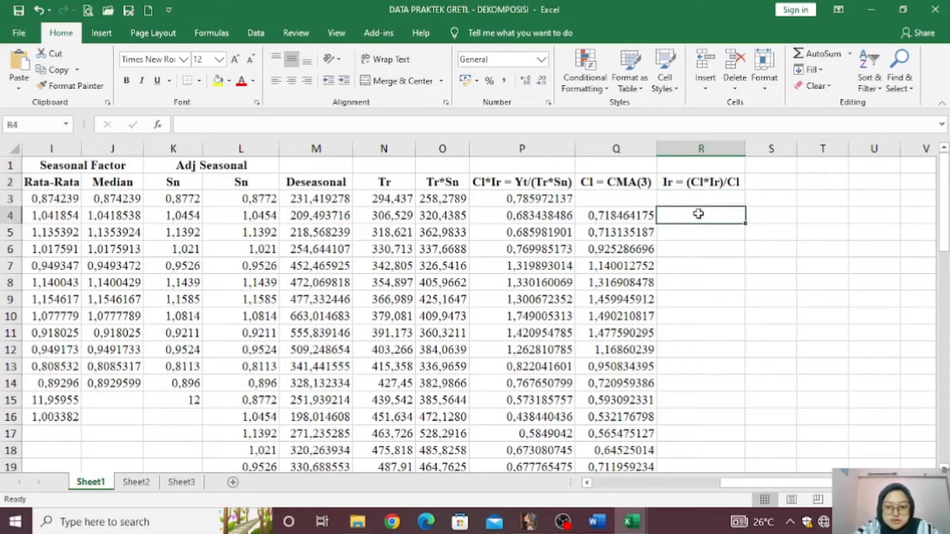
{"action": "type", "text": "="}
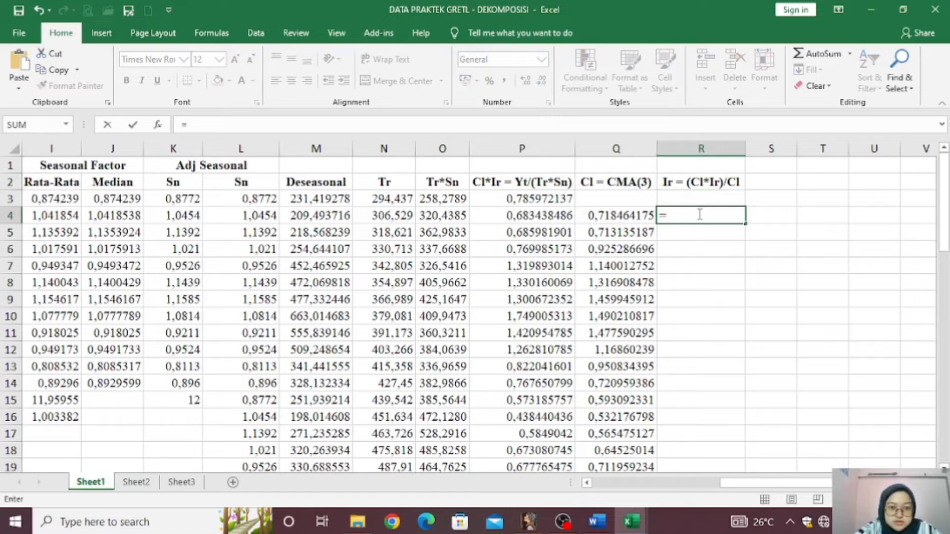
{"action": "left_click", "coordinate": [522, 216]}
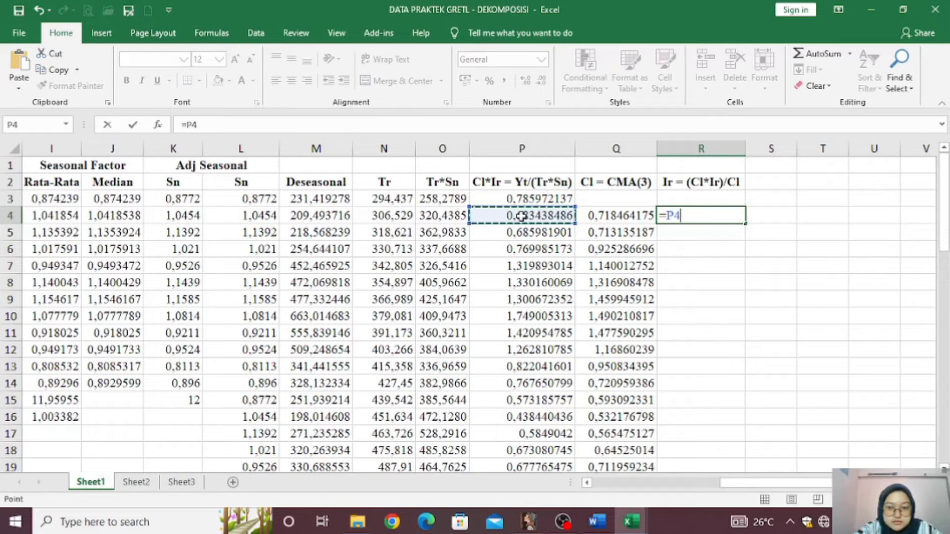
{"action": "type", "text": "/"}
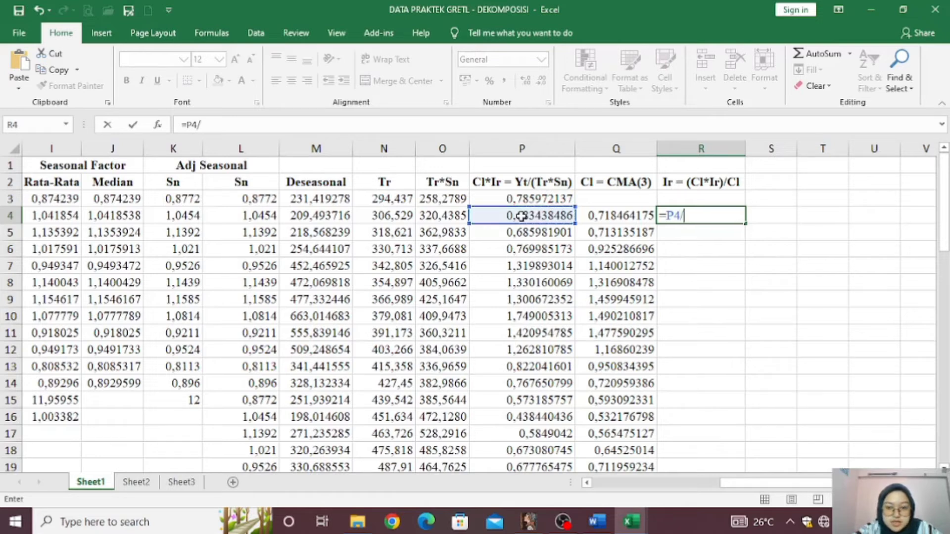
{"action": "left_click", "coordinate": [611, 216]}
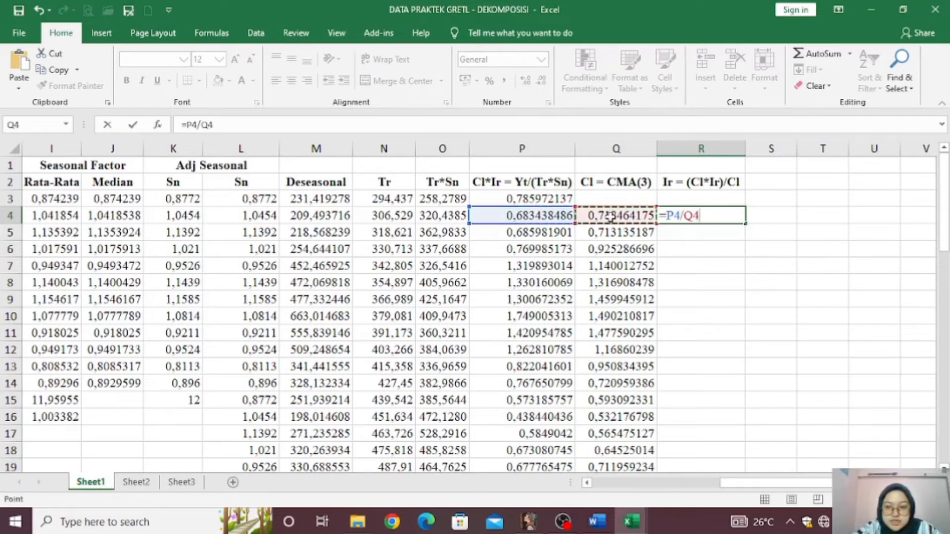
{"action": "key", "text": "Return"}
Fill the Ir formula from R4 down to row 37
{"action": "left_click", "coordinate": [699, 216]}
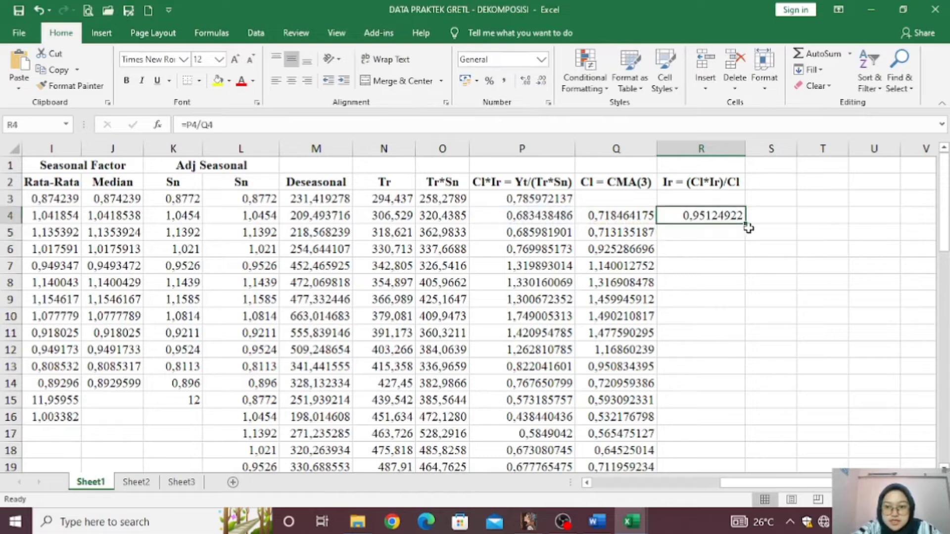
{"action": "left_click_drag", "start_coordinate": [746, 224], "coordinate": [750, 266]}
{"action": "mouse_move", "coordinate": [750, 421]}
{"action": "left_mouse_down"}
{"action": "mouse_move", "coordinate": [743, 470]}
{"action": "mouse_move", "coordinate": [732, 424]}
{"action": "left_mouse_up"}
{"action": "scroll", "coordinate": [777, 377], "scroll_direction": "up", "scroll_amount": 7}
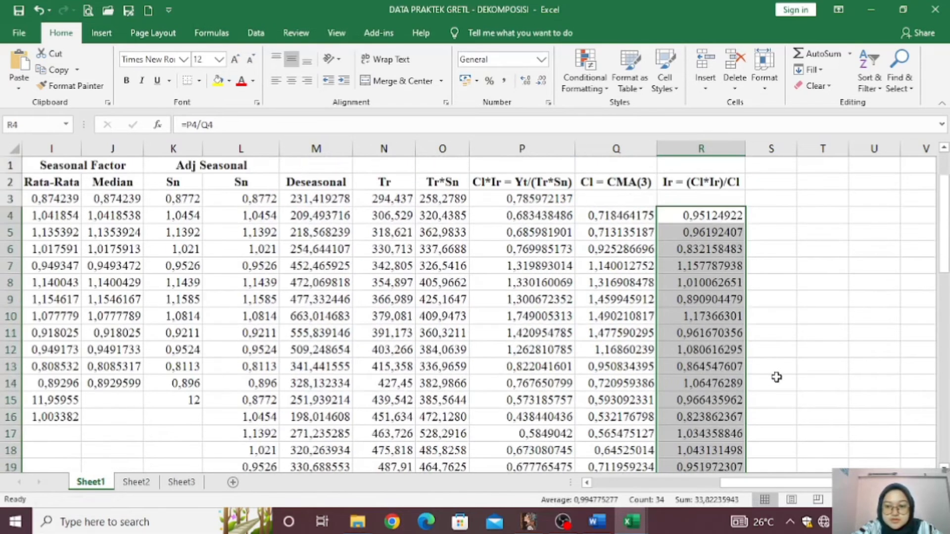
Enter the header Yt = Sn*Tr*Cl*Ir in cell S2 and widen column S to fit it
{"action": "left_click", "coordinate": [768, 184]}
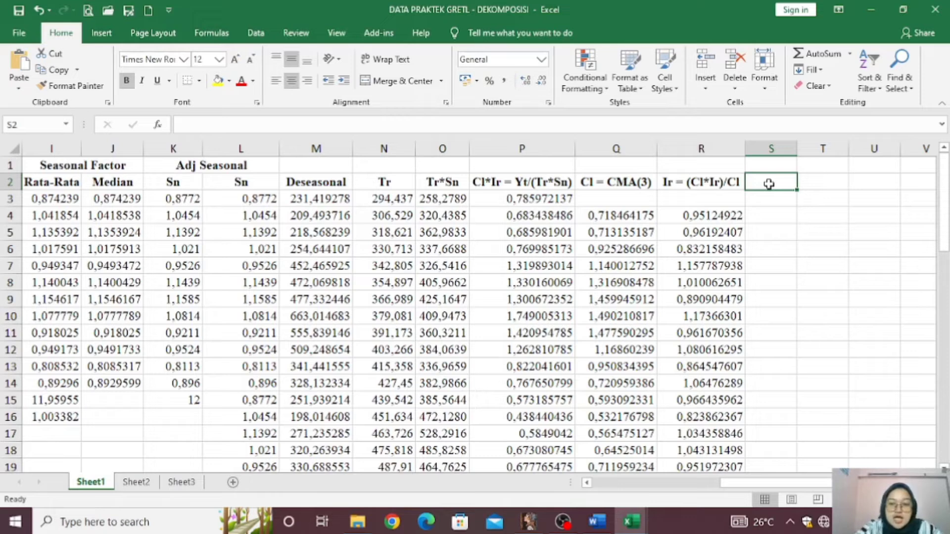
{"action": "type", "text": "Yt ="}
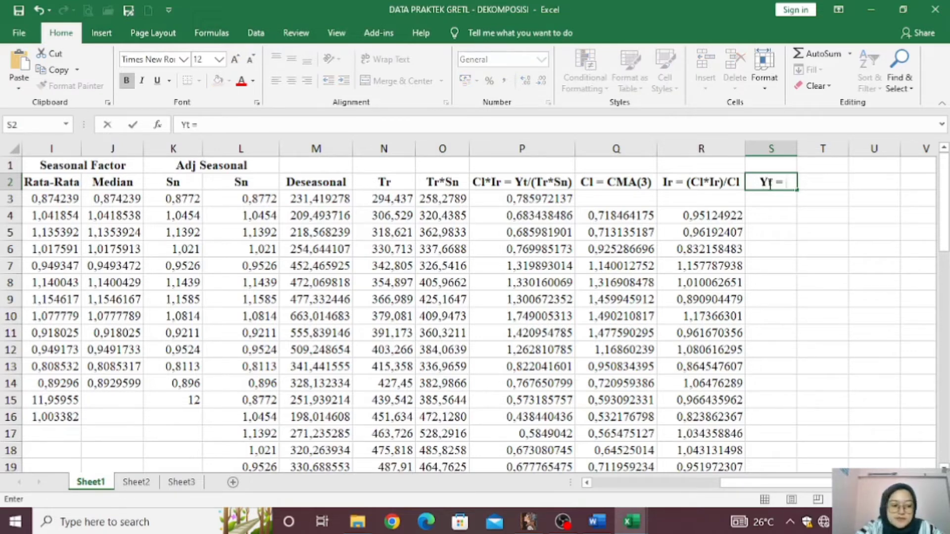
{"action": "type", "text": " S"}
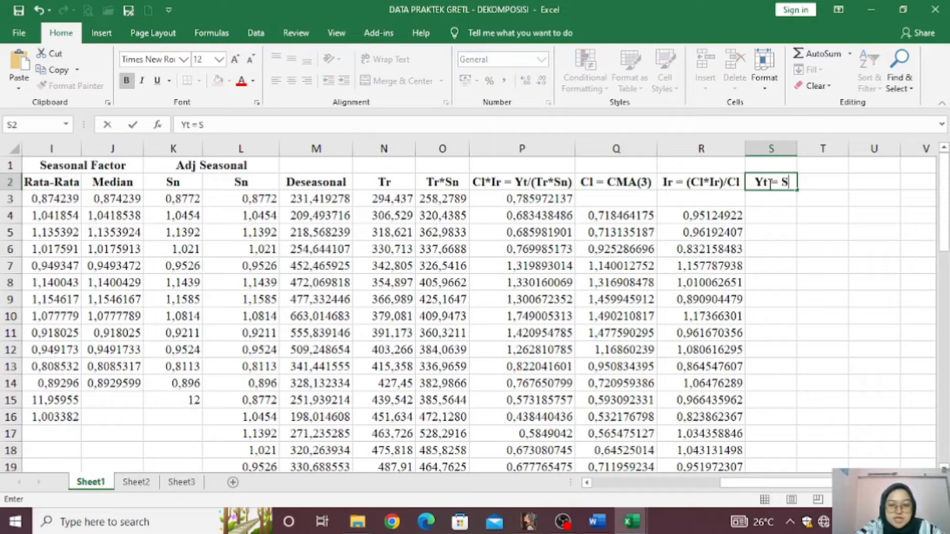
{"action": "type", "text": "n"}
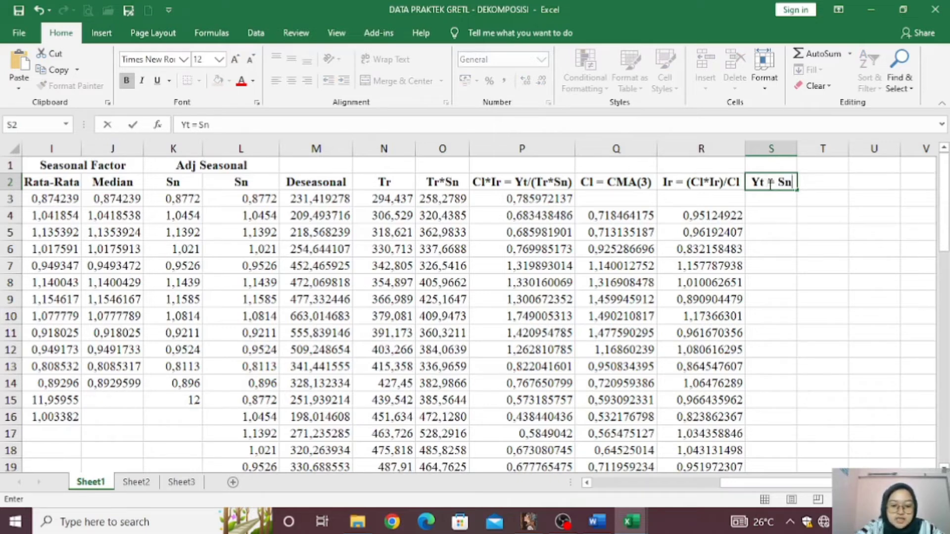
{"action": "type", "text": "*"}
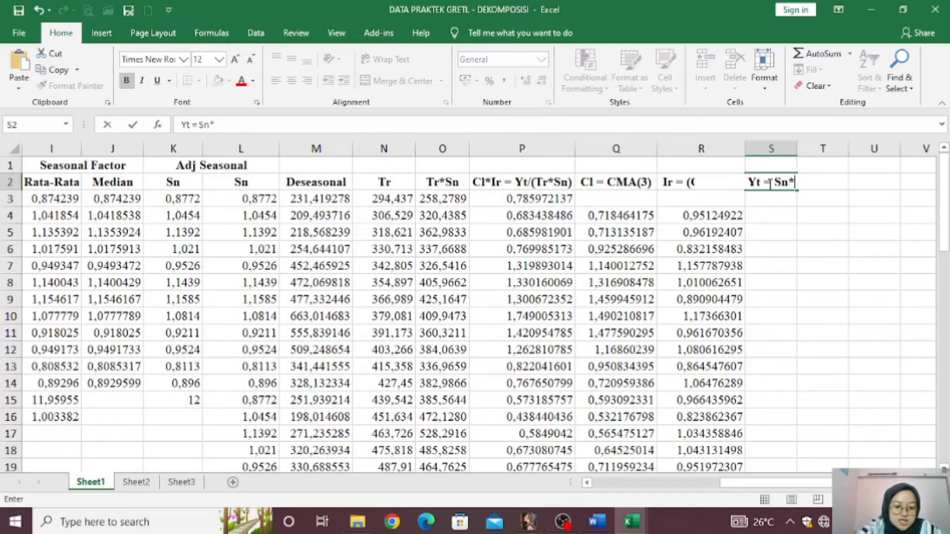
{"action": "type", "text": "Tr"}
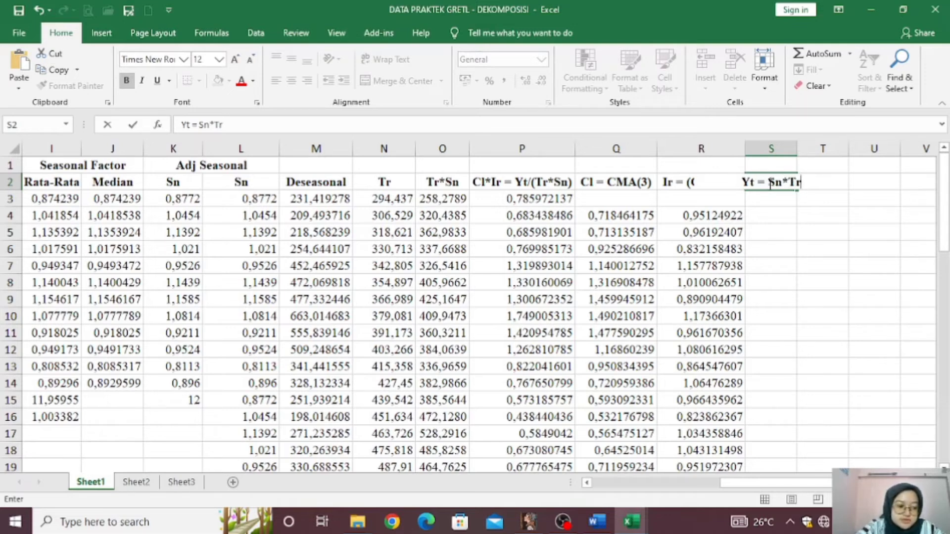
{"action": "type", "text": "*Cl"}
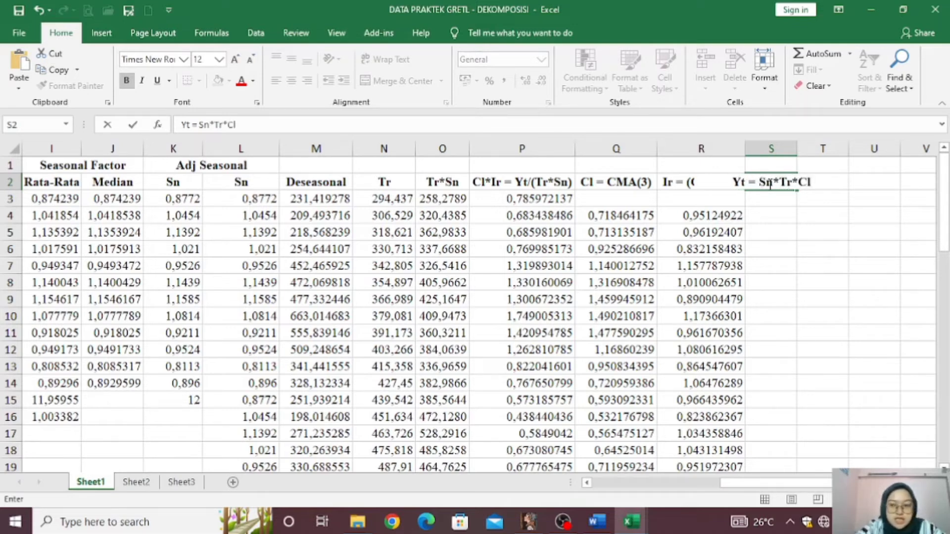
{"action": "type", "text": "*Ir"}
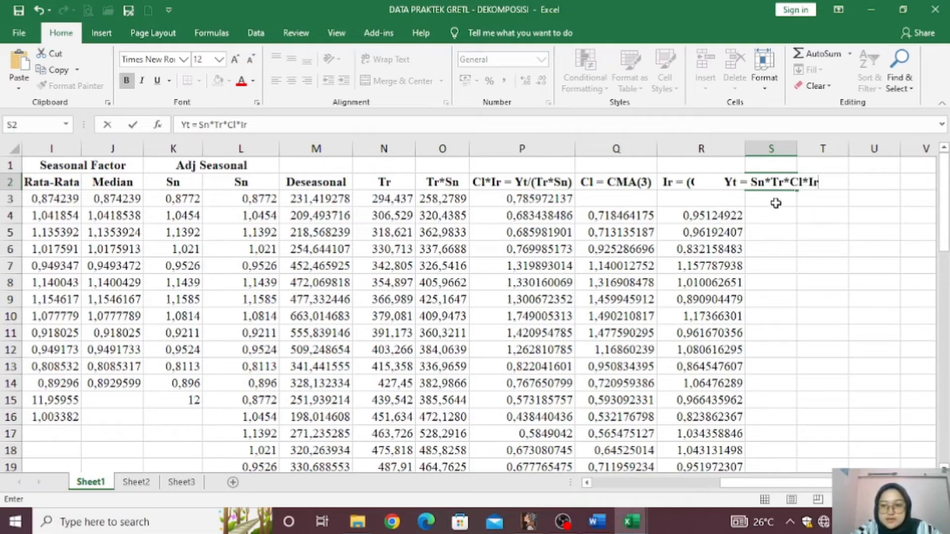
{"action": "key", "text": "ctrl+Return"}
{"action": "left_click_drag", "start_coordinate": [797, 148], "coordinate": [856, 147]}
{"action": "left_click", "coordinate": [793, 194]}
{"action": "left_click", "coordinate": [788, 182]}
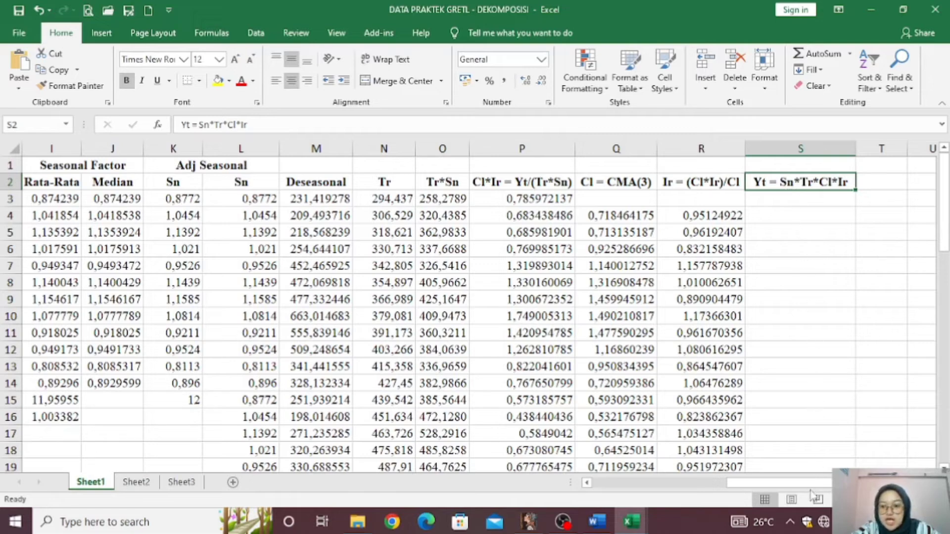
Enter the formula =L4*N4*Q4*R4 in cell S4 to recompute Yt from its four components
{"action": "left_click_drag", "start_coordinate": [820, 485], "coordinate": [676, 495]}
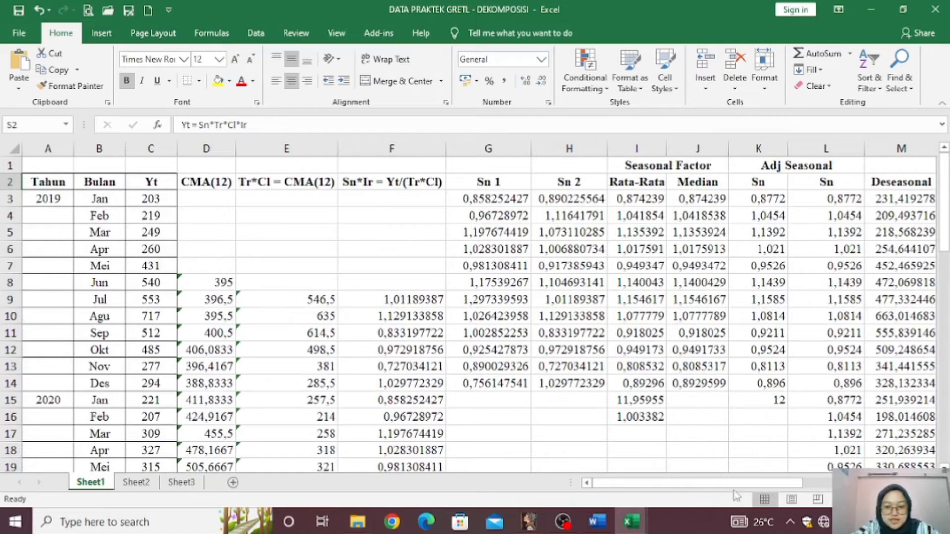
{"action": "left_click_drag", "start_coordinate": [724, 486], "coordinate": [847, 445]}
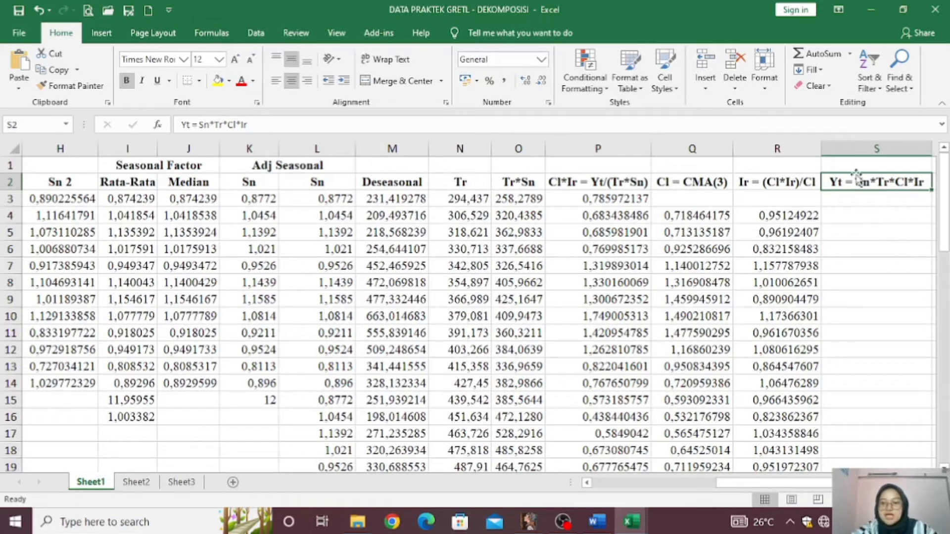
{"action": "left_click", "coordinate": [884, 214]}
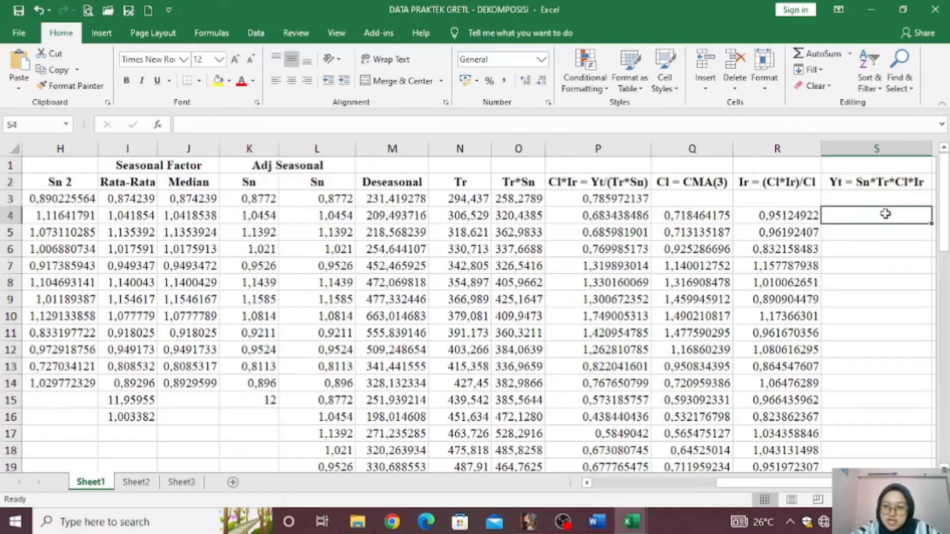
{"action": "type", "text": "="}
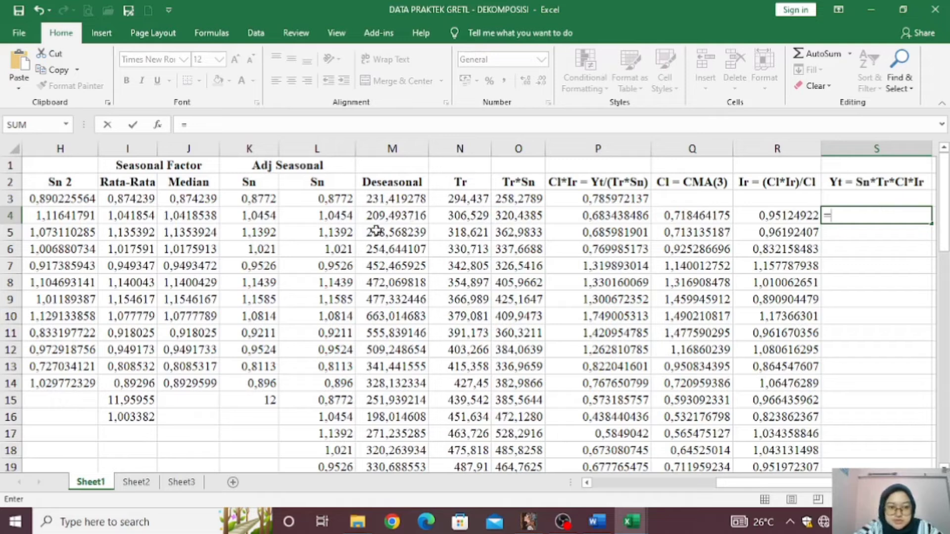
{"action": "left_click", "coordinate": [337, 218]}
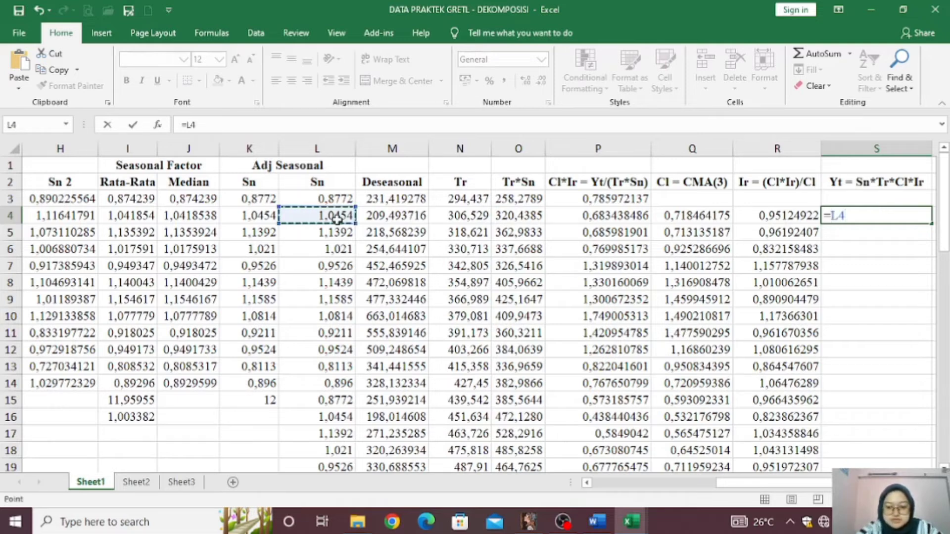
{"action": "type", "text": "*"}
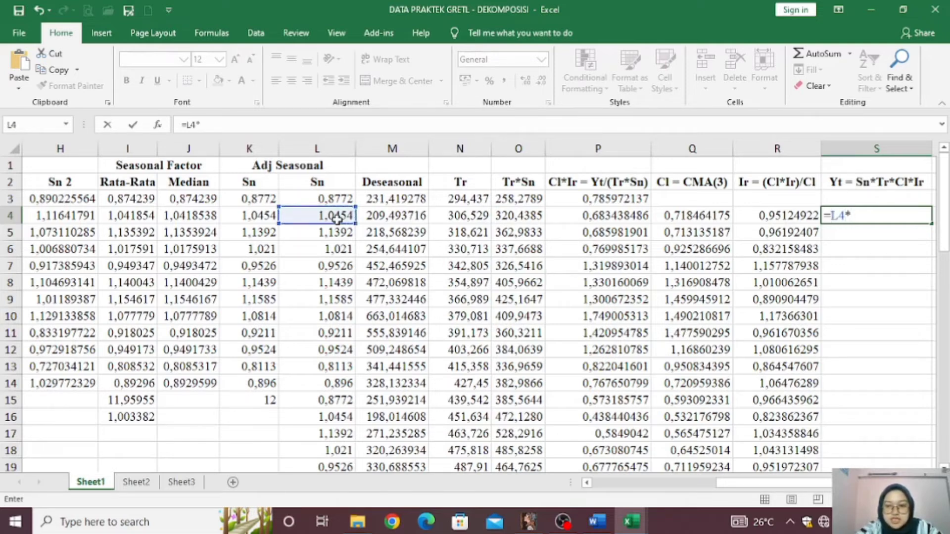
{"action": "left_click", "coordinate": [456, 216]}
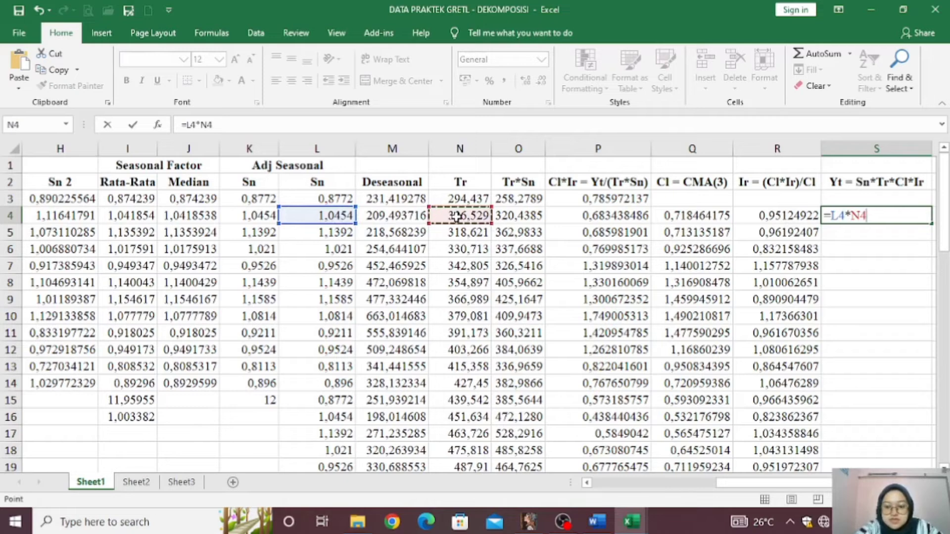
{"action": "type", "text": "*"}
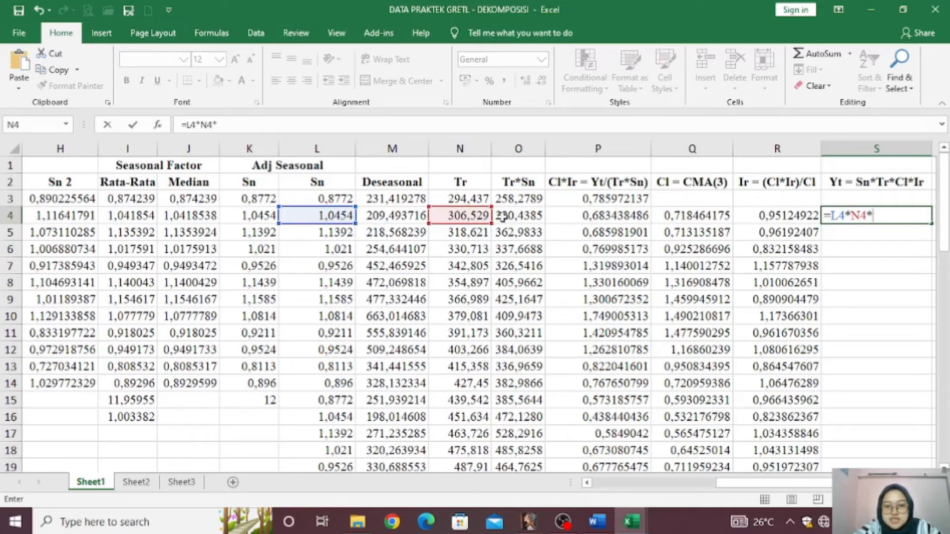
{"action": "left_click", "coordinate": [561, 213]}
{"action": "type", "text": "*"}
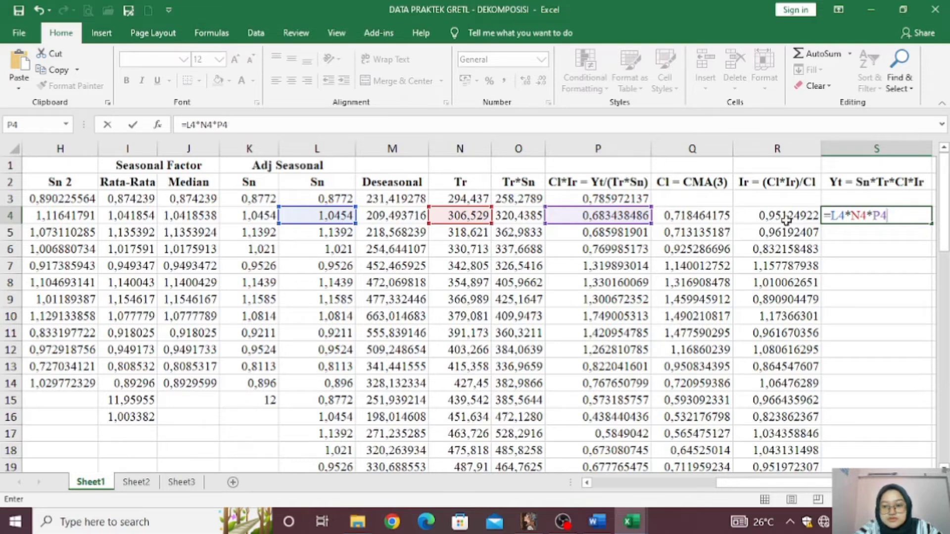
{"action": "key", "text": "BackSpace"}
{"action": "key", "text": "BackSpace"}
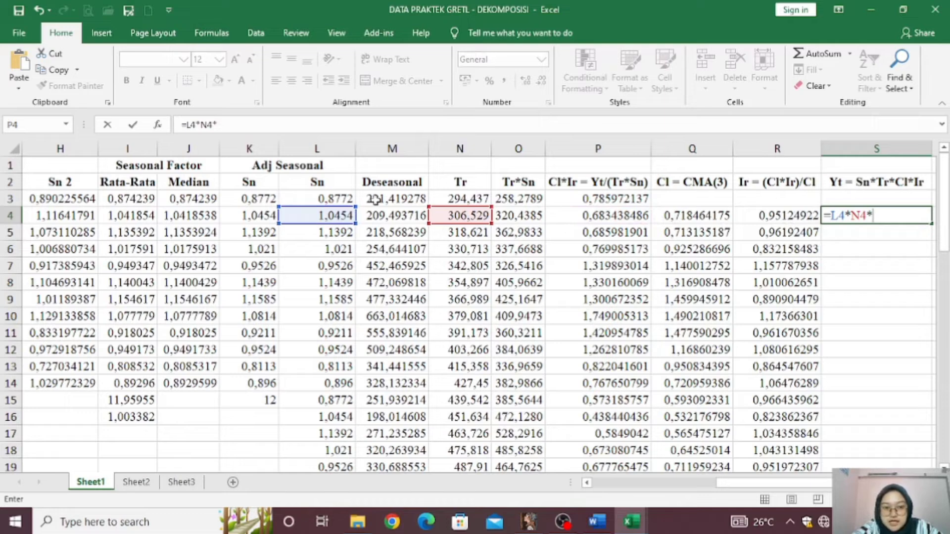
{"action": "left_click", "coordinate": [689, 216]}
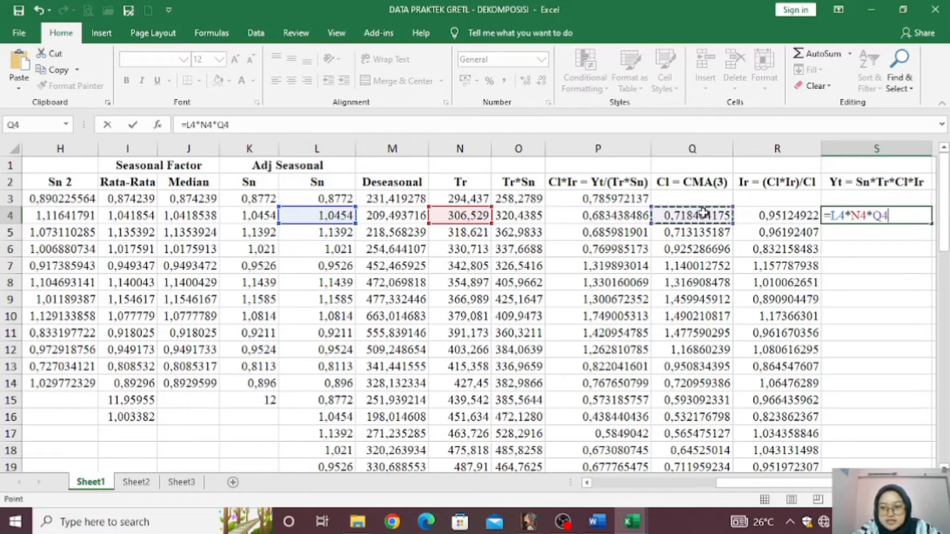
{"action": "type", "text": "*"}
{"action": "left_click", "coordinate": [773, 216]}
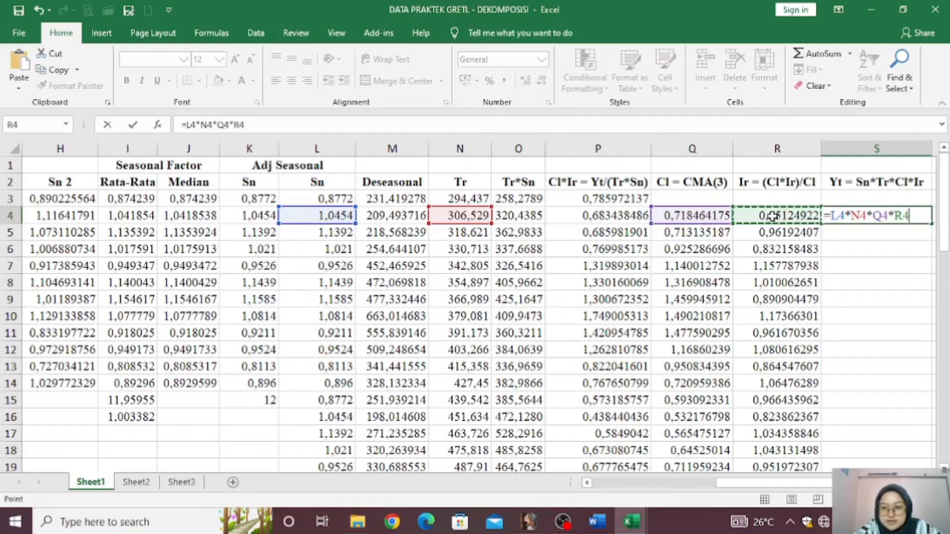
{"action": "key", "text": "Return"}
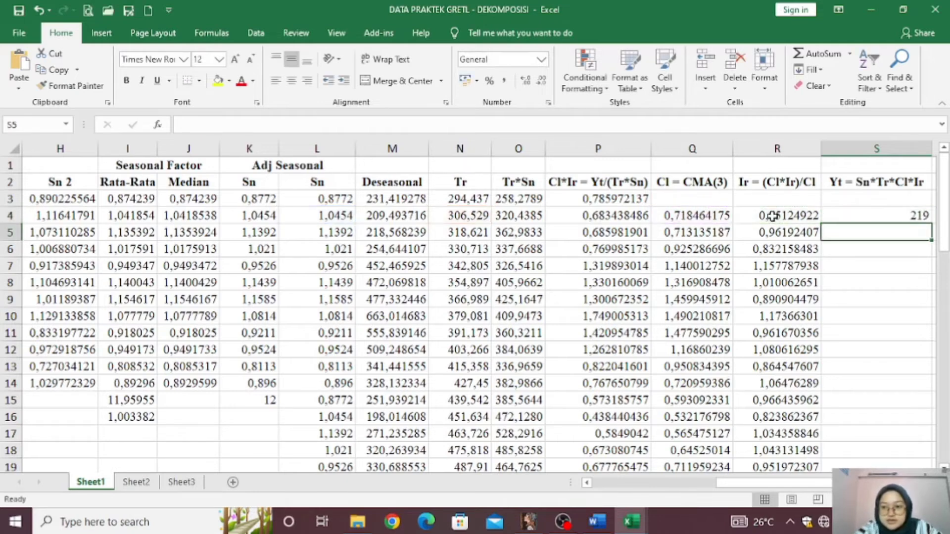
Fill the Yt formula from S4 down to row 37 and compare the results with the original Yt values in column C
{"action": "left_click", "coordinate": [910, 215]}
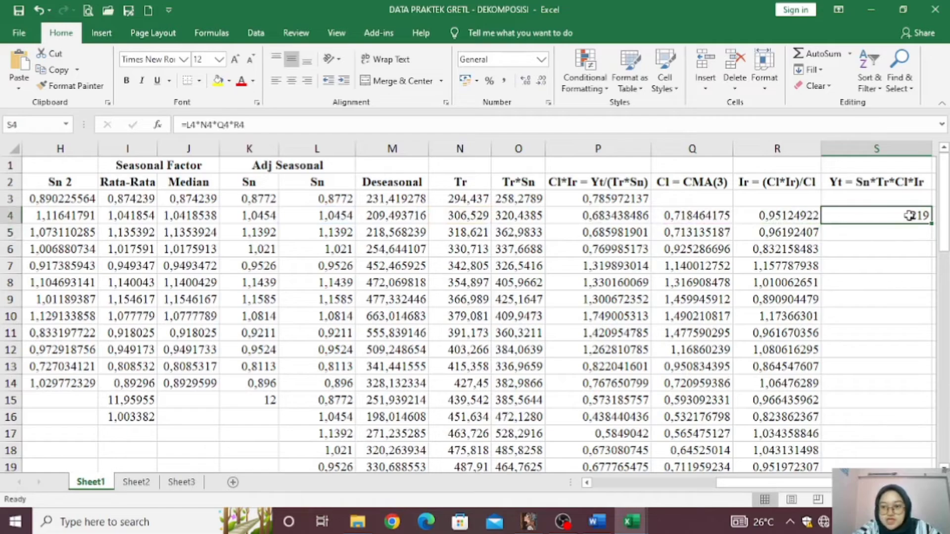
{"action": "left_click_drag", "start_coordinate": [932, 224], "coordinate": [912, 424]}
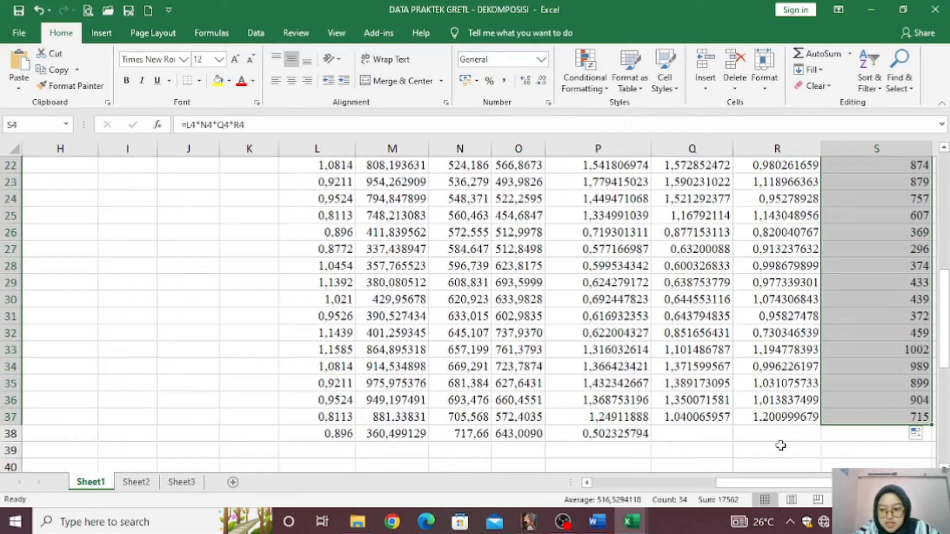
{"action": "scroll", "coordinate": [780, 444], "scroll_direction": "down", "scroll_amount": 1, "text": "ctrl"}
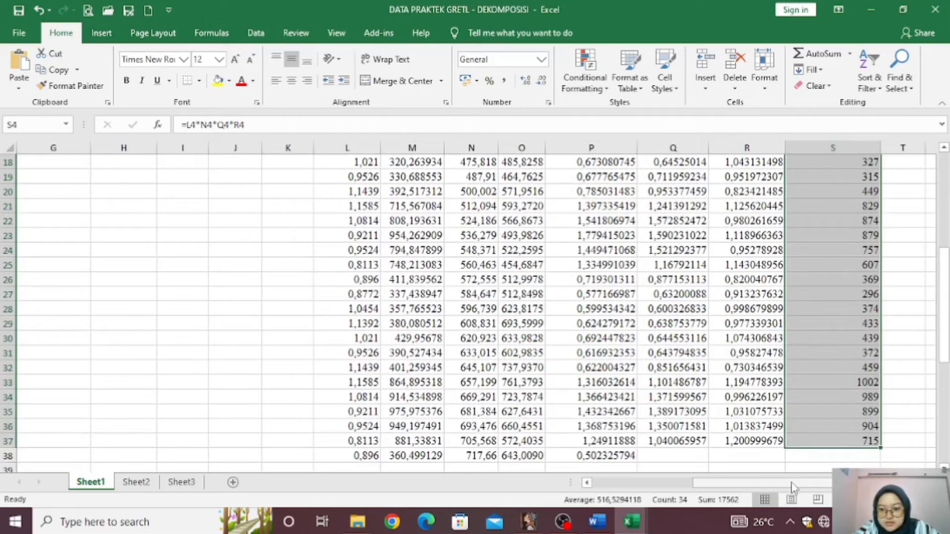
{"action": "scroll", "coordinate": [783, 485], "scroll_direction": "left", "scroll_amount": 2}
{"action": "scroll", "coordinate": [782, 475], "scroll_direction": "left", "scroll_amount": 2}
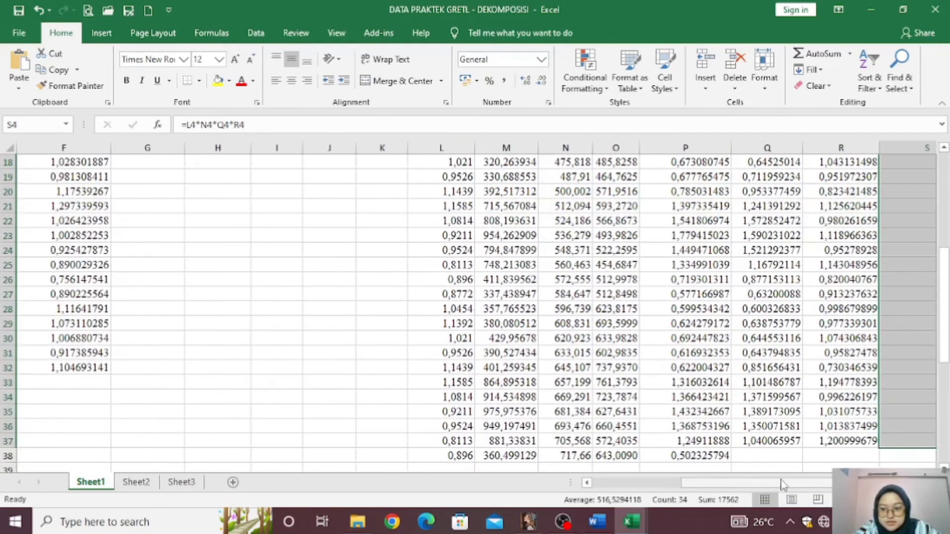
{"action": "scroll", "coordinate": [785, 461], "scroll_direction": "down", "scroll_amount": 1, "text": "ctrl"}
{"action": "scroll", "coordinate": [784, 461], "scroll_direction": "down", "scroll_amount": 1, "text": "ctrl"}
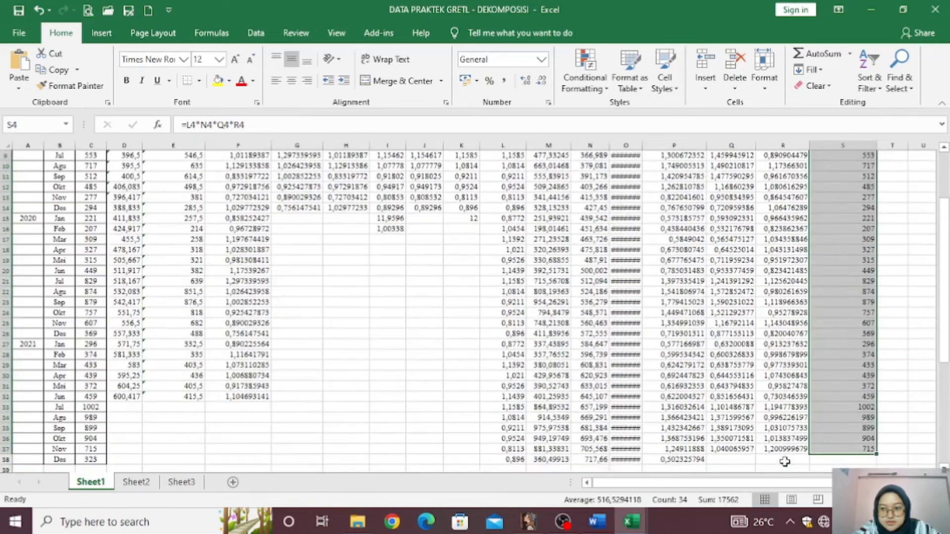
{"action": "scroll", "coordinate": [785, 462], "scroll_direction": "up", "scroll_amount": 4, "text": "ctrl"}
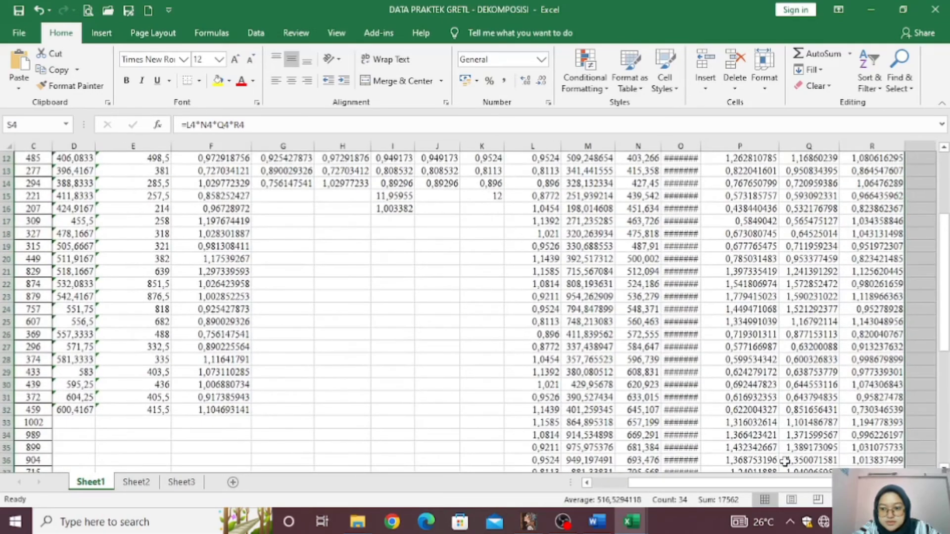
Compare the recomputed Yt values in column S with the original Yt values in column C across all the months
{"action": "scroll", "coordinate": [475, 311], "scroll_direction": "right", "scroll_amount": 2}
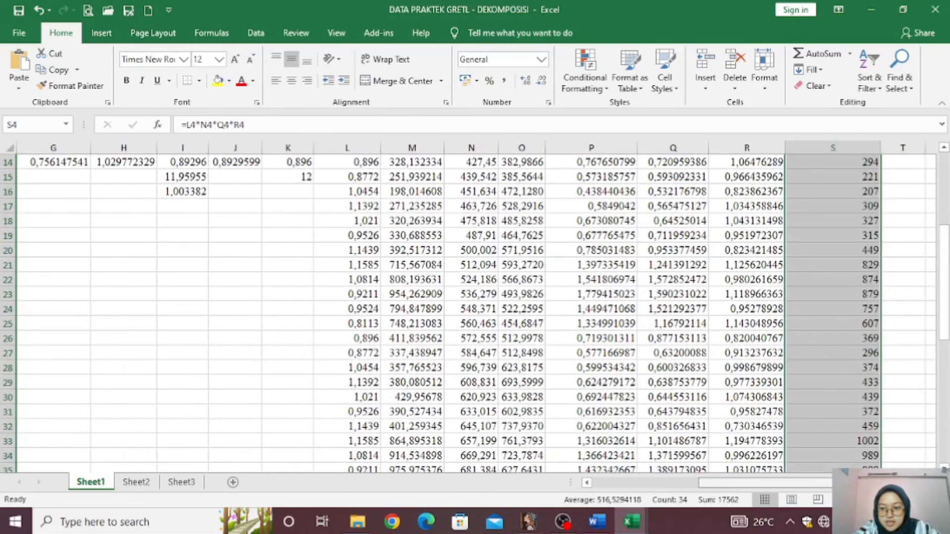
{"action": "scroll", "coordinate": [475, 312], "scroll_direction": "up", "scroll_amount": 2}
{"action": "scroll", "coordinate": [475, 311], "scroll_direction": "up", "scroll_amount": 3}
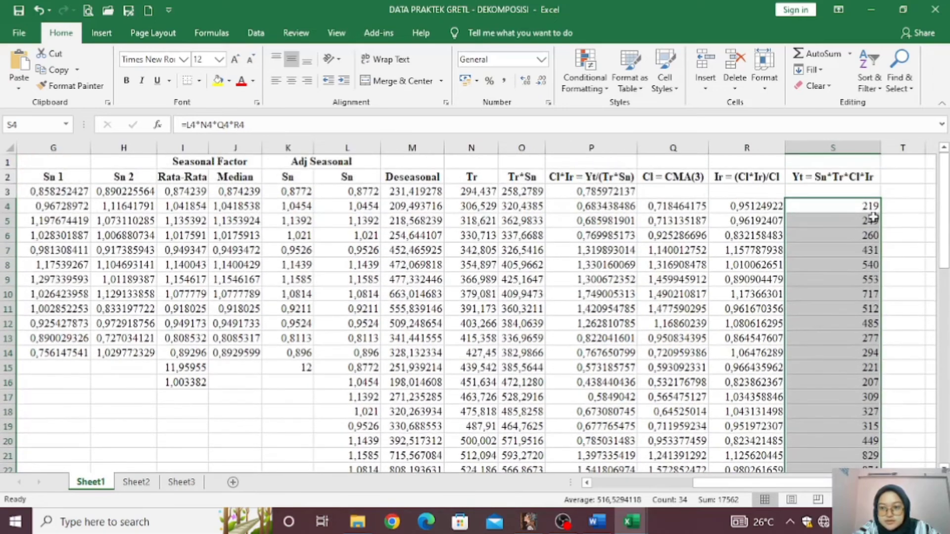
{"action": "left_click", "coordinate": [833, 207]}
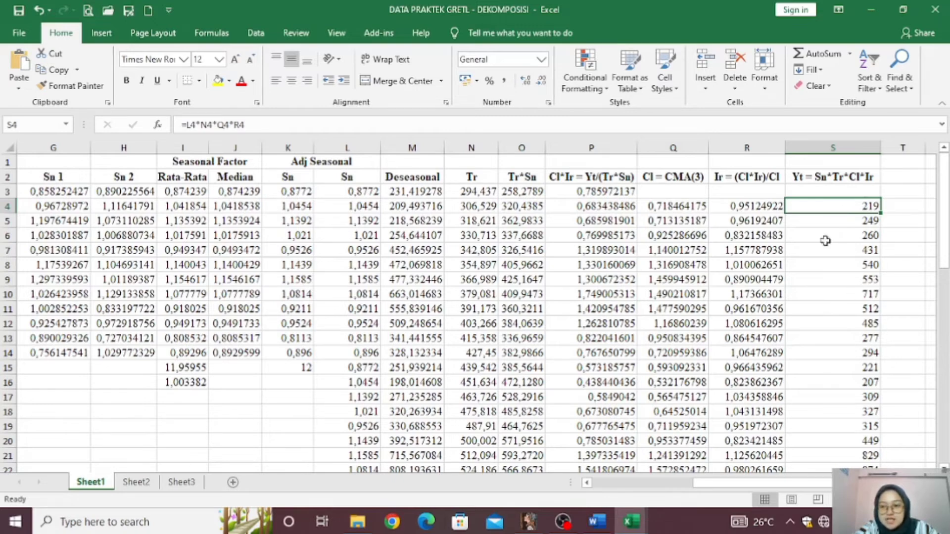
{"action": "left_click_drag", "start_coordinate": [815, 482], "coordinate": [674, 485]}
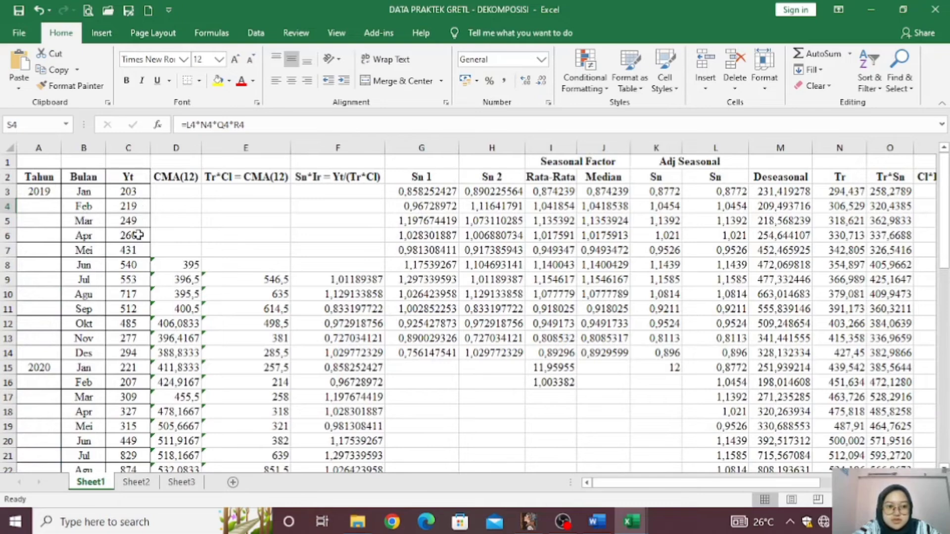
{"action": "left_click_drag", "start_coordinate": [780, 485], "coordinate": [881, 485]}
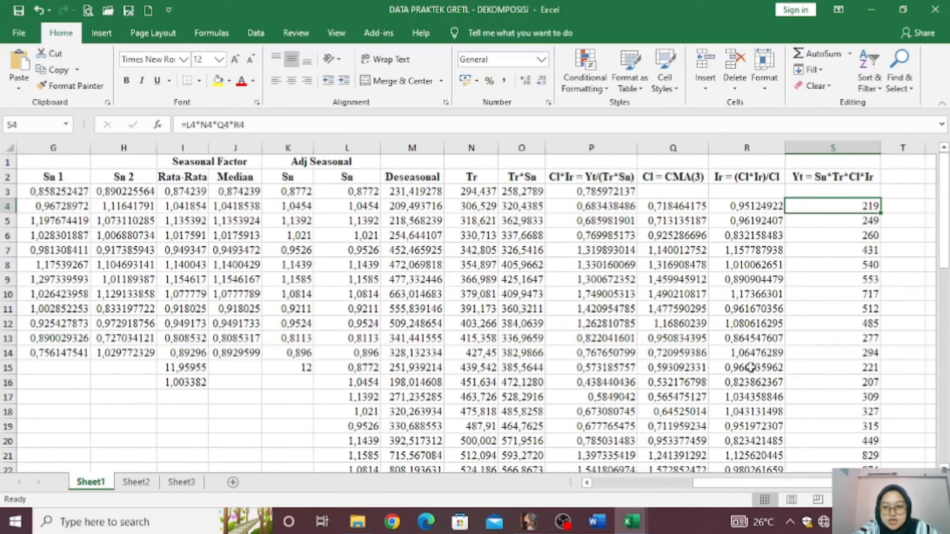
{"action": "scroll", "coordinate": [752, 367], "scroll_direction": "down", "scroll_amount": 7}
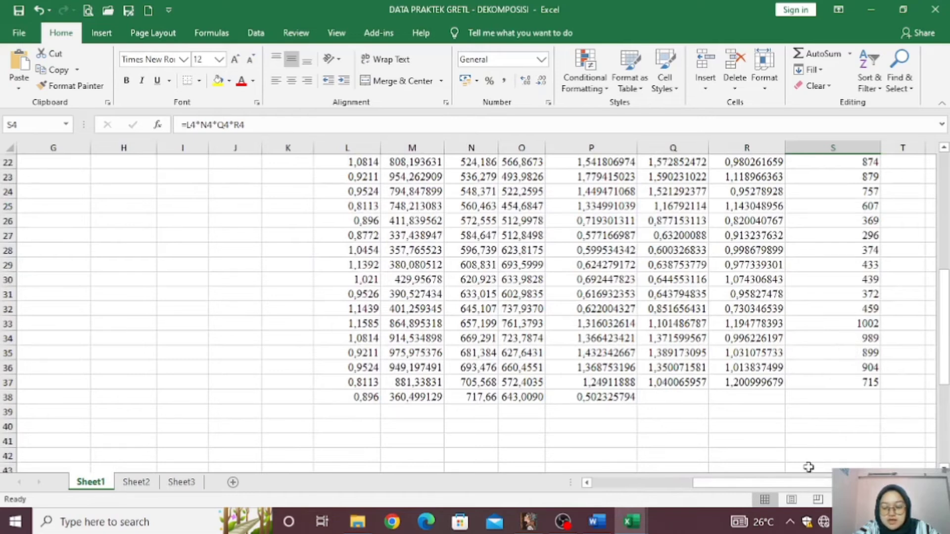
{"action": "left_click_drag", "start_coordinate": [801, 485], "coordinate": [675, 485]}
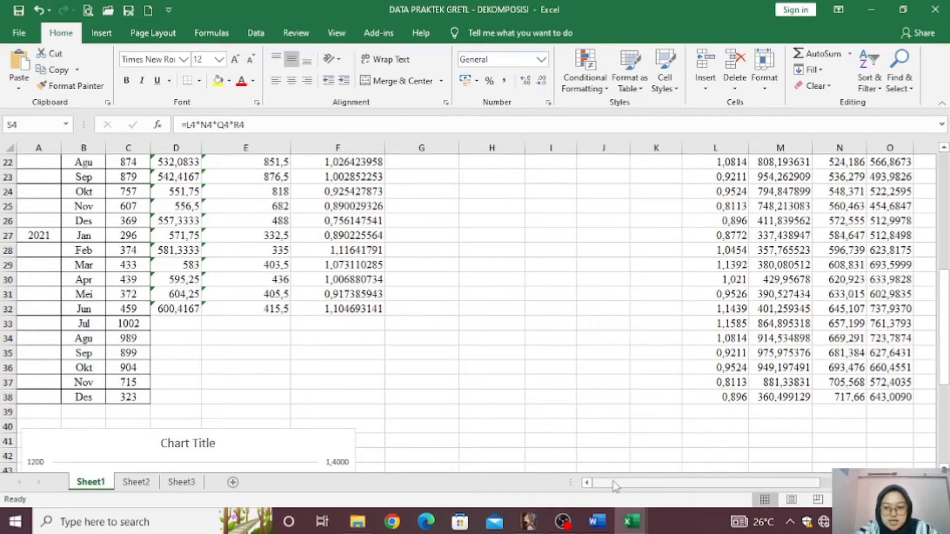
{"action": "left_click_drag", "start_coordinate": [613, 485], "coordinate": [746, 462]}
{"action": "scroll", "coordinate": [855, 297], "scroll_direction": "up", "scroll_amount": 5}
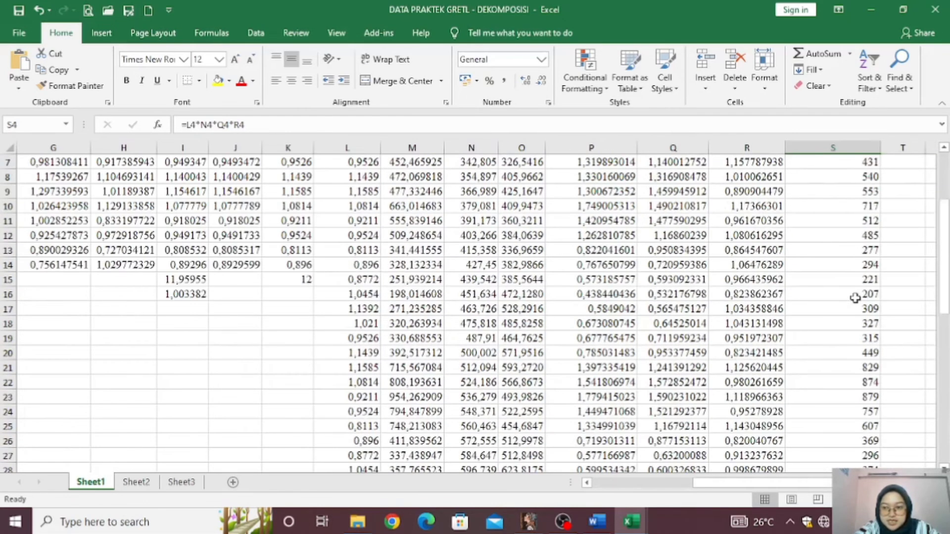
{"action": "scroll", "coordinate": [855, 297], "scroll_direction": "up", "scroll_amount": 2}
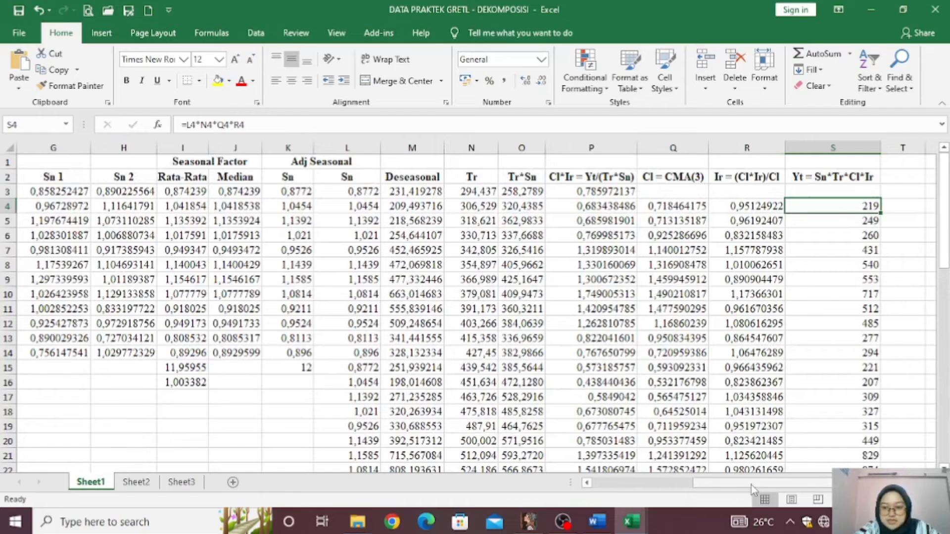
{"action": "left_click_drag", "start_coordinate": [751, 485], "coordinate": [651, 485]}
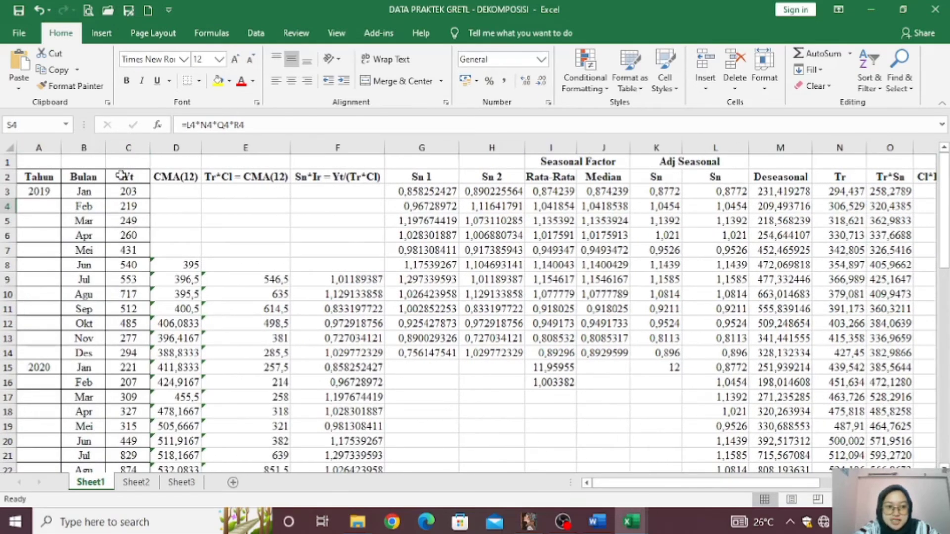
{"action": "scroll", "coordinate": [134, 262], "scroll_direction": "down", "scroll_amount": 10}
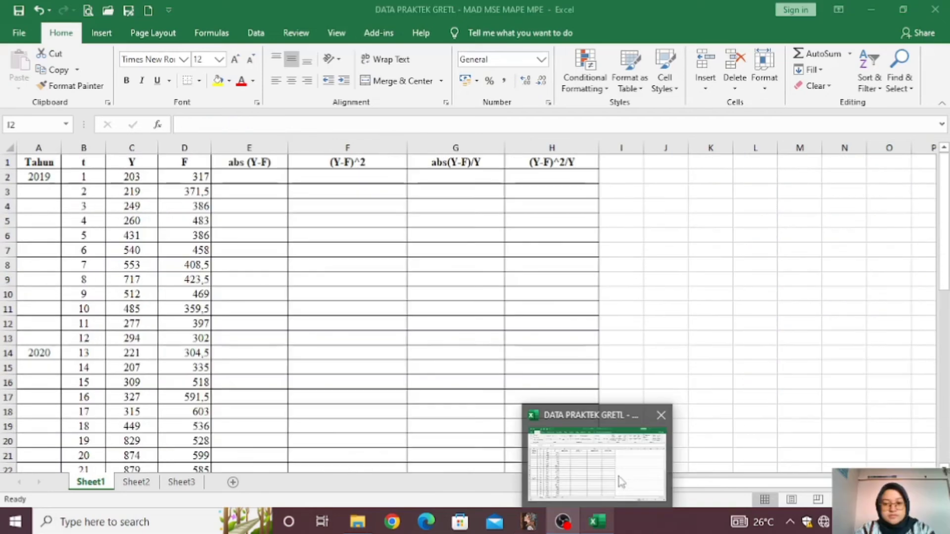
In the DATA PRAKTEK GRETL - MAD MSE MAPE MPE workbook, enter =ABS(C2-D2) in cell E2 and fill it down to row 37
{"action": "left_click", "coordinate": [622, 482]}
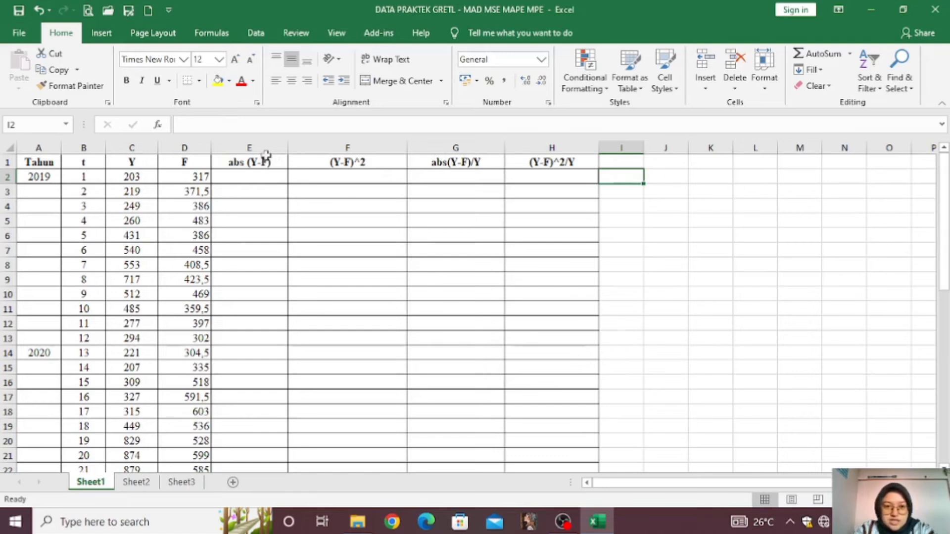
{"action": "left_click", "coordinate": [247, 175]}
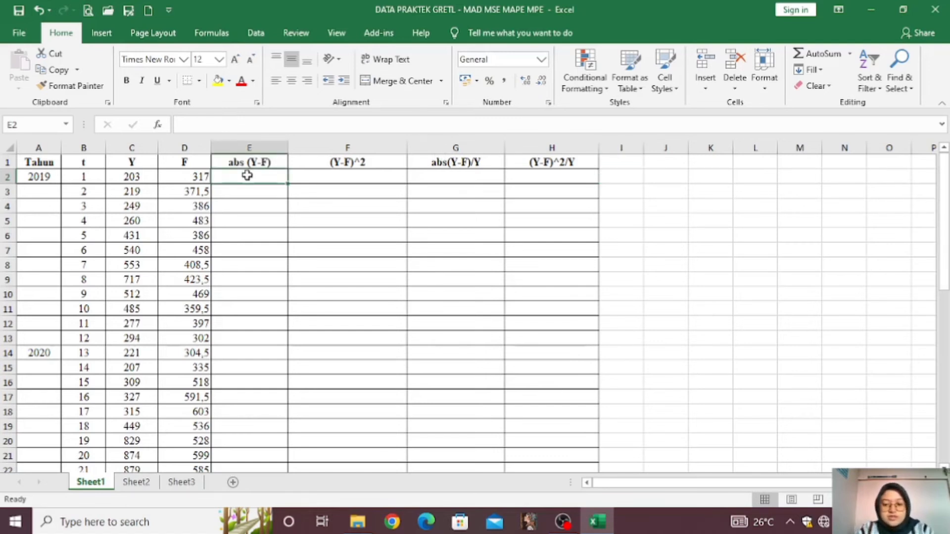
{"action": "type", "text": "="}
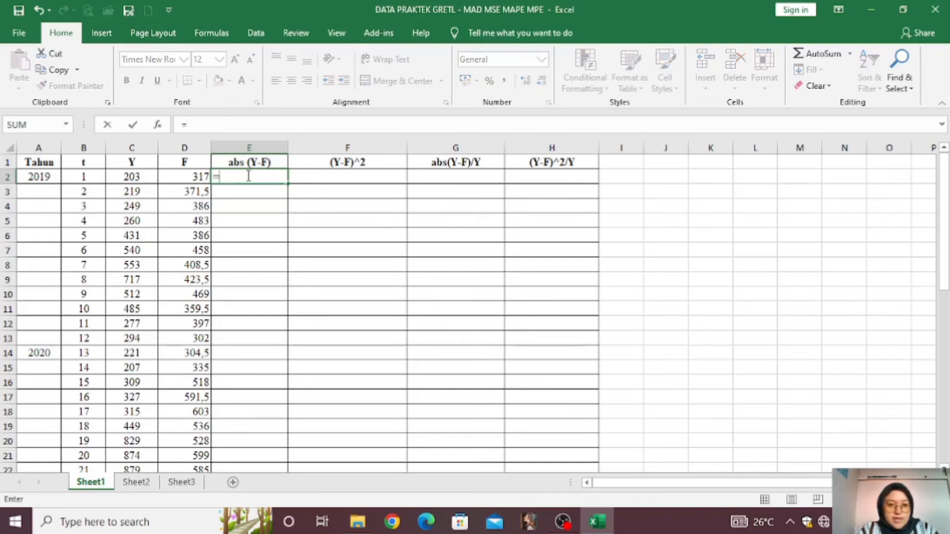
{"action": "type", "text": "abs"}
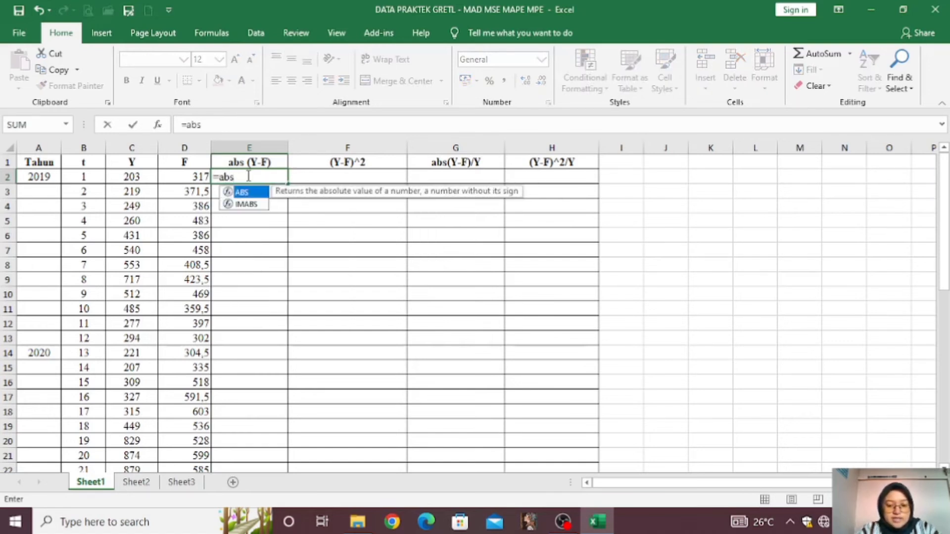
{"action": "type", "text": "("}
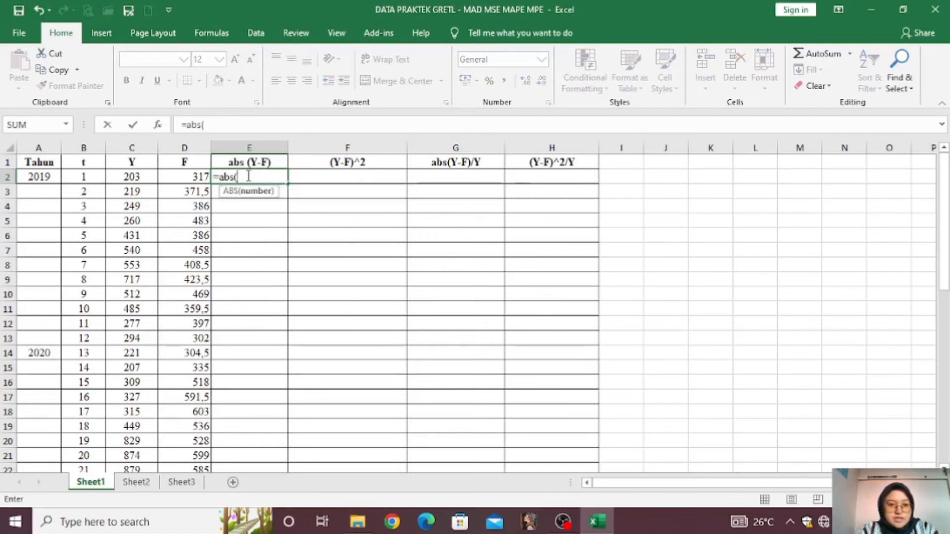
{"action": "left_click", "coordinate": [137, 176]}
{"action": "type", "text": "-"}
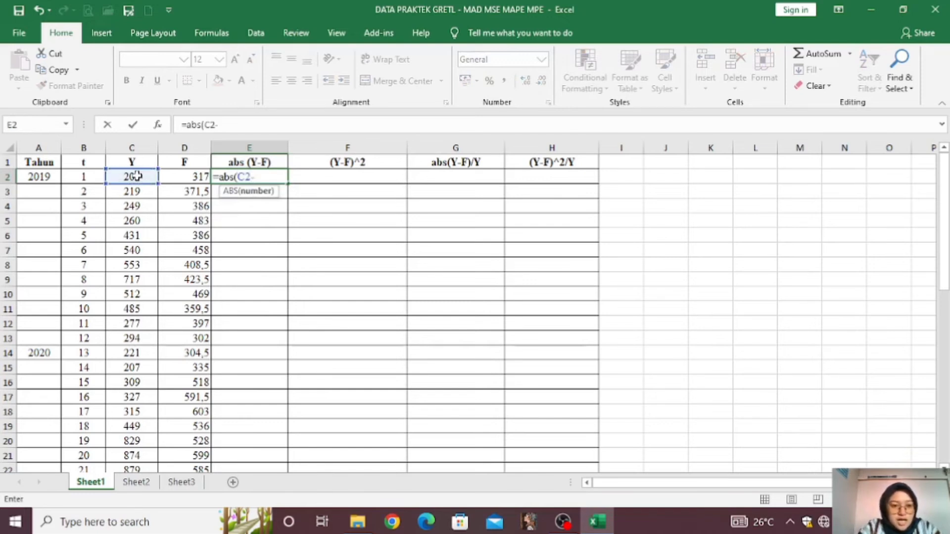
{"action": "left_click", "coordinate": [183, 179]}
{"action": "type", "text": ")"}
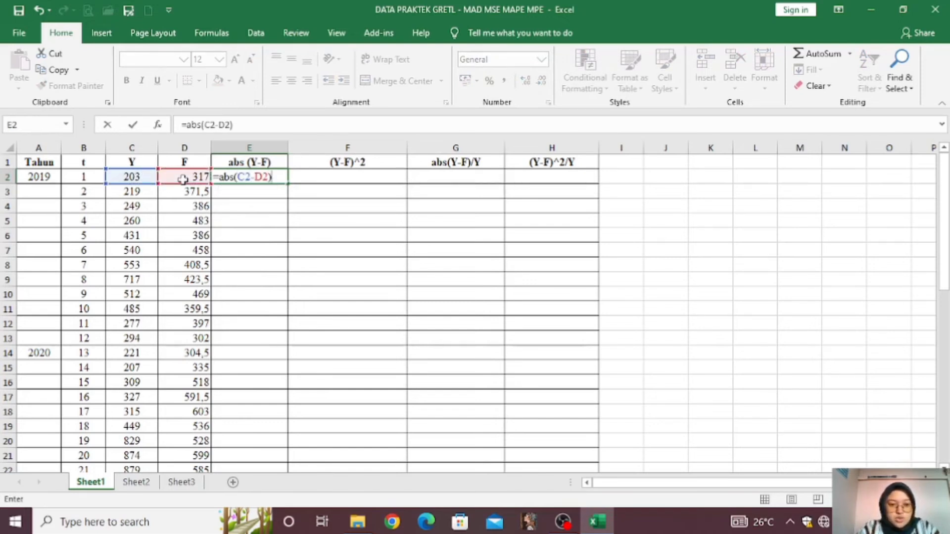
{"action": "key", "text": "Return"}
{"action": "left_click", "coordinate": [249, 177]}
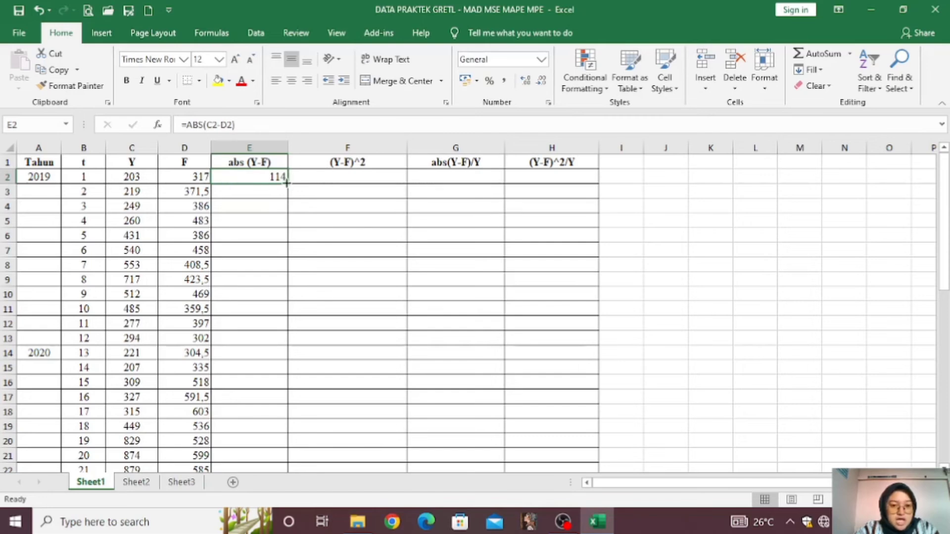
{"action": "left_click_drag", "start_coordinate": [288, 182], "coordinate": [265, 430]}
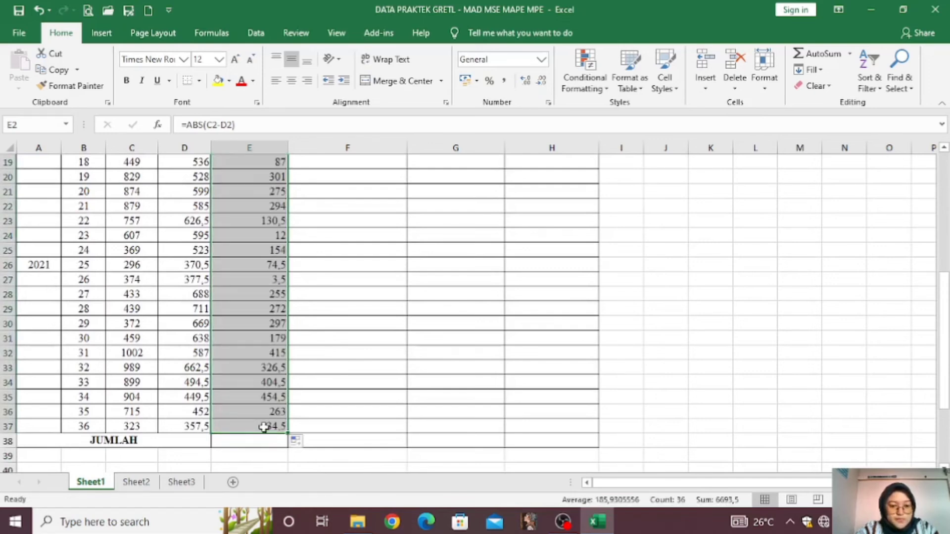
Total the abs (Y-F) column in the JUMLAH row by entering =SUM(E2:E37) in cell E38
{"action": "scroll", "coordinate": [262, 402], "scroll_direction": "down", "scroll_amount": 1}
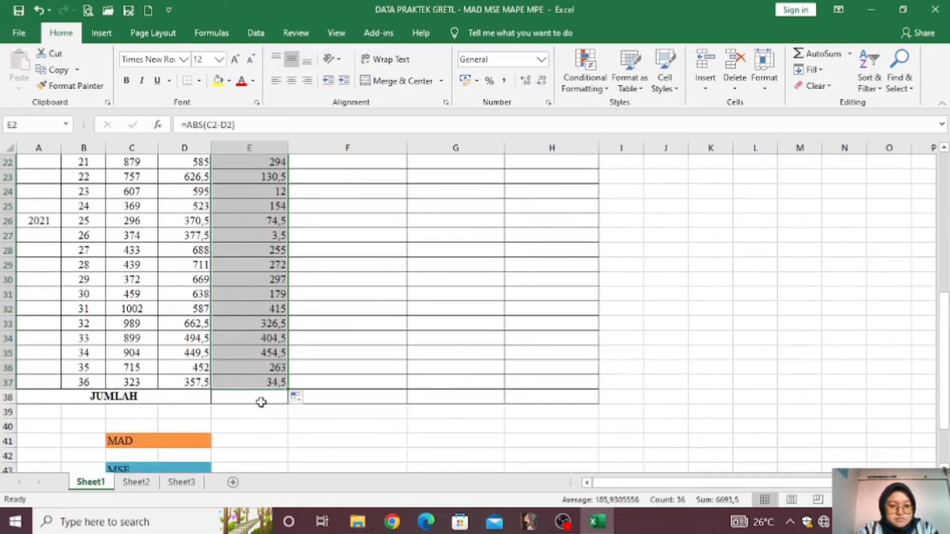
{"action": "left_click", "coordinate": [263, 396]}
{"action": "type", "text": "=sum("}
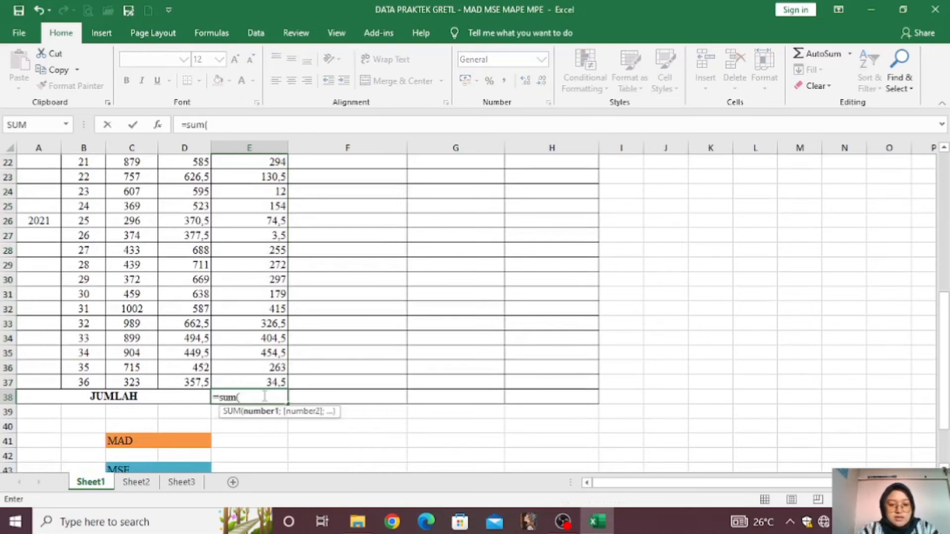
{"action": "scroll", "coordinate": [277, 289], "scroll_direction": "up", "scroll_amount": 7}
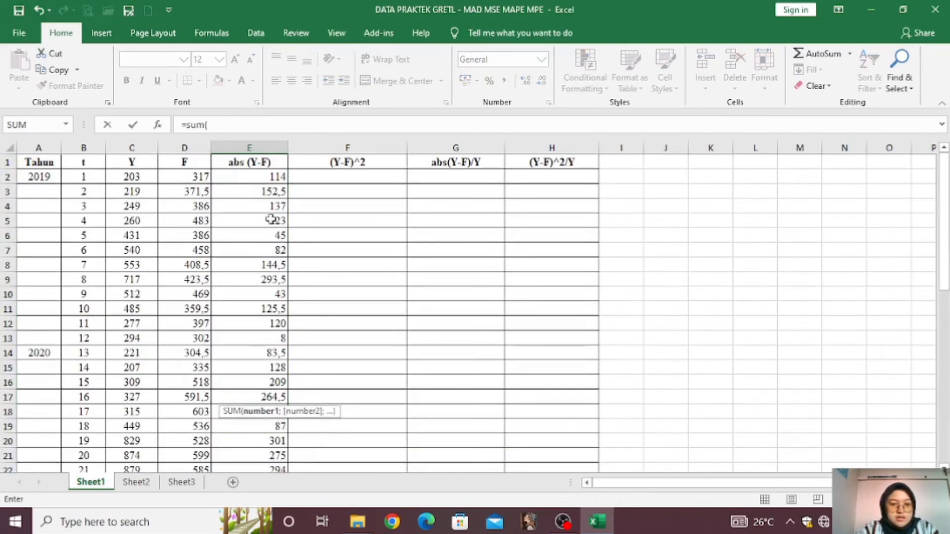
{"action": "left_click_drag", "start_coordinate": [268, 174], "coordinate": [259, 426]}
{"action": "type", "text": ")"}
{"action": "key", "text": "Return"}
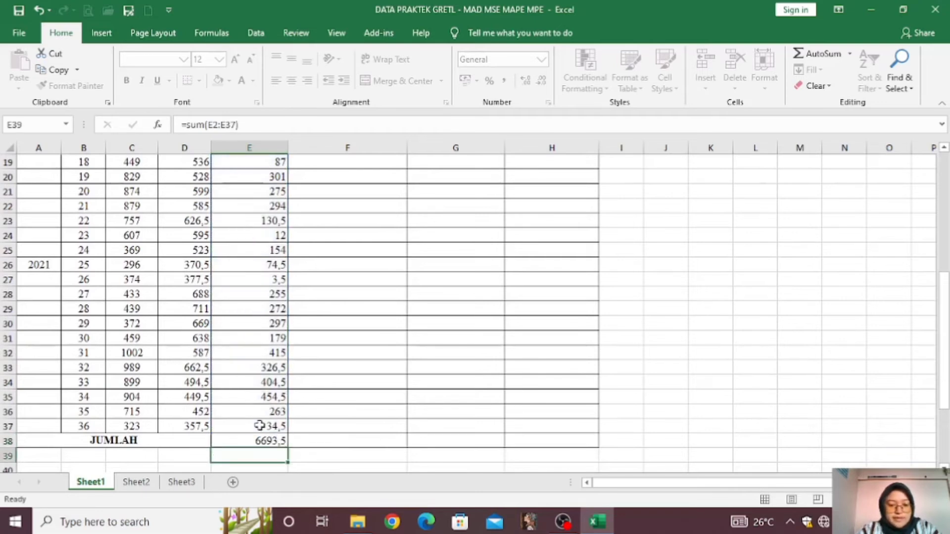
Calculate the MAD in cell D41 with the formula =E38/B37
{"action": "scroll", "coordinate": [310, 441], "scroll_direction": "down", "scroll_amount": 3}
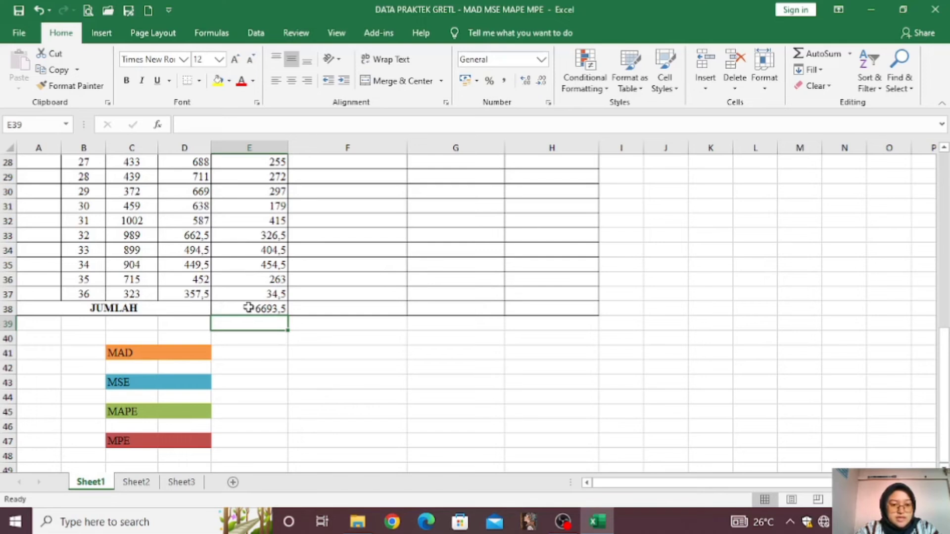
{"action": "left_click", "coordinate": [196, 353]}
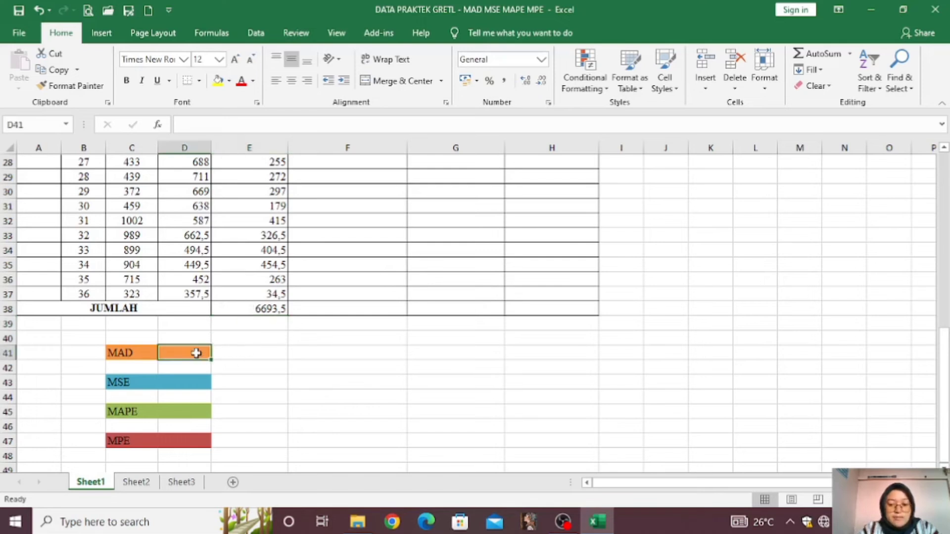
{"action": "type", "text": "="}
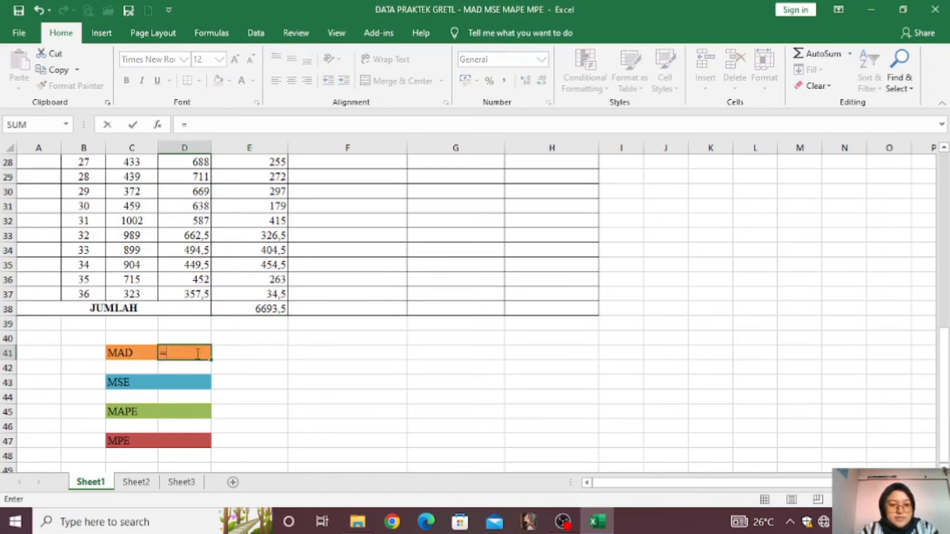
{"action": "left_click", "coordinate": [268, 310]}
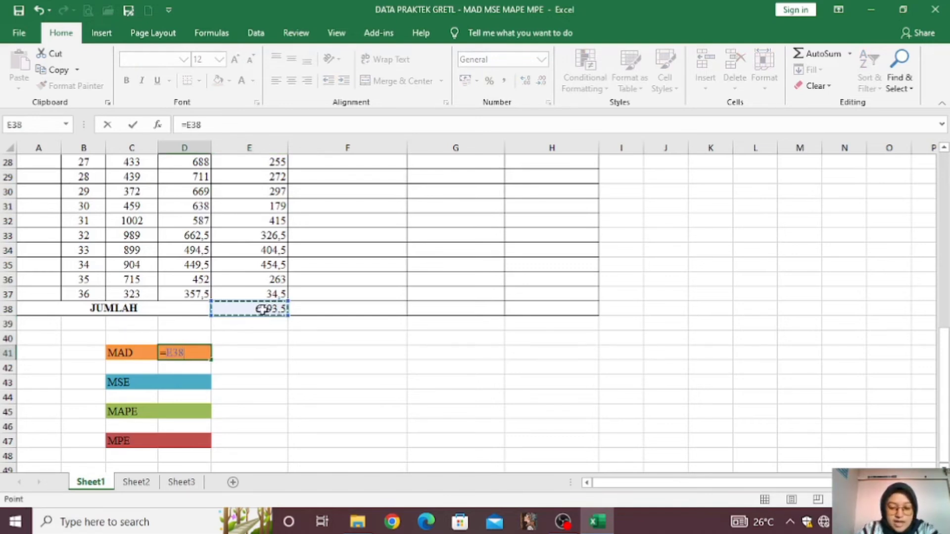
{"action": "type", "text": "/"}
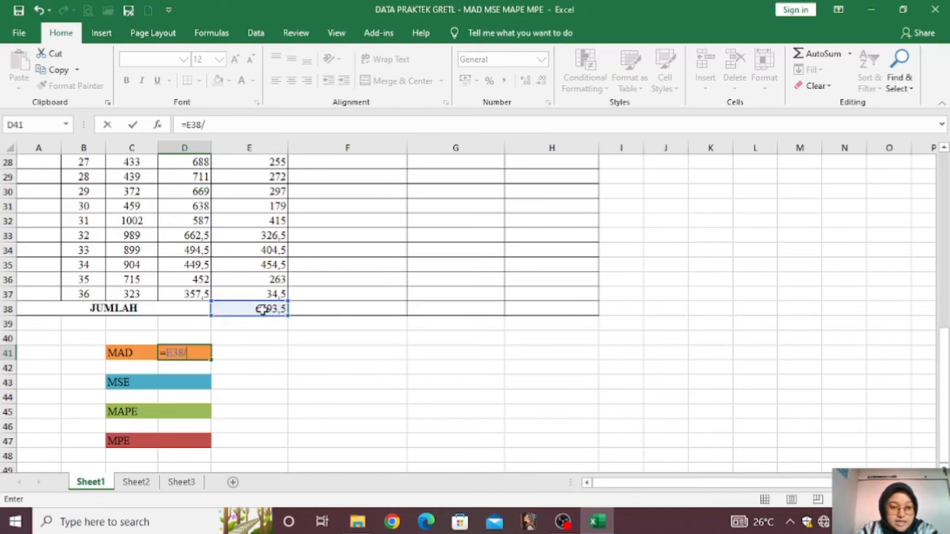
{"action": "left_click", "coordinate": [89, 293]}
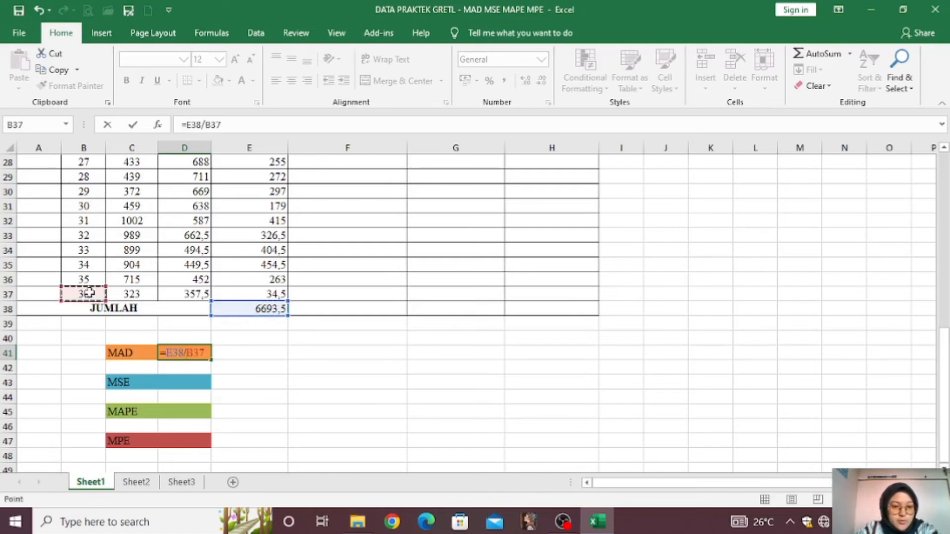
{"action": "key", "text": "Return"}
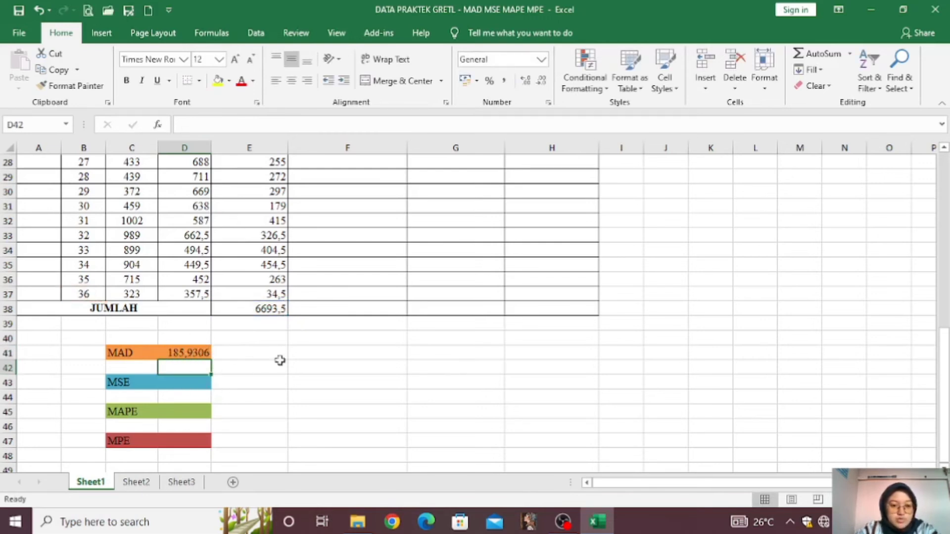
Enter =(C2-D2)^2 in cell F2 of the (Y-F)^2 column and fill it down to row 37
{"action": "scroll", "coordinate": [280, 361], "scroll_direction": "up", "scroll_amount": 4}
{"action": "scroll", "coordinate": [280, 360], "scroll_direction": "down", "scroll_amount": 5}
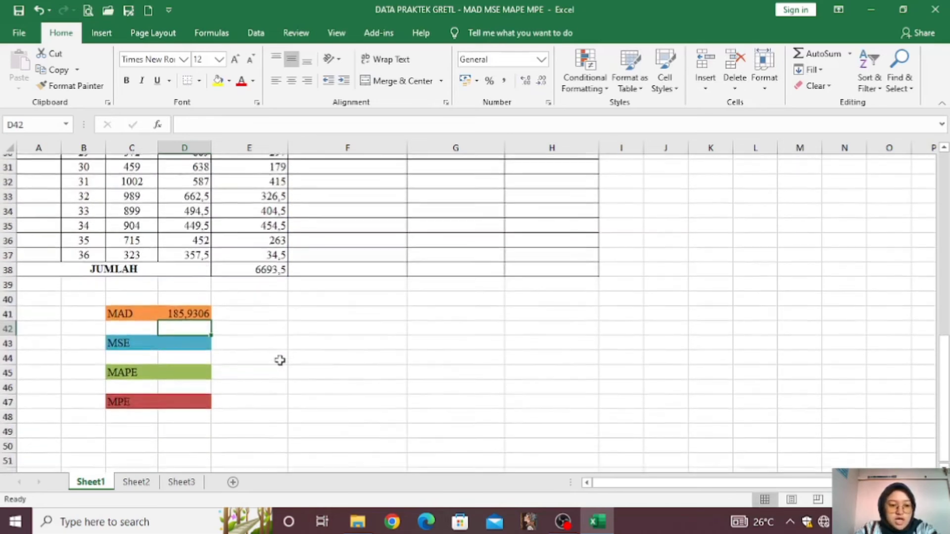
{"action": "scroll", "coordinate": [275, 335], "scroll_direction": "up", "scroll_amount": 2}
{"action": "scroll", "coordinate": [274, 335], "scroll_direction": "up", "scroll_amount": 8}
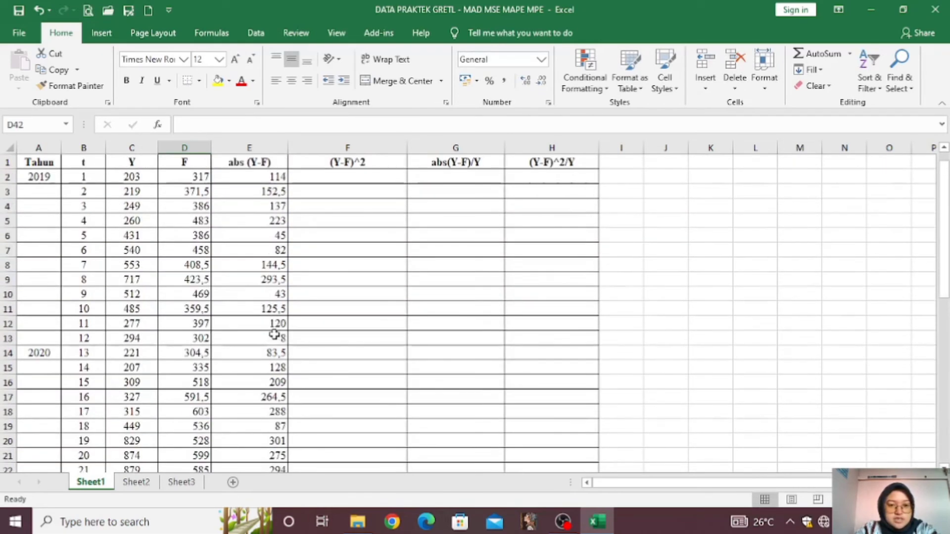
{"action": "left_click", "coordinate": [354, 174]}
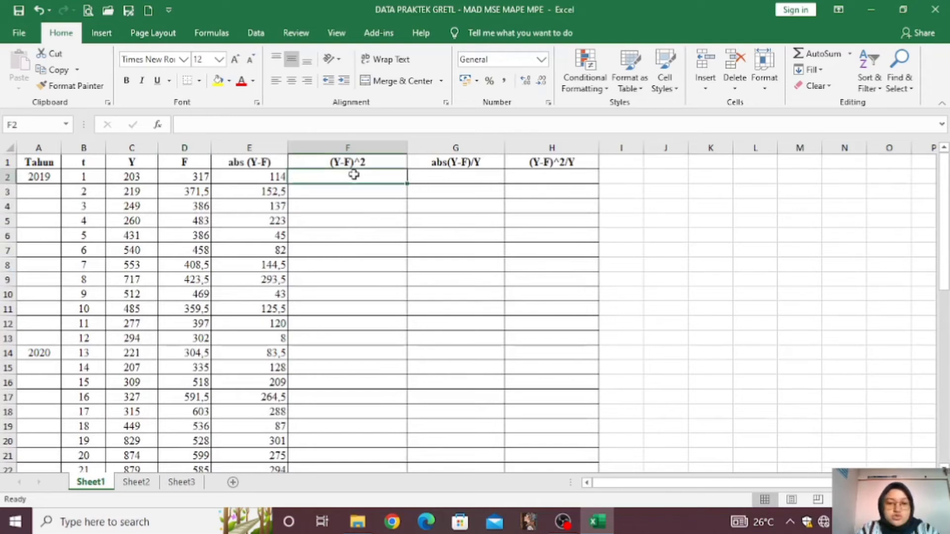
{"action": "type", "text": "=("}
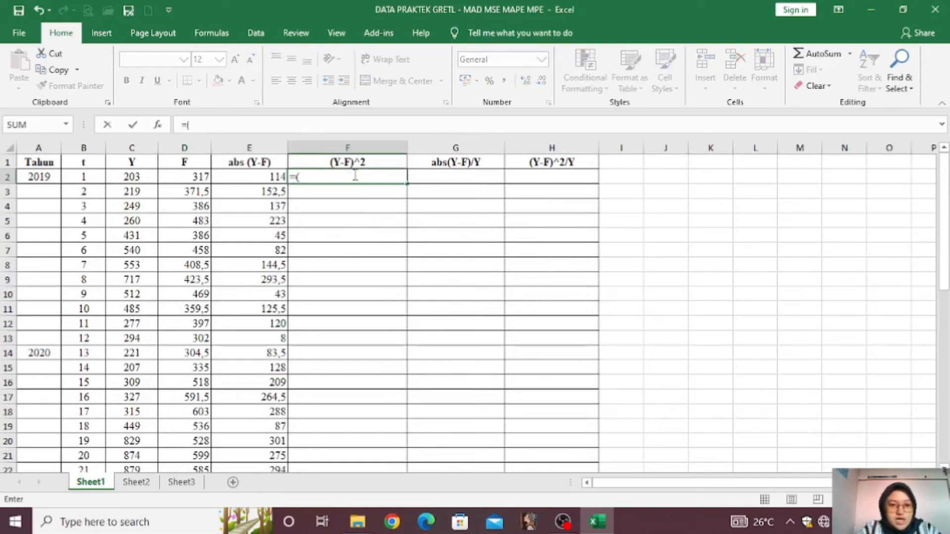
{"action": "left_click", "coordinate": [131, 179]}
{"action": "type", "text": "-"}
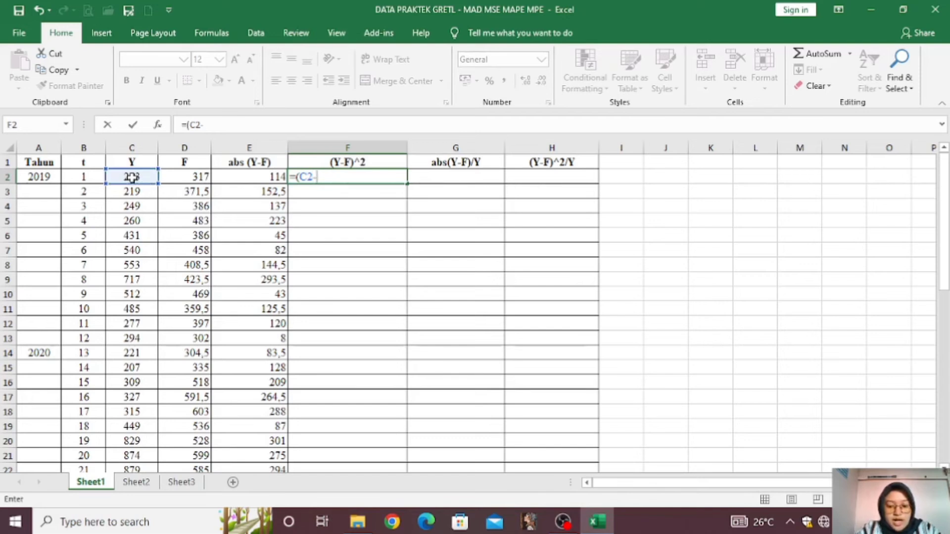
{"action": "left_click", "coordinate": [190, 177]}
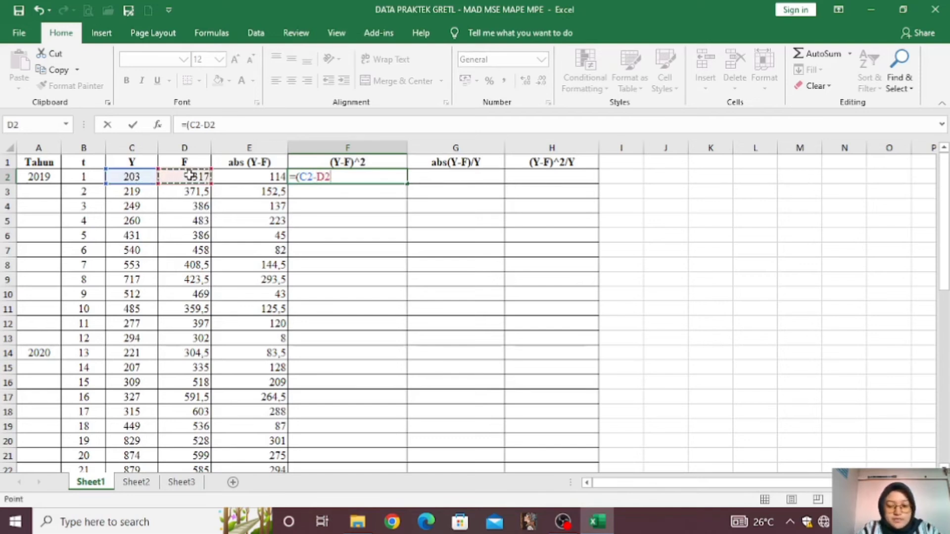
{"action": "type", "text": ")^2"}
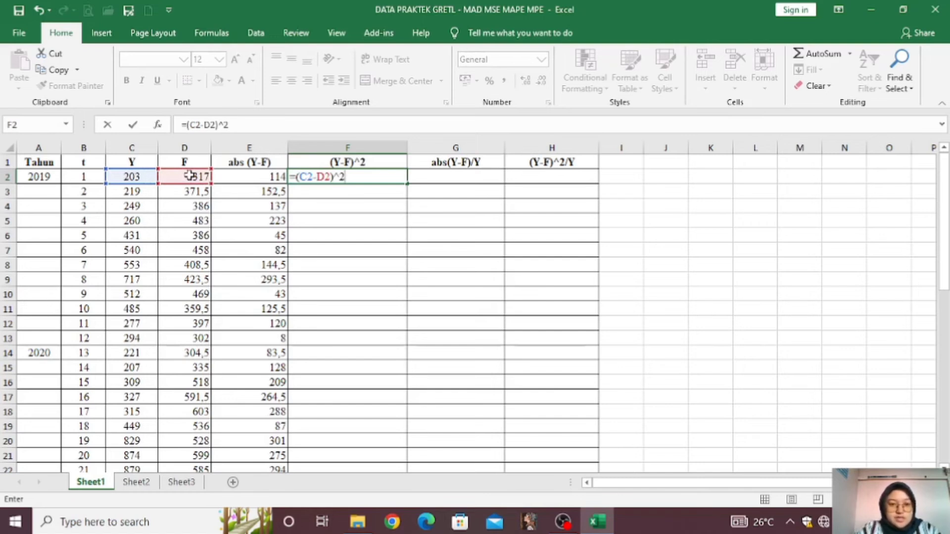
{"action": "key", "text": "Return"}
{"action": "left_click", "coordinate": [357, 175]}
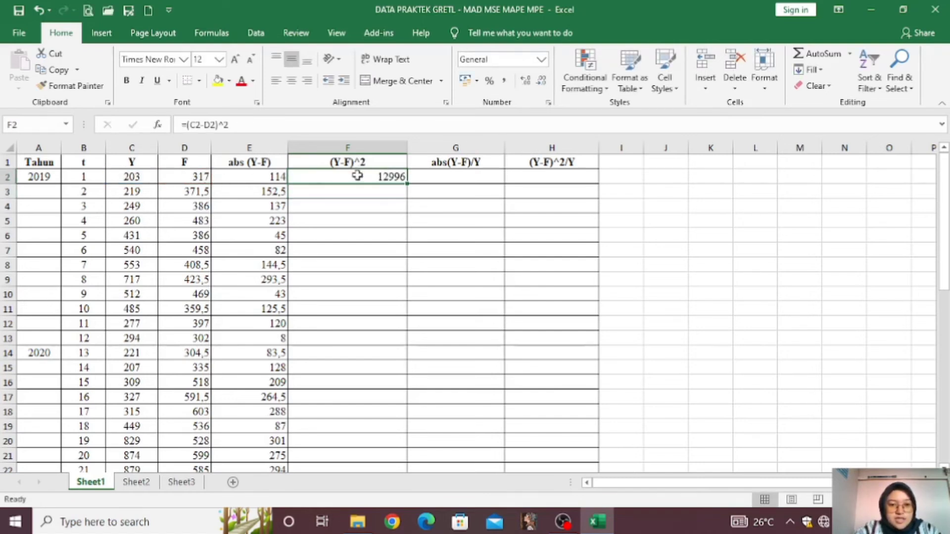
{"action": "left_click_drag", "start_coordinate": [404, 176], "coordinate": [376, 430]}
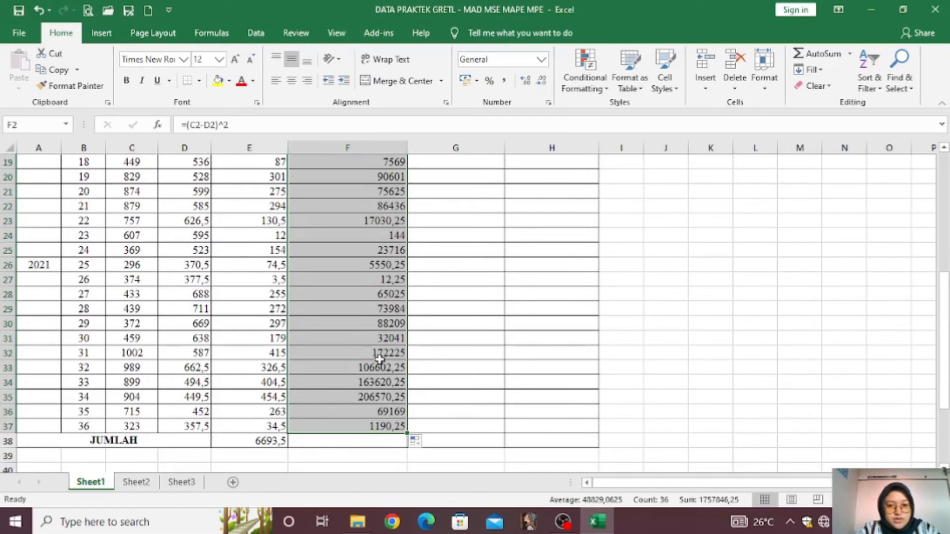
Total the (Y-F)^2 column in the JUMLAH row by entering =SUM(F2:F37) in cell F38
{"action": "left_click", "coordinate": [357, 442]}
{"action": "type", "text": "="}
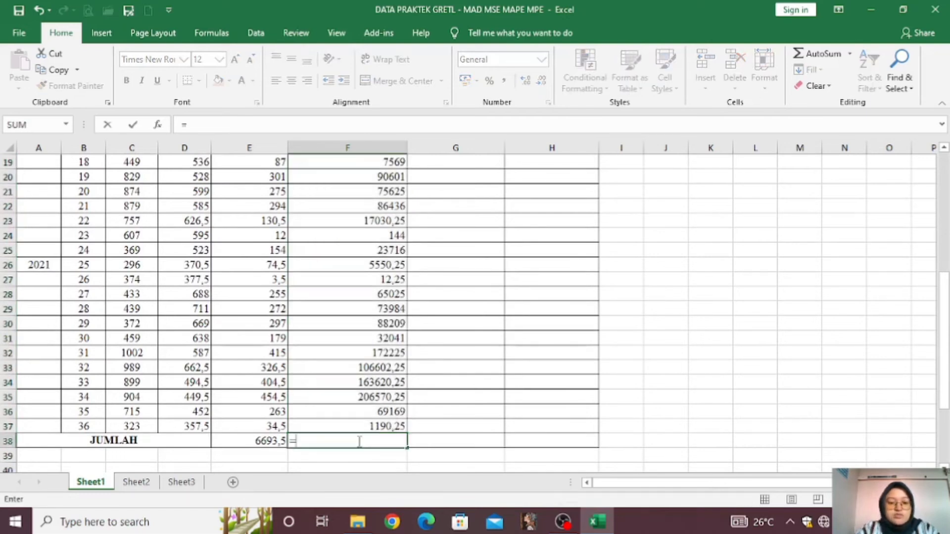
{"action": "type", "text": "sum("}
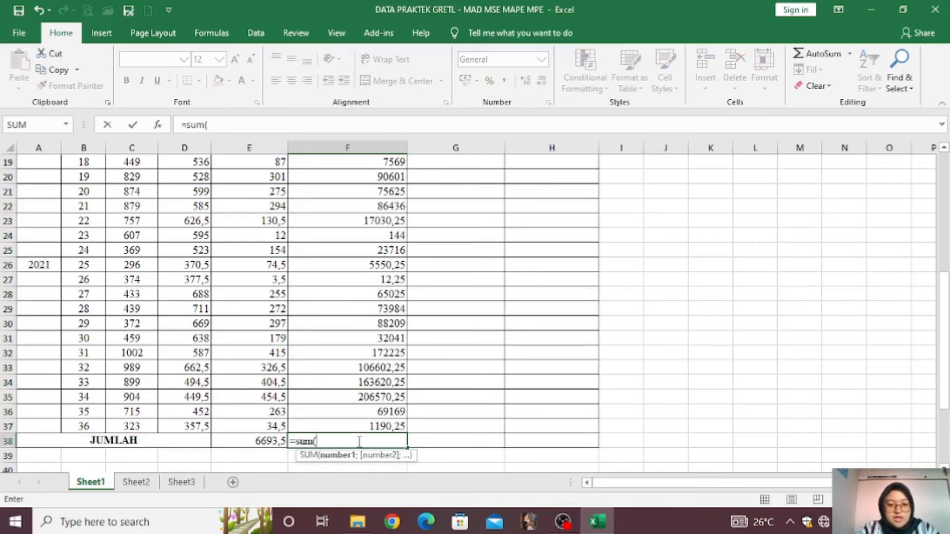
{"action": "scroll", "coordinate": [352, 411], "scroll_direction": "up", "scroll_amount": 6}
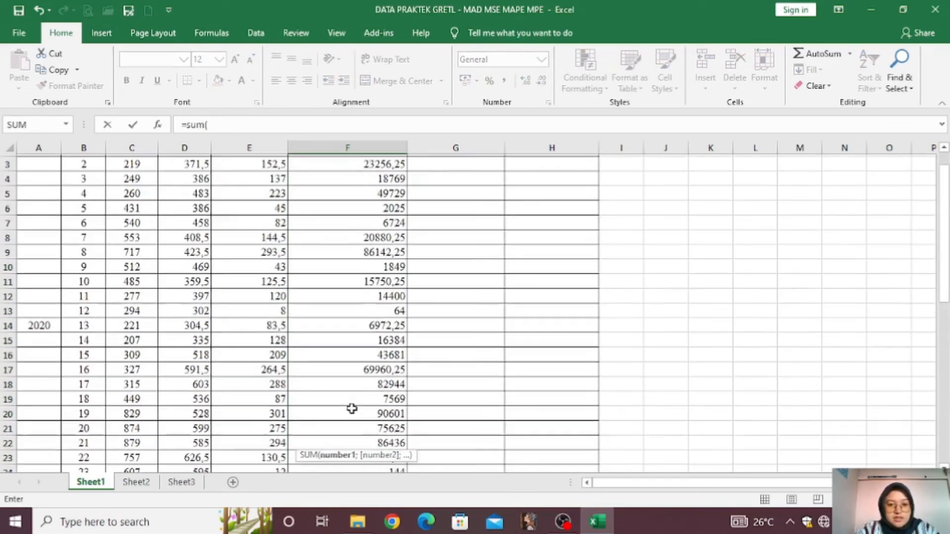
{"action": "left_click_drag", "start_coordinate": [372, 177], "coordinate": [372, 420]}
{"action": "type", "text": ")"}
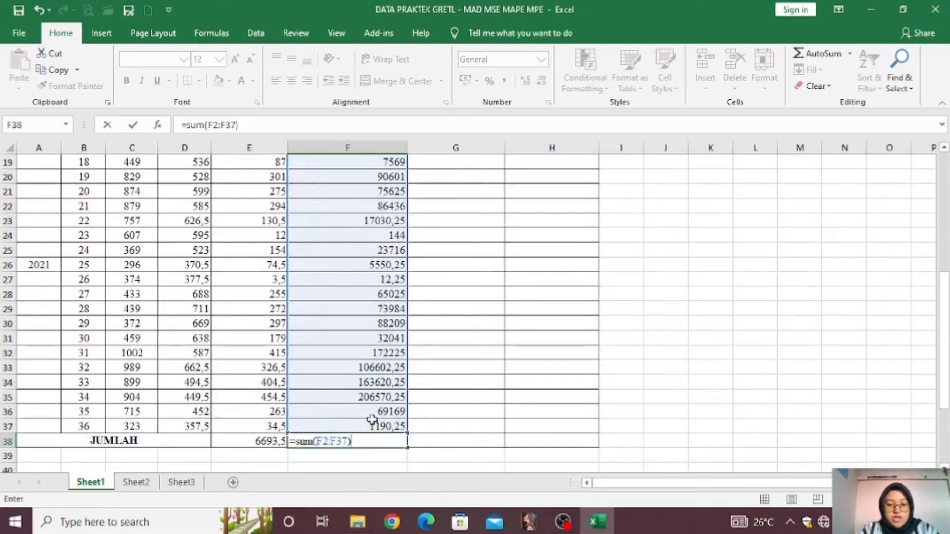
{"action": "key", "text": "Return"}
Calculate the MSE in cell D43 with the formula =F38/B37
{"action": "scroll", "coordinate": [366, 416], "scroll_direction": "down", "scroll_amount": 2}
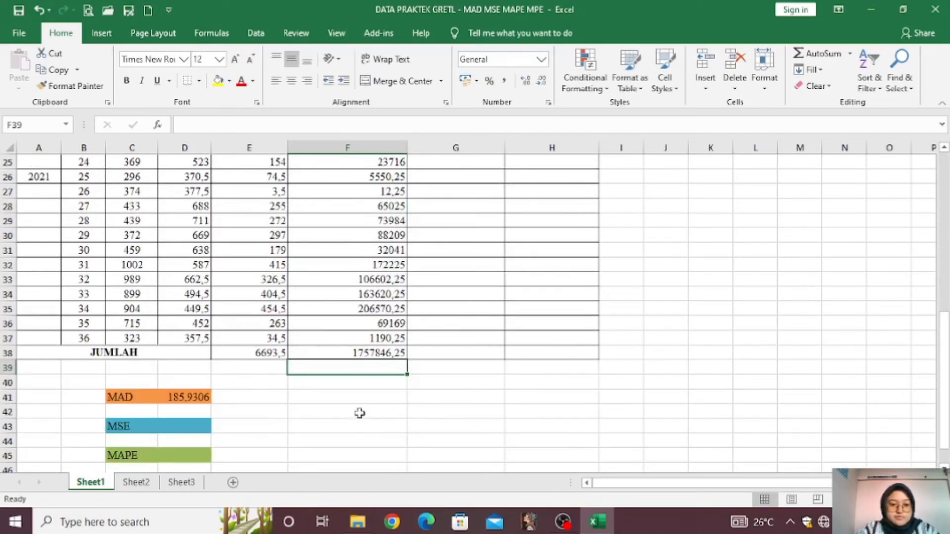
{"action": "left_click", "coordinate": [197, 427]}
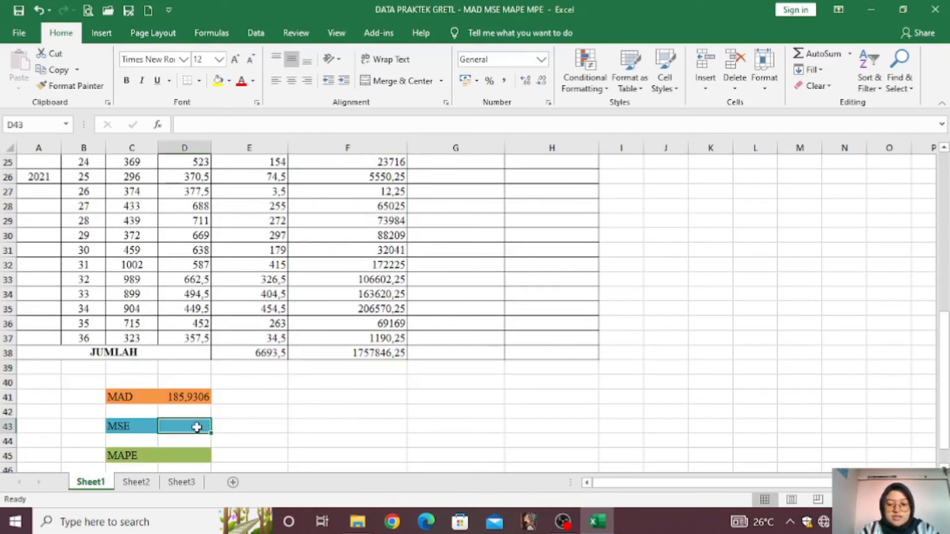
{"action": "type", "text": "="}
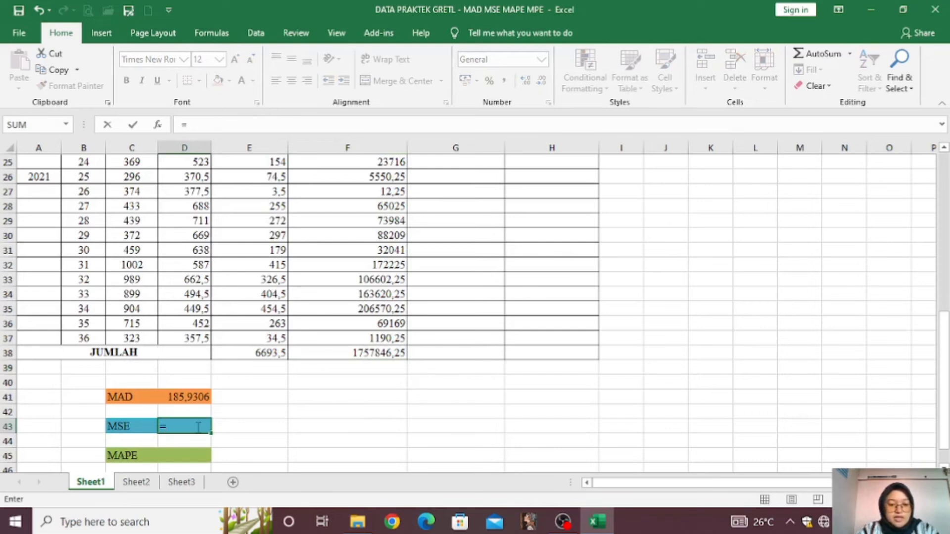
{"action": "left_click", "coordinate": [338, 352]}
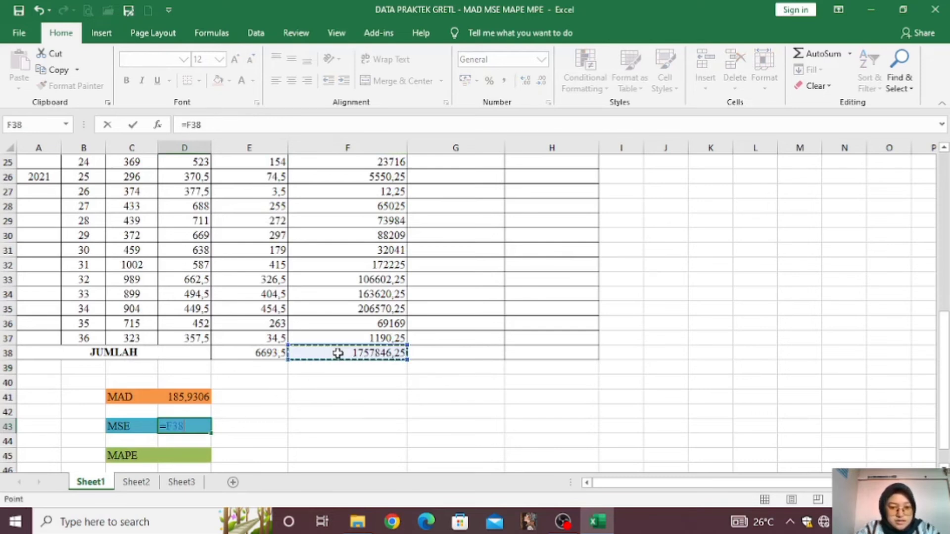
{"action": "type", "text": "/"}
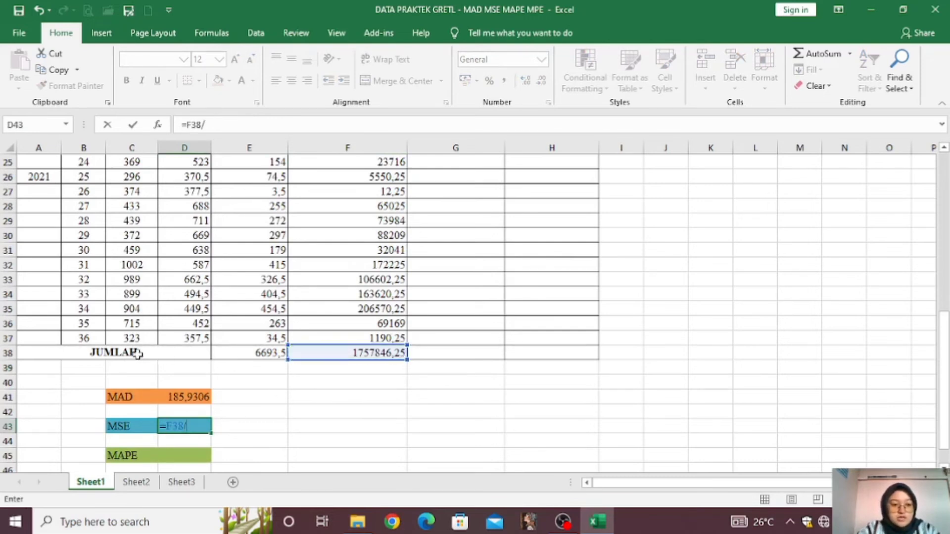
{"action": "left_click", "coordinate": [86, 340]}
{"action": "key", "text": "Return"}
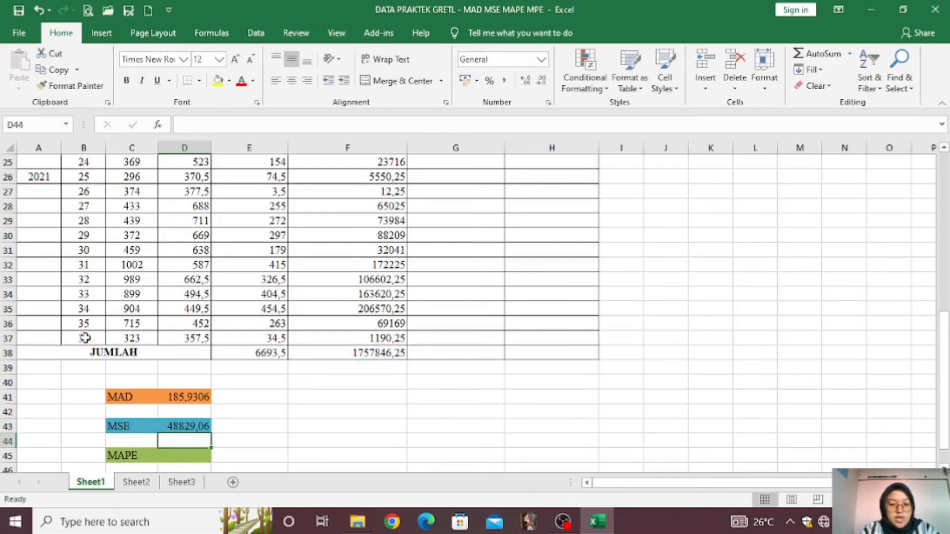
Enter =ABS(C2-D2)/C2 in cell G2 of the abs(Y-F)/Y column and fill it down to row 37
{"action": "scroll", "coordinate": [401, 389], "scroll_direction": "up", "scroll_amount": 8}
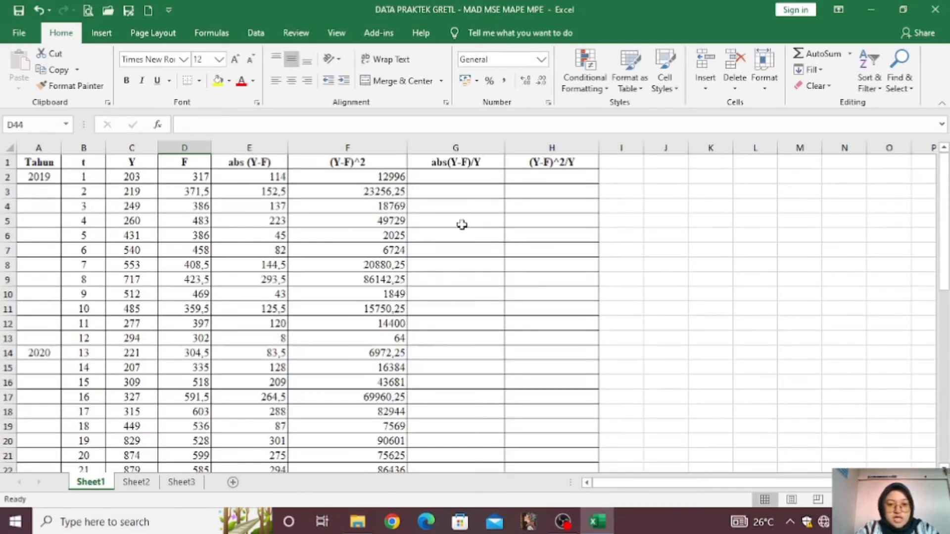
{"action": "left_click", "coordinate": [461, 175]}
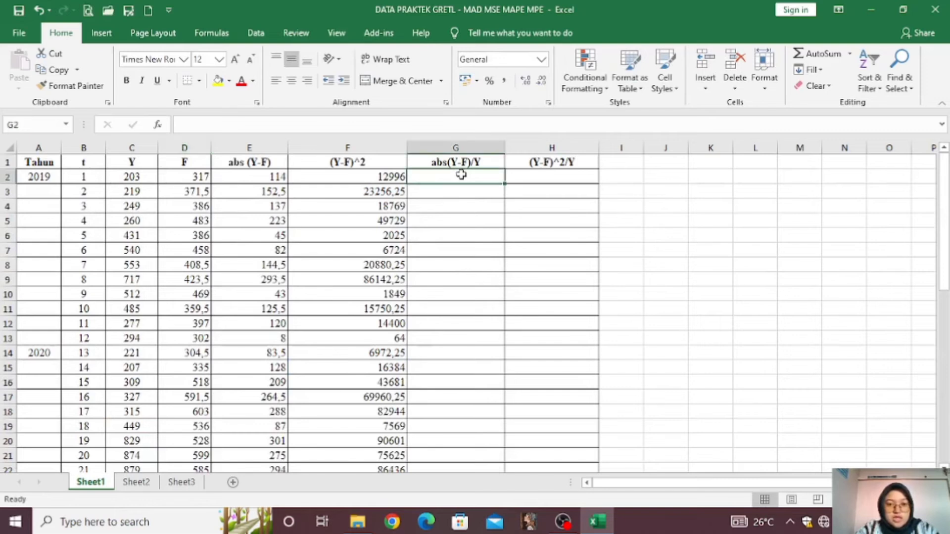
{"action": "type", "text": "="}
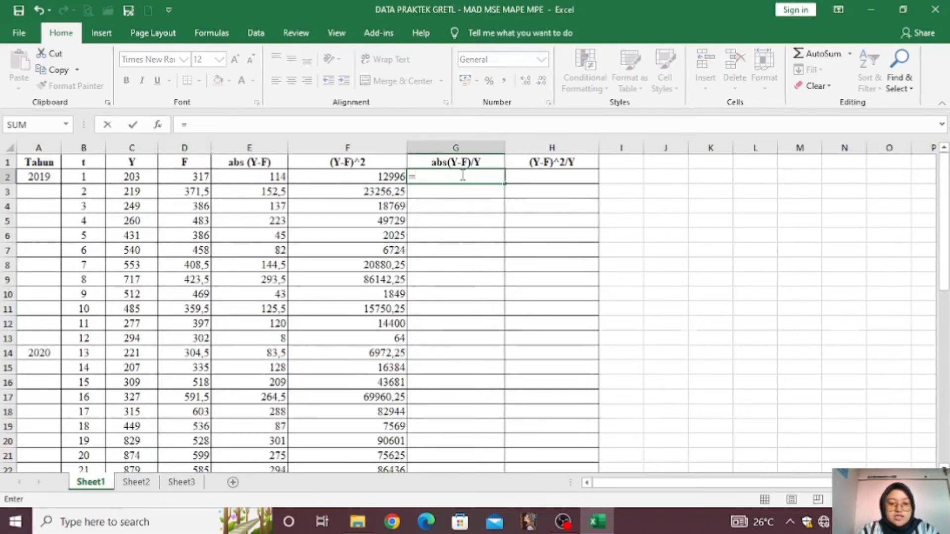
{"action": "type", "text": "abs"}
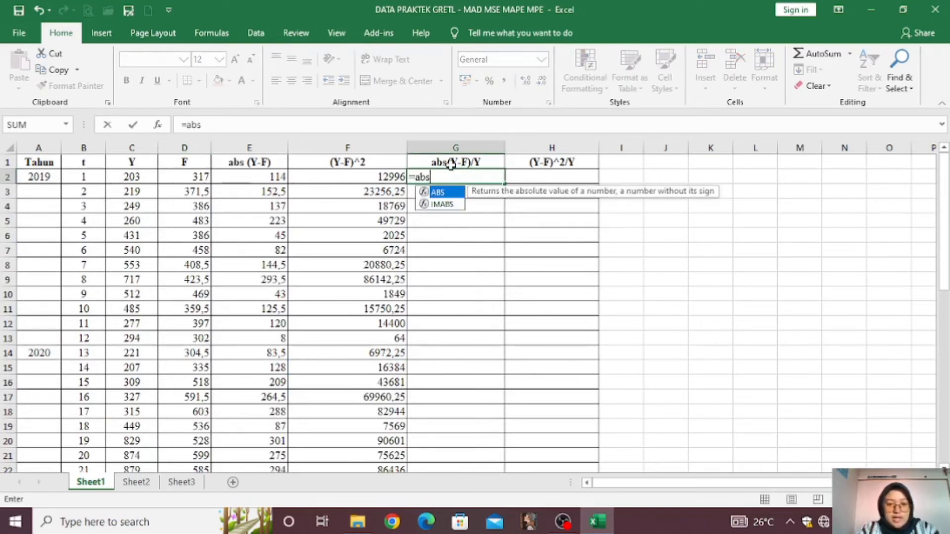
{"action": "type", "text": "("}
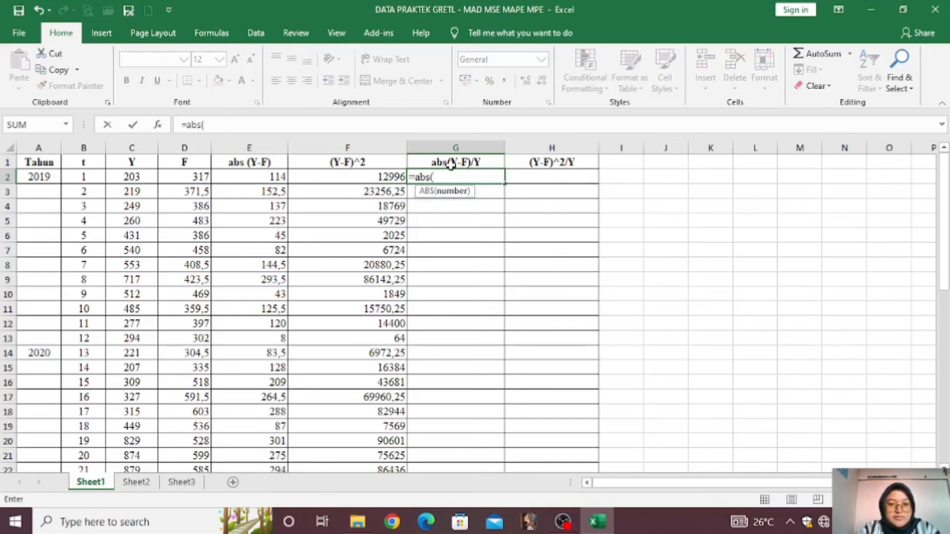
{"action": "left_click", "coordinate": [143, 181]}
{"action": "type", "text": "-"}
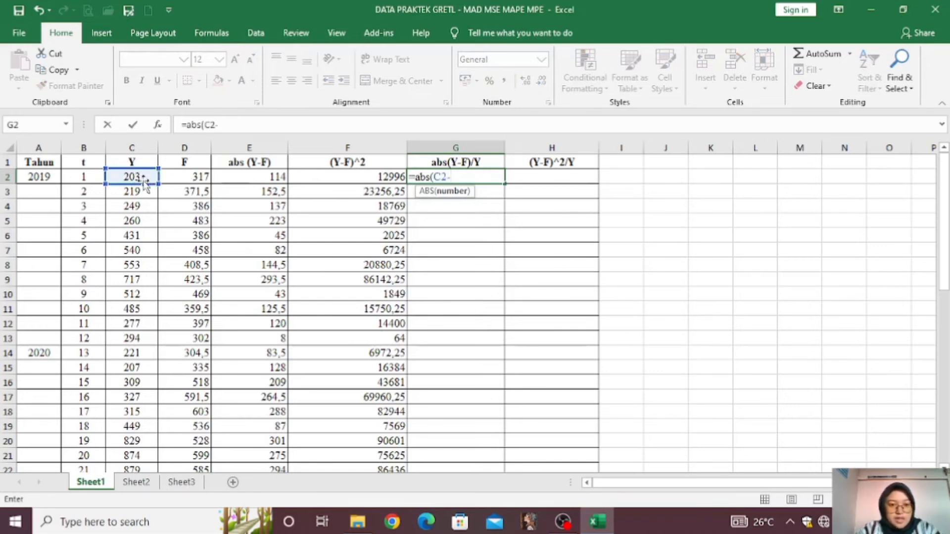
{"action": "left_click", "coordinate": [199, 176]}
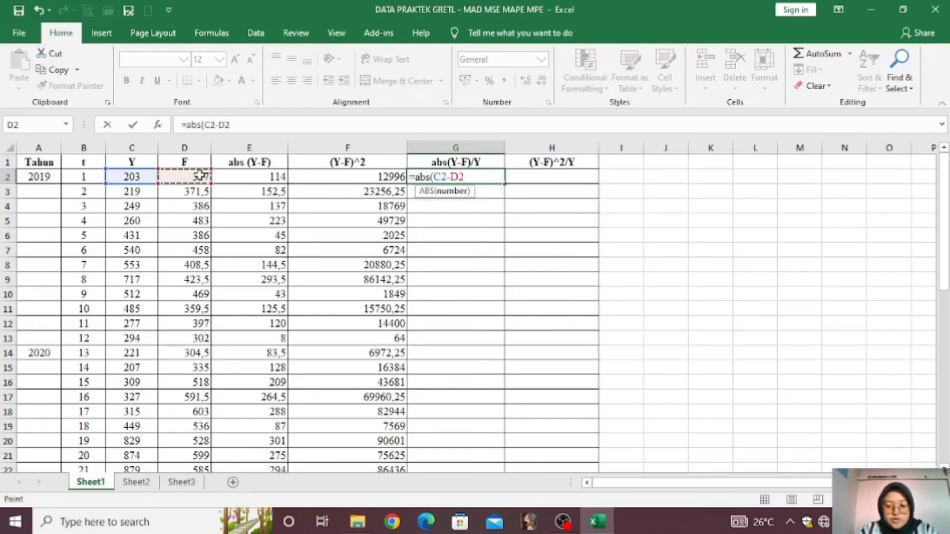
{"action": "type", "text": ")"}
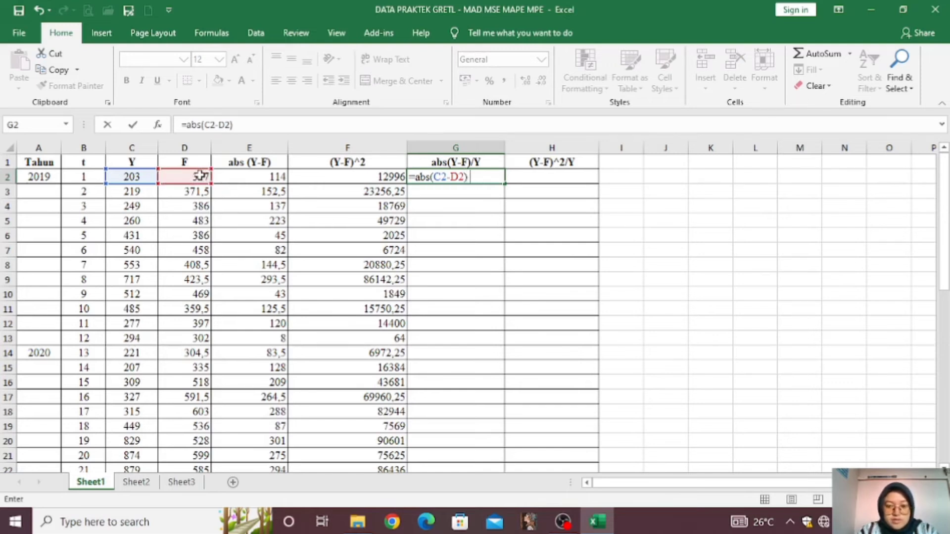
{"action": "type", "text": "/"}
{"action": "left_click", "coordinate": [149, 176]}
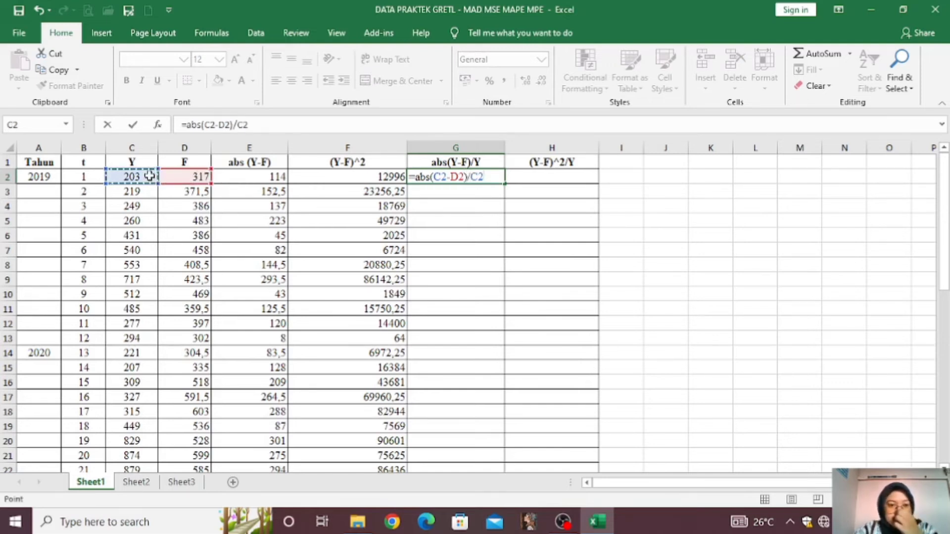
{"action": "key", "text": "Return"}
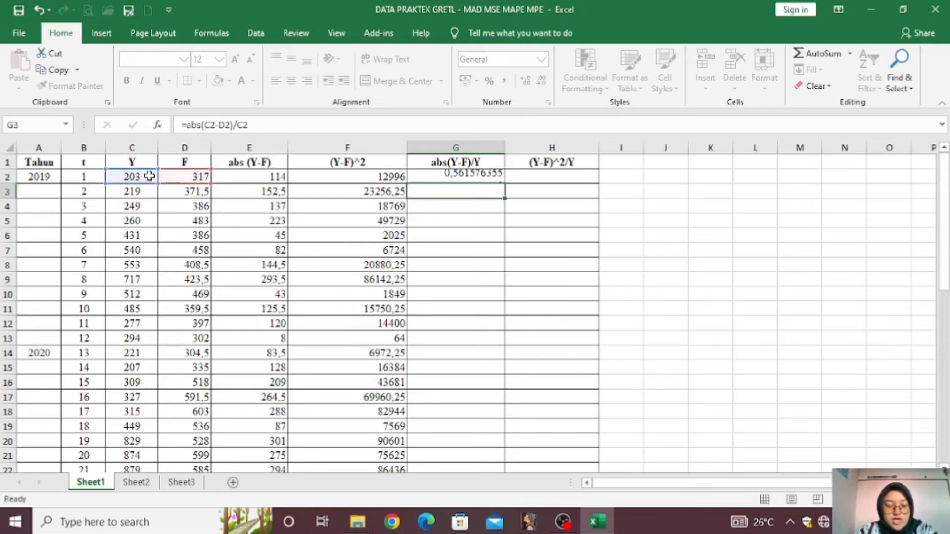
{"action": "left_click", "coordinate": [499, 180]}
{"action": "left_click_drag", "start_coordinate": [503, 183], "coordinate": [488, 433]}
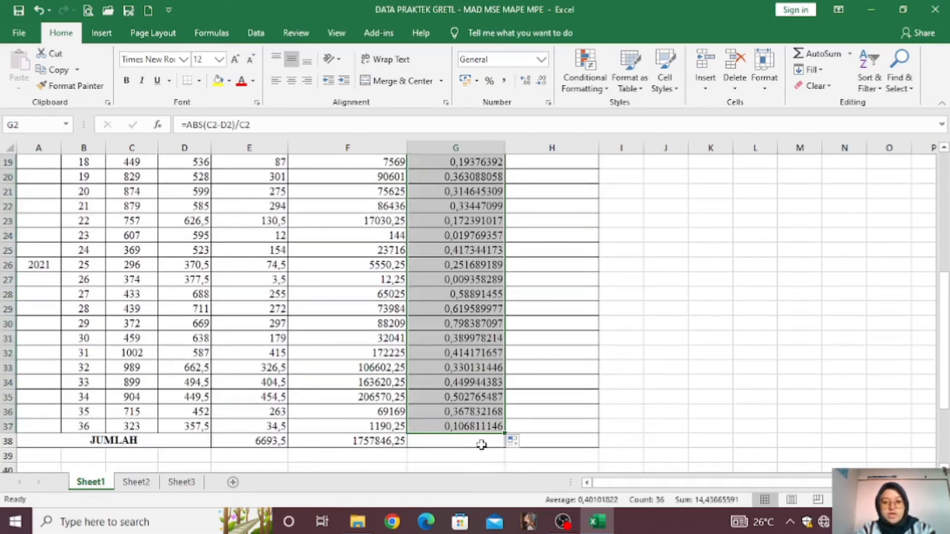
Total the abs(Y-F)/Y column in the JUMLAH row by entering =SUM(G2:G37) in cell G38
{"action": "left_click", "coordinate": [481, 445]}
{"action": "type", "text": "=sum("}
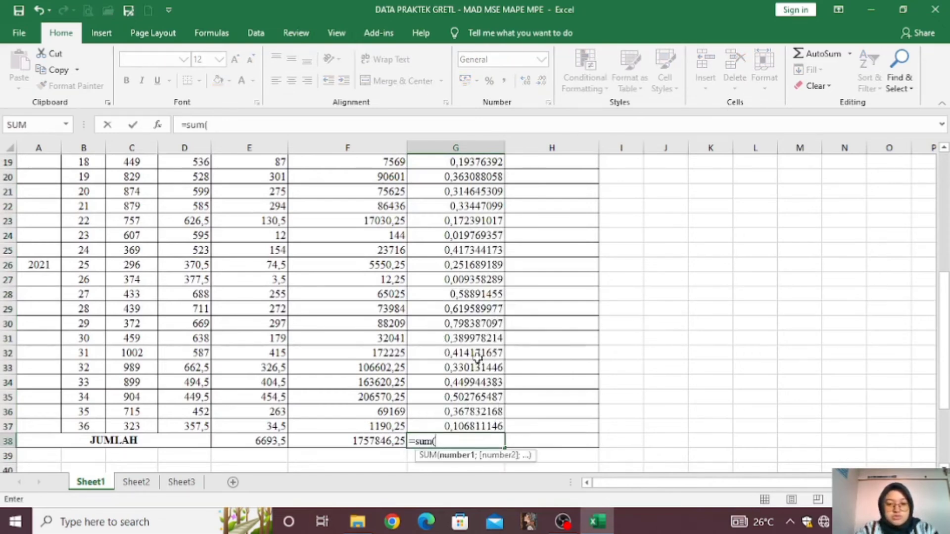
{"action": "scroll", "coordinate": [477, 357], "scroll_direction": "up", "scroll_amount": 6}
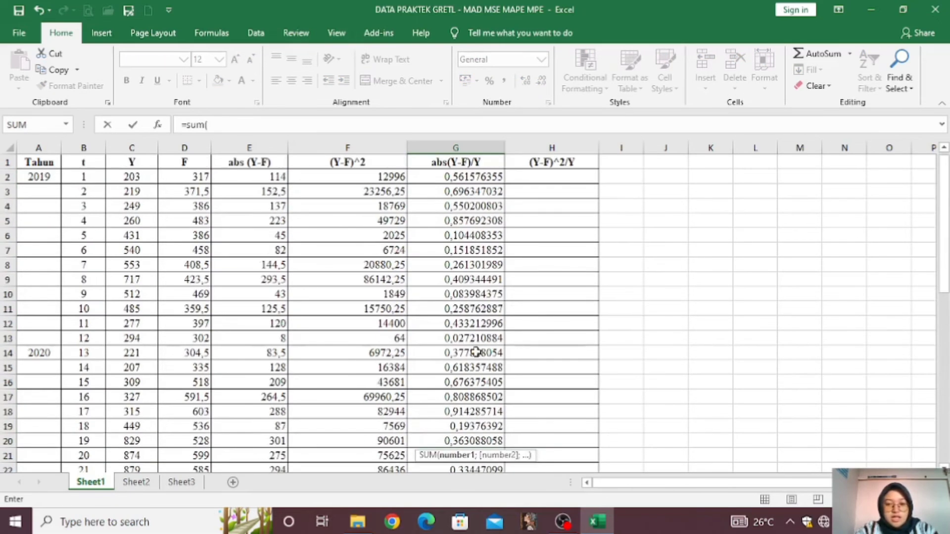
{"action": "left_click_drag", "start_coordinate": [462, 177], "coordinate": [478, 425]}
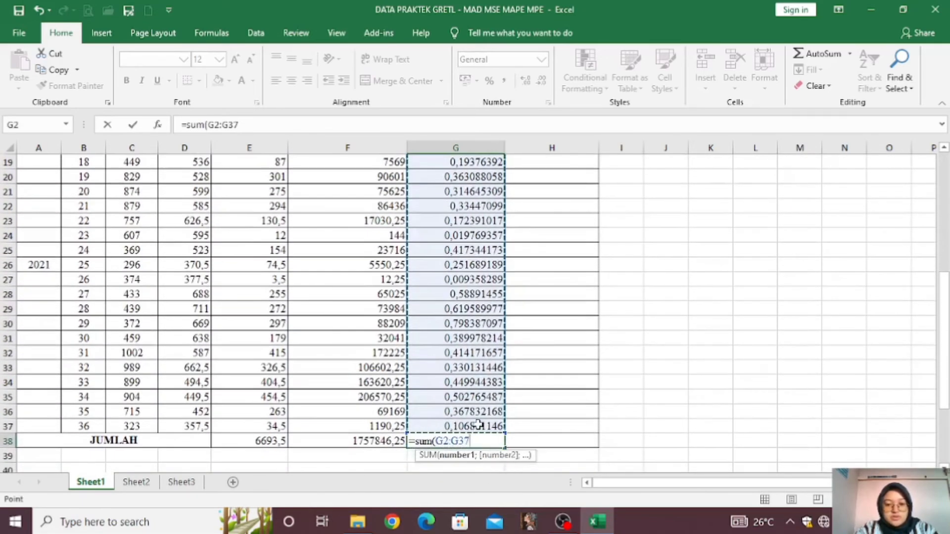
{"action": "type", "text": ")"}
{"action": "key", "text": "Return"}
Calculate the MAPE in cell D45 with the formula =G38/B37
{"action": "scroll", "coordinate": [484, 421], "scroll_direction": "down", "scroll_amount": 3}
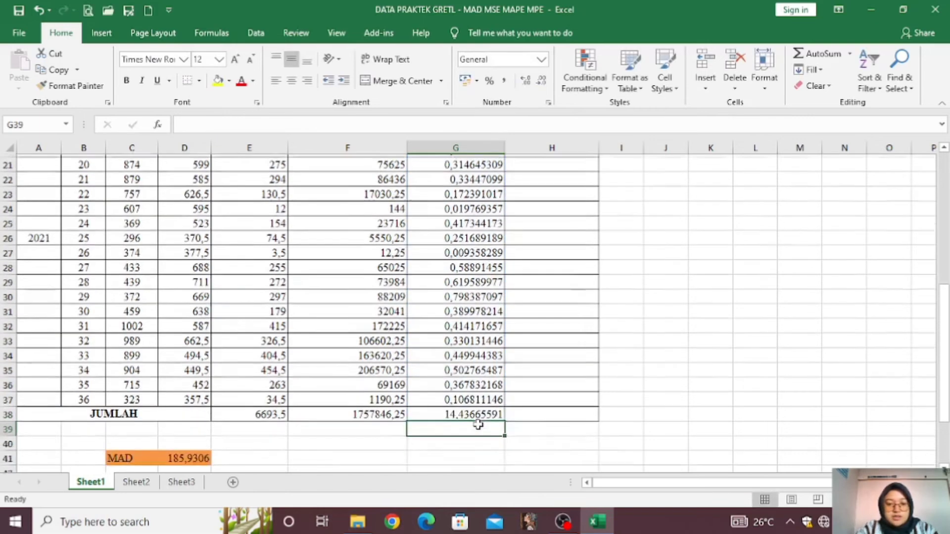
{"action": "left_click", "coordinate": [189, 412]}
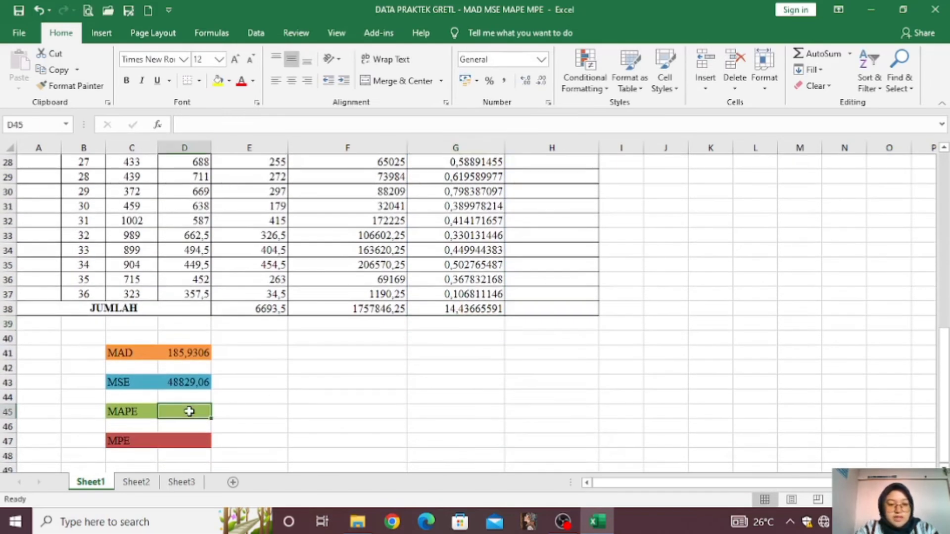
{"action": "type", "text": "="}
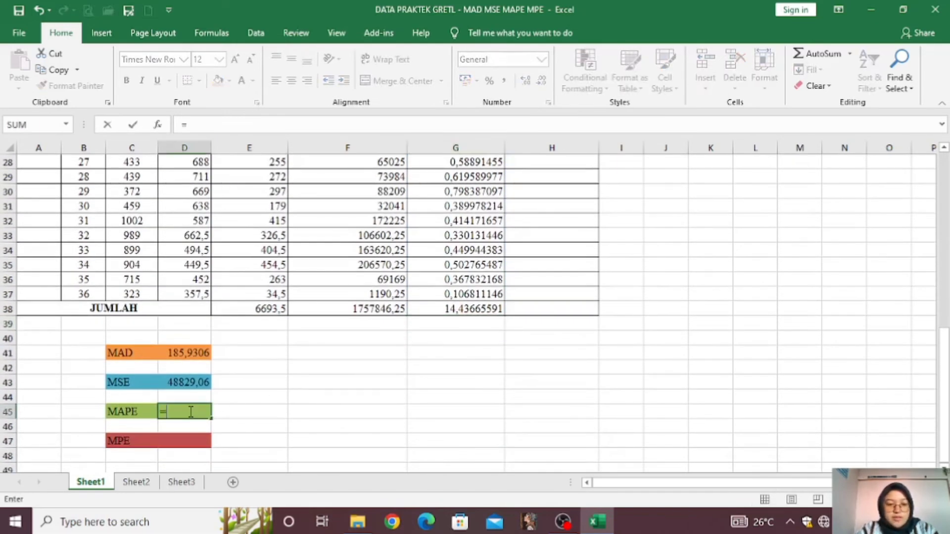
{"action": "left_click", "coordinate": [445, 310]}
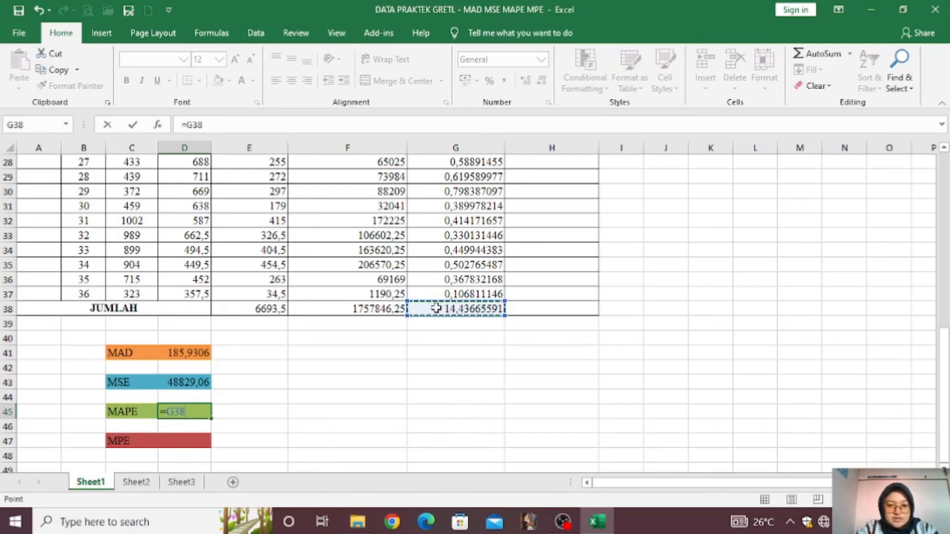
{"action": "type", "text": "/"}
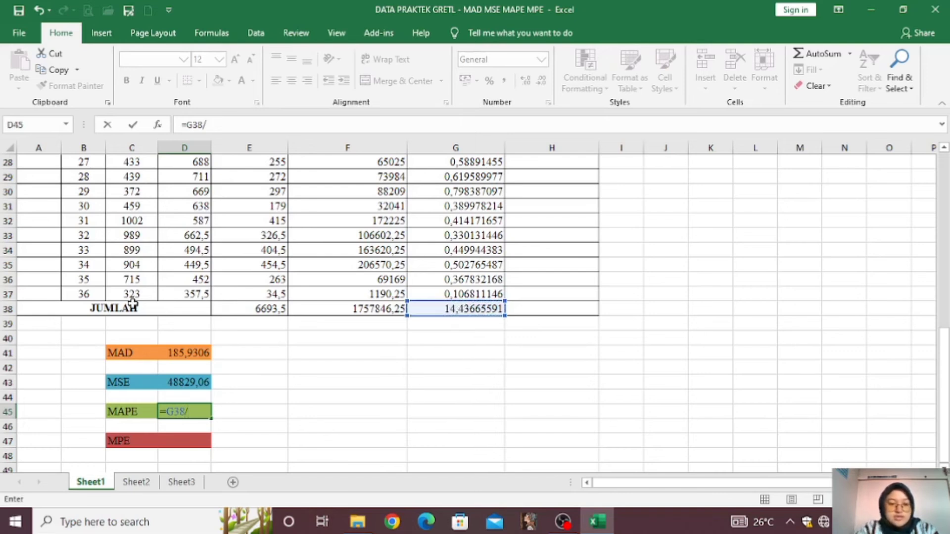
{"action": "left_click", "coordinate": [89, 295]}
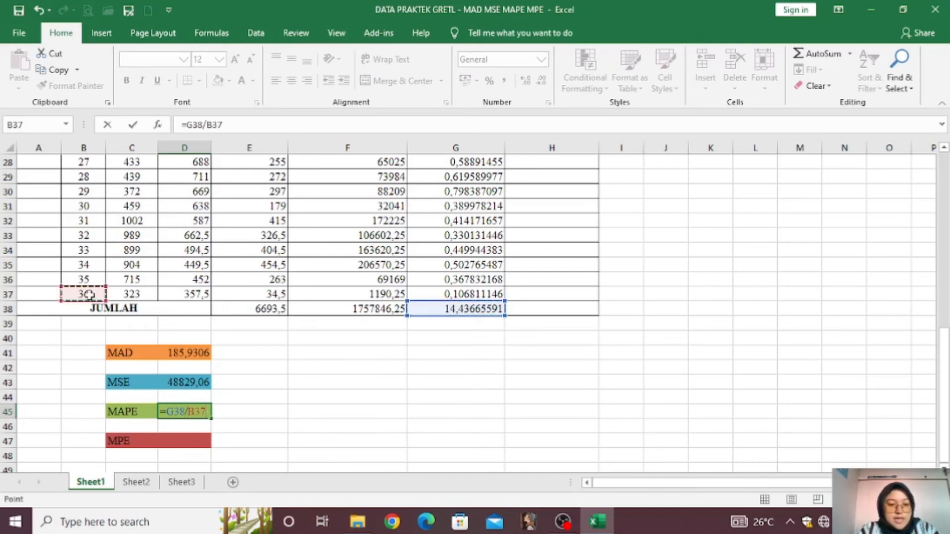
{"action": "key", "text": "Return"}
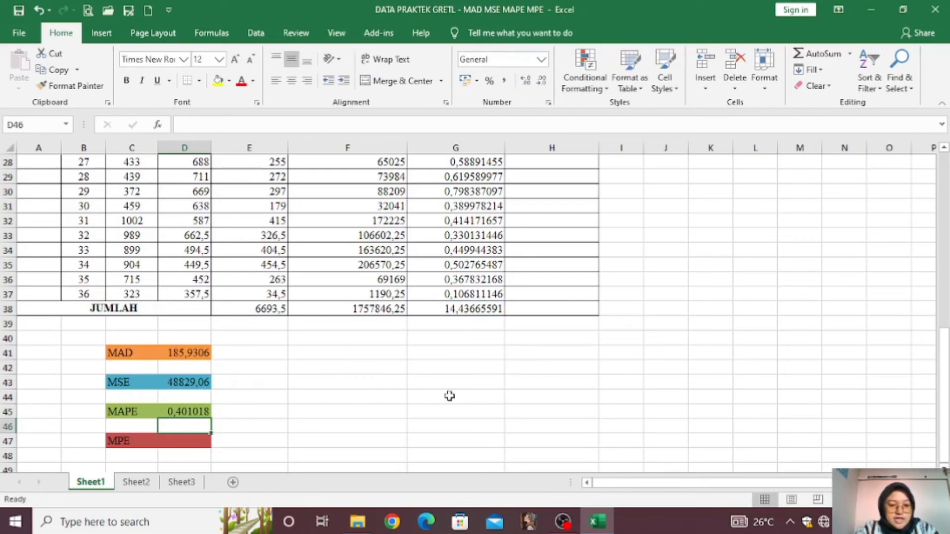
Enter =(C2-D2)^2/C2 in cell H2 of the (Y-F)^2/Y column and fill it down to row 37
{"action": "scroll", "coordinate": [449, 396], "scroll_direction": "up", "scroll_amount": 9}
{"action": "left_click", "coordinate": [545, 177]}
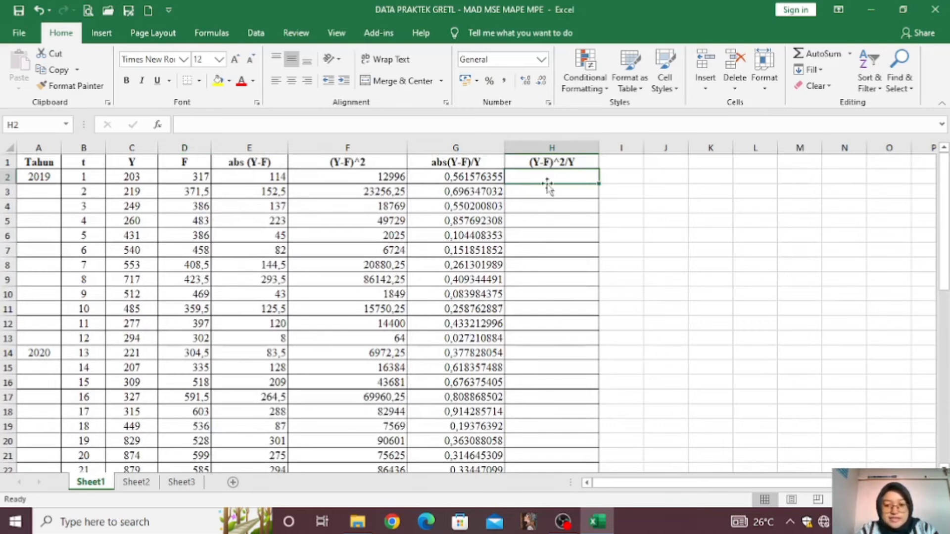
{"action": "type", "text": "=("}
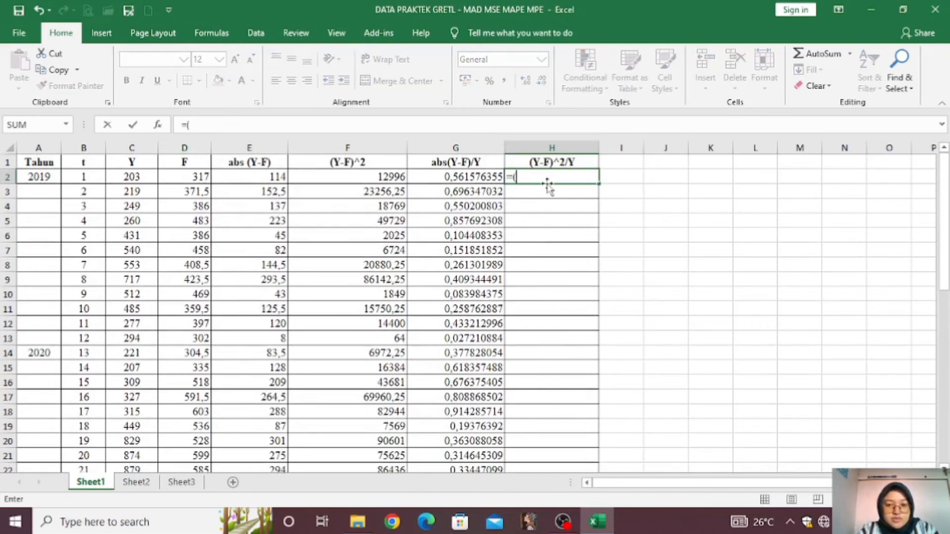
{"action": "left_click", "coordinate": [147, 182]}
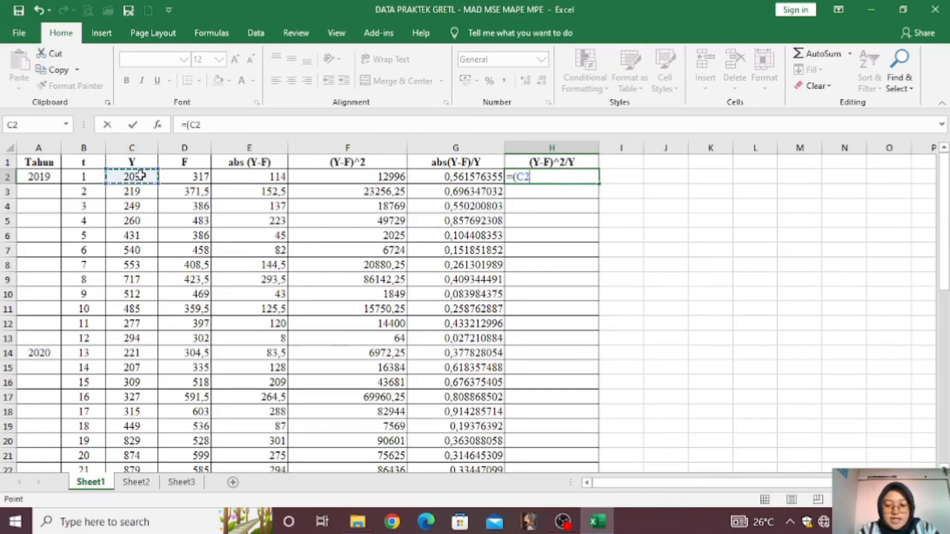
{"action": "type", "text": "-"}
{"action": "left_click", "coordinate": [188, 177]}
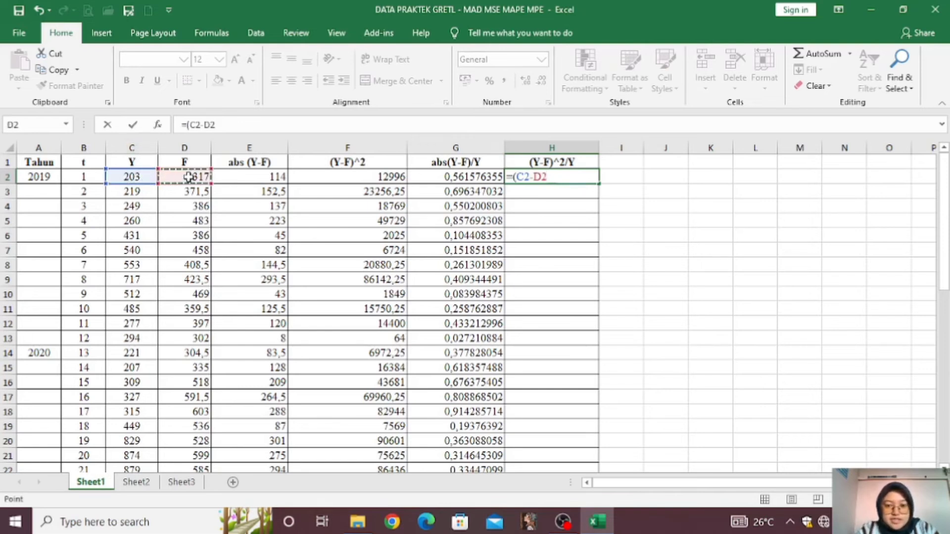
{"action": "type", "text": ")"}
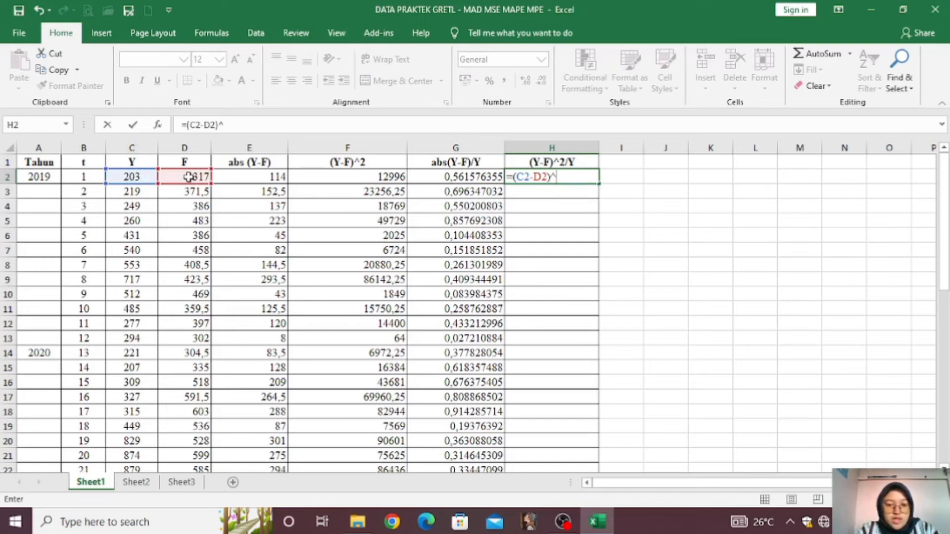
{"action": "type", "text": "^2/"}
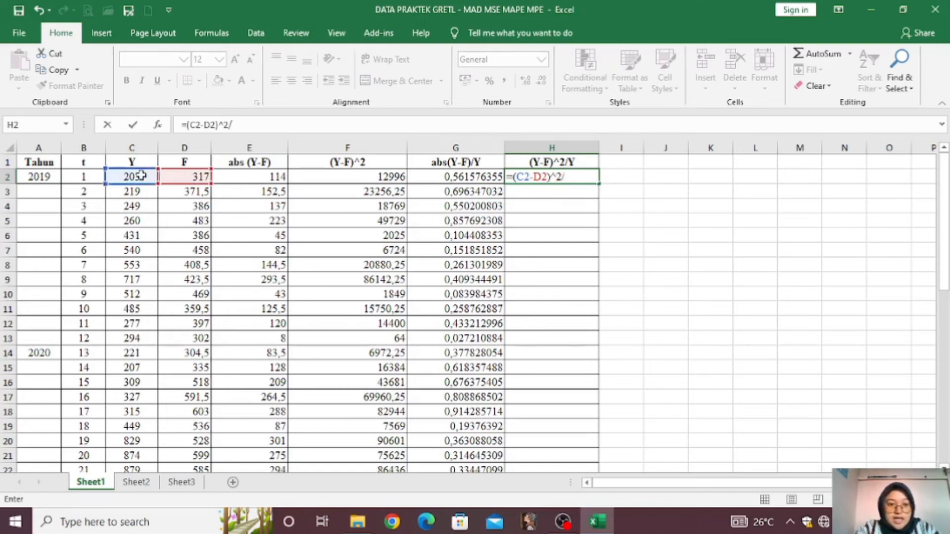
{"action": "left_click", "coordinate": [138, 175]}
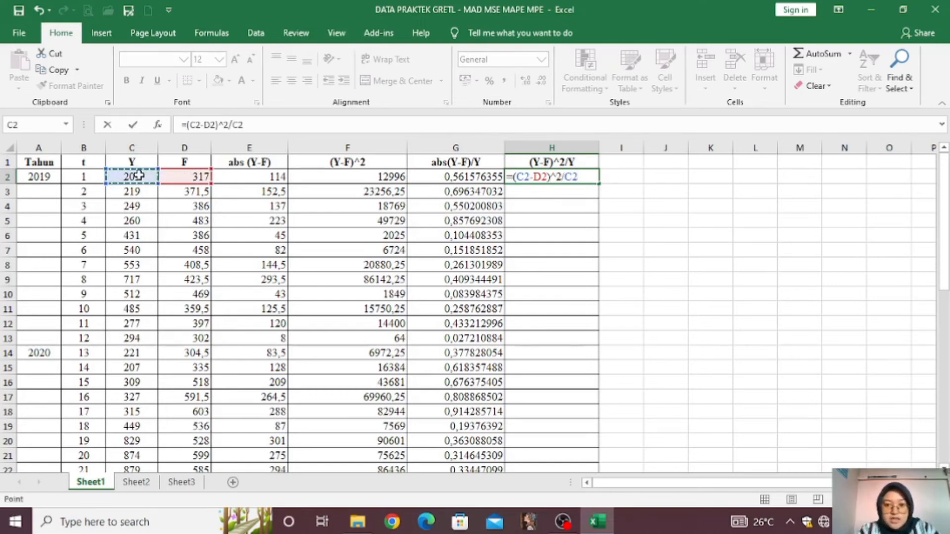
{"action": "key", "text": "Return"}
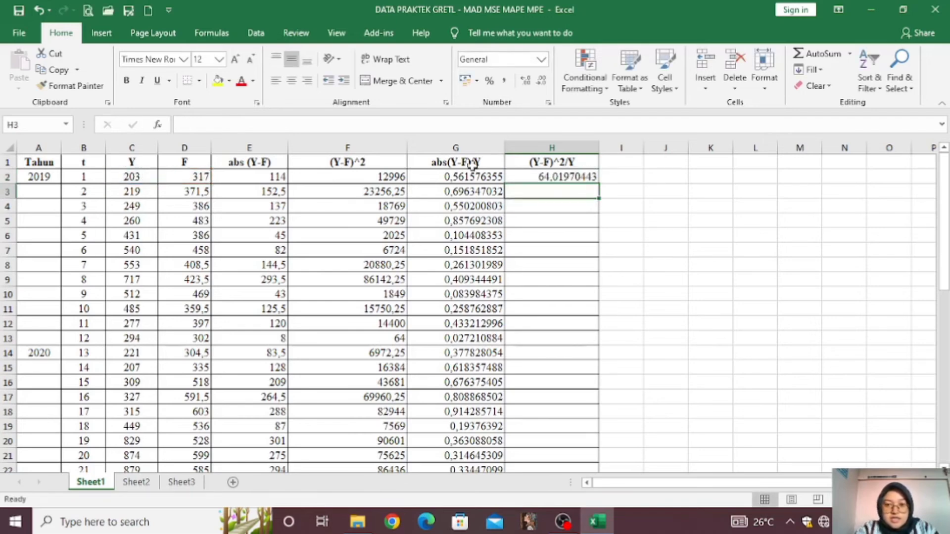
{"action": "left_click", "coordinate": [549, 177]}
{"action": "left_click_drag", "start_coordinate": [598, 184], "coordinate": [572, 430]}
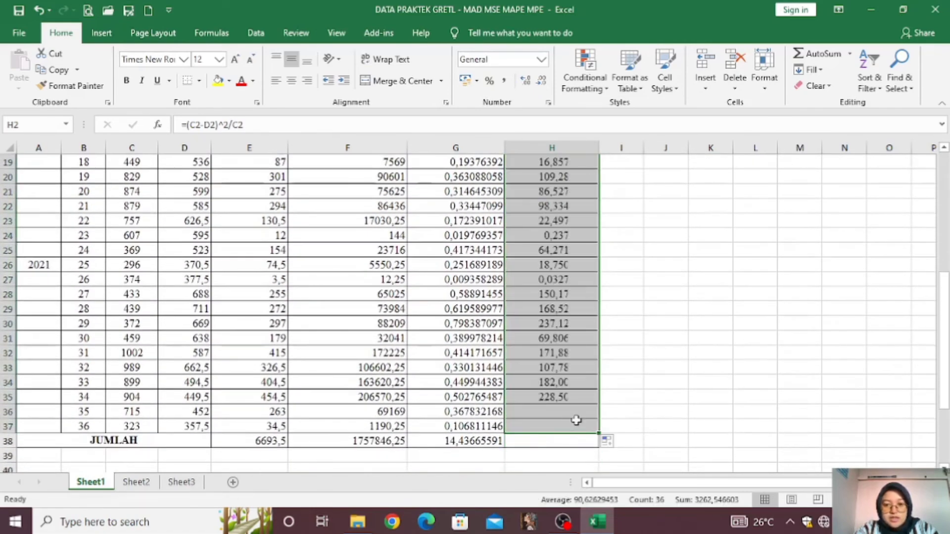
Total the (Y-F)^2/Y column in the JUMLAH row by entering =SUM(H2:H37) in cell H38
{"action": "left_click", "coordinate": [563, 446]}
{"action": "type", "text": "=s"}
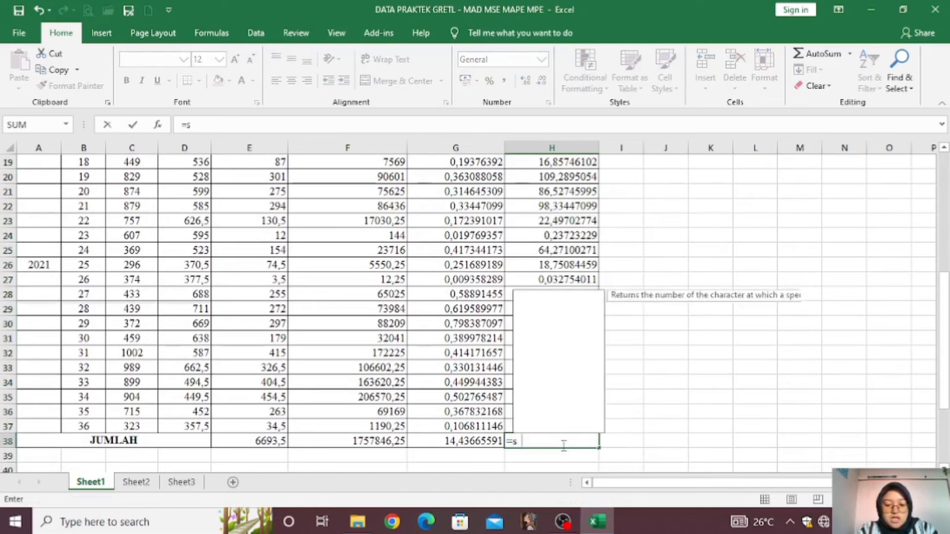
{"action": "type", "text": "um("}
{"action": "scroll", "coordinate": [563, 379], "scroll_direction": "up", "scroll_amount": 6}
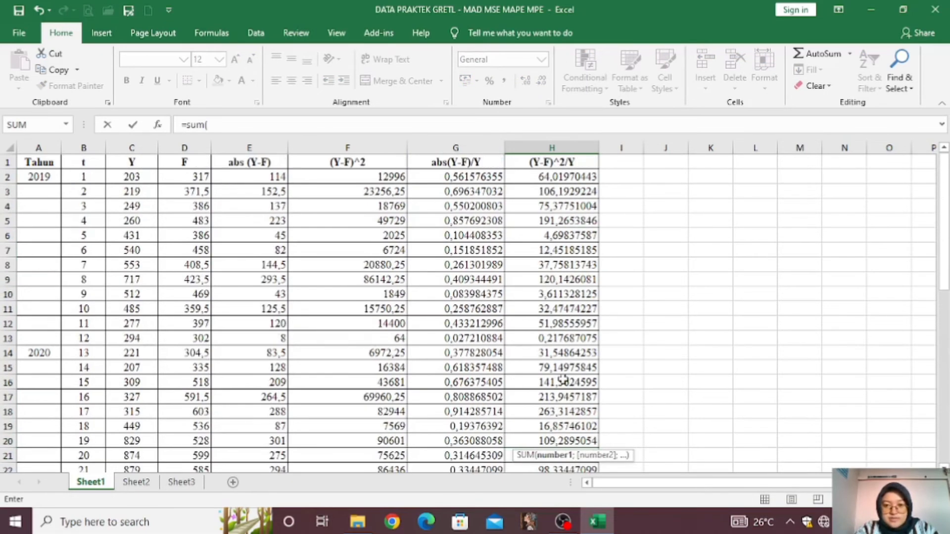
{"action": "left_click_drag", "start_coordinate": [547, 174], "coordinate": [577, 424]}
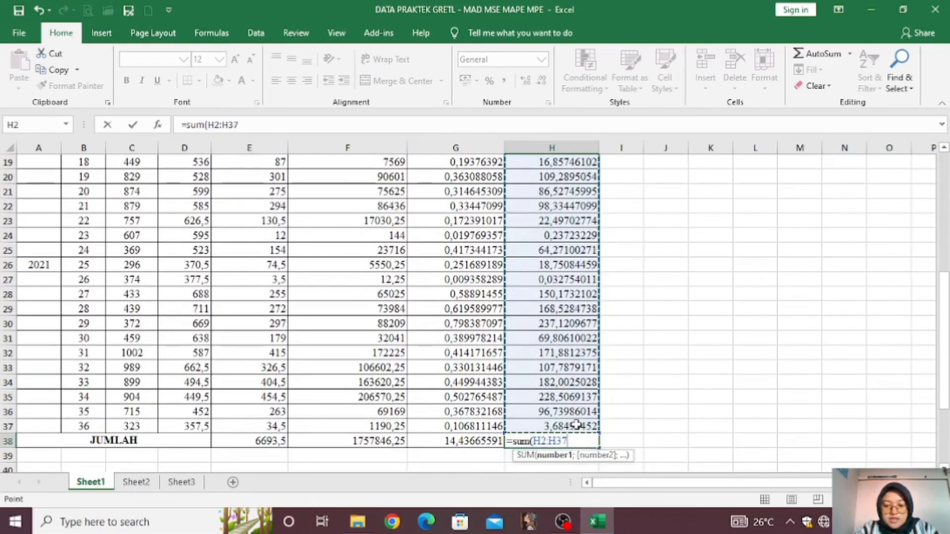
{"action": "key", "text": "Return"}
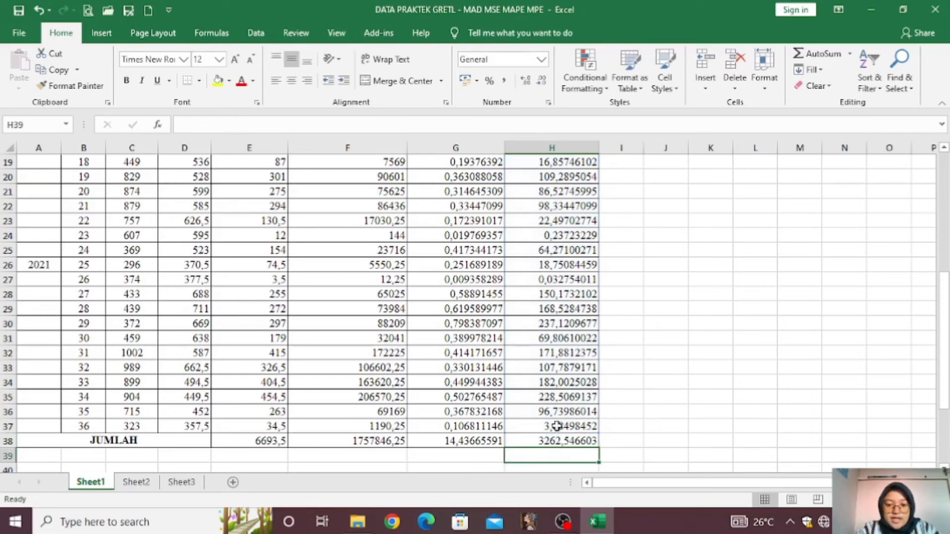
Calculate the MPE in cell D47 with the formula =H38/B37
{"action": "scroll", "coordinate": [341, 415], "scroll_direction": "down", "scroll_amount": 4}
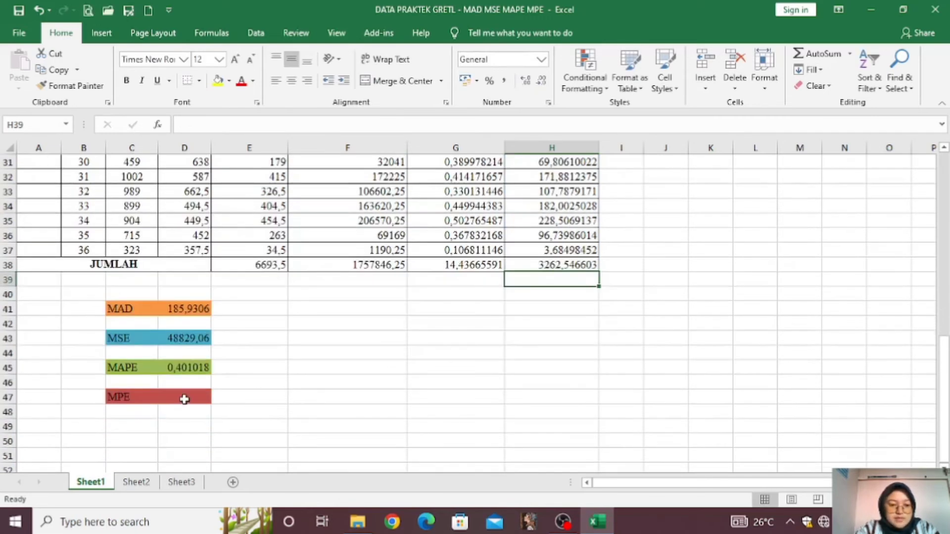
{"action": "left_click", "coordinate": [184, 399]}
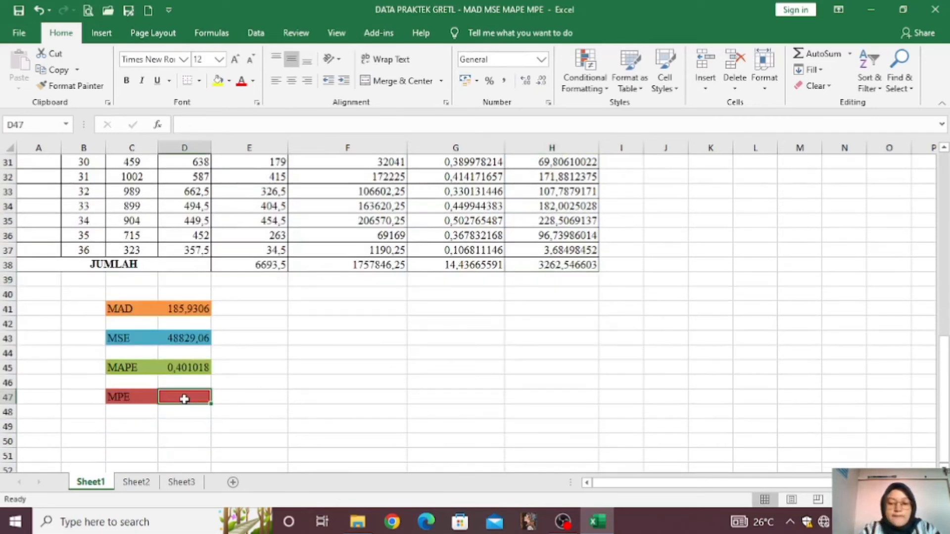
{"action": "type", "text": "="}
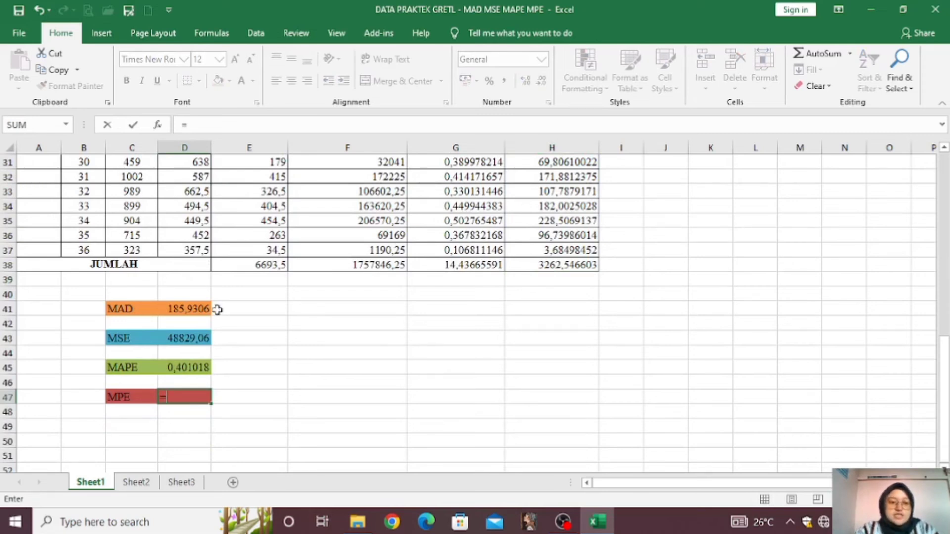
{"action": "left_click", "coordinate": [560, 268]}
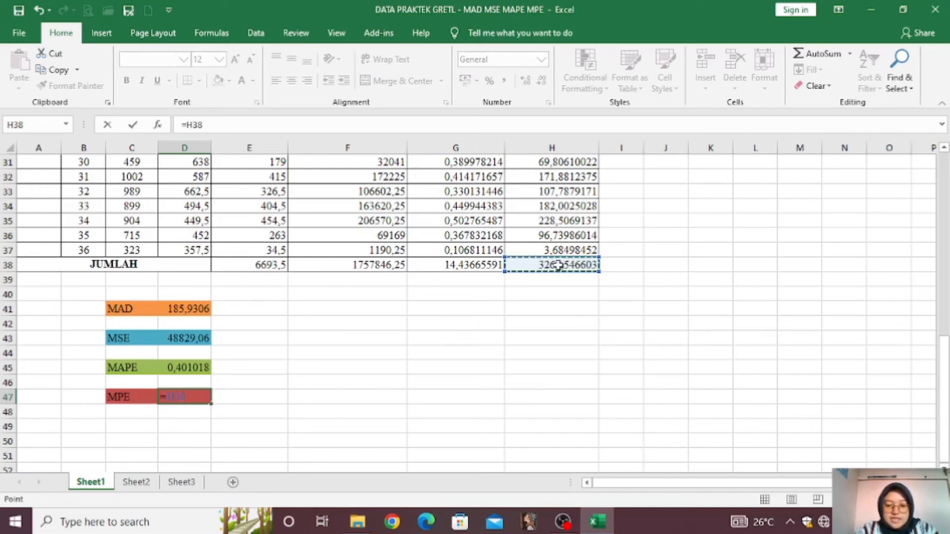
{"action": "type", "text": "/"}
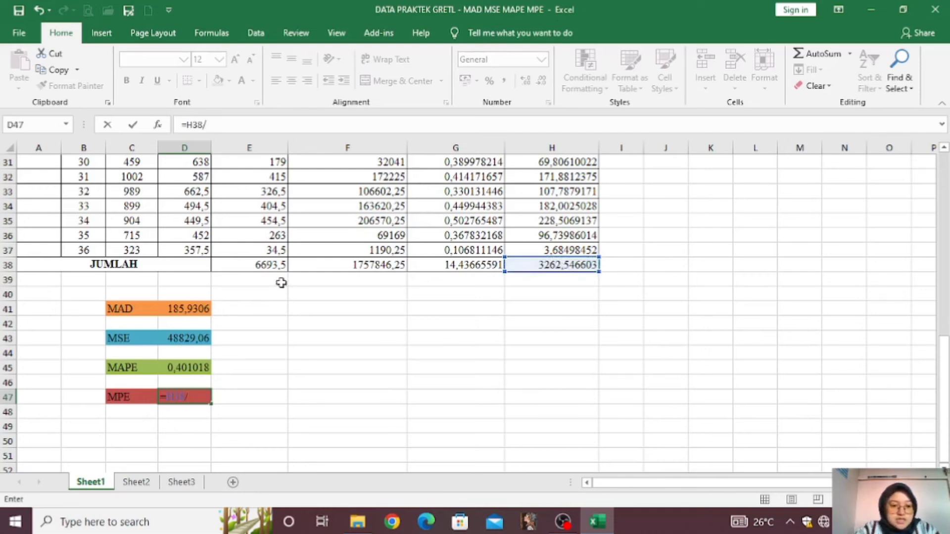
{"action": "left_click", "coordinate": [93, 252]}
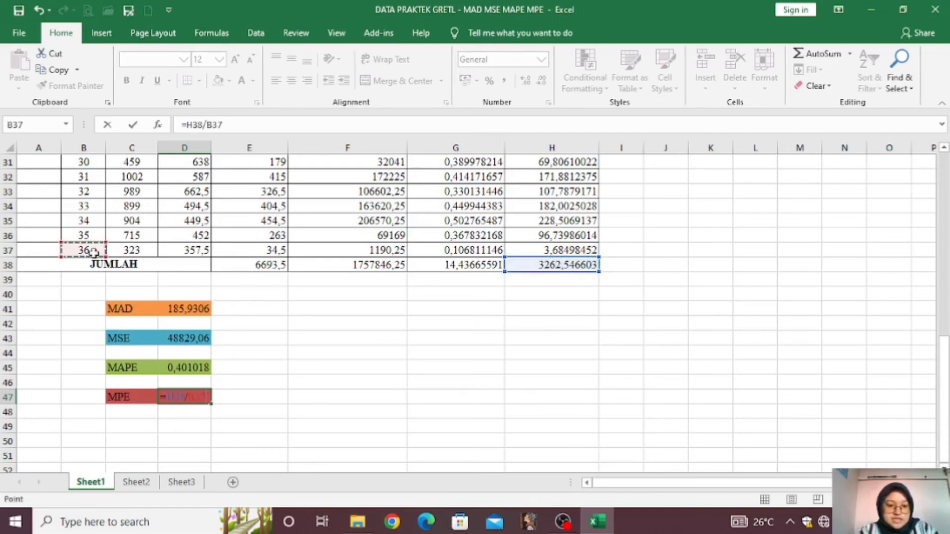
{"action": "key", "text": "Return"}
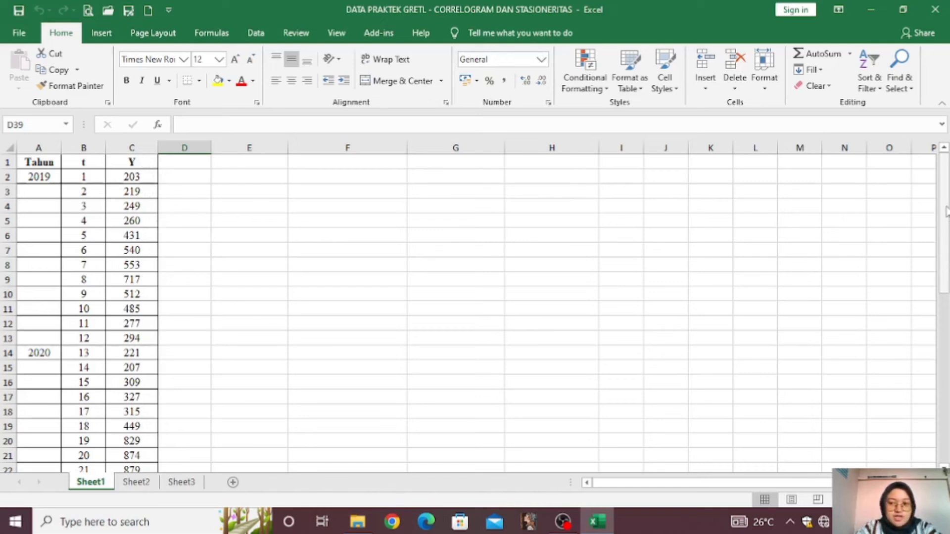
Switch to gretl and bring up the file chooser for opening a user data file
{"action": "mouse_move", "coordinate": [945, 209]}
{"action": "left_mouse_down"}
{"action": "mouse_move", "coordinate": [945, 337]}
{"action": "mouse_move", "coordinate": [946, 199]}
{"action": "left_mouse_up"}
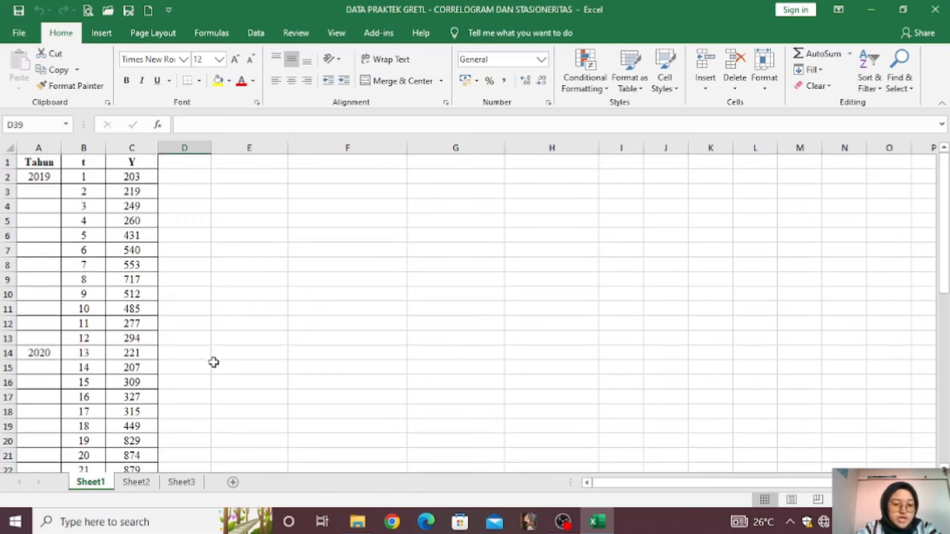
{"action": "left_click", "coordinate": [529, 522]}
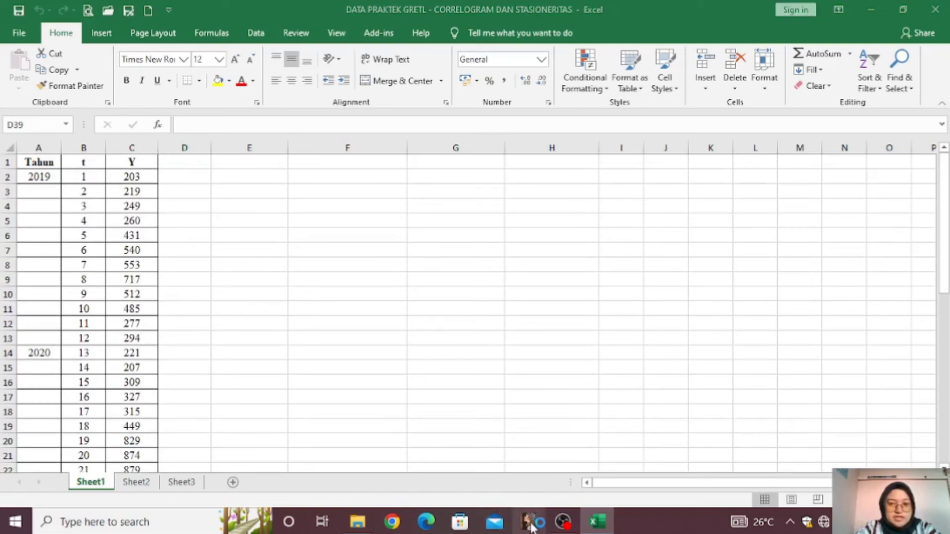
{"action": "left_click_drag", "start_coordinate": [398, 124], "coordinate": [413, 75]}
{"action": "left_click", "coordinate": [283, 92]}
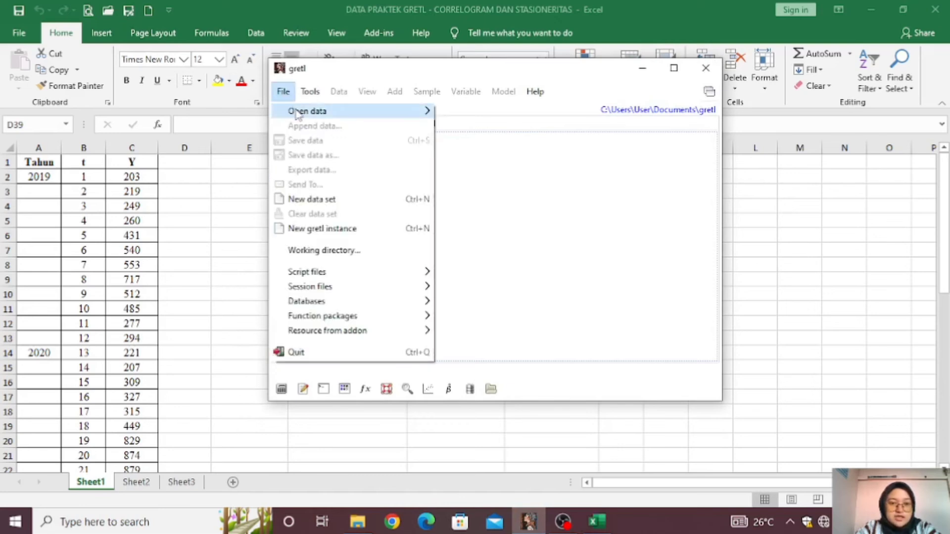
{"action": "mouse_move", "coordinate": [337, 112]}
{"action": "left_click", "coordinate": [445, 113]}
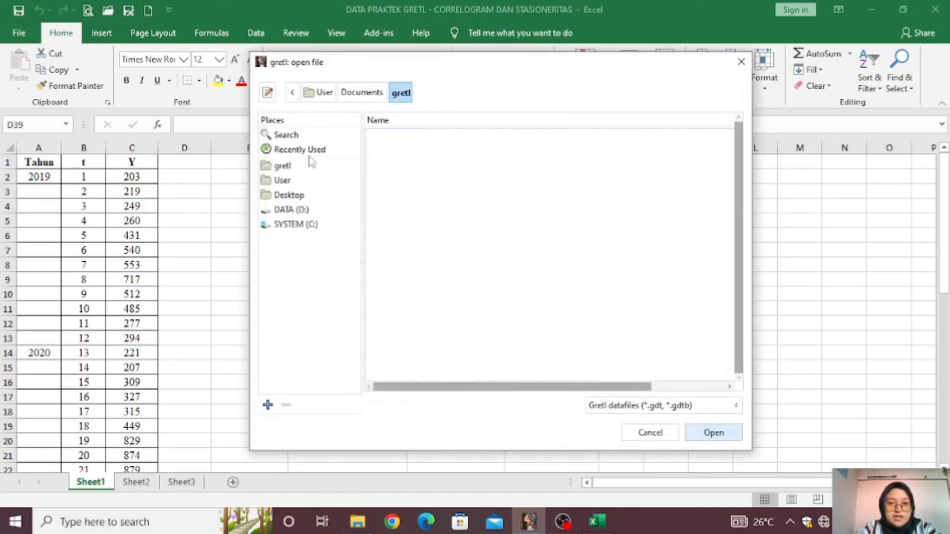
Open the Excel file DATA PRAKTEK GRETL - CORRELOGRAM DAN STASIONERITAS.xlsx from the DATA (D:) drive, filtering for .xlsx files
{"action": "left_click", "coordinate": [289, 213]}
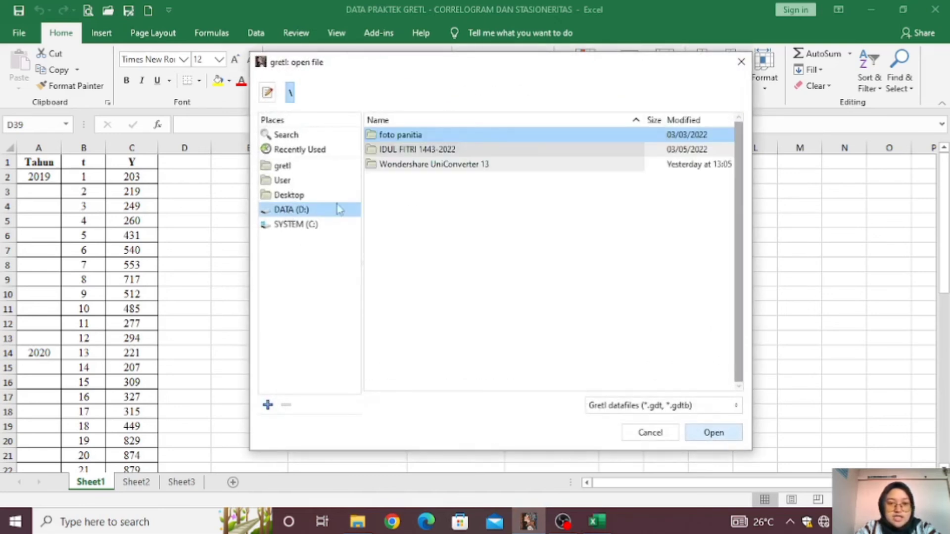
{"action": "left_click", "coordinate": [661, 405]}
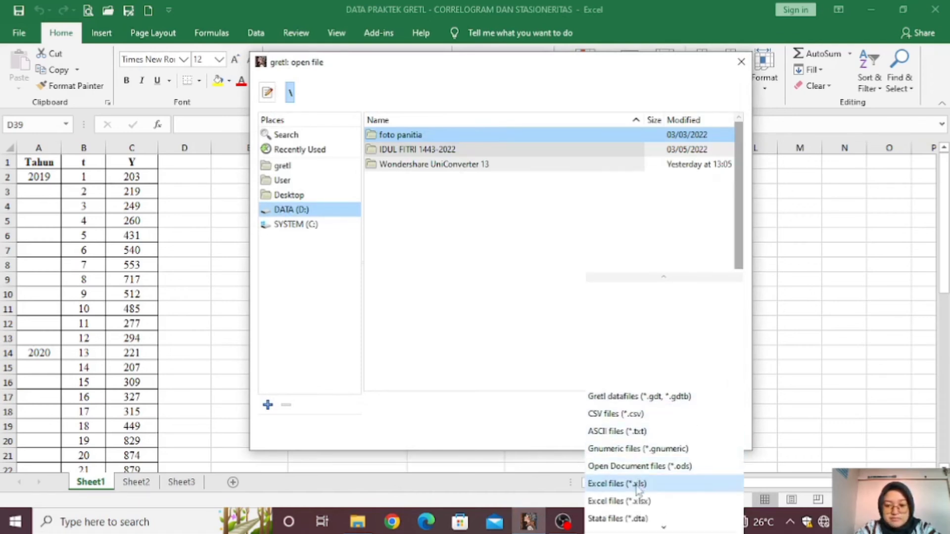
{"action": "left_click", "coordinate": [619, 501]}
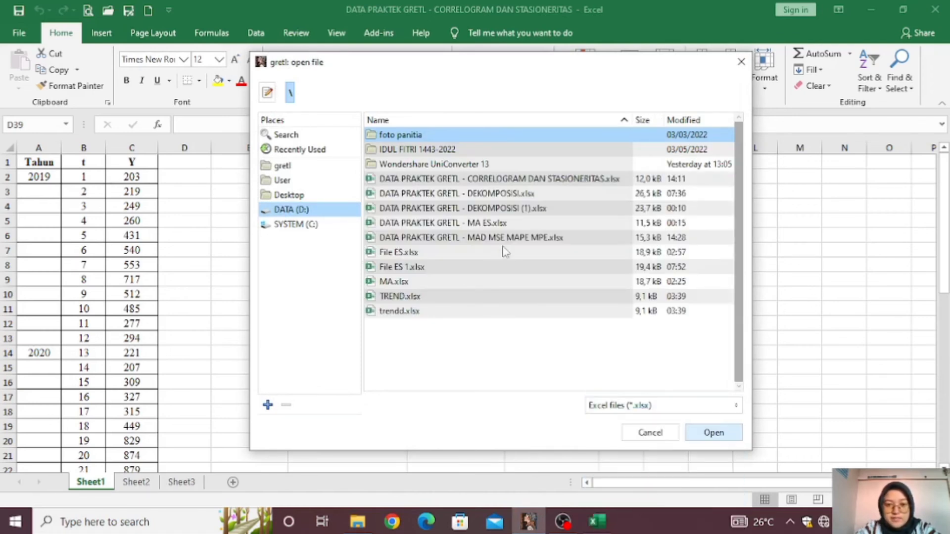
{"action": "left_click", "coordinate": [526, 182]}
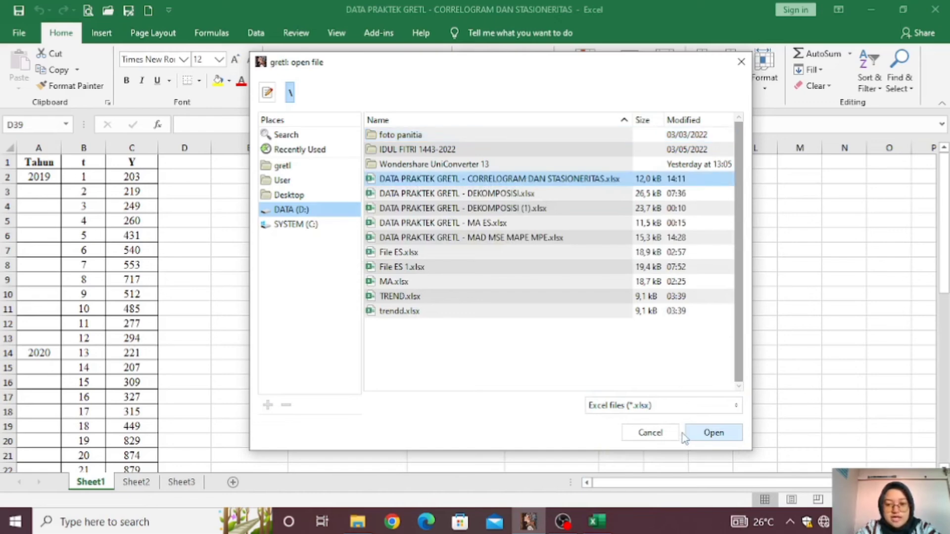
{"action": "left_click", "coordinate": [706, 434]}
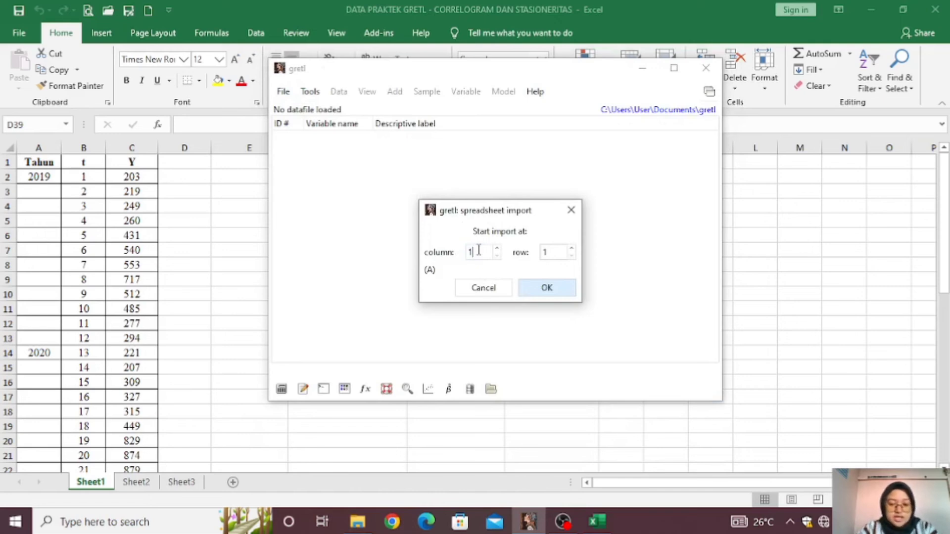
Import the spreadsheet starting at column 3, row 2, and agree to define the structure of the dataset
{"action": "key", "text": "BackSpace"}
{"action": "type", "text": "3"}
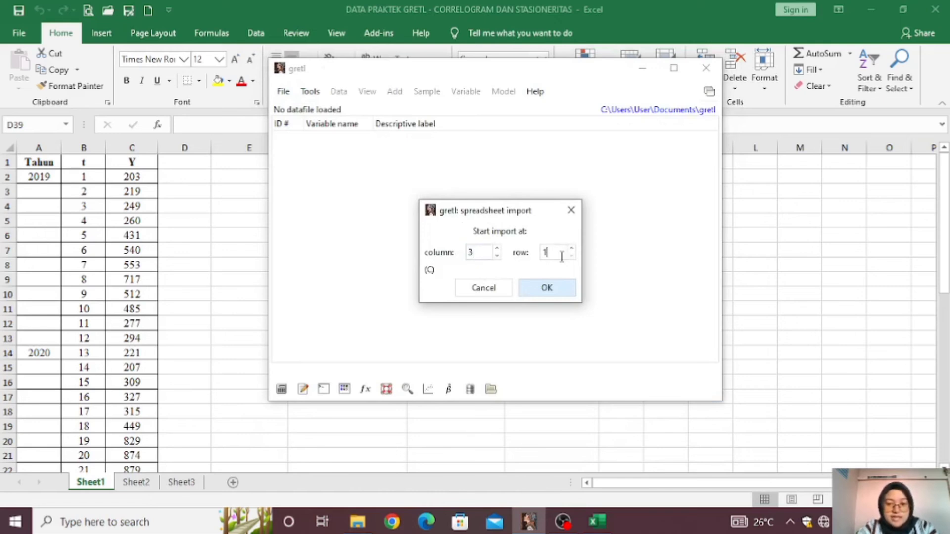
{"action": "left_click", "coordinate": [544, 289]}
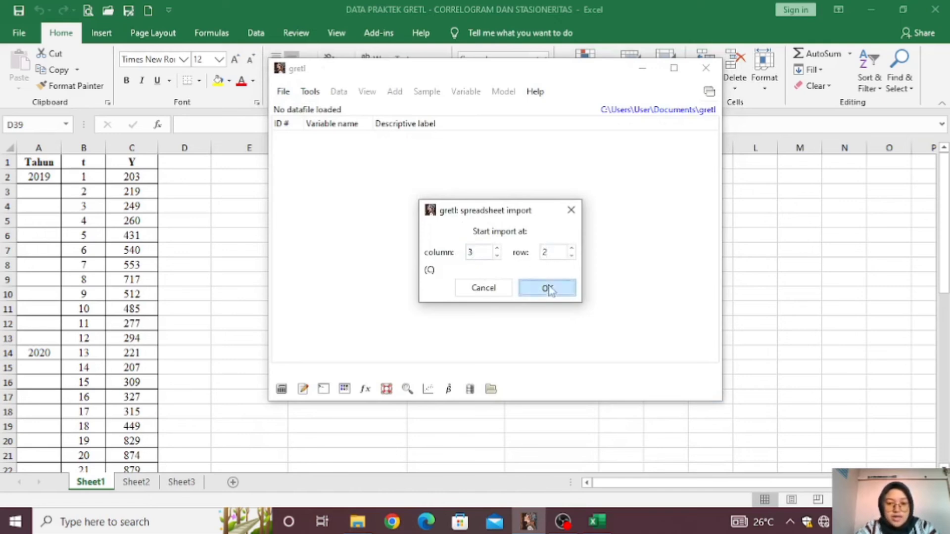
{"action": "left_click", "coordinate": [500, 285]}
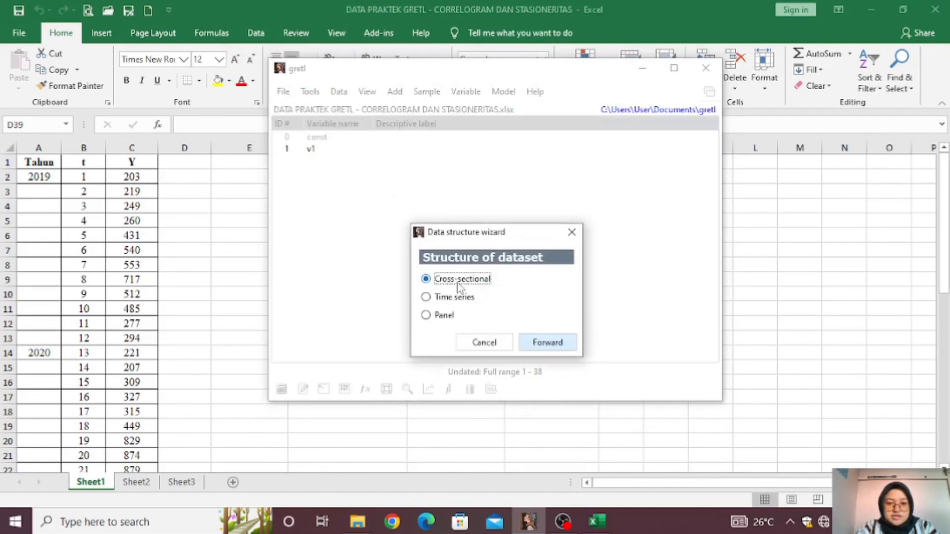
Define the dataset as a monthly time series starting at 2019:01 and apply the structure
{"action": "left_click", "coordinate": [453, 278]}
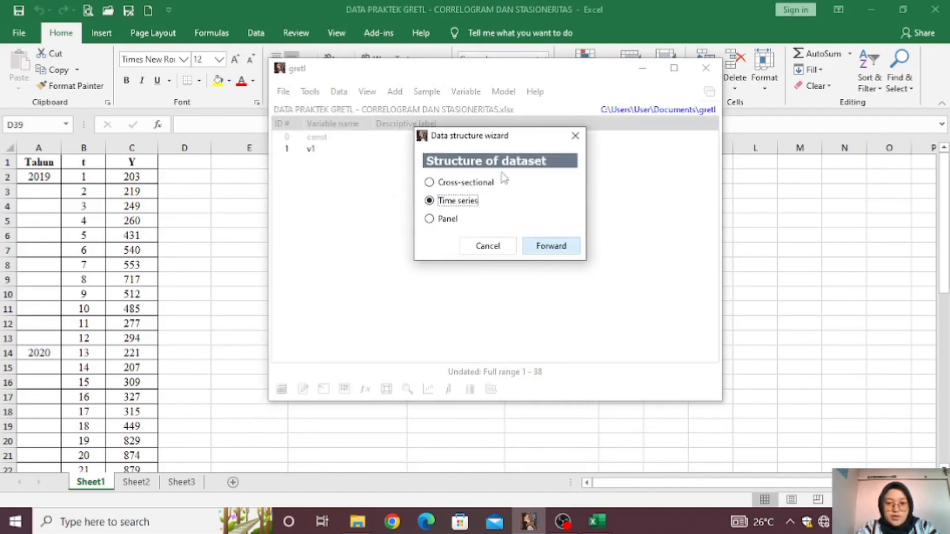
{"action": "left_click", "coordinate": [541, 279]}
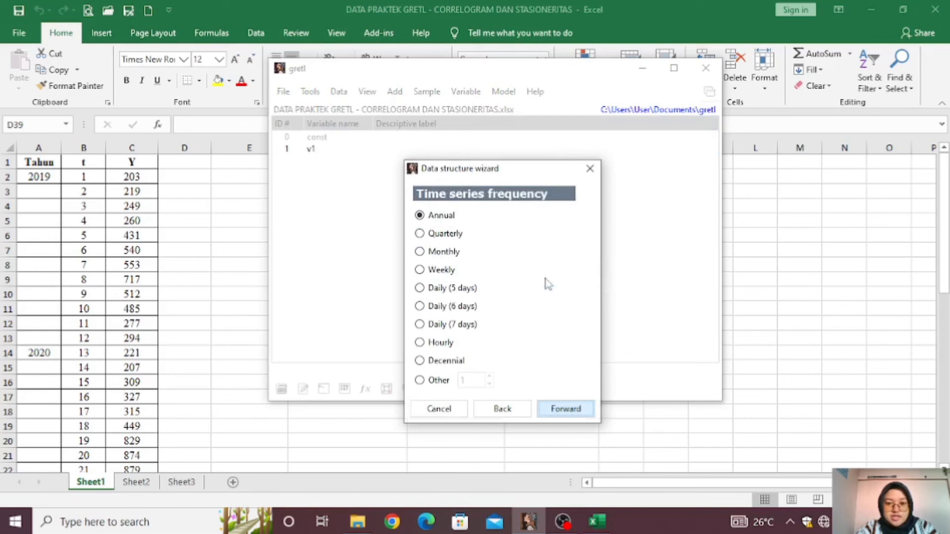
{"action": "left_click", "coordinate": [430, 253]}
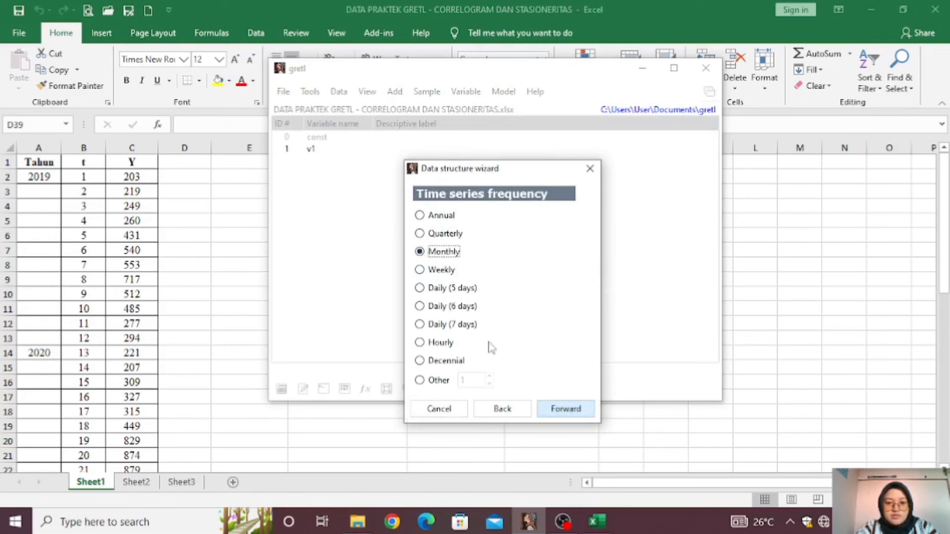
{"action": "left_click", "coordinate": [566, 409]}
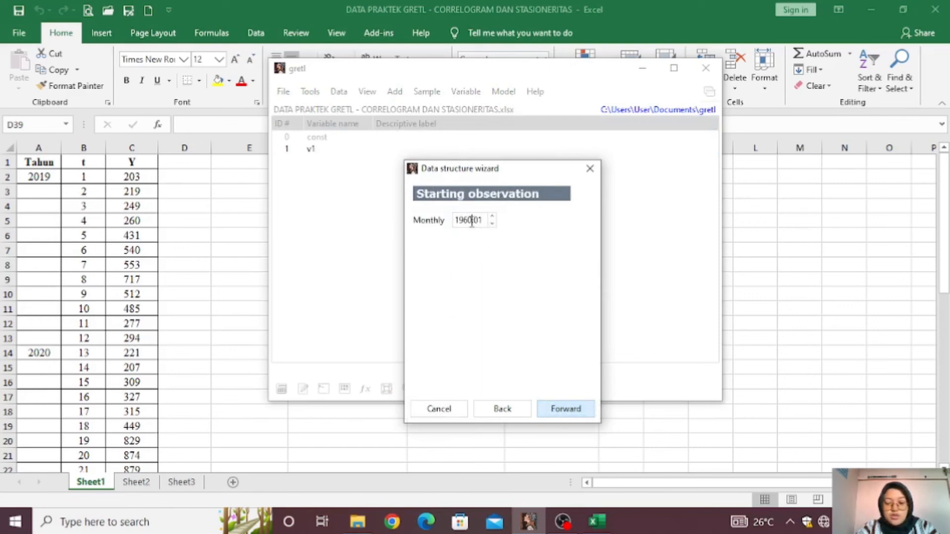
{"action": "key", "text": "BackSpace"}
{"action": "key", "text": "BackSpace"}
{"action": "key", "text": "BackSpace"}
{"action": "type", "text": "2019"}
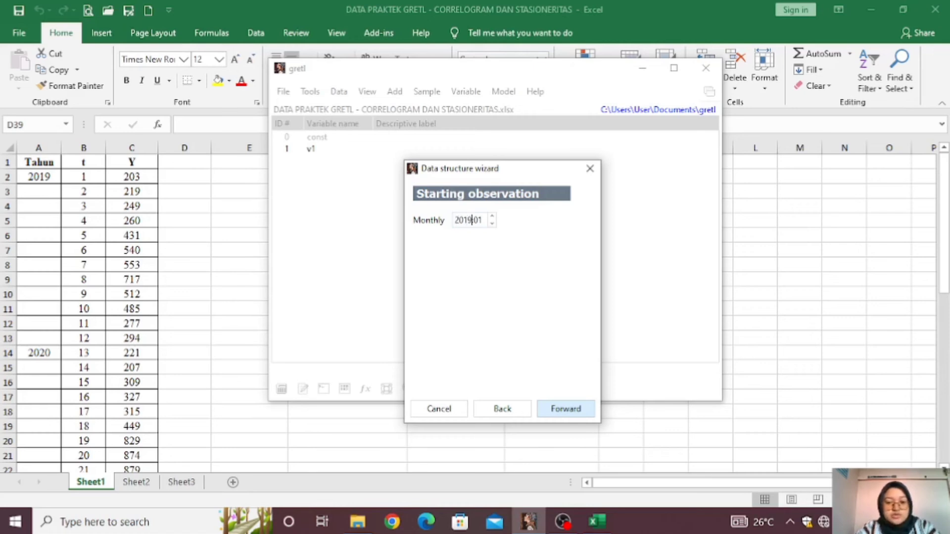
{"action": "left_click", "coordinate": [569, 412]}
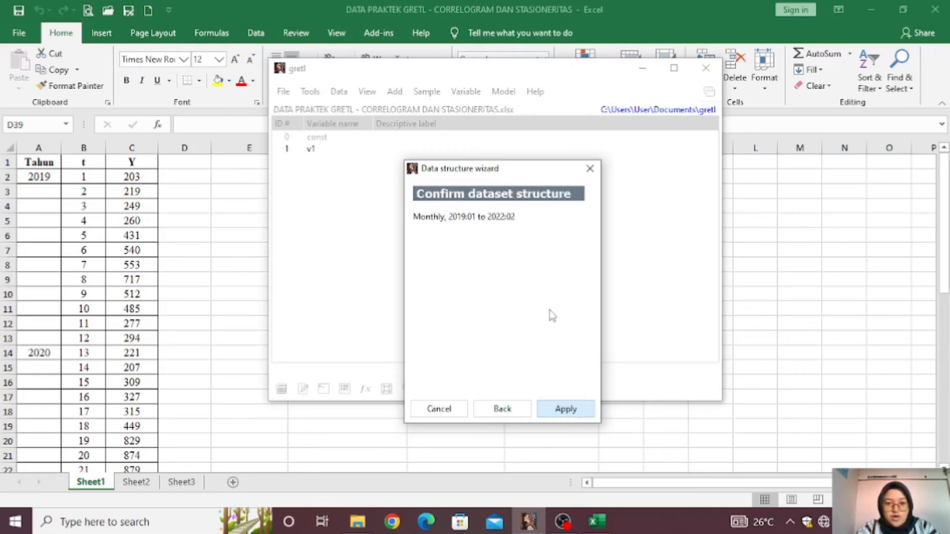
{"action": "left_click", "coordinate": [566, 408]}
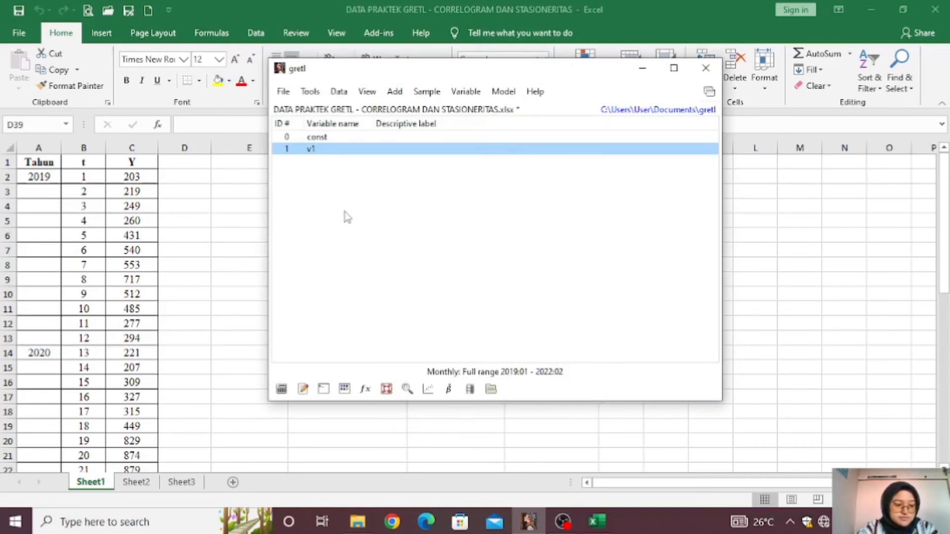
Rename the imported variable v1 as Y in its attributes
{"action": "right_click", "coordinate": [312, 154]}
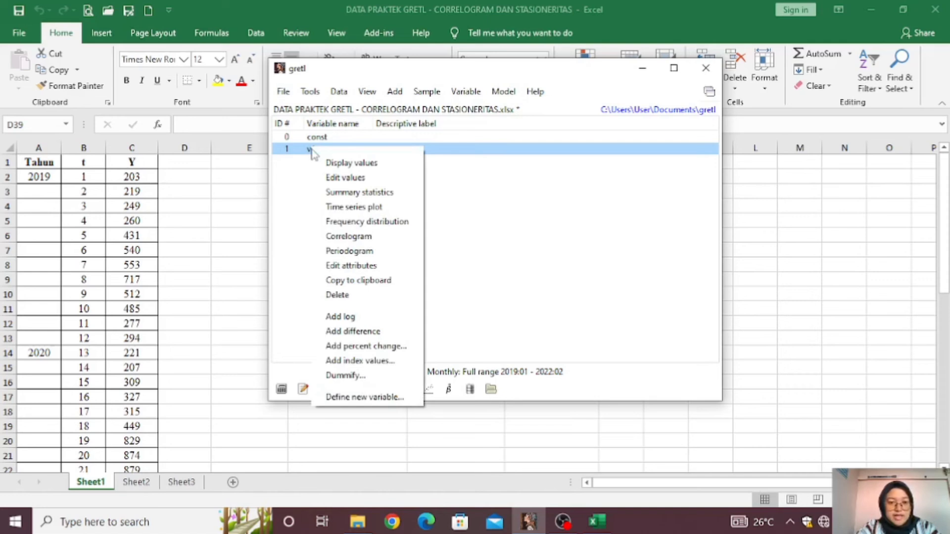
{"action": "left_click", "coordinate": [340, 266]}
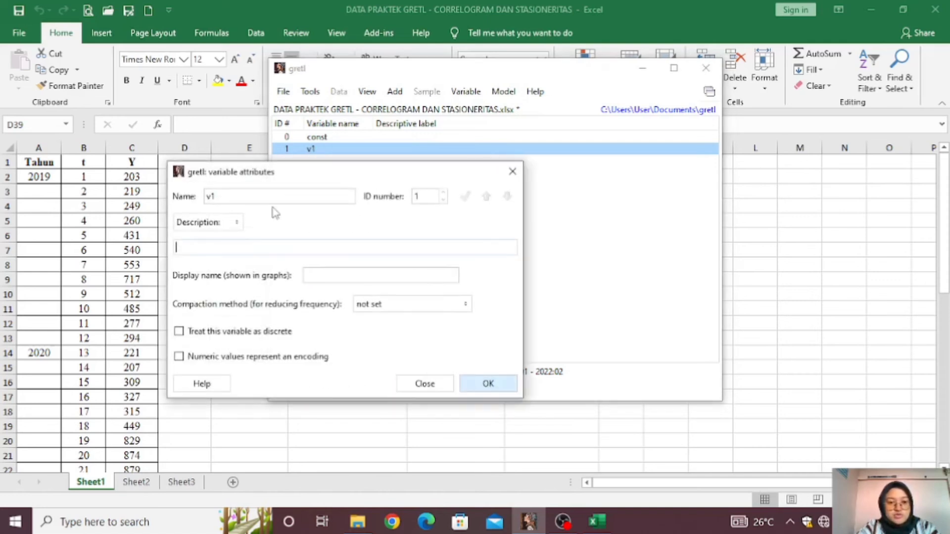
{"action": "key", "text": "BackSpace"}
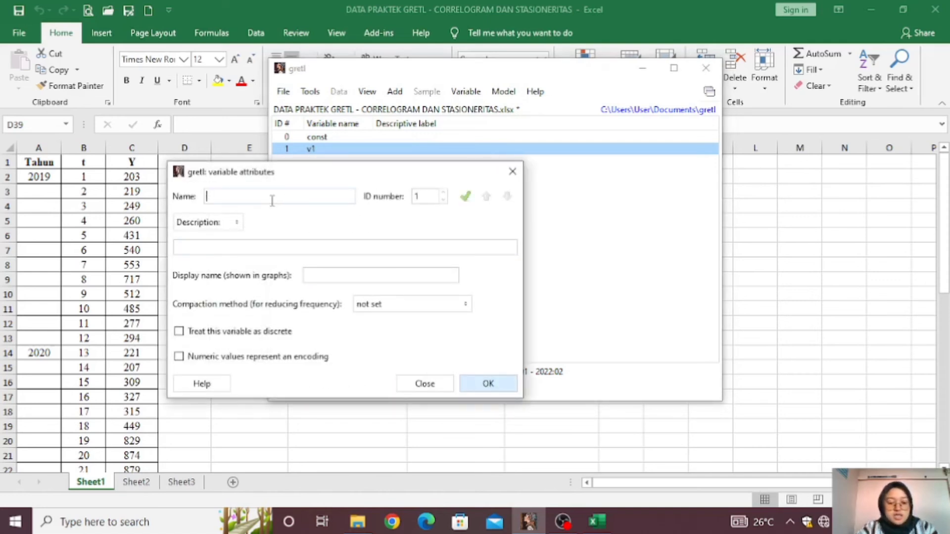
{"action": "type", "text": "Y"}
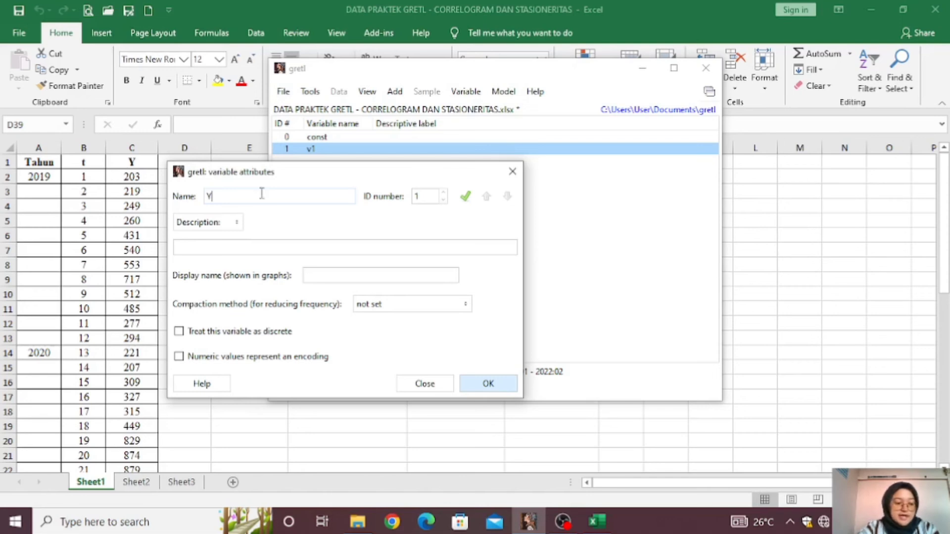
{"action": "left_click", "coordinate": [487, 385]}
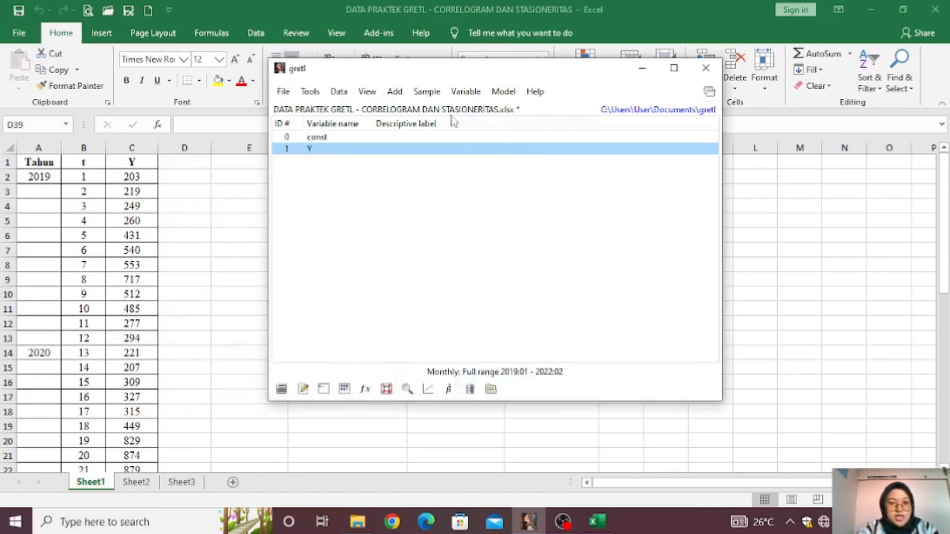
Generate the correlogram of Y with a maximum lag of 7
{"action": "left_click", "coordinate": [474, 92]}
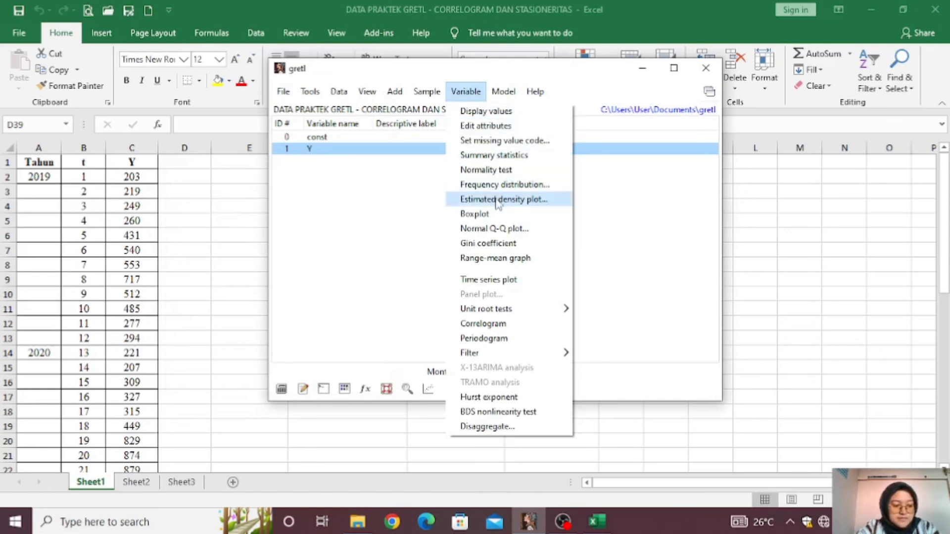
{"action": "left_click", "coordinate": [497, 326]}
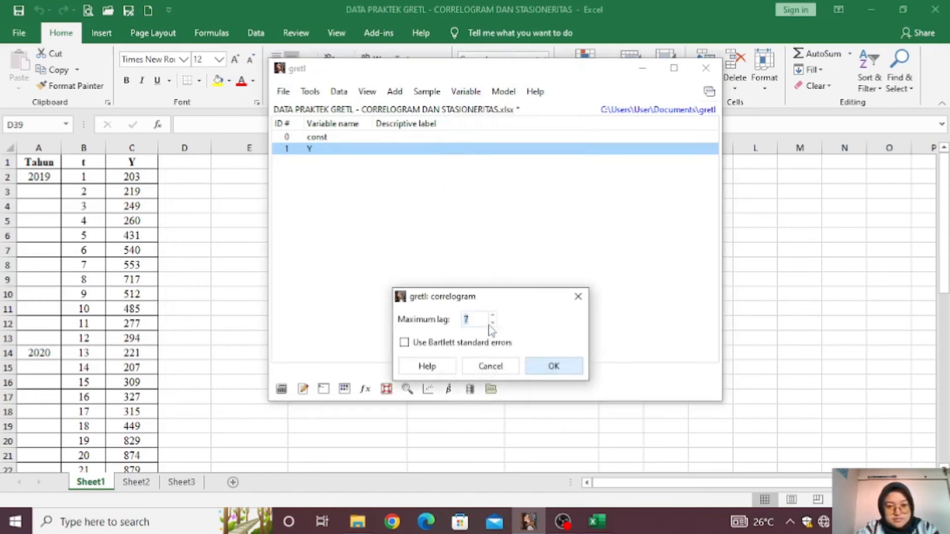
{"action": "left_click_drag", "start_coordinate": [493, 304], "coordinate": [508, 186]}
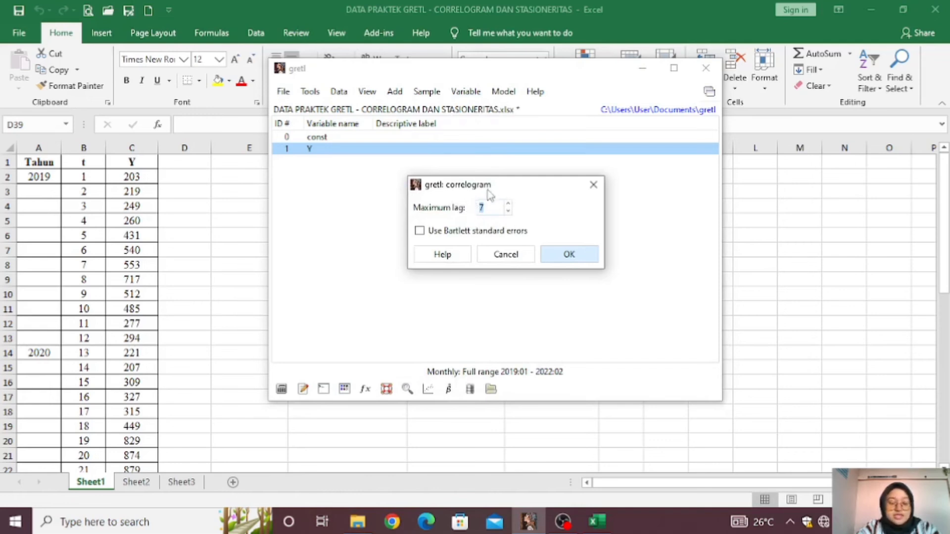
{"action": "left_click", "coordinate": [569, 254]}
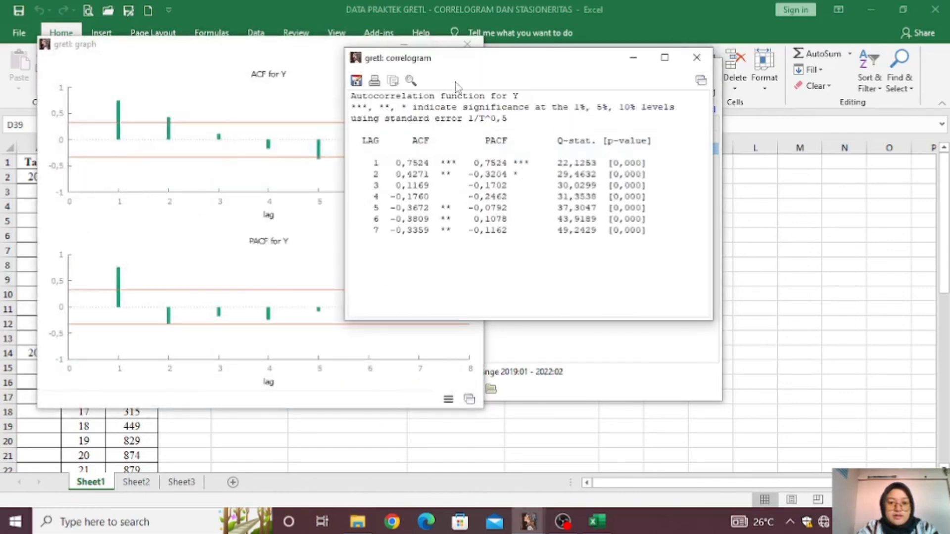
Examine the ACF and PACF plots of Y side by side with the correlogram table, and close both result windows
{"action": "left_click_drag", "start_coordinate": [462, 65], "coordinate": [661, 86]}
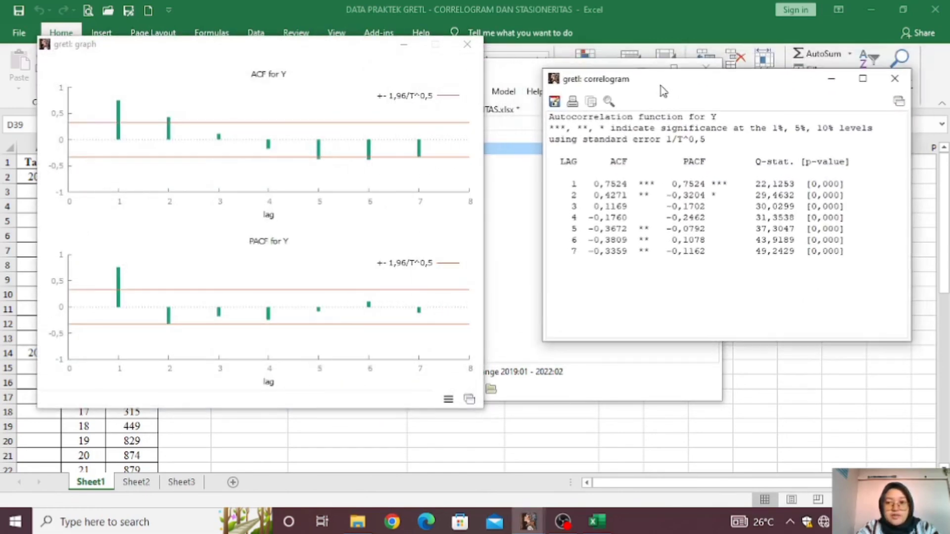
{"action": "left_click_drag", "start_coordinate": [317, 52], "coordinate": [344, 53]}
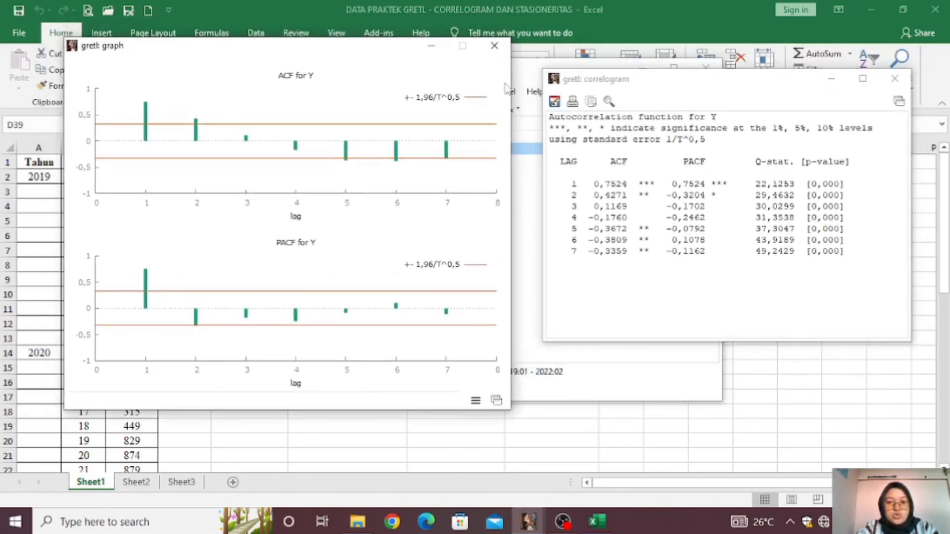
{"action": "left_click_drag", "start_coordinate": [675, 87], "coordinate": [668, 101]}
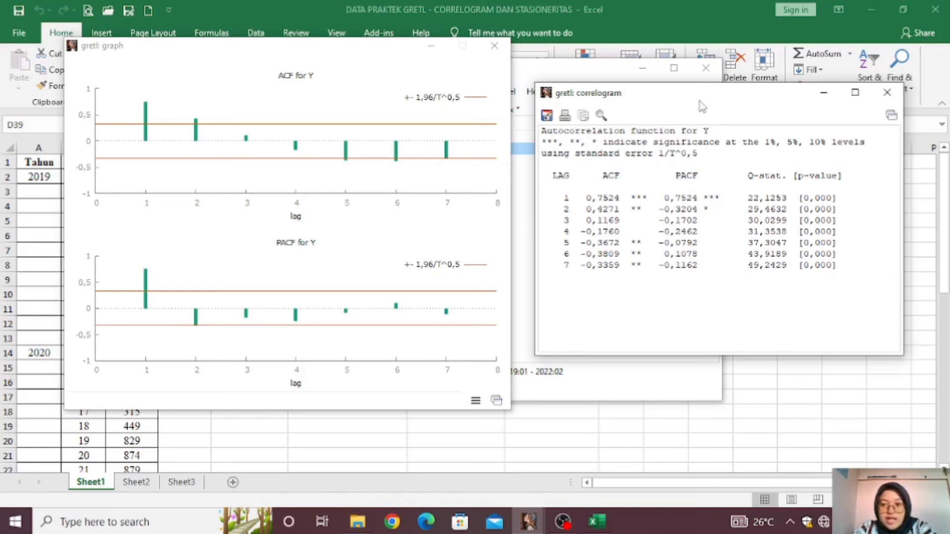
{"action": "left_click_drag", "start_coordinate": [693, 92], "coordinate": [724, 100]}
{"action": "left_click_drag", "start_coordinate": [358, 51], "coordinate": [392, 40]}
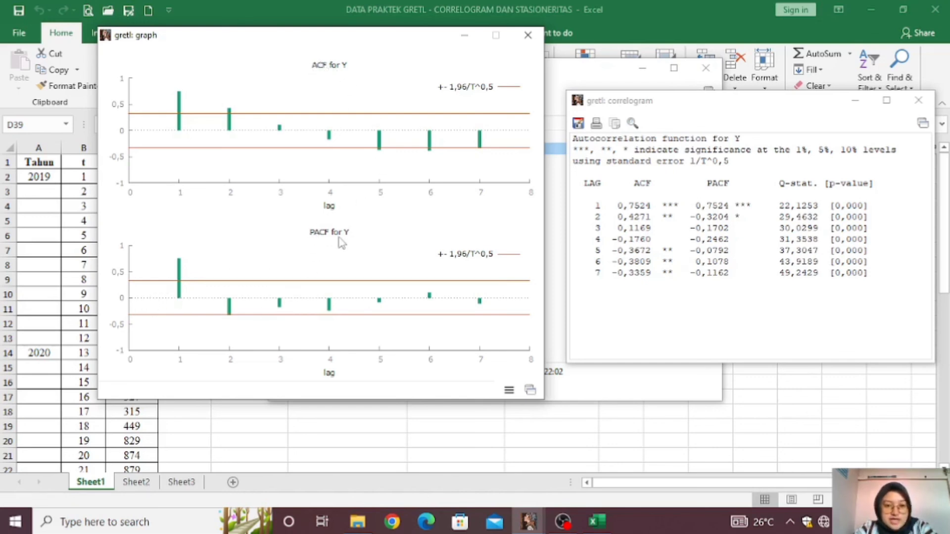
{"action": "left_click", "coordinate": [529, 39]}
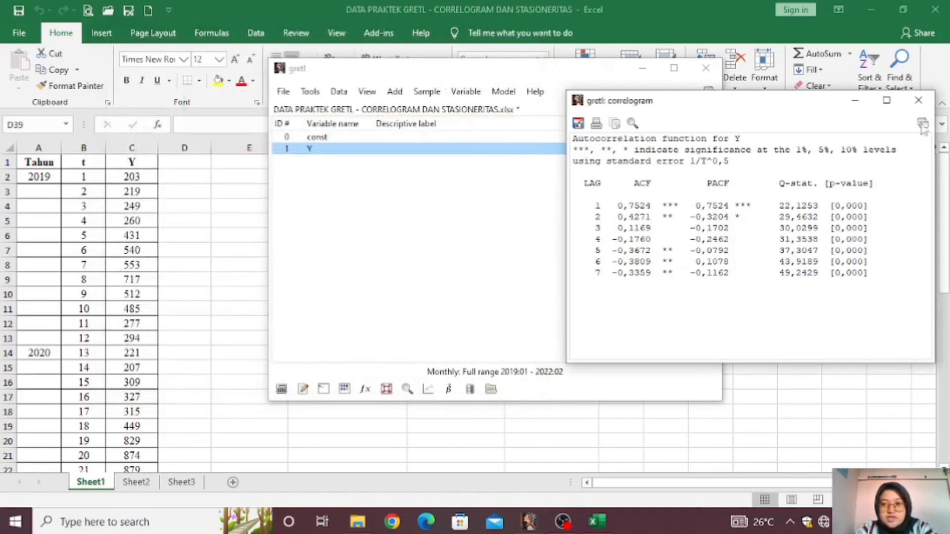
{"action": "left_click", "coordinate": [919, 101]}
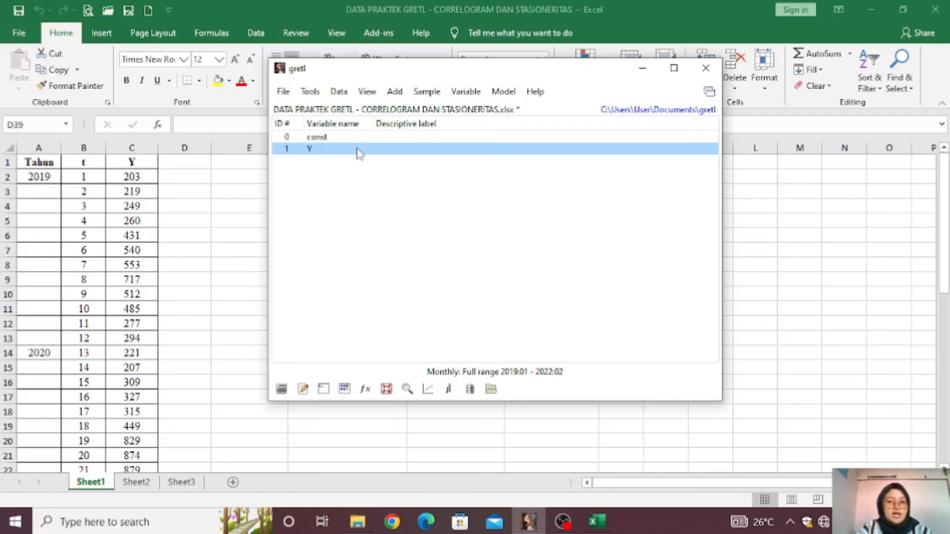
Run an Augmented Dickey-Fuller test on the level of Y with only the constant-and-trend case, including the regression results
{"action": "left_click", "coordinate": [467, 94]}
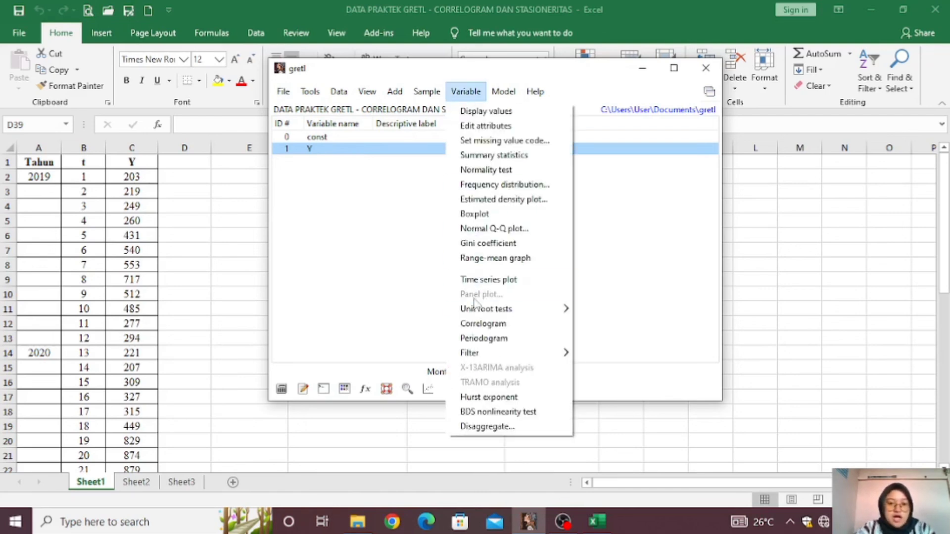
{"action": "mouse_move", "coordinate": [476, 312]}
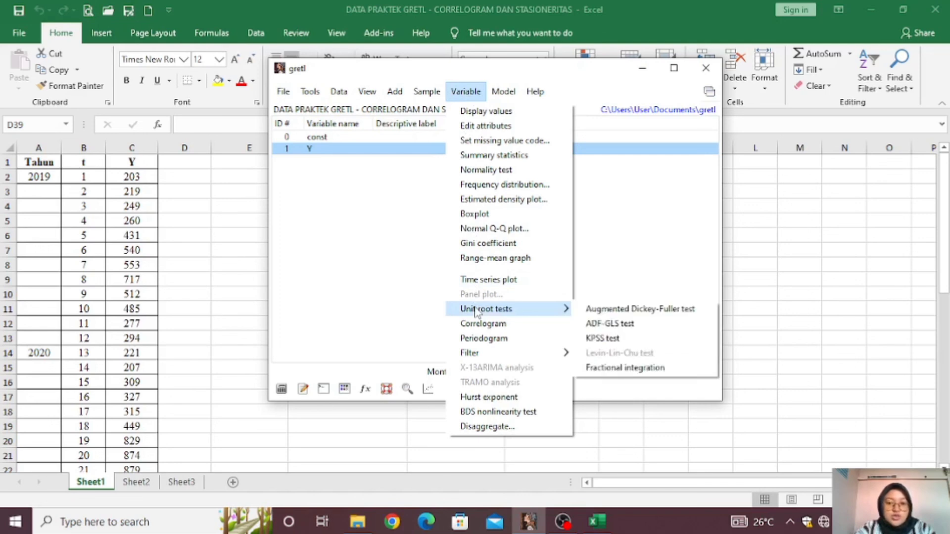
{"action": "left_click", "coordinate": [602, 310]}
{"action": "left_click_drag", "start_coordinate": [587, 185], "coordinate": [516, 109]}
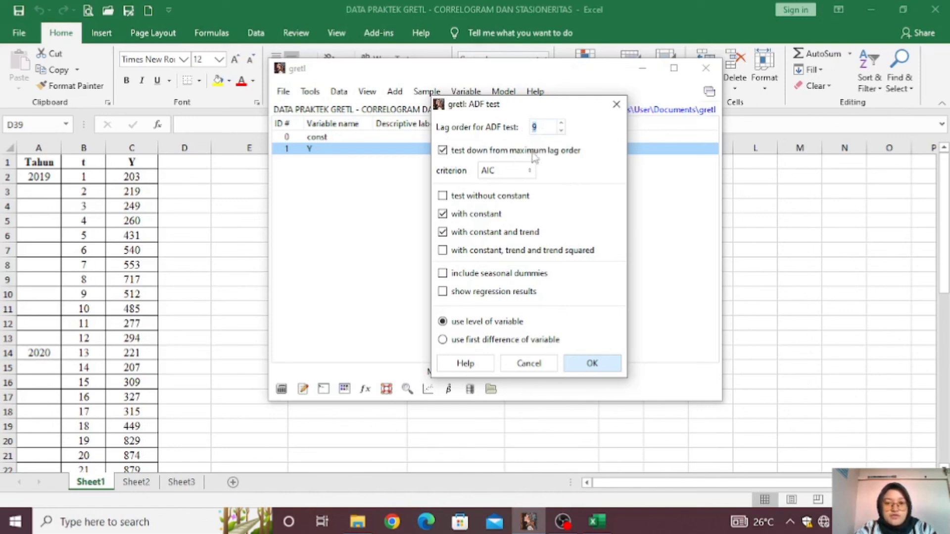
{"action": "left_click", "coordinate": [443, 216]}
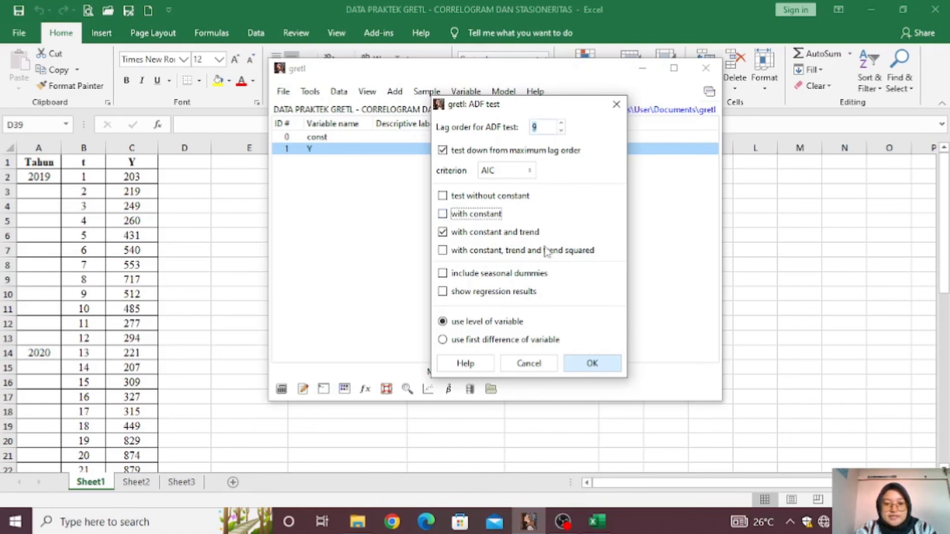
{"action": "left_click", "coordinate": [443, 293]}
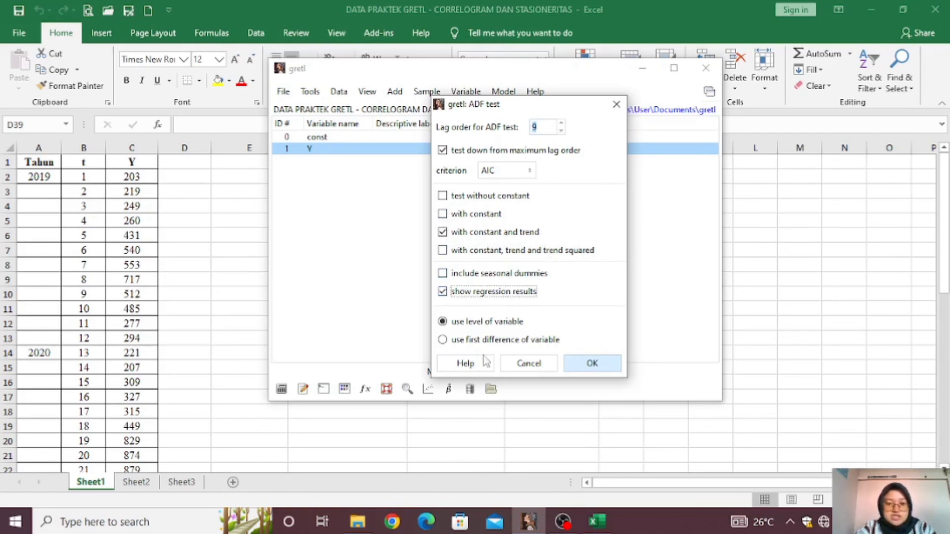
{"action": "left_click", "coordinate": [599, 370]}
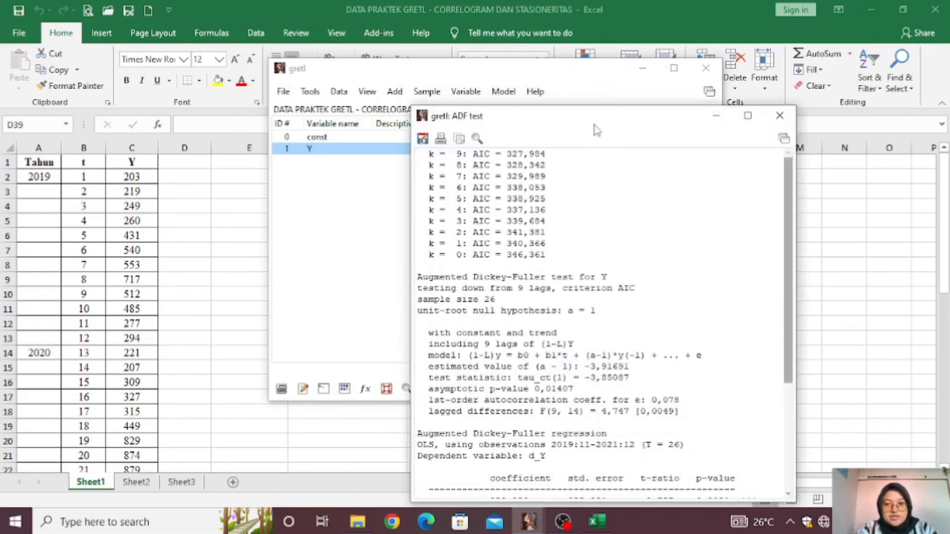
Examine the ADF output for Y, comparing the test statistic with the Y_1 t-ratio in the regression table, and close the results
{"action": "left_click_drag", "start_coordinate": [598, 129], "coordinate": [509, 76]}
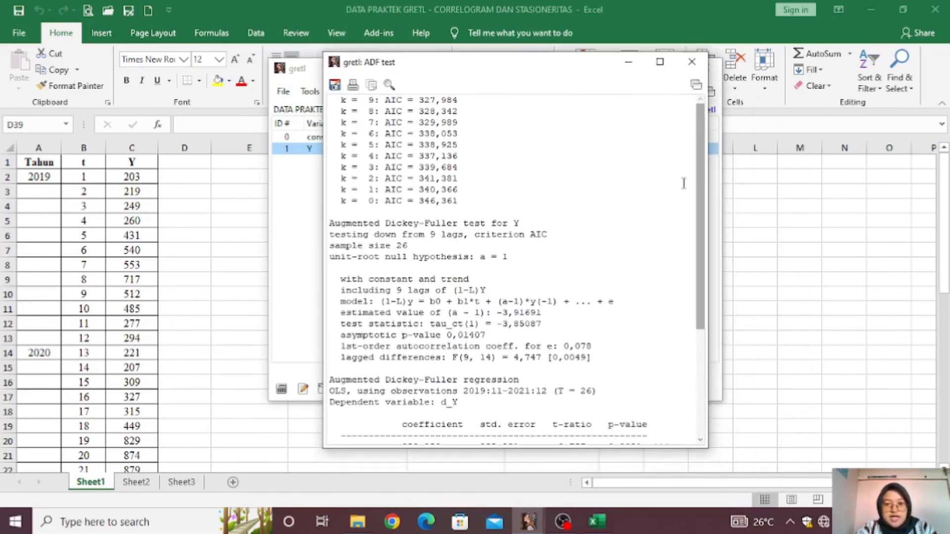
{"action": "left_click_drag", "start_coordinate": [702, 170], "coordinate": [702, 276]}
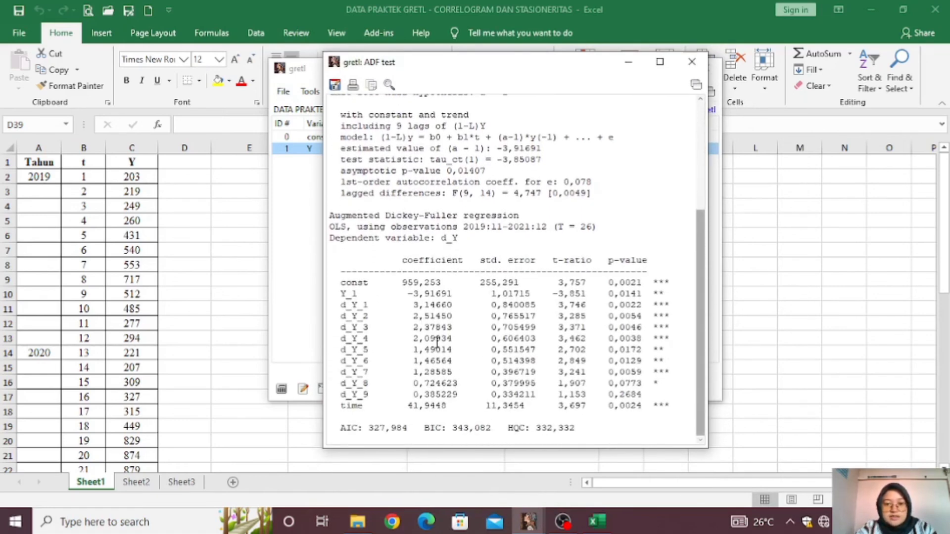
{"action": "left_click_drag", "start_coordinate": [552, 294], "coordinate": [588, 294]}
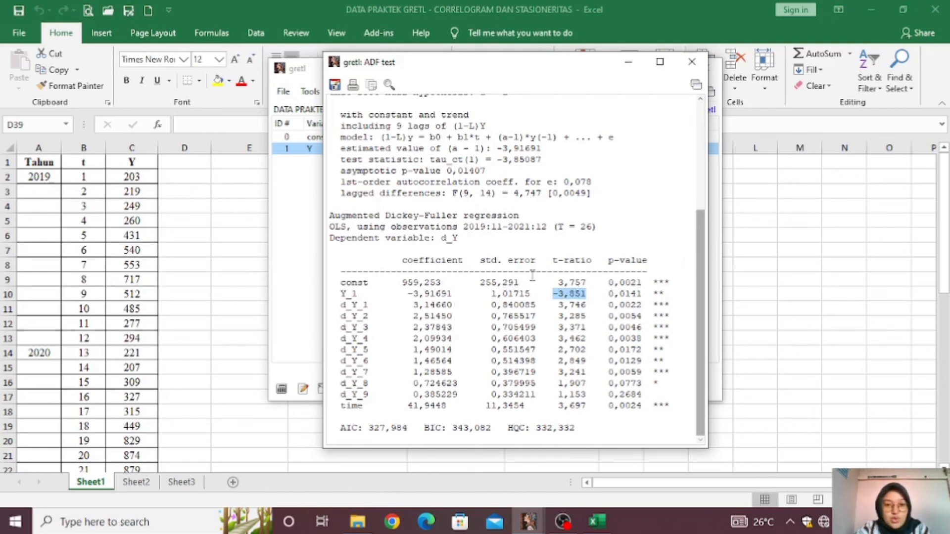
{"action": "left_click_drag", "start_coordinate": [338, 160], "coordinate": [543, 159]}
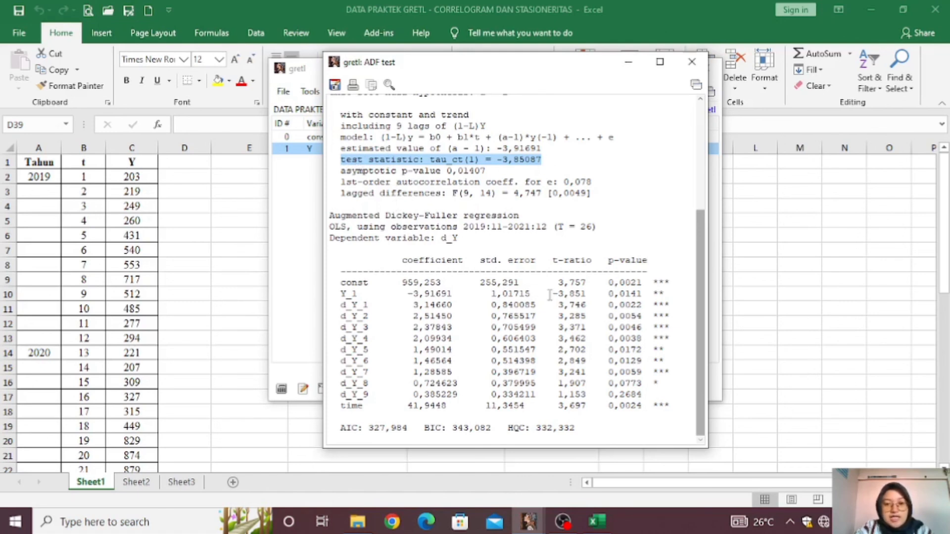
{"action": "left_click_drag", "start_coordinate": [553, 294], "coordinate": [587, 294]}
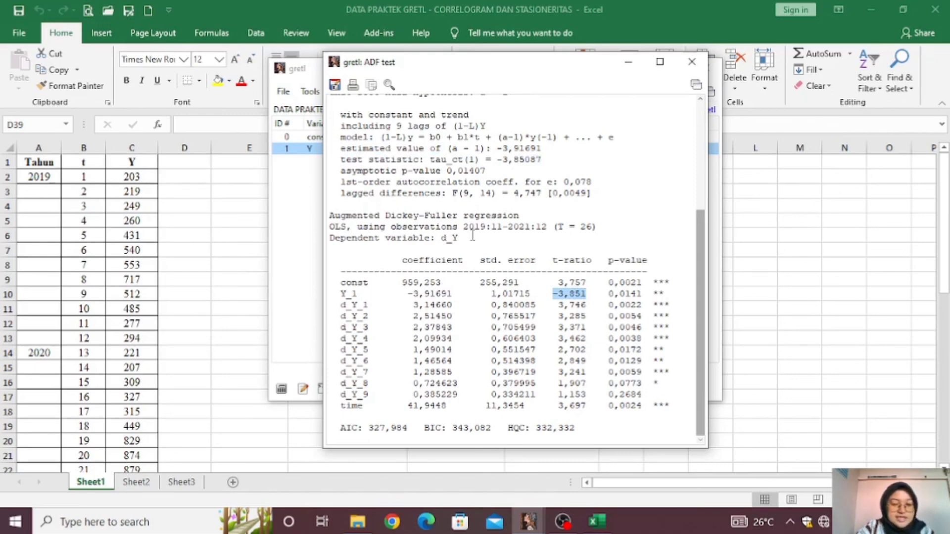
{"action": "left_click_drag", "start_coordinate": [702, 241], "coordinate": [703, 193]}
{"action": "scroll", "coordinate": [586, 237], "scroll_direction": "down", "scroll_amount": 3}
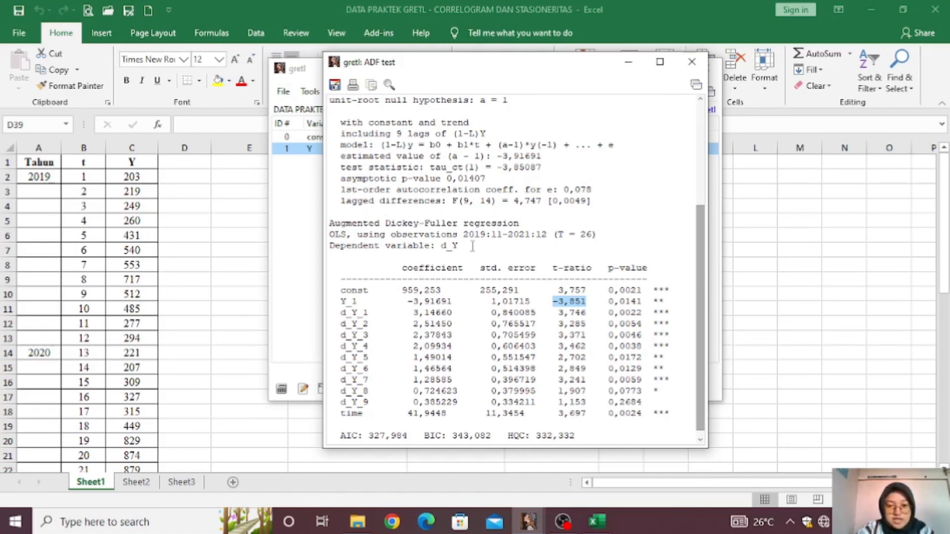
{"action": "scroll", "coordinate": [472, 246], "scroll_direction": "up", "scroll_amount": 1}
{"action": "left_click_drag", "start_coordinate": [542, 198], "coordinate": [491, 176]}
{"action": "left_click_drag", "start_coordinate": [342, 186], "coordinate": [425, 187]}
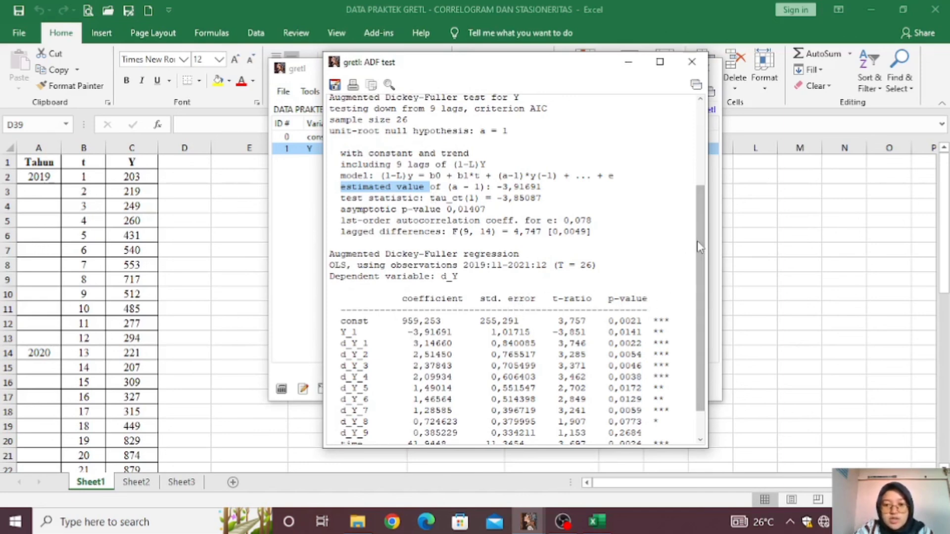
{"action": "scroll", "coordinate": [697, 241], "scroll_direction": "down", "scroll_amount": 3}
{"action": "left_click_drag", "start_coordinate": [706, 285], "coordinate": [693, 130]}
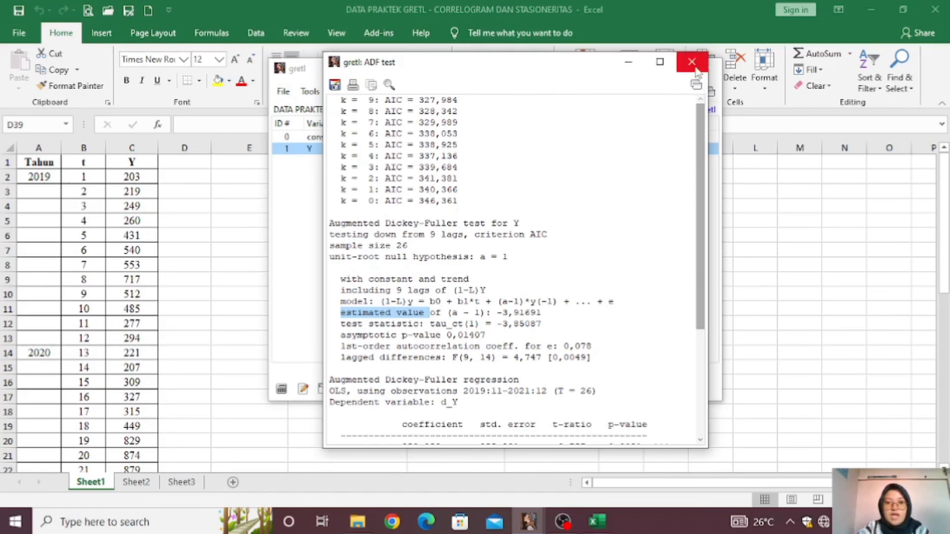
{"action": "mouse_move", "coordinate": [573, 75]}
{"action": "left_mouse_down"}
{"action": "mouse_move", "coordinate": [544, 78]}
{"action": "mouse_move", "coordinate": [556, 80]}
{"action": "left_mouse_up"}
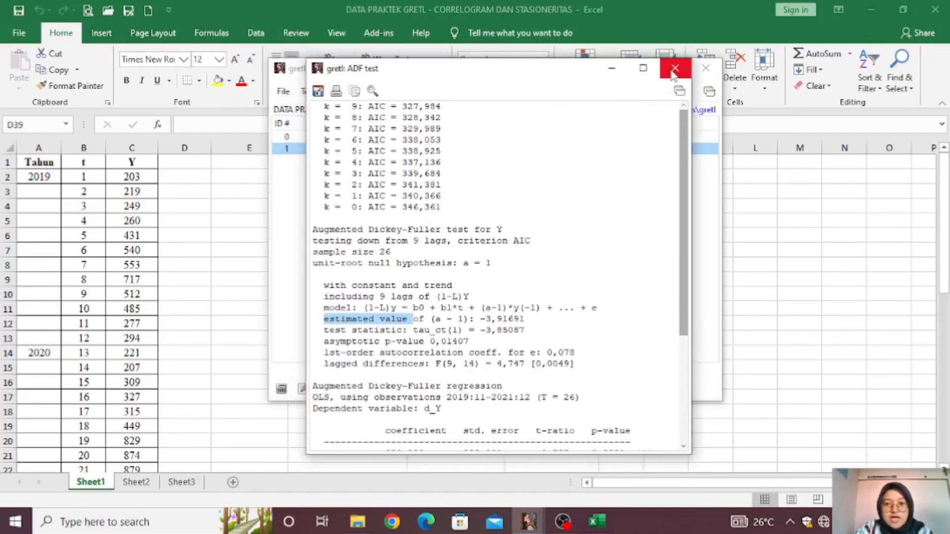
{"action": "left_click_drag", "start_coordinate": [679, 111], "coordinate": [688, 224]}
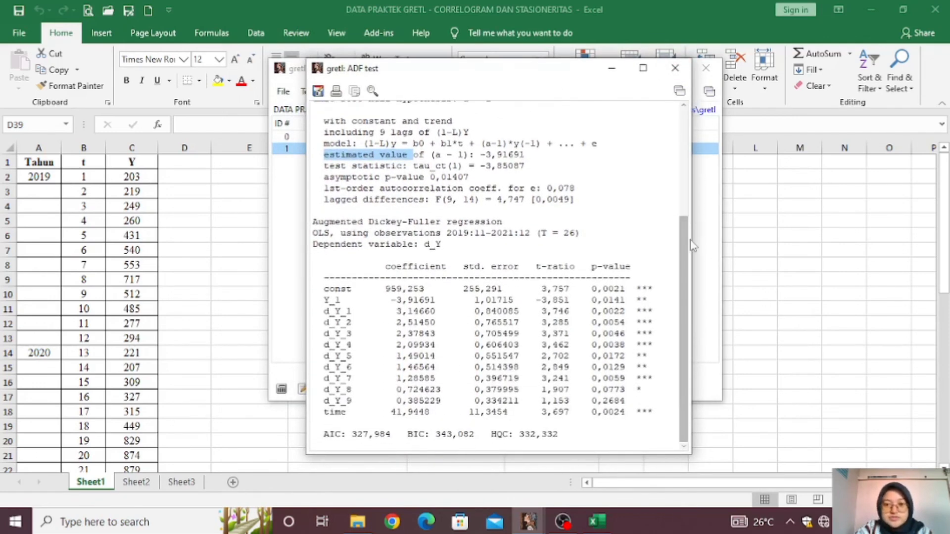
{"action": "left_click", "coordinate": [675, 68]}
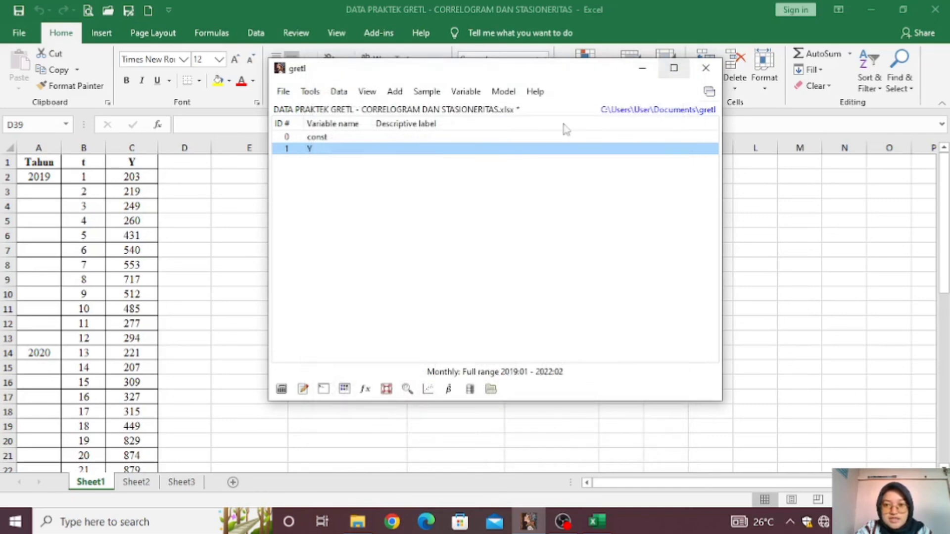
Quit the statistics program without saving the command record or the dataset changes
{"action": "left_click", "coordinate": [706, 67]}
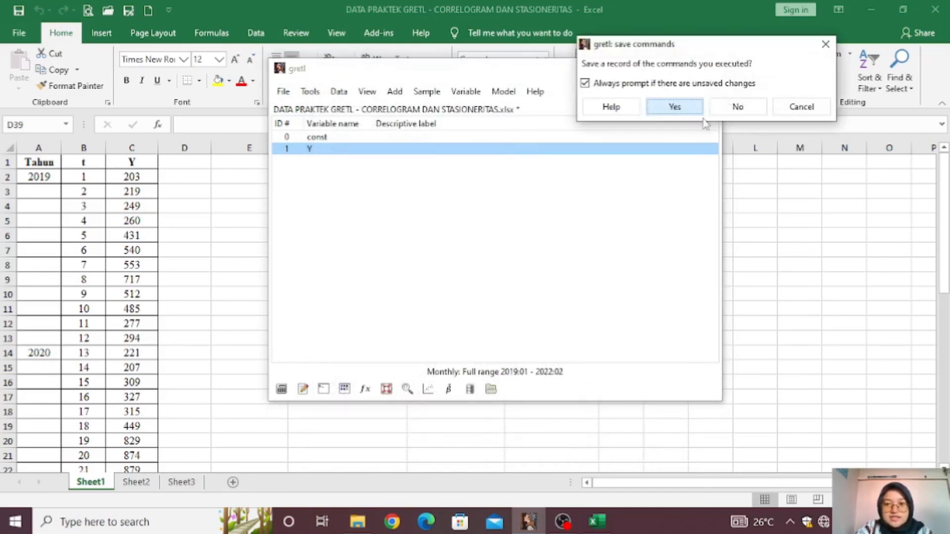
{"action": "left_click", "coordinate": [738, 107]}
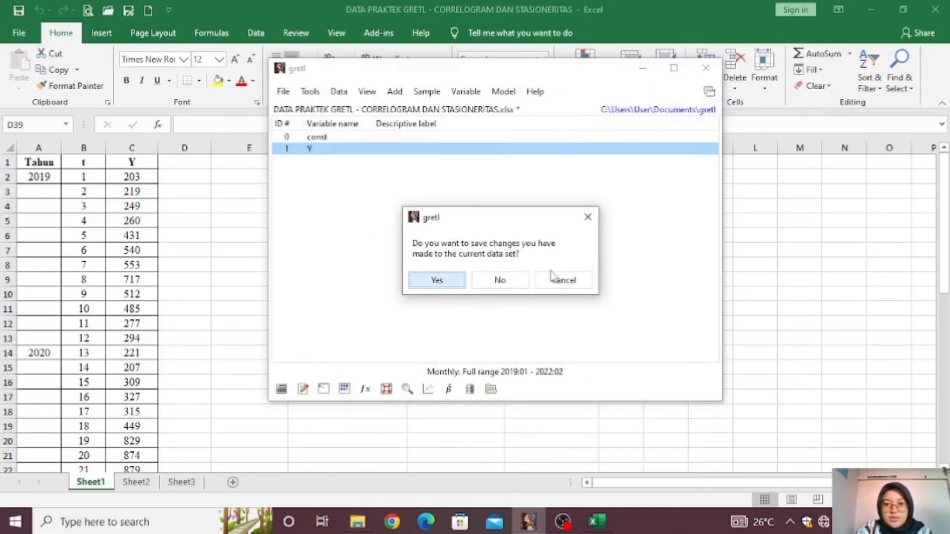
{"action": "left_click", "coordinate": [508, 280]}
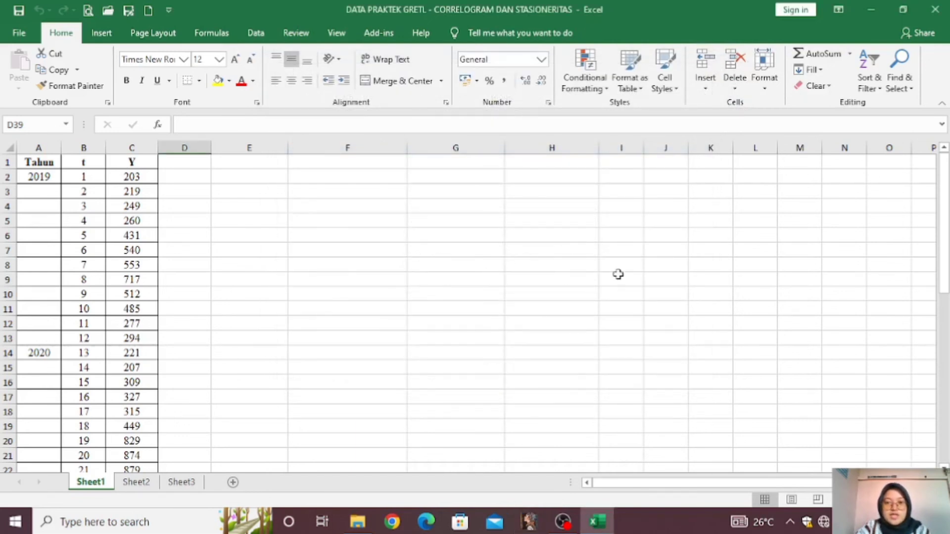